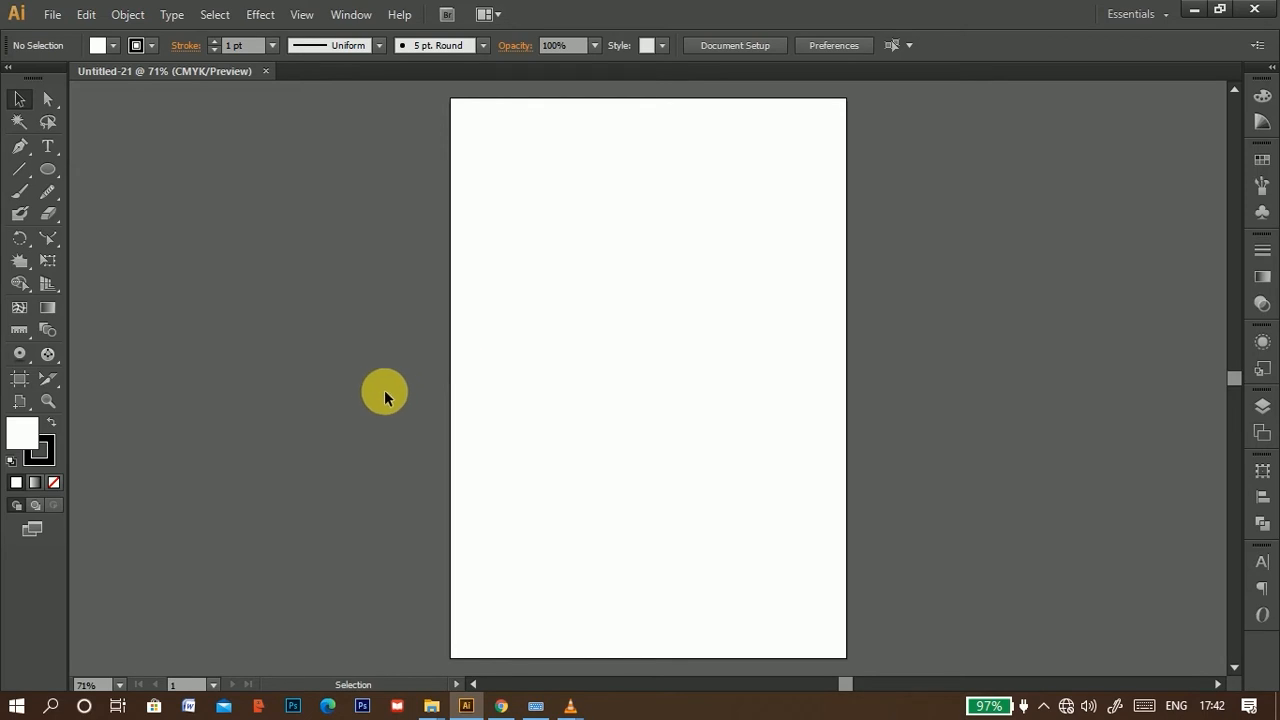
# Step: Place the linked image 111.jpg from the Desktop and enlarge it to nearly fill the artboard's height
pyautogui.click(52, 14)
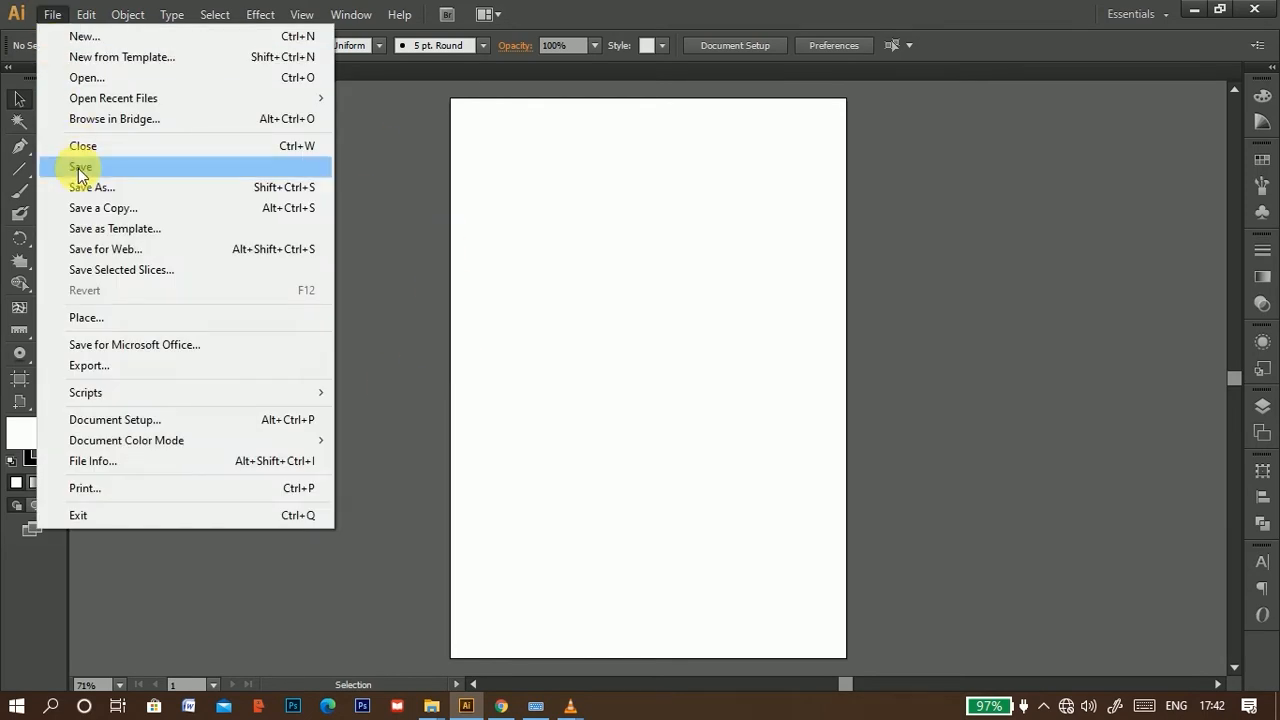
pyautogui.click(88, 320)
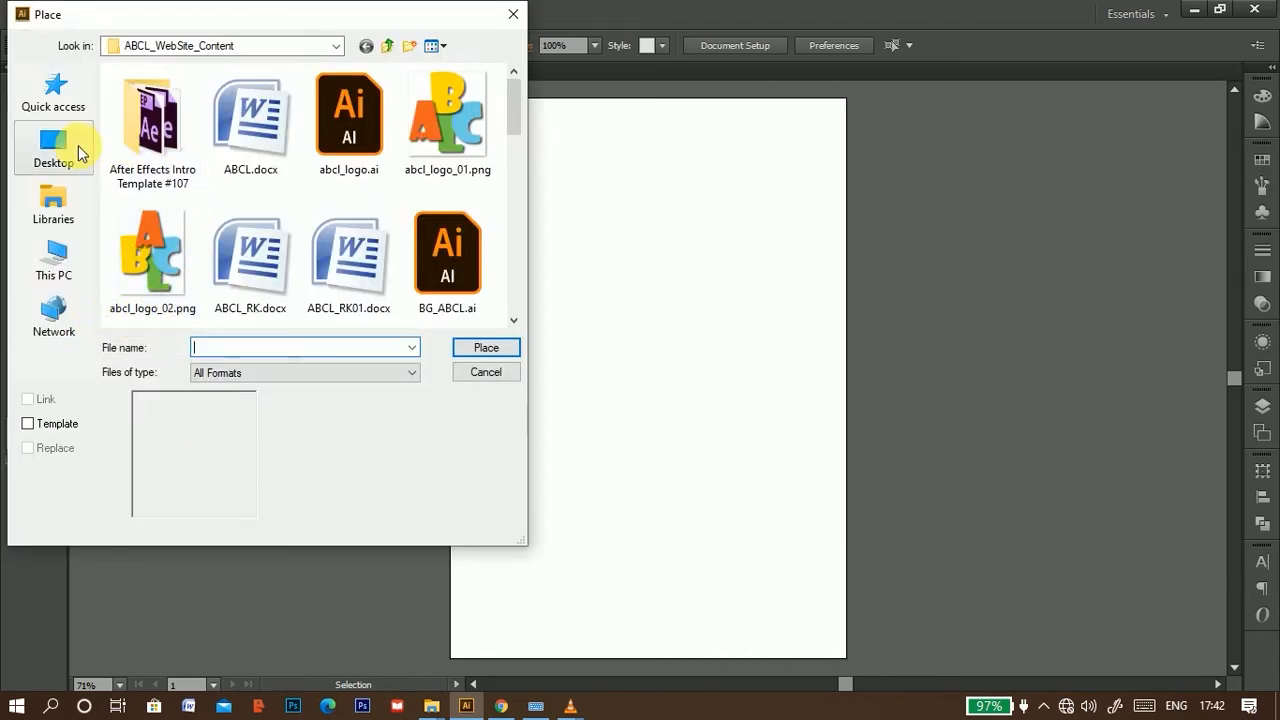
pyautogui.click(86, 162)
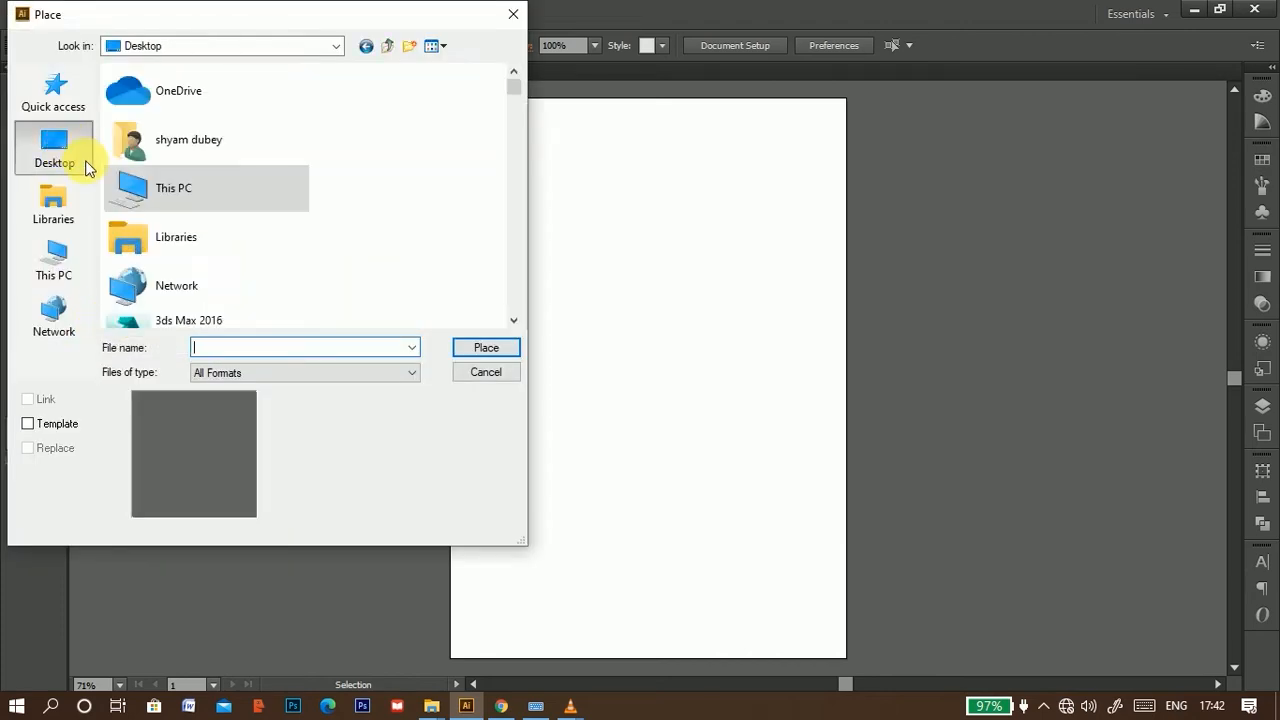
pyautogui.scroll(-10, 325, 238)
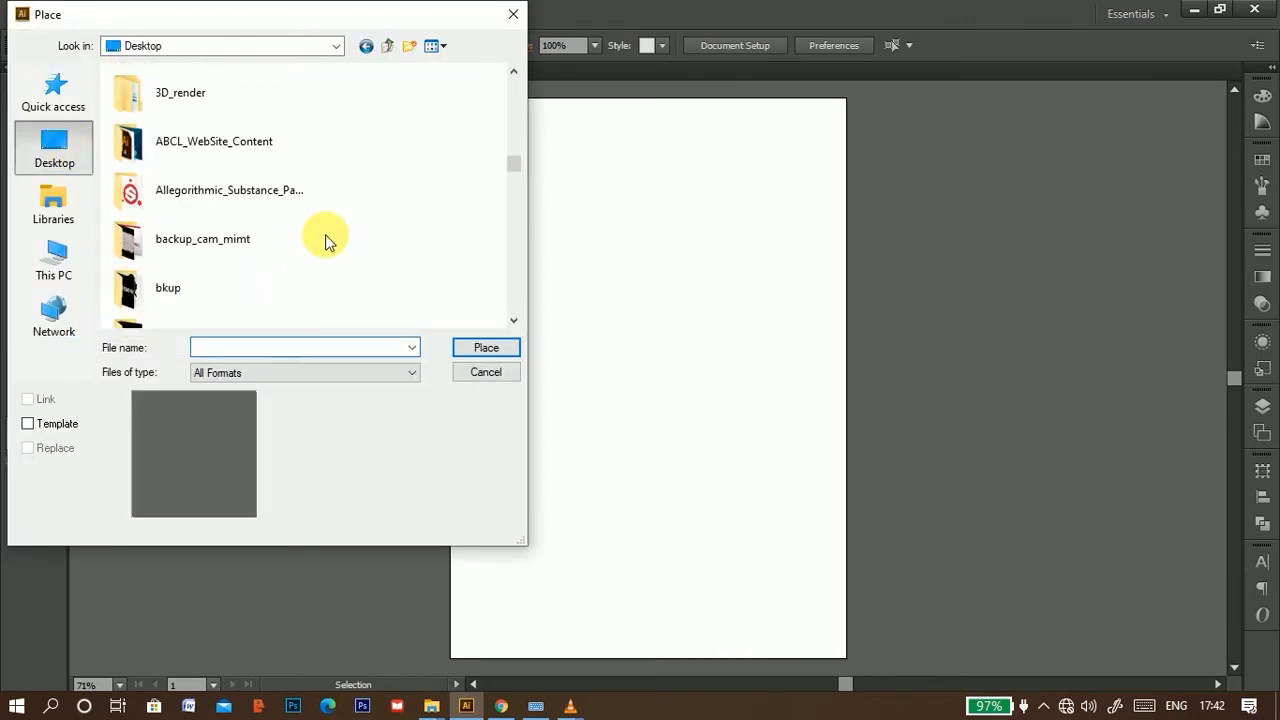
pyautogui.scroll(-10, 325, 238)
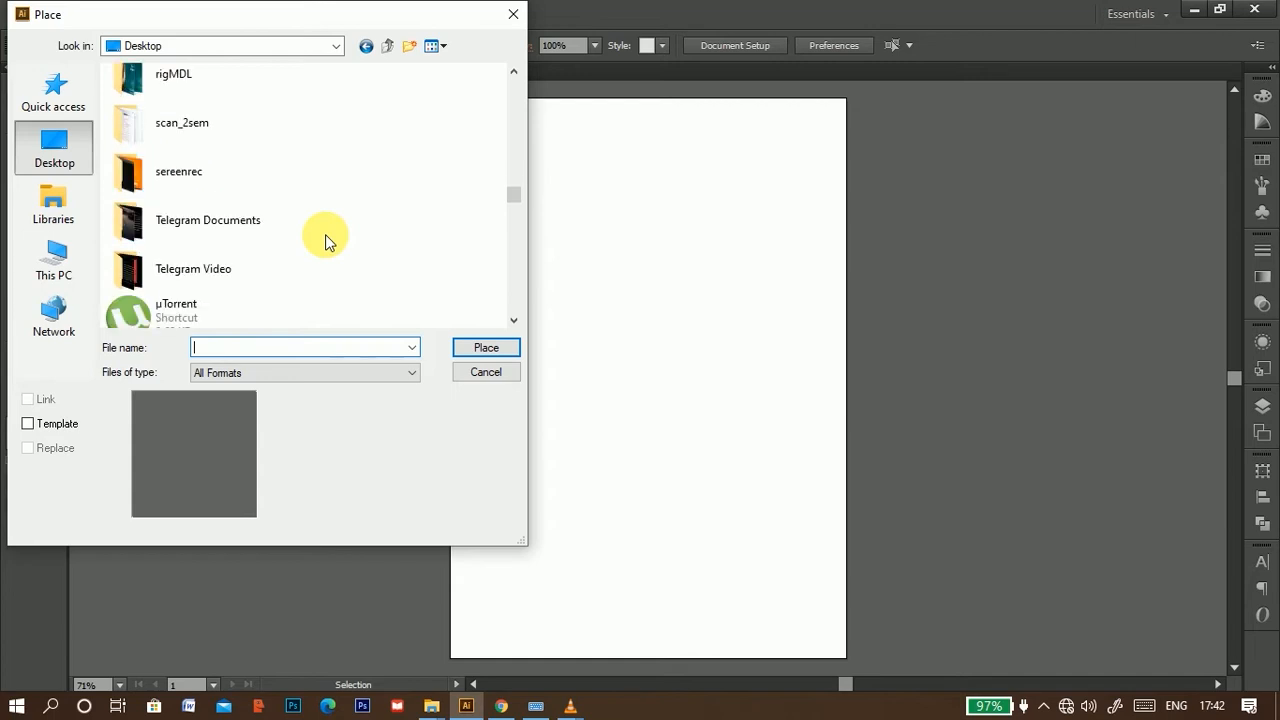
pyautogui.scroll(-5, 325, 238)
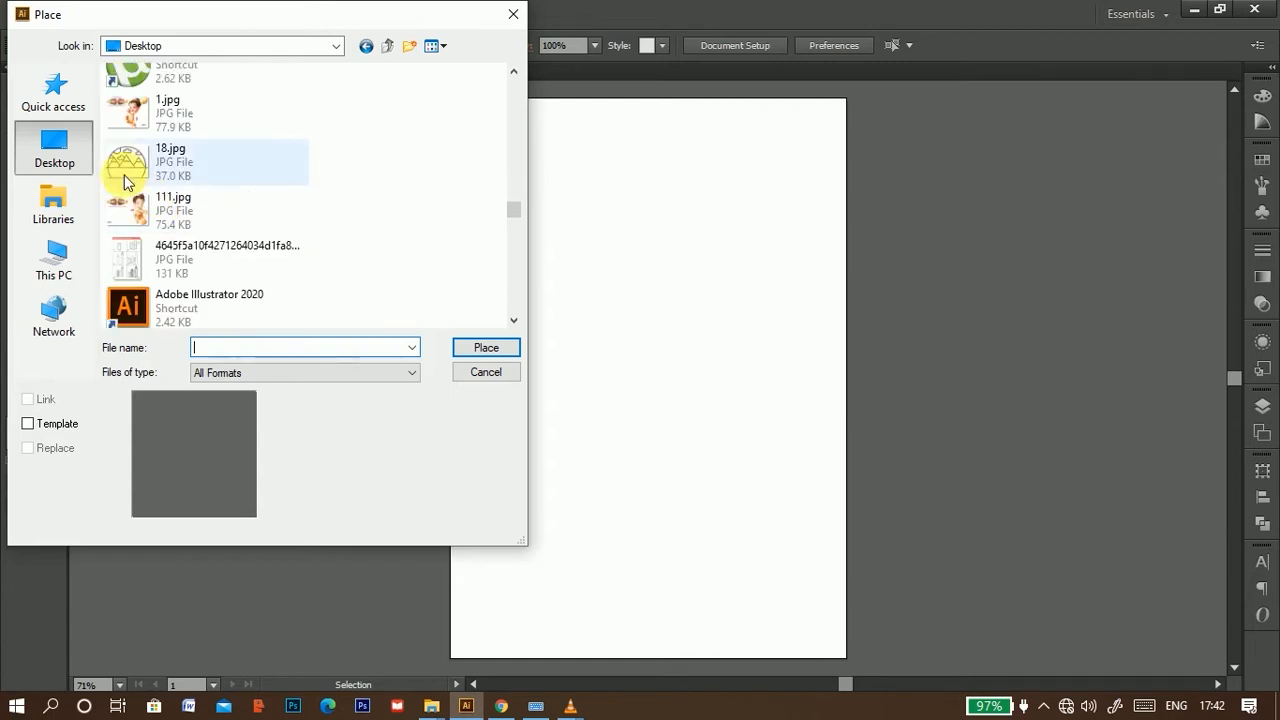
pyautogui.click(130, 113)
pyautogui.click(484, 349)
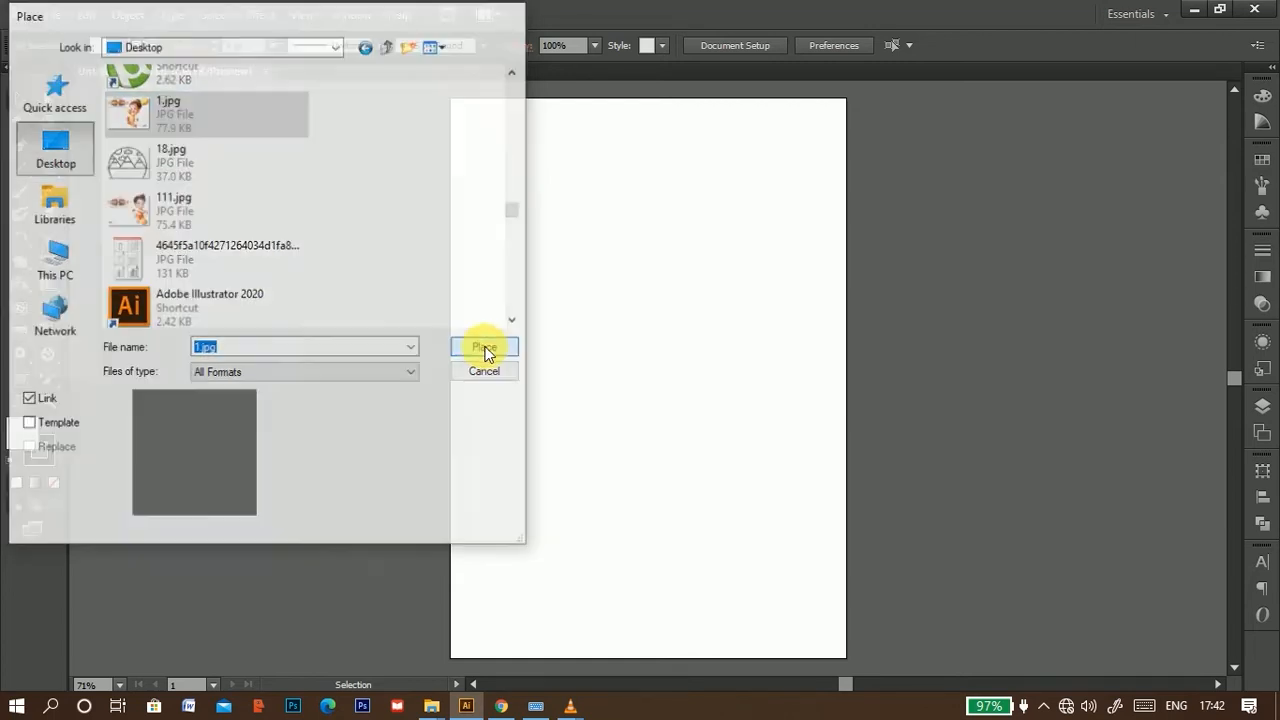
pyautogui.click(486, 349)
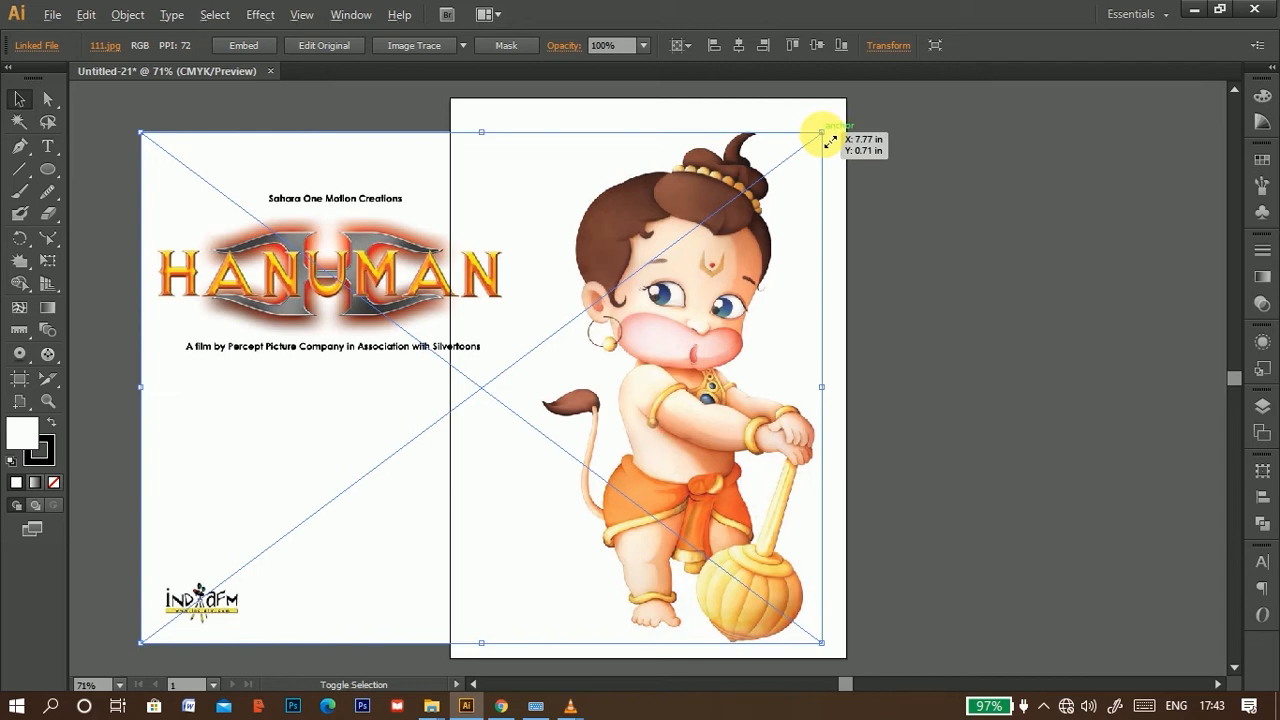
pyautogui.moveTo(829, 140); pyautogui.dragTo(846, 117)
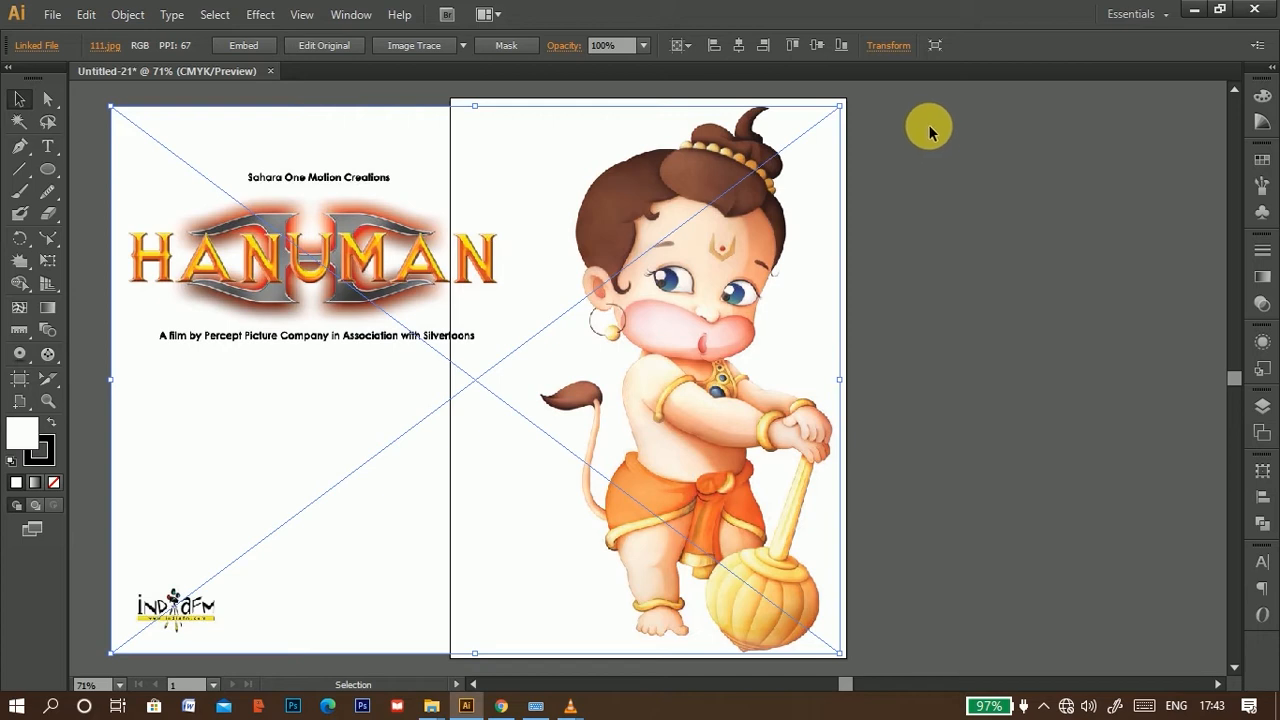
# Step: Show the Layers panel, detach it as a taller floating window beside the artboard, and collapse the leftover Artboards panel
pyautogui.click(340, 18)
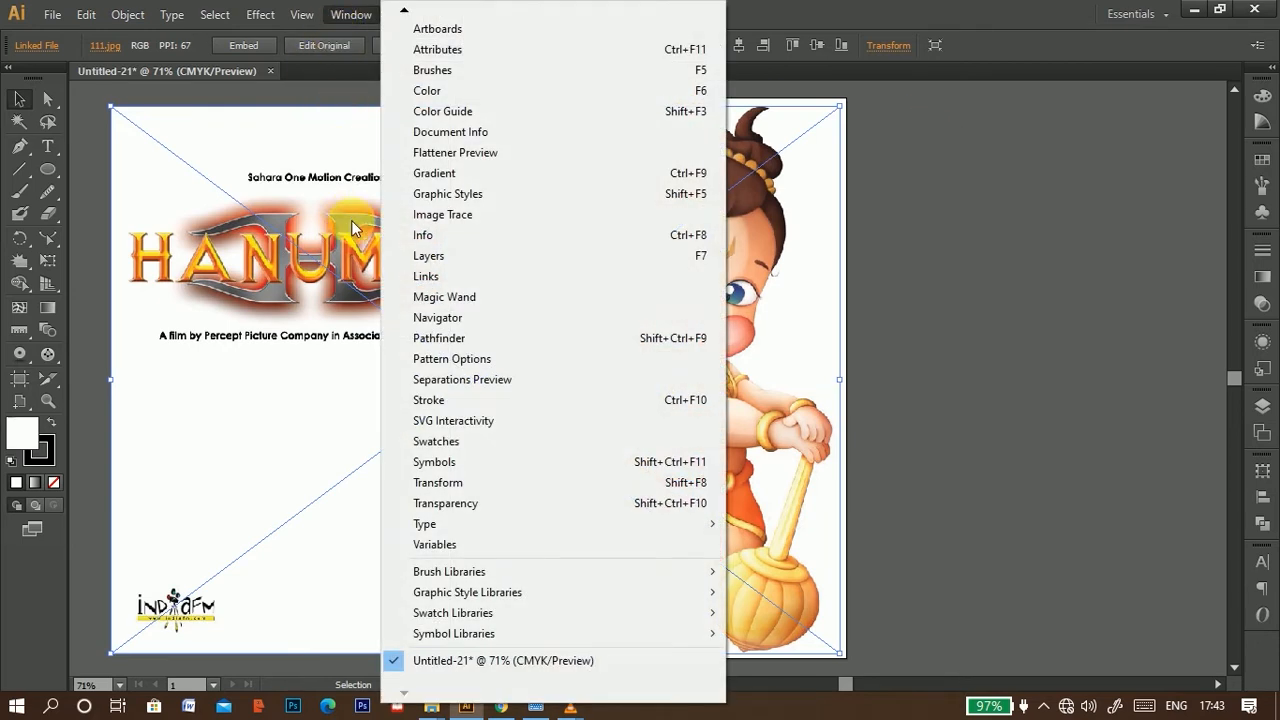
pyautogui.click(465, 254)
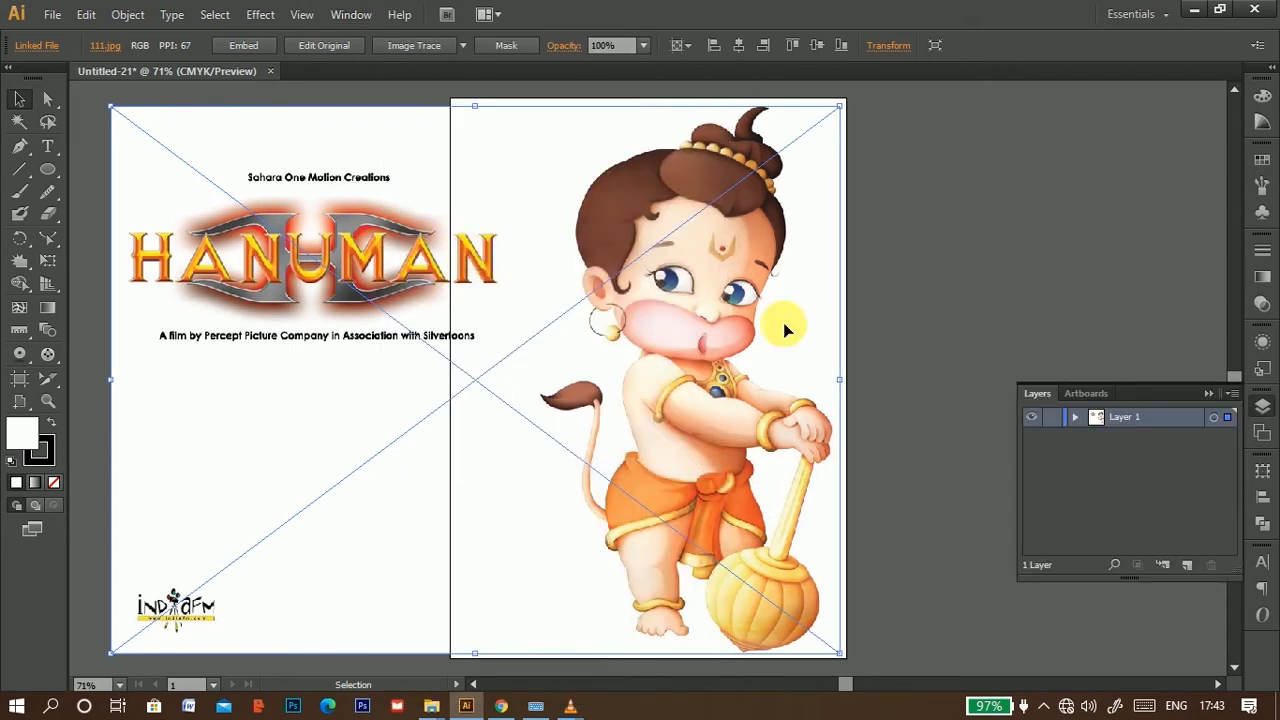
pyautogui.press('F7')
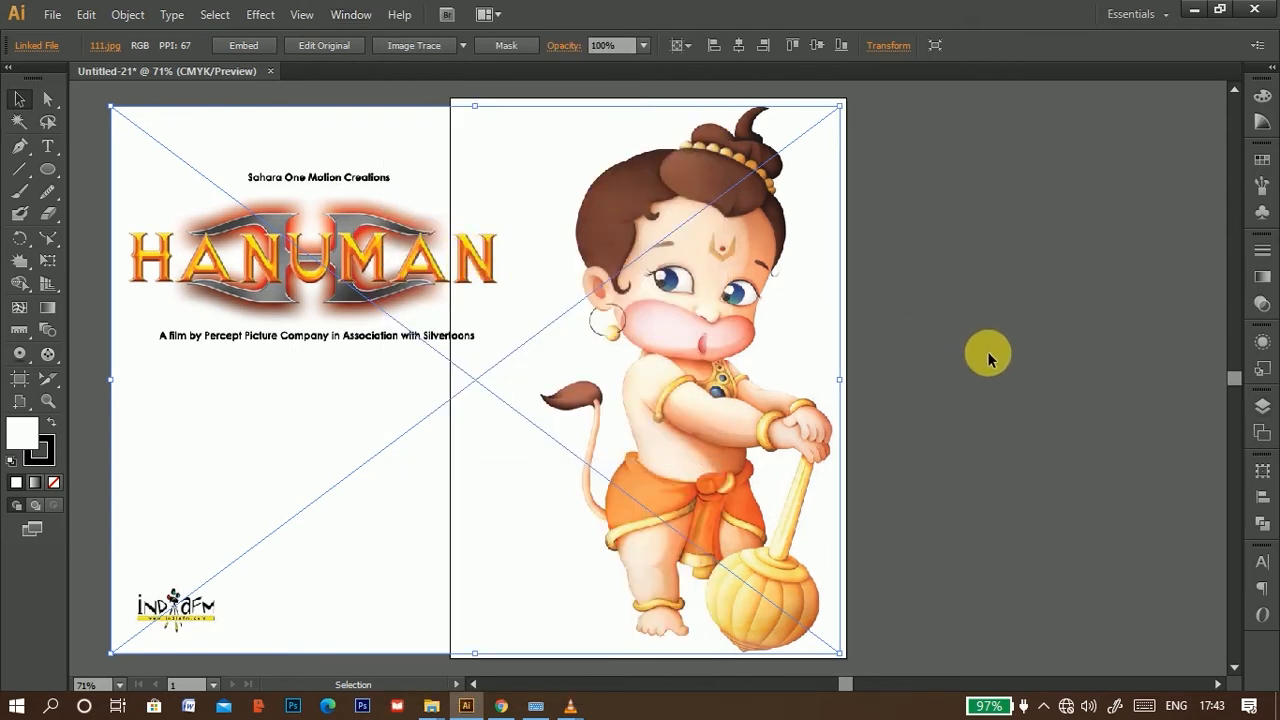
pyautogui.press('F7')
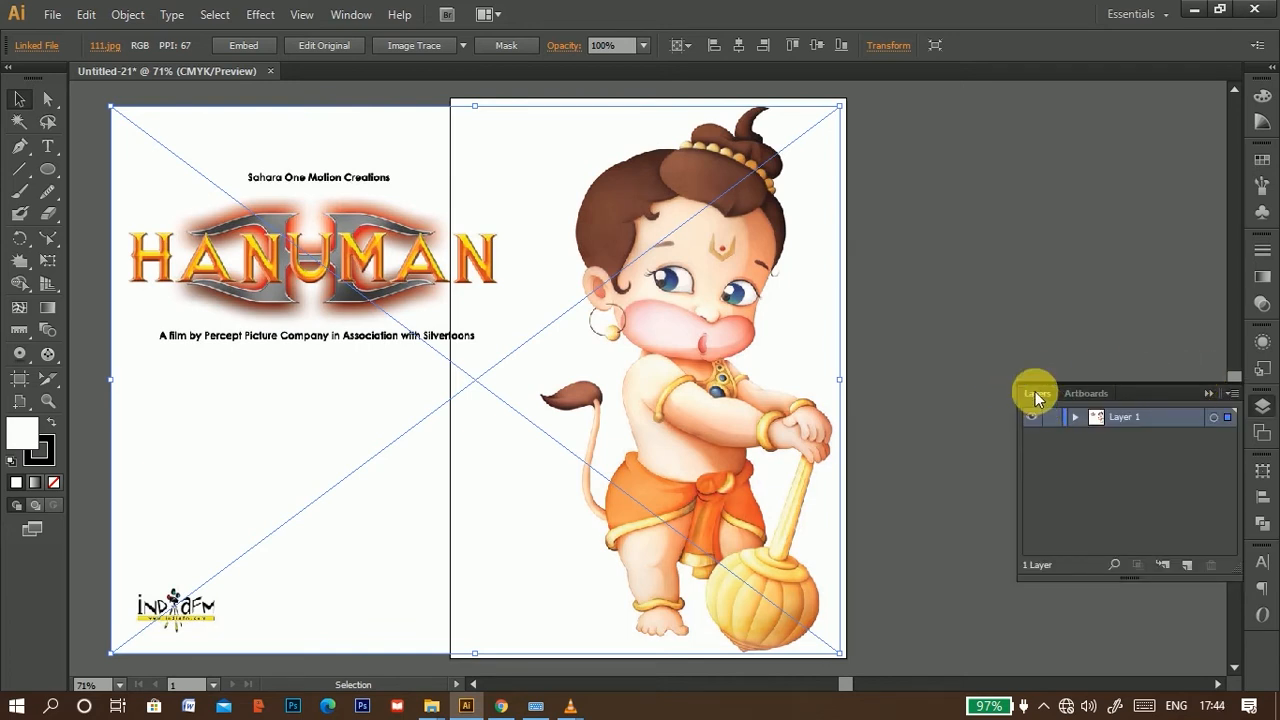
pyautogui.moveTo(1035, 391); pyautogui.dragTo(1029, 44)
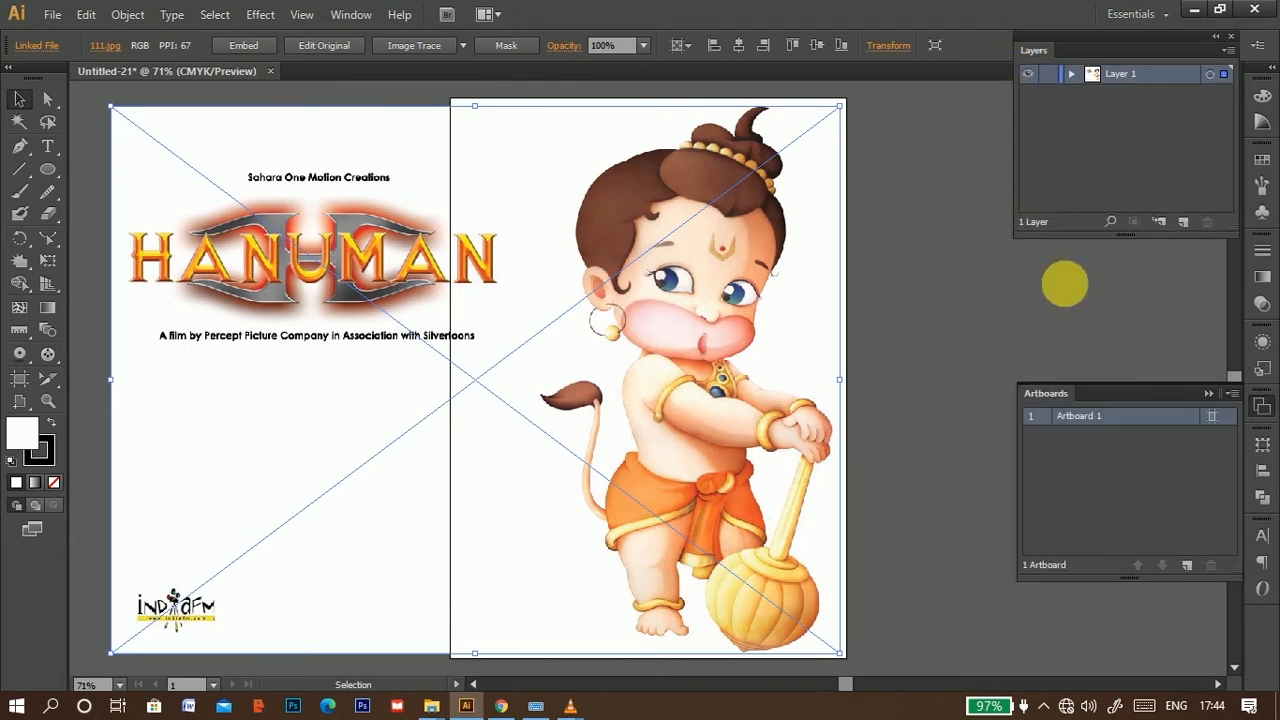
pyautogui.click(1209, 393)
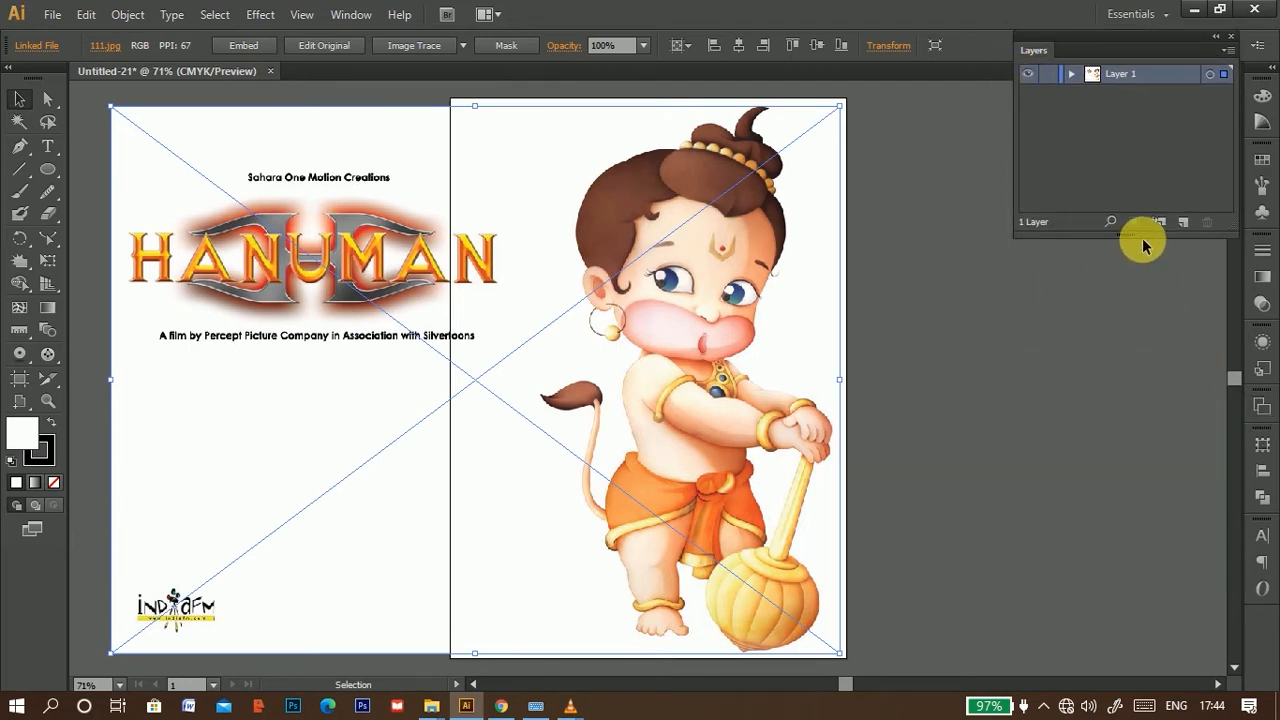
pyautogui.moveTo(1143, 238); pyautogui.dragTo(1165, 445)
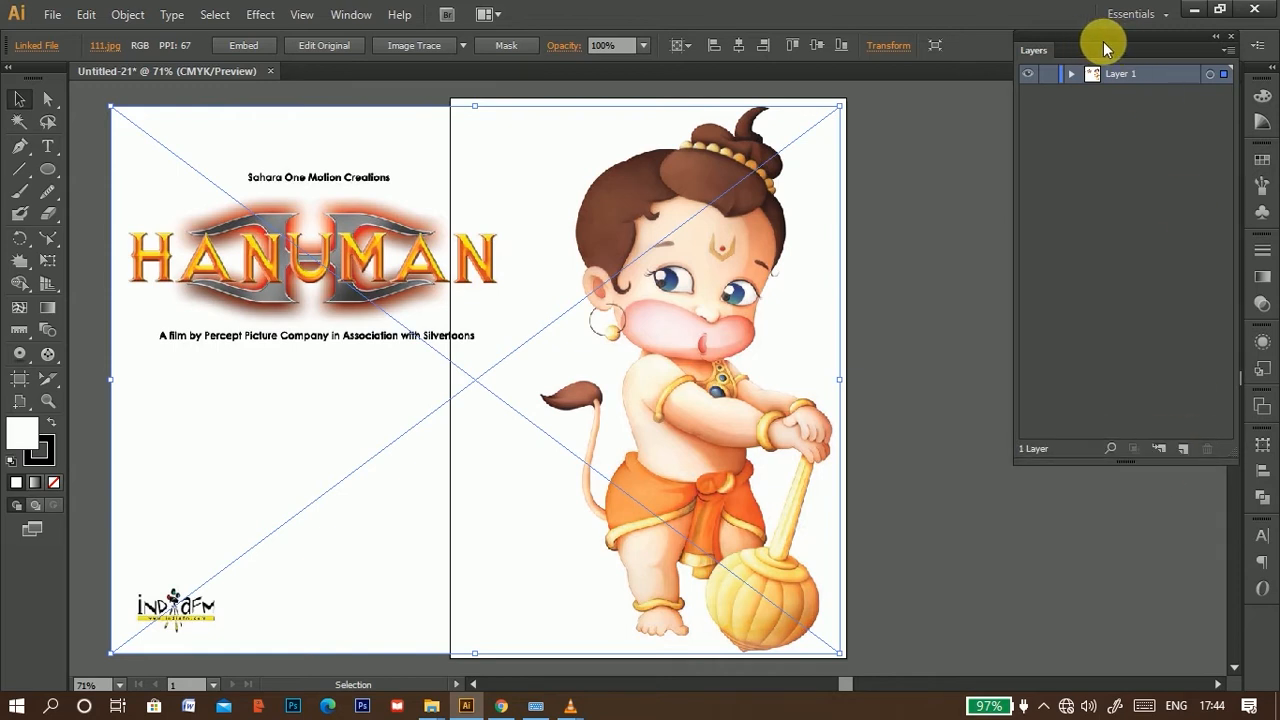
pyautogui.moveTo(1089, 41)
pyautogui.mouseDown()
pyautogui.moveTo(1069, 52)
pyautogui.moveTo(1086, 54)
pyautogui.mouseUp()
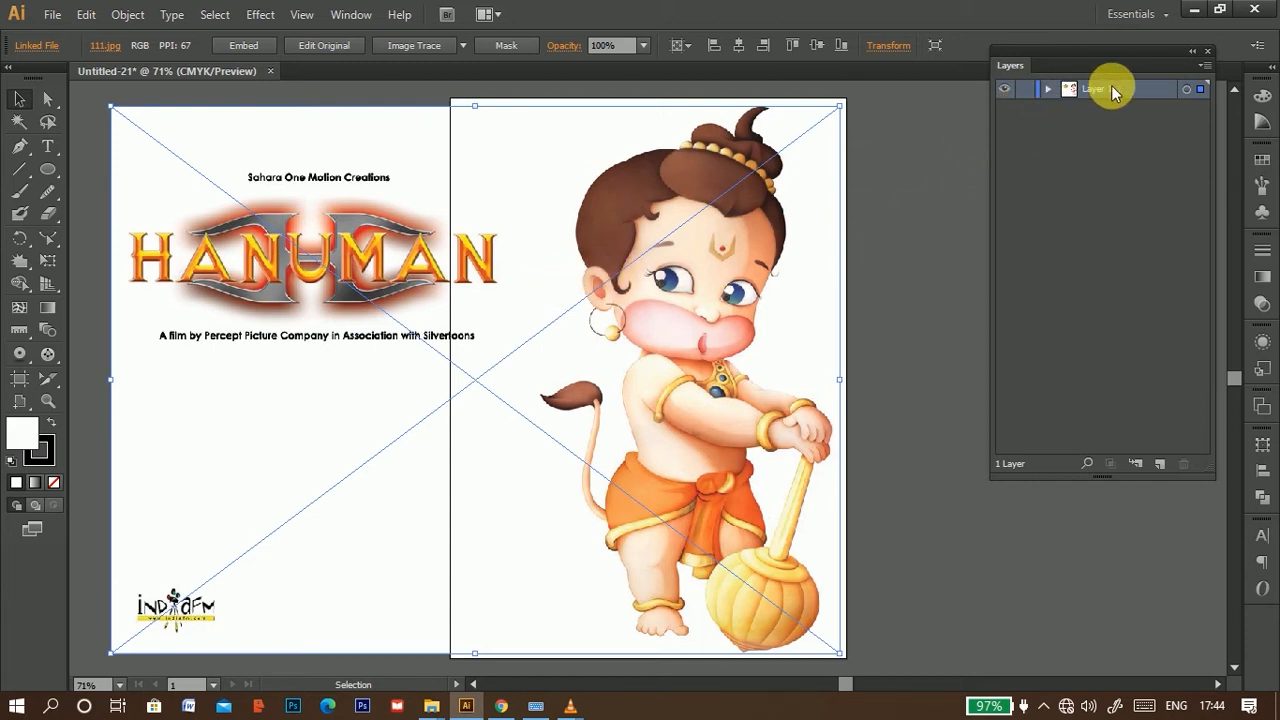
# Step: Try switching Layer 1's visibility and lock off and on, and undo a trial move of the unlocked image
pyautogui.click(1005, 91)
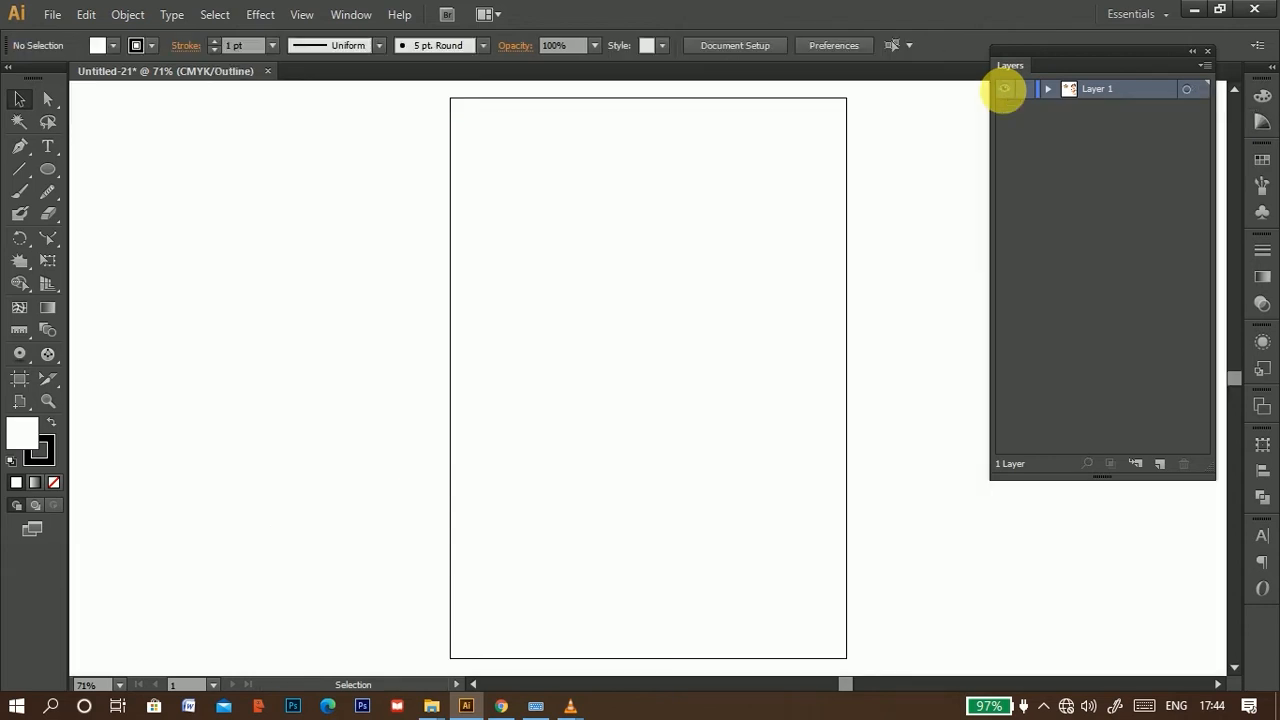
pyautogui.click(1005, 91)
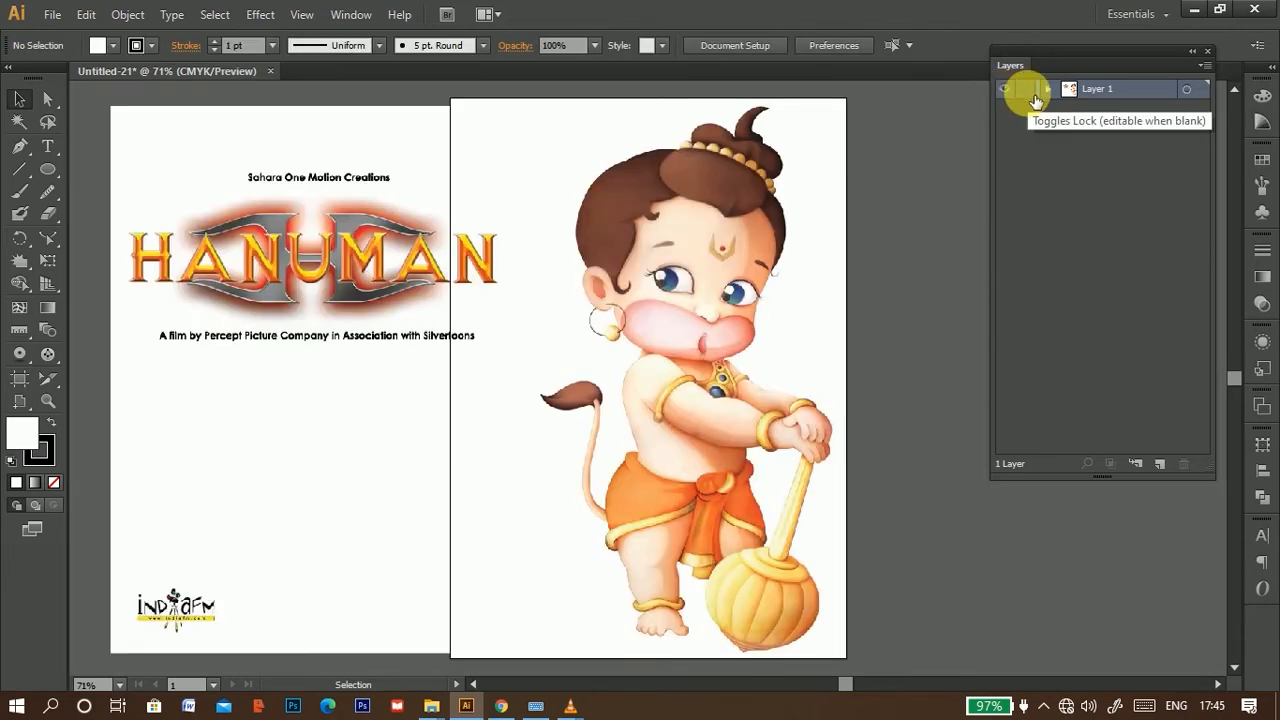
pyautogui.click(1030, 93)
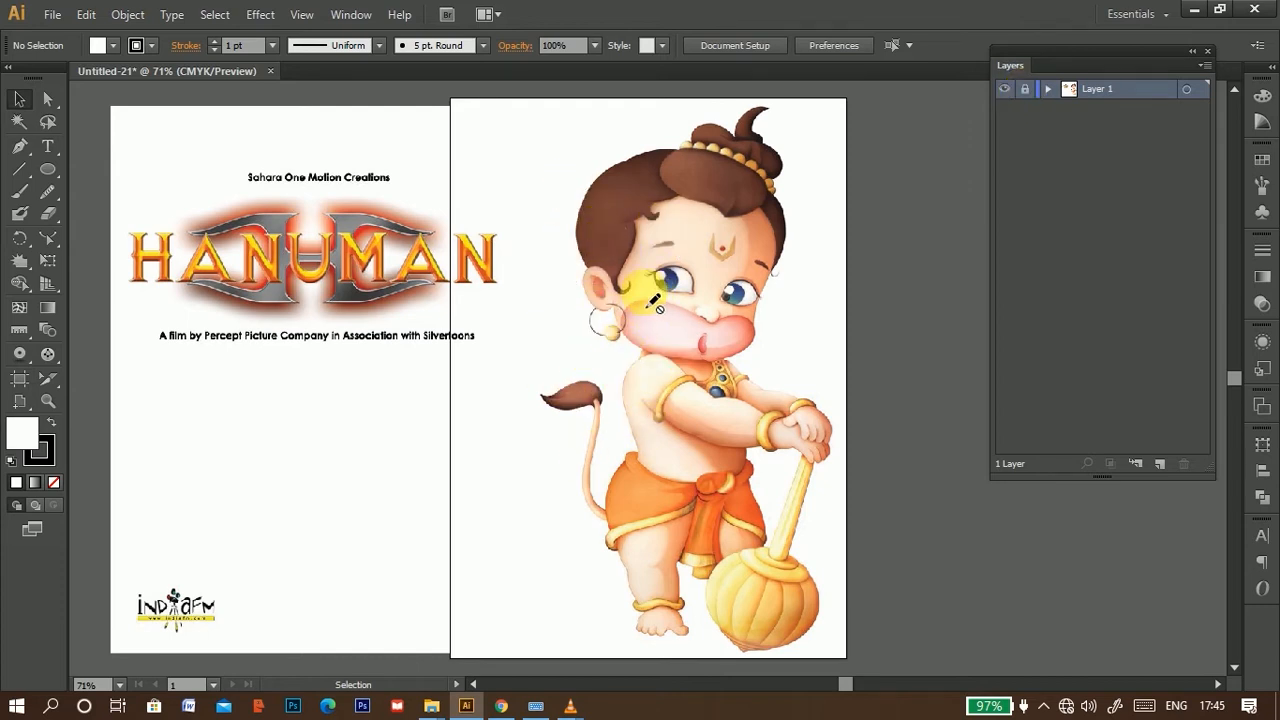
pyautogui.click(1025, 90)
pyautogui.moveTo(716, 220); pyautogui.dragTo(712, 308)
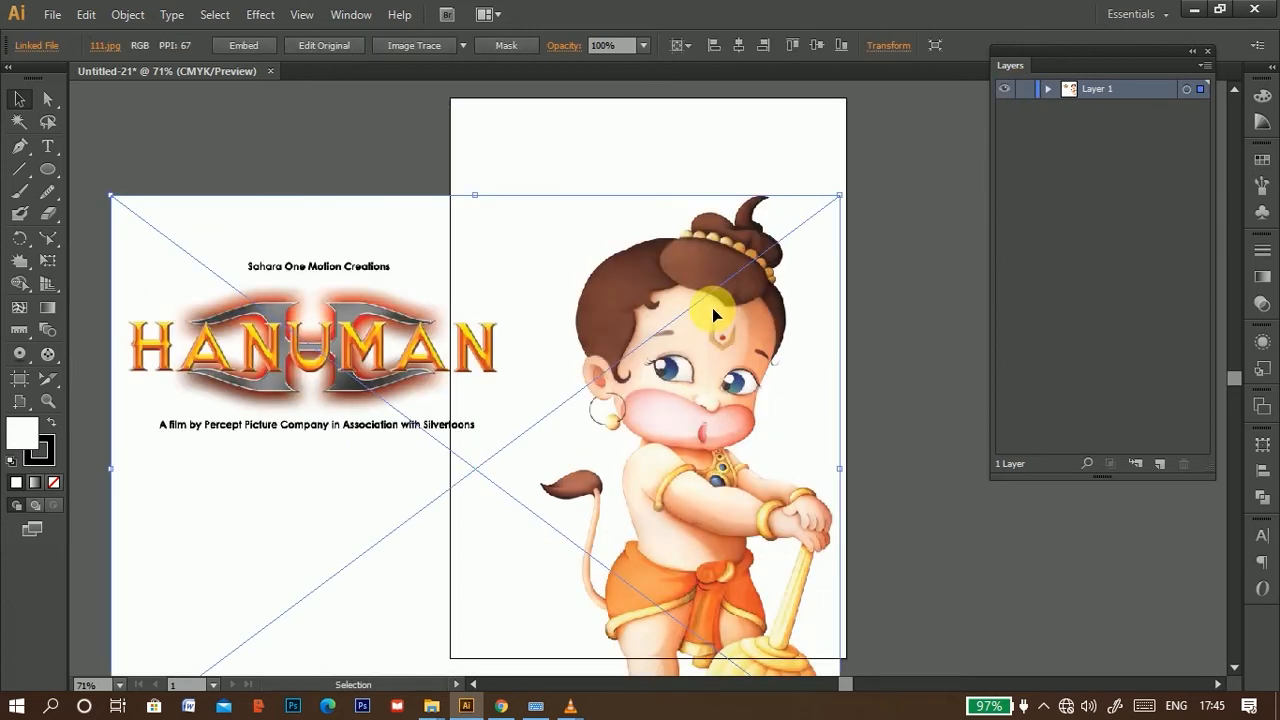
pyautogui.hotkey('ctrl', 'z')
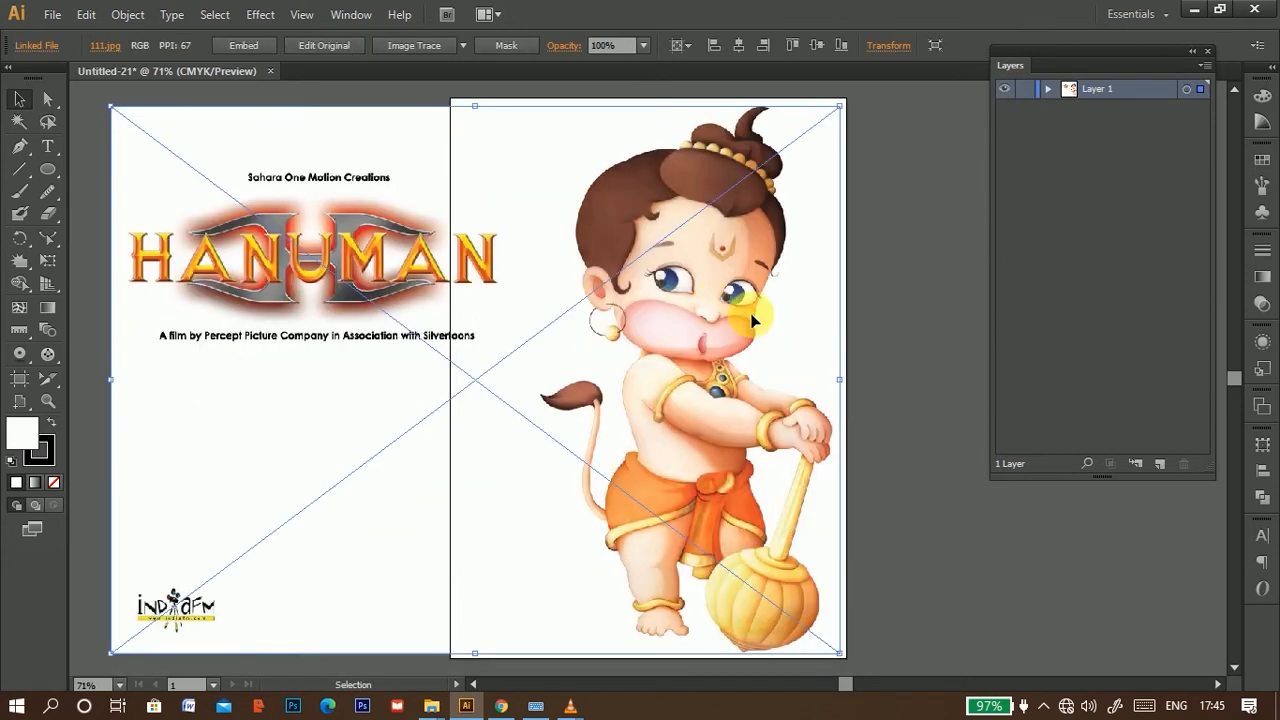
# Step: Lock Layer 1 holding the placed image and add a new layer above it
pyautogui.click(1024, 91)
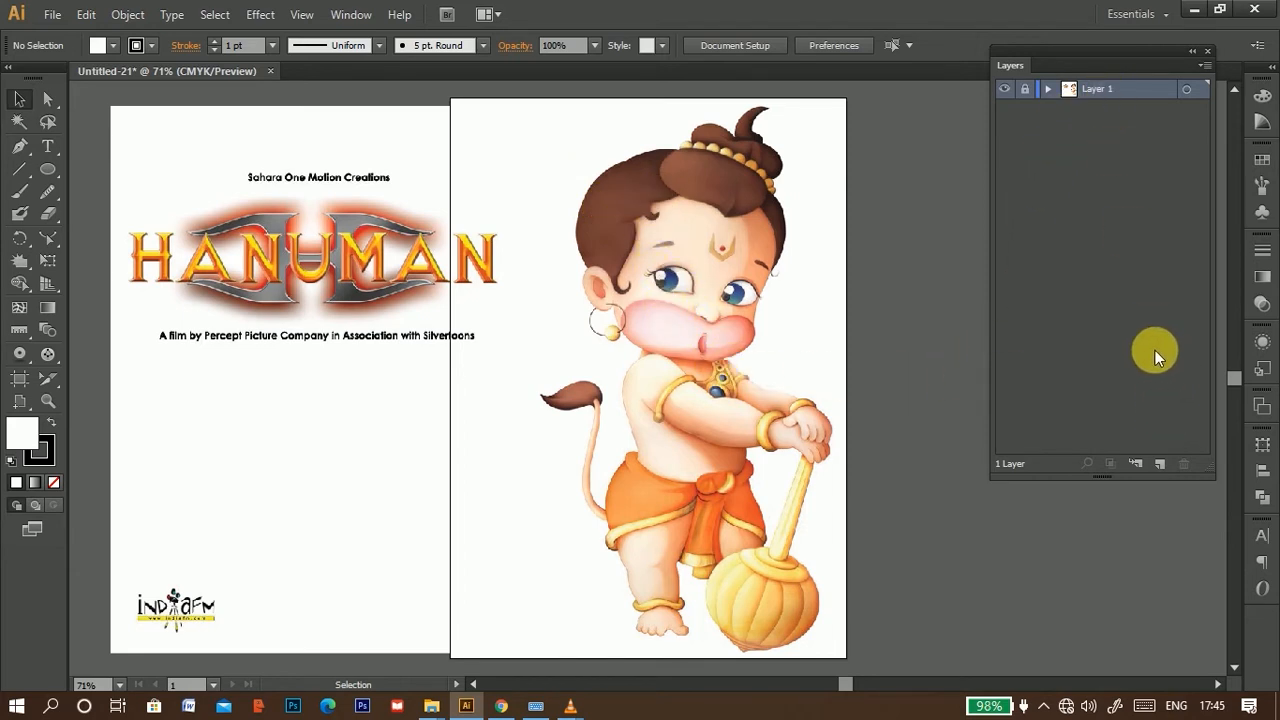
pyautogui.click(1162, 463)
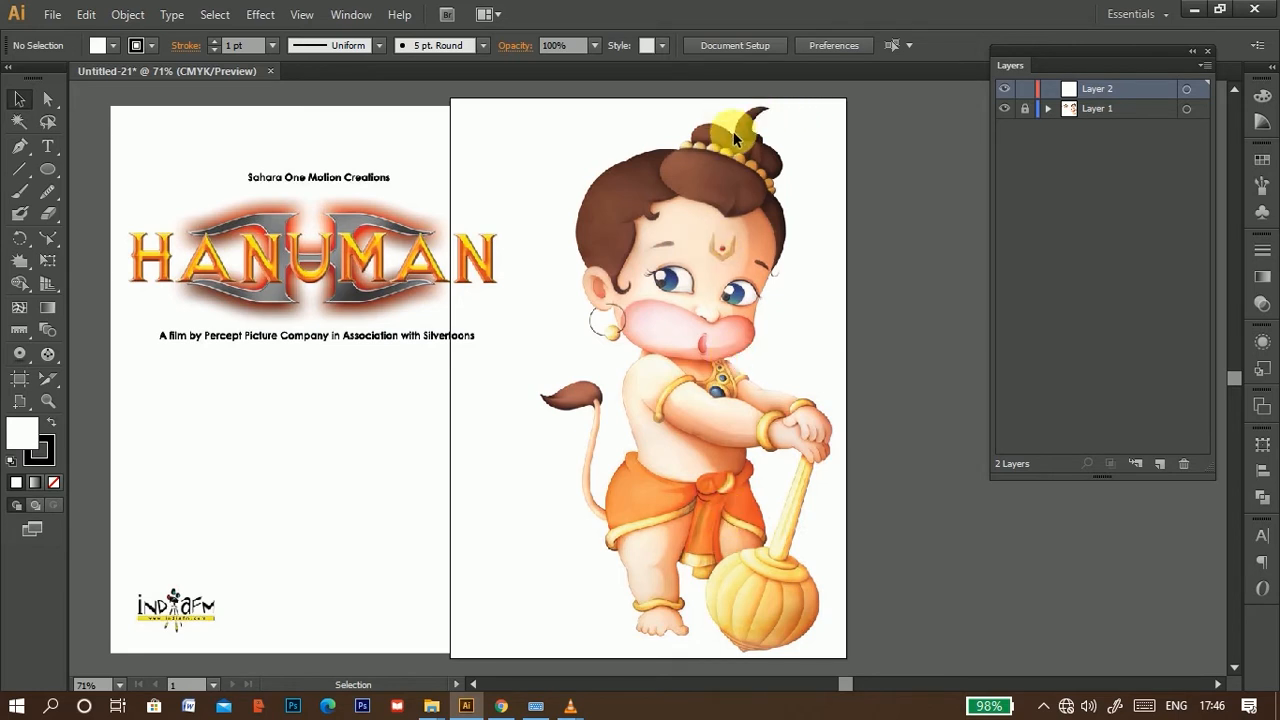
# Step: Rename the locked image layer, Layer 1, as "referance"
pyautogui.scroll(4, 736, 150)
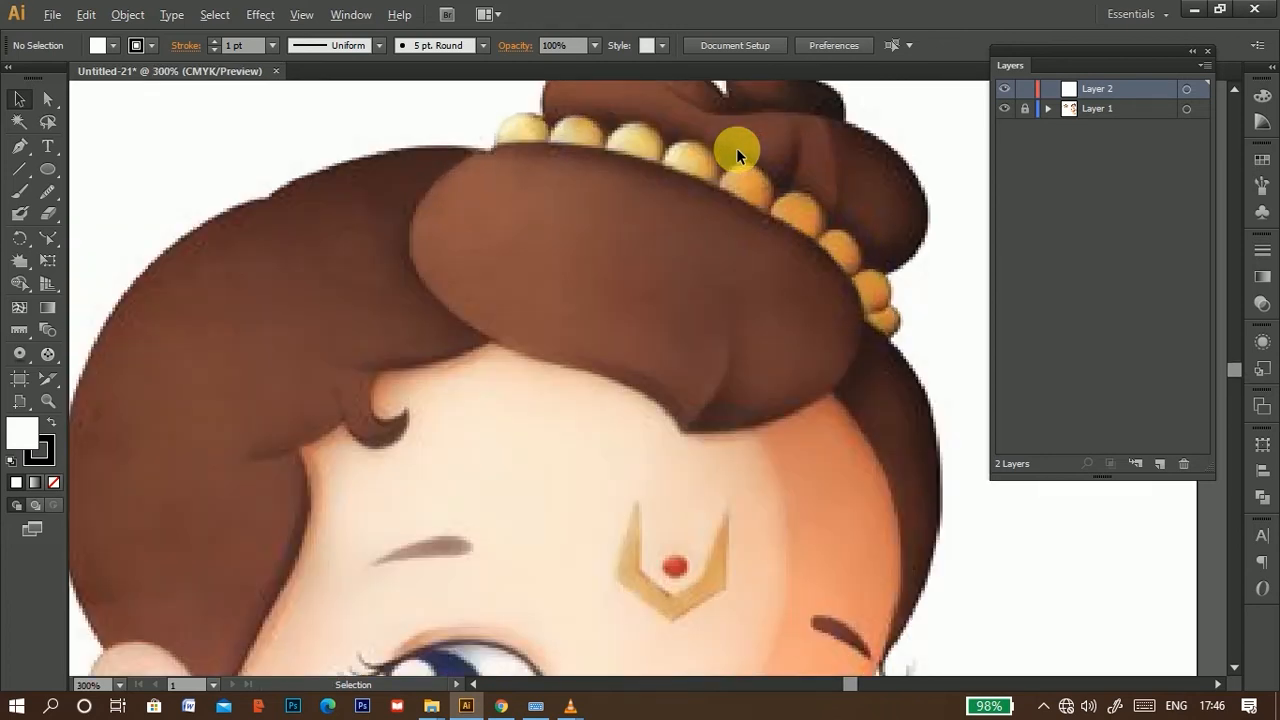
pyautogui.moveTo(669, 223); pyautogui.dragTo(669, 334)
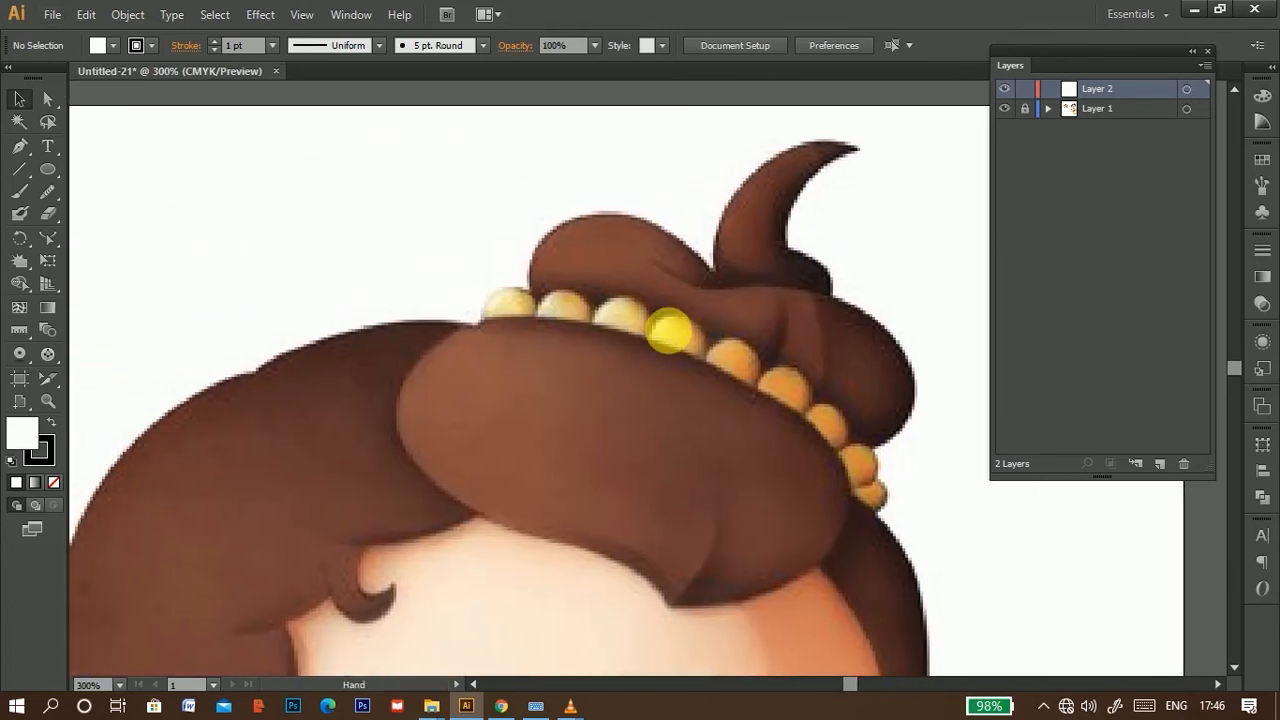
pyautogui.scroll(-1, 669, 334)
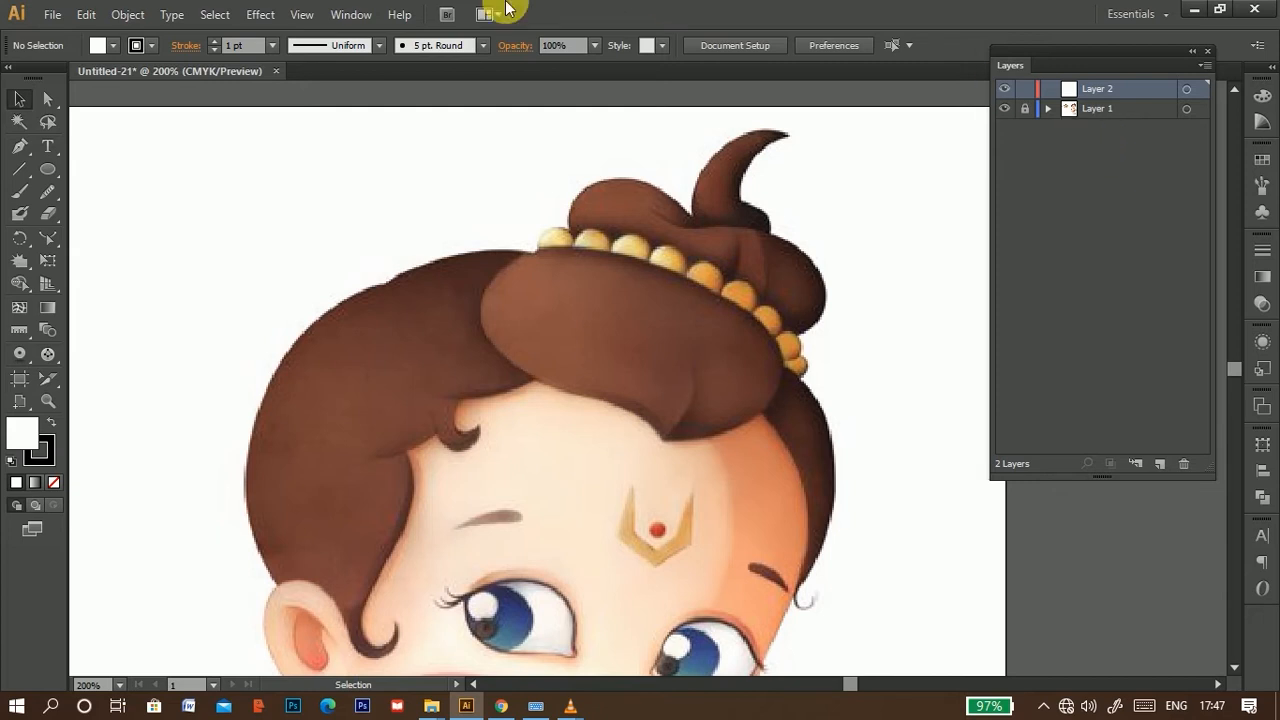
pyautogui.doubleClick(1120, 111)
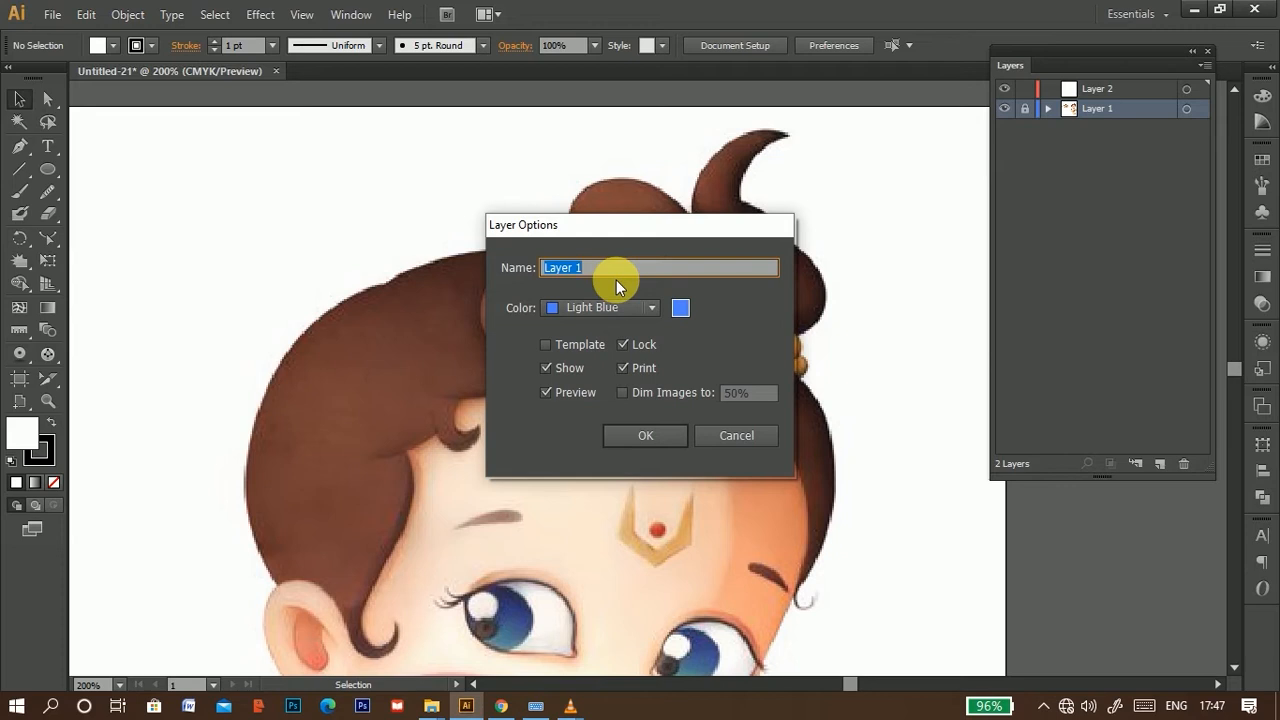
pyautogui.write('referance')
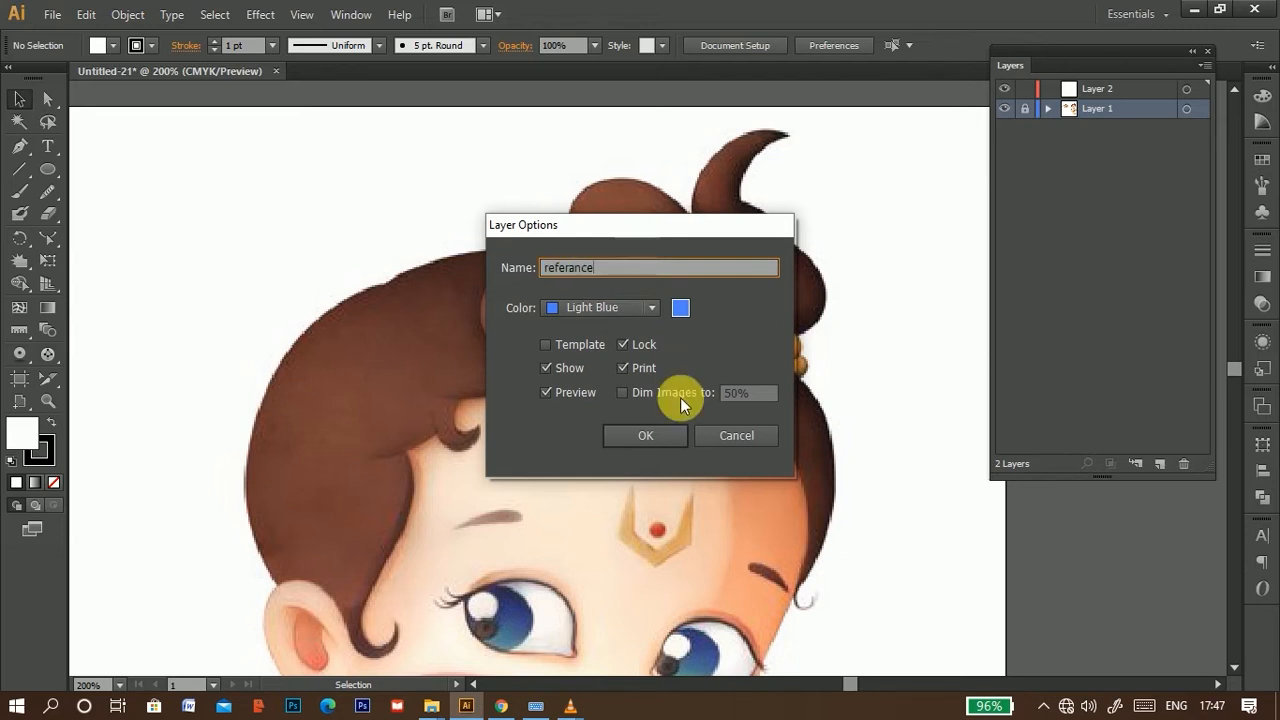
pyautogui.click(658, 437)
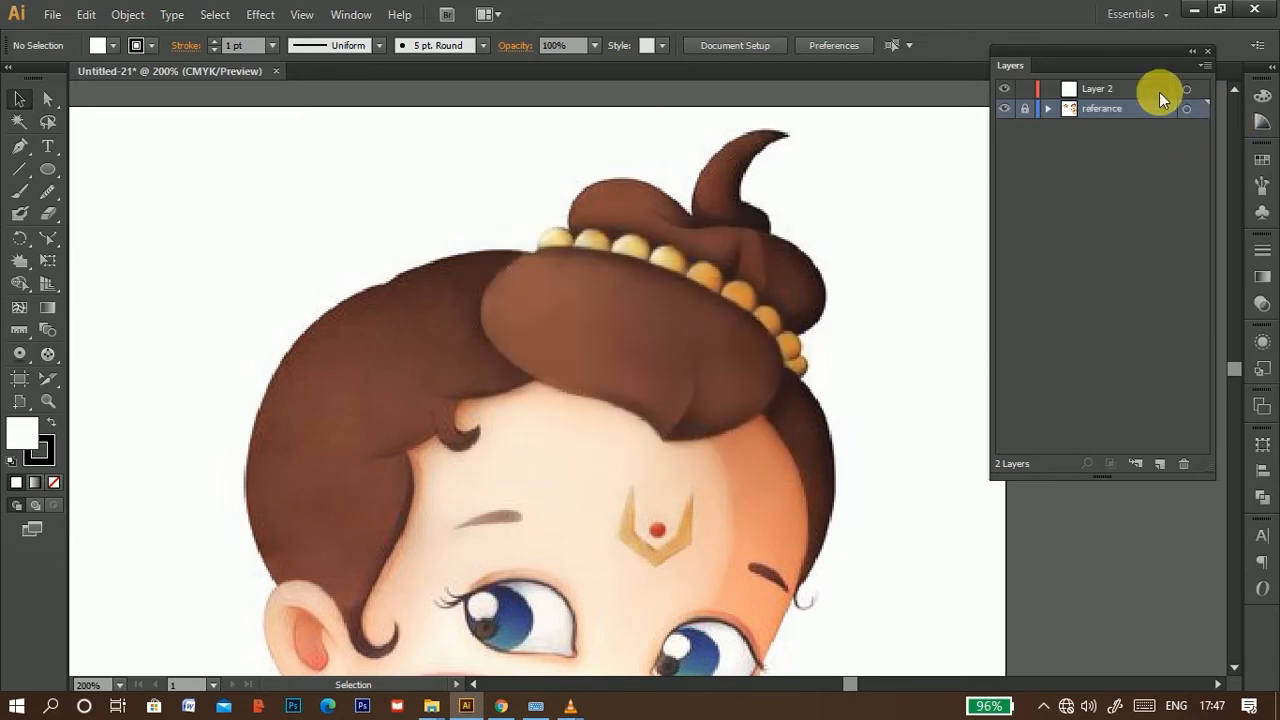
# Step: Rename Layer 2 as "hair" and make it the active layer
pyautogui.doubleClick(1107, 90)
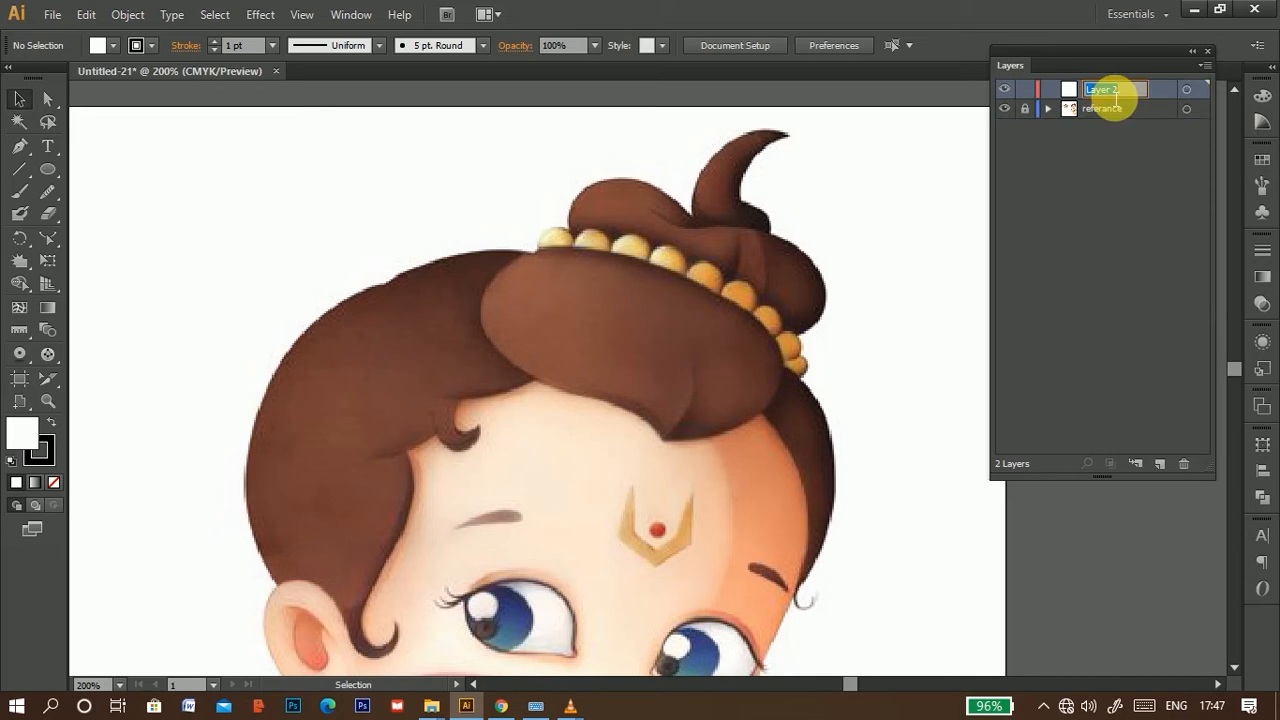
pyautogui.write('hair')
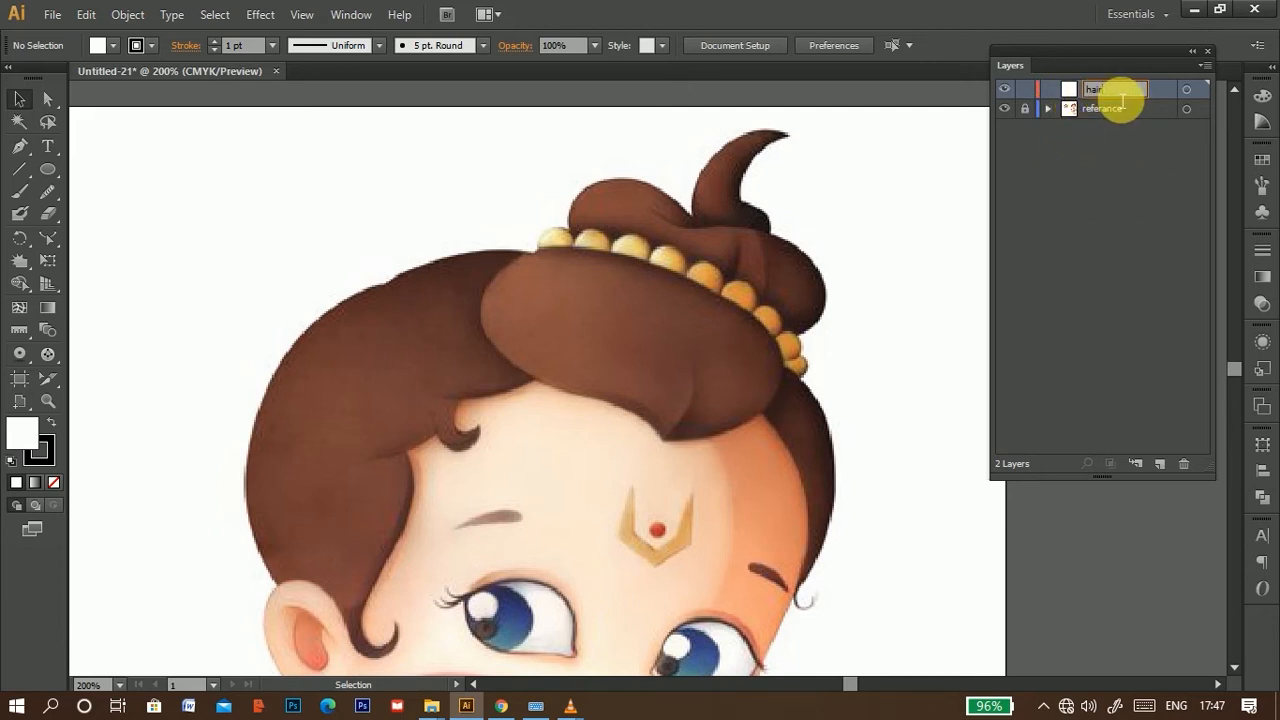
pyautogui.click(498, 315)
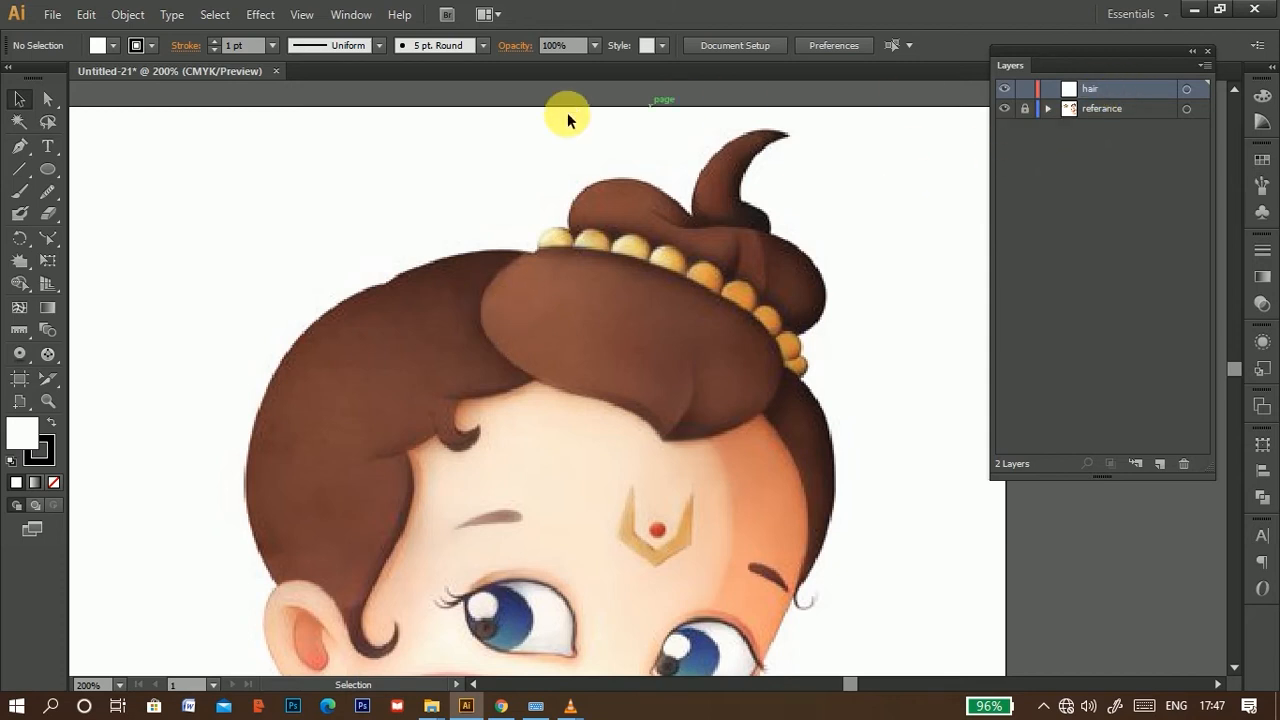
pyautogui.click(1131, 106)
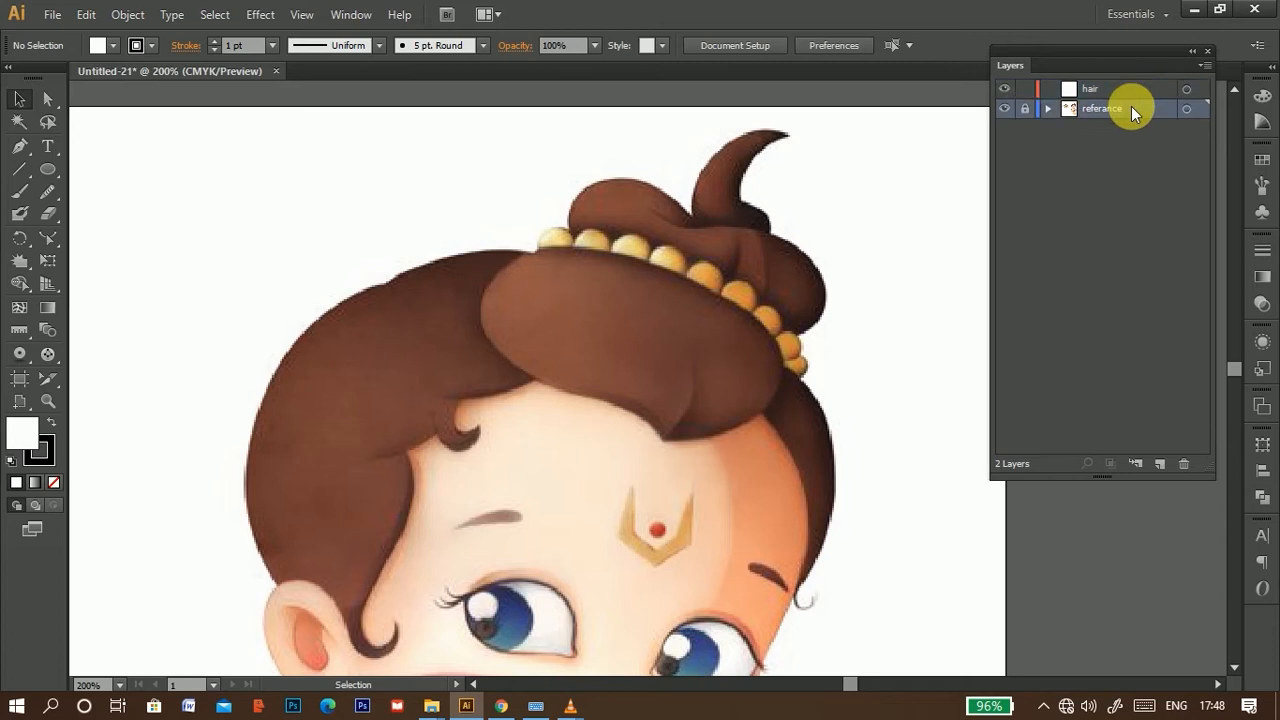
pyautogui.click(1128, 85)
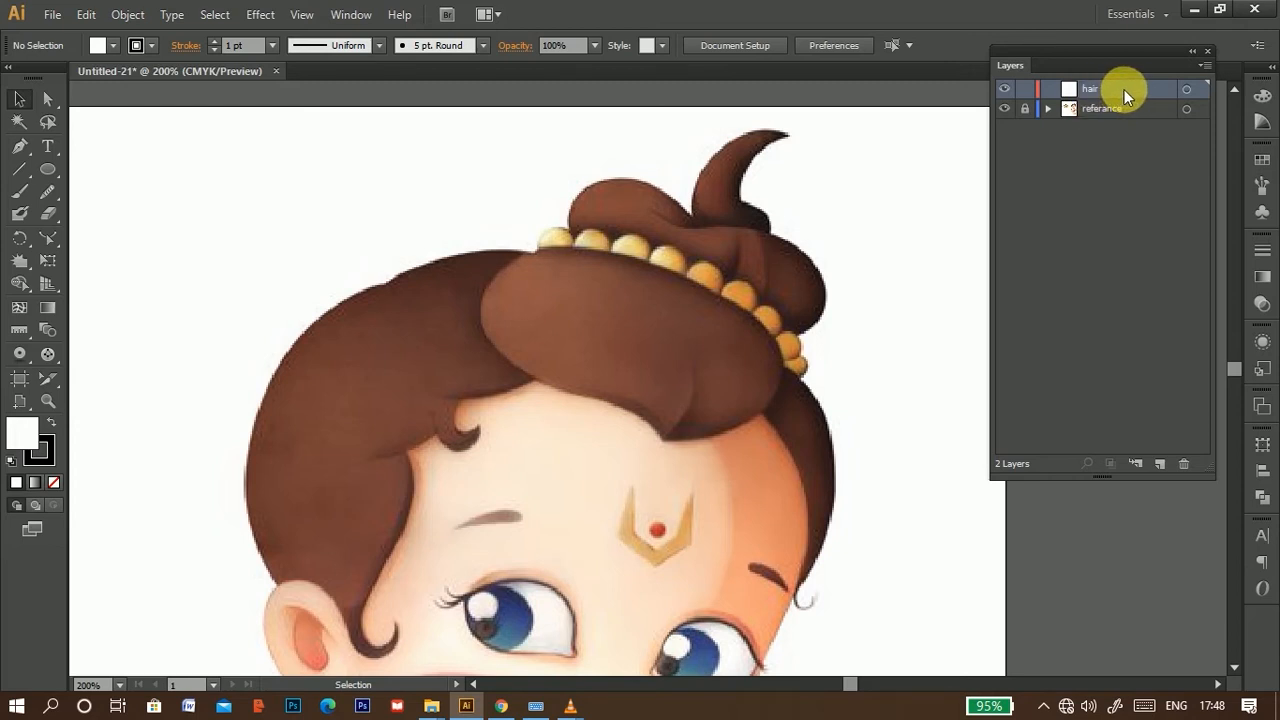
# Step: Start a Pen tool path on the hair layer where the topknot meets the beads and curve it up to the topknot's rounded top
pyautogui.click(1120, 107)
pyautogui.click(1133, 88)
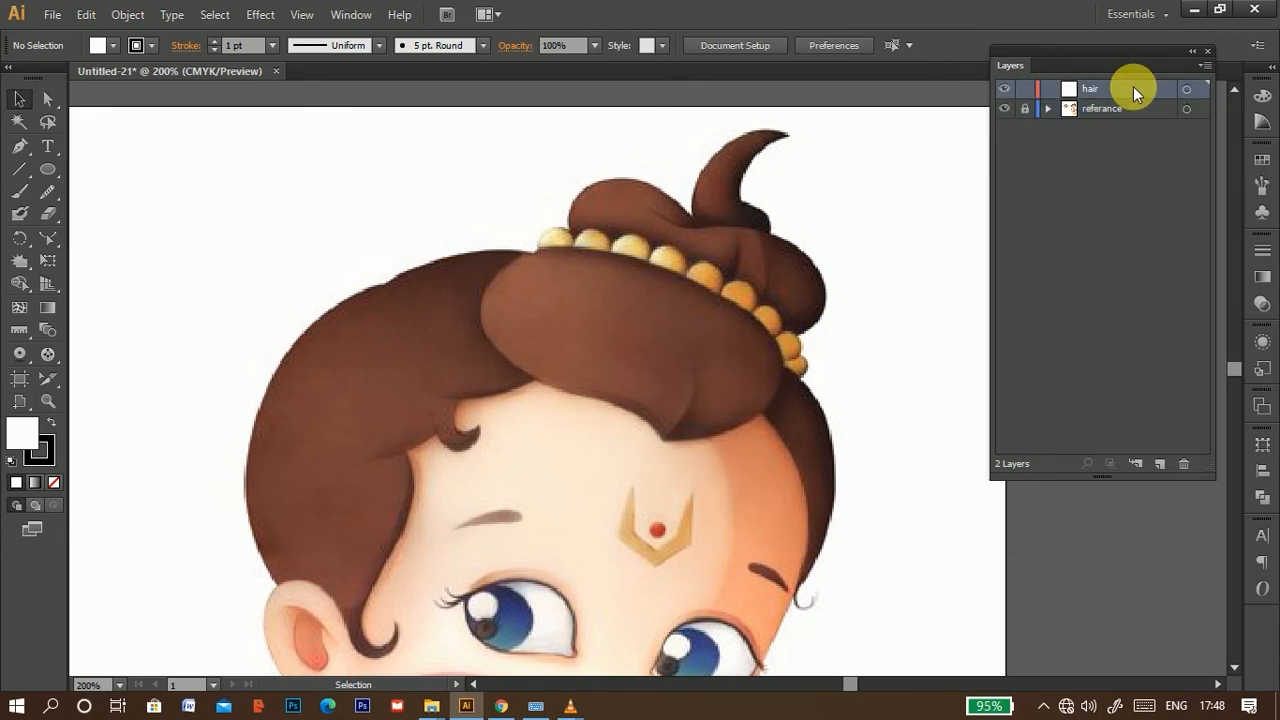
pyautogui.click(15, 148)
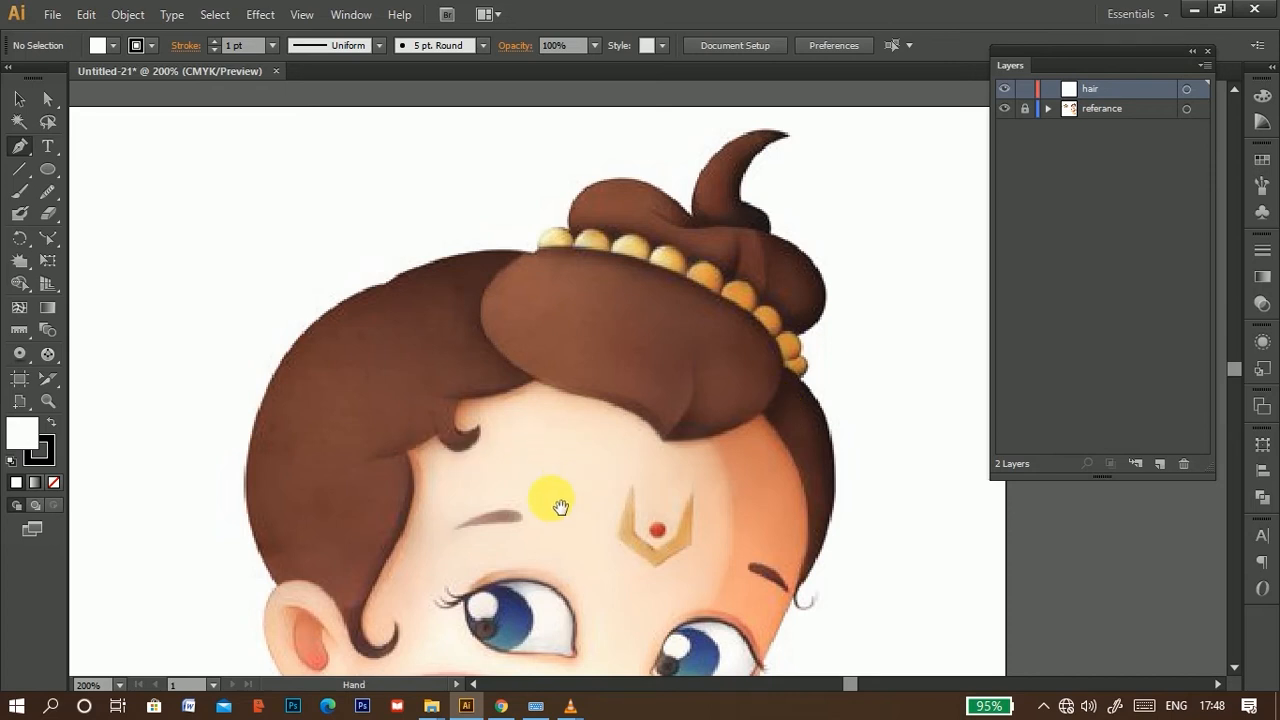
pyautogui.scroll(-12, 560, 507)
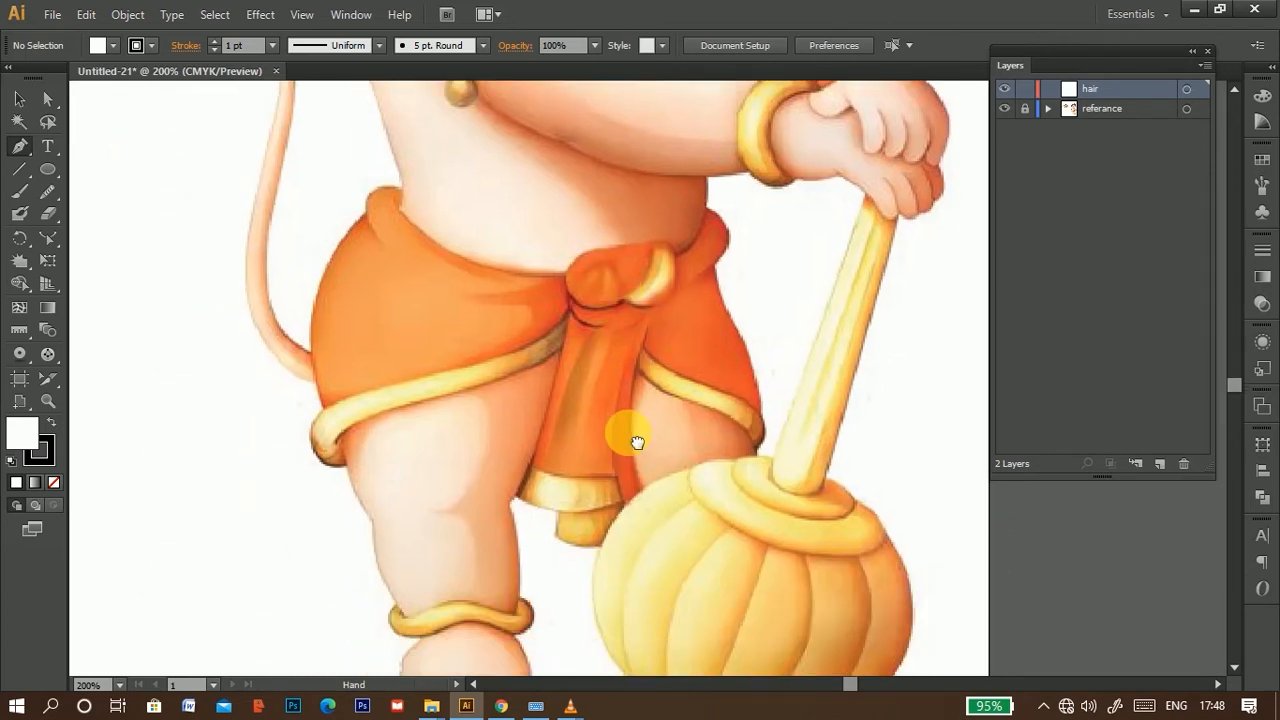
pyautogui.scroll(-6, 637, 442)
pyautogui.scroll(12, 609, 500)
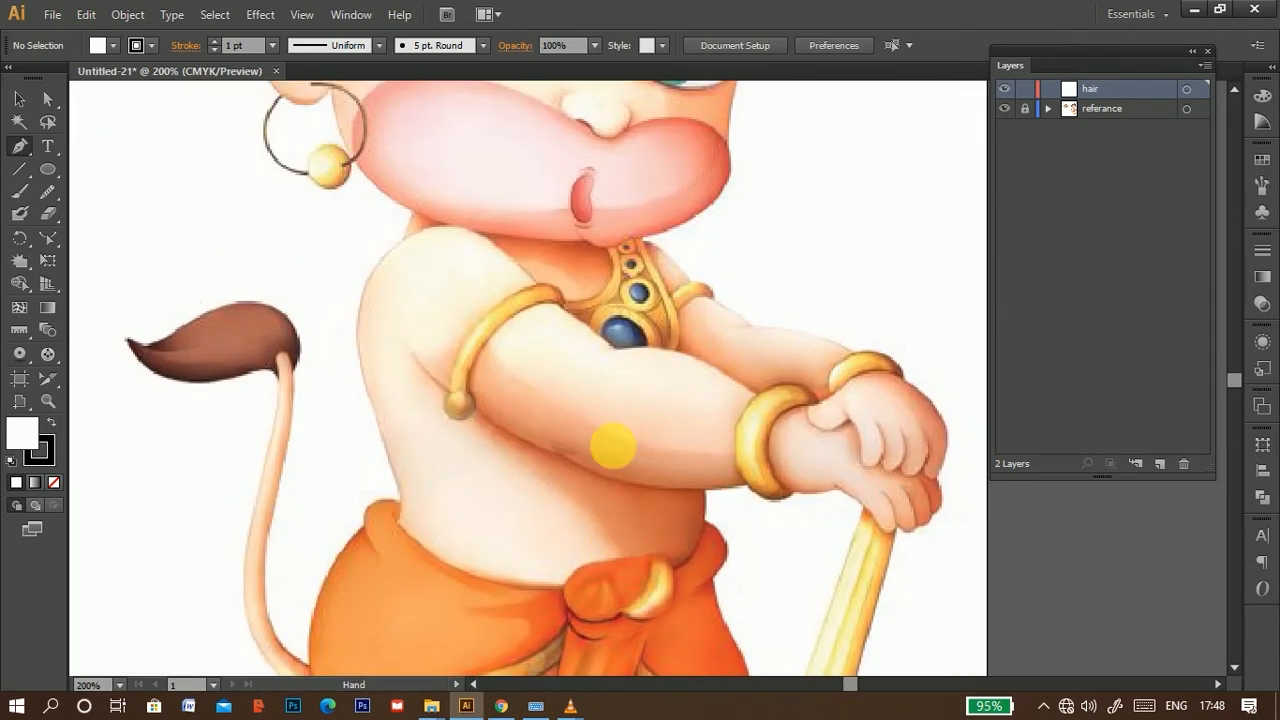
pyautogui.scroll(10, 613, 447)
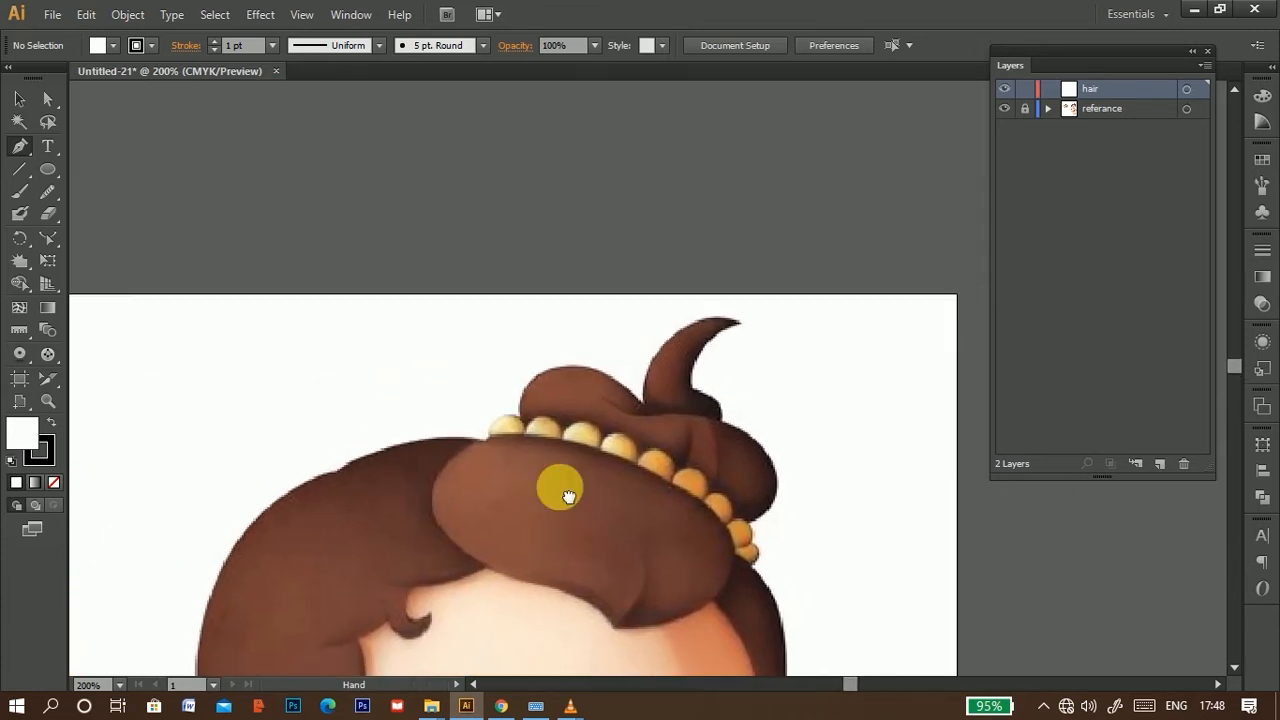
pyautogui.moveTo(562, 489); pyautogui.dragTo(545, 470)
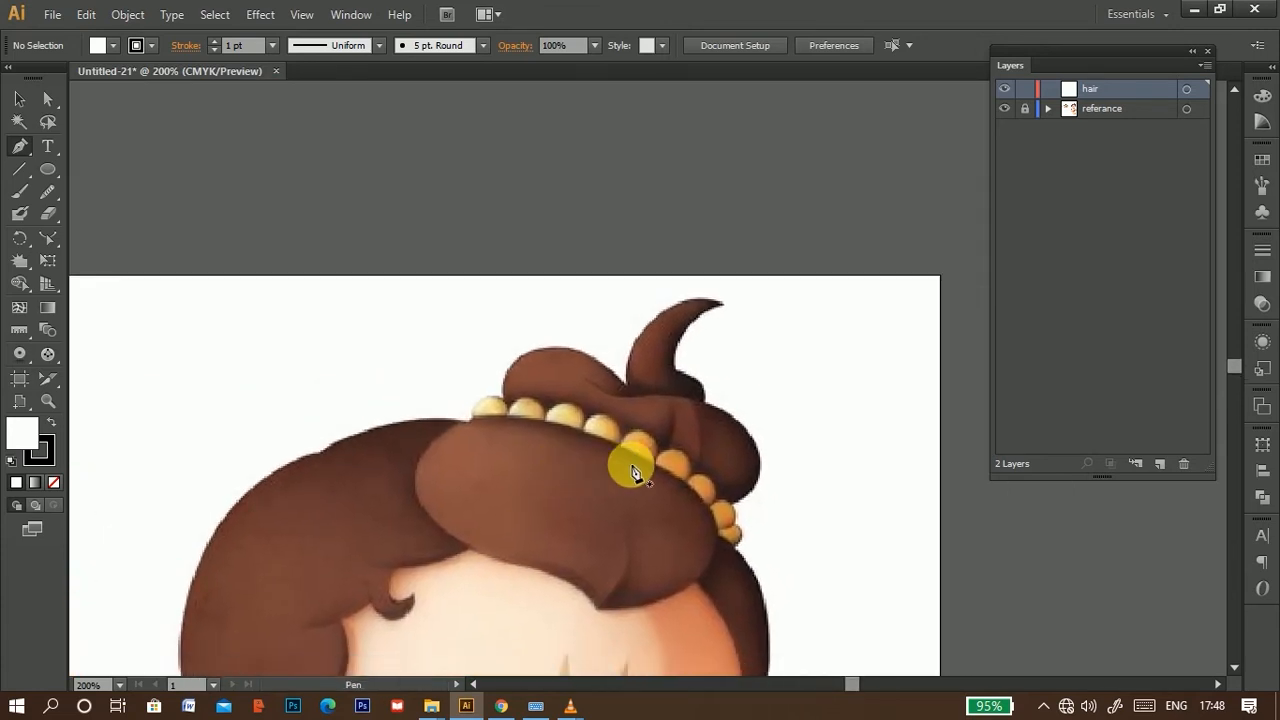
pyautogui.click(503, 401)
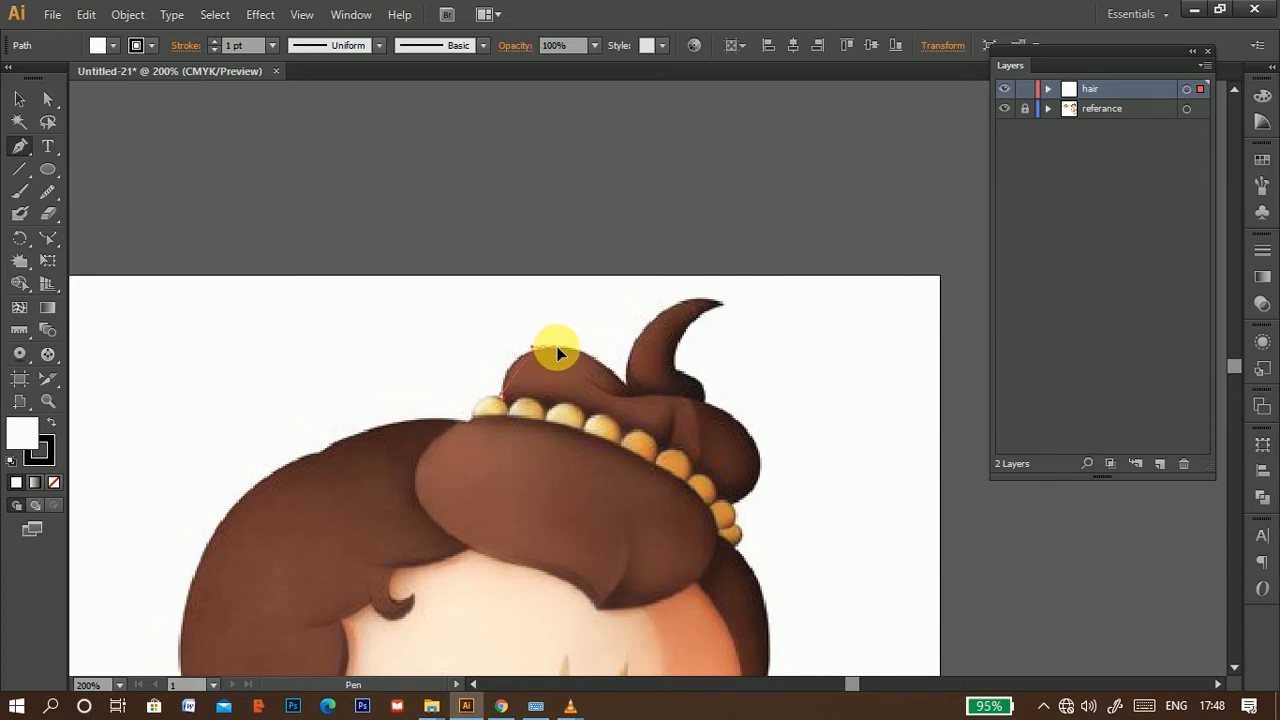
pyautogui.moveTo(583, 350); pyautogui.dragTo(589, 338)
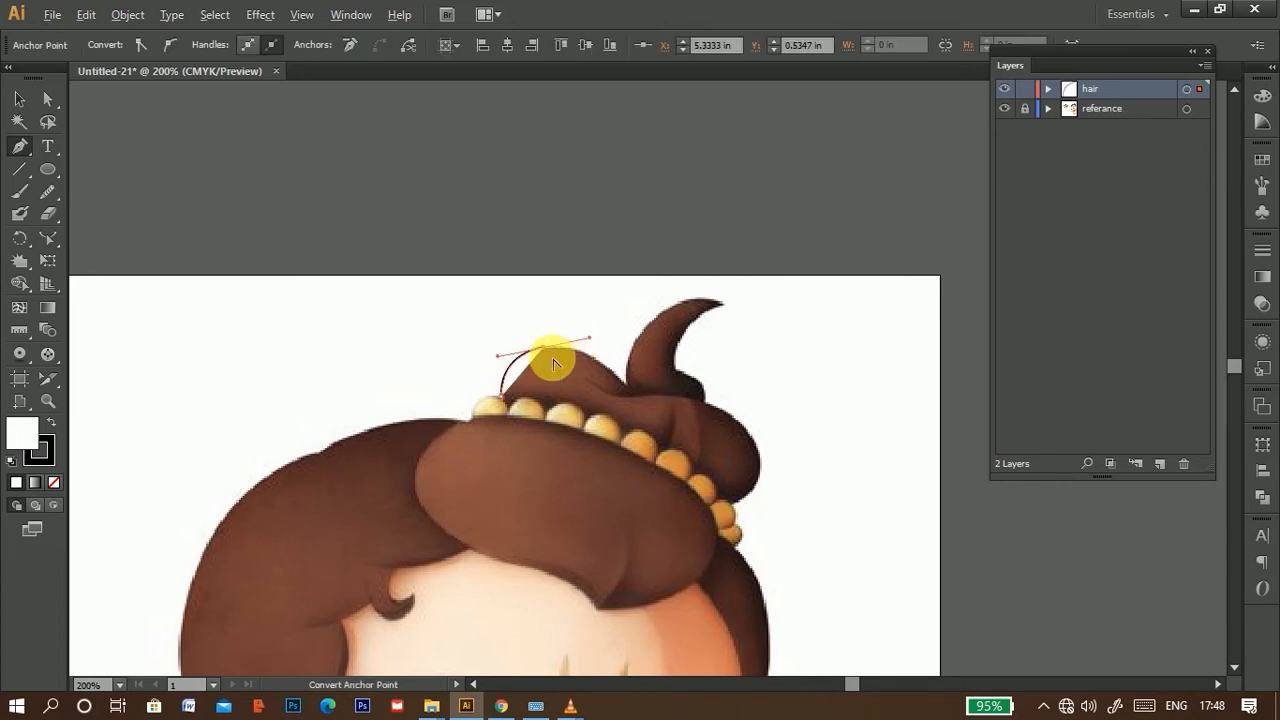
# Step: Set the hair path's fill to none so only the black stroke remains over the reference
pyautogui.scroll(2, 555, 360)
pyautogui.scroll(2, 555, 362)
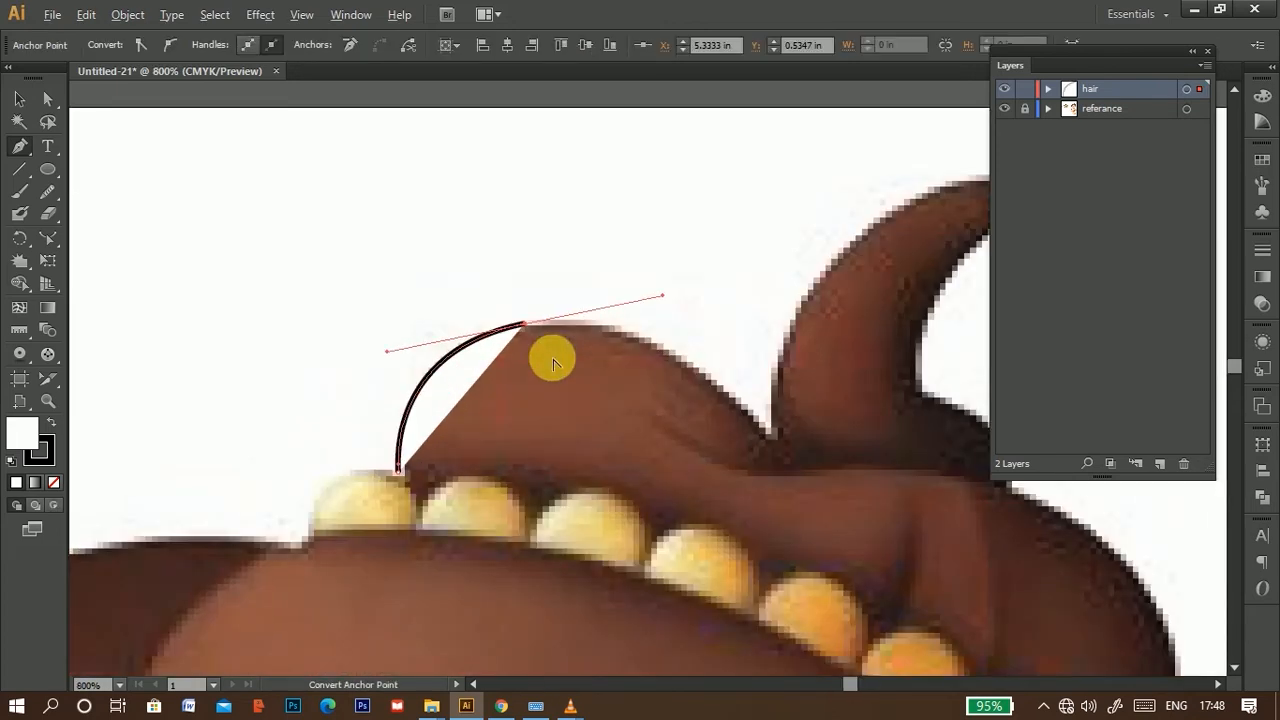
pyautogui.scroll(1, 550, 365)
pyautogui.moveTo(480, 371); pyautogui.dragTo(586, 263)
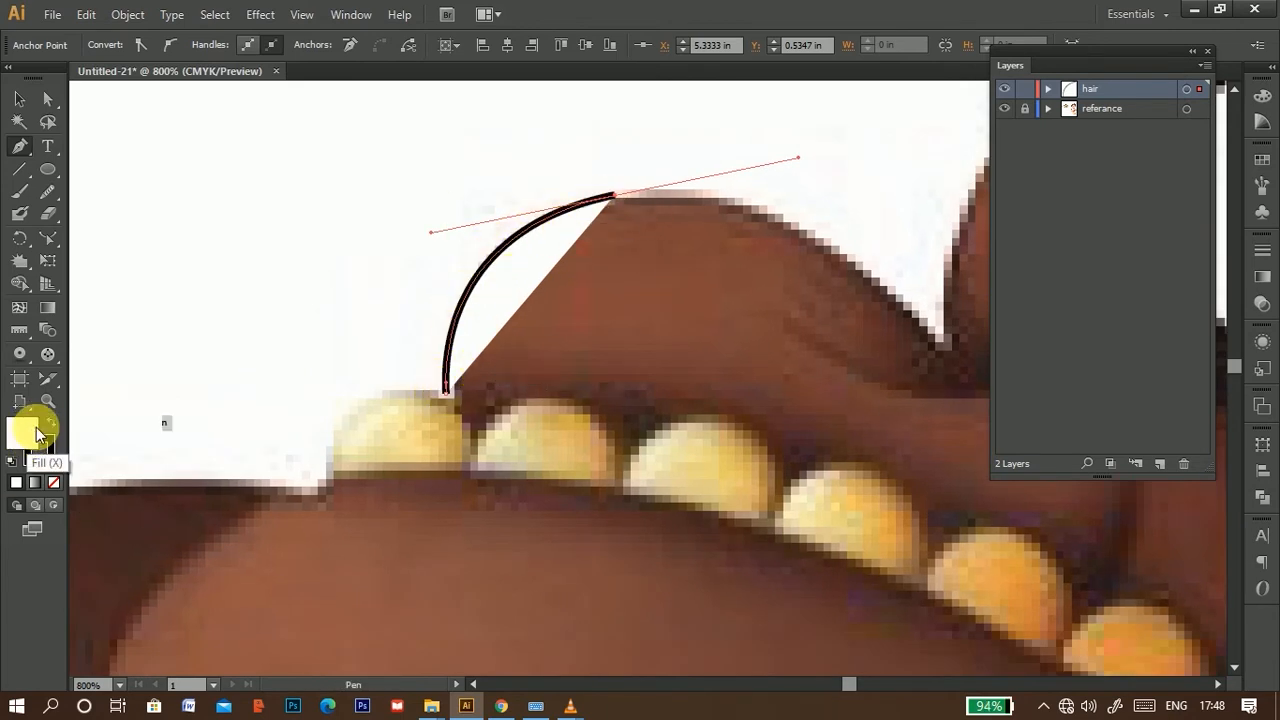
pyautogui.click(54, 486)
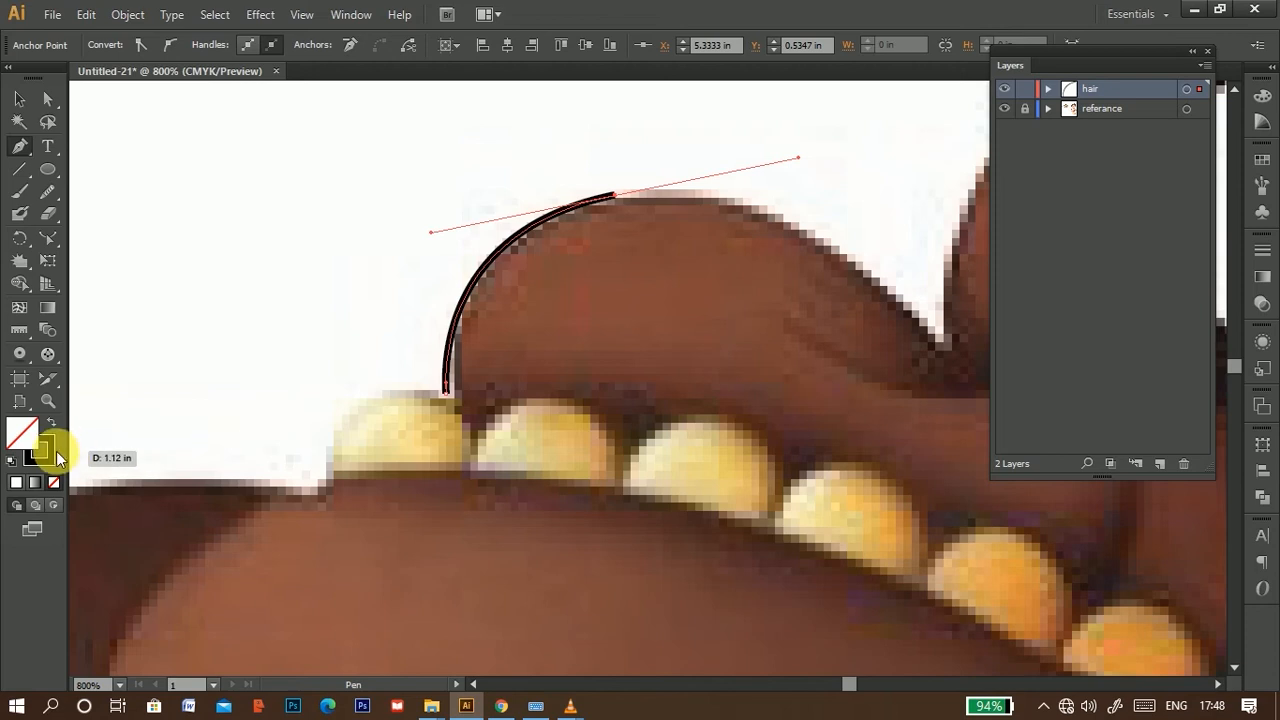
# Step: Continue the path over the topknot's rounded top down to the notch at the tuft's base, ending in a corner point
pyautogui.moveTo(609, 339); pyautogui.dragTo(477, 374)
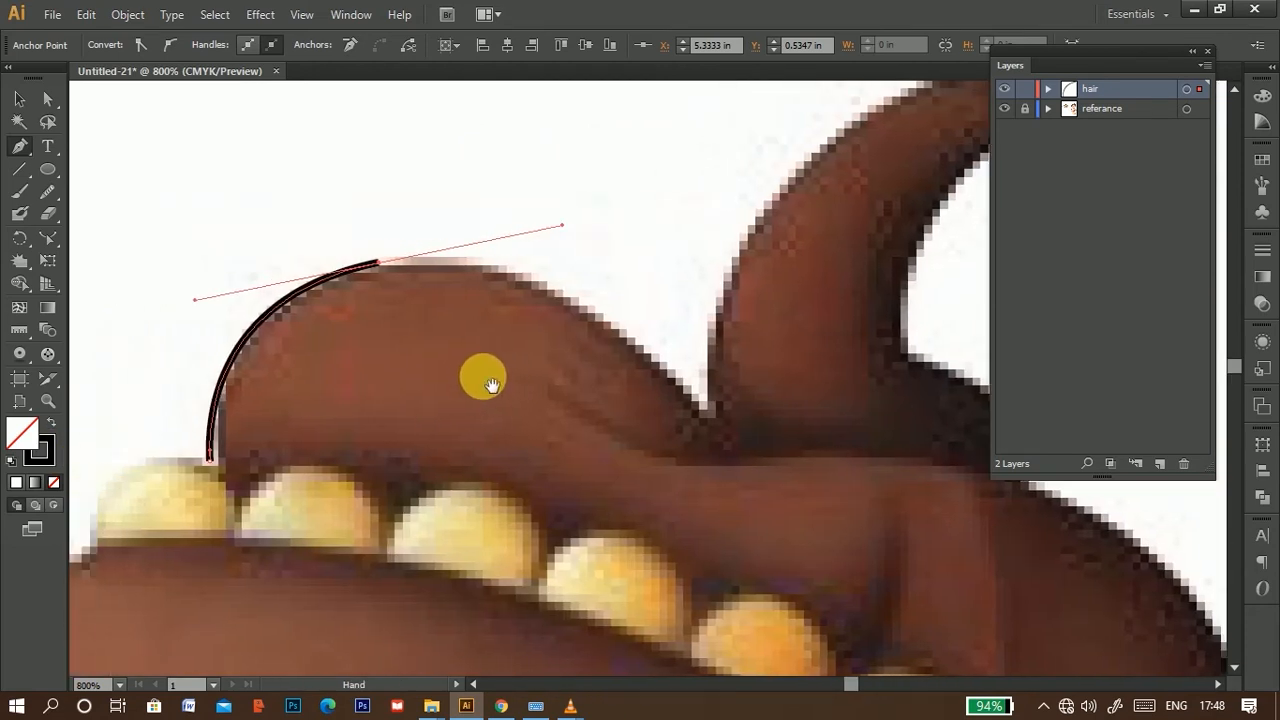
pyautogui.click(380, 267)
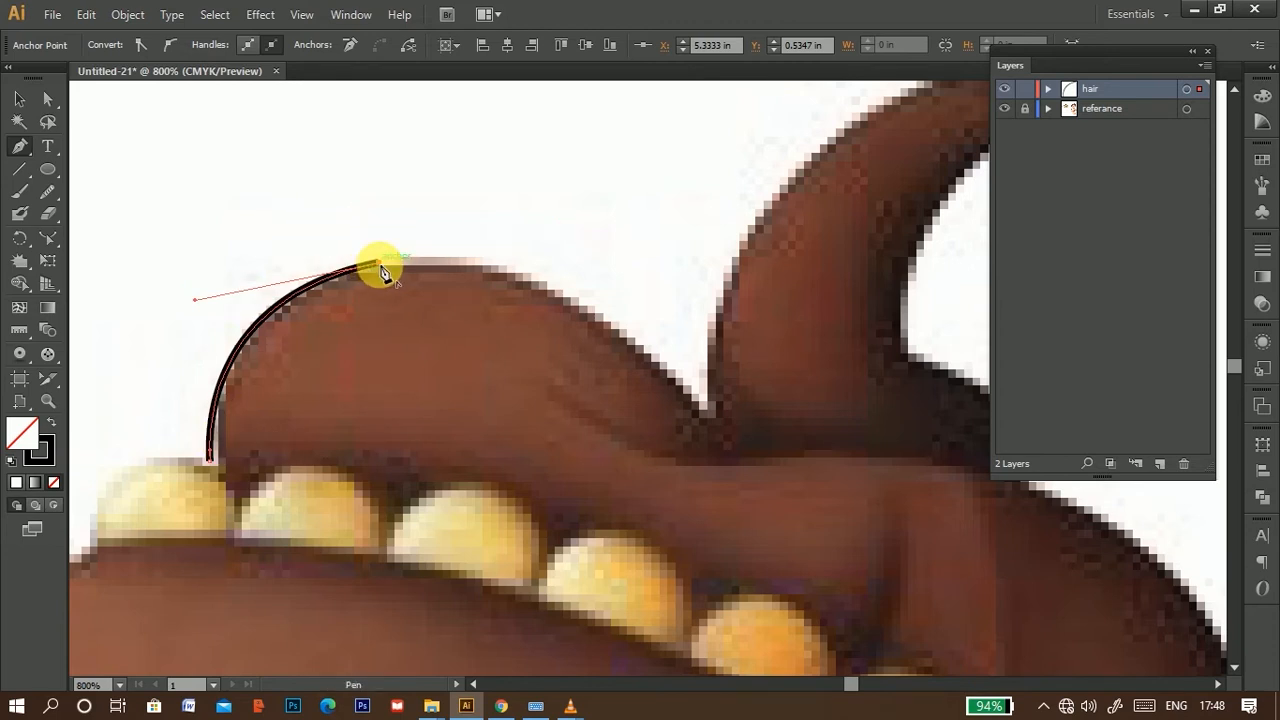
pyautogui.moveTo(694, 409); pyautogui.dragTo(820, 587)
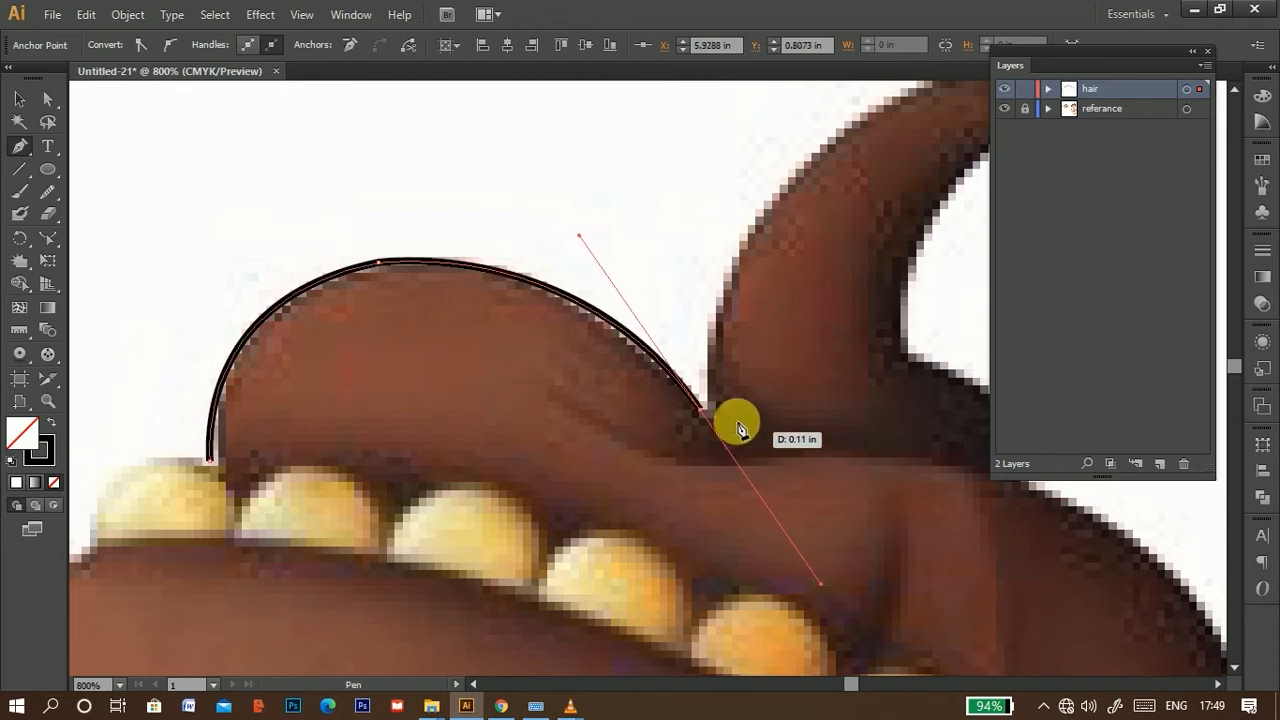
pyautogui.click(717, 413)
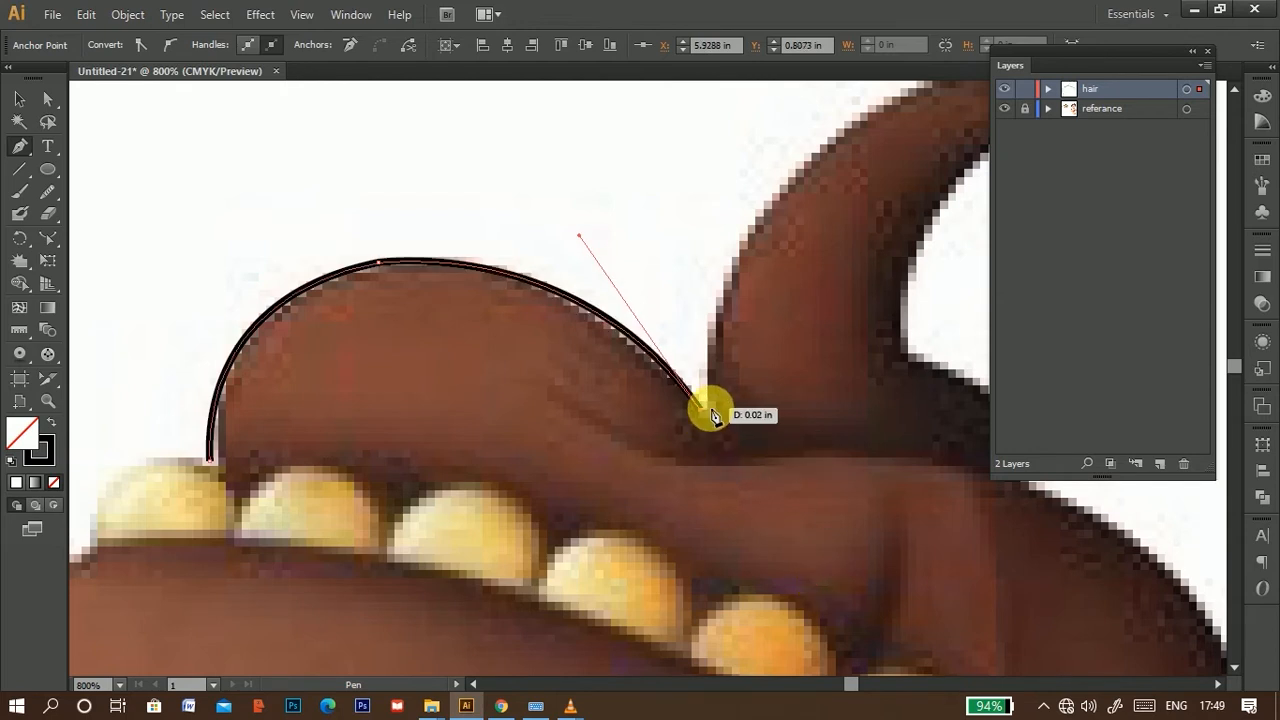
pyautogui.click(711, 408)
# Step: Trace the outer curve of the horn-shaped tuft from the notch up to just before its tip
pyautogui.moveTo(790, 359); pyautogui.dragTo(644, 485)
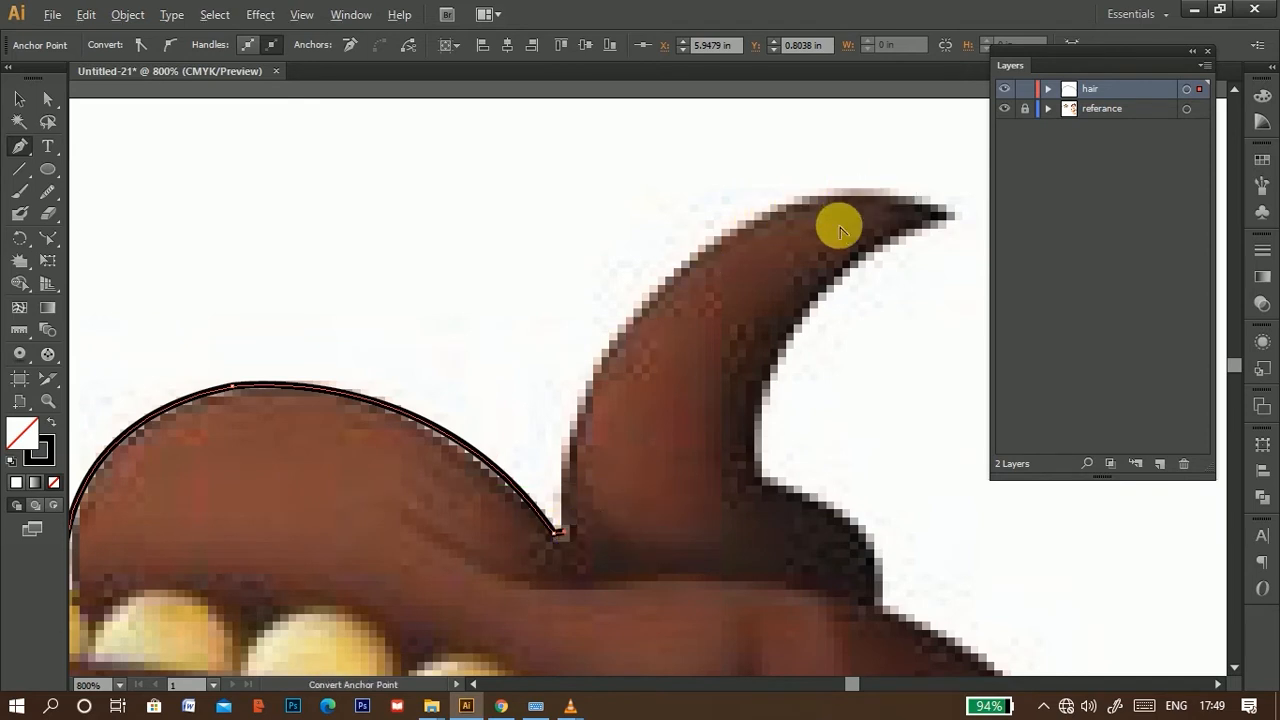
pyautogui.scroll(-1, 840, 230)
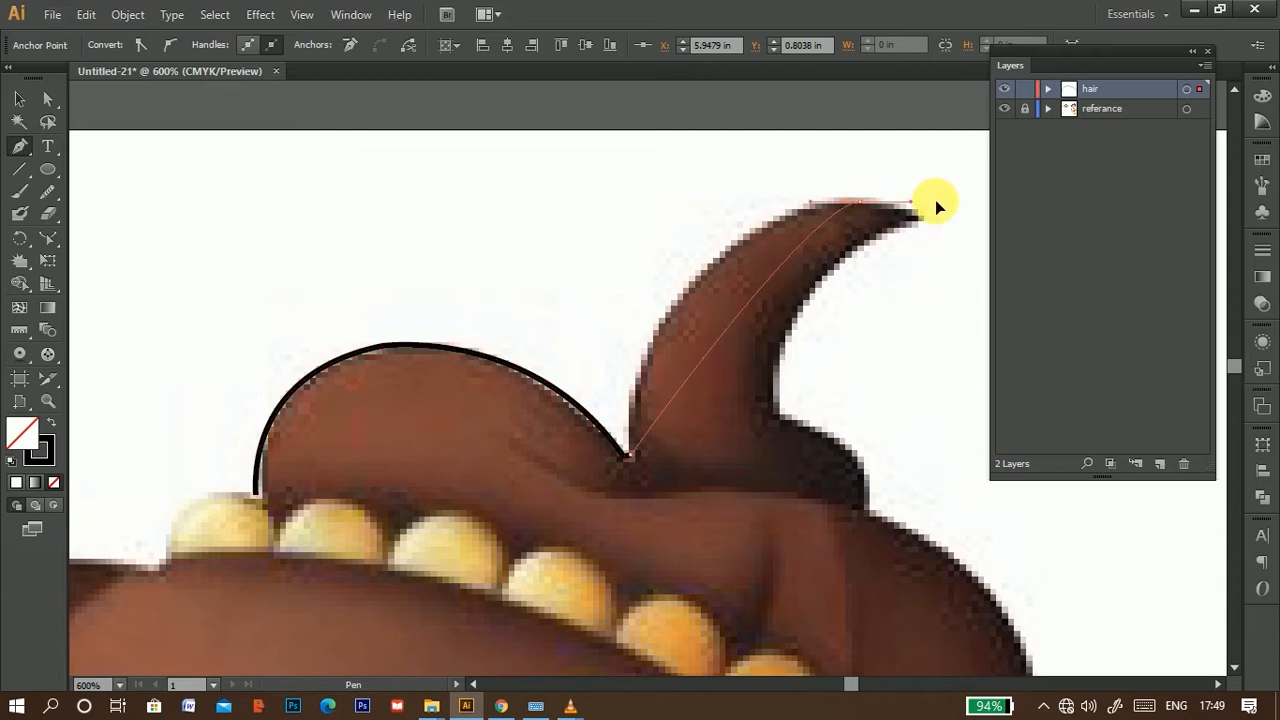
pyautogui.moveTo(860, 201); pyautogui.dragTo(1110, 184)
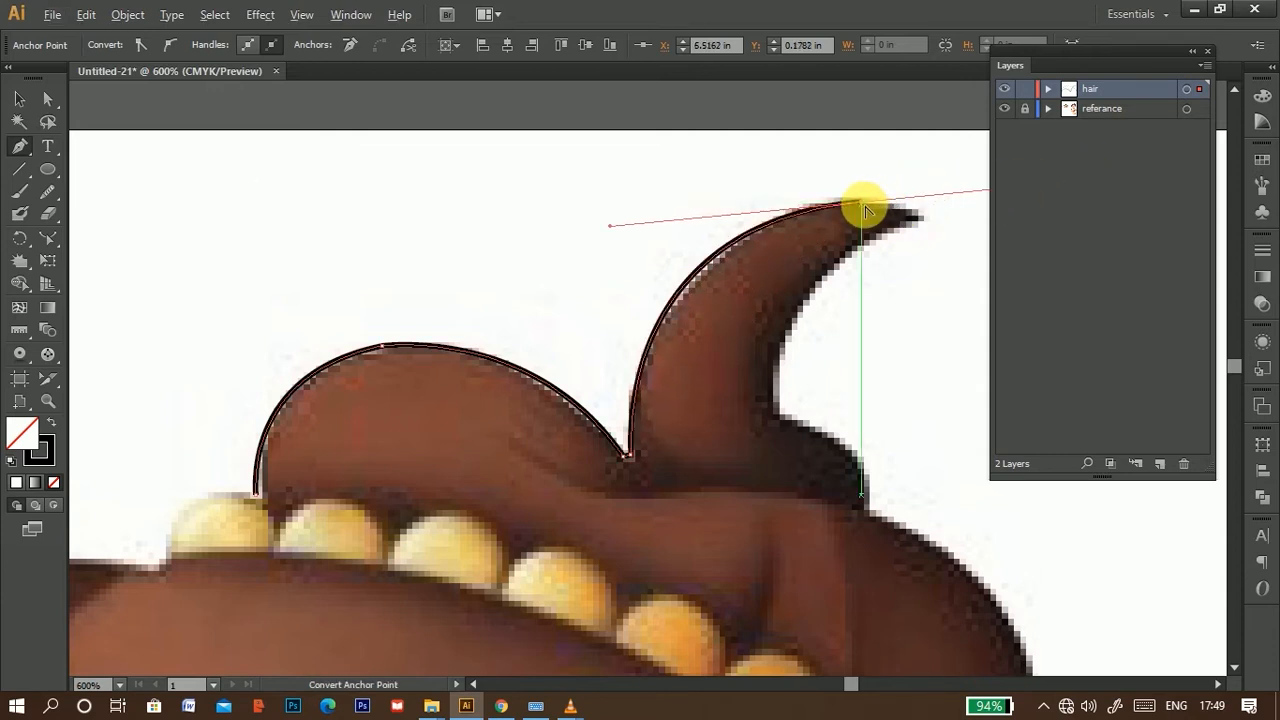
pyautogui.keyDown('alt'); pyautogui.click(890, 232); pyautogui.keyUp('alt')
pyautogui.press('Return')
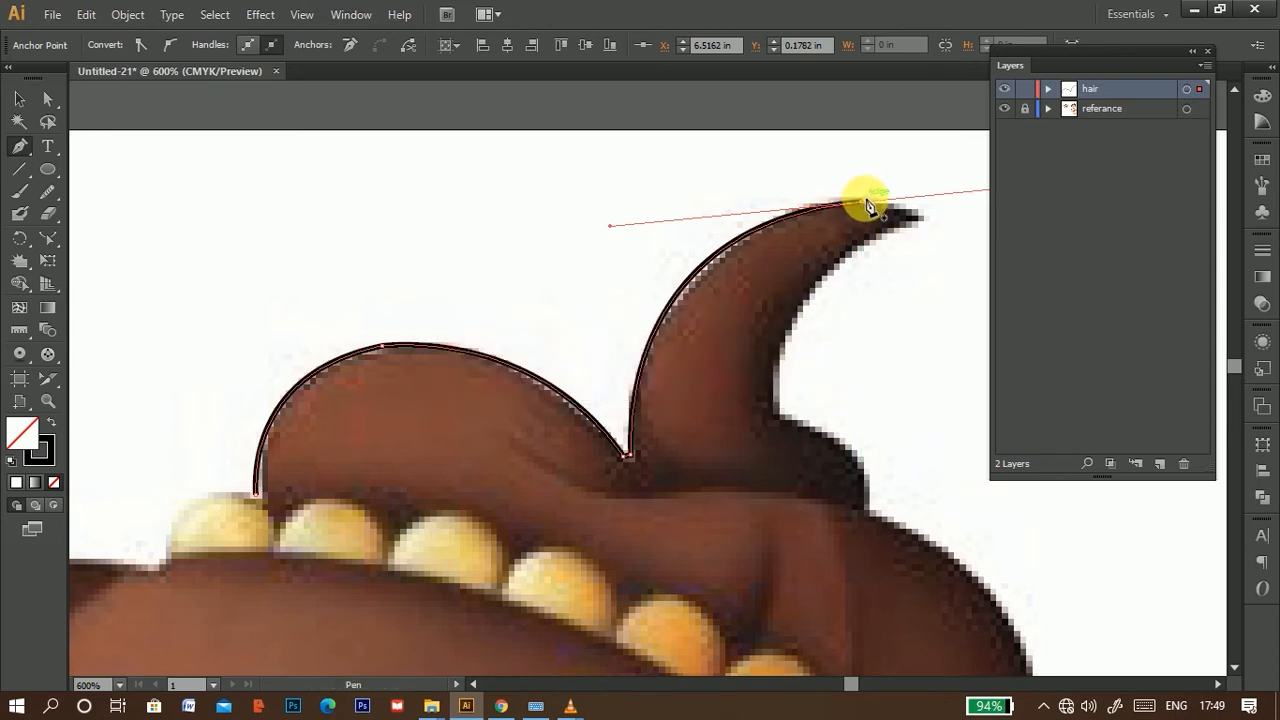
# Step: Extend the path to the tuft's pointed tip and trace its inner curve down to the base, with corner points at both
pyautogui.moveTo(871, 266); pyautogui.dragTo(600, 214)
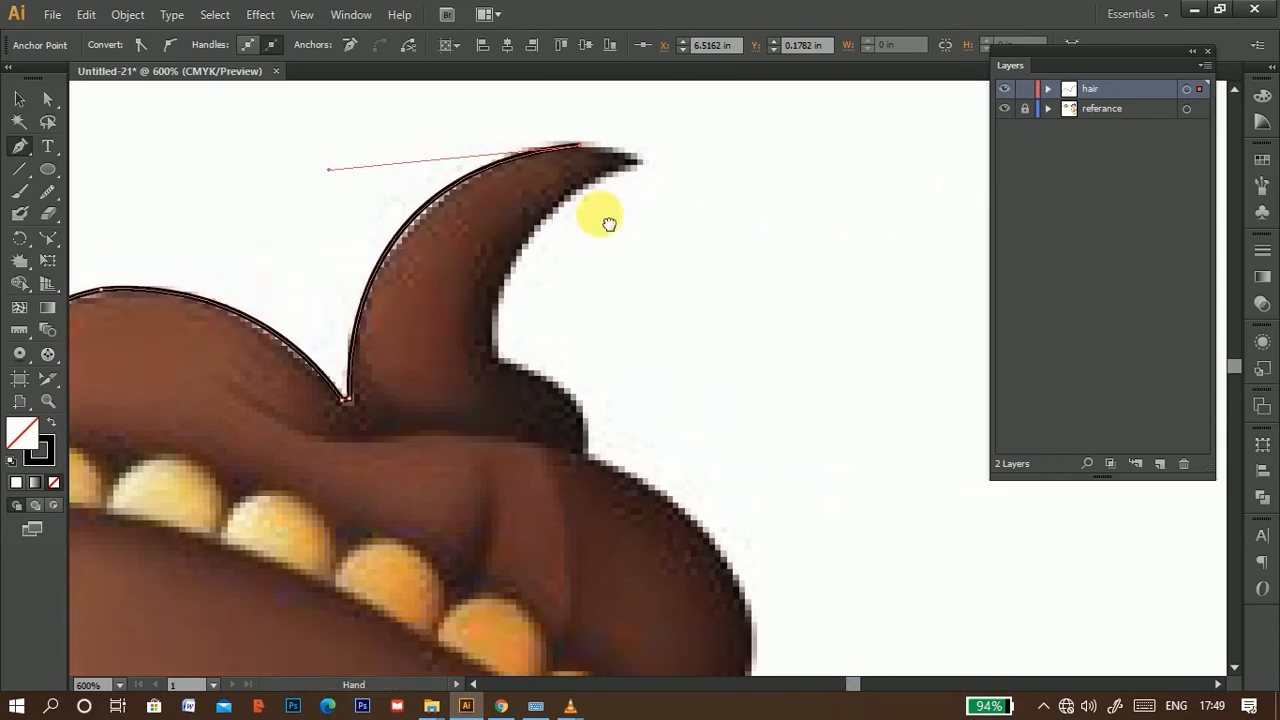
pyautogui.moveTo(655, 167); pyautogui.dragTo(712, 182)
pyautogui.click(656, 162)
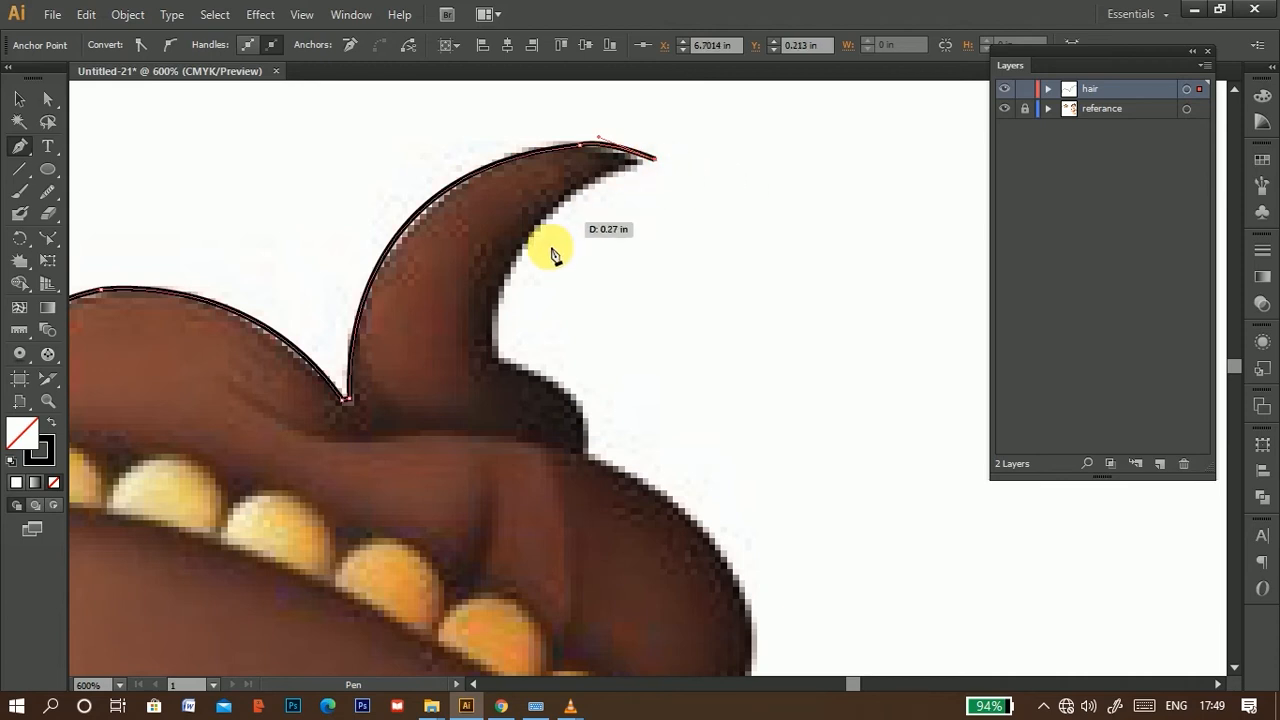
pyautogui.moveTo(502, 358); pyautogui.dragTo(518, 516)
pyautogui.click(503, 358)
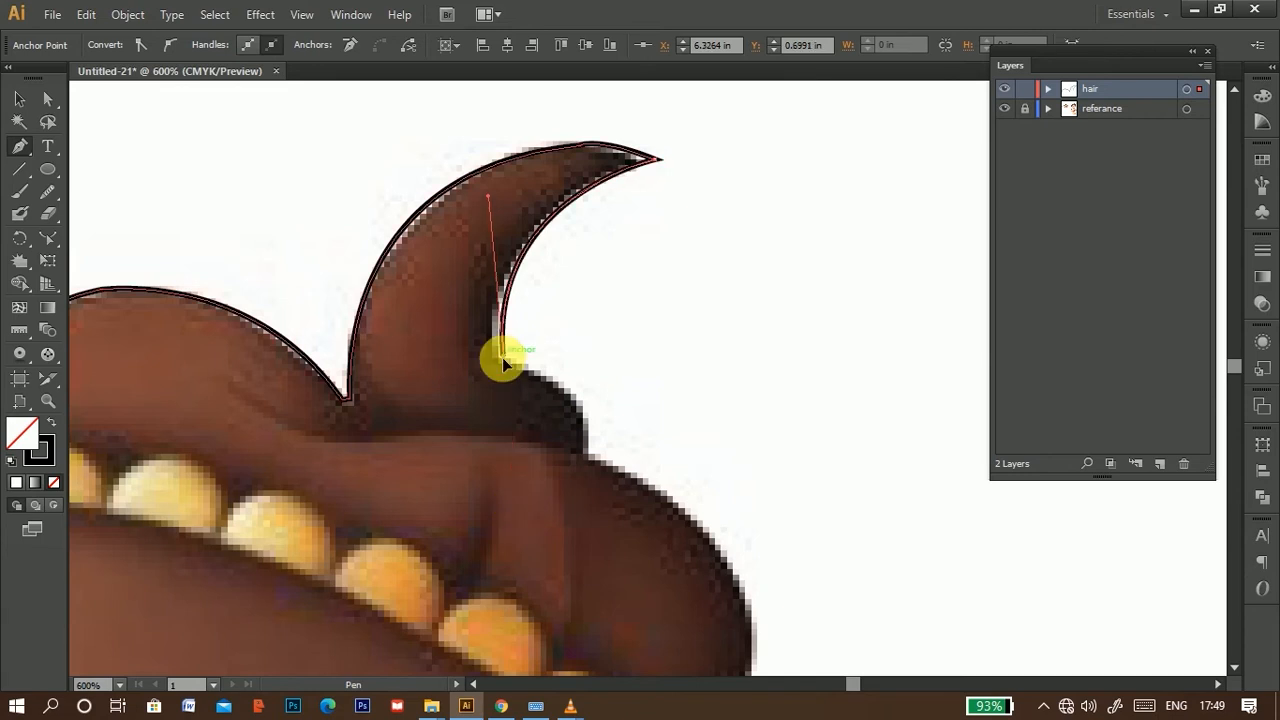
# Step: Trace the small dark bulge below the tuft and make its lower end a corner point
pyautogui.moveTo(675, 355); pyautogui.dragTo(717, 243)
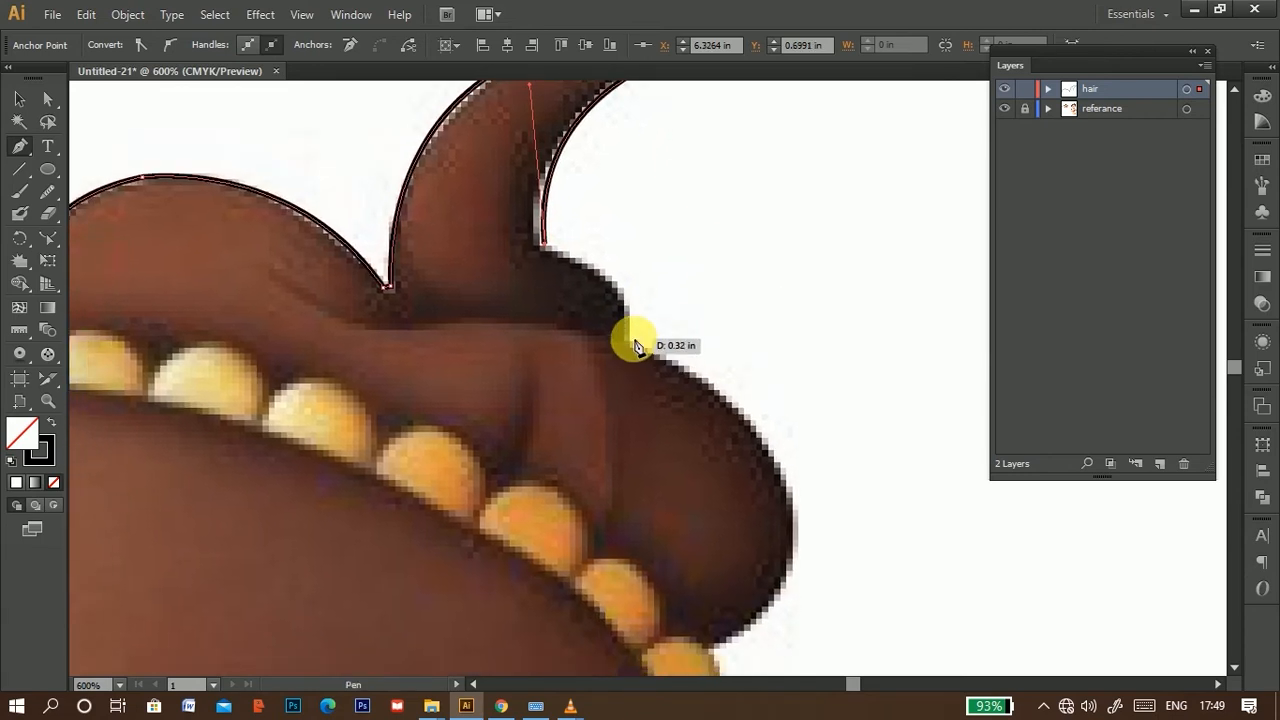
pyautogui.moveTo(633, 340); pyautogui.dragTo(627, 432)
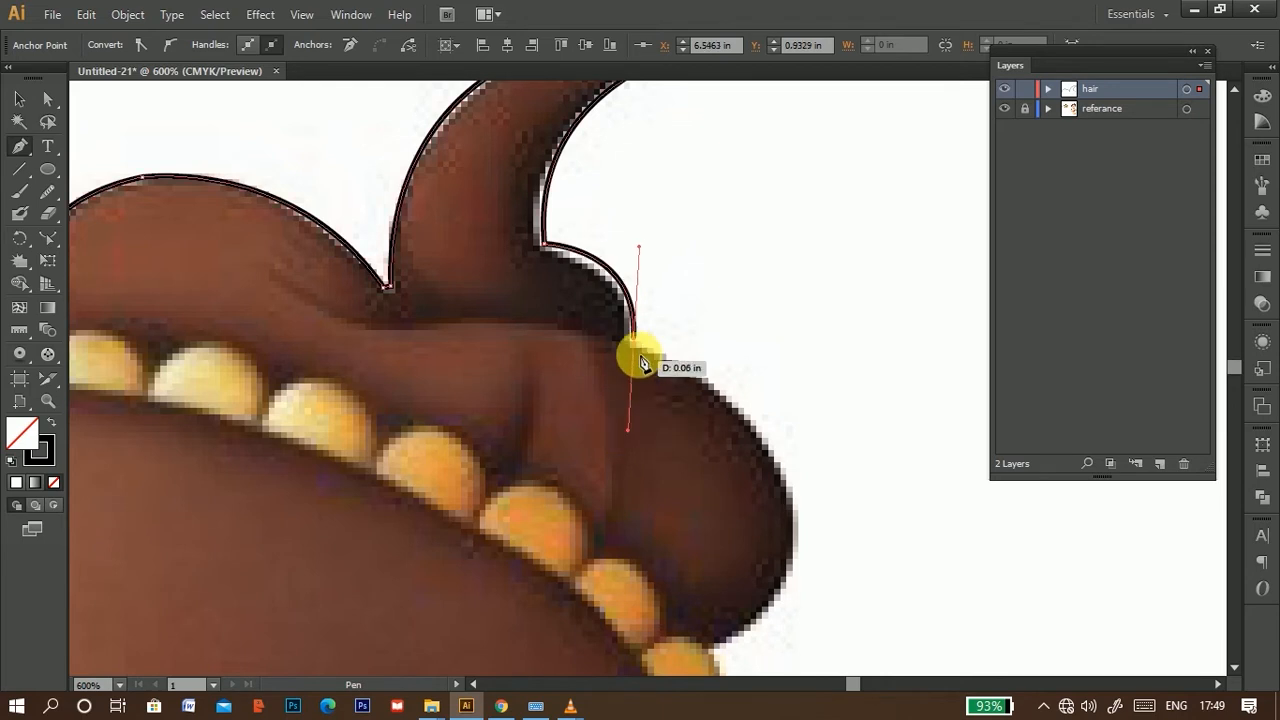
pyautogui.click(633, 341)
# Step: Trace the topknot's large outer bulge around and back in to the last beads, ending in a corner point
pyautogui.scroll(-3, 740, 240)
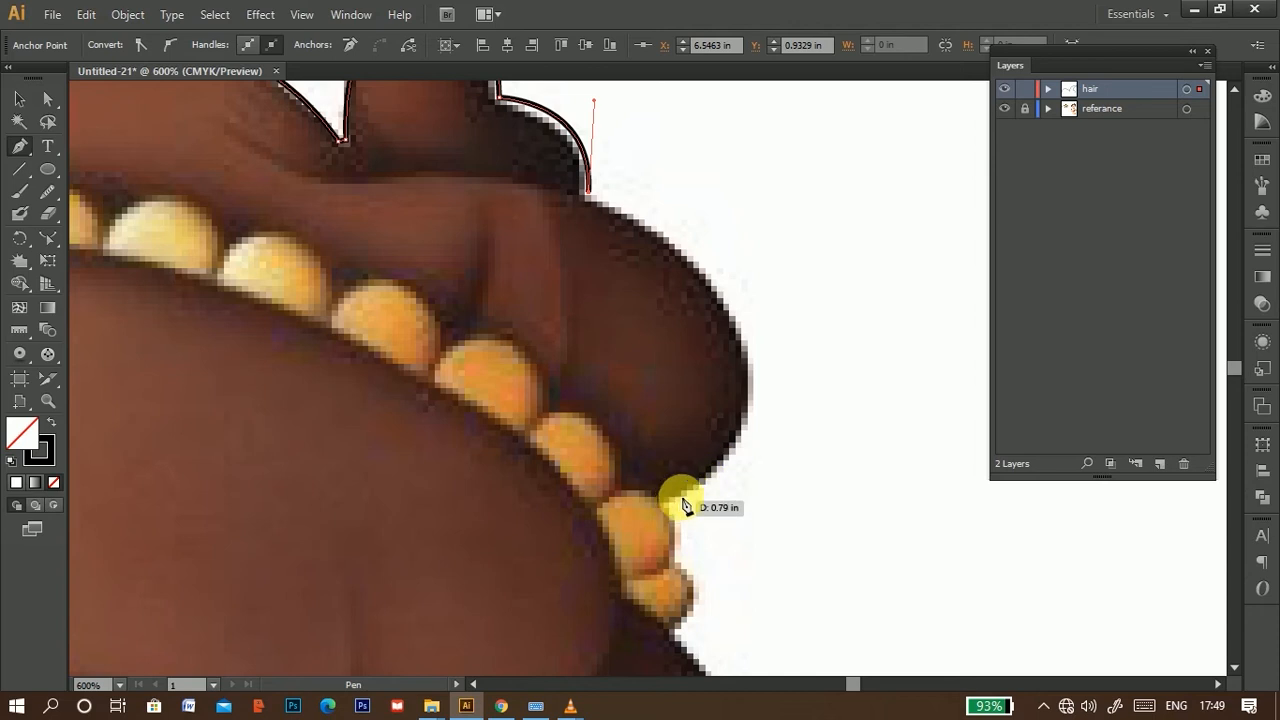
pyautogui.moveTo(752, 380); pyautogui.dragTo(763, 532)
pyautogui.click(757, 387)
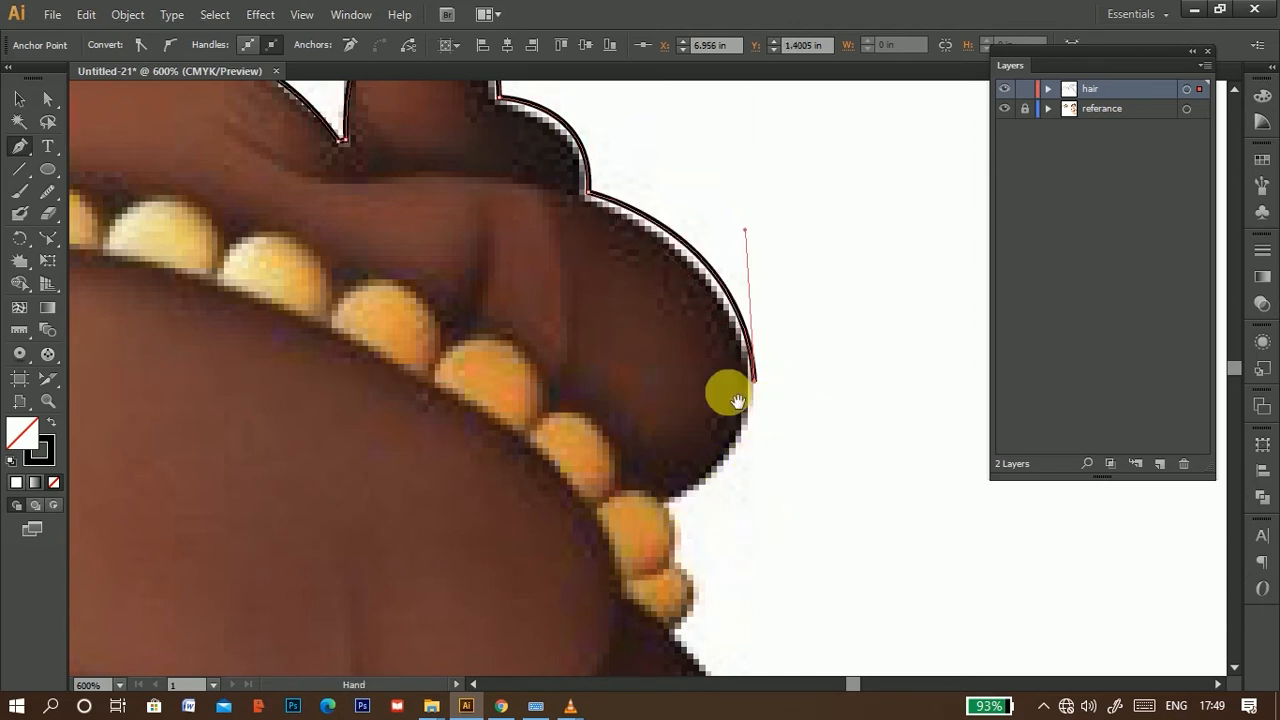
pyautogui.moveTo(728, 386); pyautogui.dragTo(794, 191)
pyautogui.moveTo(714, 308); pyautogui.dragTo(589, 331)
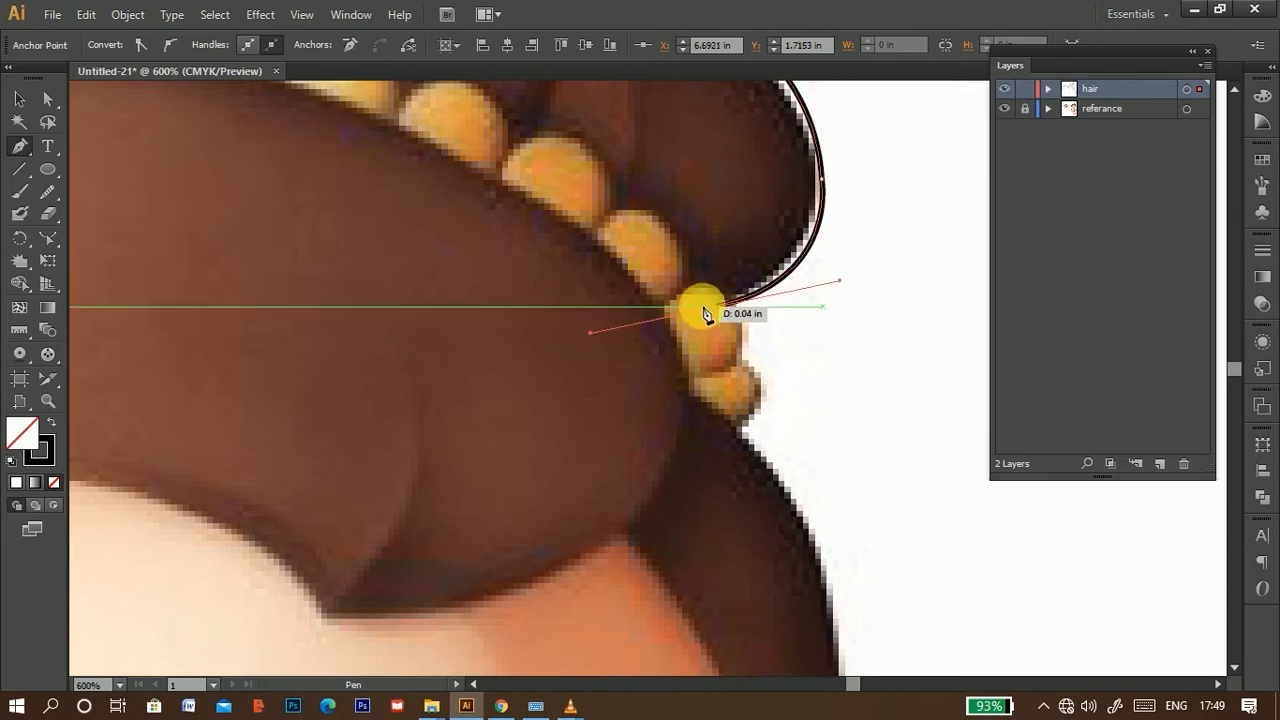
pyautogui.click(713, 309)
# Step: Run a straight segment down across the last beads, and curve the path along the outer edge of the dark side hair
pyautogui.moveTo(773, 322); pyautogui.dragTo(611, 238)
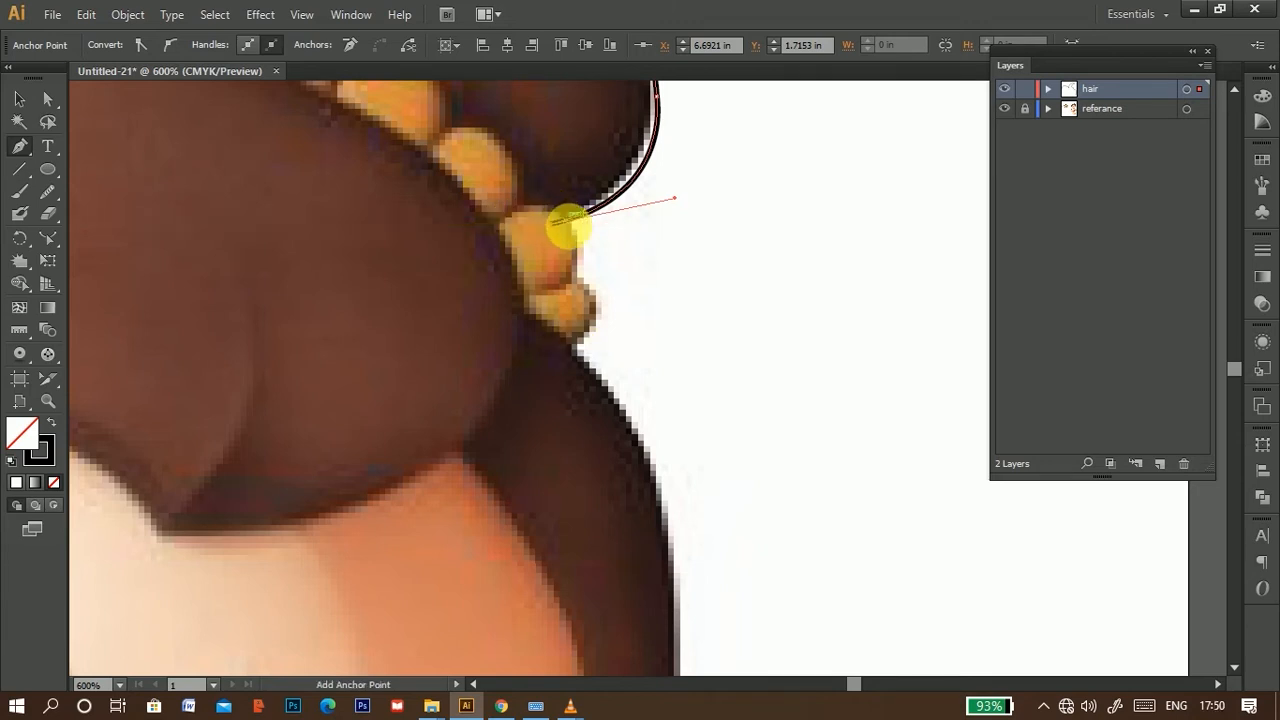
pyautogui.click(571, 355)
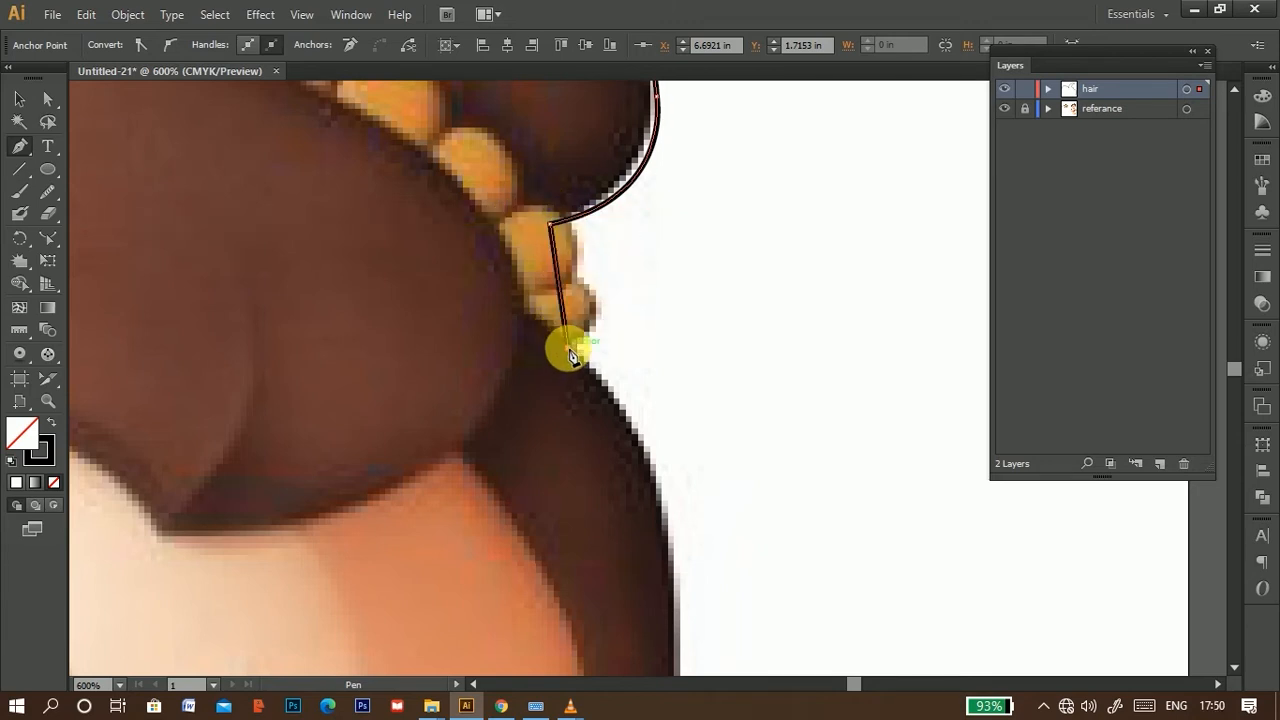
pyautogui.moveTo(731, 331); pyautogui.dragTo(735, 96)
pyautogui.scroll(-2, 654, 263)
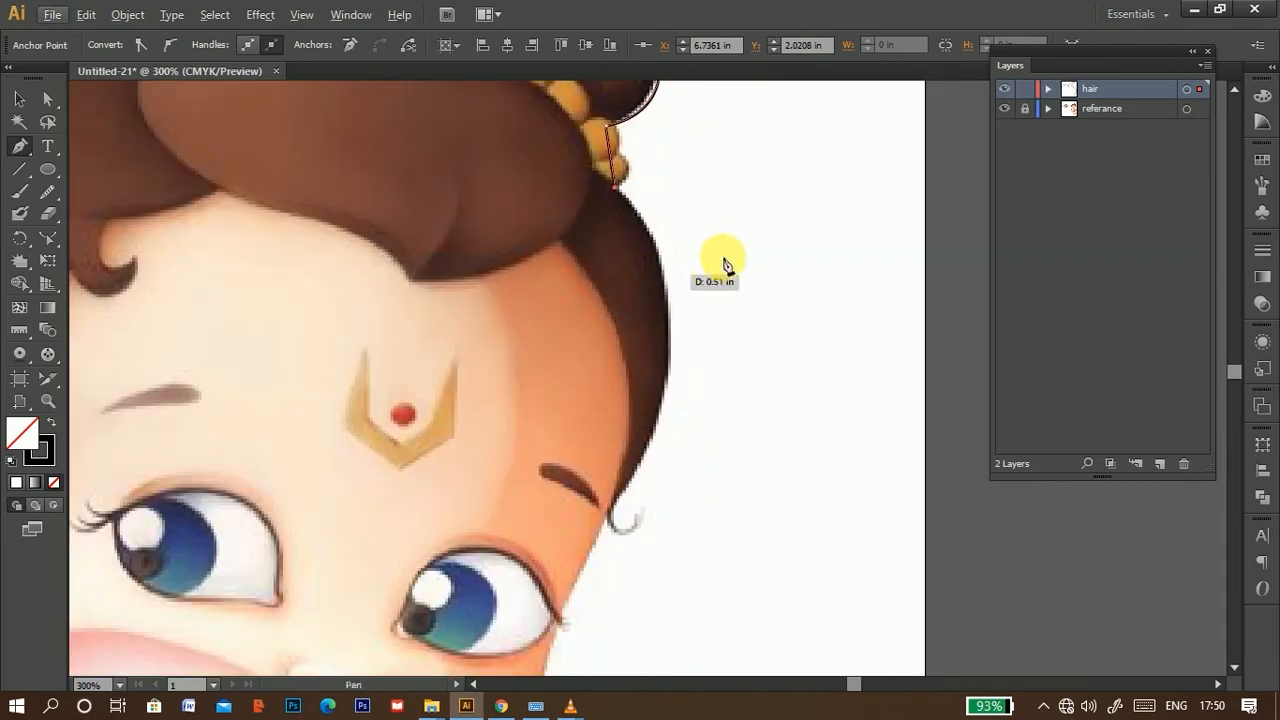
pyautogui.scroll(-1, 724, 263)
pyautogui.moveTo(665, 341); pyautogui.dragTo(643, 512)
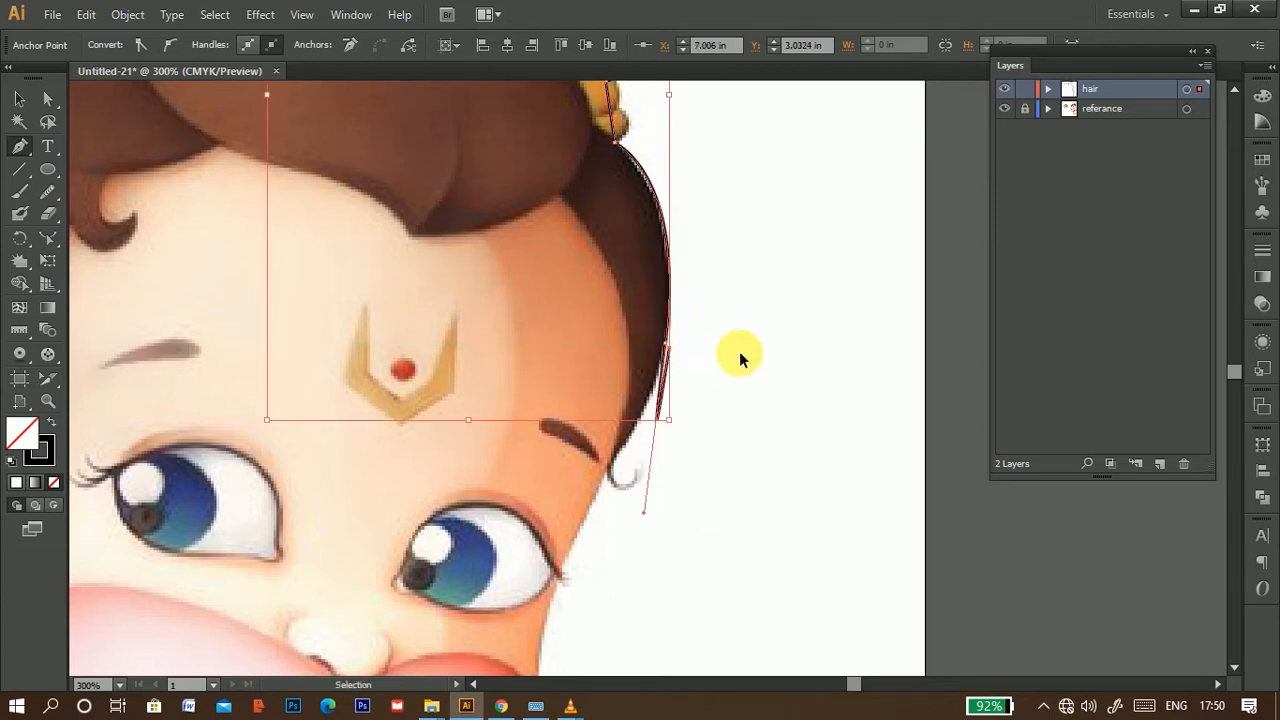
# Step: Continue the side hair outline down to its pointed end beside the eyebrow and turn that end into a corner point
pyautogui.press('space')
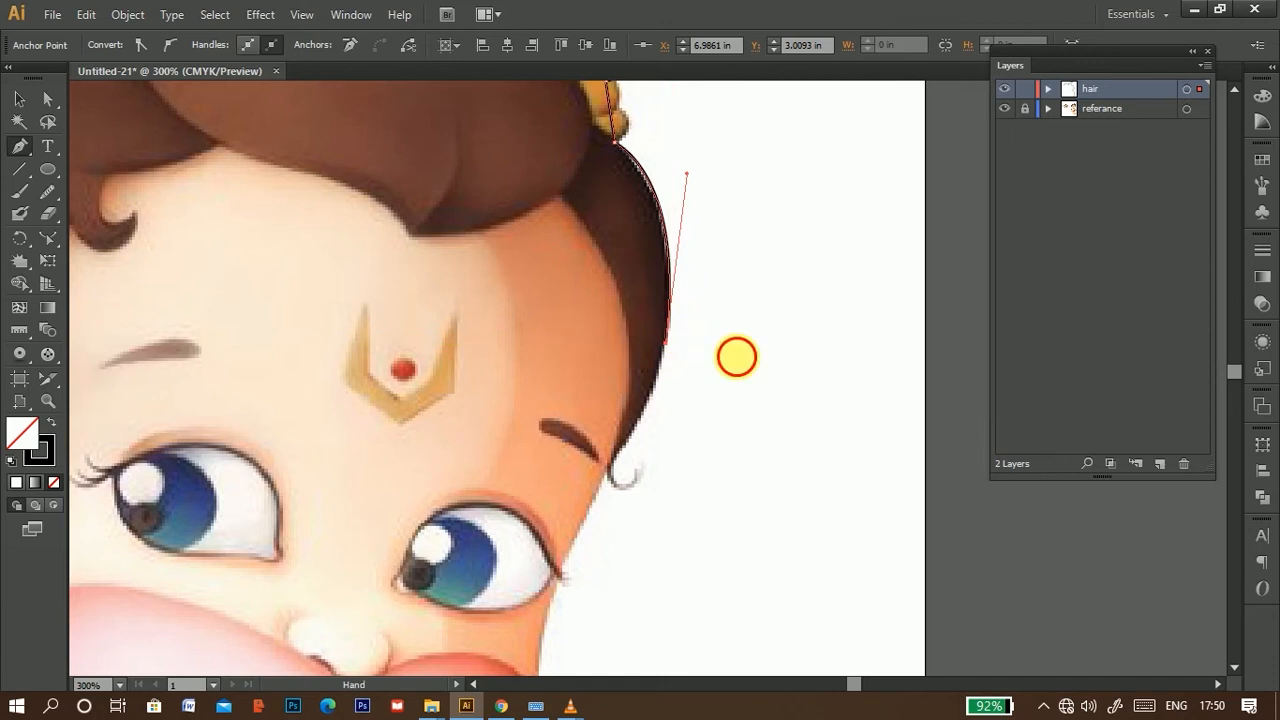
pyautogui.moveTo(737, 357); pyautogui.dragTo(805, 233)
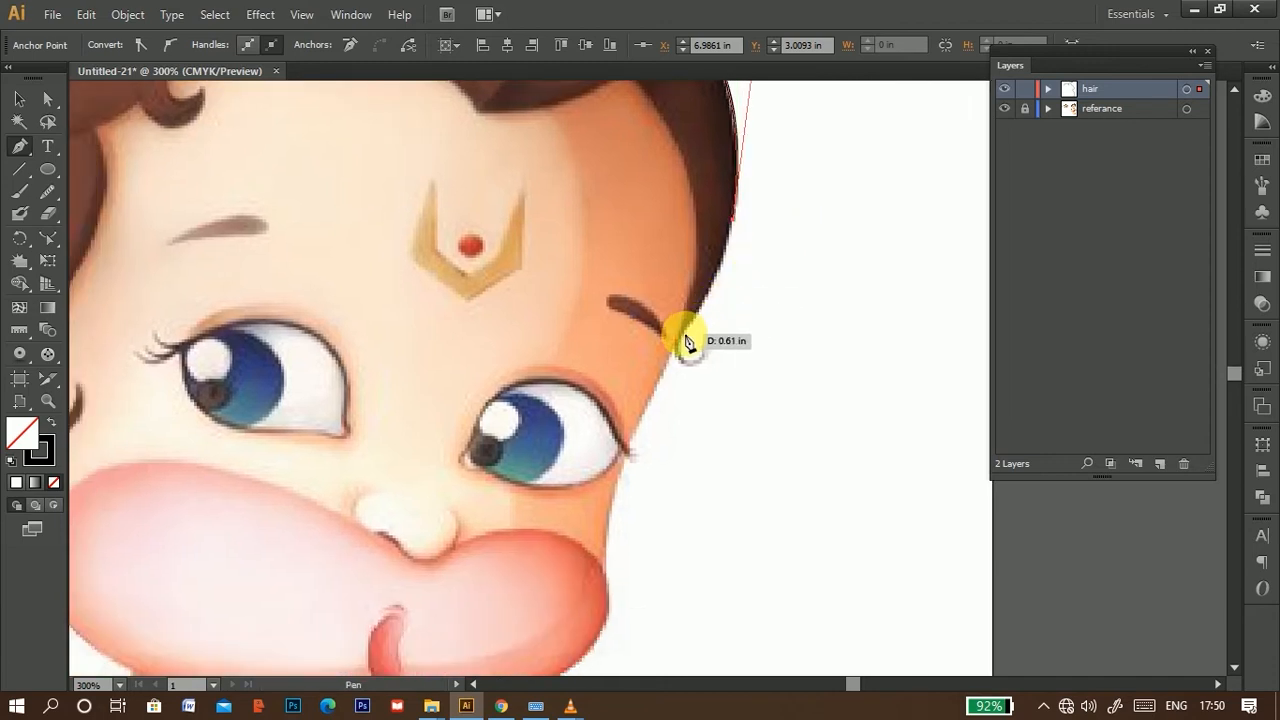
pyautogui.moveTo(687, 342); pyautogui.dragTo(637, 387)
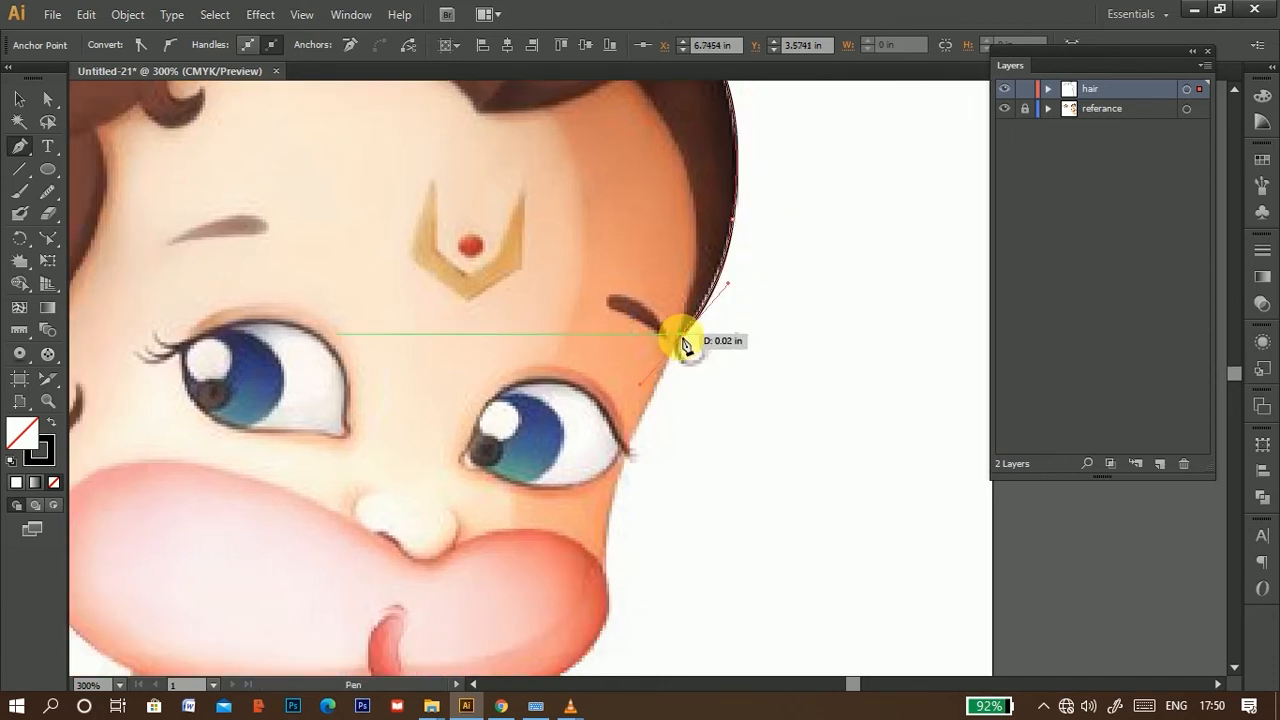
pyautogui.click(682, 336)
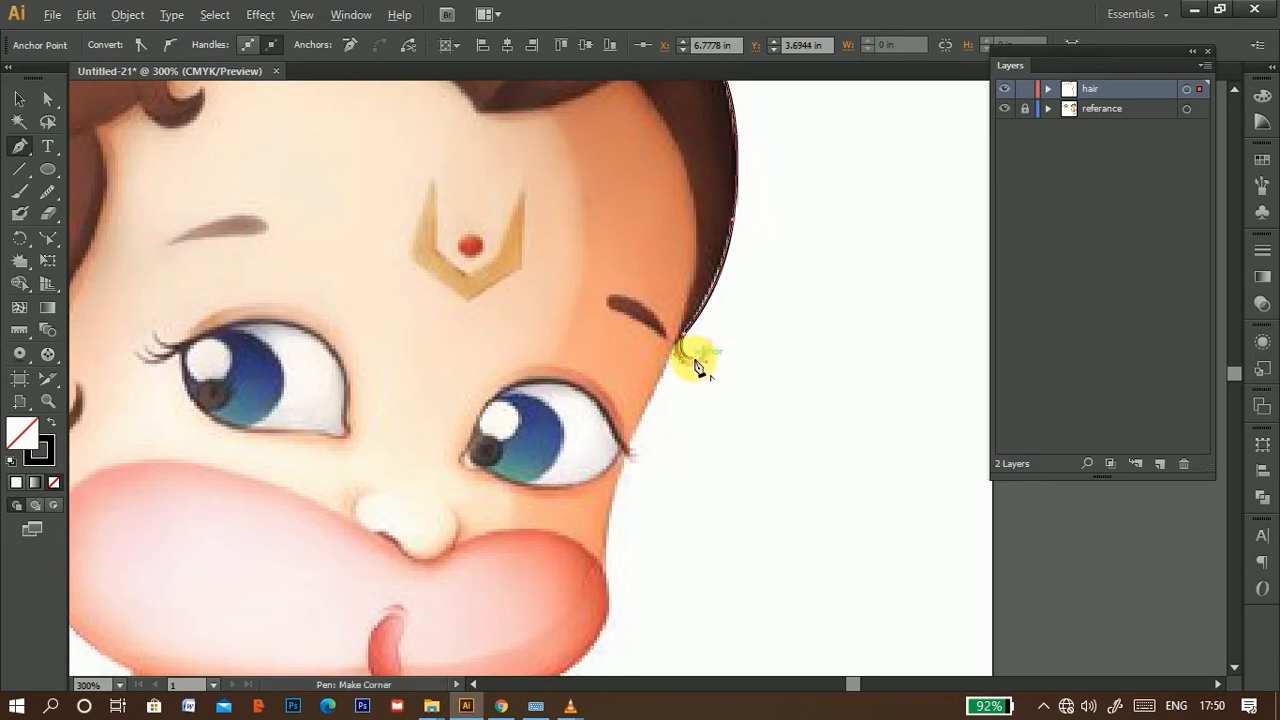
# Step: Trace the small curl at the side hair's lower end around its tip and back to its underside, ending in a corner point
pyautogui.scroll(5, 715, 354)
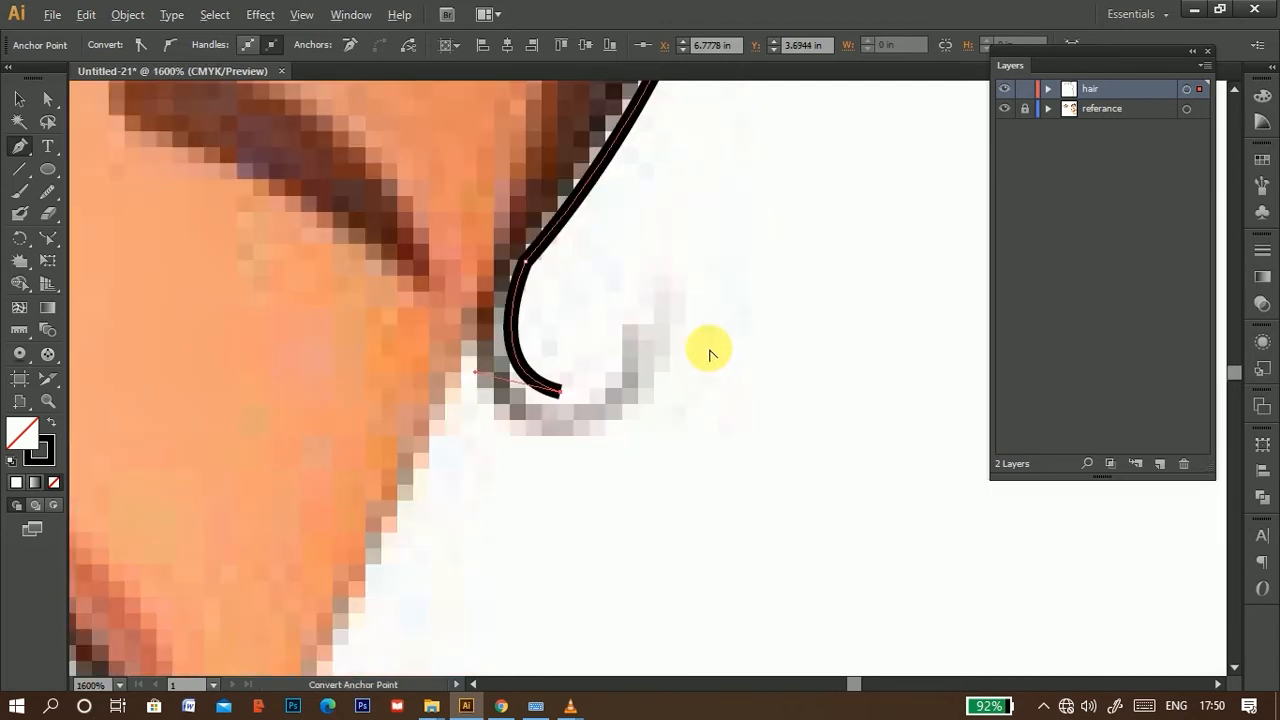
pyautogui.moveTo(657, 289); pyautogui.dragTo(695, 159)
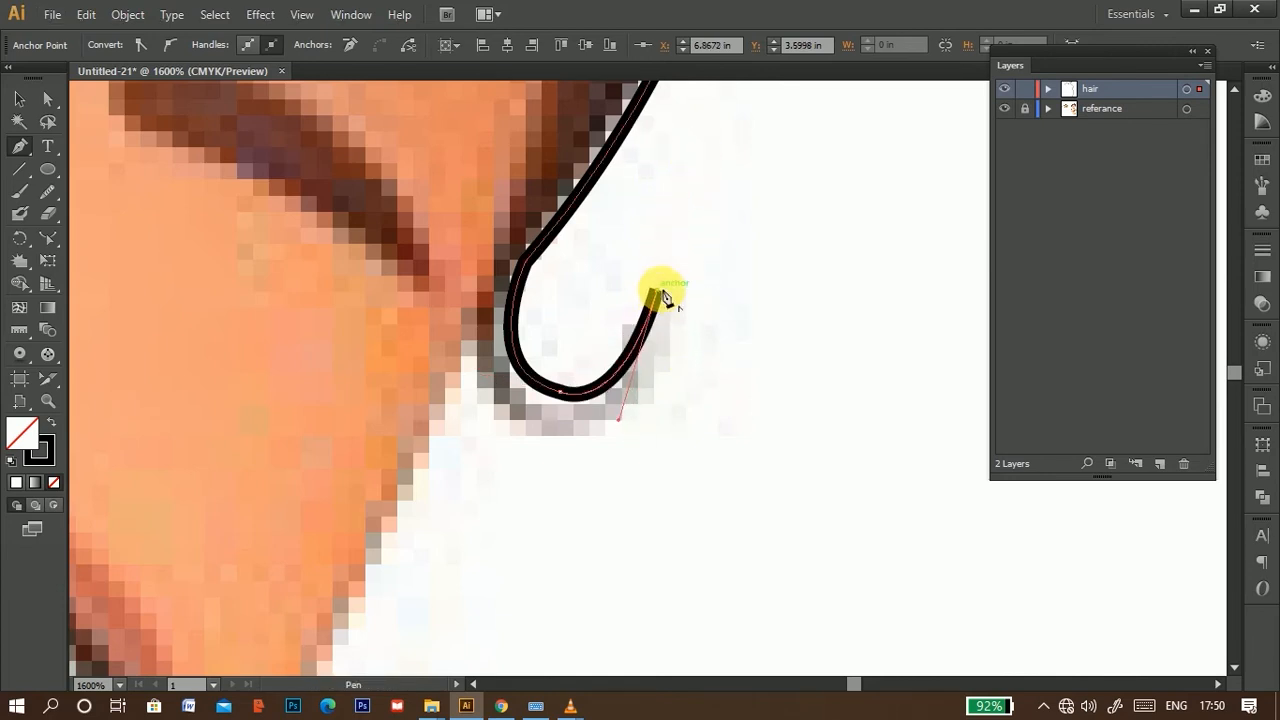
pyautogui.click(657, 291)
pyautogui.hotkey('ctrl', 'z')
pyautogui.moveTo(675, 298)
pyautogui.mouseDown()
pyautogui.moveTo(663, 371)
pyautogui.moveTo(588, 450)
pyautogui.moveTo(490, 427)
pyautogui.moveTo(488, 455)
pyautogui.mouseUp()
pyautogui.click(584, 441)
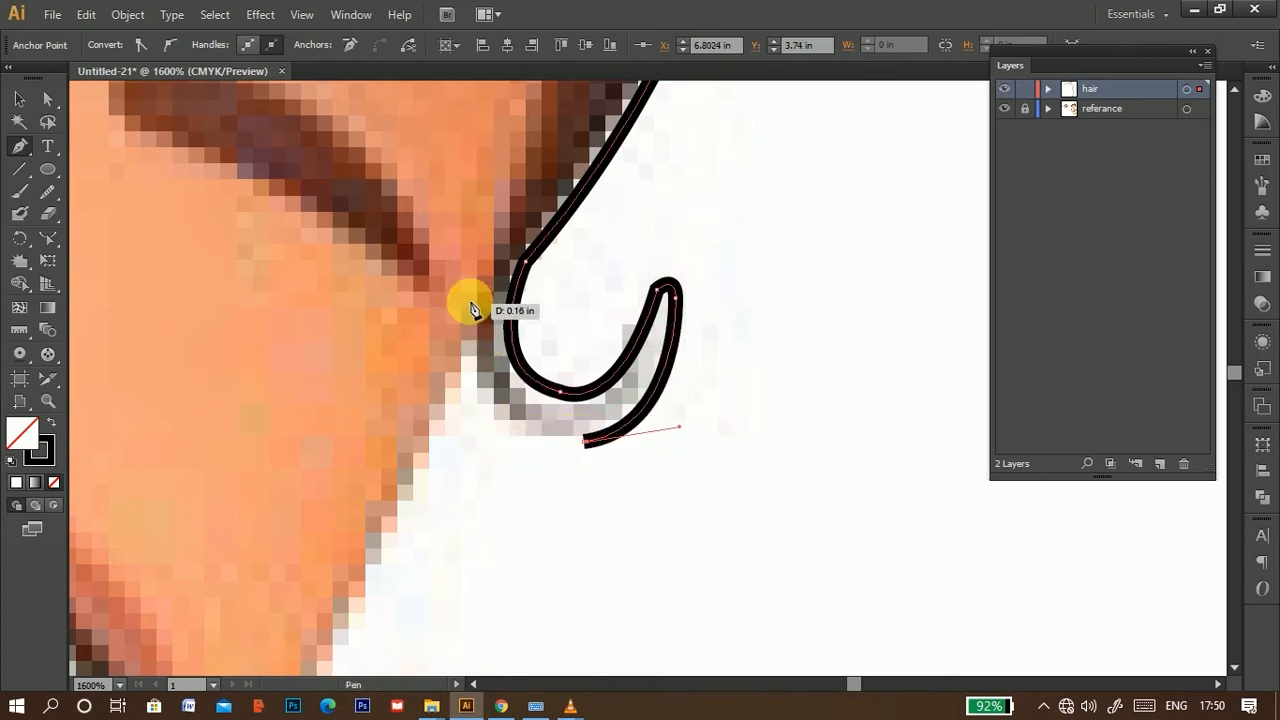
# Step: Continue the outline around the curl's underside and curve it up the lower inner edge of the dark side hair
pyautogui.moveTo(470, 303); pyautogui.dragTo(480, 196)
pyautogui.moveTo(586, 251); pyautogui.dragTo(607, 466)
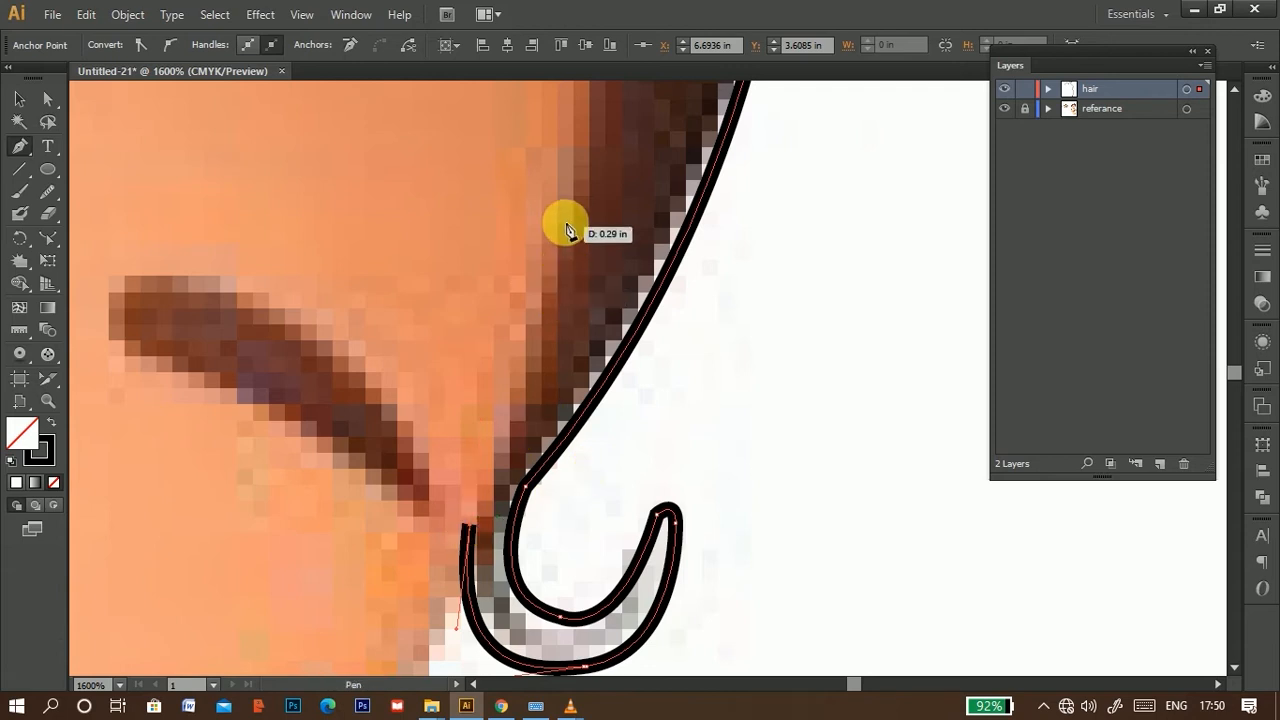
pyautogui.moveTo(566, 226); pyautogui.dragTo(559, 121)
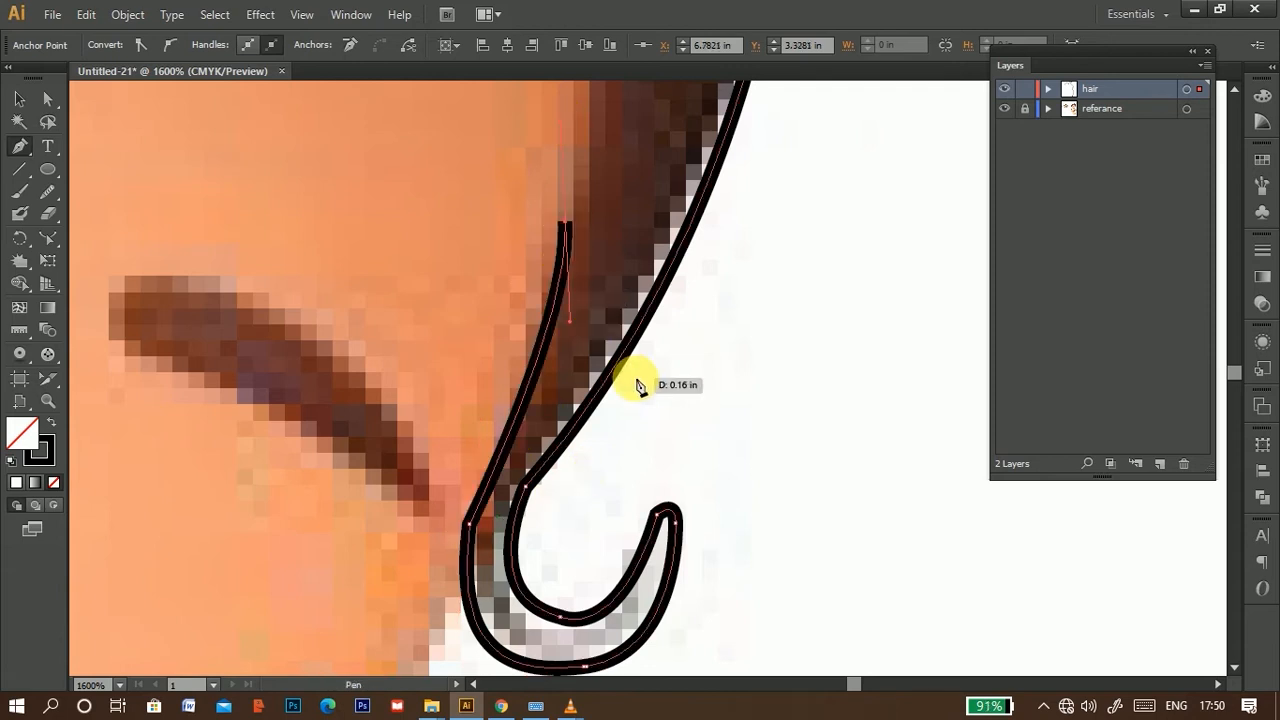
pyautogui.scroll(-4, 638, 385)
pyautogui.moveTo(660, 305); pyautogui.dragTo(695, 407)
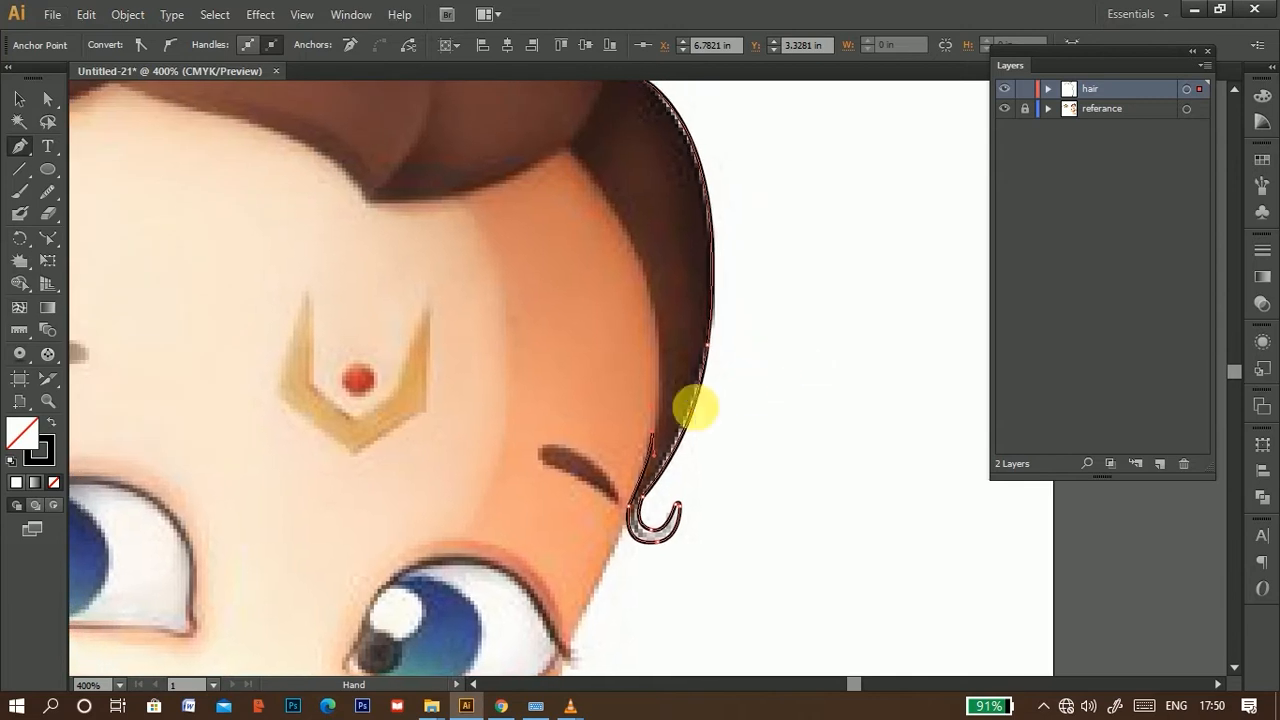
pyautogui.click(566, 155)
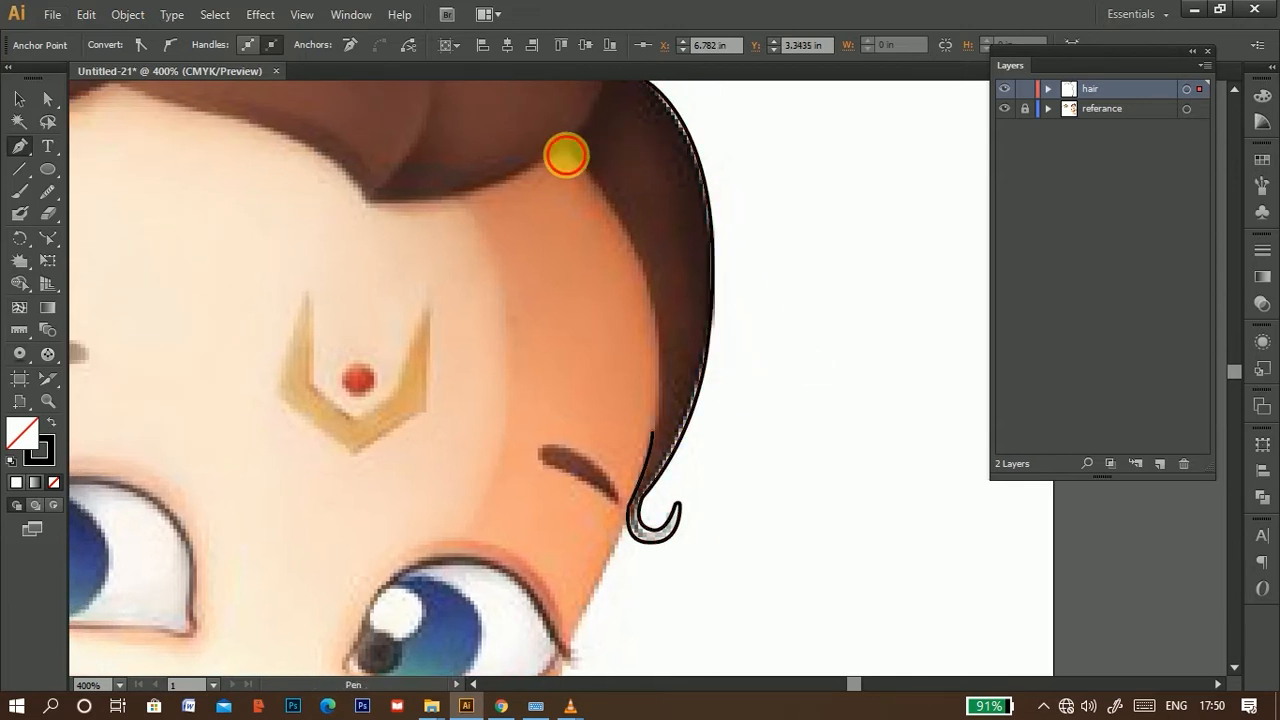
pyautogui.moveTo(566, 155); pyautogui.dragTo(592, 360)
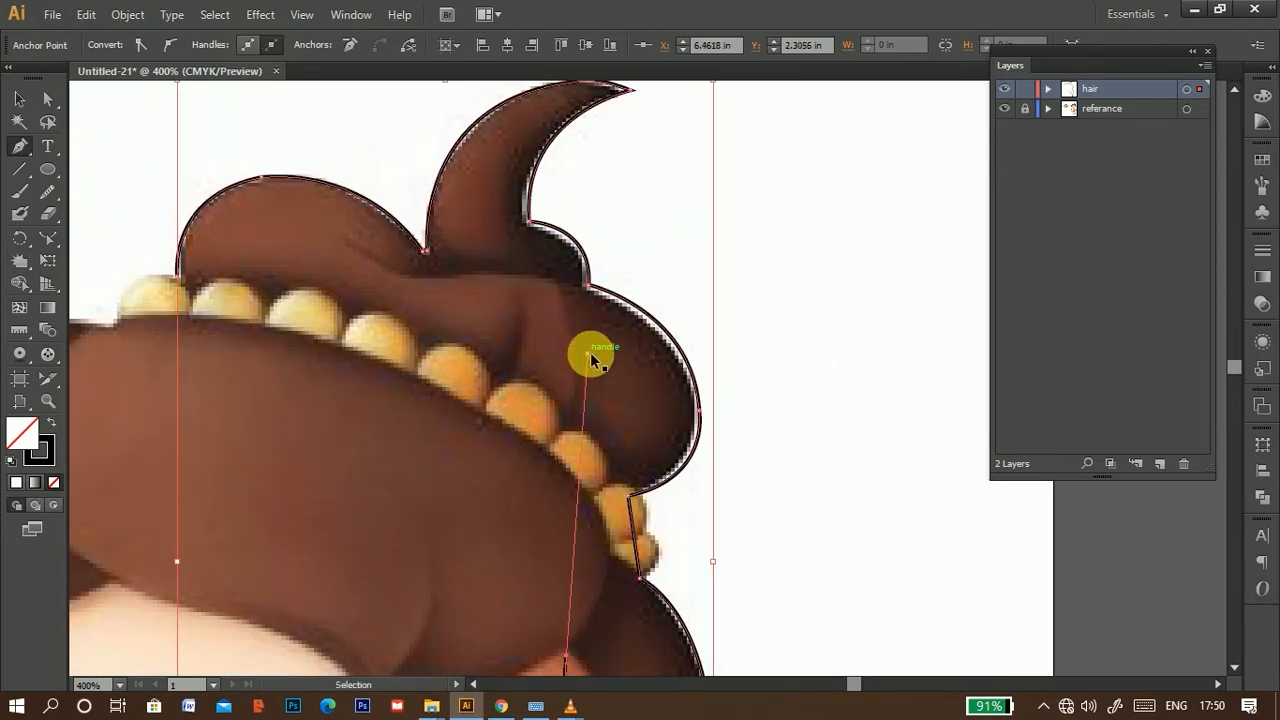
pyautogui.scroll(-3, 680, 399)
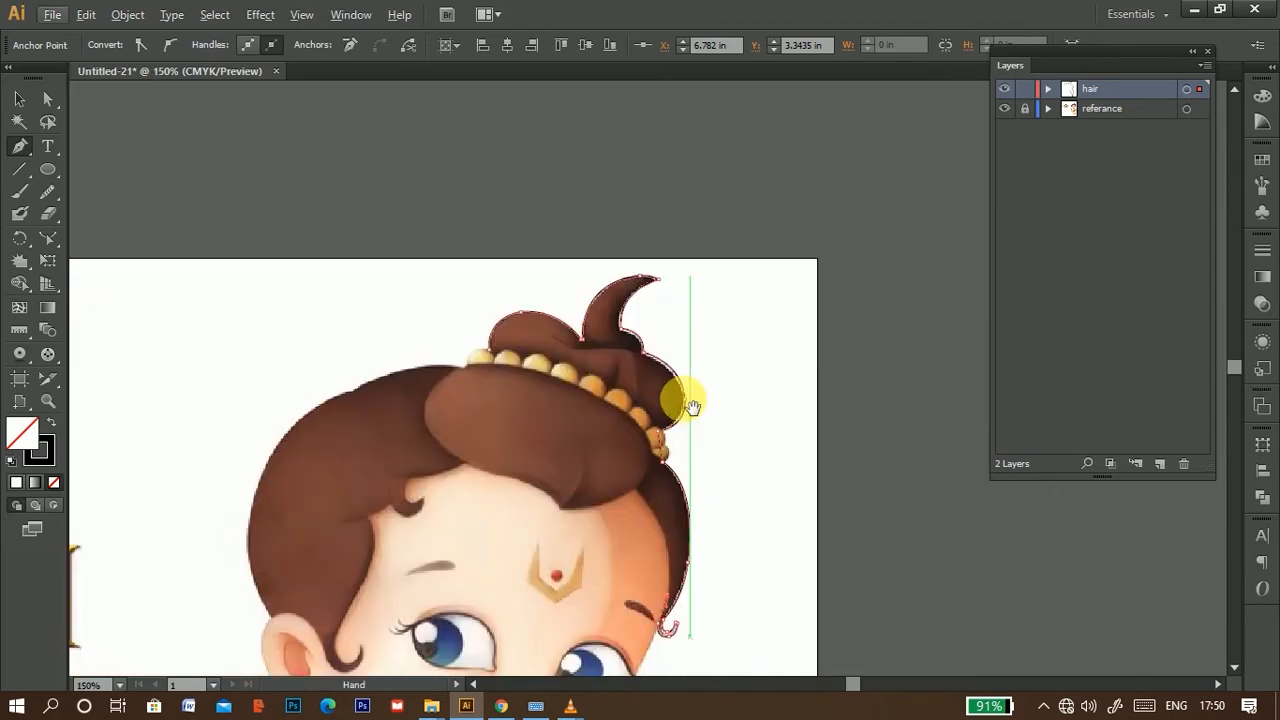
# Step: Curve the path up the inner edge of the side hair to the corner where it meets the fringe
pyautogui.moveTo(684, 402); pyautogui.dragTo(639, 161)
pyautogui.scroll(1, 634, 372)
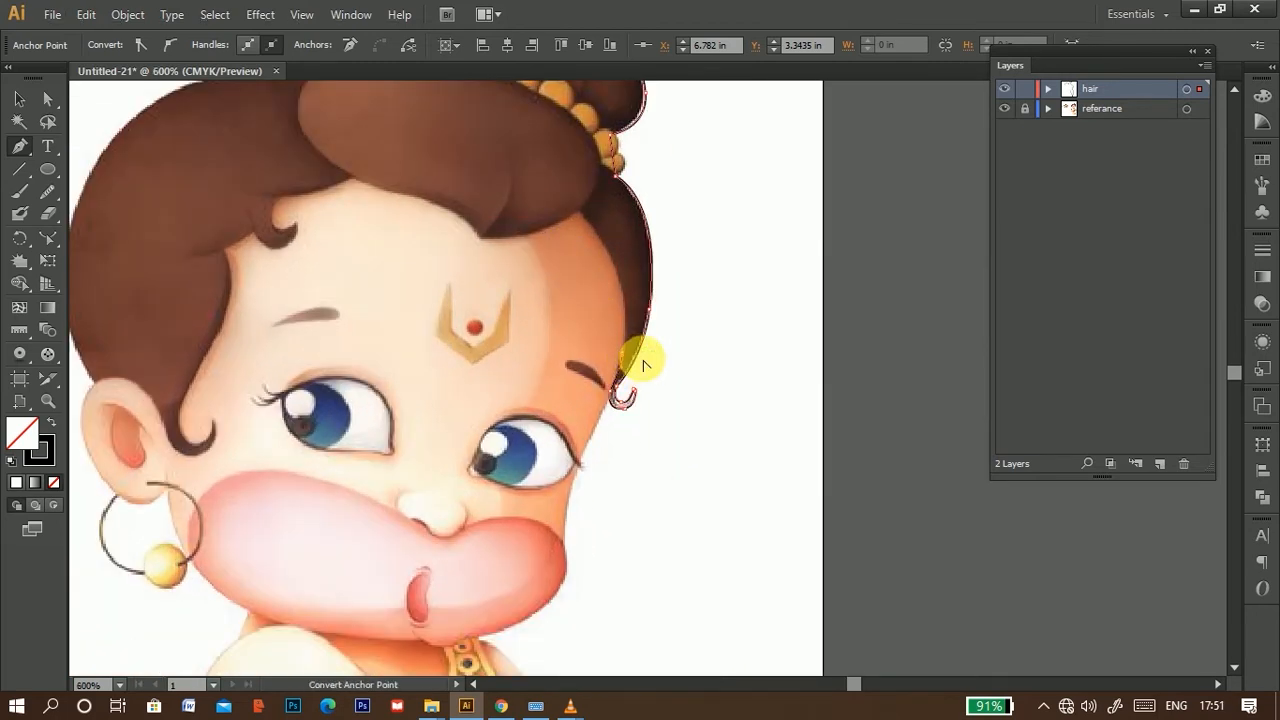
pyautogui.scroll(1, 643, 366)
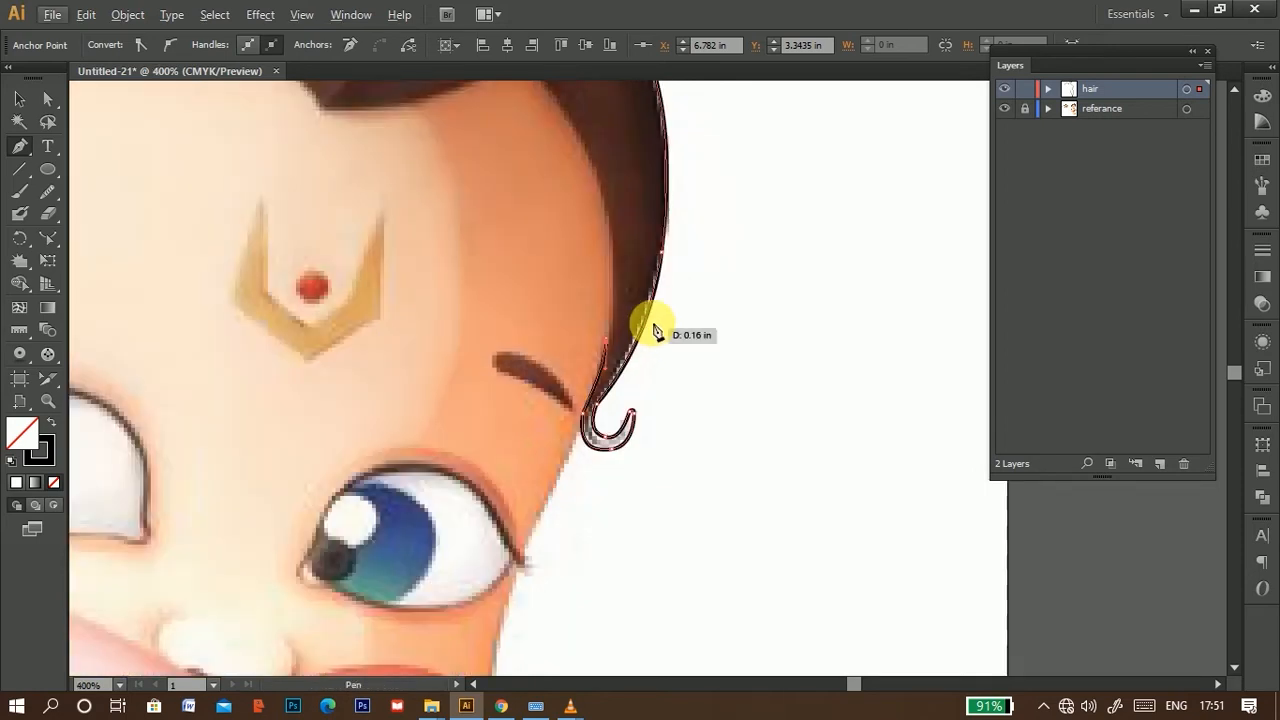
pyautogui.scroll(3, 658, 345)
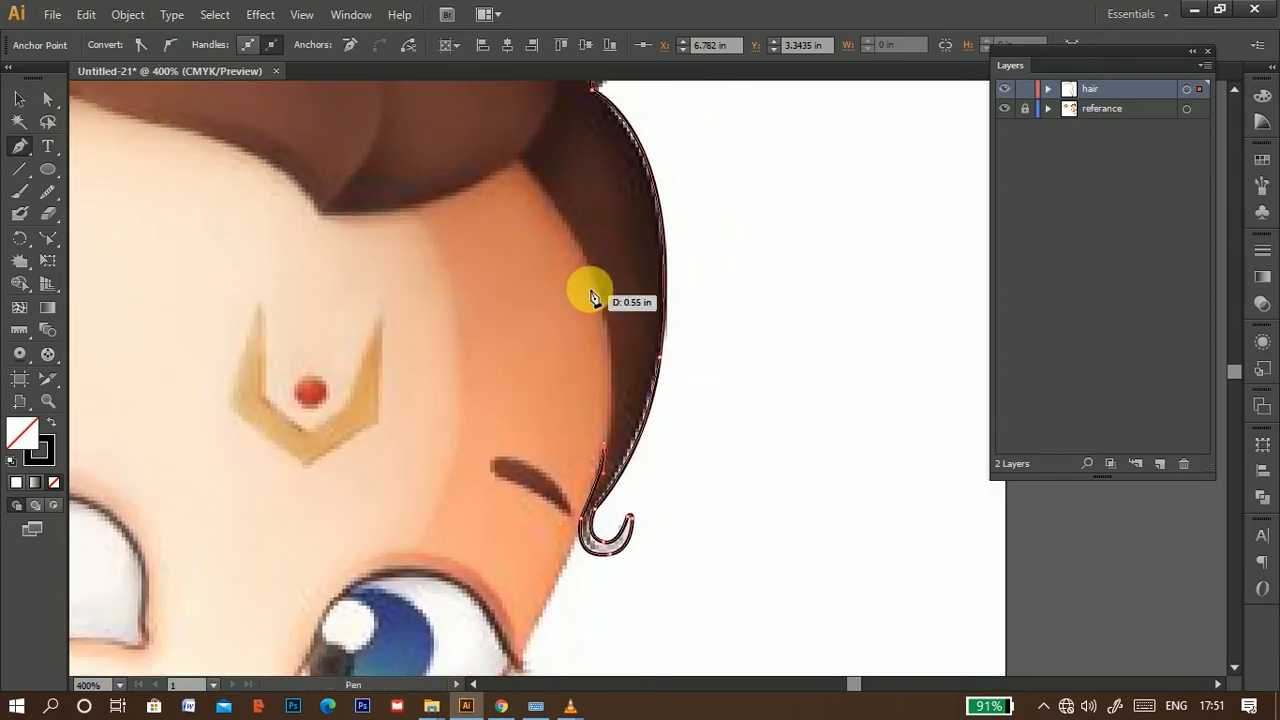
pyautogui.moveTo(588, 270); pyautogui.dragTo(551, 214)
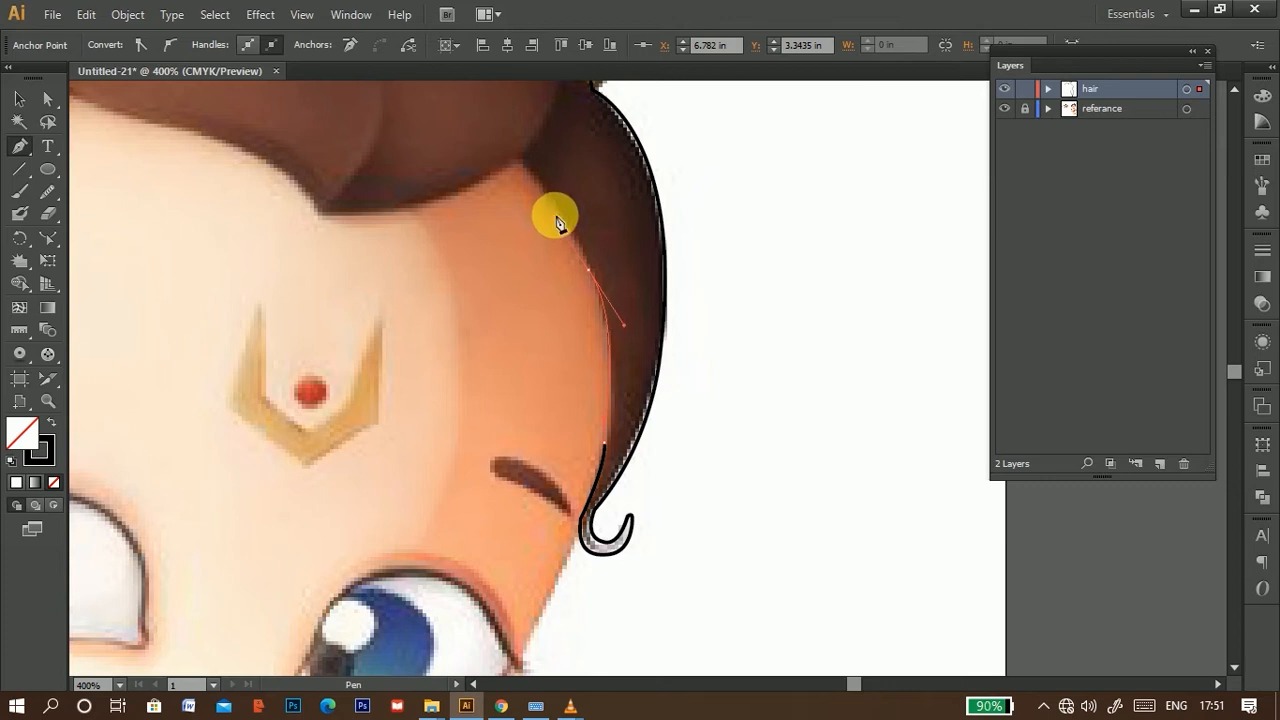
pyautogui.click(591, 277)
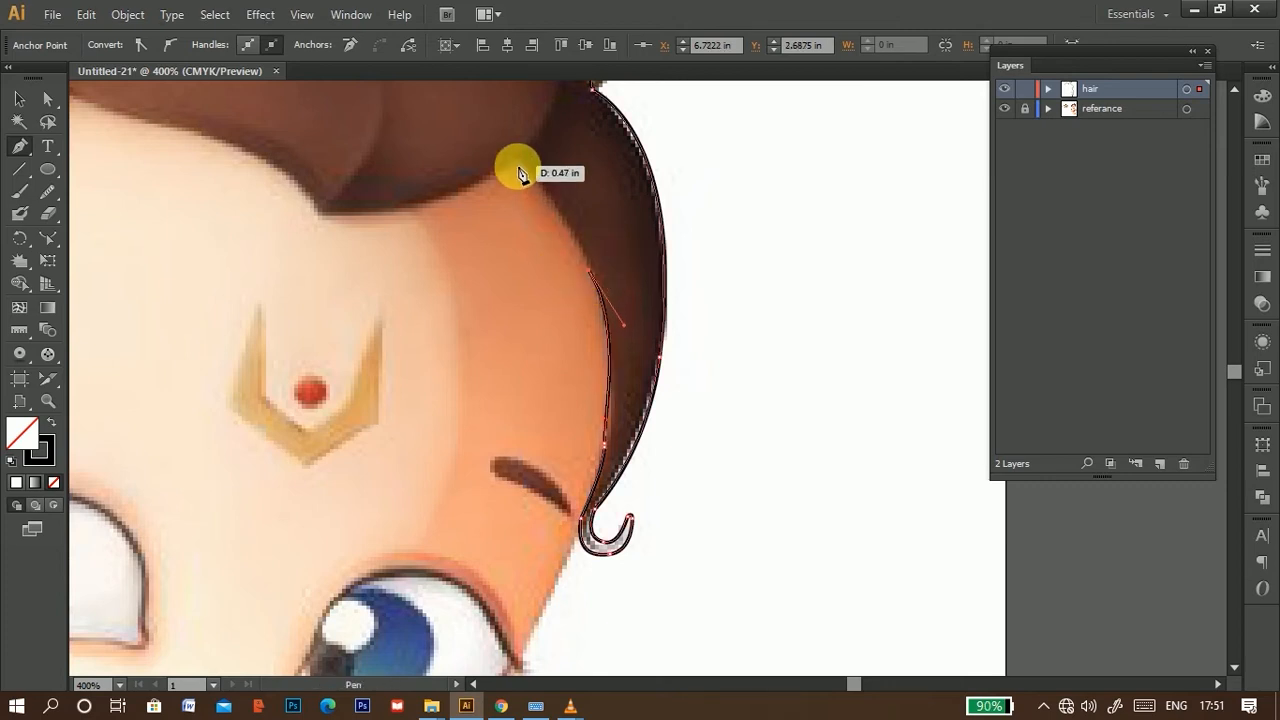
pyautogui.moveTo(497, 165); pyautogui.dragTo(514, 166)
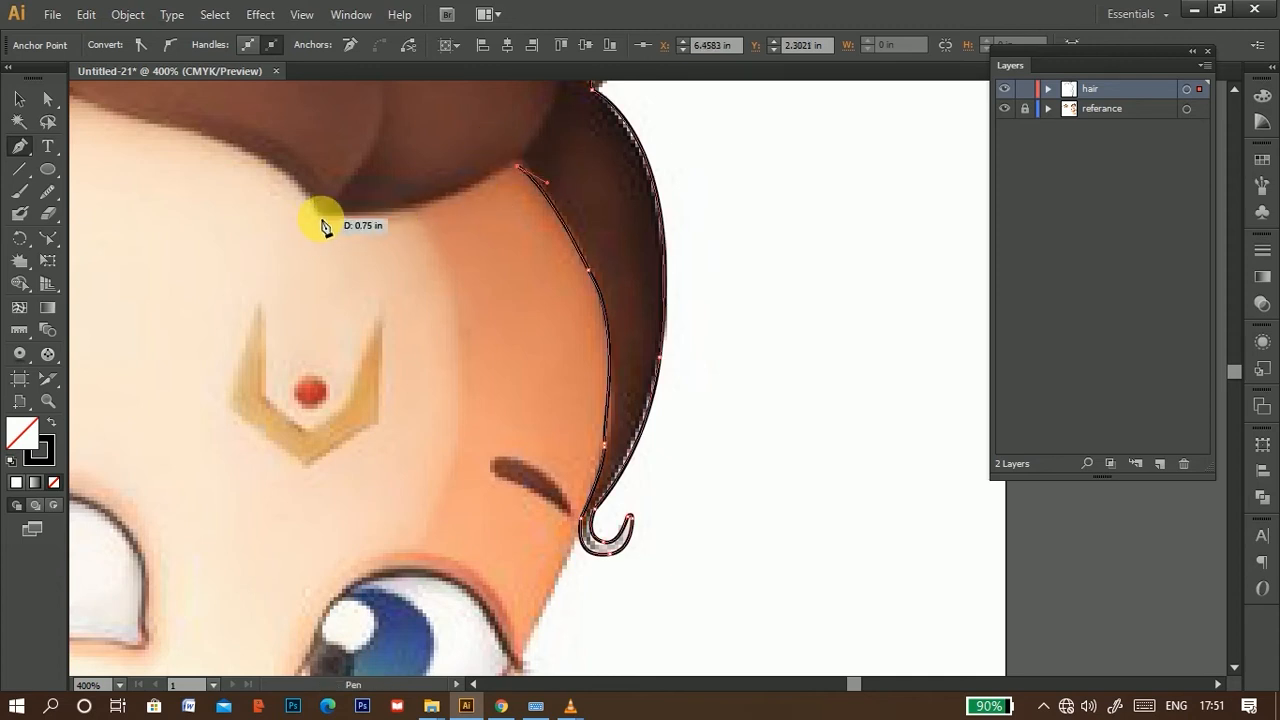
# Step: Curve the path along the fringe's lower edge to its lowest point above the forehead mark and make a corner point there
pyautogui.moveTo(320, 219); pyautogui.dragTo(278, 212)
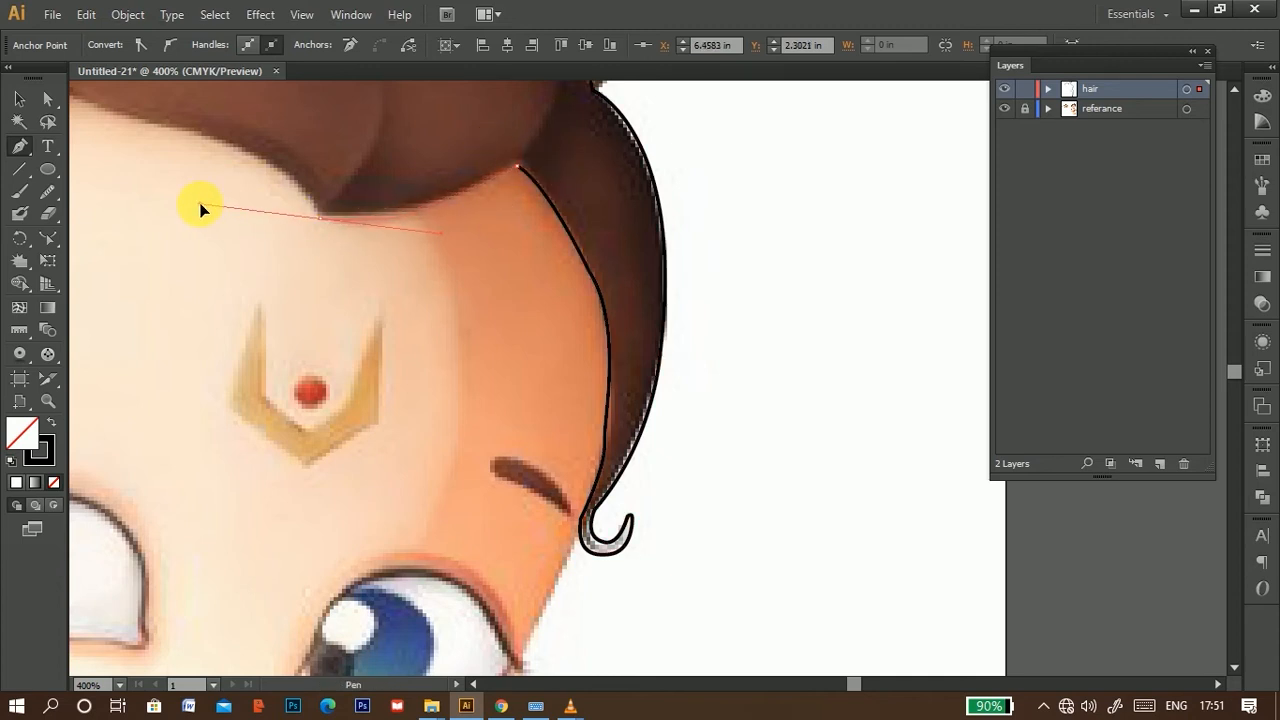
pyautogui.moveTo(200, 210); pyautogui.dragTo(200, 204)
pyautogui.click(323, 222)
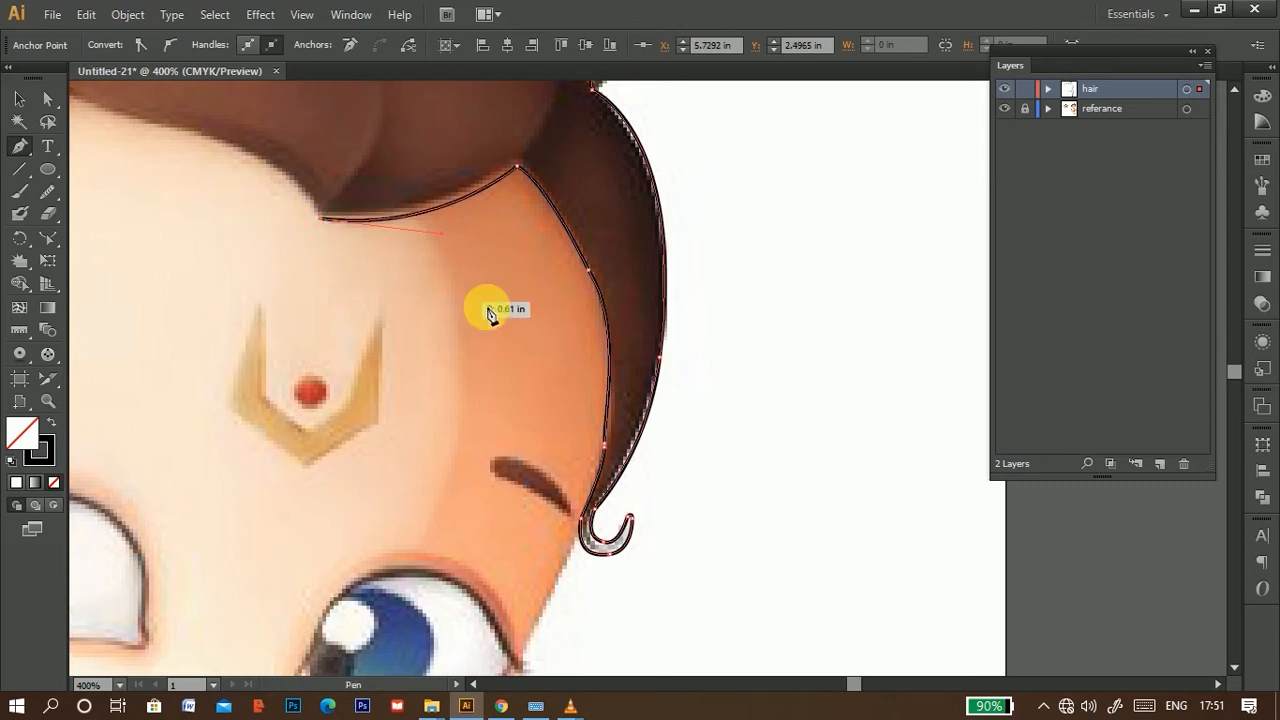
# Step: Trace the long front lock's lower edge up to the notch where it meets the other hair mass, ending in a corner point
pyautogui.moveTo(491, 309); pyautogui.dragTo(894, 443)
pyautogui.moveTo(659, 316); pyautogui.dragTo(611, 299)
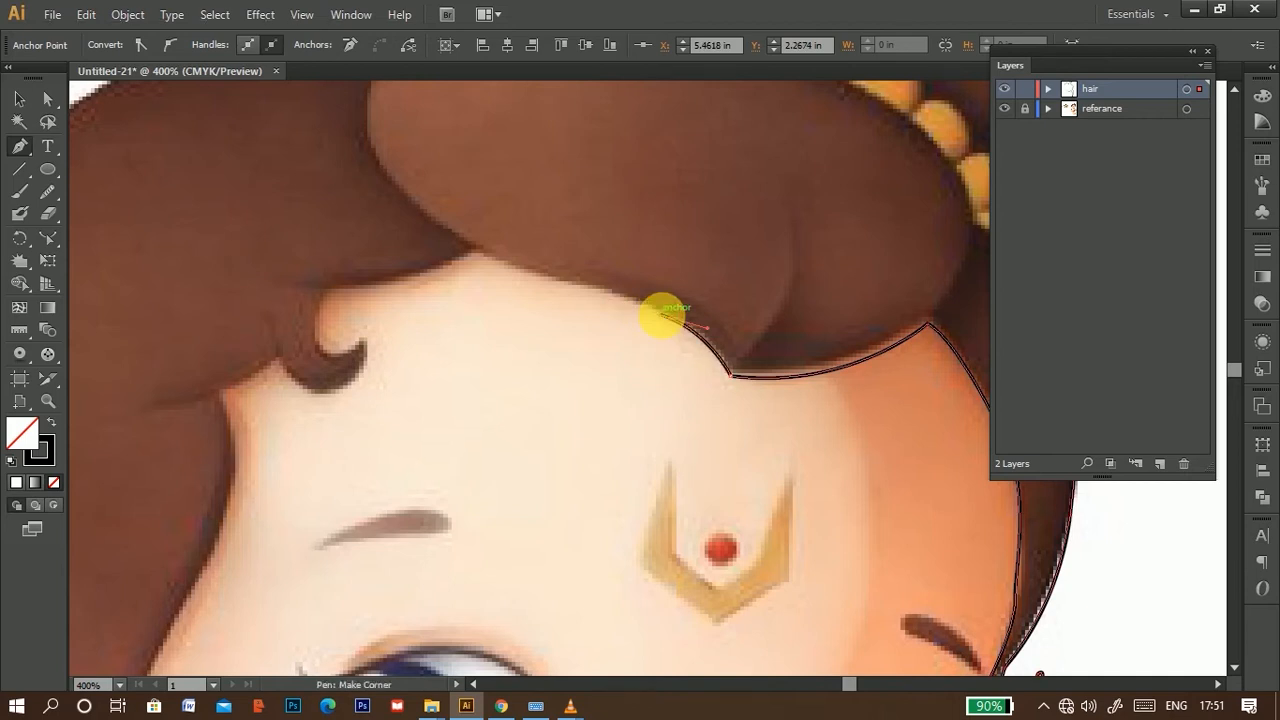
pyautogui.moveTo(660, 316); pyautogui.dragTo(800, 404)
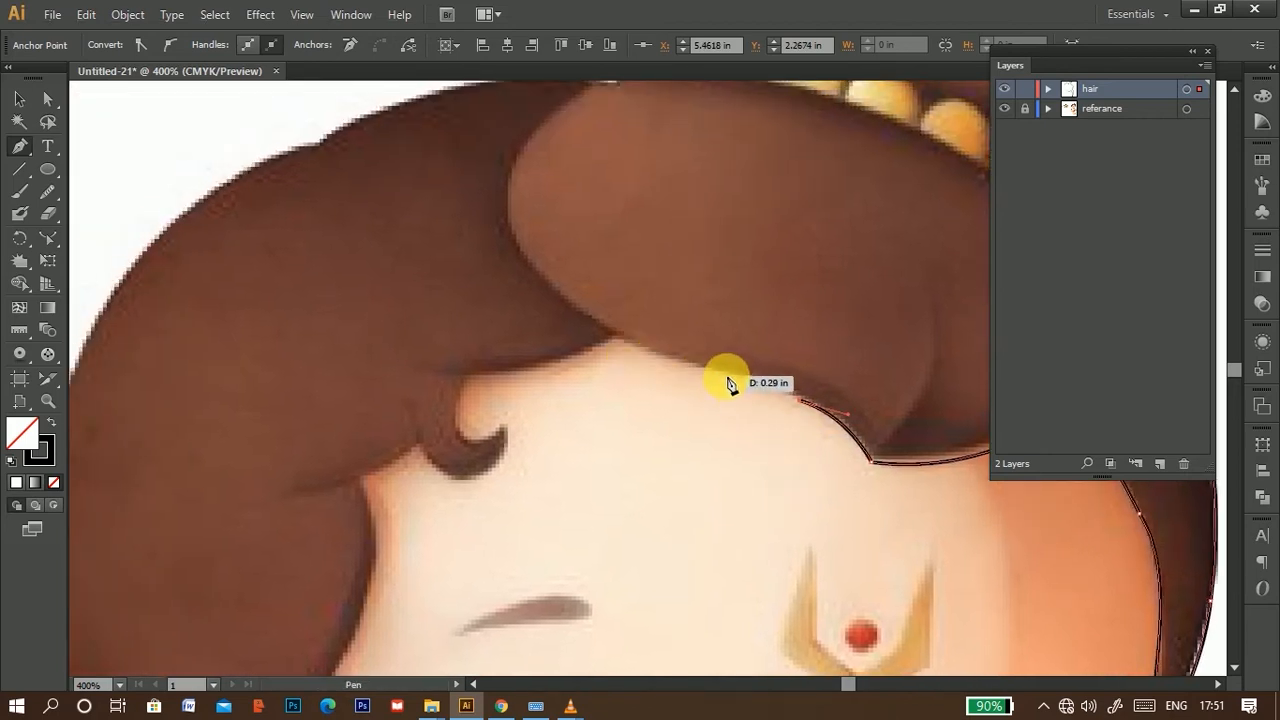
pyautogui.moveTo(700, 372); pyautogui.dragTo(635, 345)
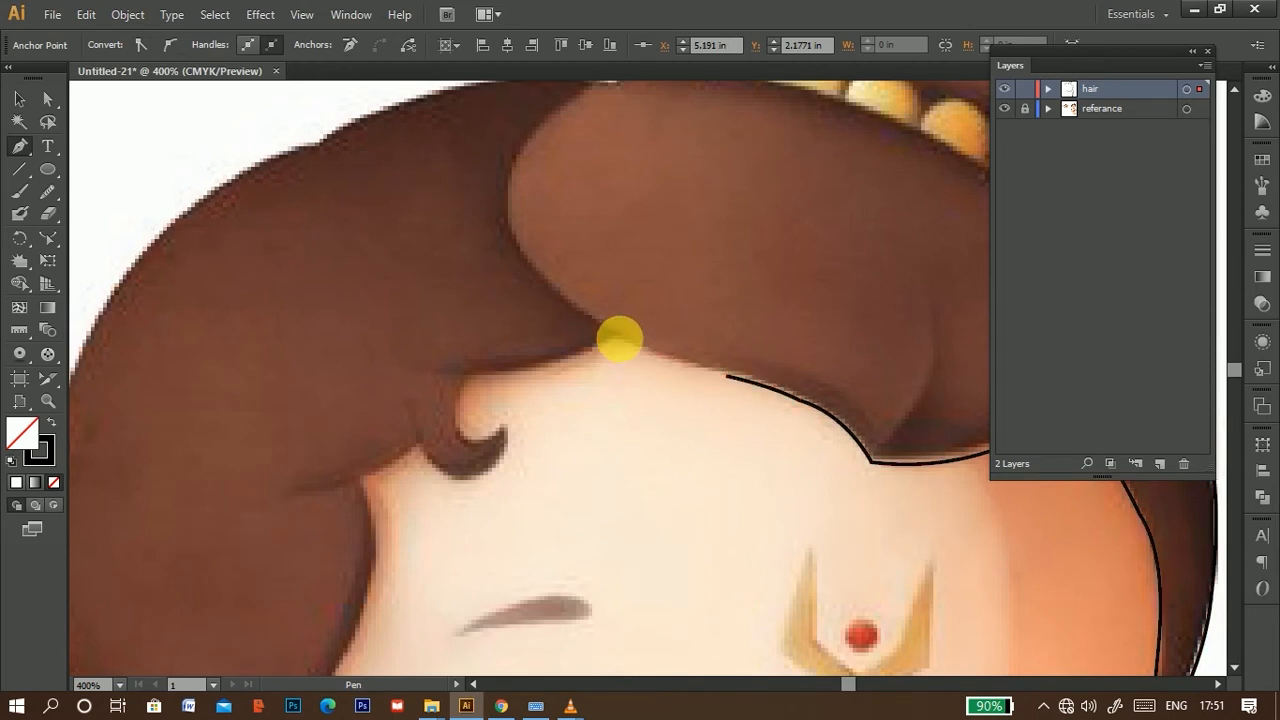
pyautogui.click(618, 338)
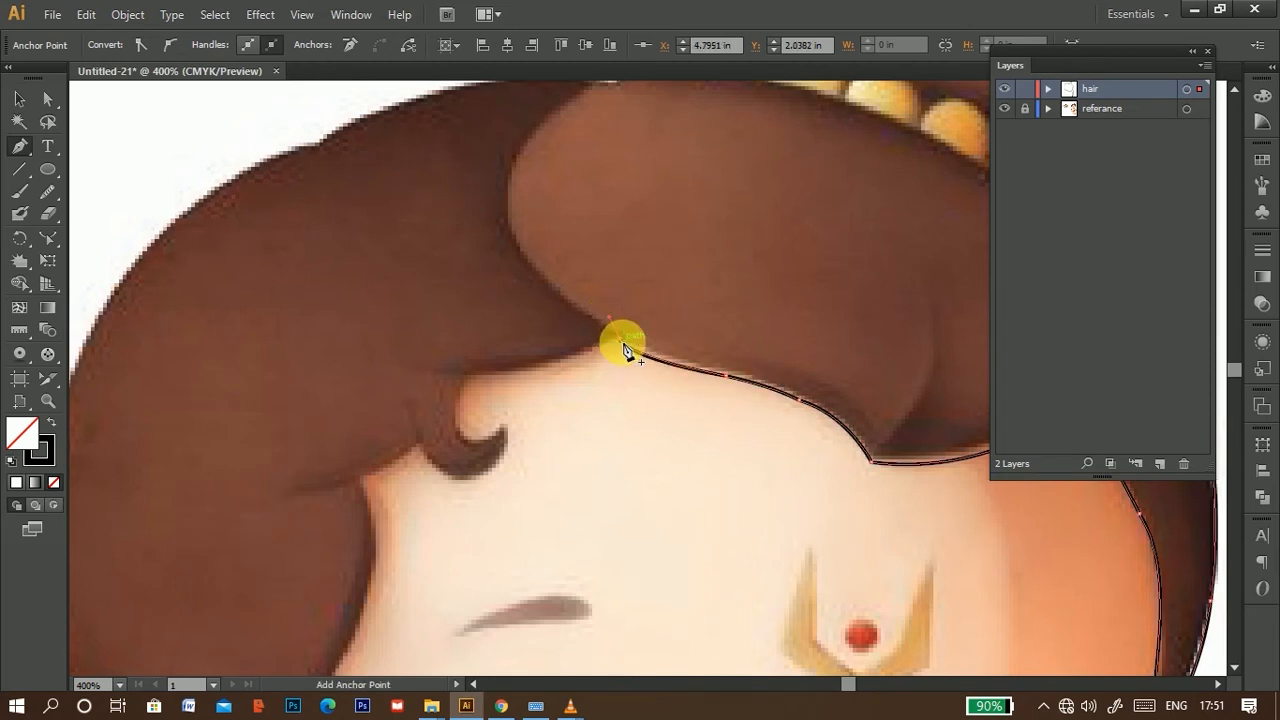
pyautogui.click(619, 339)
# Step: Curve the hairline from the notch to the top of the small forehead curl and make that end a corner point
pyautogui.press('space')
pyautogui.moveTo(603, 411); pyautogui.dragTo(710, 390)
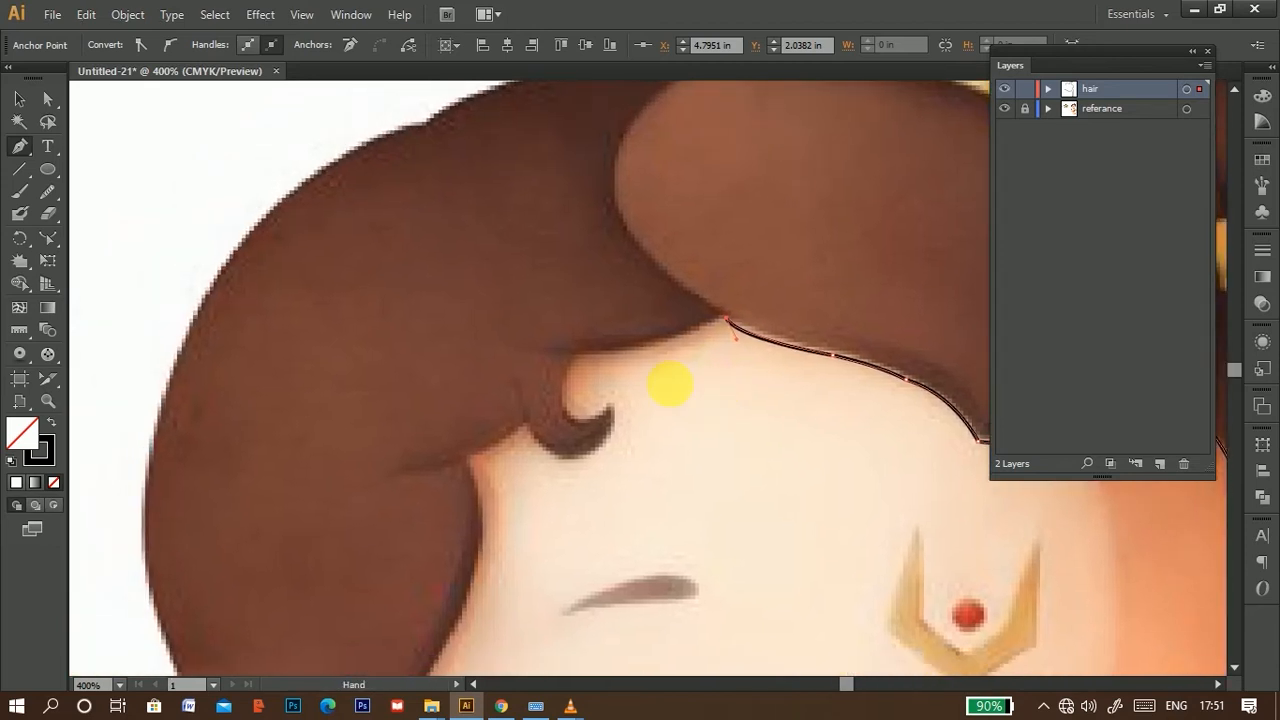
pyautogui.keyDown('ctrl'); pyautogui.click(583, 355); pyautogui.keyUp('ctrl')
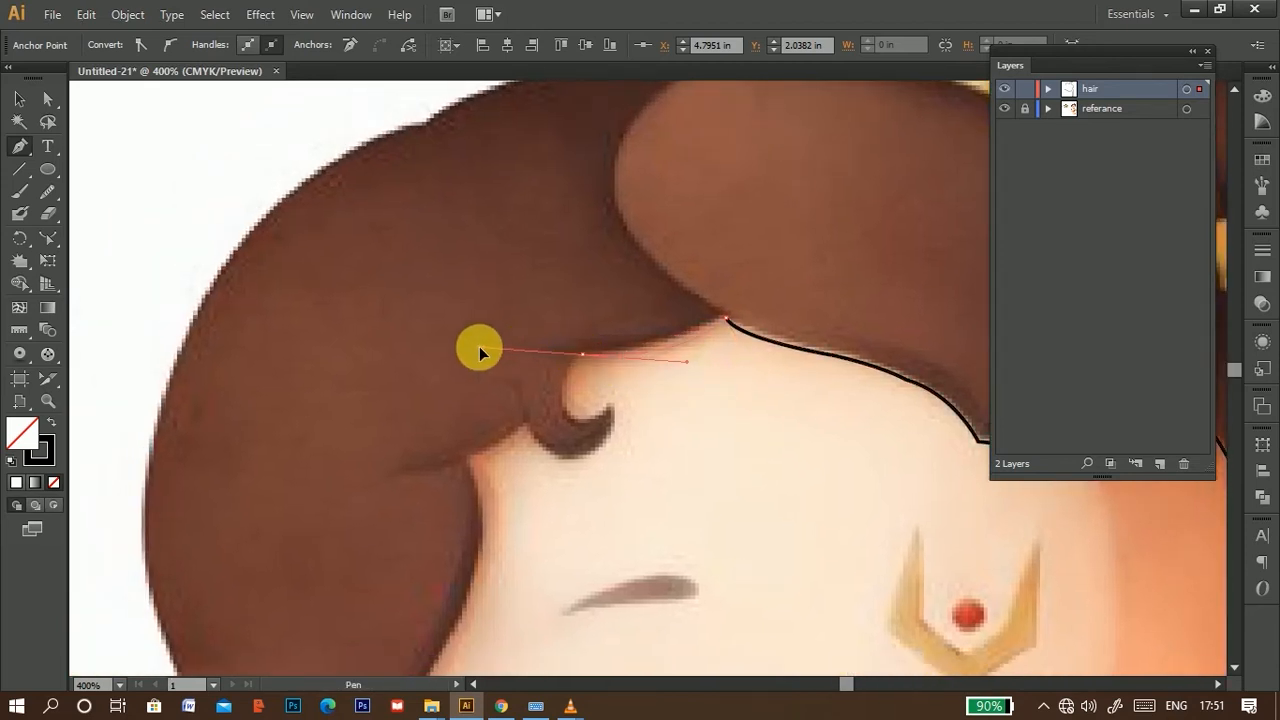
pyautogui.moveTo(583, 354); pyautogui.dragTo(479, 347)
pyautogui.click(583, 355)
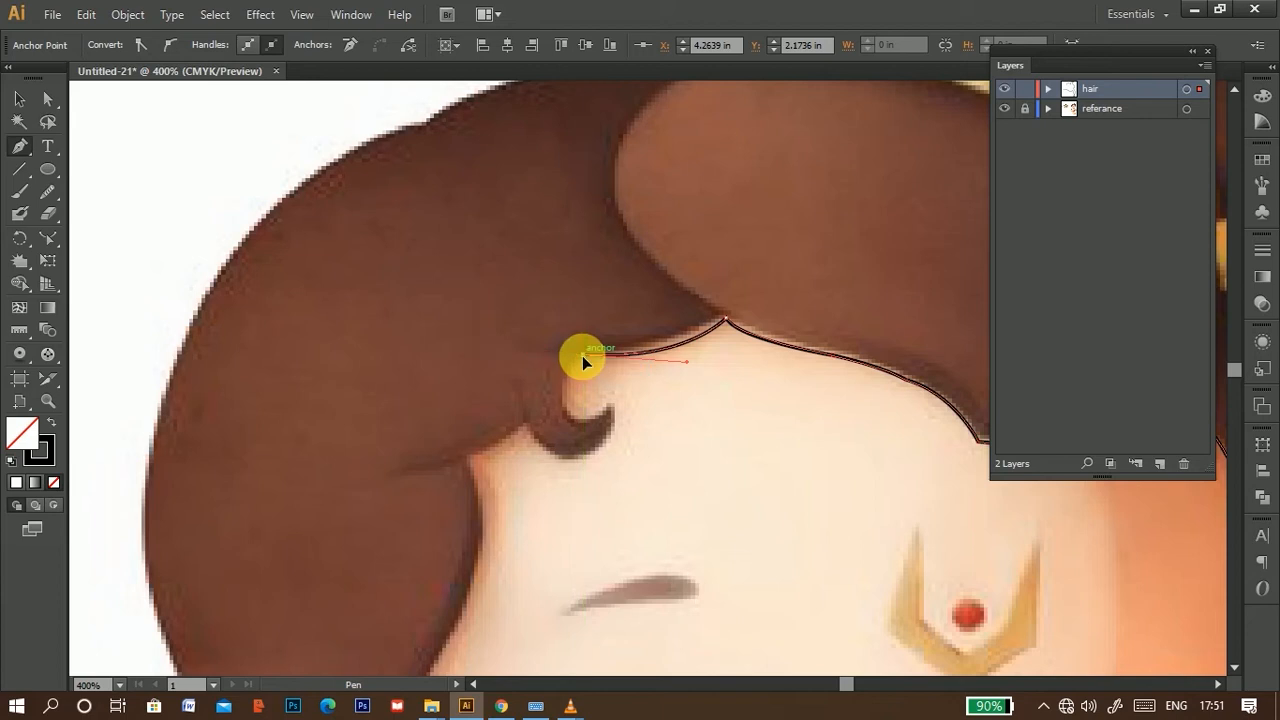
# Step: Trace the inner curve of the small forehead curl up to its pointed tip with a corner point
pyautogui.keyDown('ctrl'); pyautogui.click(572, 428); pyautogui.keyUp('ctrl')
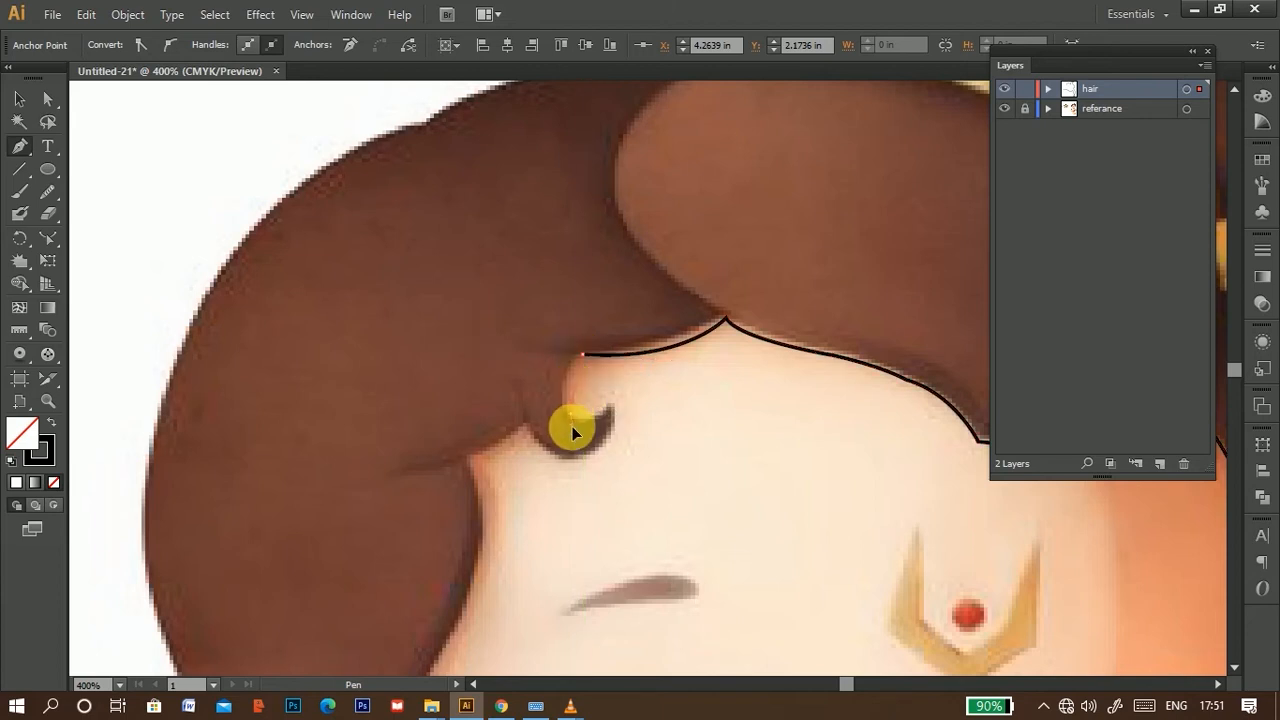
pyautogui.moveTo(591, 453); pyautogui.dragTo(594, 438)
pyautogui.click(610, 381)
pyautogui.moveTo(615, 365); pyautogui.dragTo(615, 366)
pyautogui.click(604, 398)
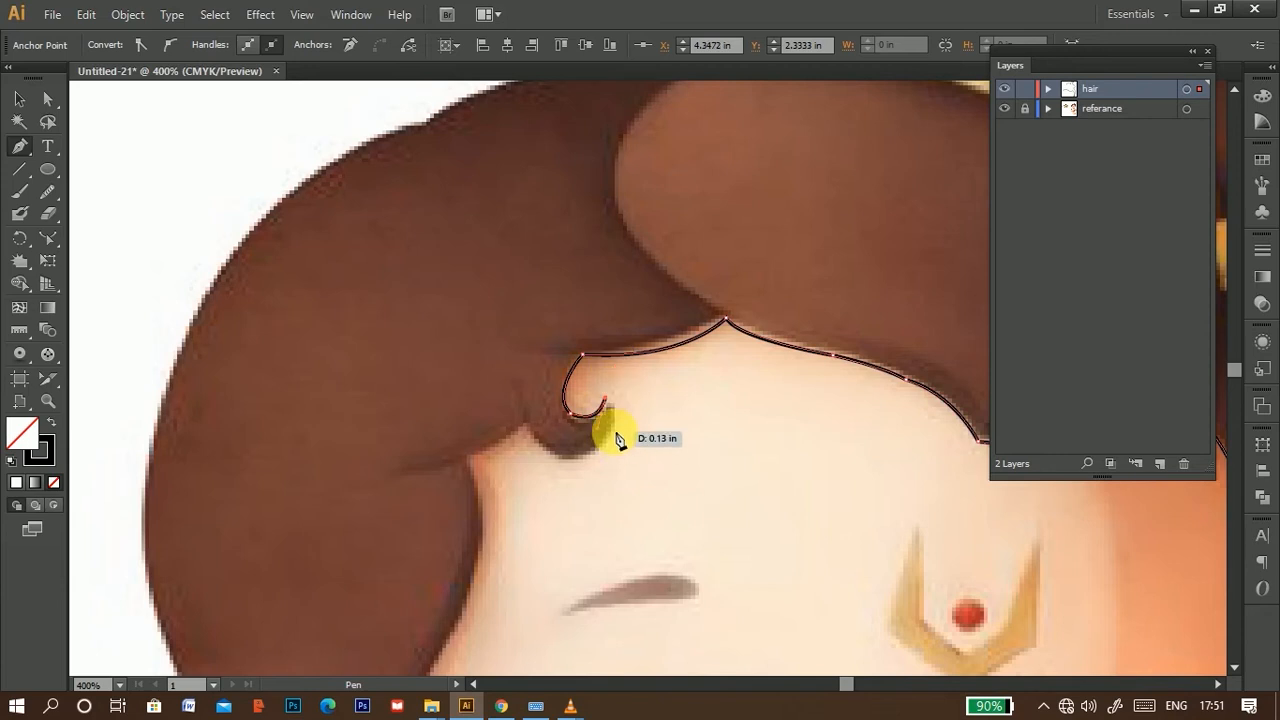
# Step: Trace the forehead curl's outer edge from the tip around its underside to the hairline, ending in a corner point
pyautogui.moveTo(614, 433); pyautogui.dragTo(610, 461)
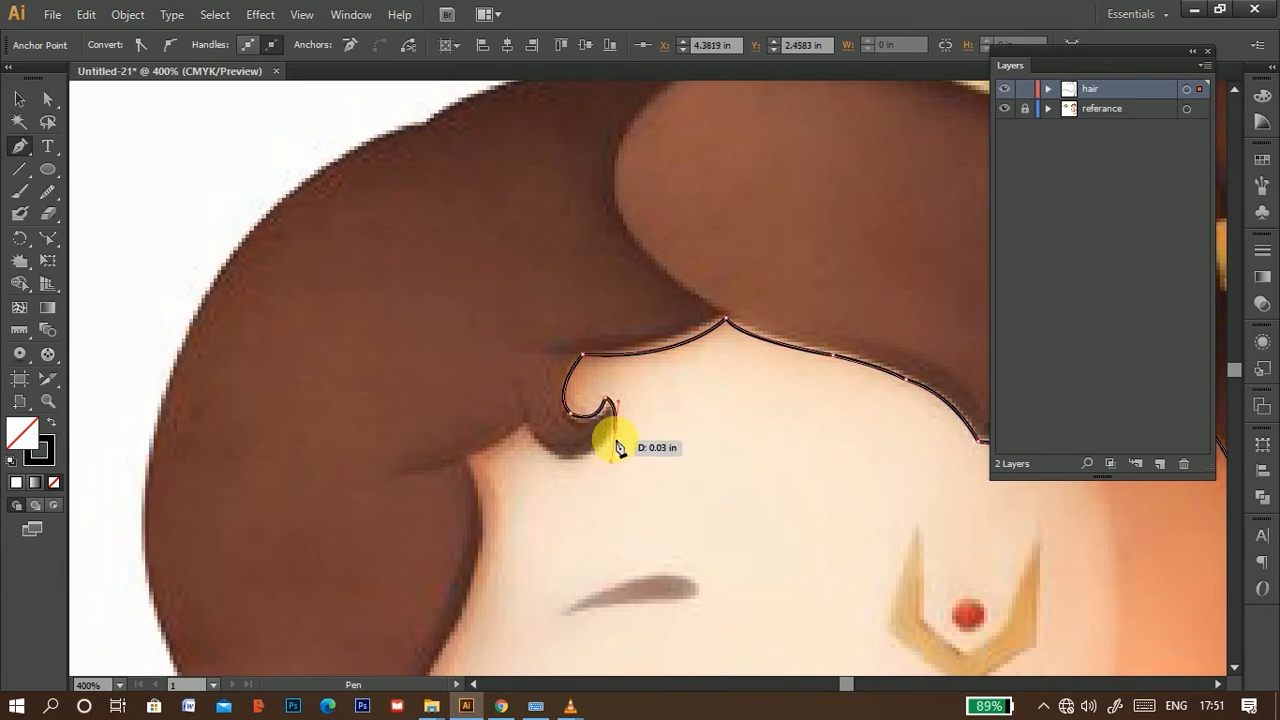
pyautogui.click(614, 431)
pyautogui.keyDown('ctrl'); pyautogui.click(536, 448); pyautogui.keyUp('ctrl')
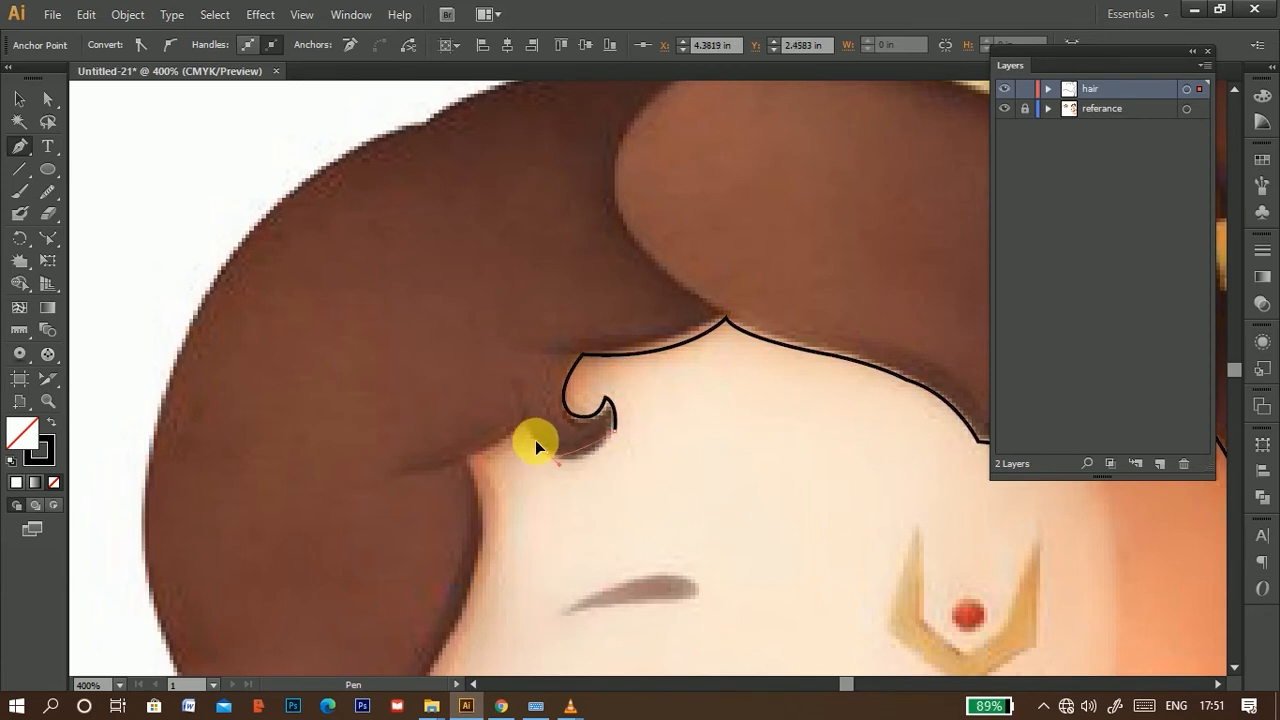
pyautogui.moveTo(510, 430); pyautogui.dragTo(510, 430)
pyautogui.click(526, 422)
# Step: Trace the hairline on past the temple and down the hair's edge to the start of the curl beside the ear
pyautogui.moveTo(467, 459); pyautogui.dragTo(553, 240)
pyautogui.moveTo(547, 396); pyautogui.dragTo(542, 404)
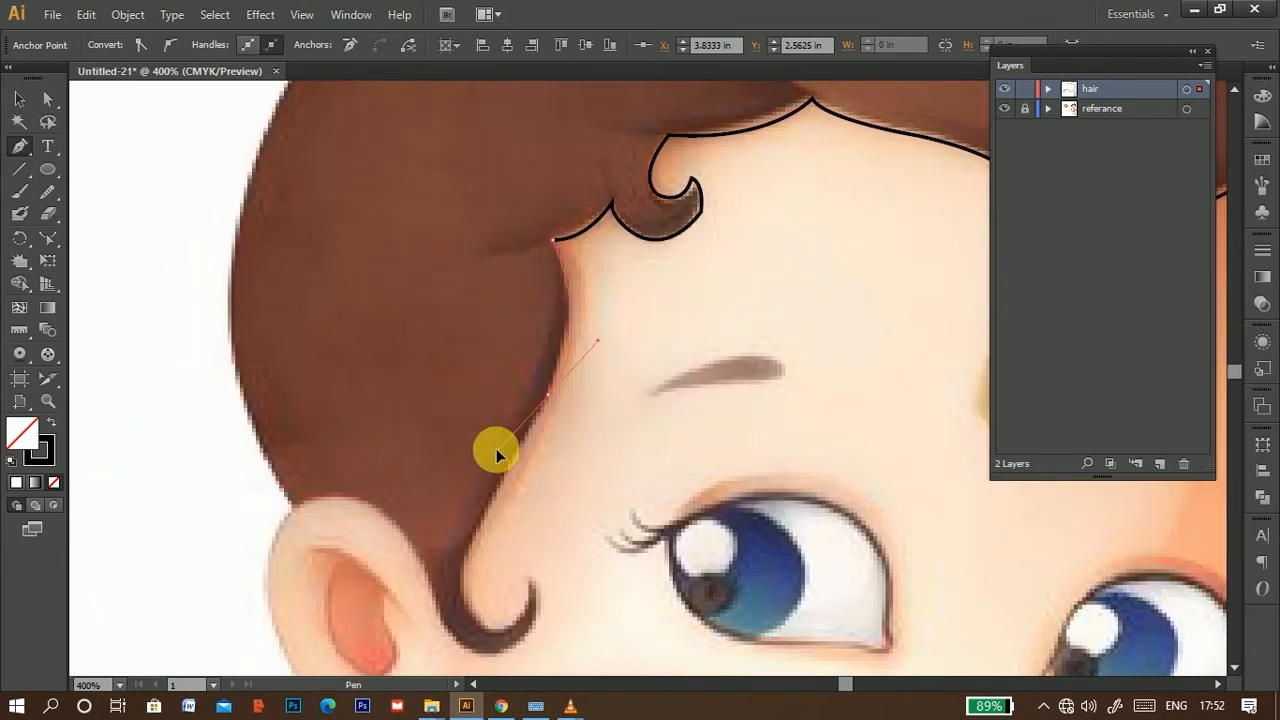
pyautogui.moveTo(494, 505); pyautogui.dragTo(494, 505)
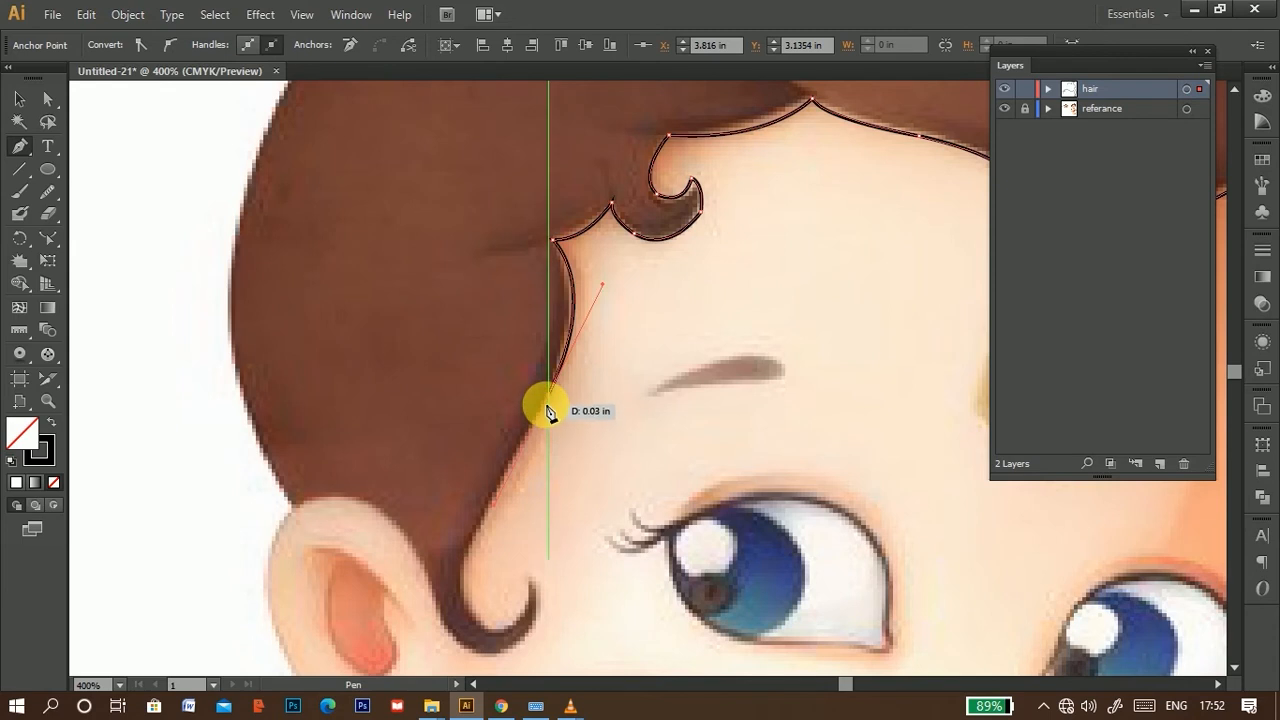
pyautogui.moveTo(571, 463); pyautogui.dragTo(600, 251)
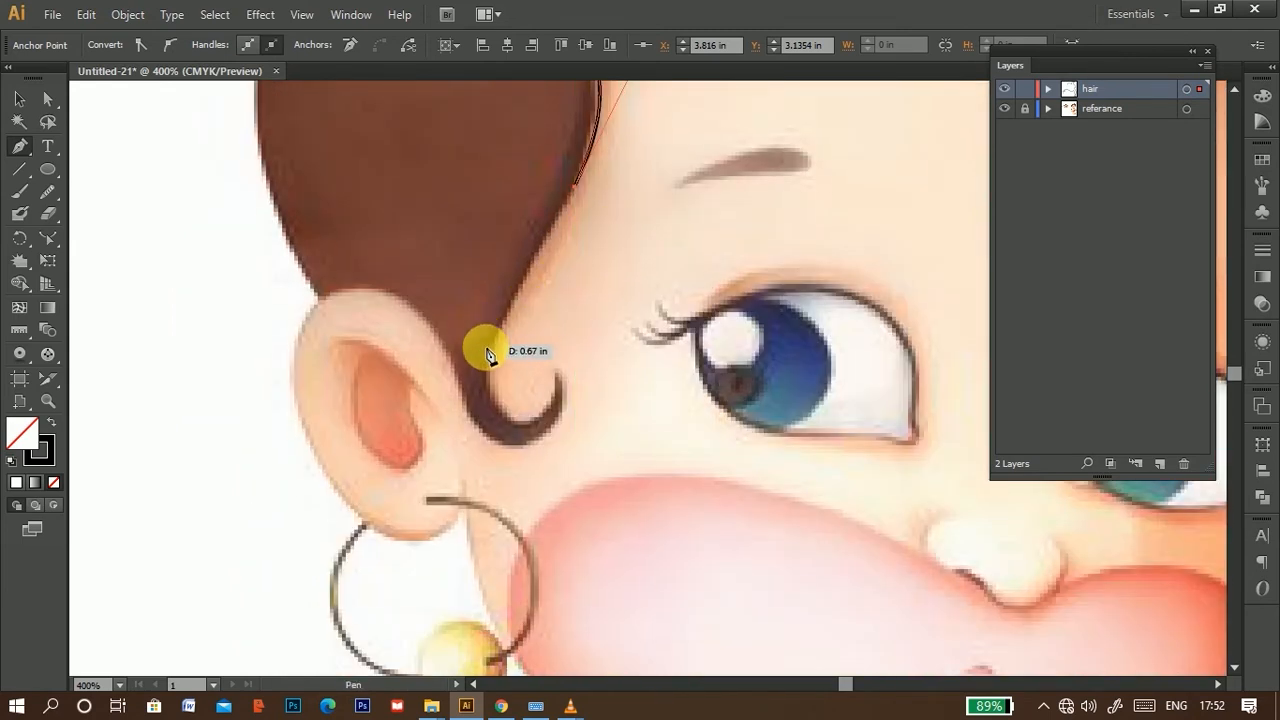
pyautogui.moveTo(496, 358)
pyautogui.mouseDown()
pyautogui.moveTo(490, 370)
pyautogui.moveTo(494, 351)
pyautogui.mouseUp()
# Step: Outline the curl beside the ear along its inner curve, around its tip and back up its outer edge to the ear
pyautogui.press('space')
pyautogui.moveTo(572, 388); pyautogui.dragTo(491, 359)
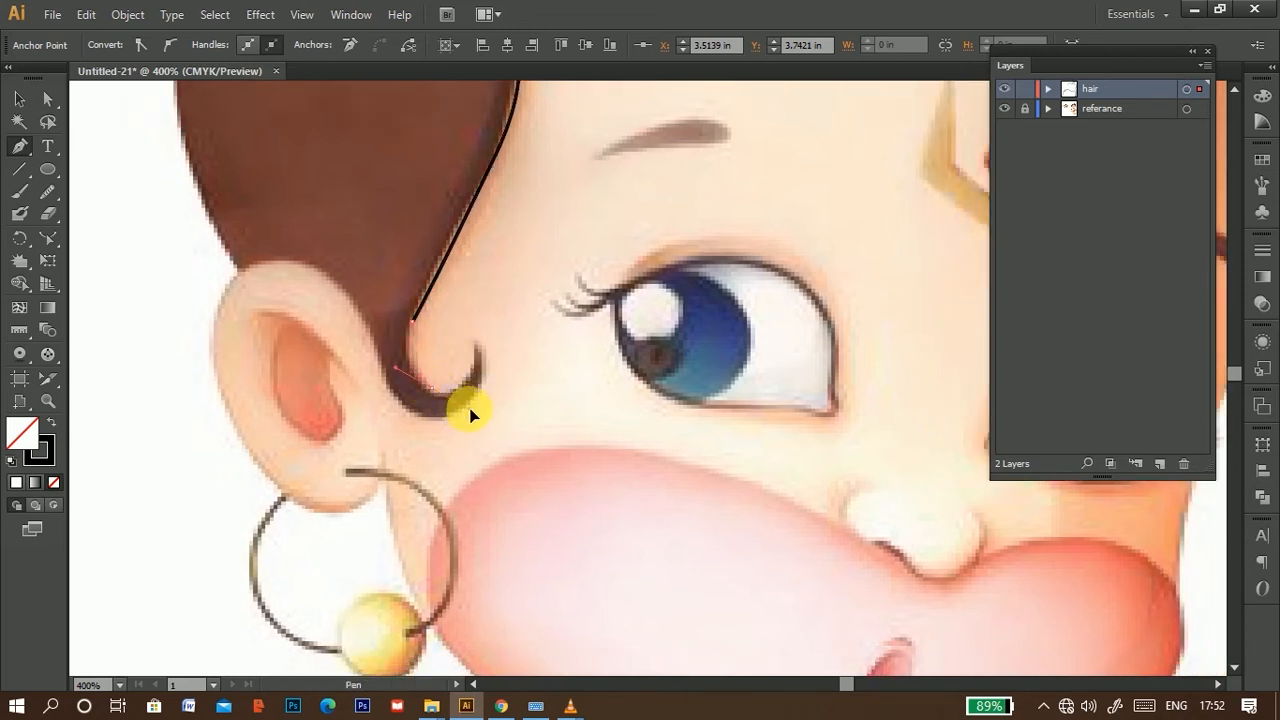
pyautogui.moveTo(470, 409); pyautogui.dragTo(472, 350)
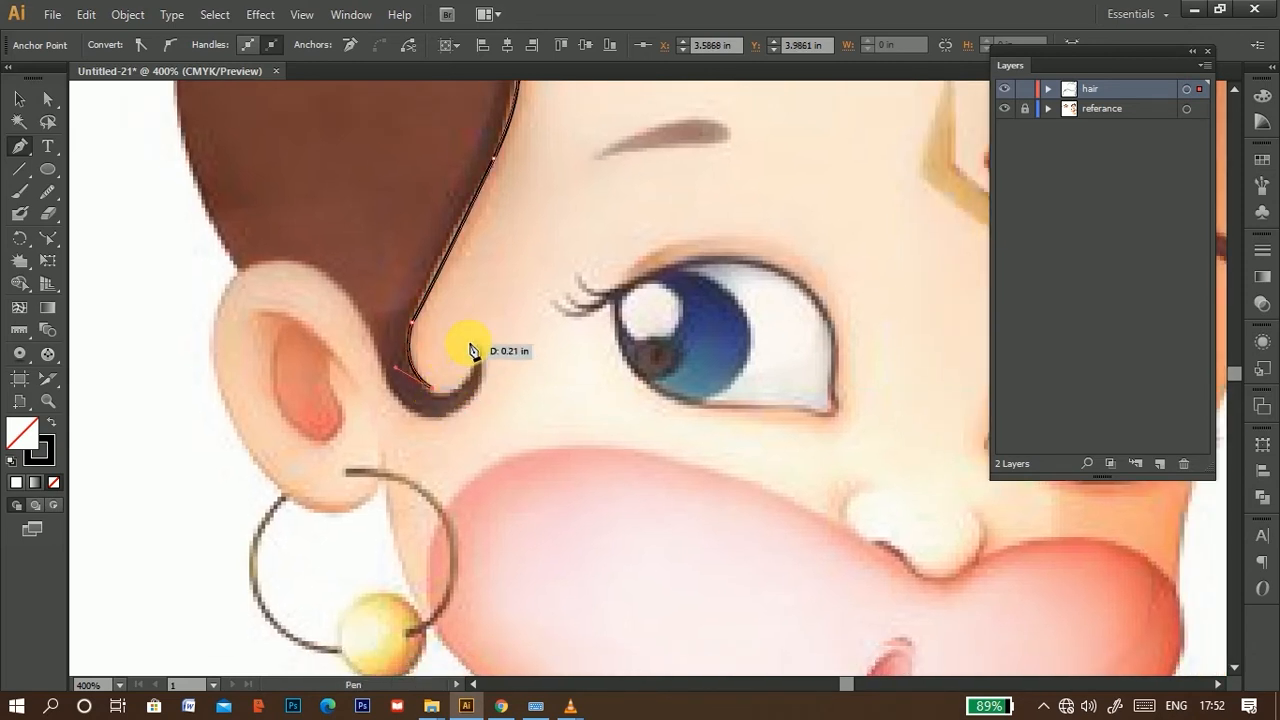
pyautogui.moveTo(478, 272); pyautogui.dragTo(477, 268)
pyautogui.moveTo(476, 343); pyautogui.dragTo(345, 397)
pyautogui.click(485, 374)
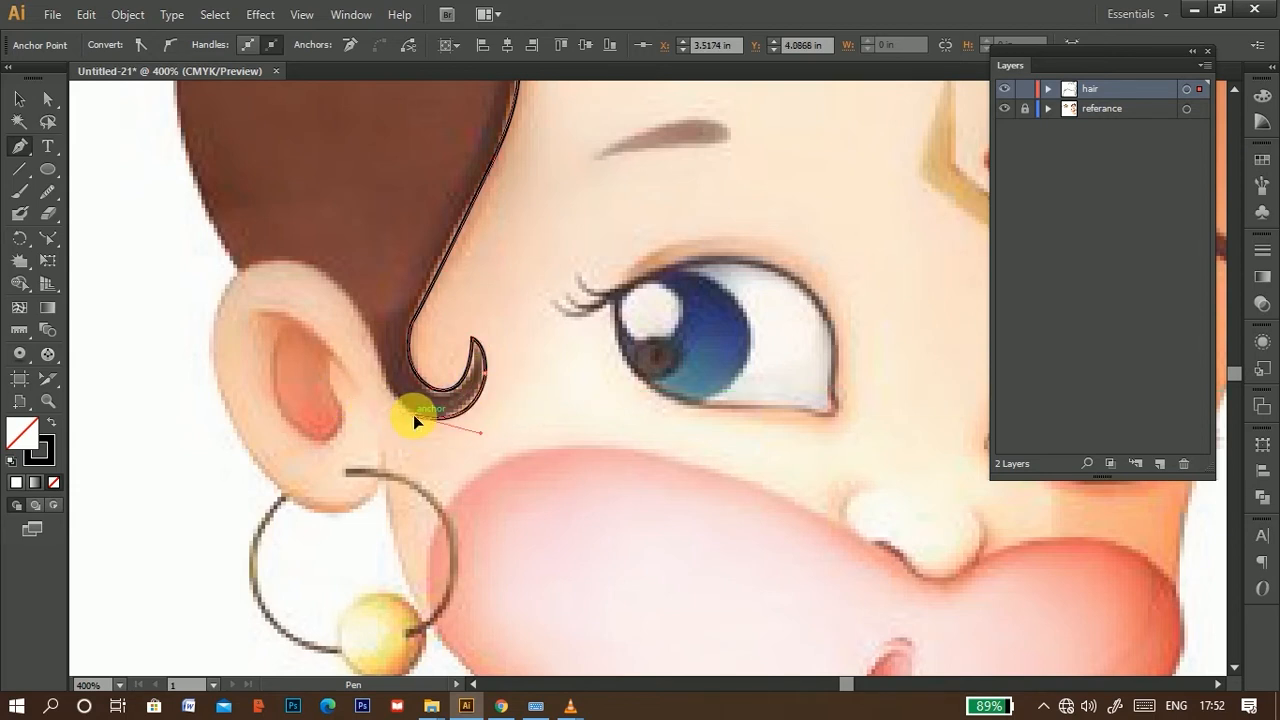
pyautogui.moveTo(378, 354); pyautogui.dragTo(766, 408)
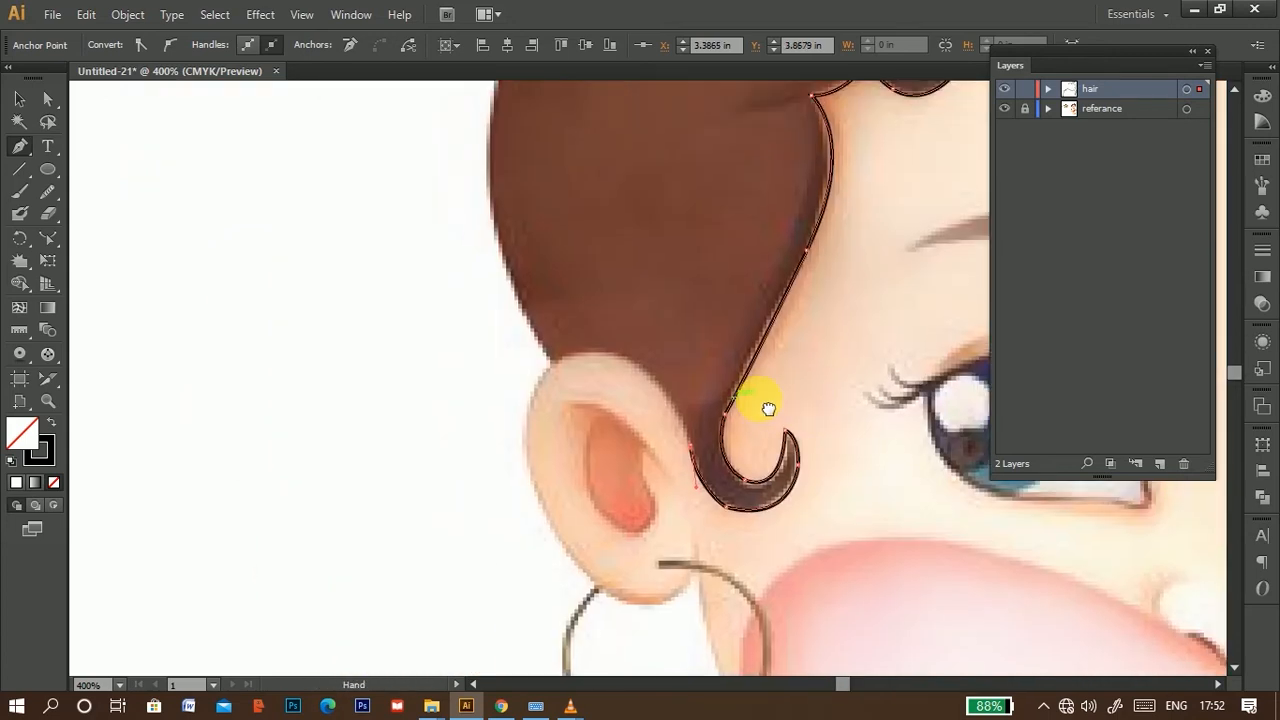
# Step: Trace the hair edge over the top of the ear and up the back of the head, making the last point a corner
pyautogui.click(556, 362)
pyautogui.moveTo(488, 397); pyautogui.dragTo(483, 395)
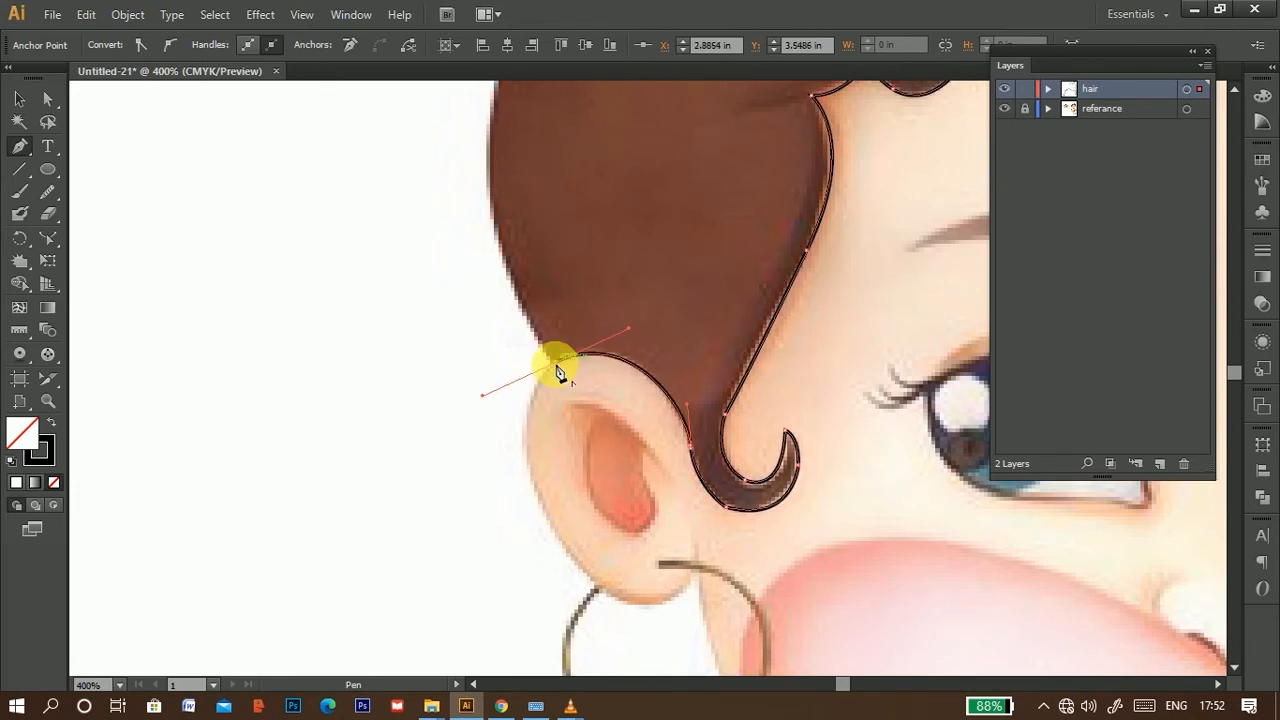
pyautogui.moveTo(611, 343); pyautogui.dragTo(543, 466)
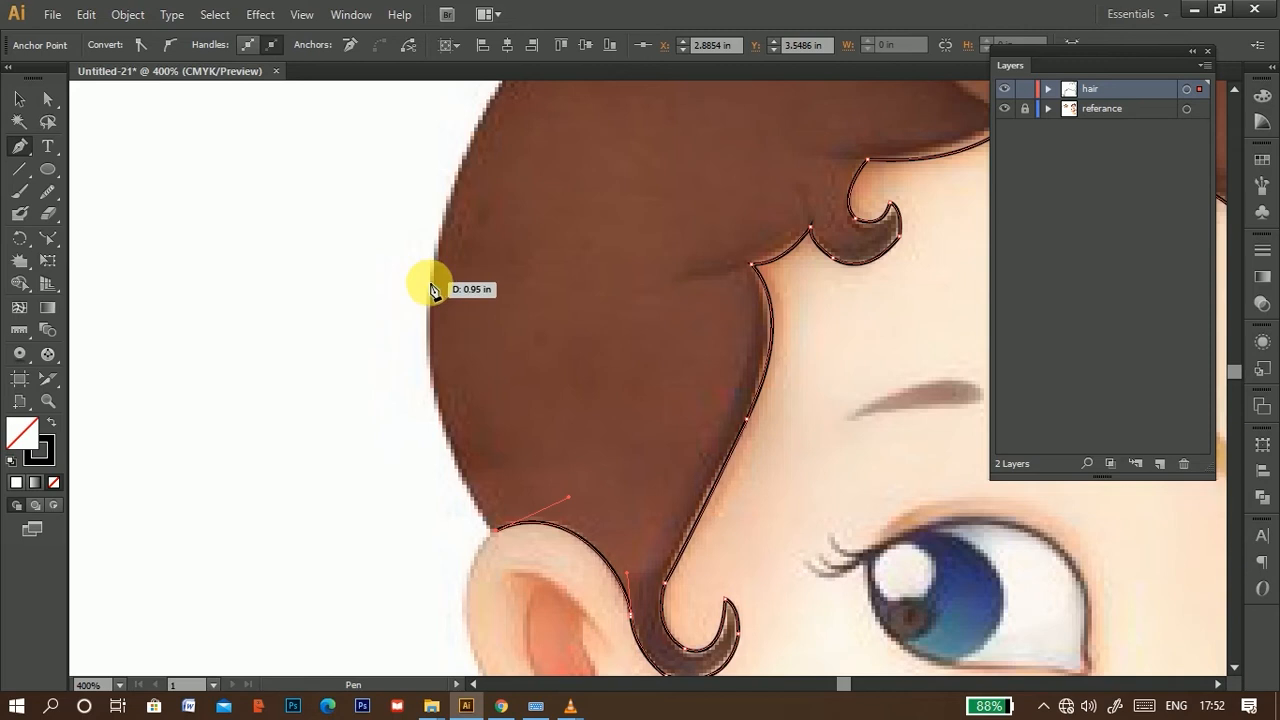
pyautogui.moveTo(429, 284); pyautogui.dragTo(452, 217)
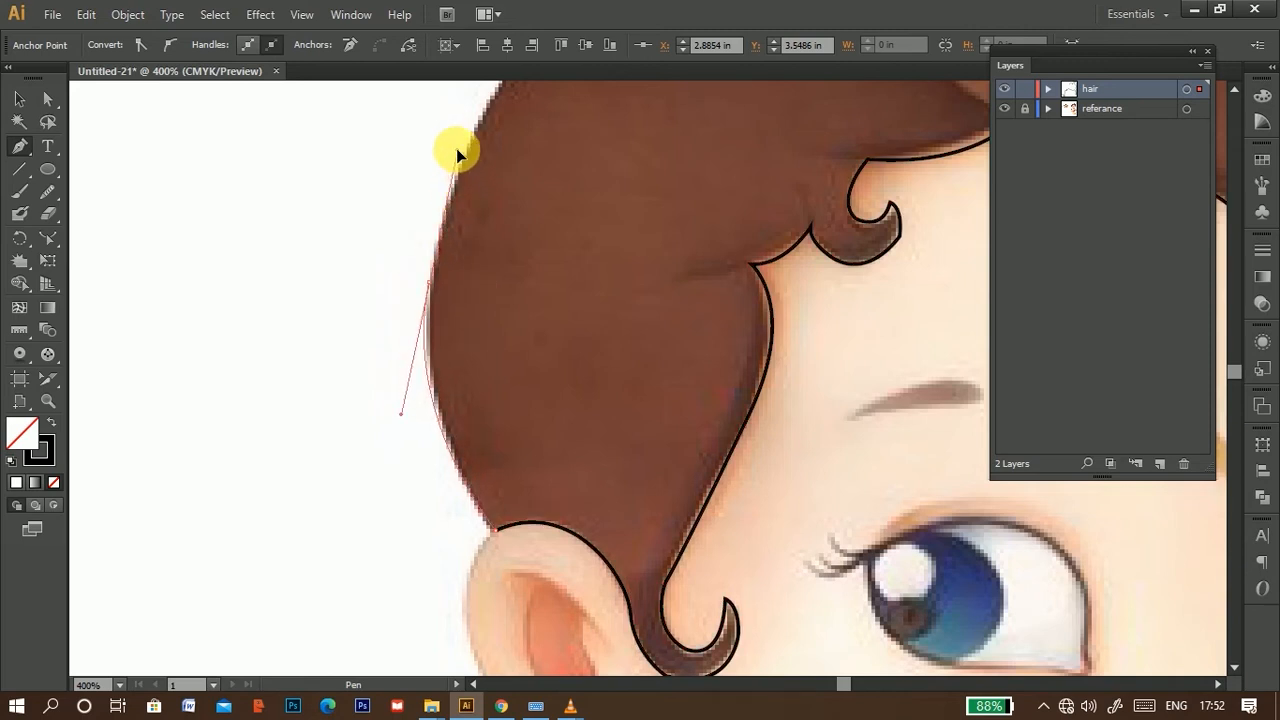
pyautogui.moveTo(456, 148); pyautogui.dragTo(457, 146)
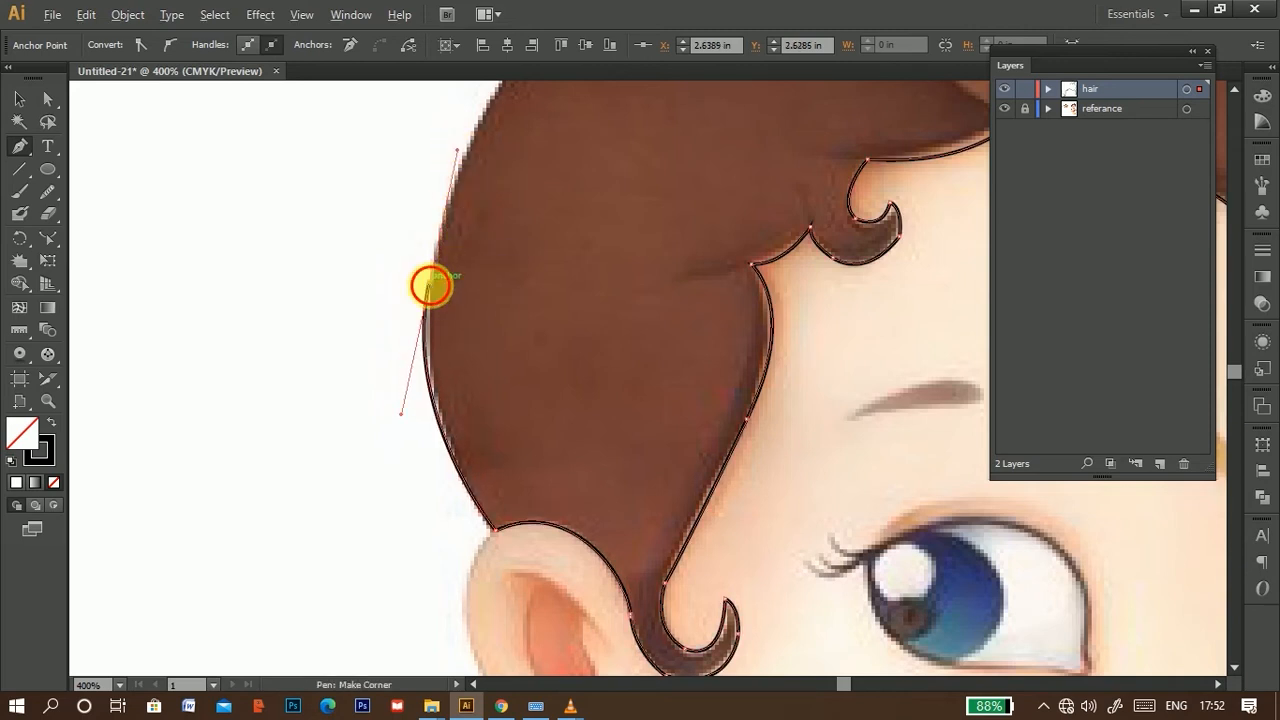
# Step: Trace the hair outline over the crown of the head to the bun above the beads and close the path
pyautogui.moveTo(591, 246); pyautogui.dragTo(486, 415)
pyautogui.scroll(-1, 531, 535)
pyautogui.moveTo(579, 210); pyautogui.dragTo(539, 425)
pyautogui.keyDown('alt'); pyautogui.click(572, 209); pyautogui.keyUp('alt')
pyautogui.moveTo(650, 395); pyautogui.dragTo(624, 291)
pyautogui.click(650, 395)
pyautogui.click(697, 360)
pyautogui.scroll(-3, 574, 447)
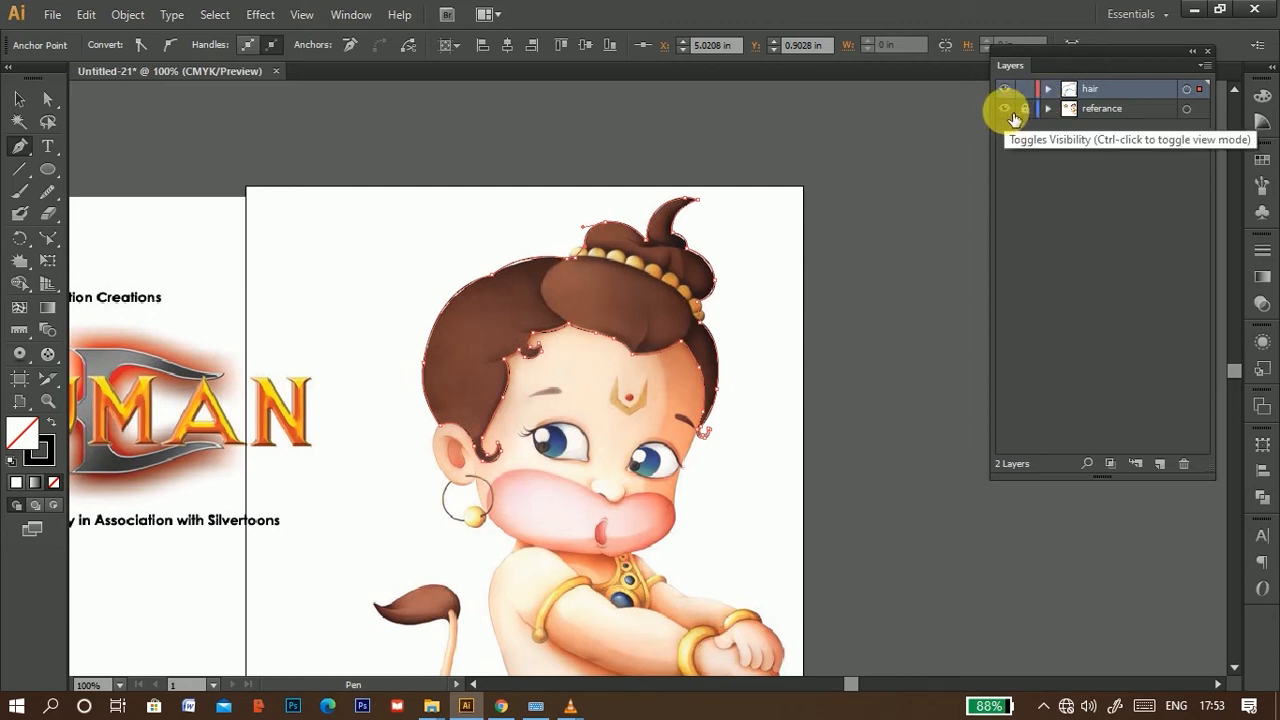
# Step: Check the traced hair outline by hiding and showing the referance layer and the hair layer in turn
pyautogui.click(1005, 108)
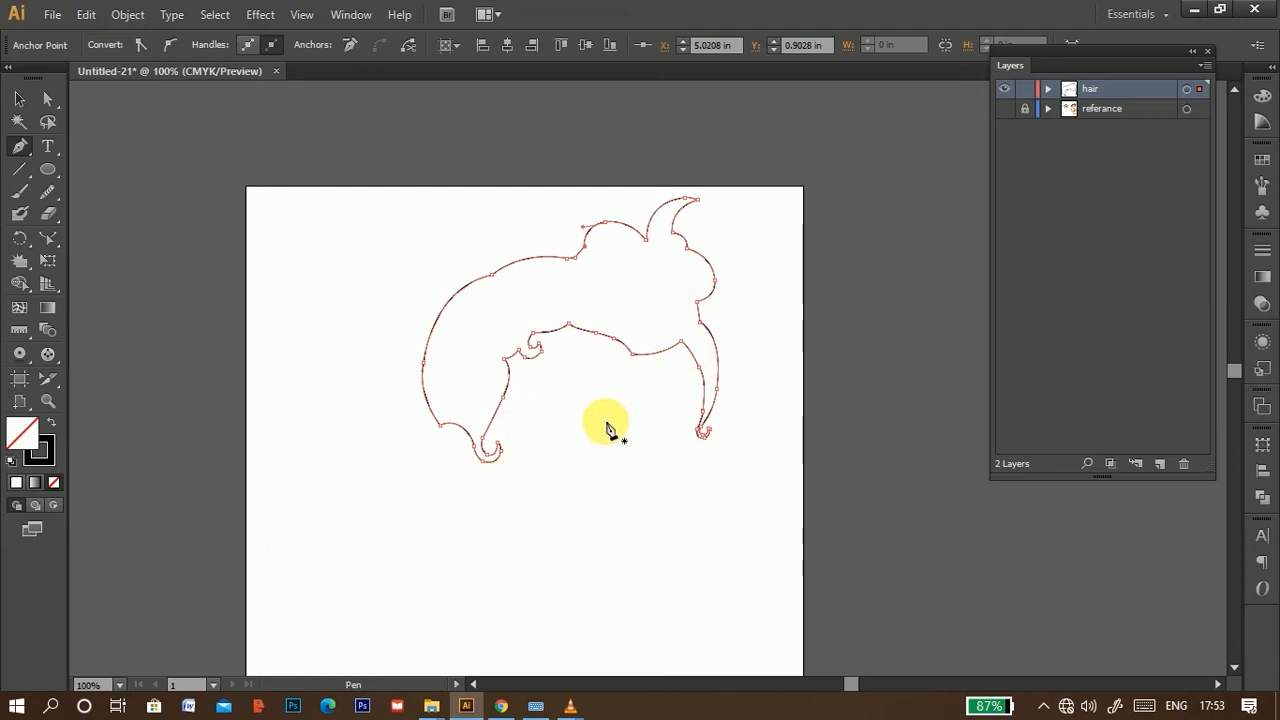
pyautogui.click(1005, 109)
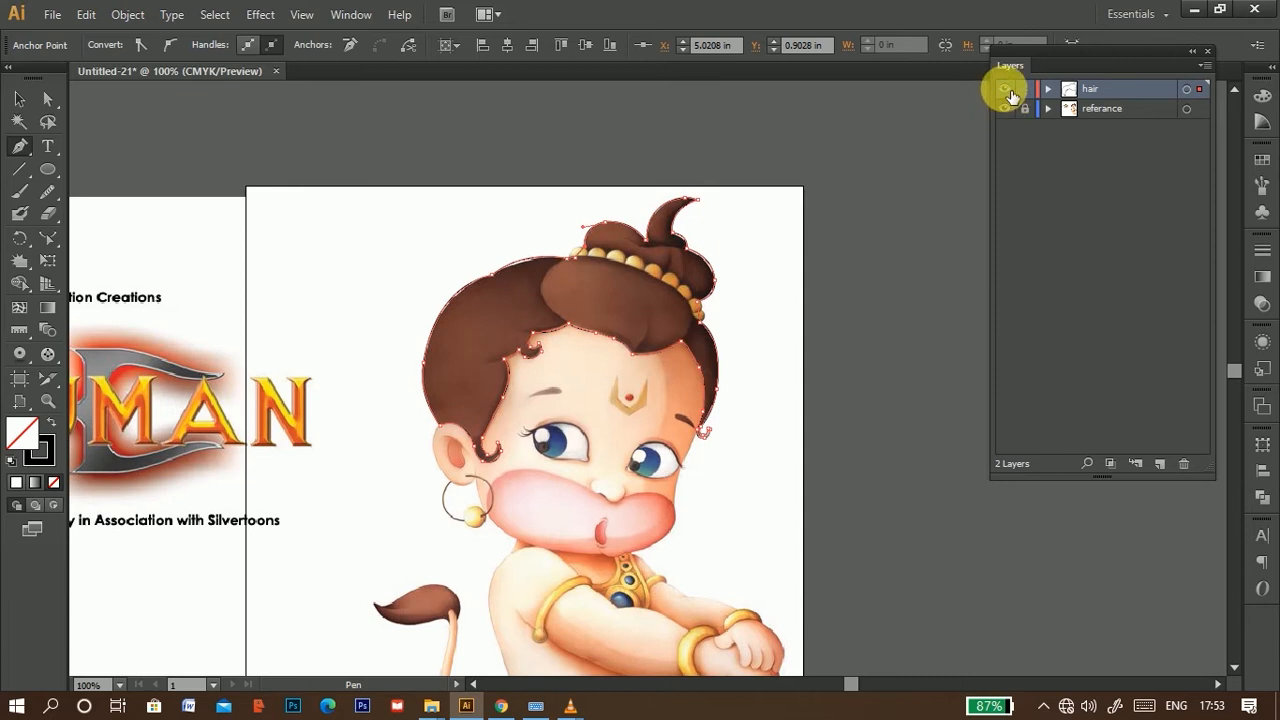
pyautogui.click(1007, 90)
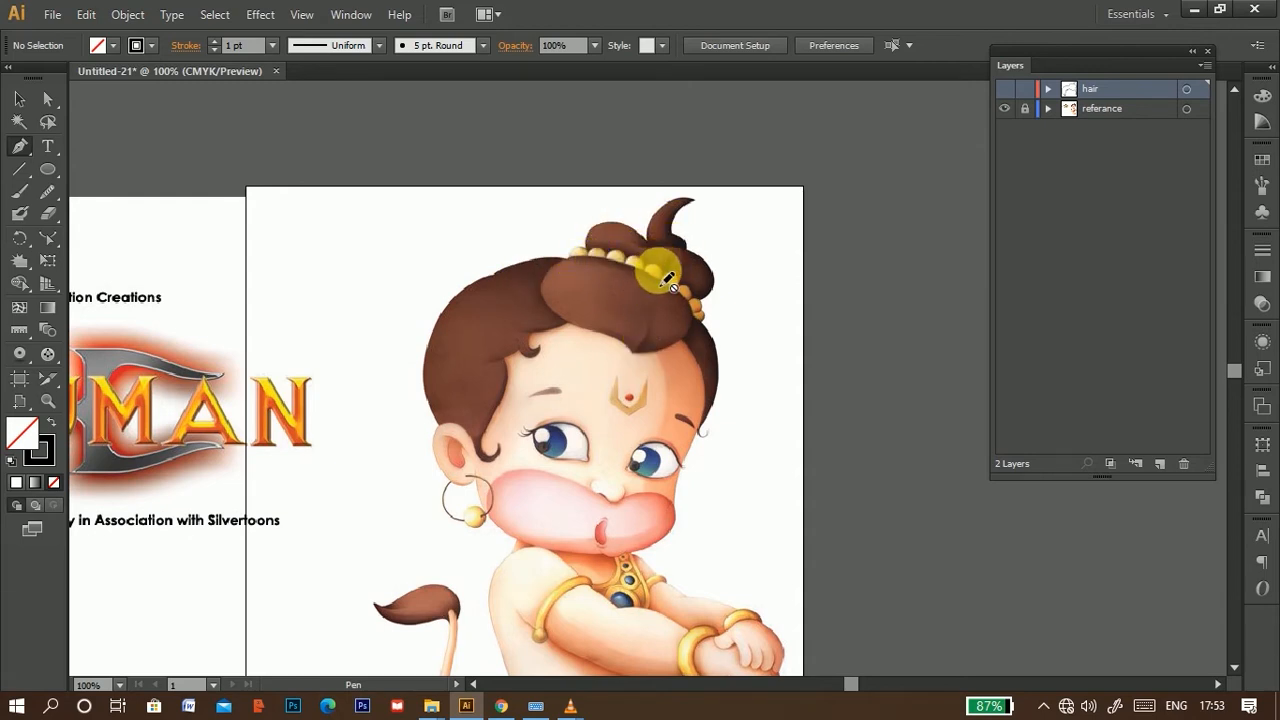
pyautogui.click(1008, 92)
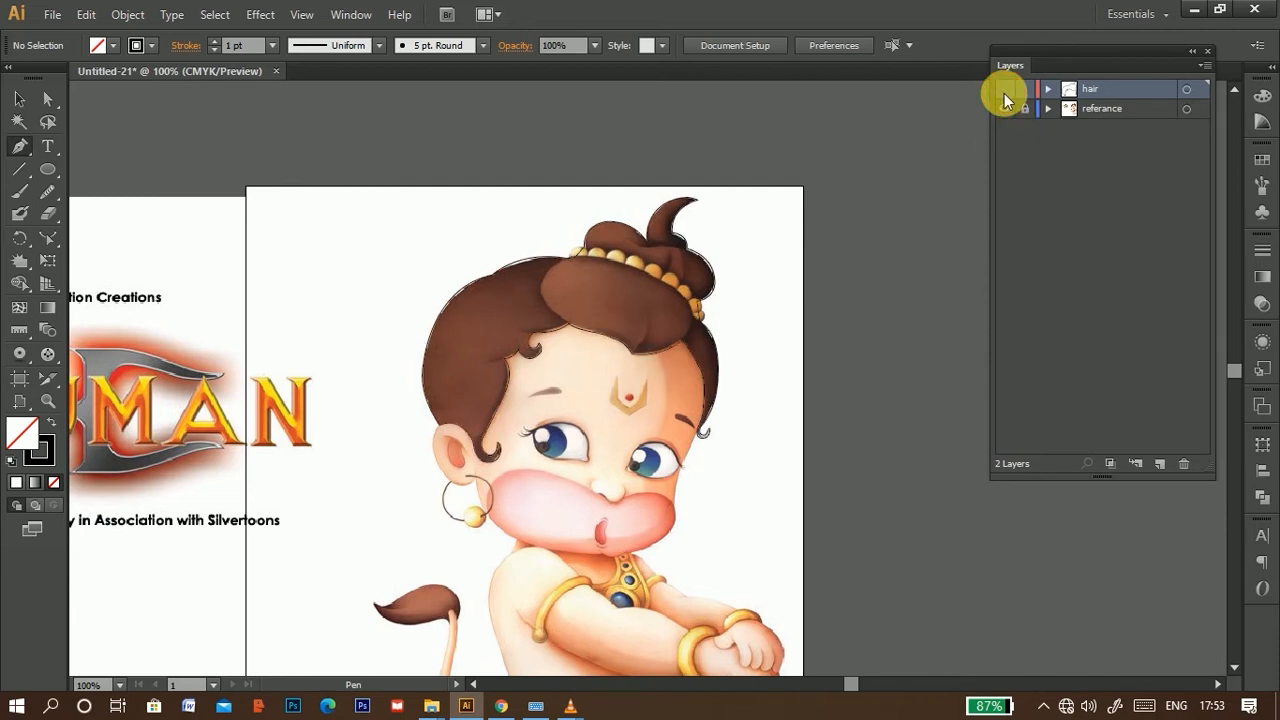
# Step: Hide the hair layer and add a new layer named hairband
pyautogui.click(1005, 90)
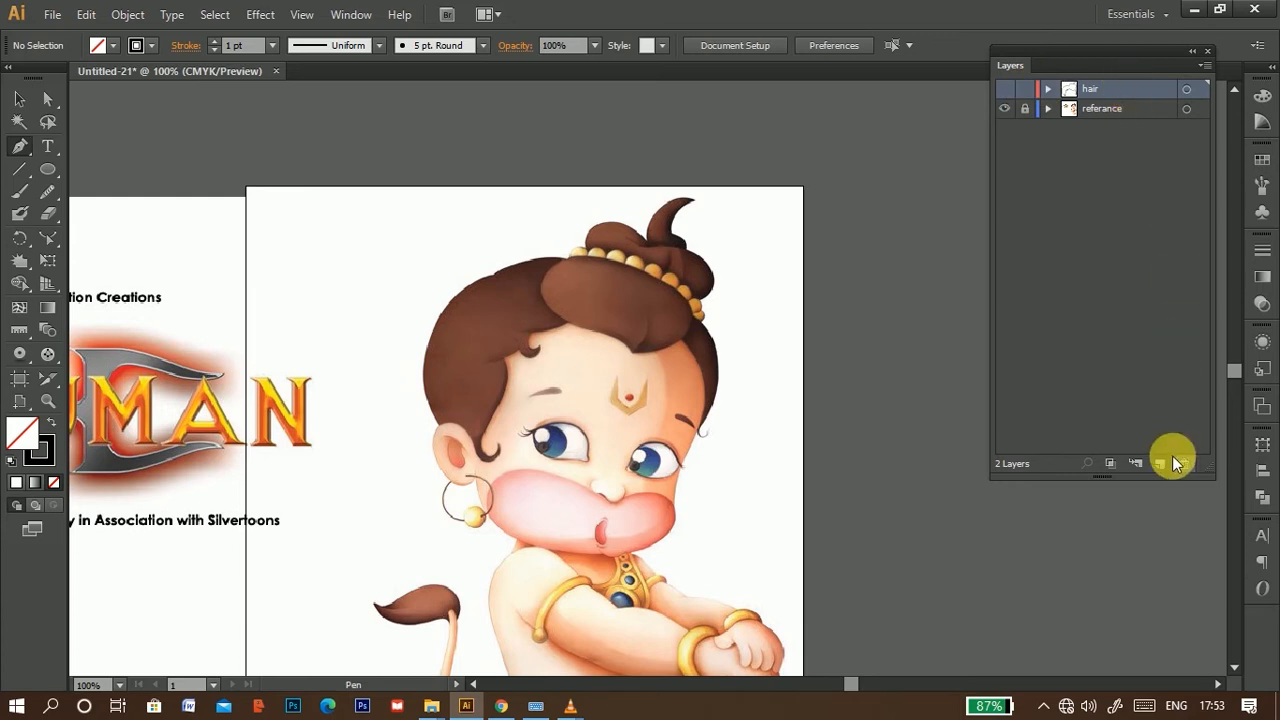
pyautogui.click(1161, 463)
pyautogui.doubleClick(1115, 96)
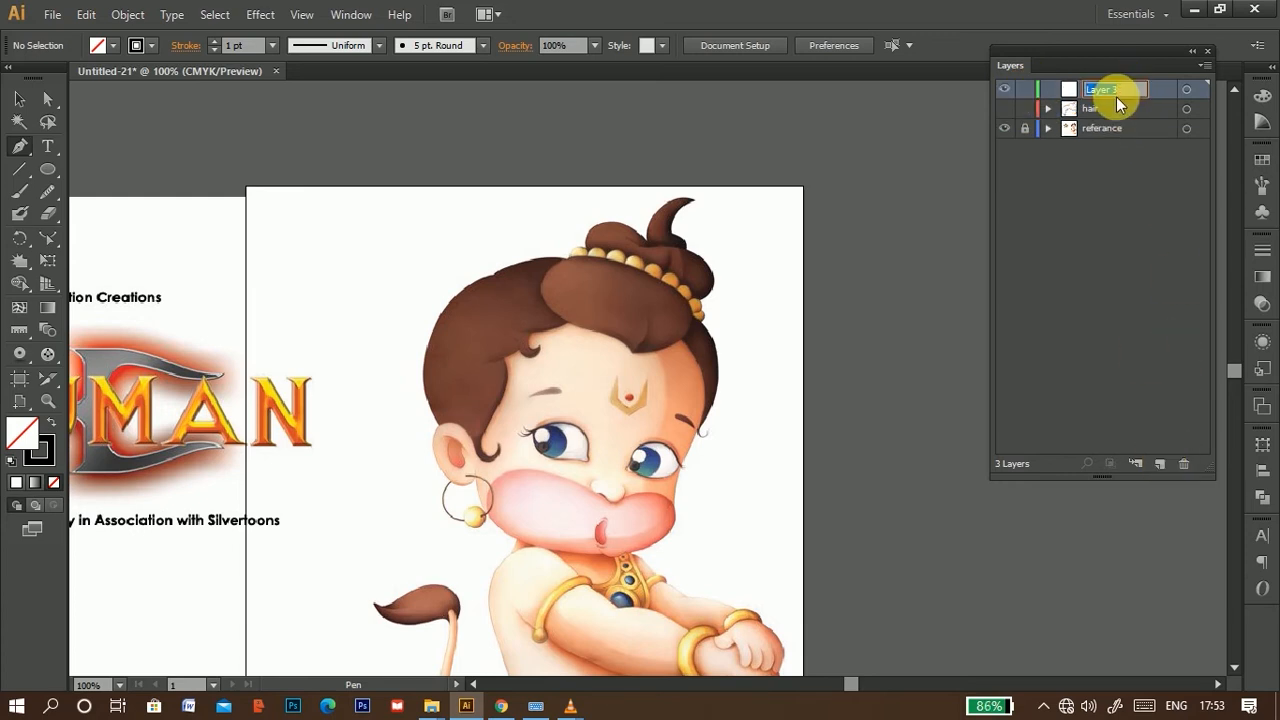
pyautogui.write('hairband')
pyautogui.click(1157, 92)
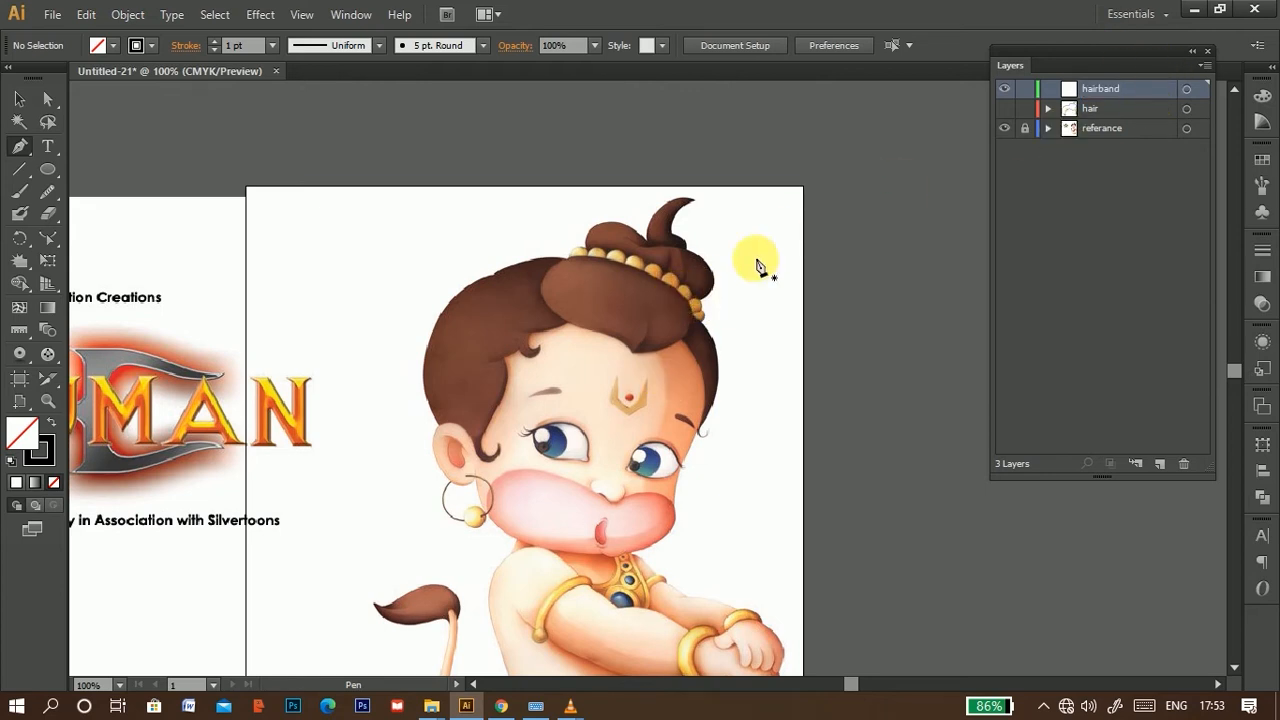
# Step: Draw a circle over the first pale bead beside the bun with the Ellipse tool and fit it to the bead
pyautogui.scroll(4, 660, 286)
pyautogui.moveTo(524, 223); pyautogui.dragTo(636, 407)
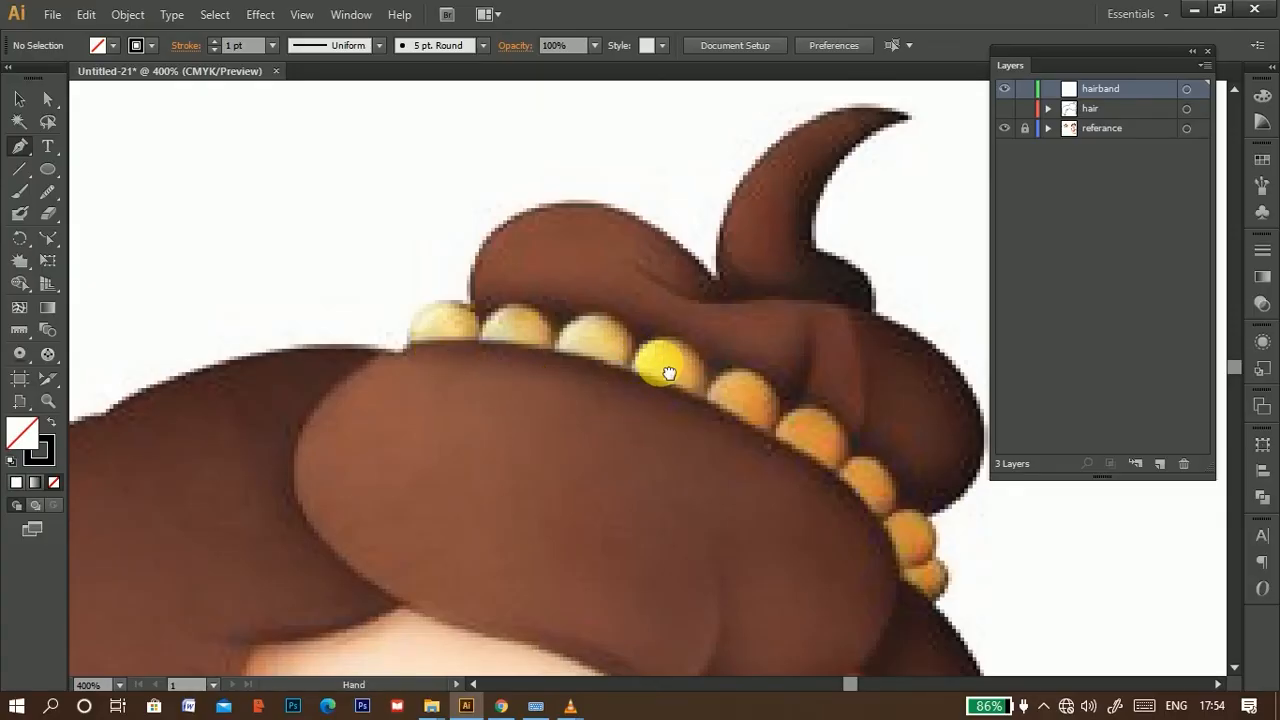
pyautogui.moveTo(663, 363); pyautogui.dragTo(582, 345)
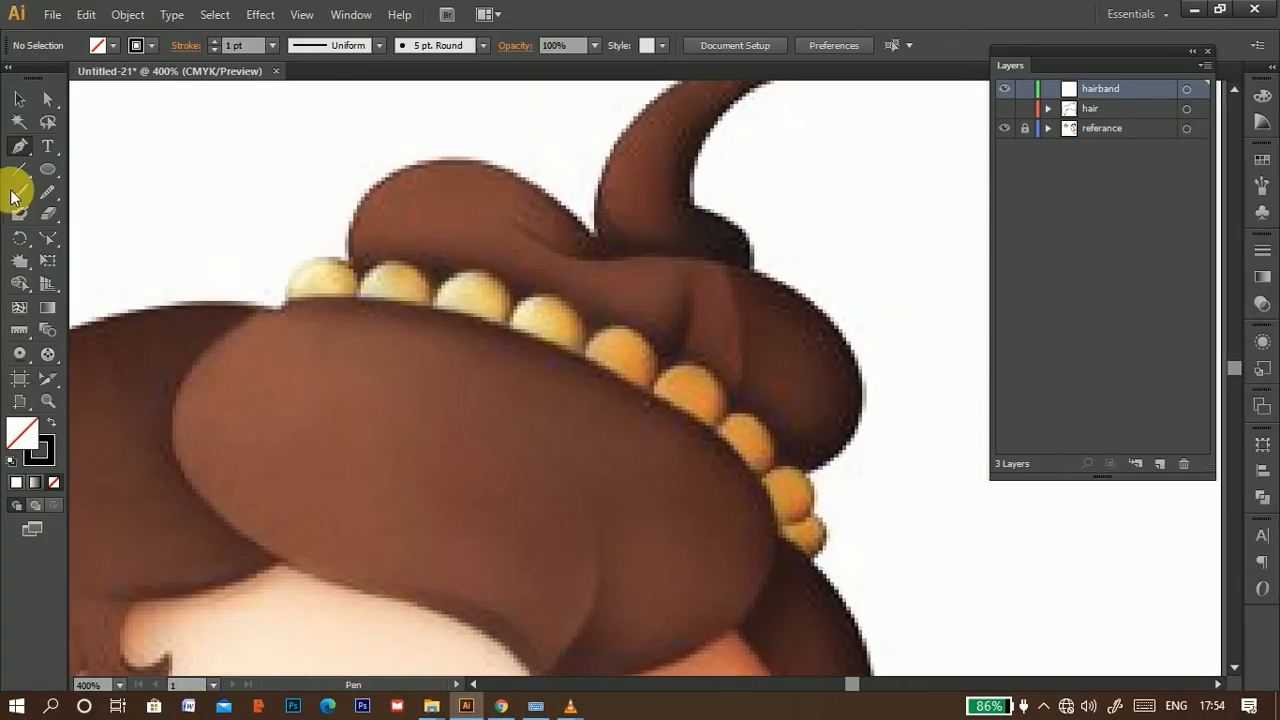
pyautogui.click(47, 173)
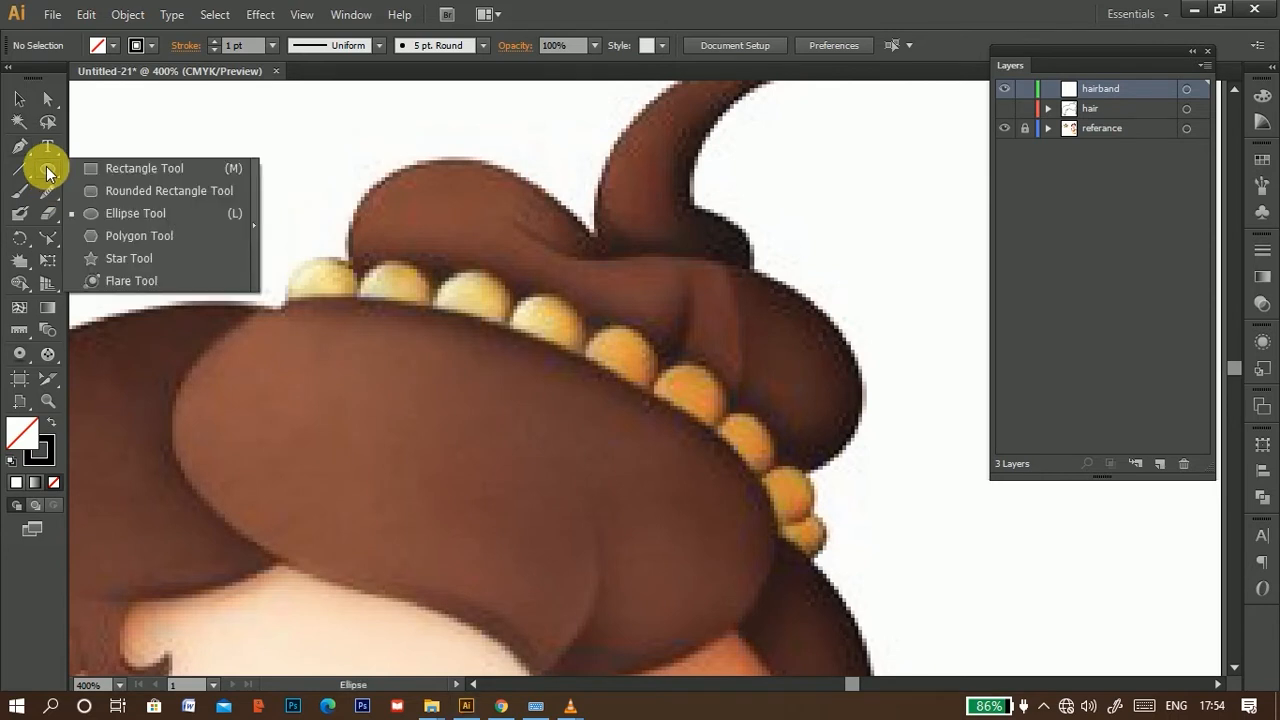
pyautogui.click(130, 222)
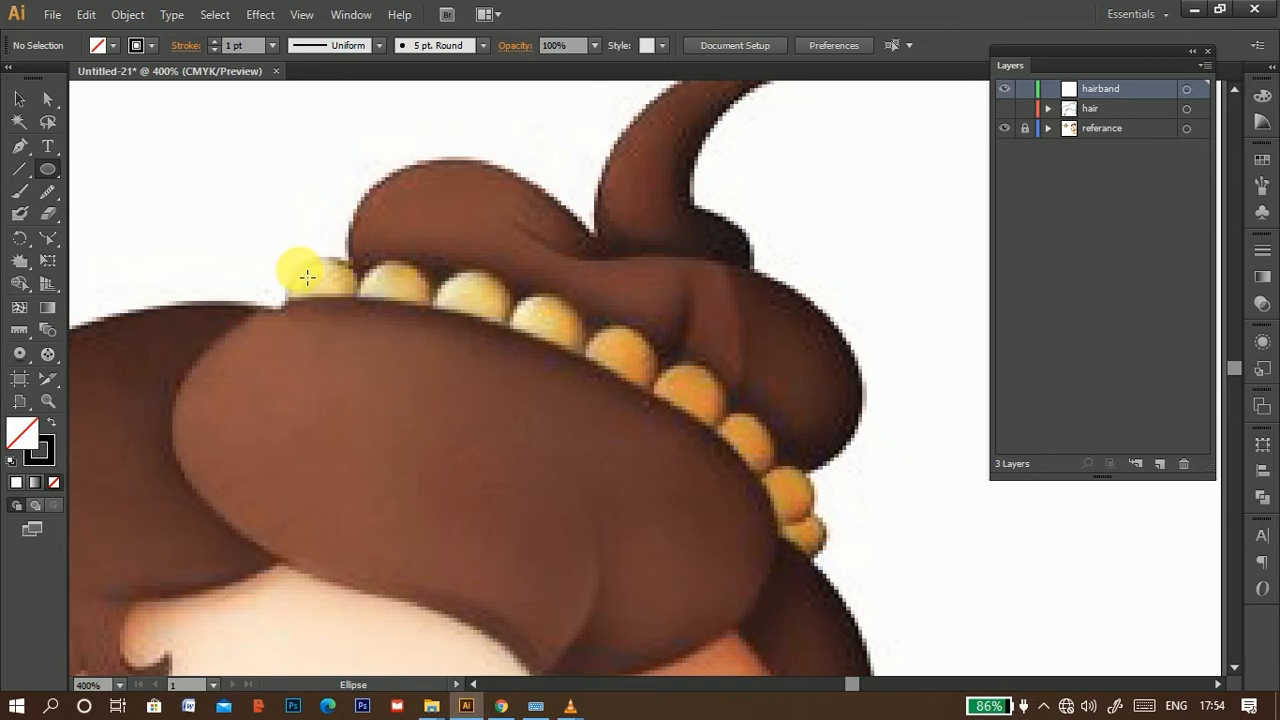
pyautogui.moveTo(301, 270); pyautogui.dragTo(363, 334)
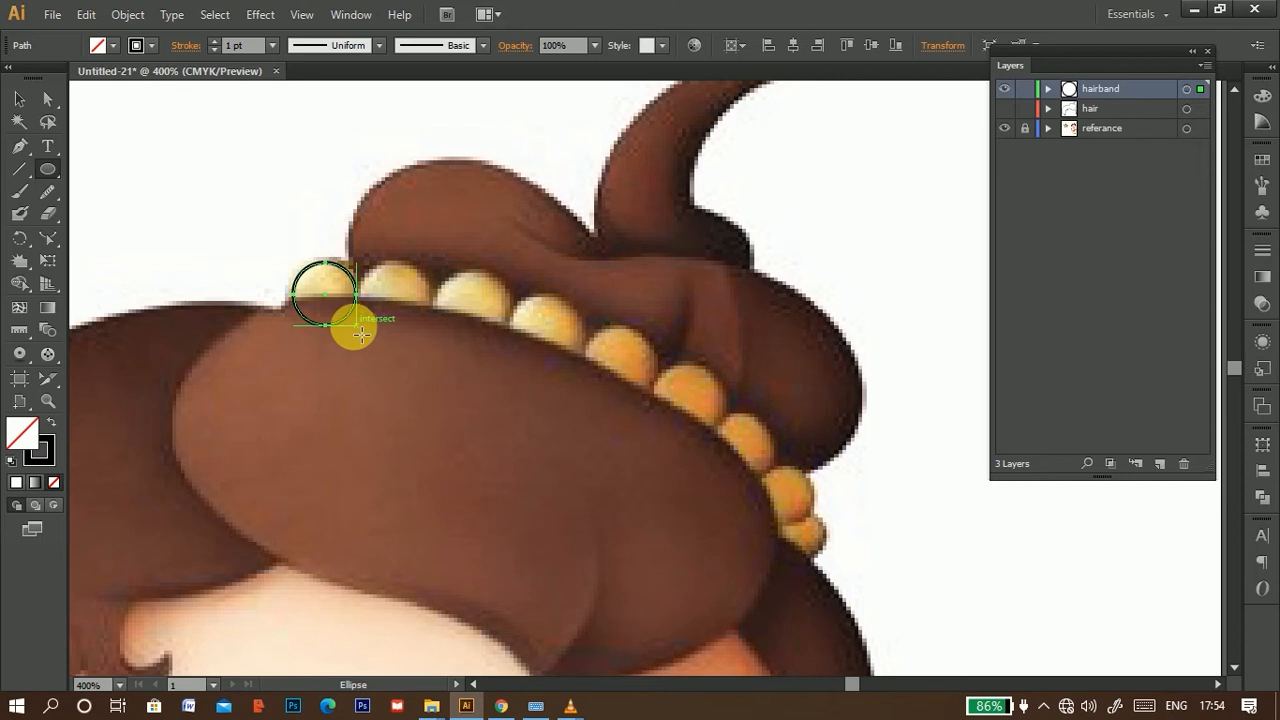
pyautogui.click(19, 97)
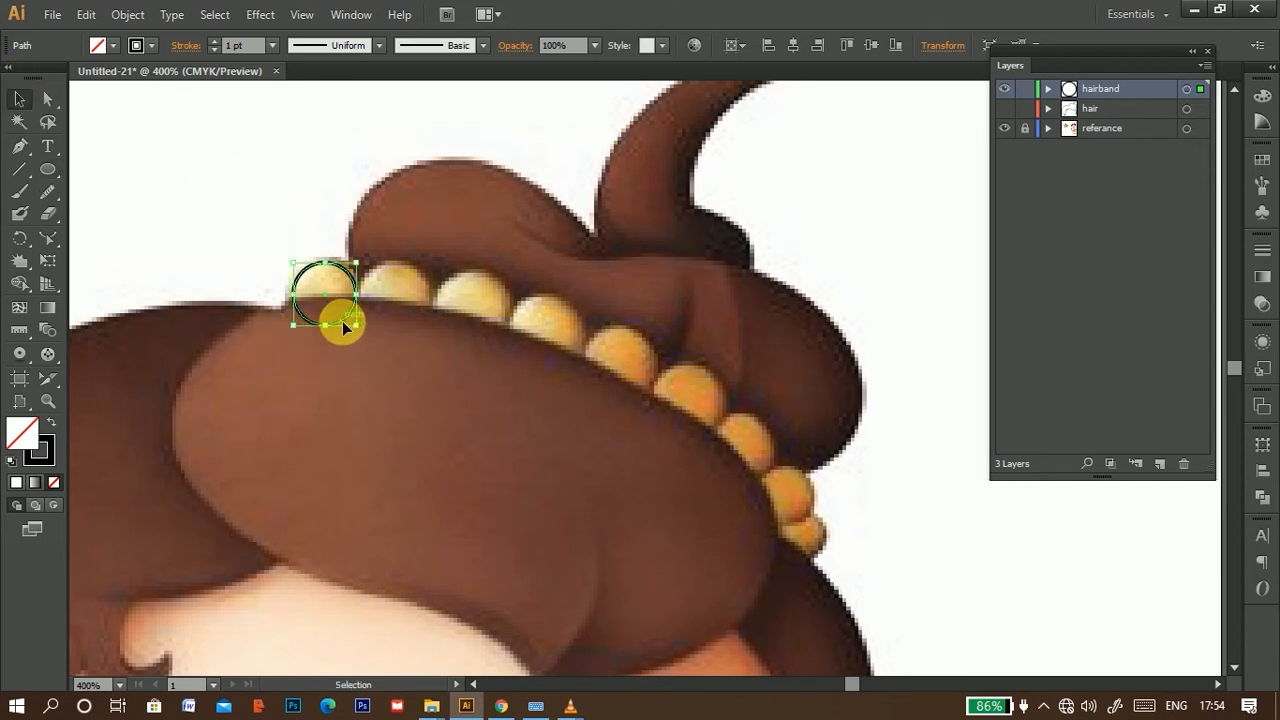
pyautogui.moveTo(342, 321)
pyautogui.mouseDown()
pyautogui.moveTo(332, 311)
pyautogui.moveTo(354, 321)
pyautogui.mouseUp()
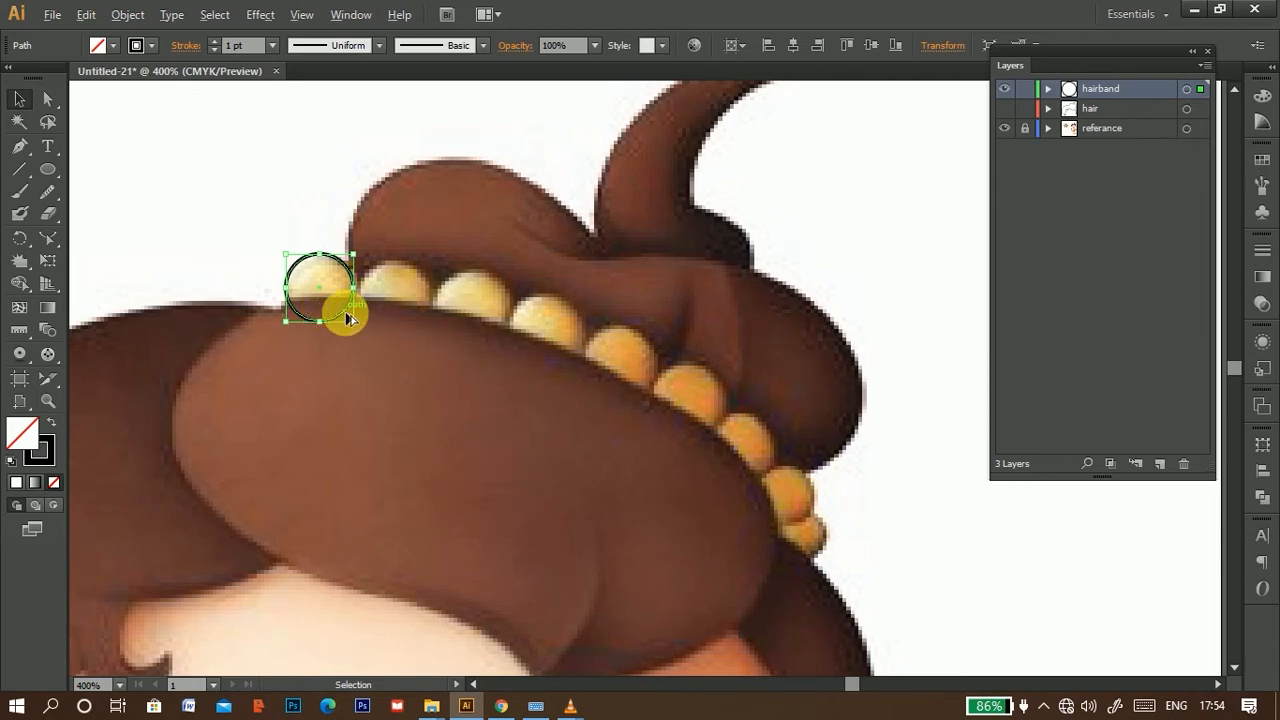
# Step: Duplicate the circle along the hairband so each bead from the second to the eighth has its own copy
pyautogui.moveTo(347, 318); pyautogui.dragTo(418, 321)
pyautogui.moveTo(423, 318); pyautogui.dragTo(357, 323)
pyautogui.click(408, 320)
pyautogui.moveTo(495, 330); pyautogui.dragTo(804, 536)
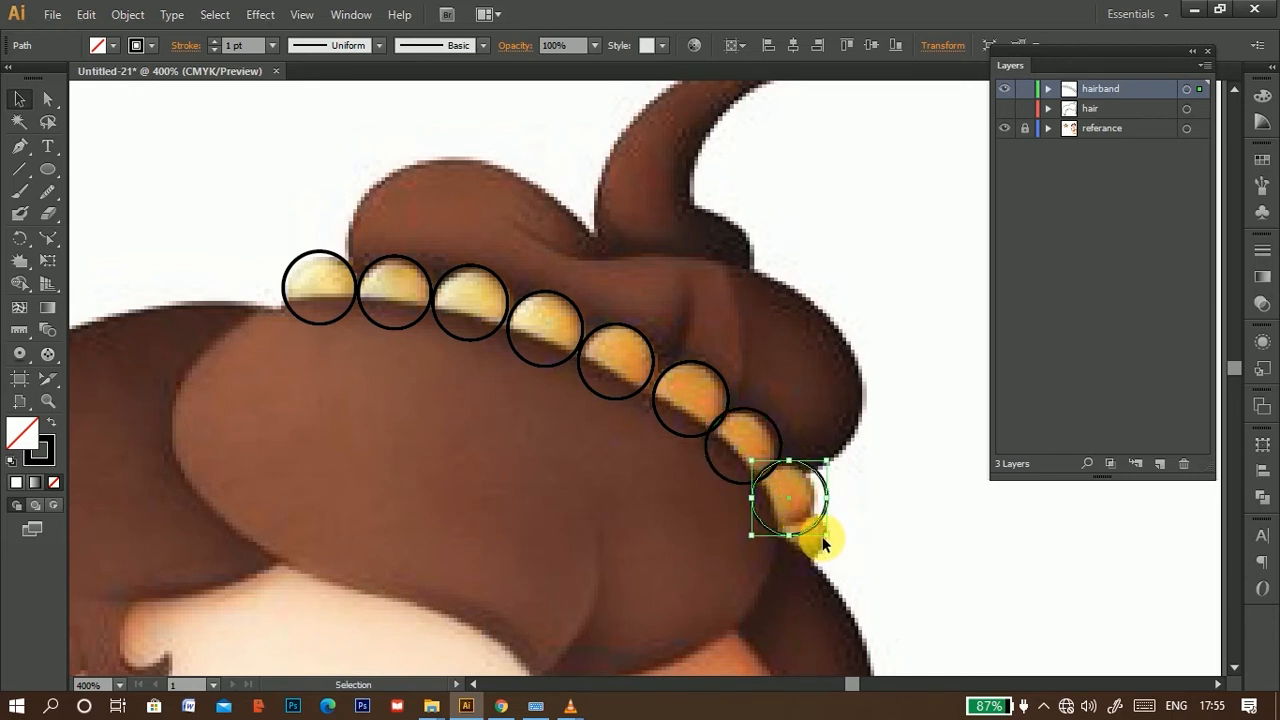
# Step: Shrink and nudge the circle on the eighth bead to fit, and copy it onto the last bead at a smaller size
pyautogui.moveTo(831, 542); pyautogui.dragTo(814, 532)
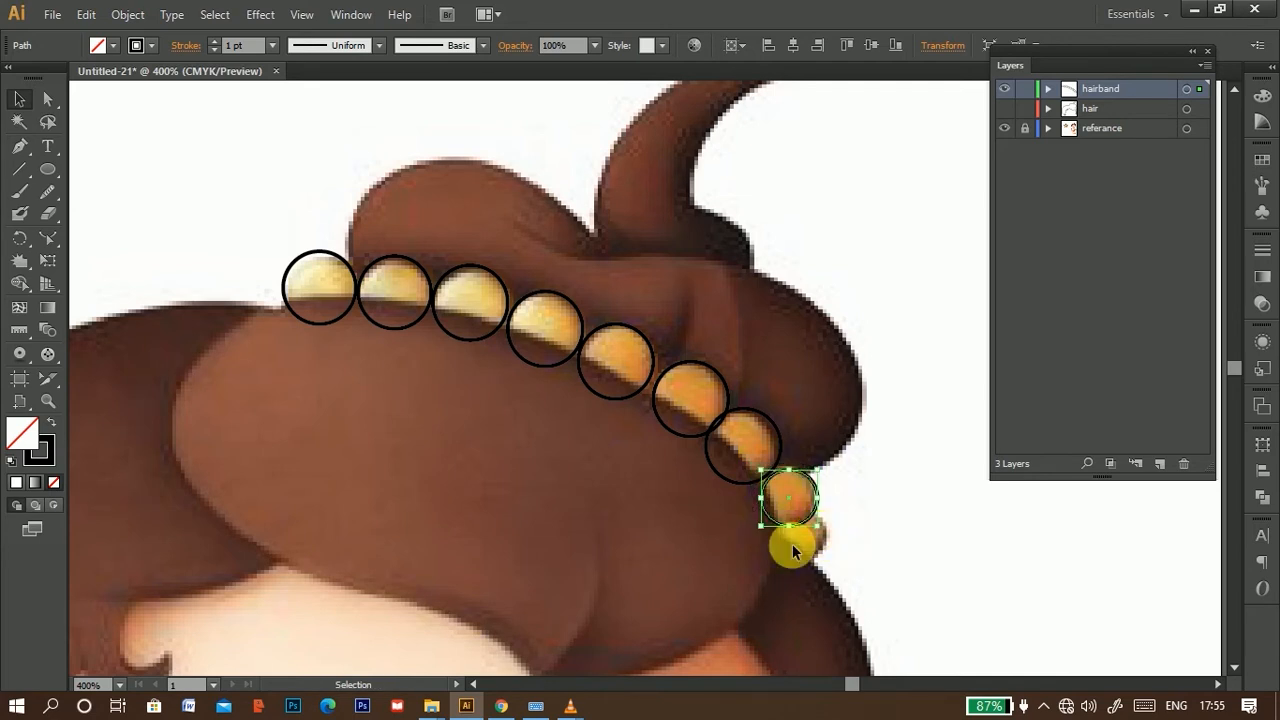
pyautogui.press('Up')
pyautogui.press('Left')
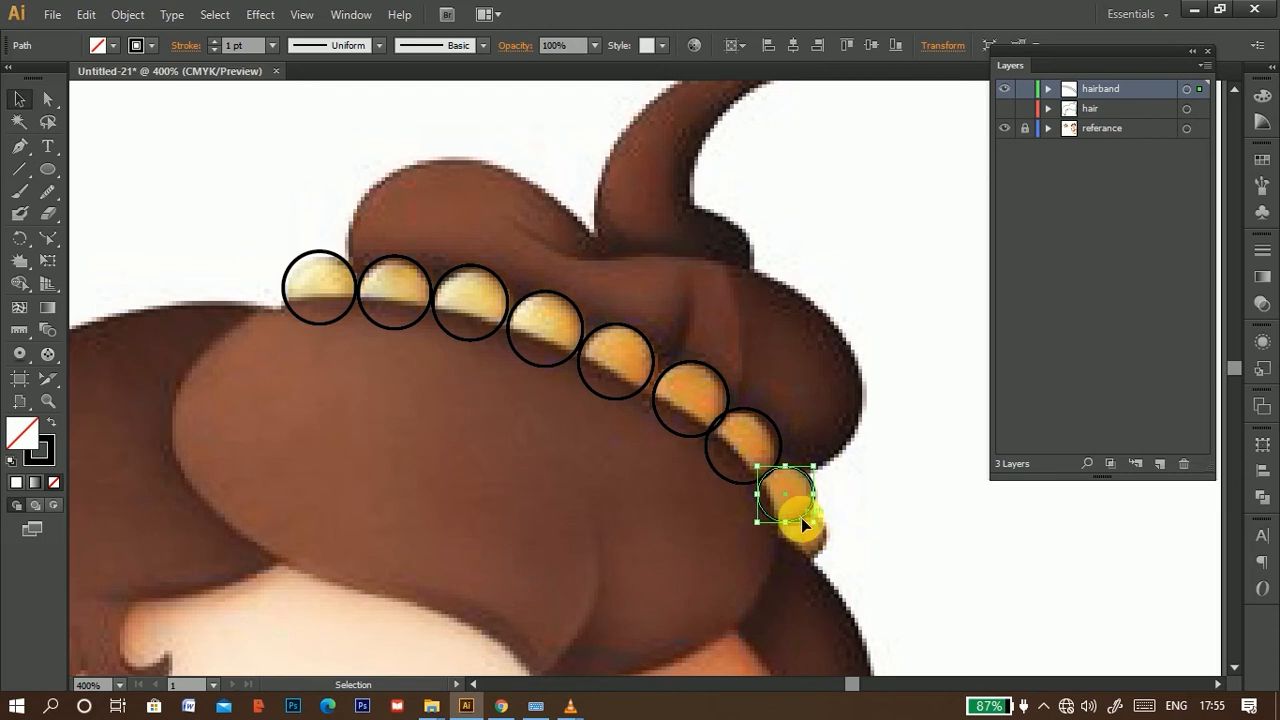
pyautogui.moveTo(801, 517); pyautogui.dragTo(818, 567)
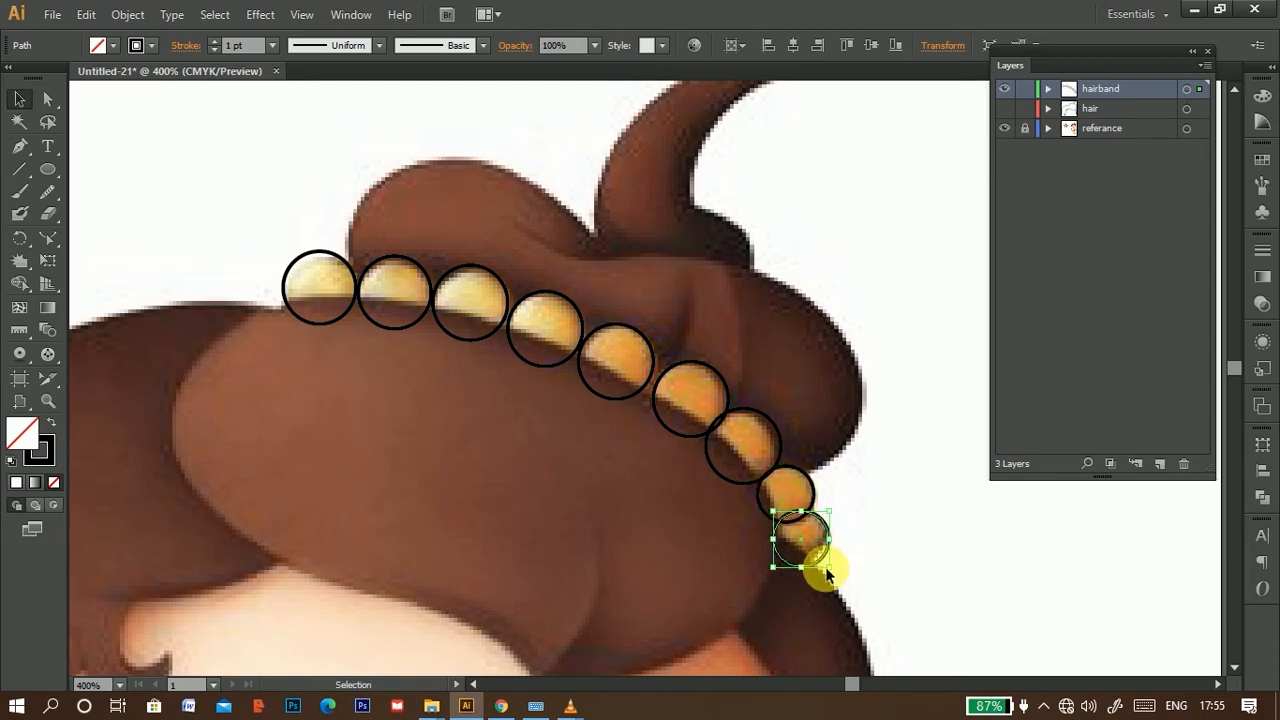
pyautogui.moveTo(831, 572); pyautogui.dragTo(837, 571)
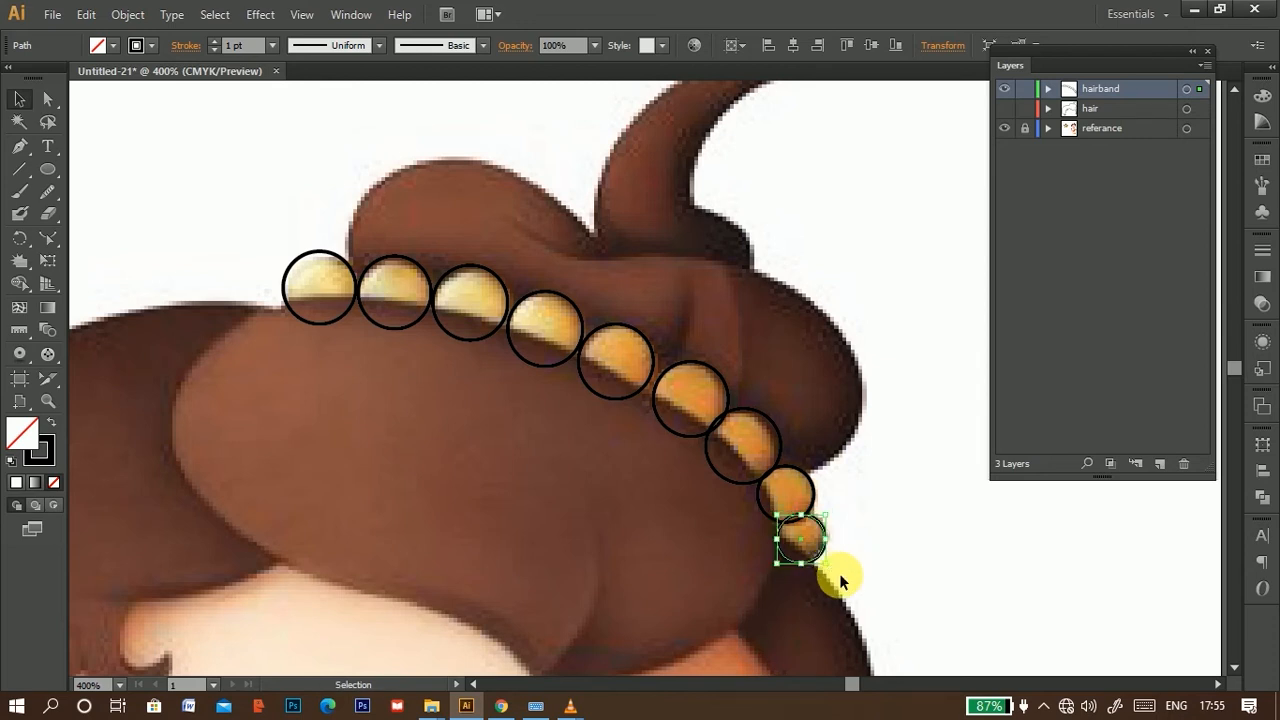
pyautogui.click(870, 516)
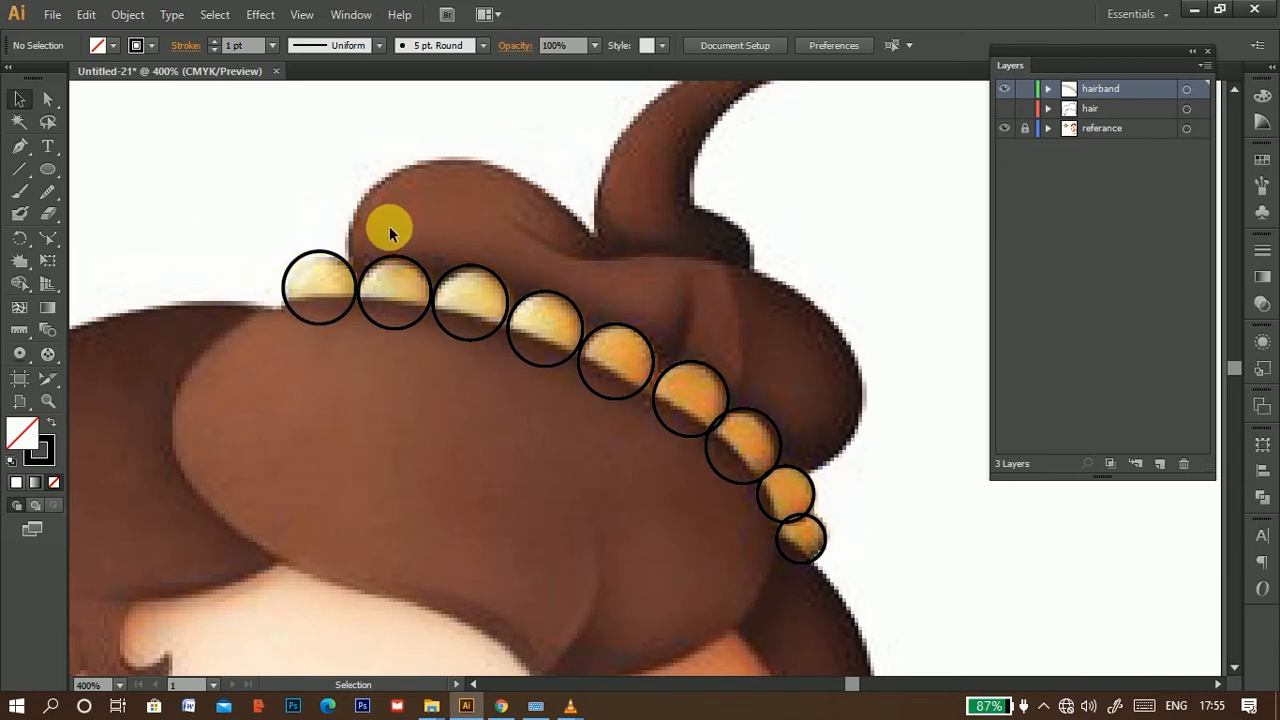
# Step: Check the bead circles on their own by toggling the visibility of the referance and hairband layers
pyautogui.click(1004, 128)
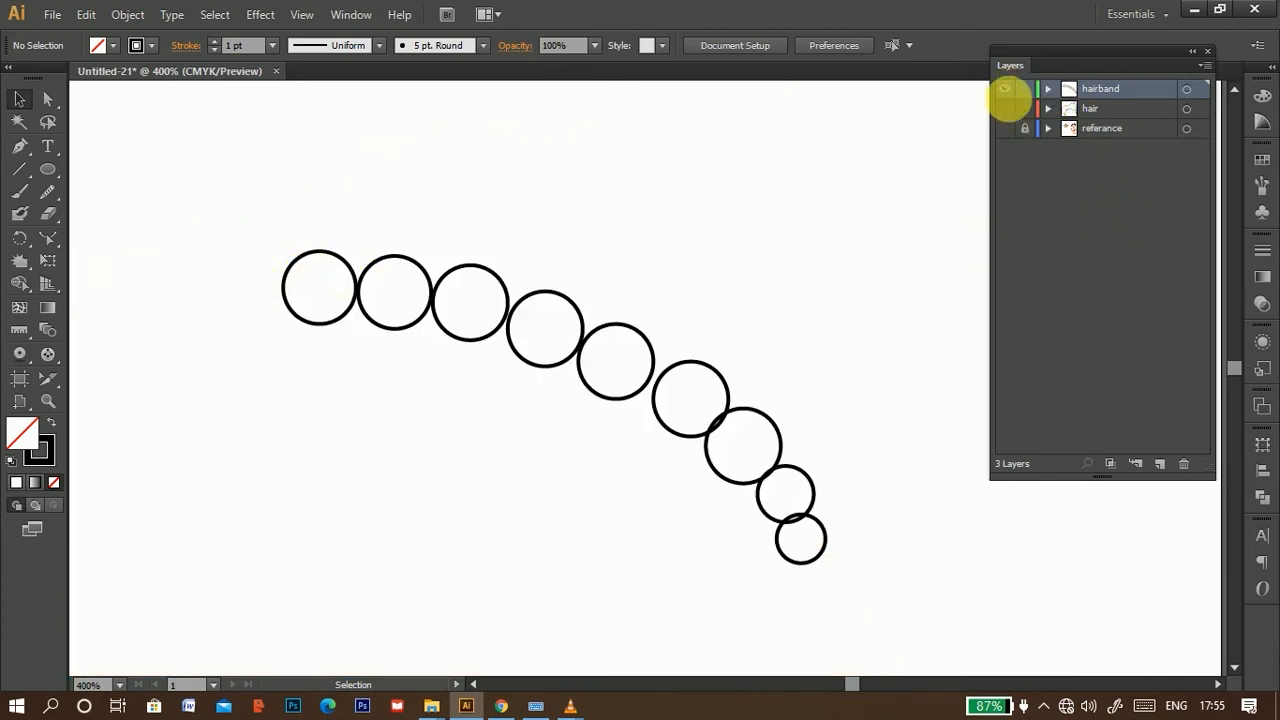
pyautogui.click(1014, 90)
pyautogui.keyDown('ctrl'); pyautogui.click(1014, 90); pyautogui.keyUp('ctrl')
pyautogui.click(1014, 90)
pyautogui.keyDown('ctrl'); pyautogui.click(1014, 90); pyautogui.keyUp('ctrl')
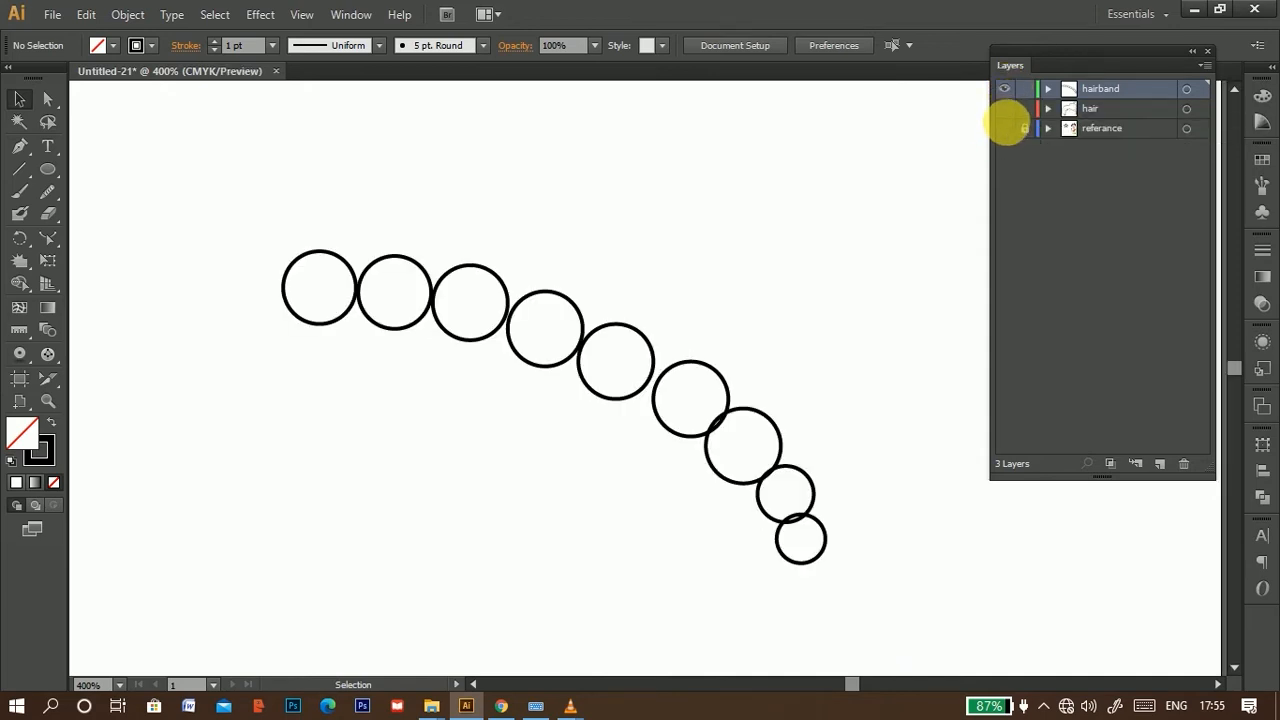
pyautogui.click(1005, 128)
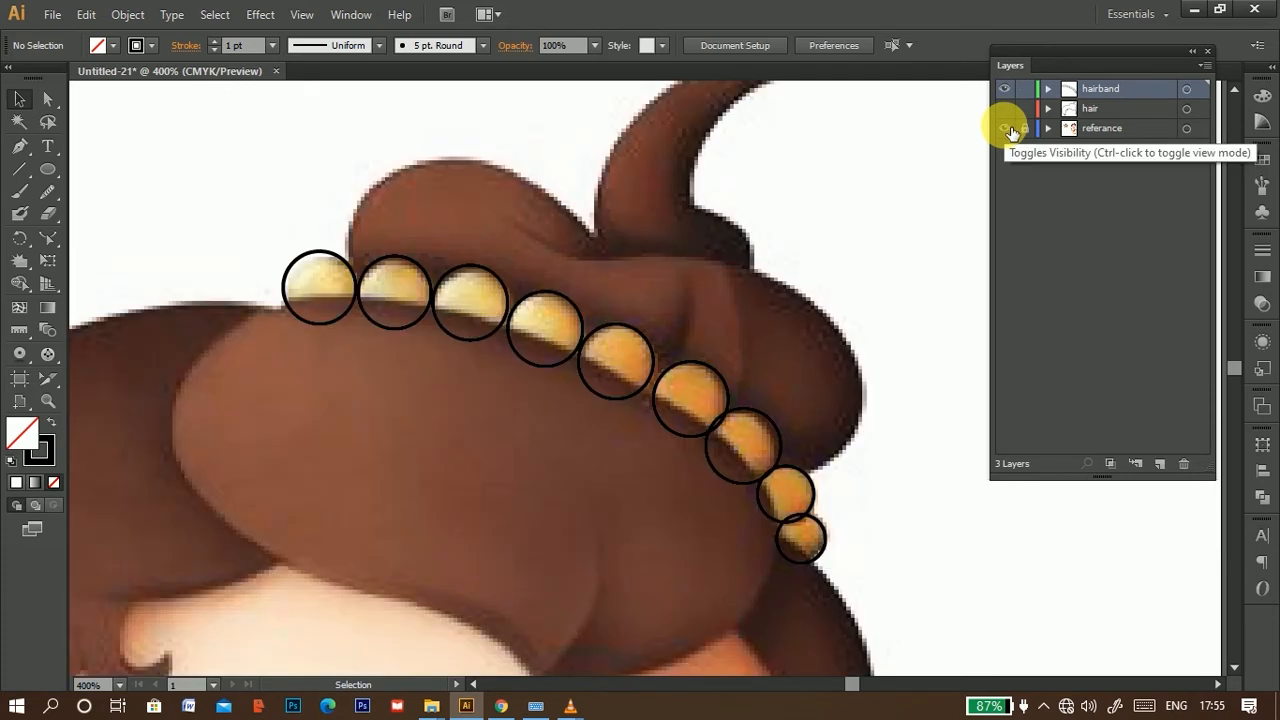
# Step: Hide the hairband layer and add a new layer named Face
pyautogui.click(1004, 89)
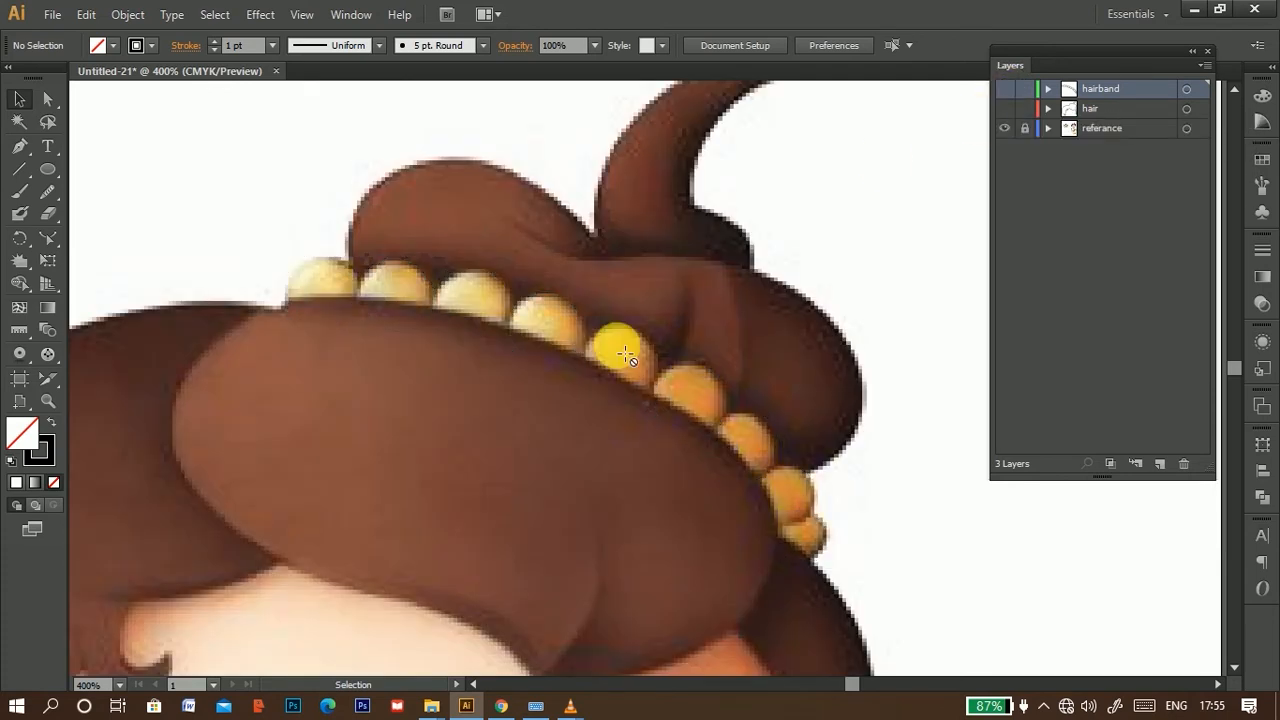
pyautogui.scroll(-2, 694, 372)
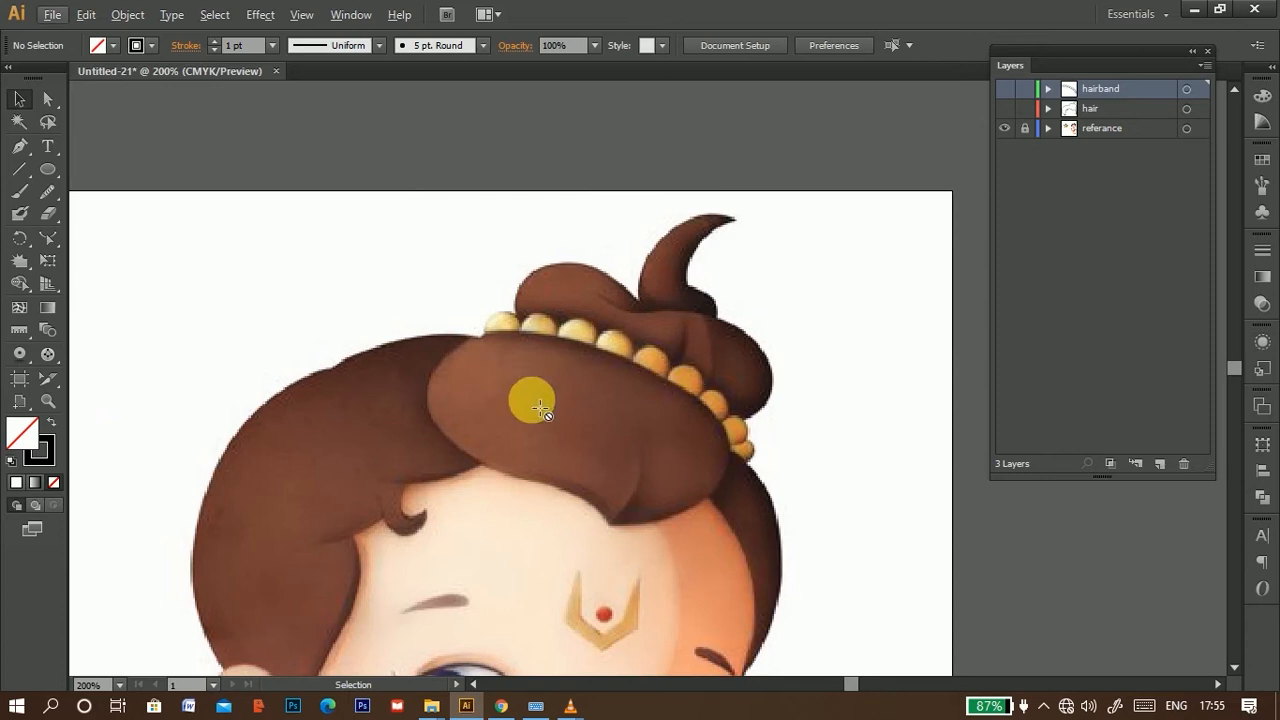
pyautogui.moveTo(520, 400); pyautogui.dragTo(492, 235)
pyautogui.moveTo(526, 402); pyautogui.dragTo(573, 307)
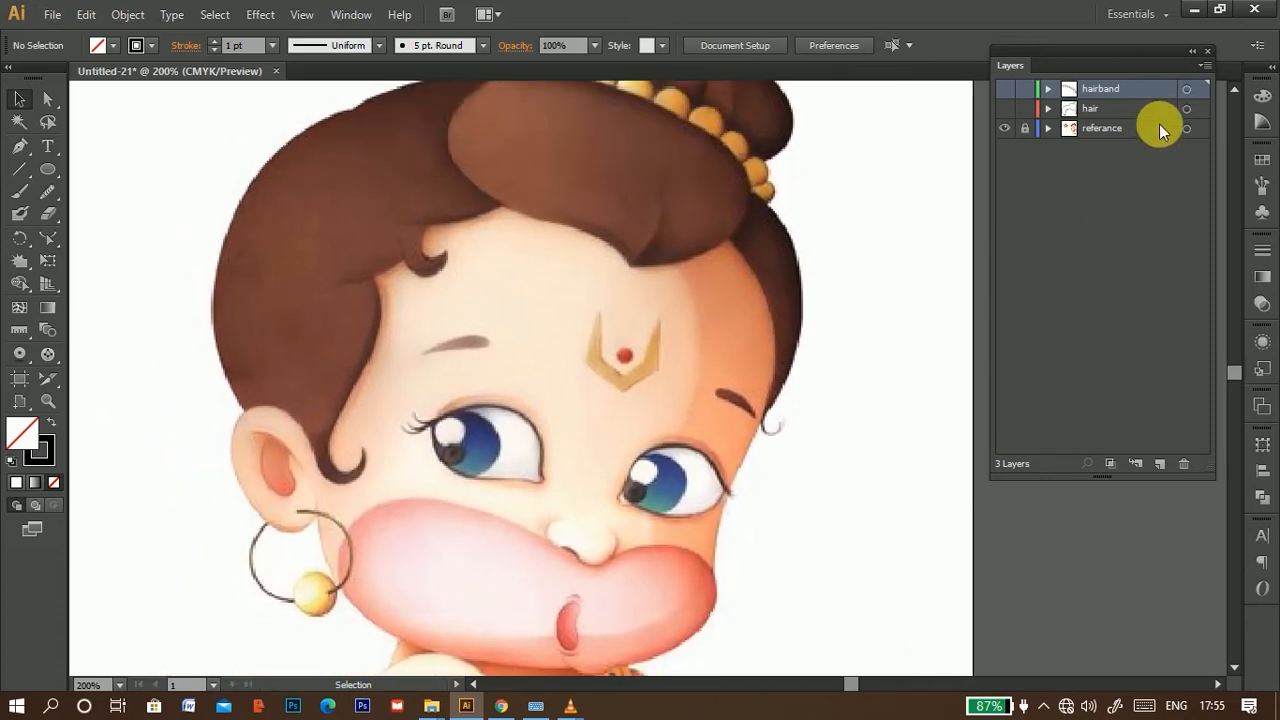
pyautogui.click(1159, 463)
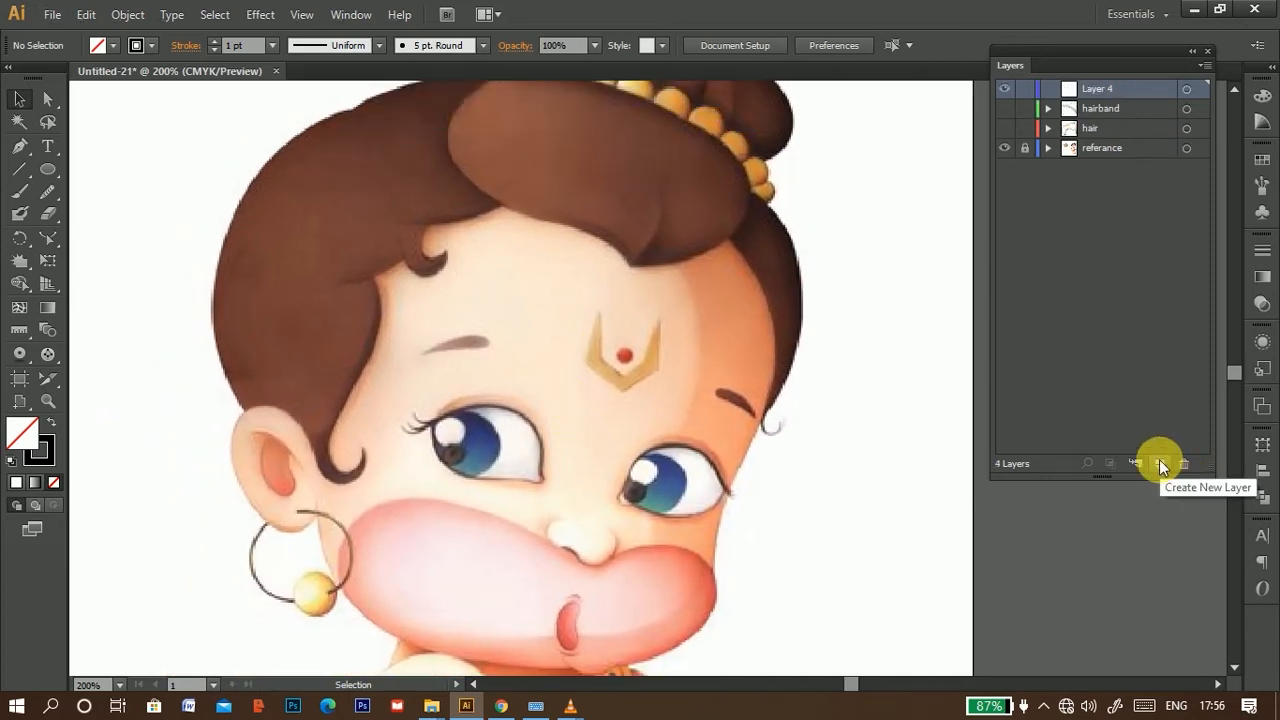
pyautogui.doubleClick(1100, 89)
pyautogui.write('Face')
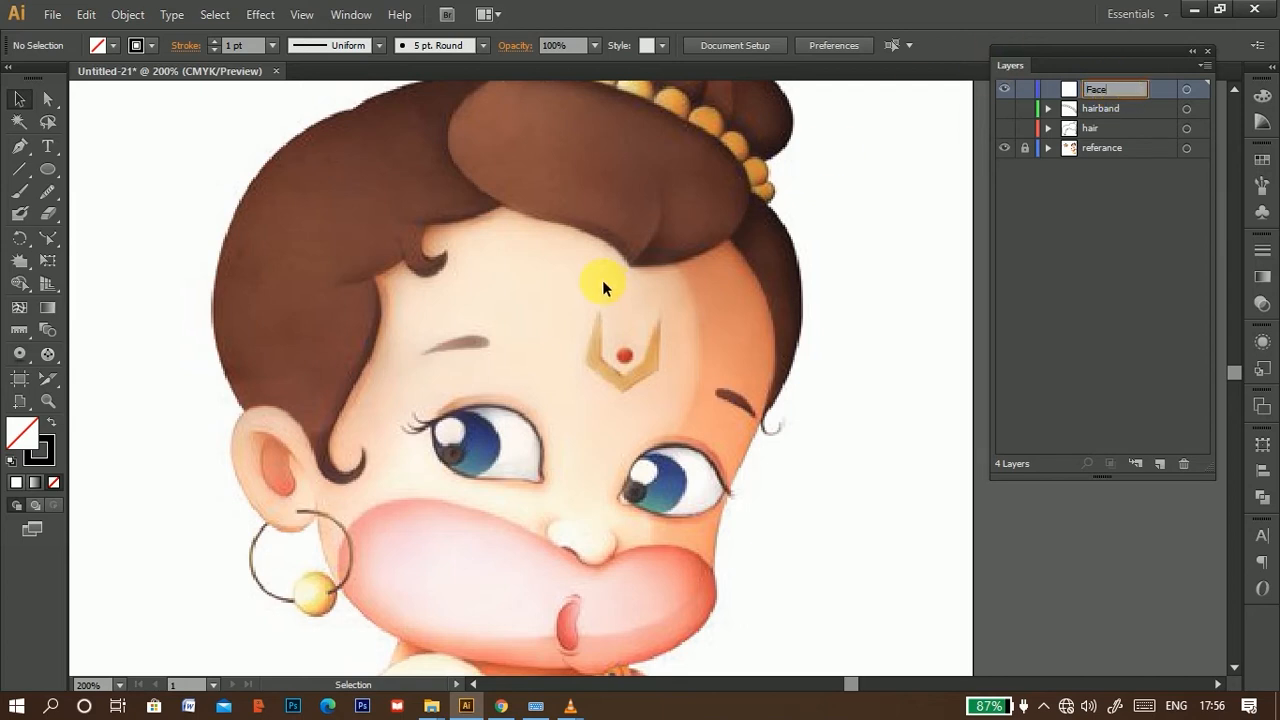
# Step: Start the face outline inside the hair with the Pen tool, tracing around the ear and down the cheek to the mouth area's edge
pyautogui.scroll(-2, 644, 292)
pyautogui.moveTo(656, 341); pyautogui.dragTo(612, 285)
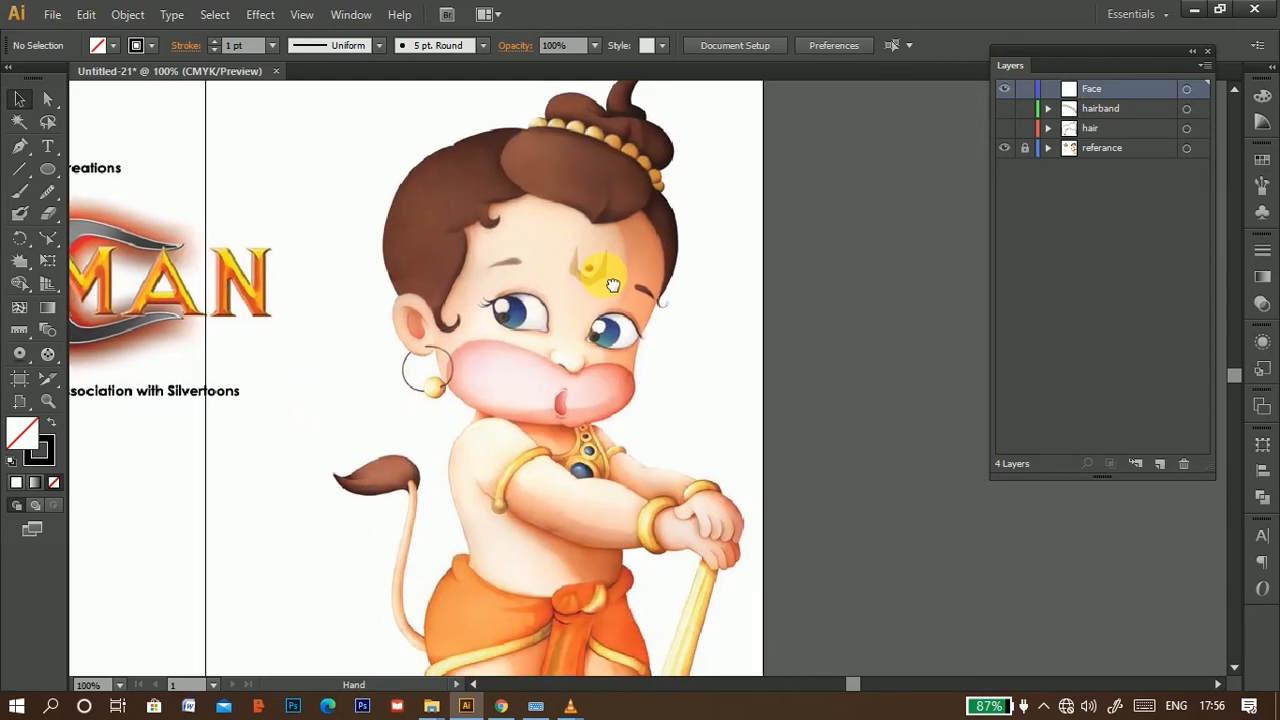
pyautogui.click(19, 146)
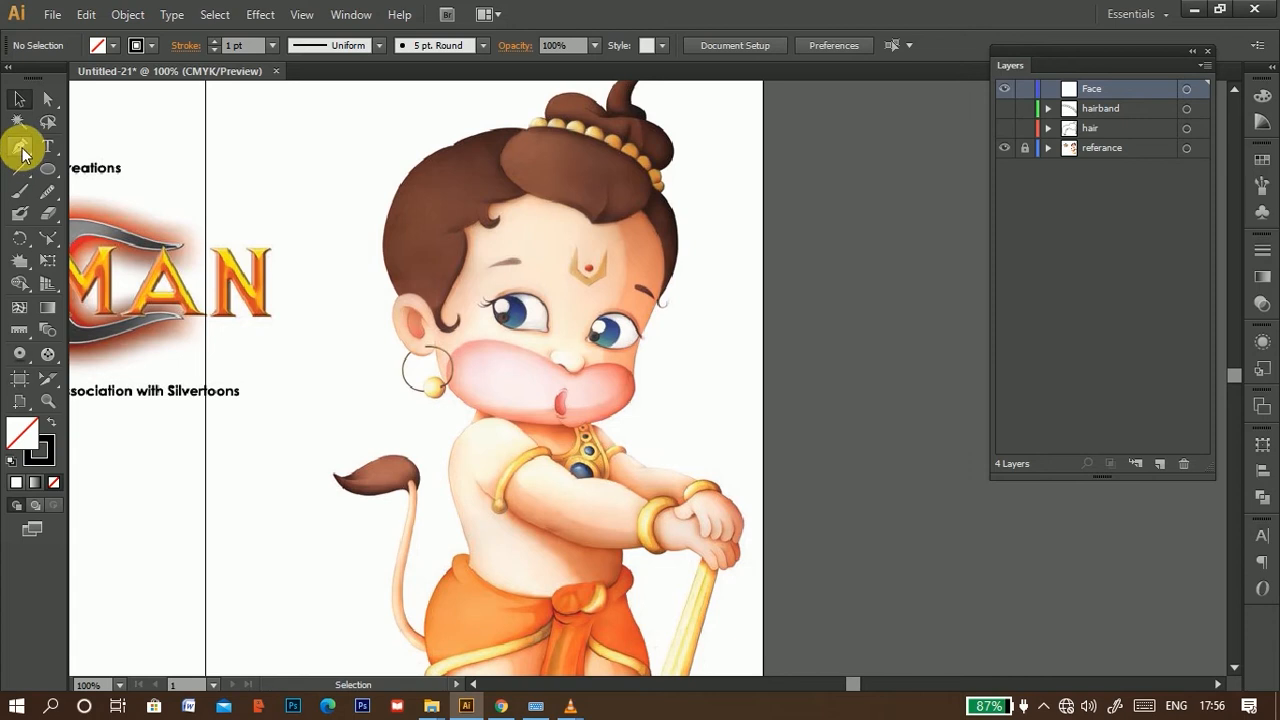
pyautogui.click(455, 178)
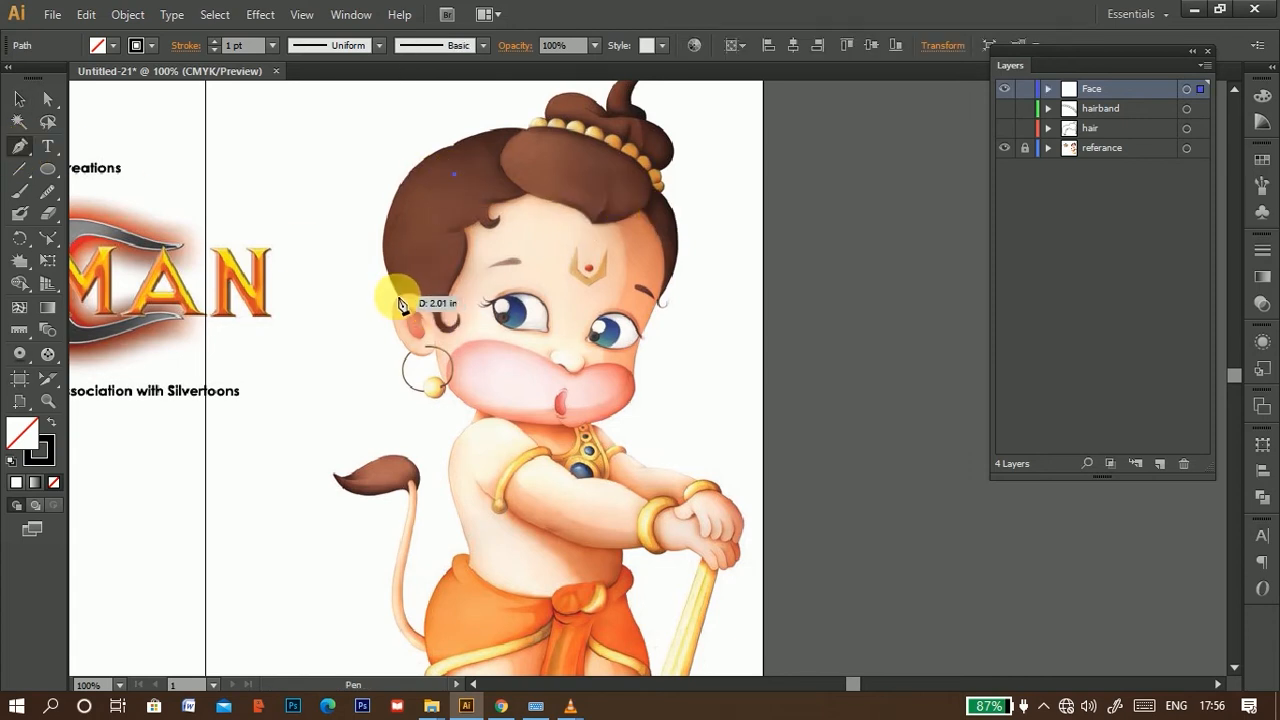
pyautogui.click(401, 301)
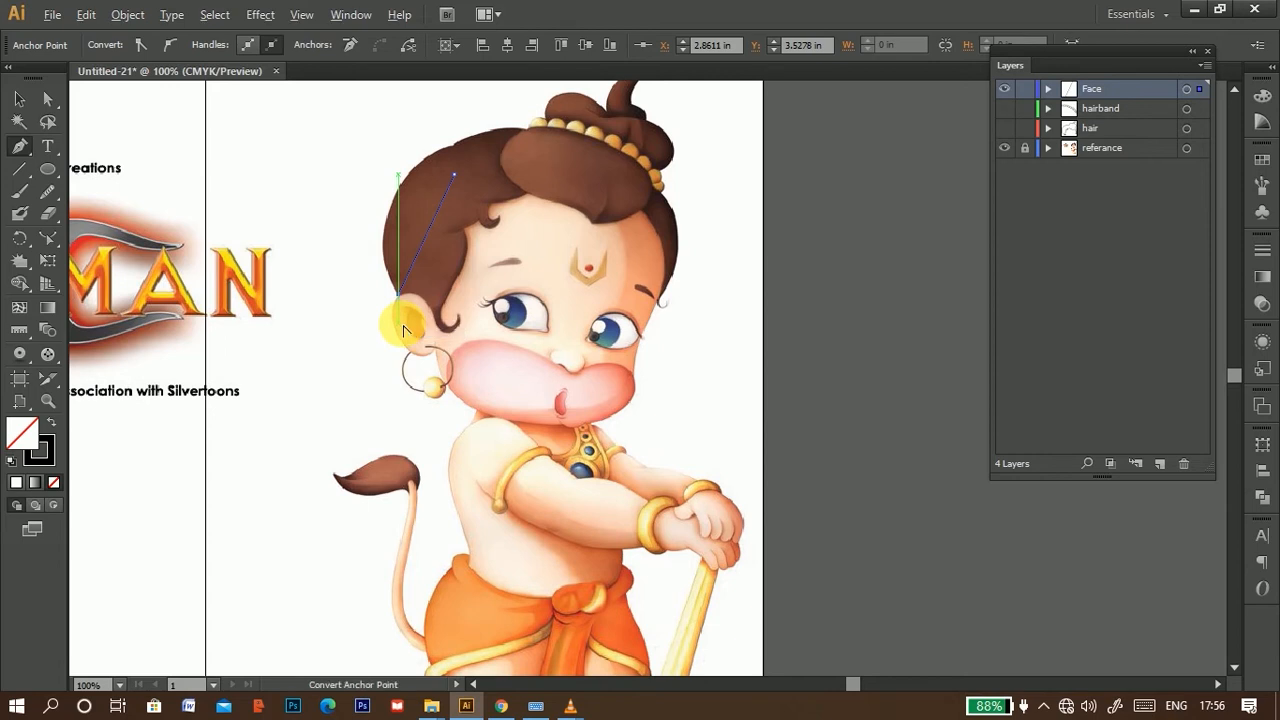
pyautogui.scroll(4, 404, 330)
pyautogui.moveTo(381, 352); pyautogui.dragTo(427, 425)
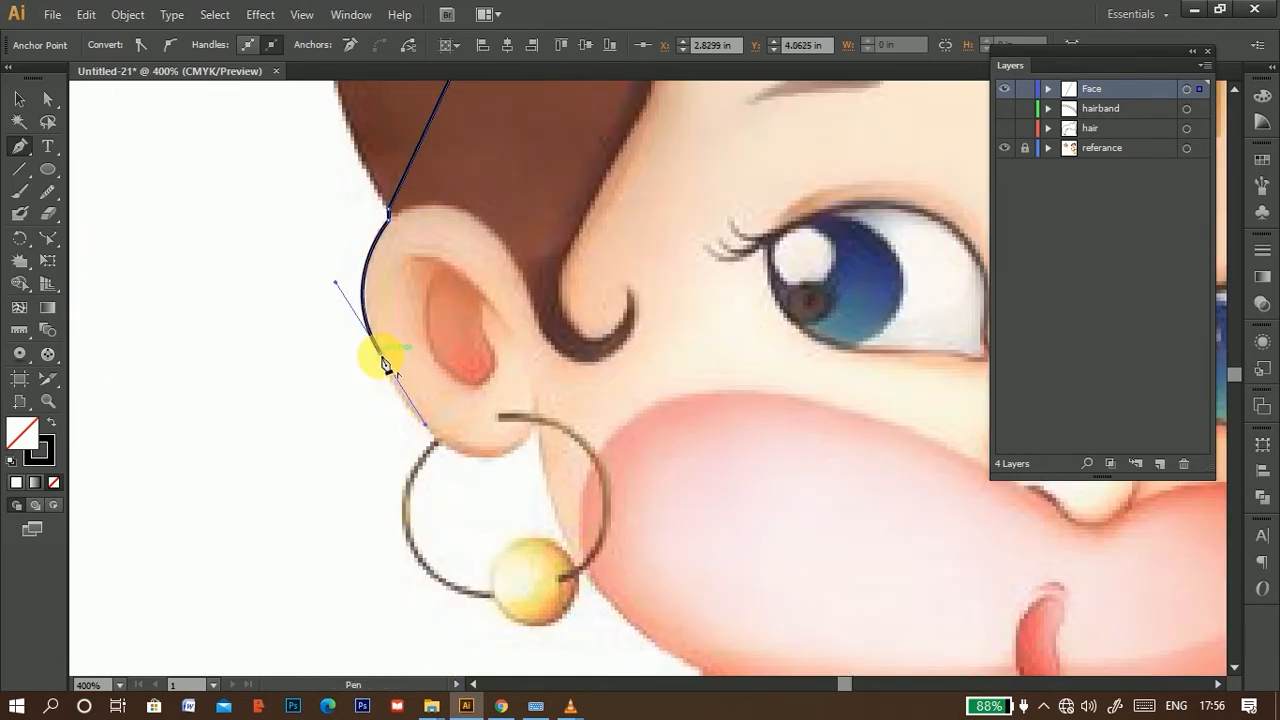
pyautogui.moveTo(488, 456); pyautogui.dragTo(539, 353)
pyautogui.click(488, 456)
pyautogui.click(537, 403)
pyautogui.moveTo(637, 526); pyautogui.dragTo(595, 257)
pyautogui.moveTo(586, 352); pyautogui.dragTo(435, 362)
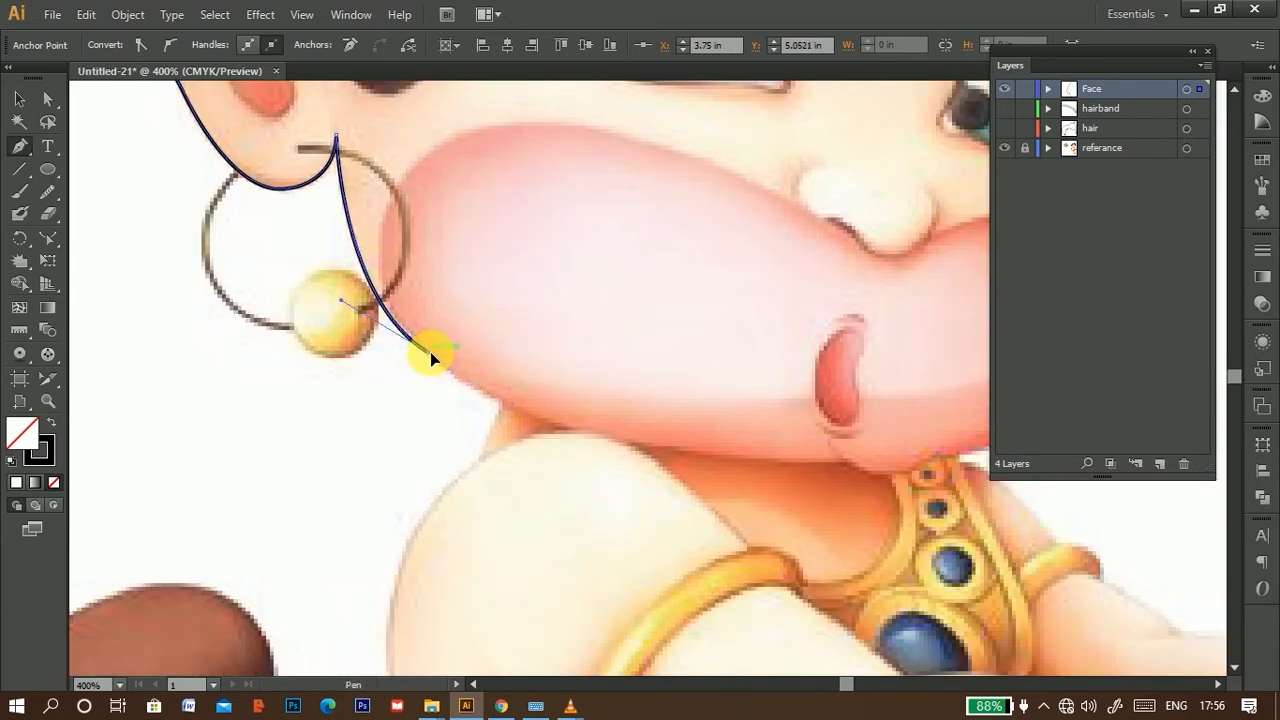
# Step: Continue the face outline straight across the pink mouth area and up the far cheek to the hairline above the far eye
pyautogui.moveTo(635, 358); pyautogui.dragTo(281, 418)
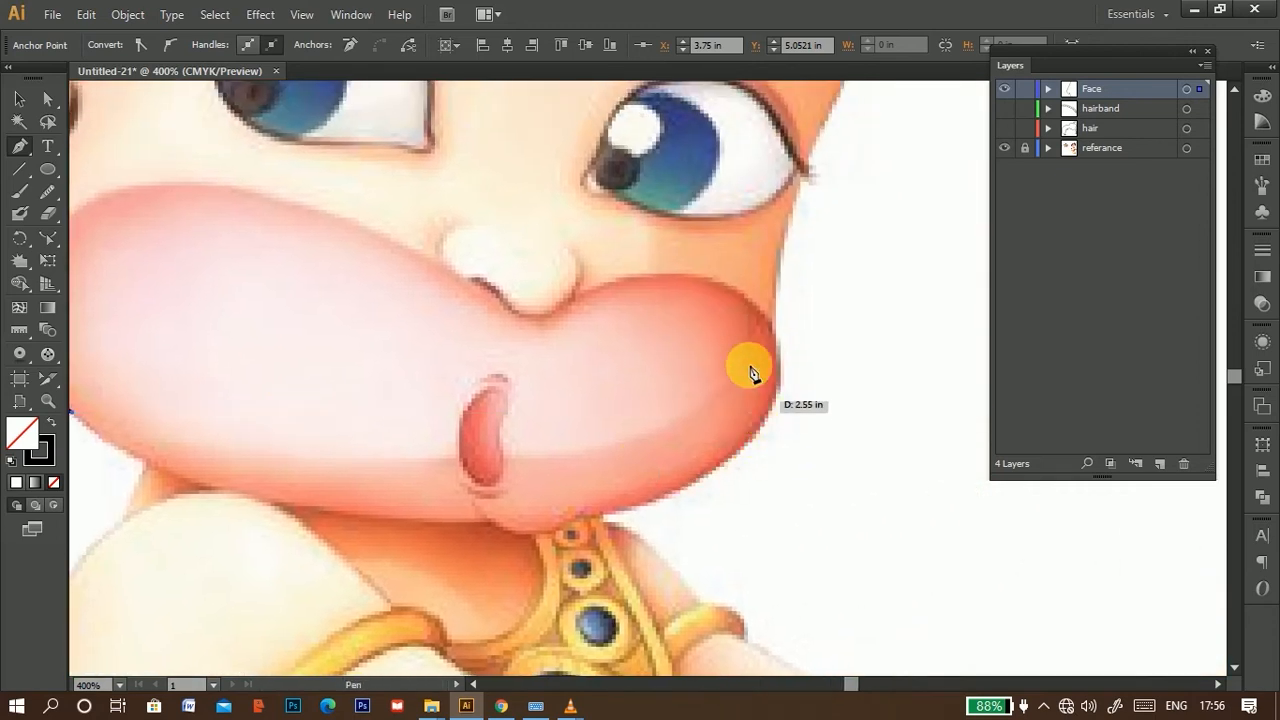
pyautogui.click(773, 338)
pyautogui.moveTo(829, 297); pyautogui.dragTo(683, 538)
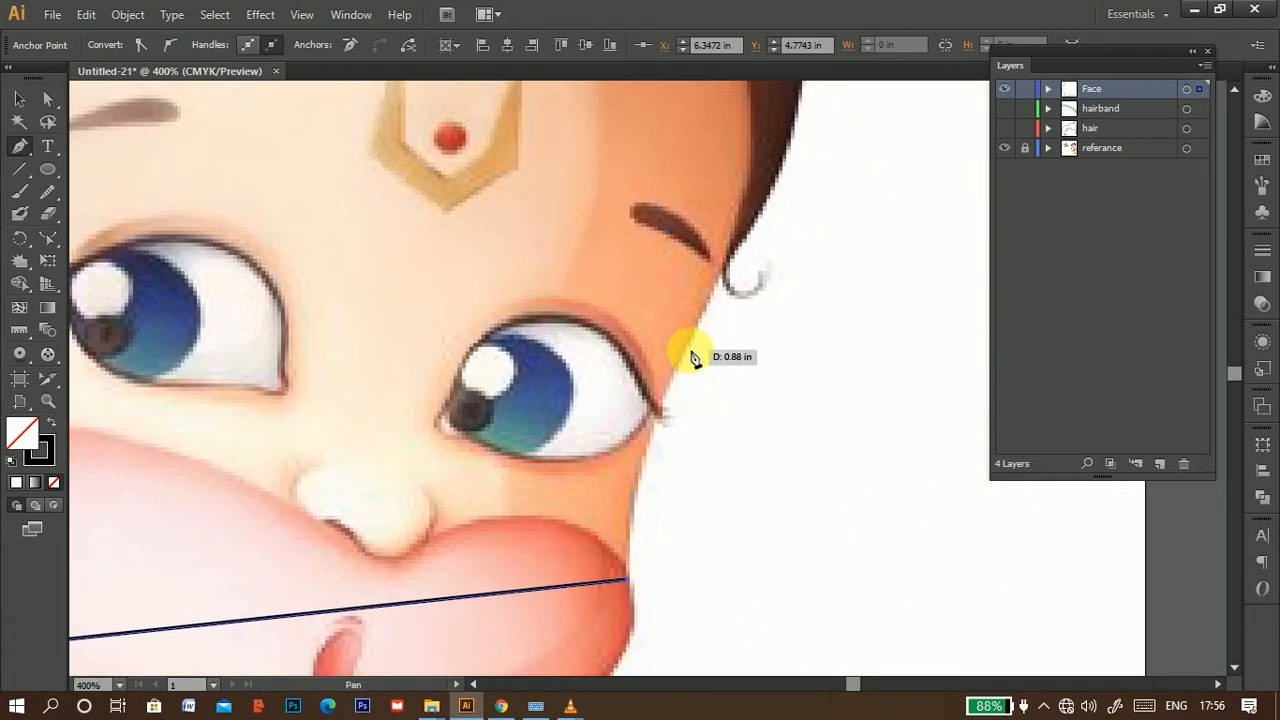
pyautogui.moveTo(684, 355); pyautogui.dragTo(725, 286)
pyautogui.click(684, 355)
pyautogui.moveTo(798, 272); pyautogui.dragTo(693, 467)
pyautogui.moveTo(647, 421); pyautogui.dragTo(677, 385)
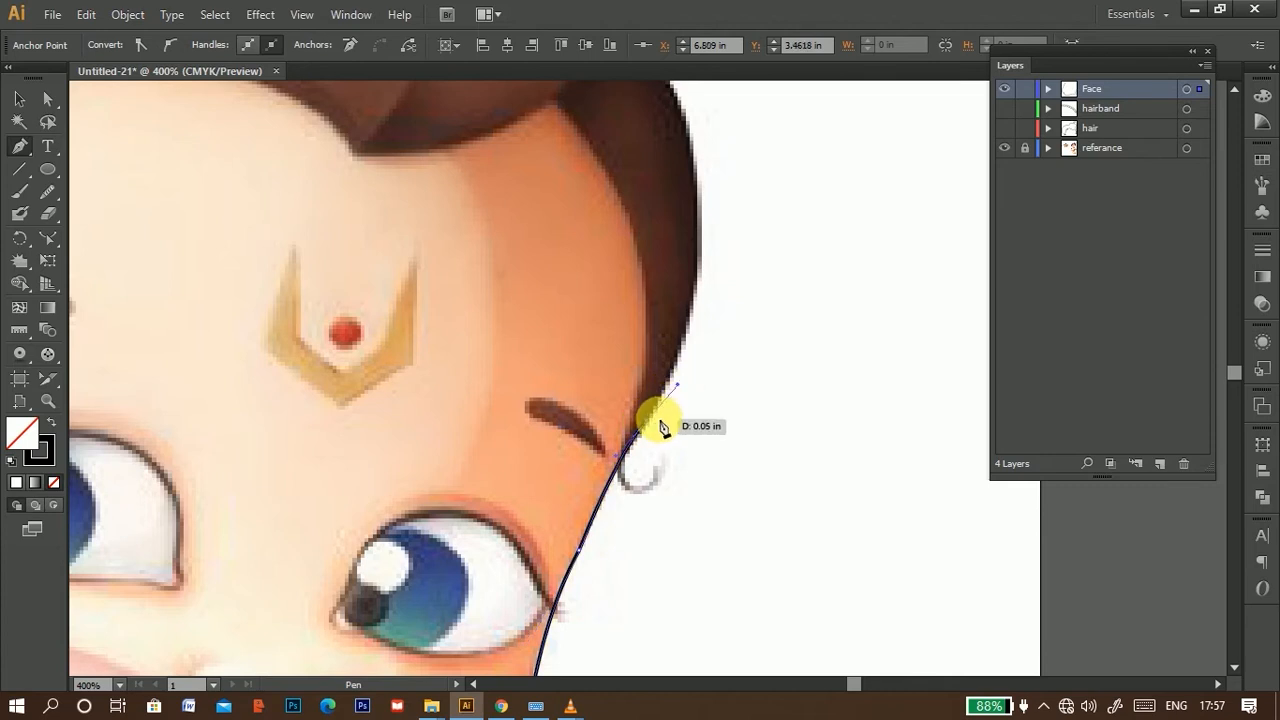
# Step: Close the face outline with straight segments running through the hair back to the starting point
pyautogui.click(663, 217)
pyautogui.moveTo(686, 242); pyautogui.dragTo(830, 560)
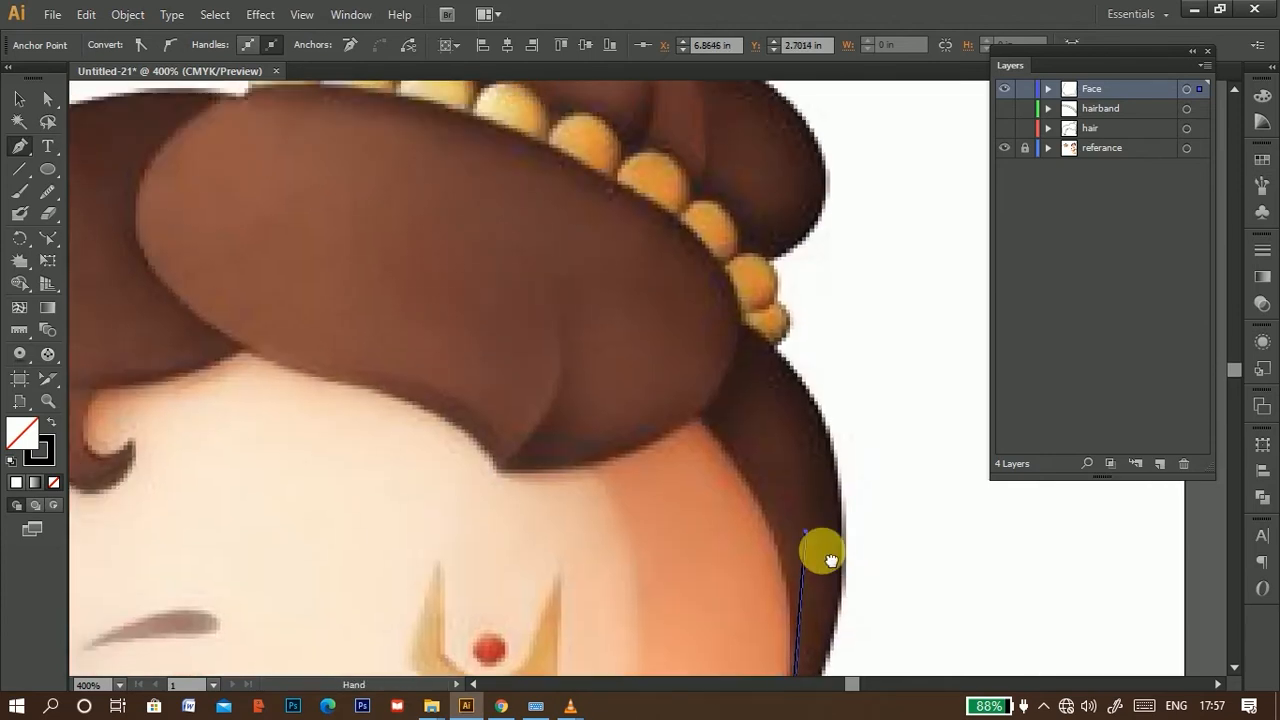
pyautogui.click(753, 392)
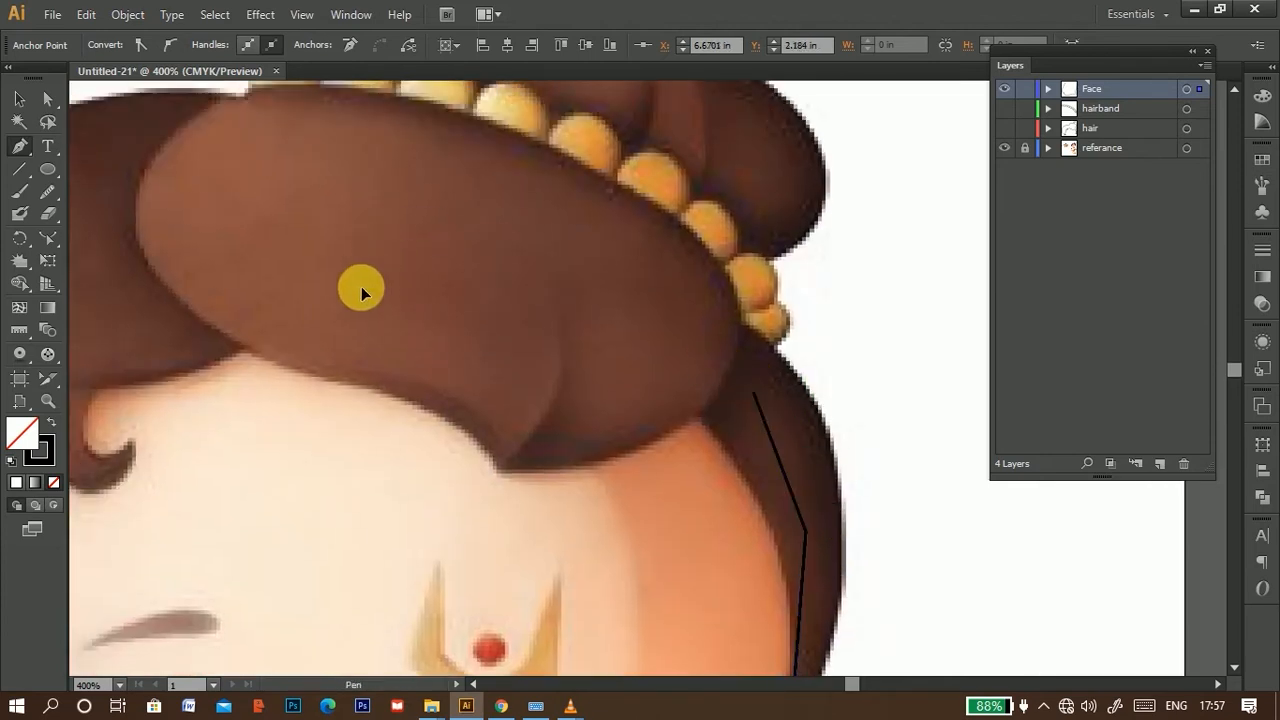
pyautogui.click(376, 207)
pyautogui.moveTo(364, 292); pyautogui.dragTo(606, 428)
pyautogui.moveTo(450, 417); pyautogui.dragTo(561, 370)
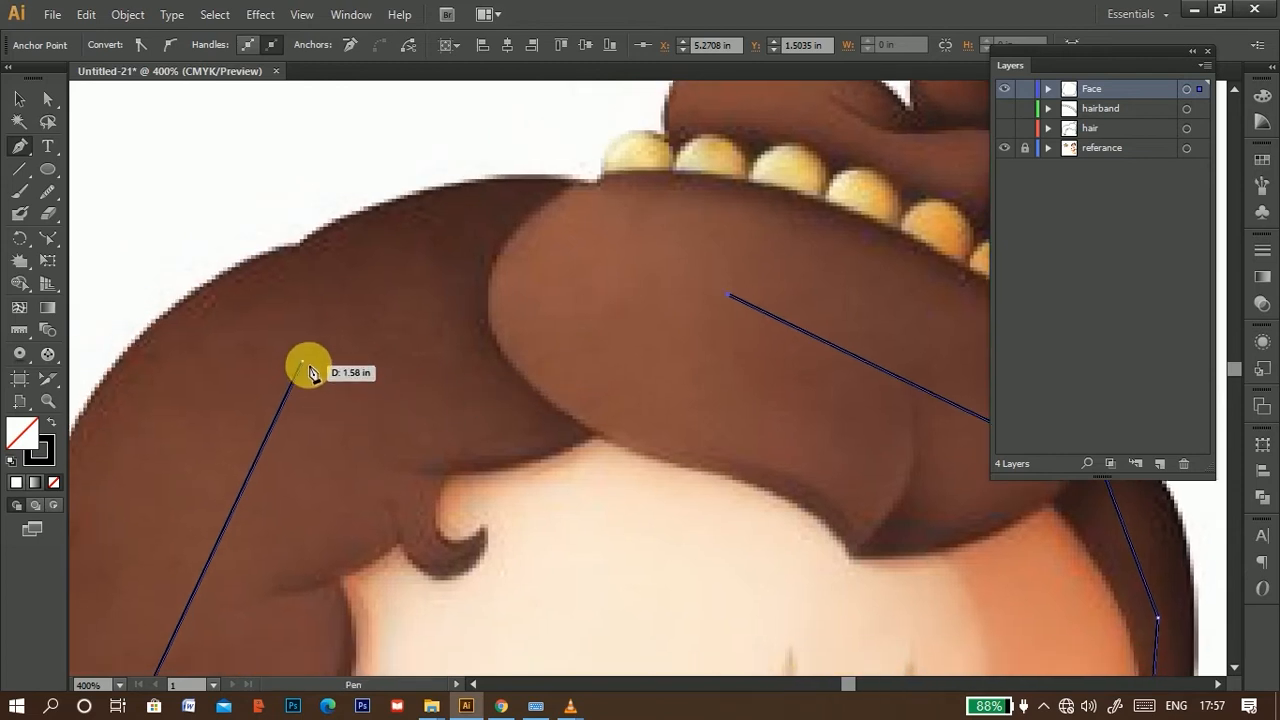
pyautogui.click(303, 362)
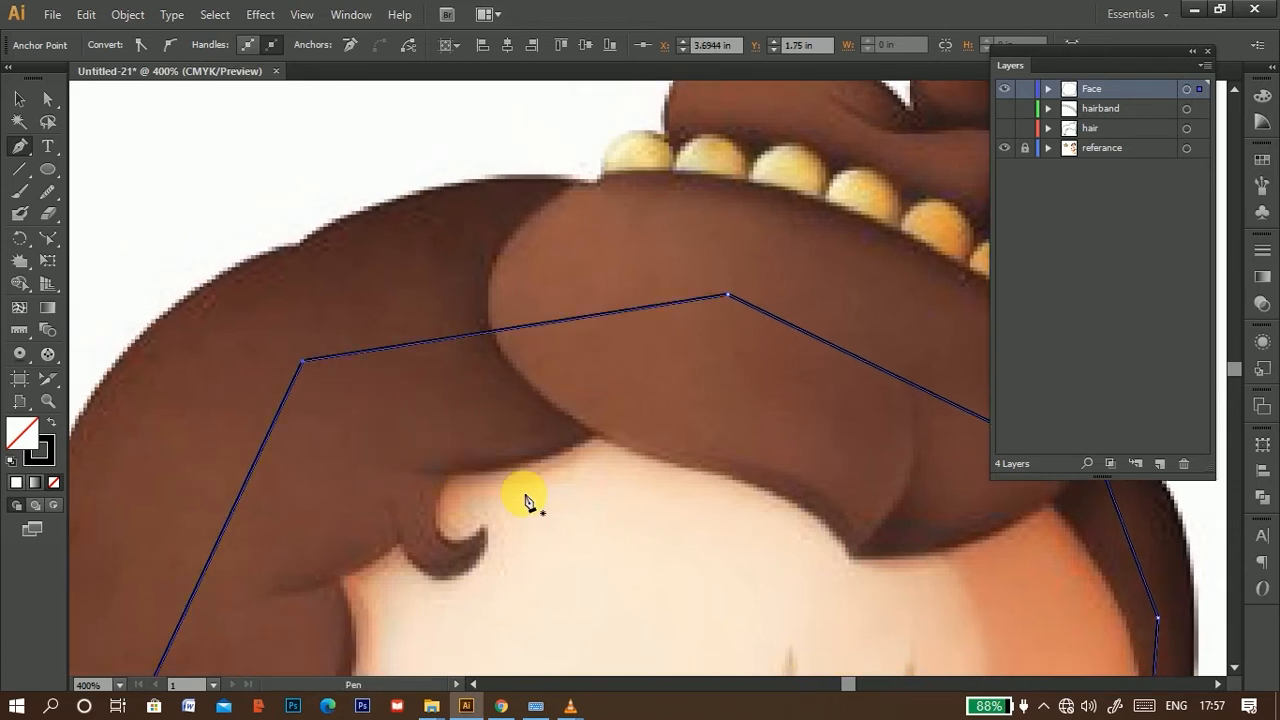
# Step: Hide the referance layer to check the closed face outline on its own
pyautogui.scroll(-3, 527, 500)
pyautogui.moveTo(660, 495); pyautogui.dragTo(643, 277)
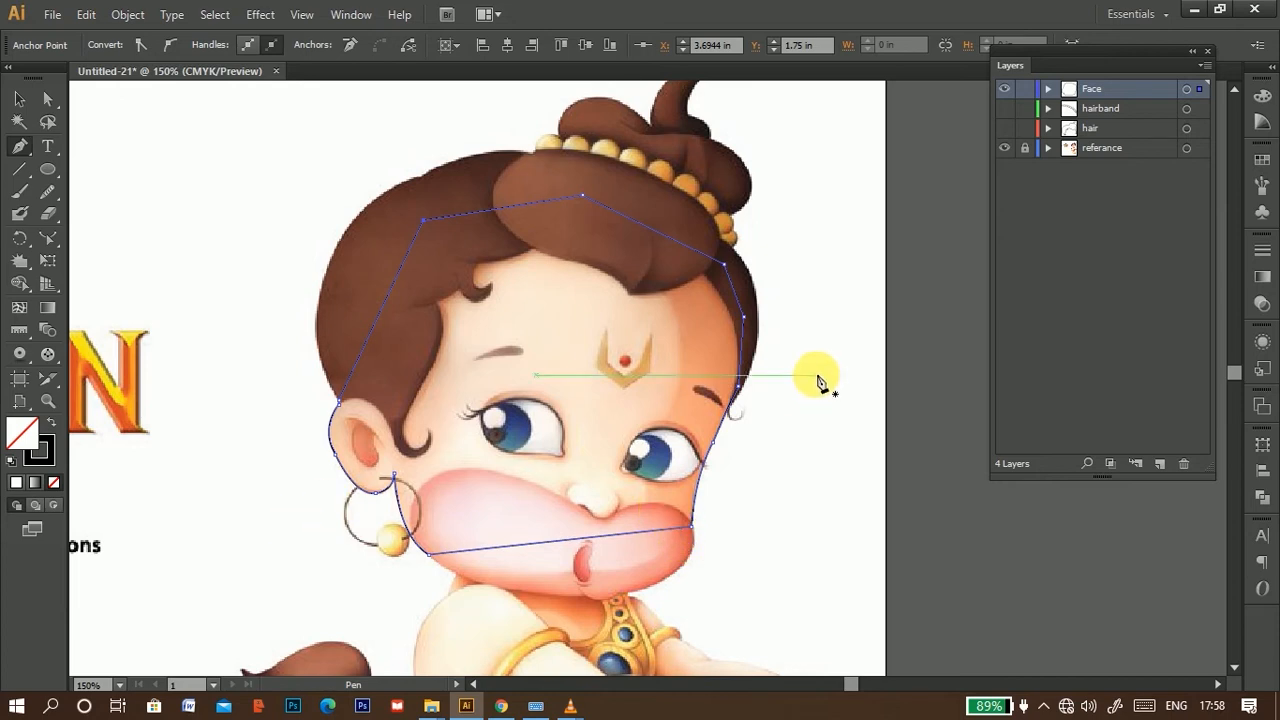
pyautogui.moveTo(688, 339); pyautogui.dragTo(568, 373)
pyautogui.click(1005, 148)
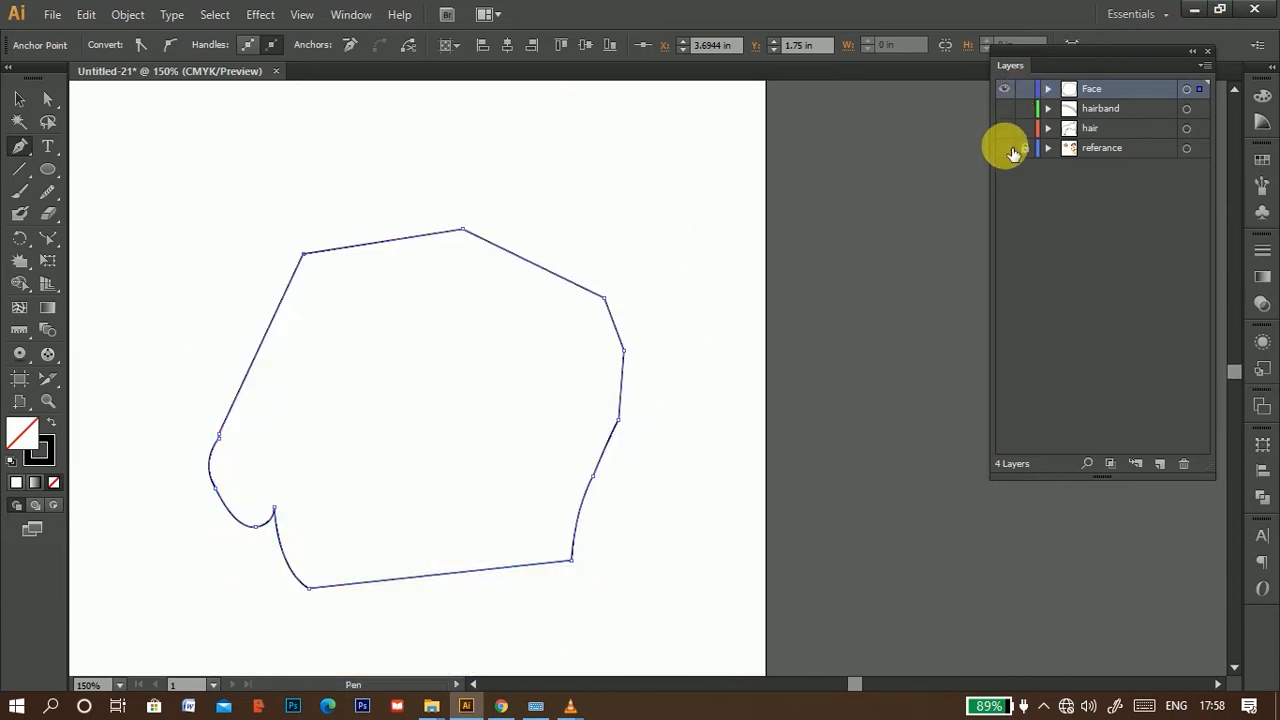
# Step: Hide the Face layer, show the referance layer again and add a new layer named eyebrows
pyautogui.click(1005, 89)
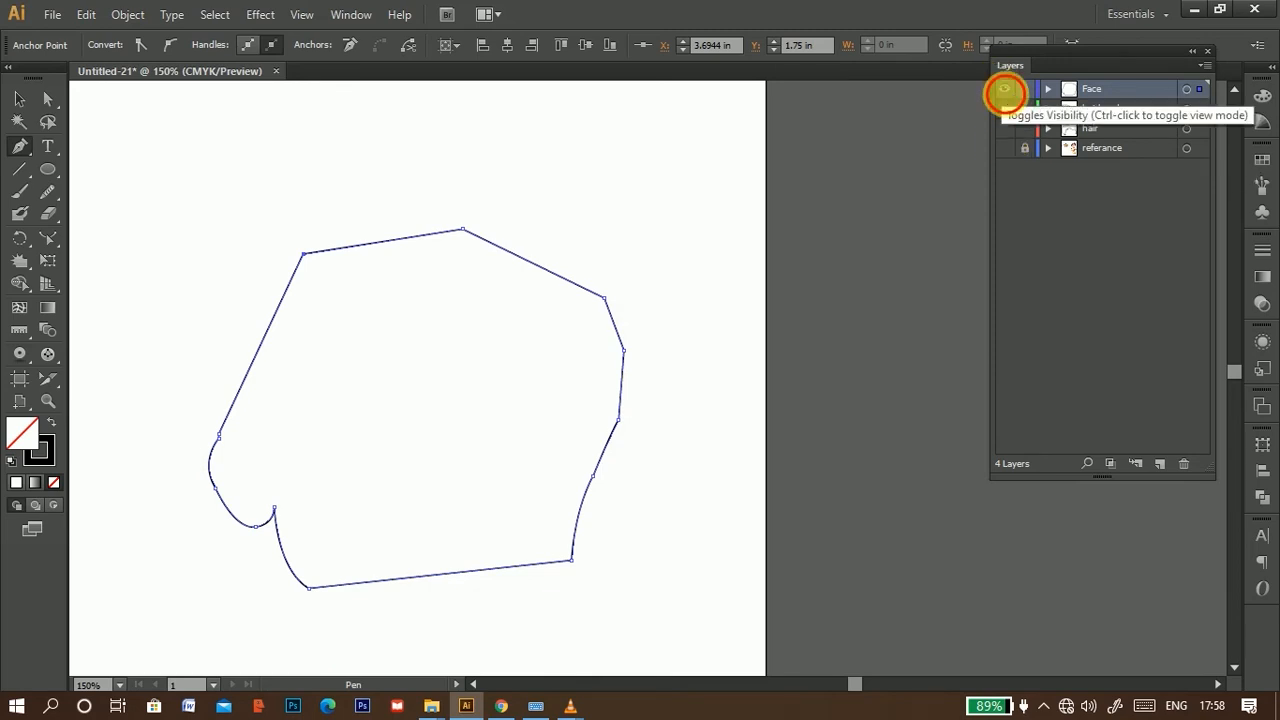
pyautogui.click(1005, 148)
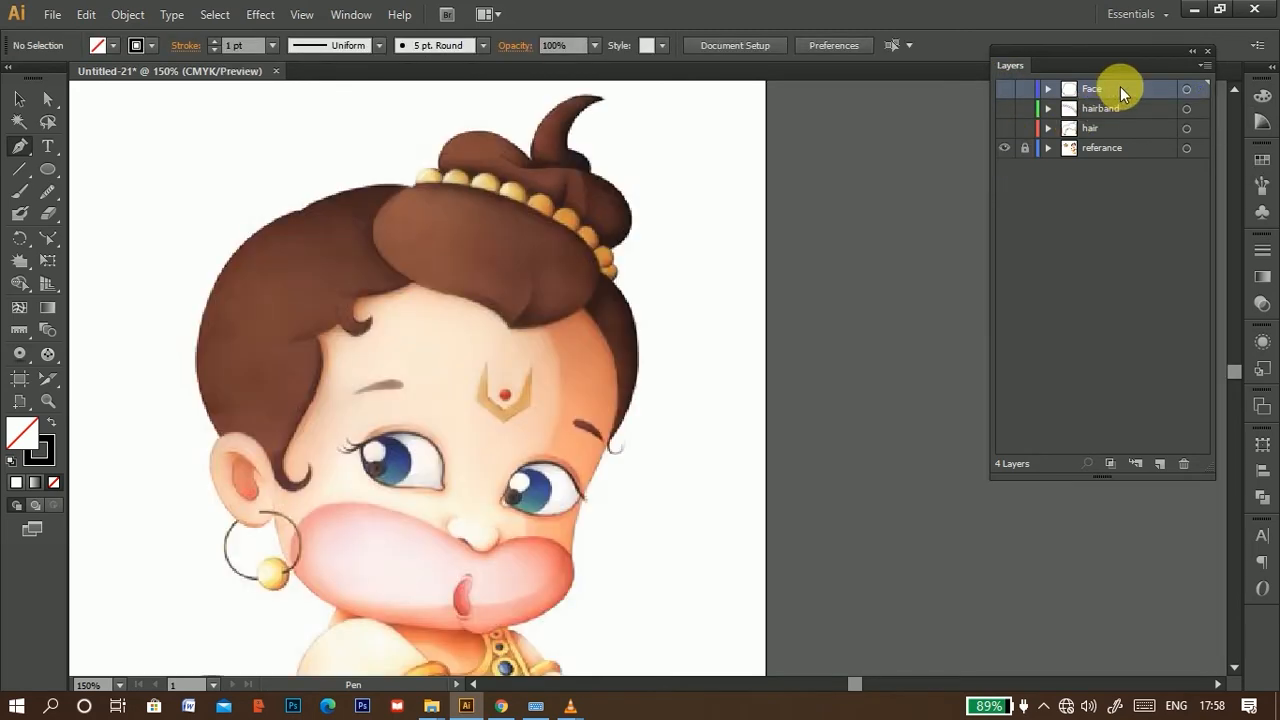
pyautogui.click(1158, 466)
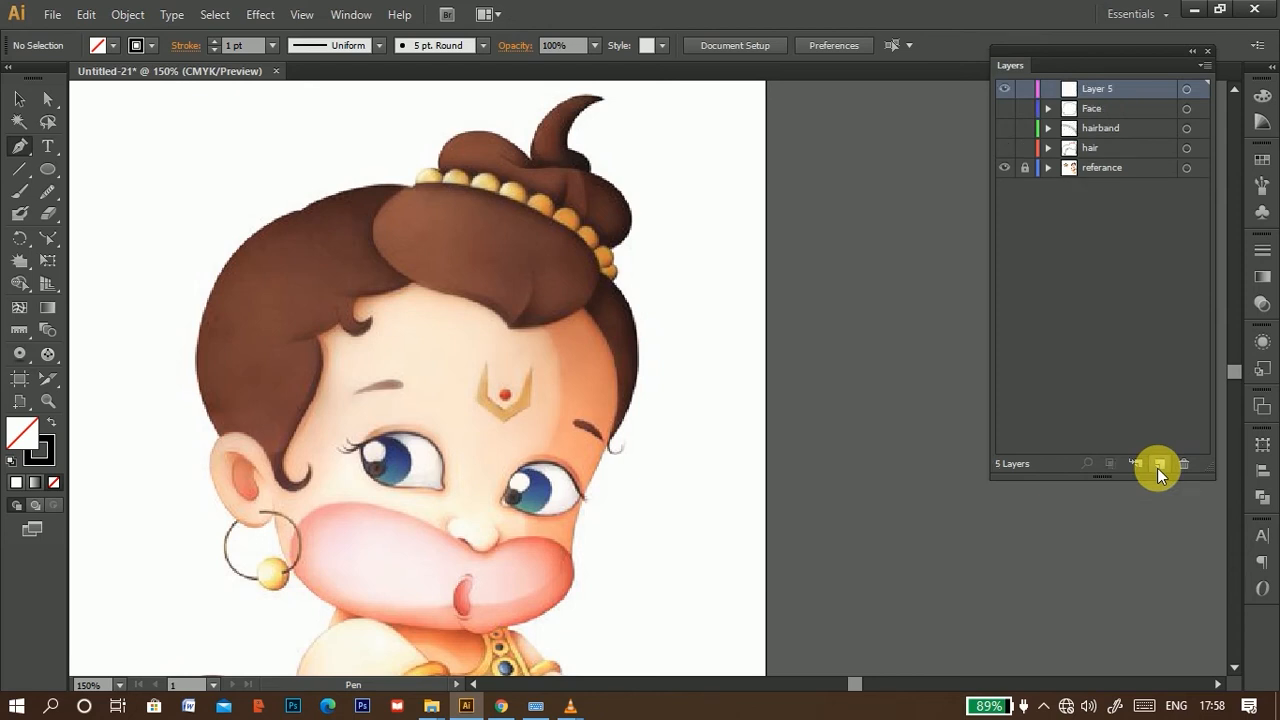
pyautogui.doubleClick(1100, 92)
pyautogui.write('eyebrows')
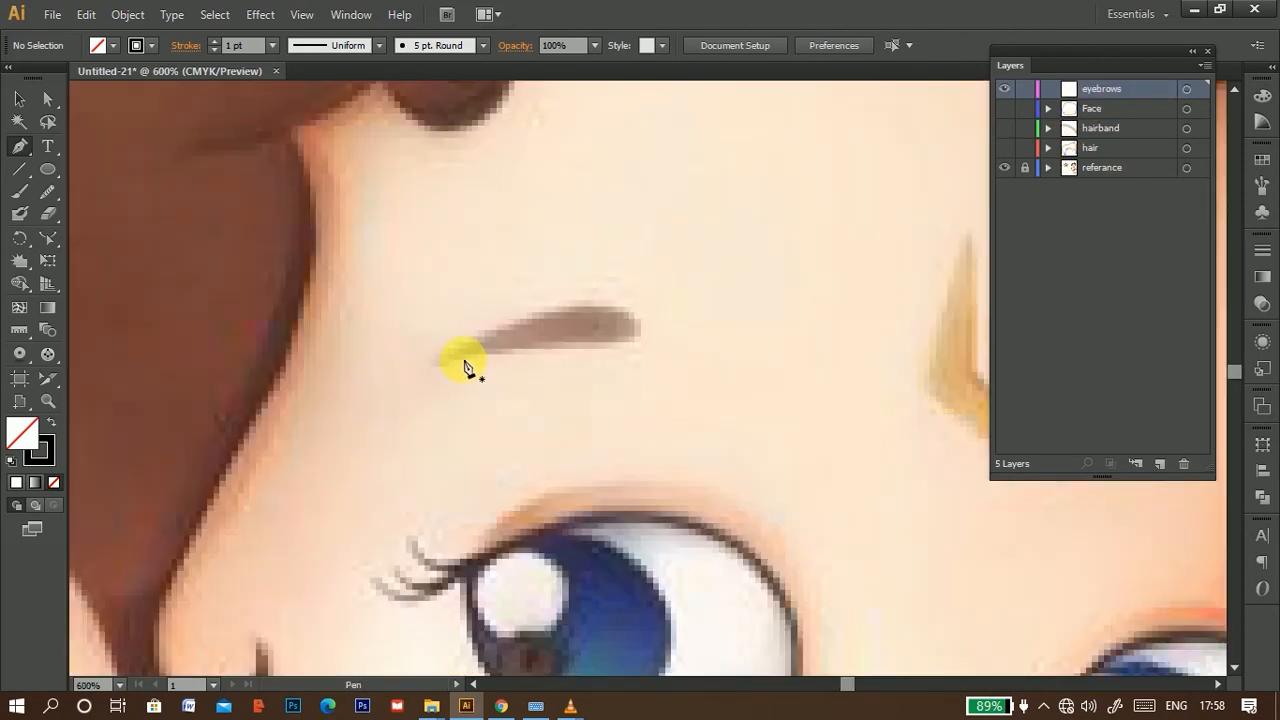
# Step: Trace the left eyebrow with the Pen tool as a closed shape with a rounded inner end and a pointed outer tip
pyautogui.moveTo(466, 361); pyautogui.dragTo(692, 352)
pyautogui.click(630, 350)
pyautogui.moveTo(634, 313); pyautogui.dragTo(565, 279)
pyautogui.hotkey('ctrl', 'z')
pyautogui.hotkey('ctrl', 'z')
pyautogui.click(630, 349)
pyautogui.click(618, 299)
pyautogui.moveTo(439, 361); pyautogui.dragTo(414, 396)
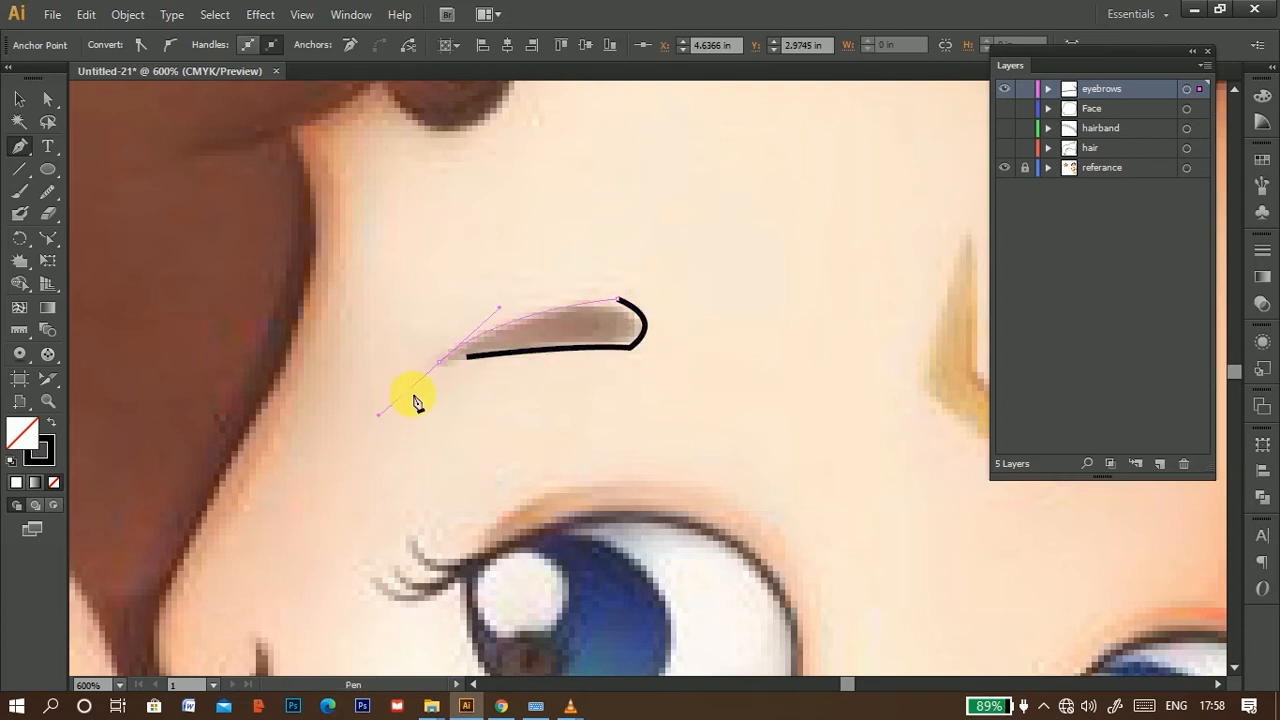
pyautogui.click(439, 361)
pyautogui.click(467, 357)
# Step: Start outlining the right eyebrow with a curved segment over its inner upper edge
pyautogui.moveTo(801, 371); pyautogui.dragTo(460, 371)
pyautogui.moveTo(515, 243); pyautogui.dragTo(511, 217)
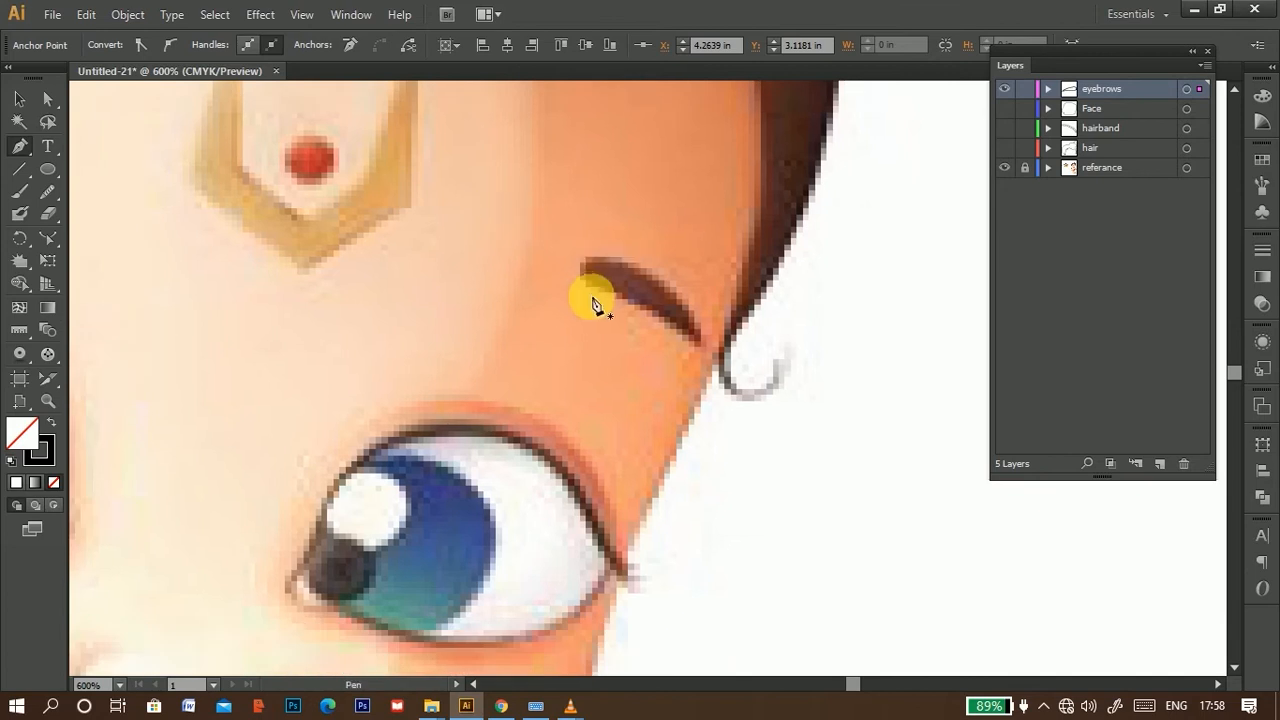
pyautogui.moveTo(584, 269); pyautogui.dragTo(717, 294)
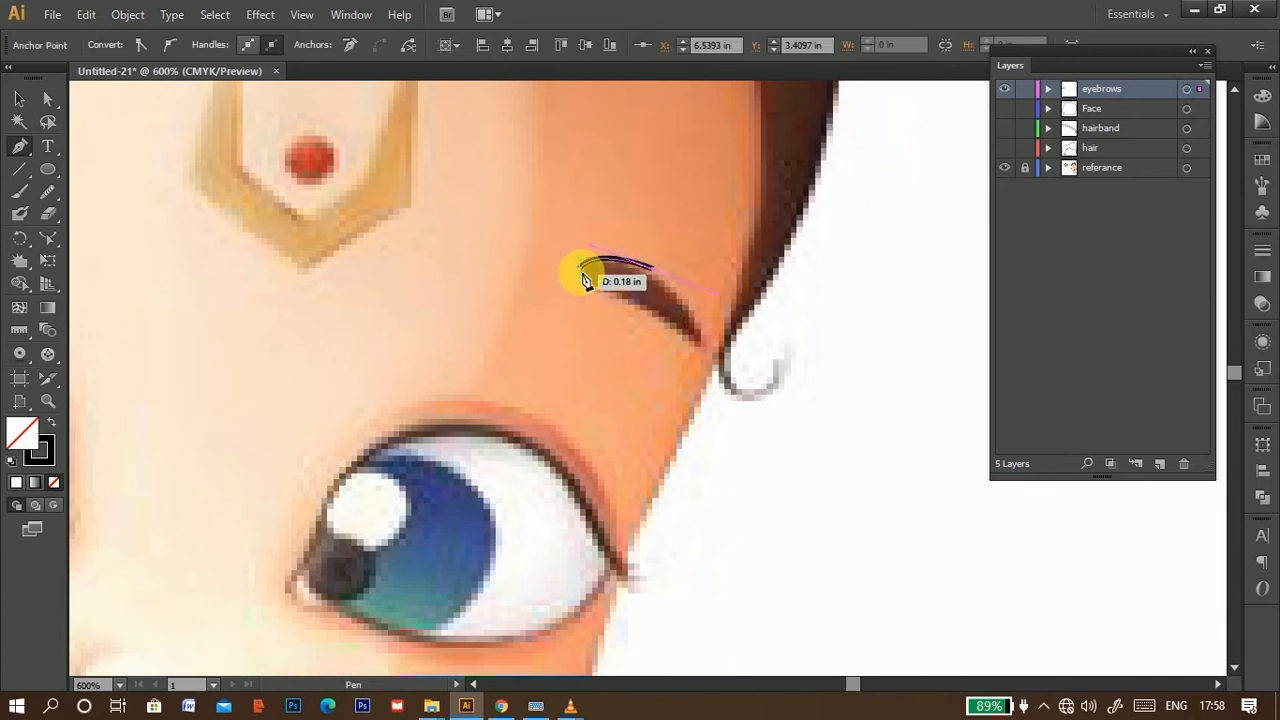
pyautogui.moveTo(591, 256); pyautogui.dragTo(650, 270)
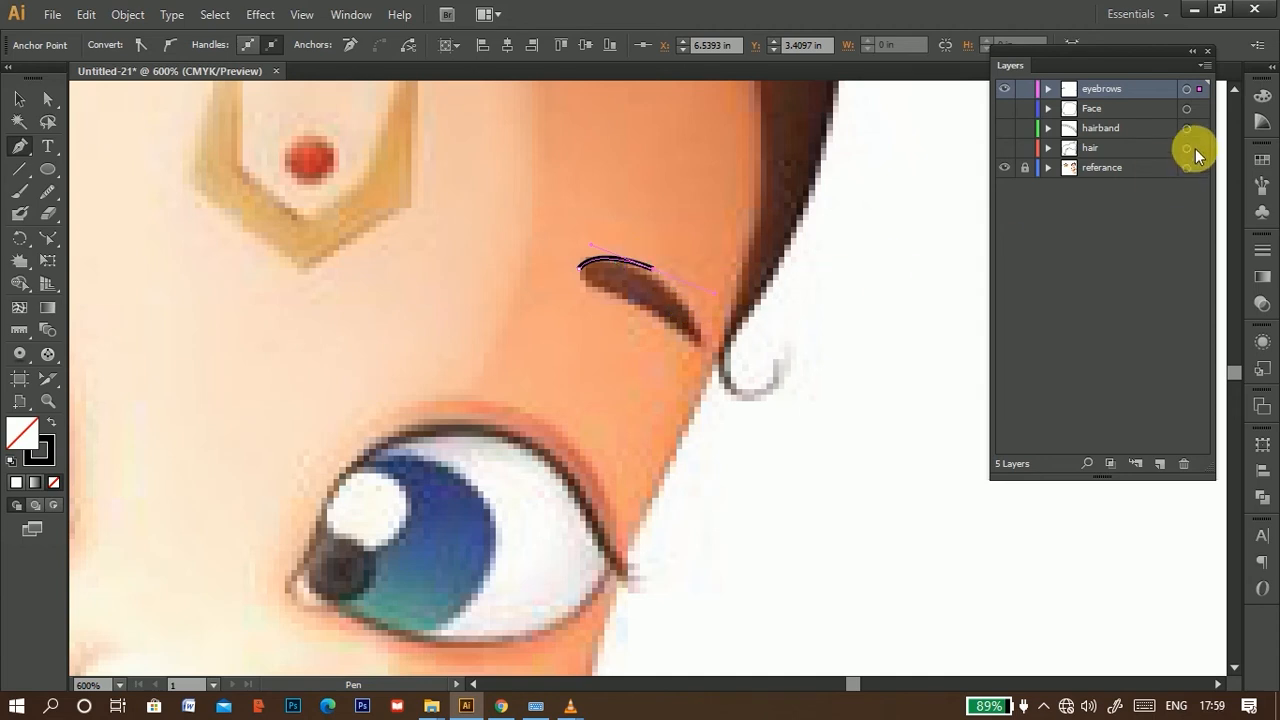
# Step: Change the eyebrows layer's color to Green
pyautogui.doubleClick(1128, 90)
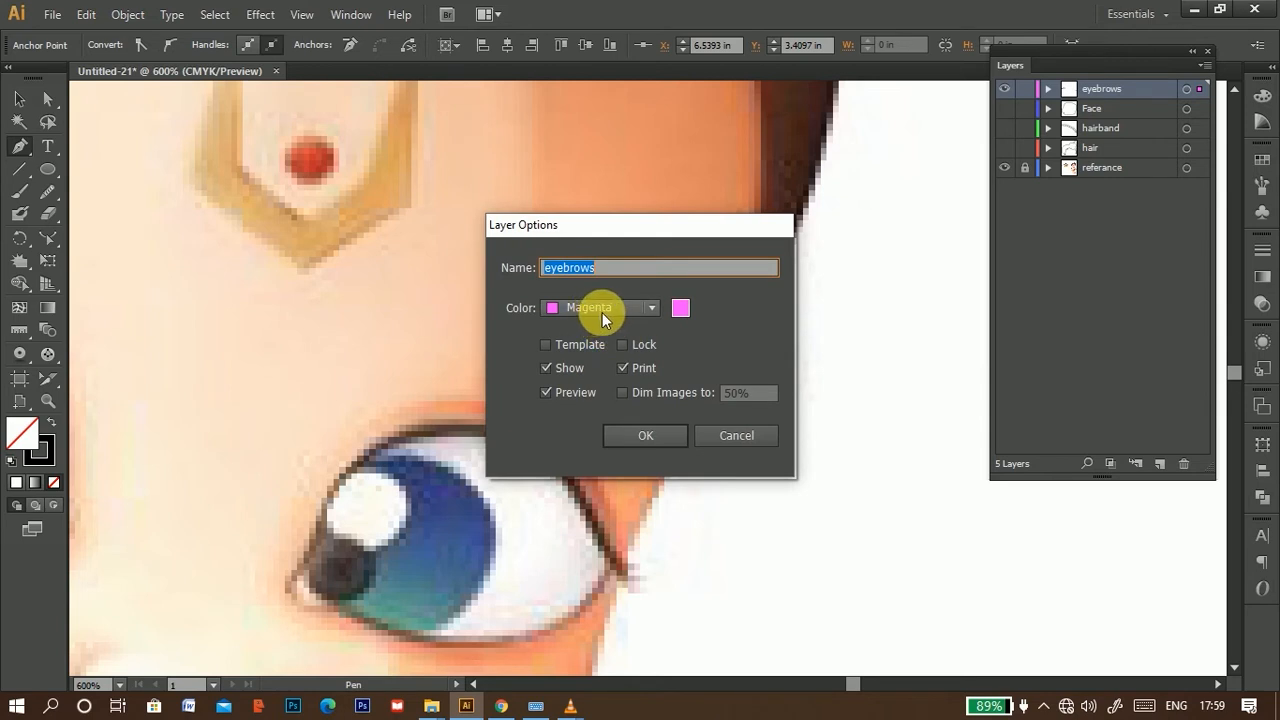
pyautogui.click(651, 307)
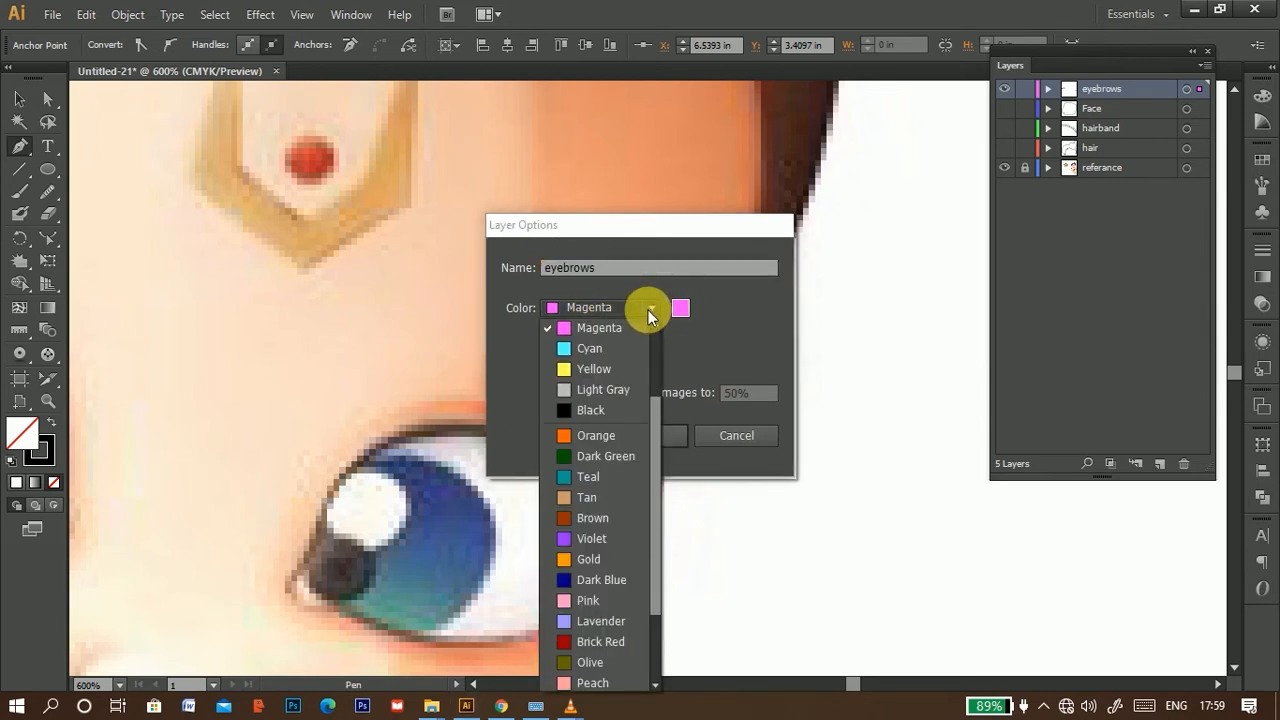
pyautogui.scroll(-3, 586, 528)
pyautogui.scroll(3, 586, 528)
pyautogui.scroll(2, 586, 528)
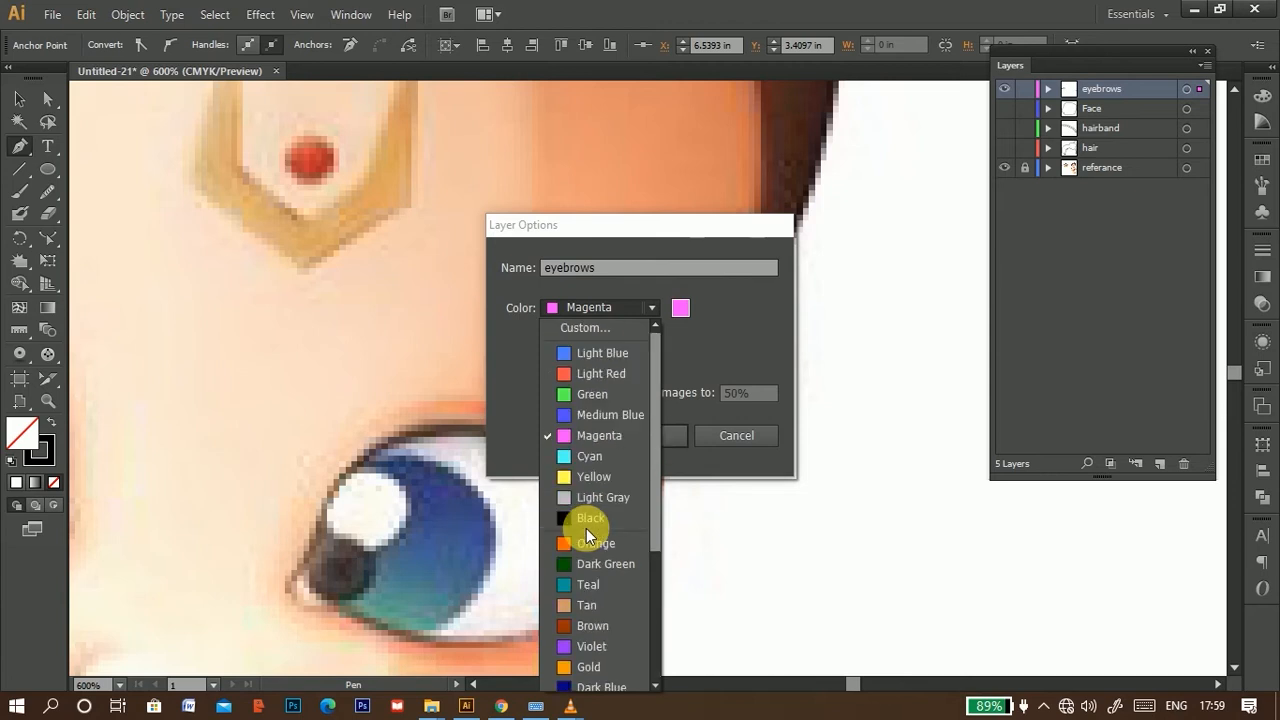
pyautogui.click(590, 393)
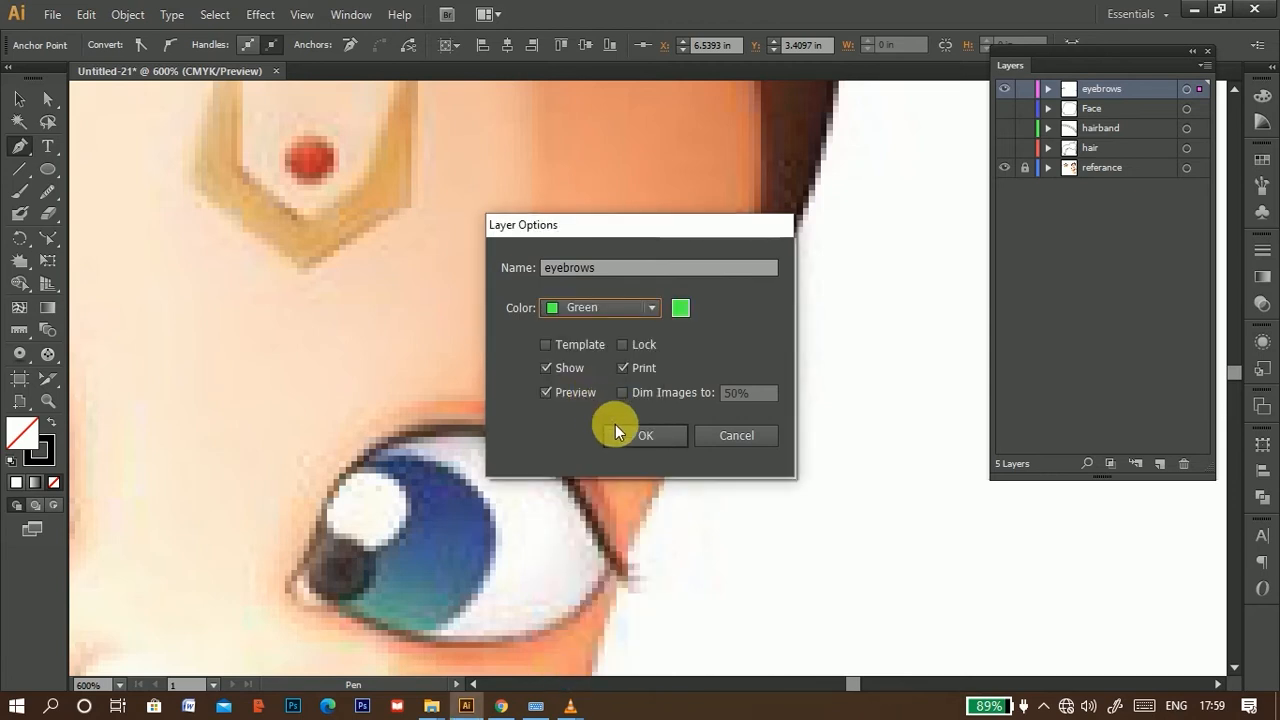
pyautogui.click(645, 437)
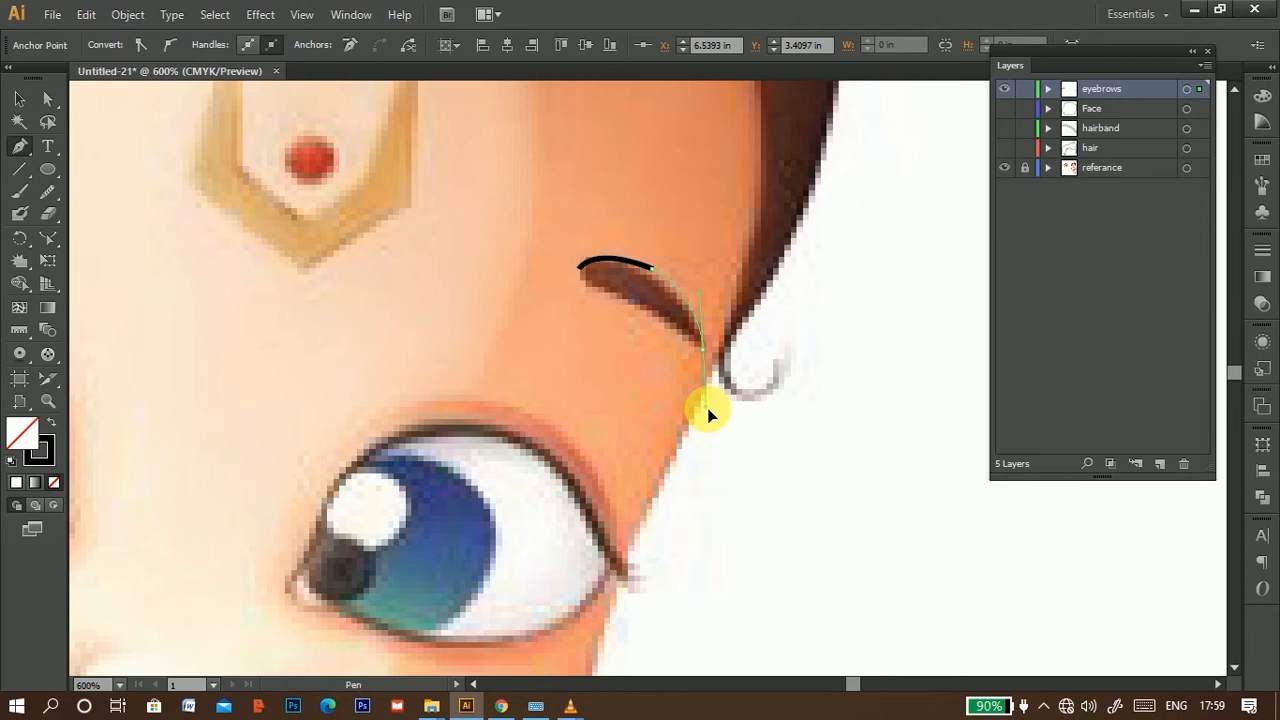
# Step: Finish the right eyebrow outline down to its outer tip and back along the lower edge to the starting point
pyautogui.click(703, 350)
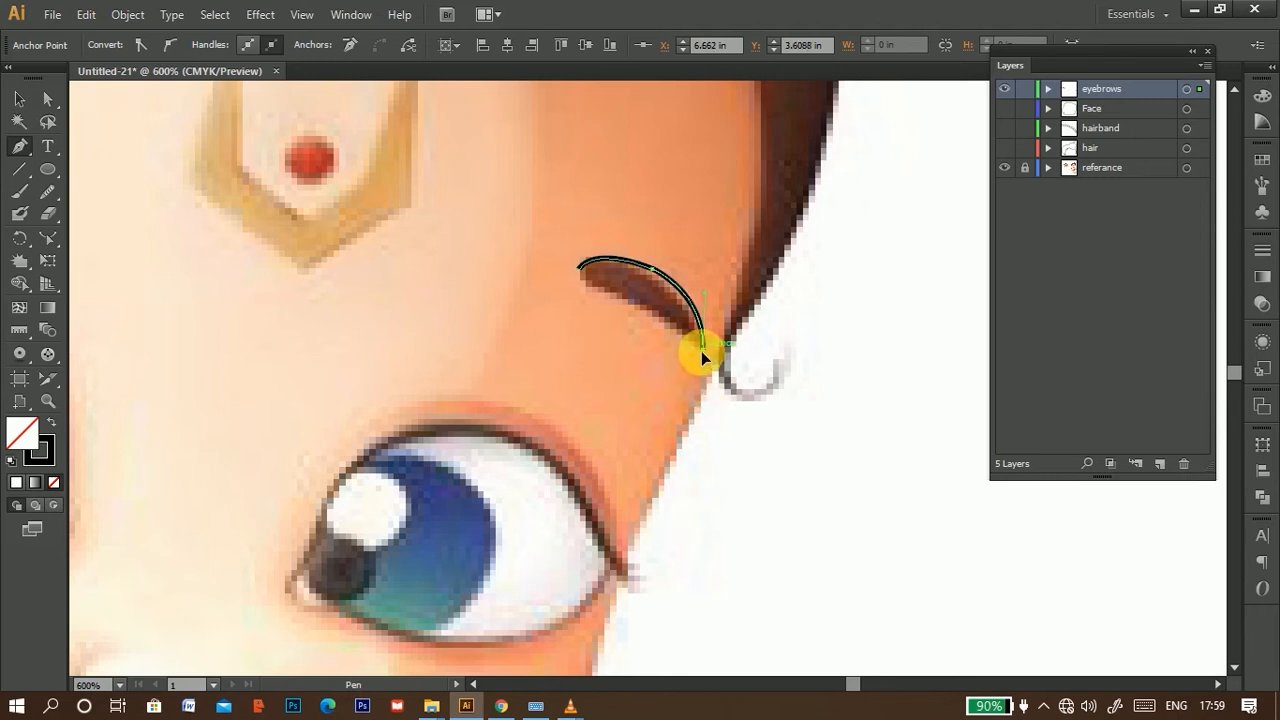
pyautogui.click(662, 319)
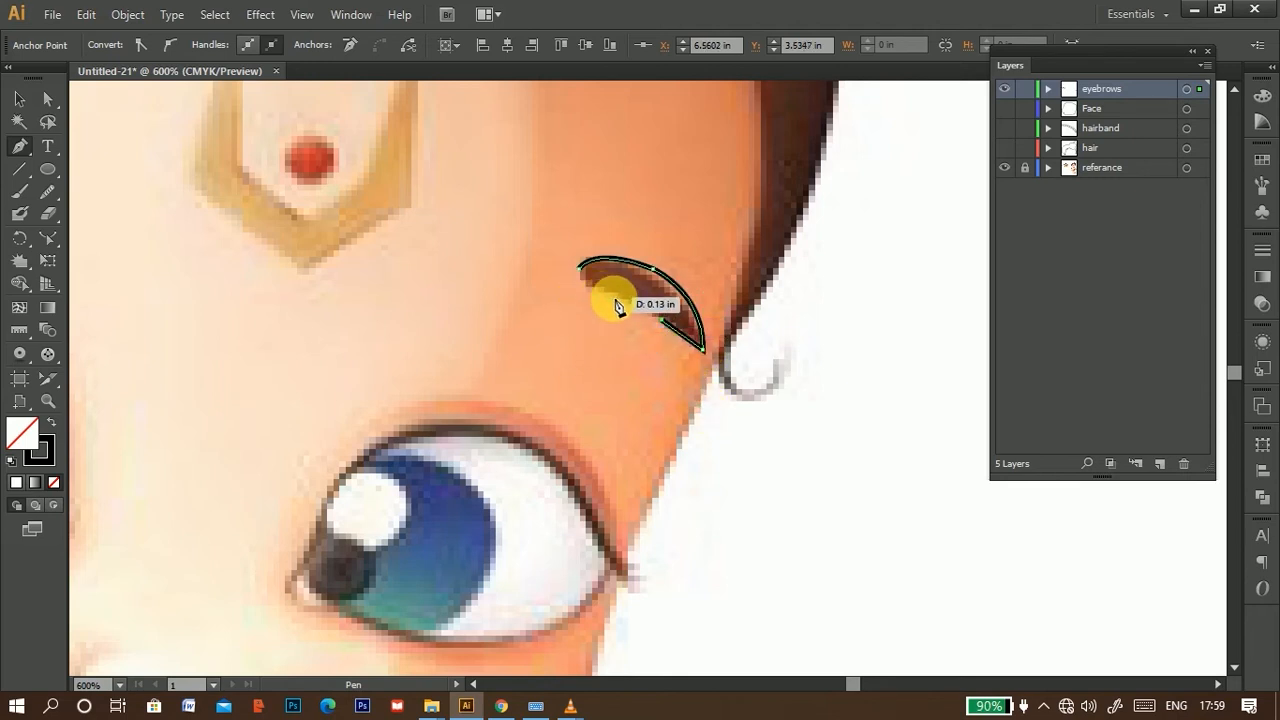
pyautogui.click(580, 267)
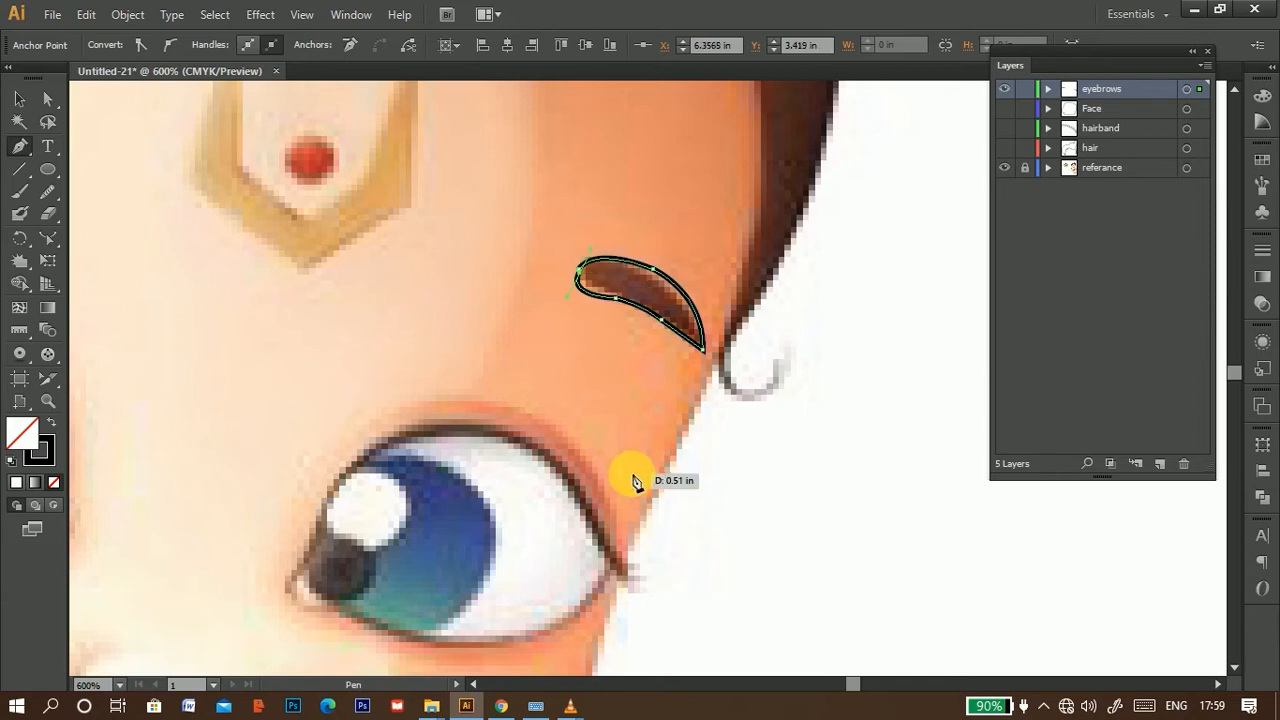
# Step: Round off the corners at the left eyebrow's inner end with the Smooth tool
pyautogui.moveTo(466, 349); pyautogui.dragTo(732, 422)
pyautogui.moveTo(489, 431); pyautogui.dragTo(526, 481)
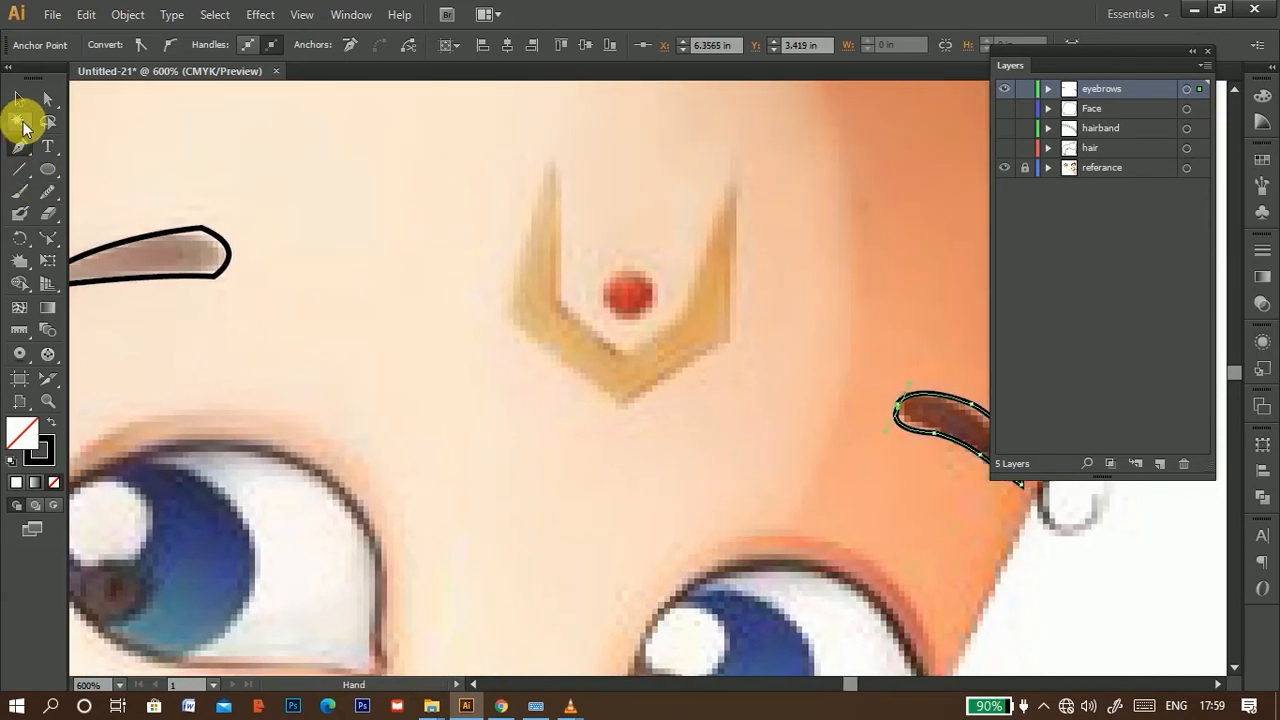
pyautogui.click(21, 98)
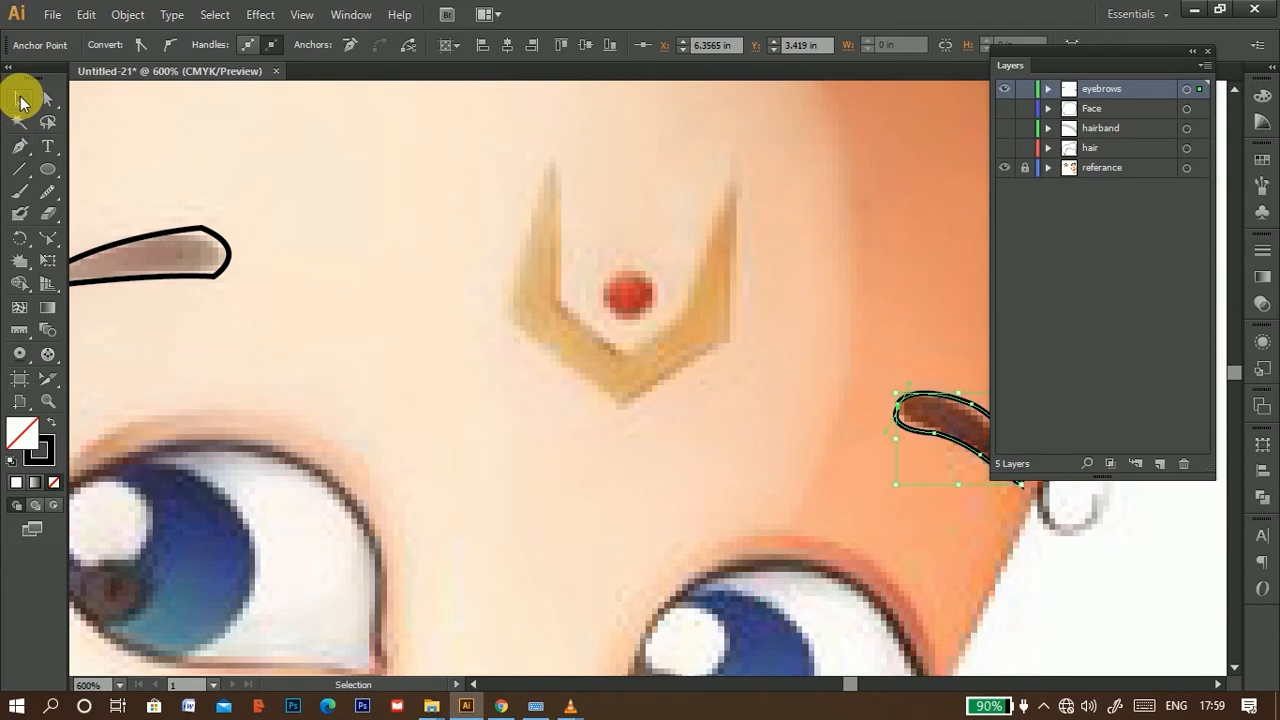
pyautogui.click(184, 273)
pyautogui.moveTo(48, 196)
pyautogui.mouseDown()
pyautogui.moveTo(100, 196)
pyautogui.moveTo(126, 213)
pyautogui.mouseUp()
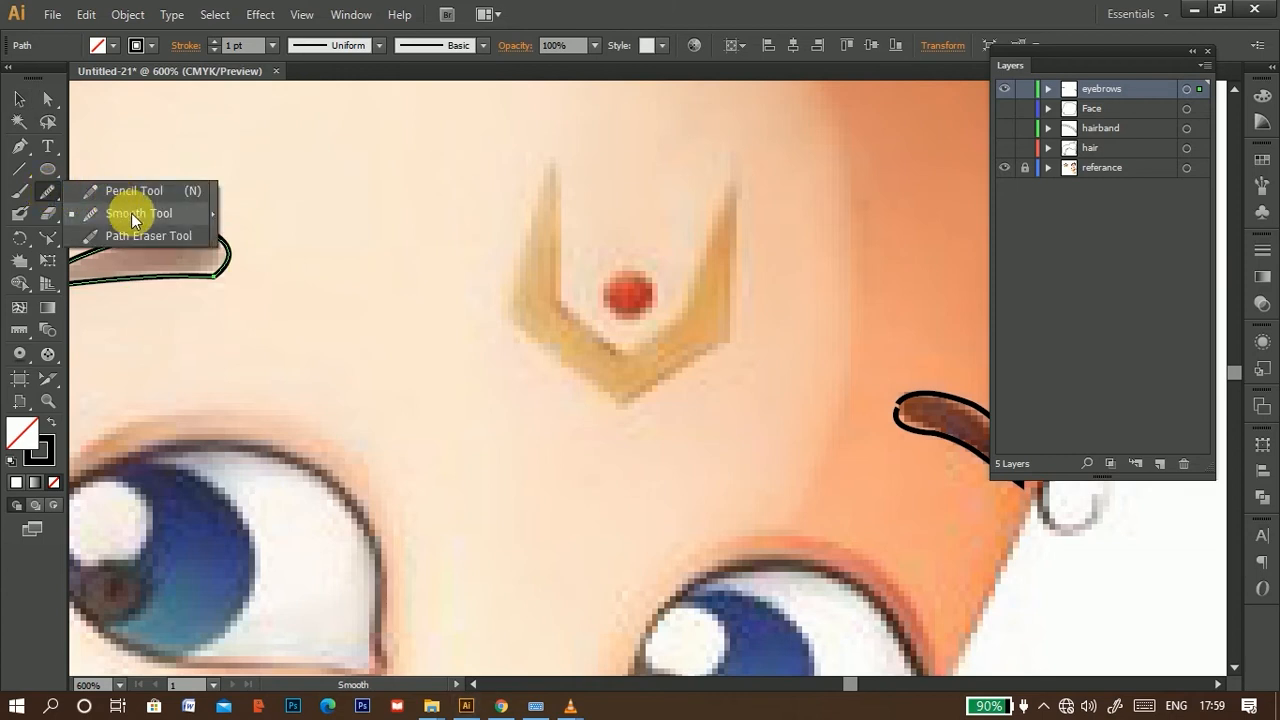
pyautogui.moveTo(131, 213); pyautogui.dragTo(131, 213)
pyautogui.hscroll(-5, 514, 329)
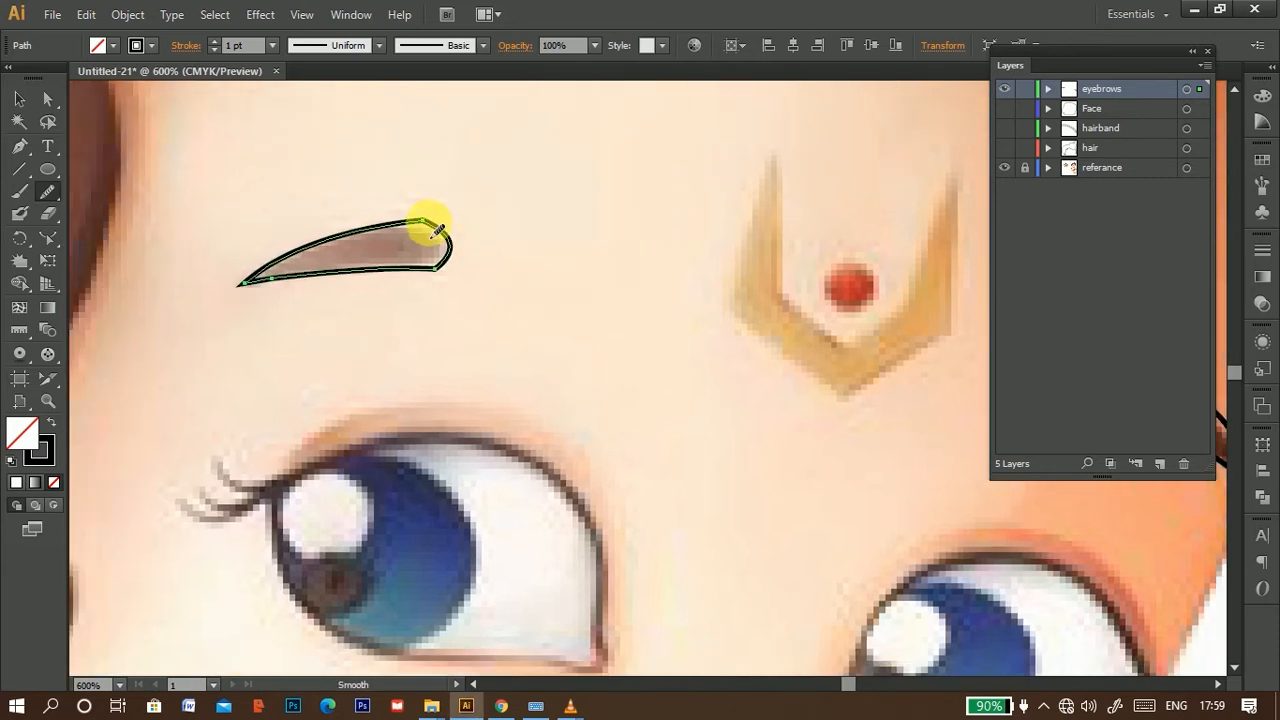
pyautogui.moveTo(428, 224); pyautogui.dragTo(360, 297)
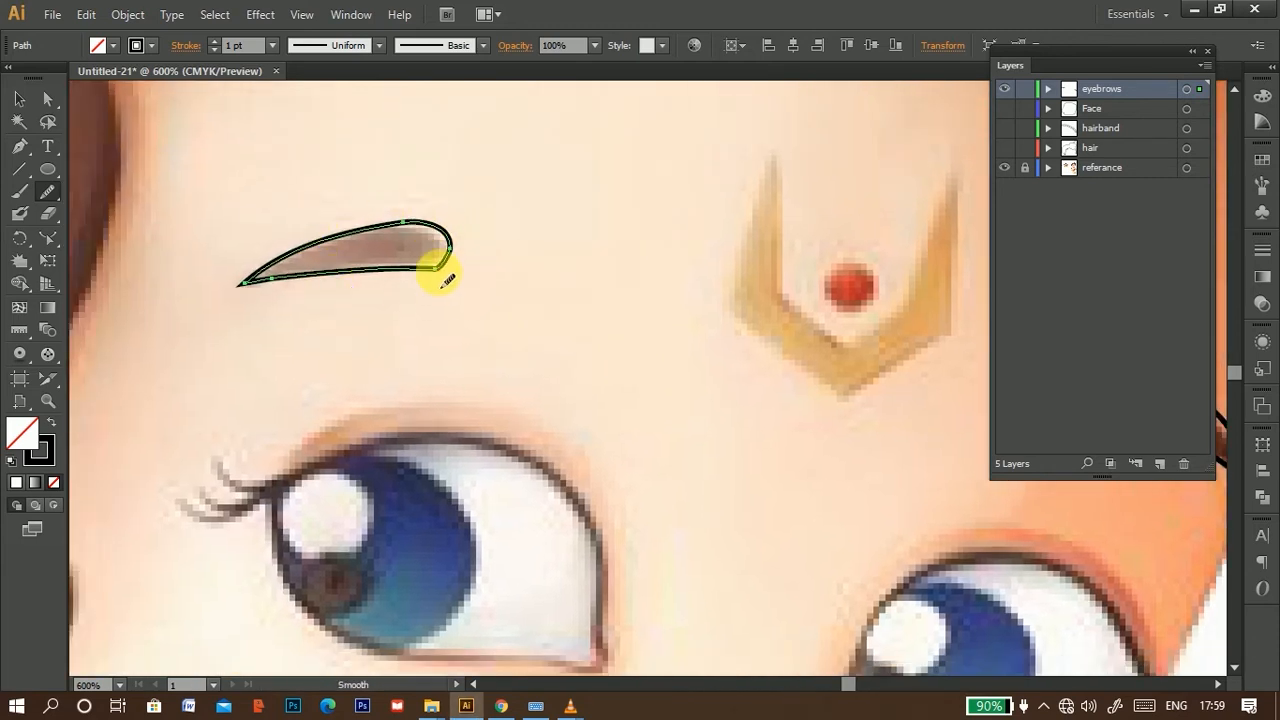
pyautogui.moveTo(438, 278)
pyautogui.mouseDown()
pyautogui.moveTo(394, 287)
pyautogui.moveTo(429, 223)
pyautogui.moveTo(400, 280)
pyautogui.moveTo(278, 333)
pyautogui.mouseUp()
# Step: Join the two open endpoints at the inner end of the right eyebrow outline
pyautogui.moveTo(712, 352); pyautogui.dragTo(472, 357)
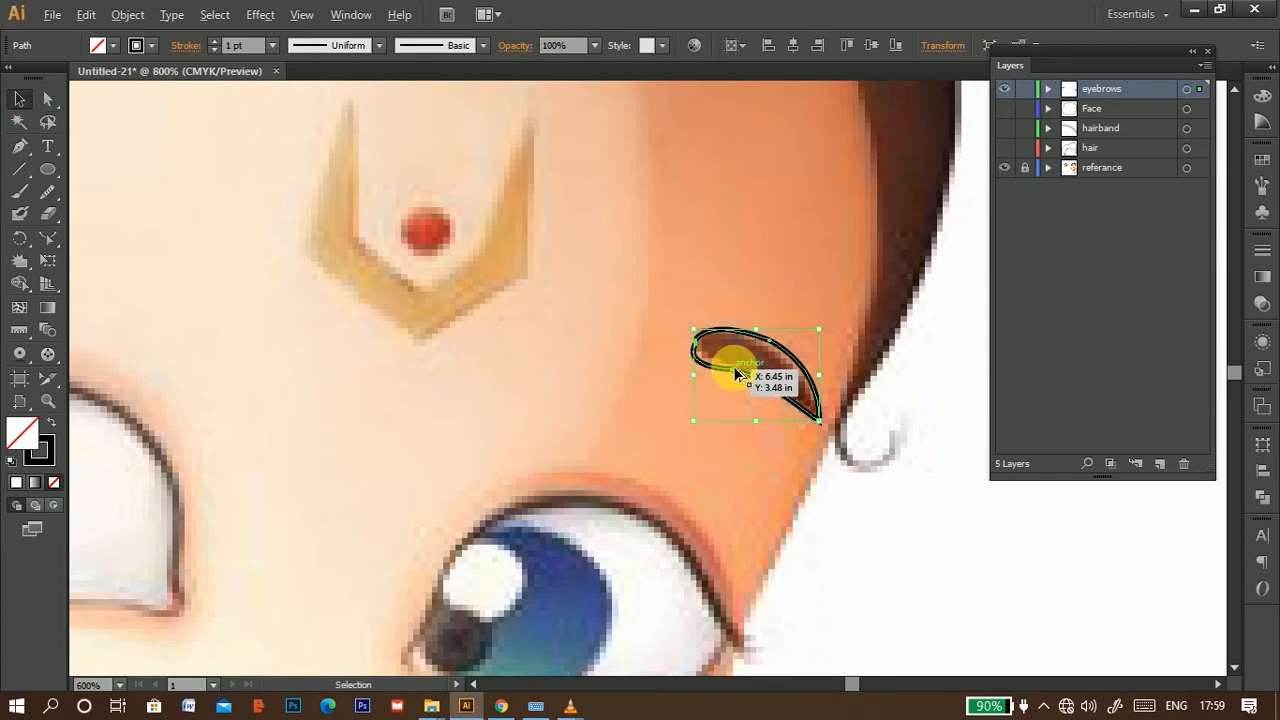
pyautogui.scroll(6, 735, 368)
pyautogui.moveTo(516, 285); pyautogui.dragTo(651, 470)
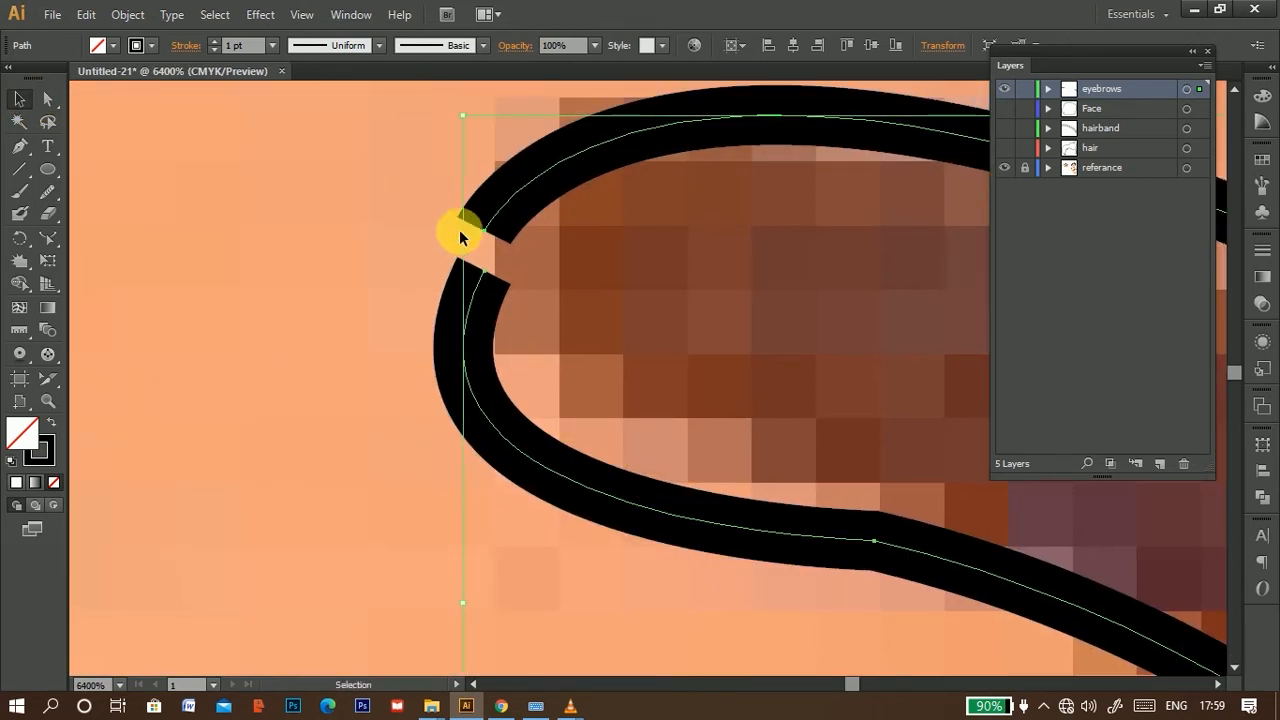
pyautogui.click(47, 100)
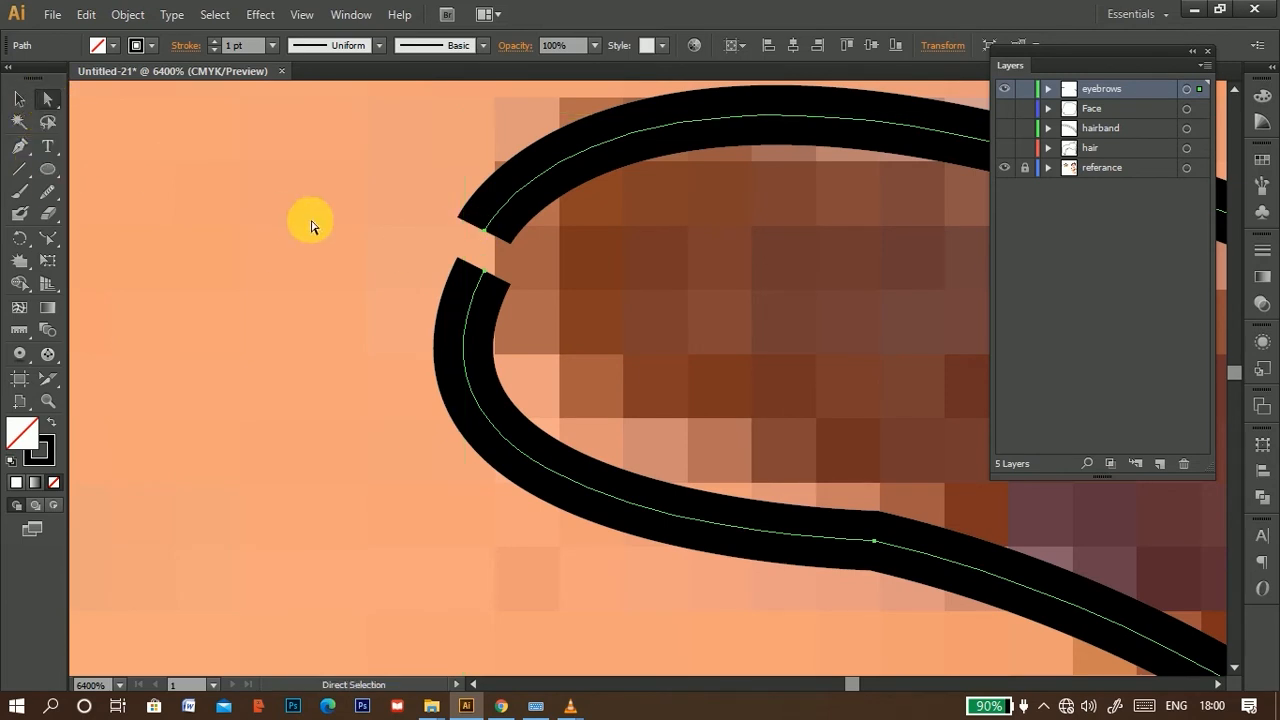
pyautogui.moveTo(377, 196); pyautogui.dragTo(530, 314)
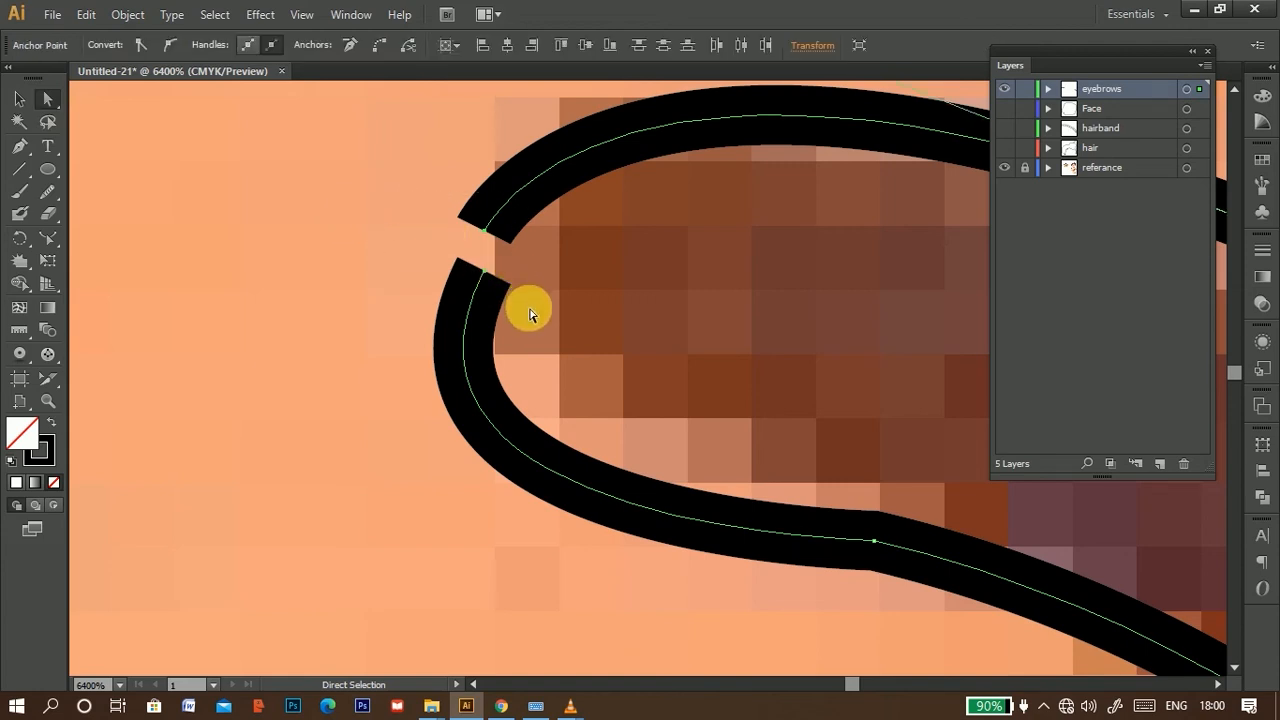
pyautogui.rightClick(483, 273)
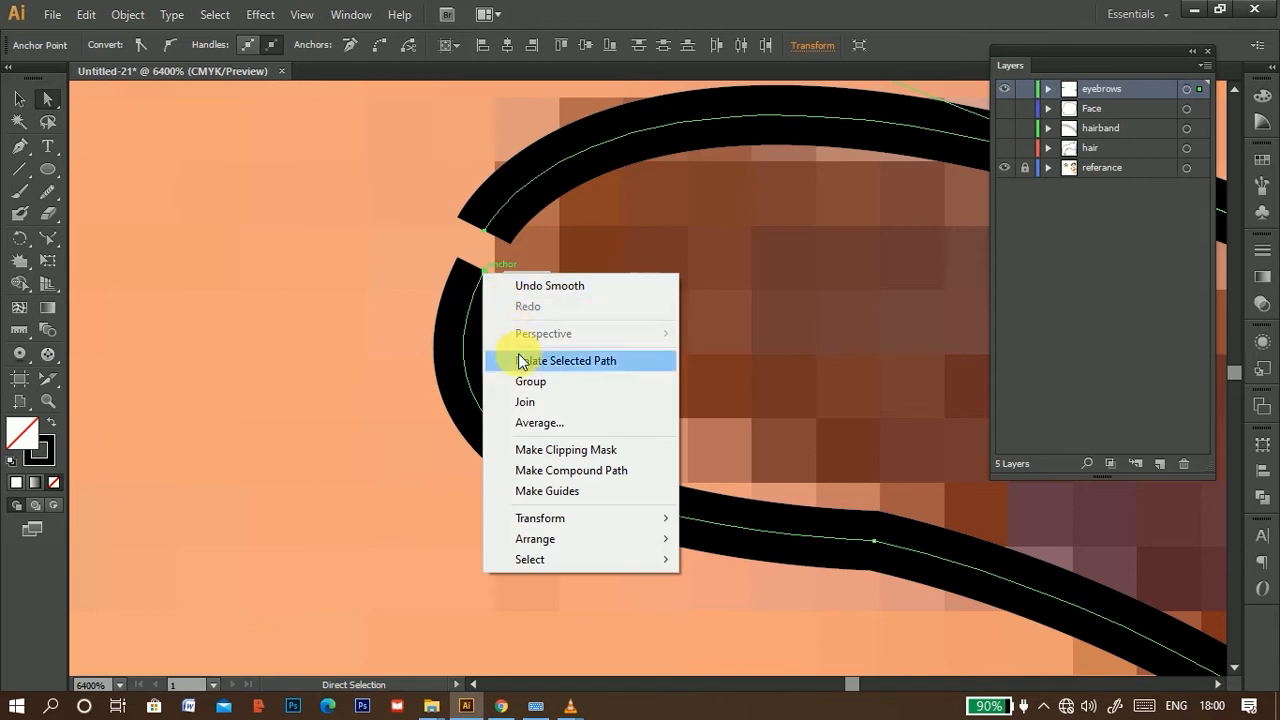
pyautogui.click(530, 401)
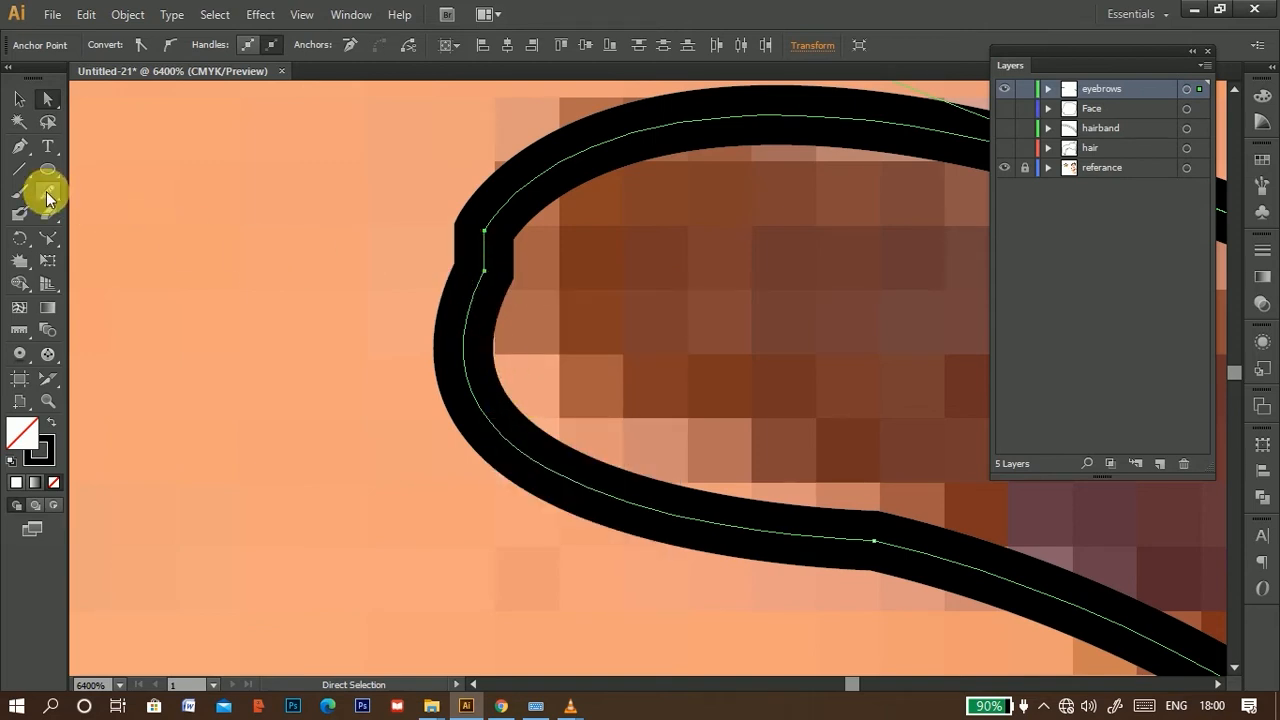
# Step: Smooth the right eyebrow outline around its inner end and along its lower edge with the Smooth tool
pyautogui.click(46, 195)
pyautogui.moveTo(500, 229)
pyautogui.mouseDown()
pyautogui.moveTo(491, 350)
pyautogui.moveTo(502, 363)
pyautogui.moveTo(494, 273)
pyautogui.moveTo(508, 366)
pyautogui.moveTo(500, 260)
pyautogui.moveTo(657, 148)
pyautogui.moveTo(755, 108)
pyautogui.moveTo(635, 148)
pyautogui.moveTo(493, 412)
pyautogui.moveTo(521, 443)
pyautogui.moveTo(797, 523)
pyautogui.mouseUp()
pyautogui.scroll(-3, 797, 523)
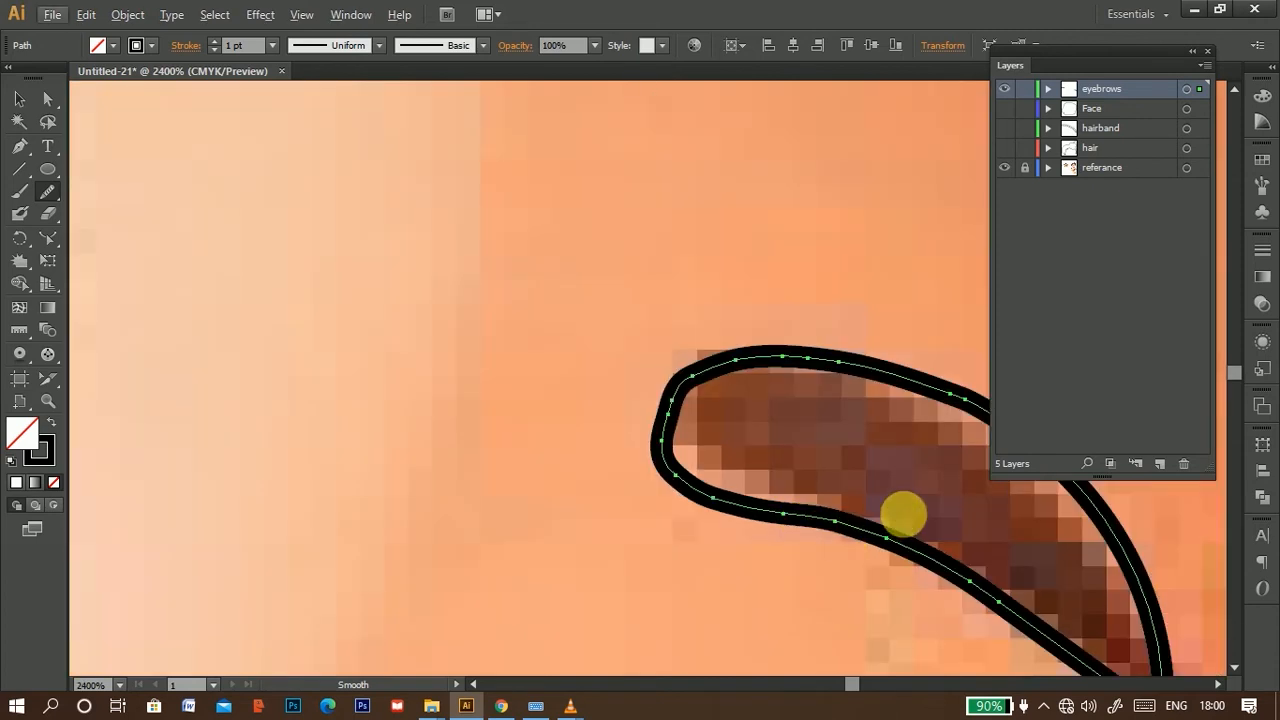
pyautogui.moveTo(904, 514); pyautogui.dragTo(604, 379)
pyautogui.moveTo(409, 237); pyautogui.dragTo(389, 418)
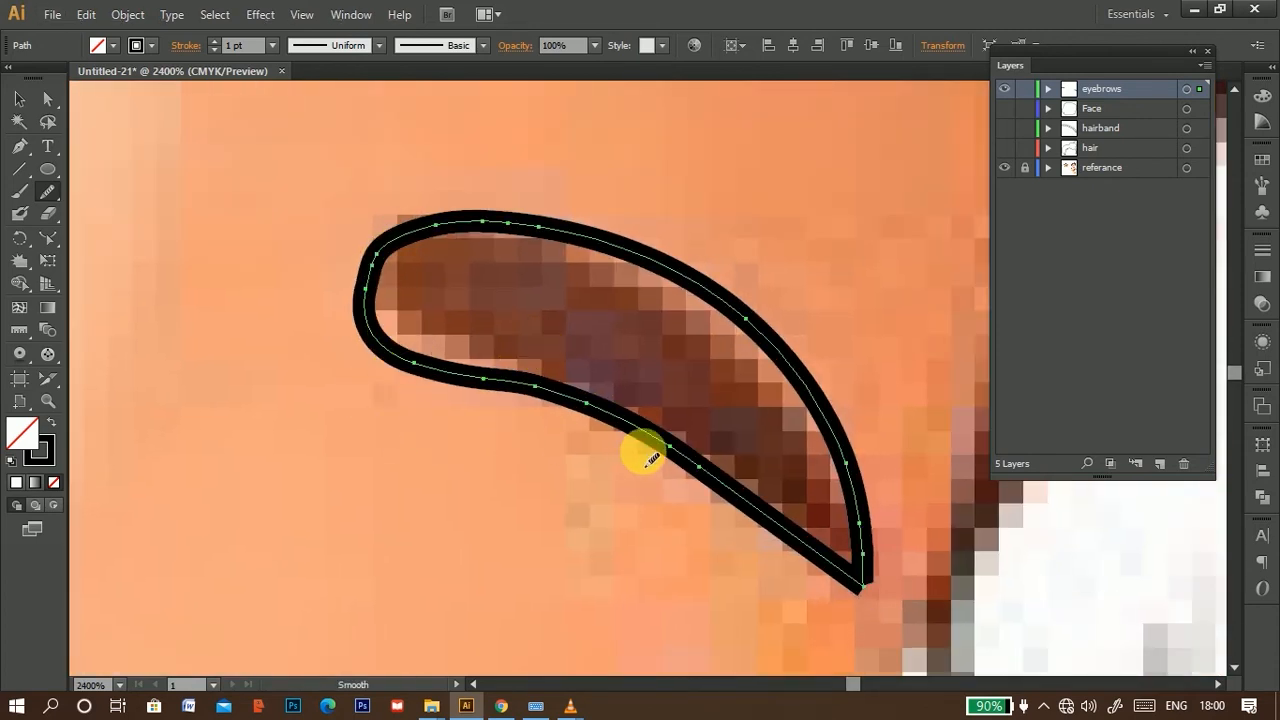
pyautogui.scroll(-3, 645, 458)
# Step: Add a new layer above eyebrows, name it tilak and set its color to Green
pyautogui.moveTo(428, 466); pyautogui.dragTo(734, 386)
pyautogui.moveTo(553, 406); pyautogui.dragTo(579, 419)
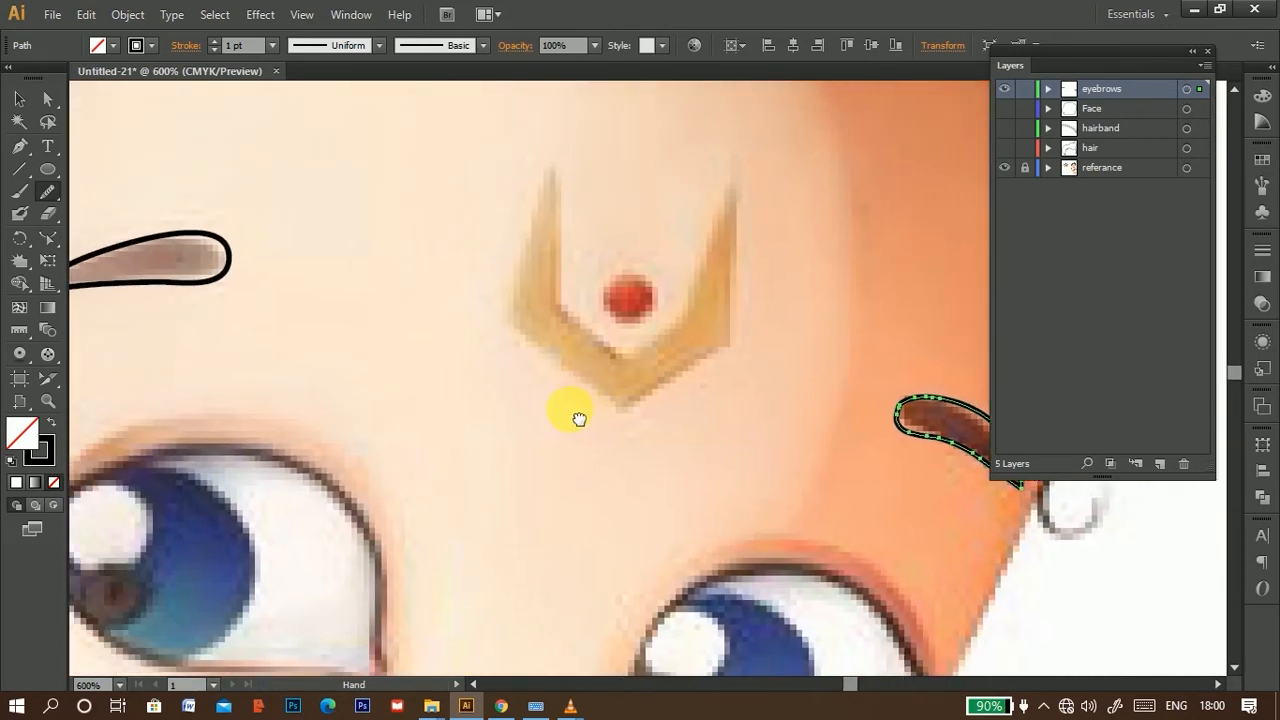
pyautogui.click(19, 97)
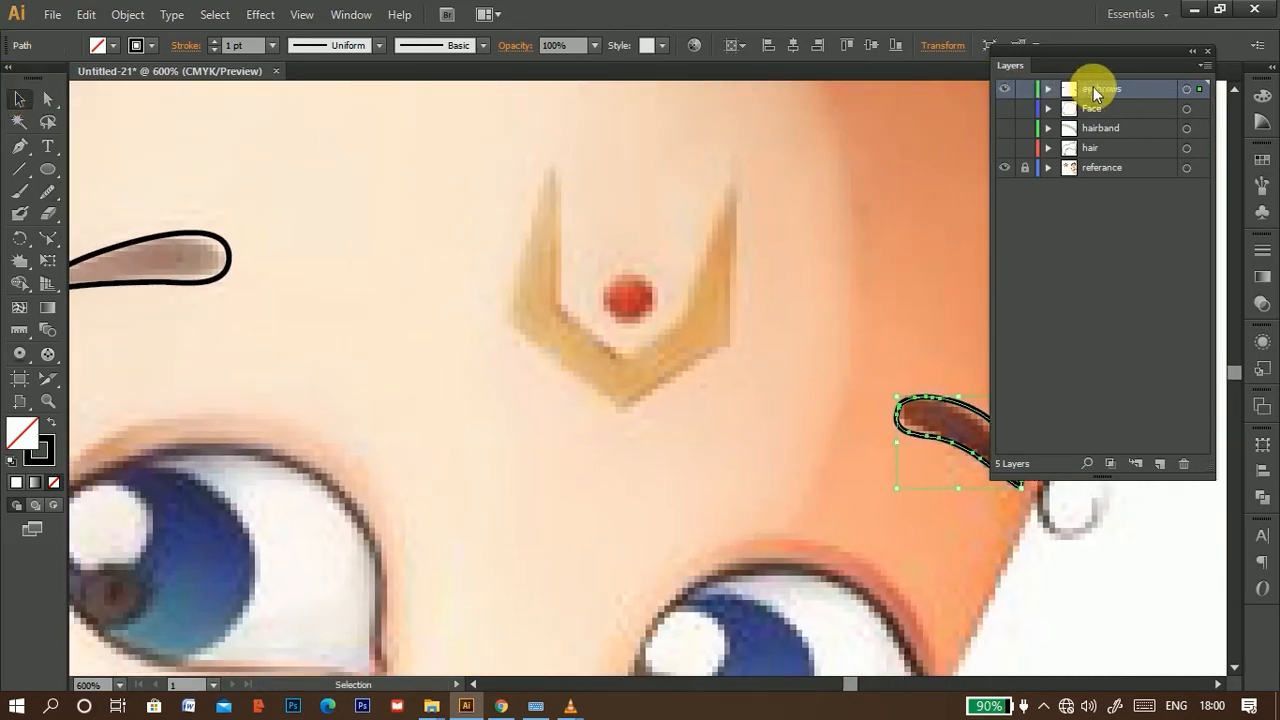
pyautogui.click(1160, 463)
pyautogui.doubleClick(1114, 90)
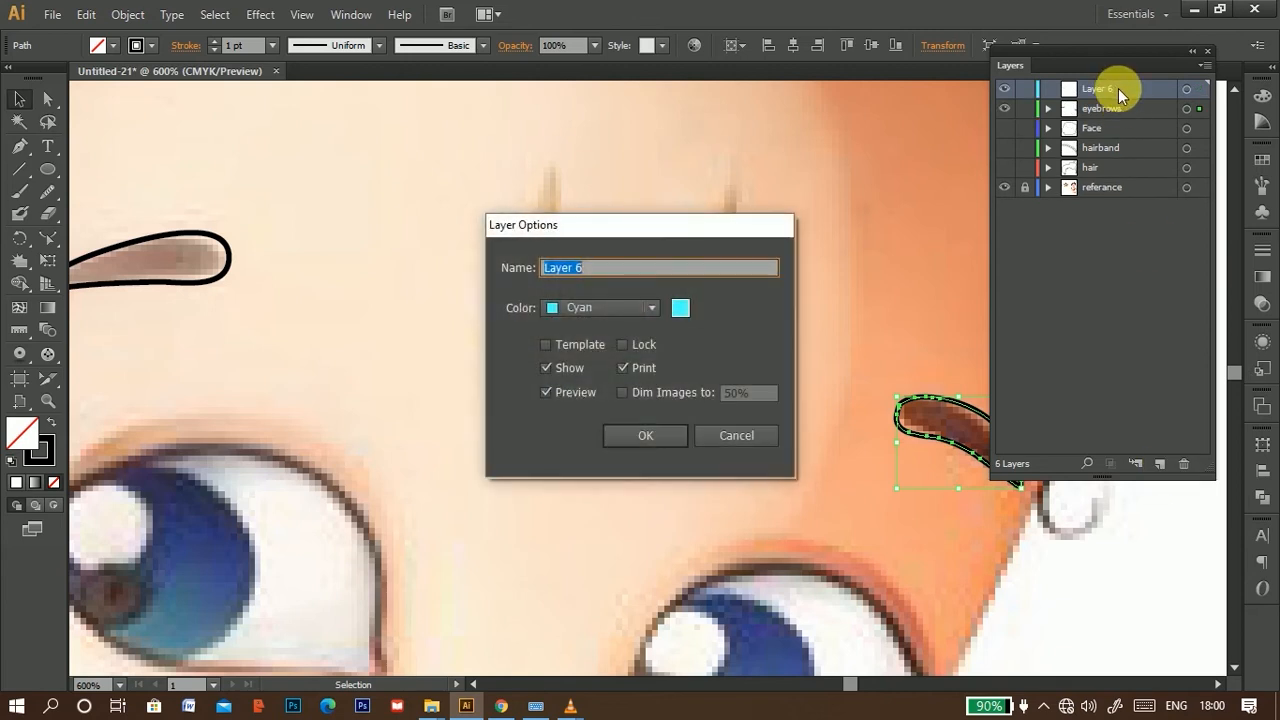
pyautogui.write('tilak')
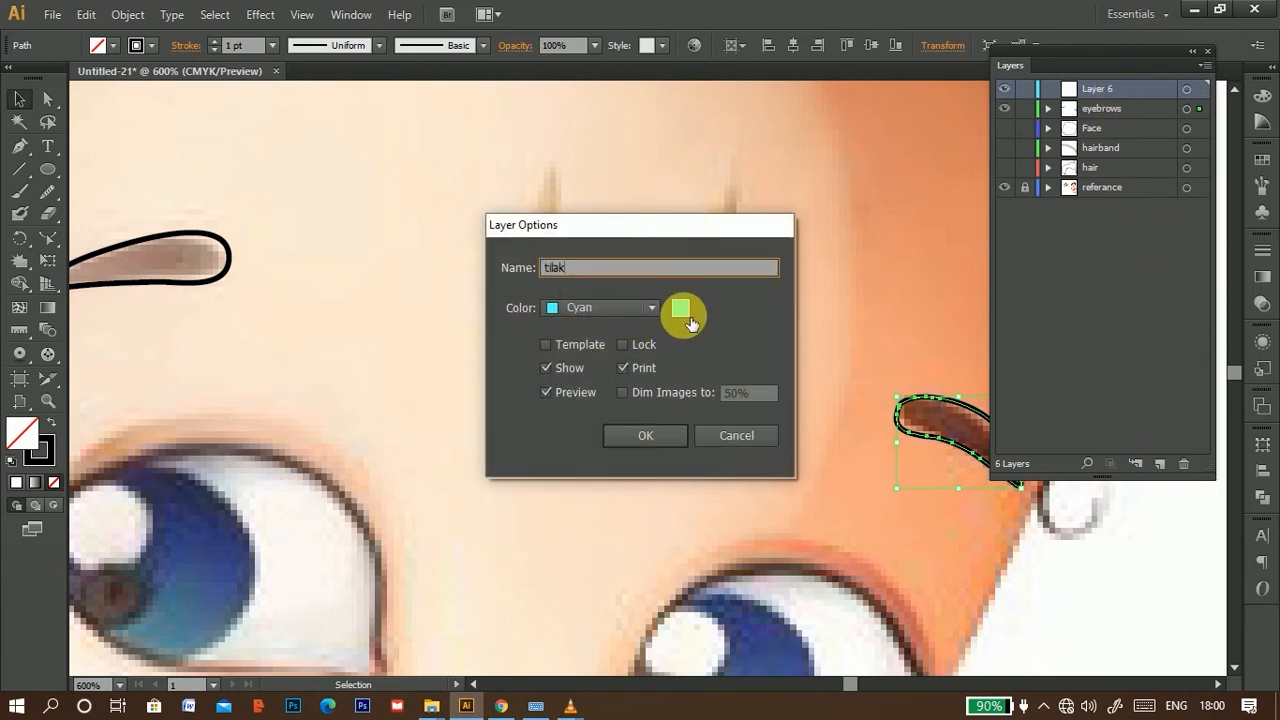
pyautogui.click(653, 307)
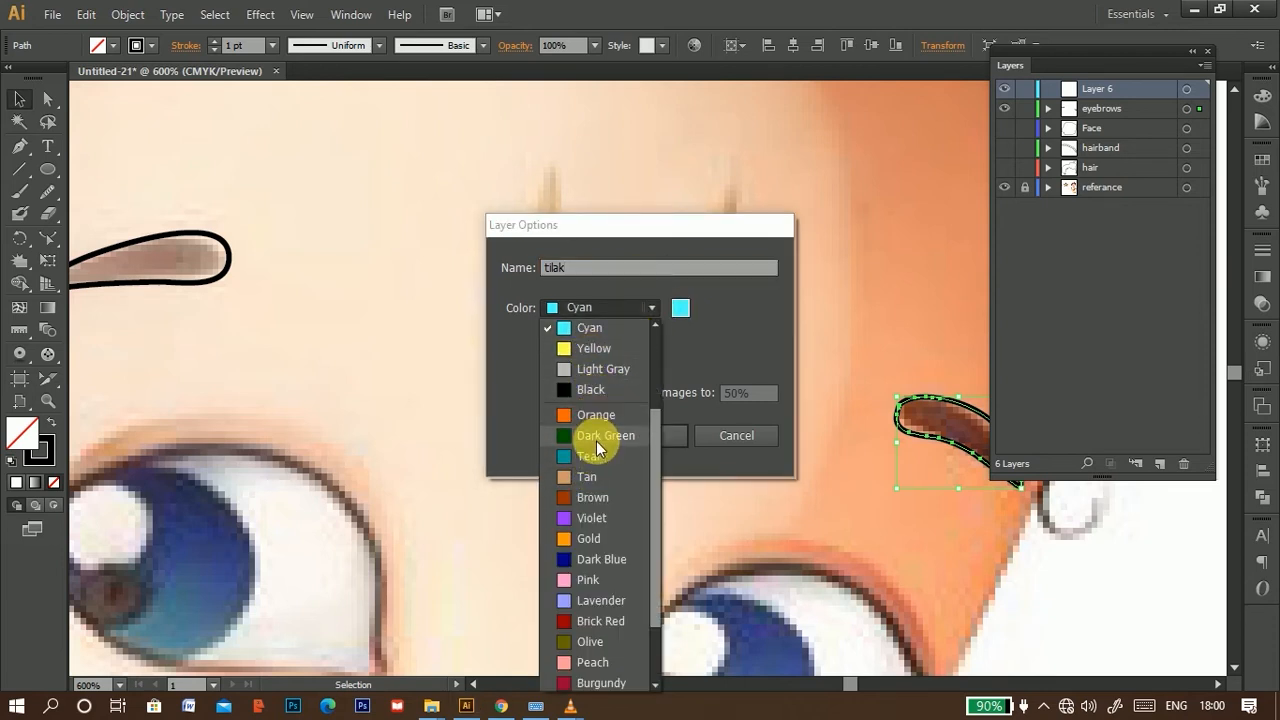
pyautogui.scroll(2, 600, 430)
pyautogui.click(598, 393)
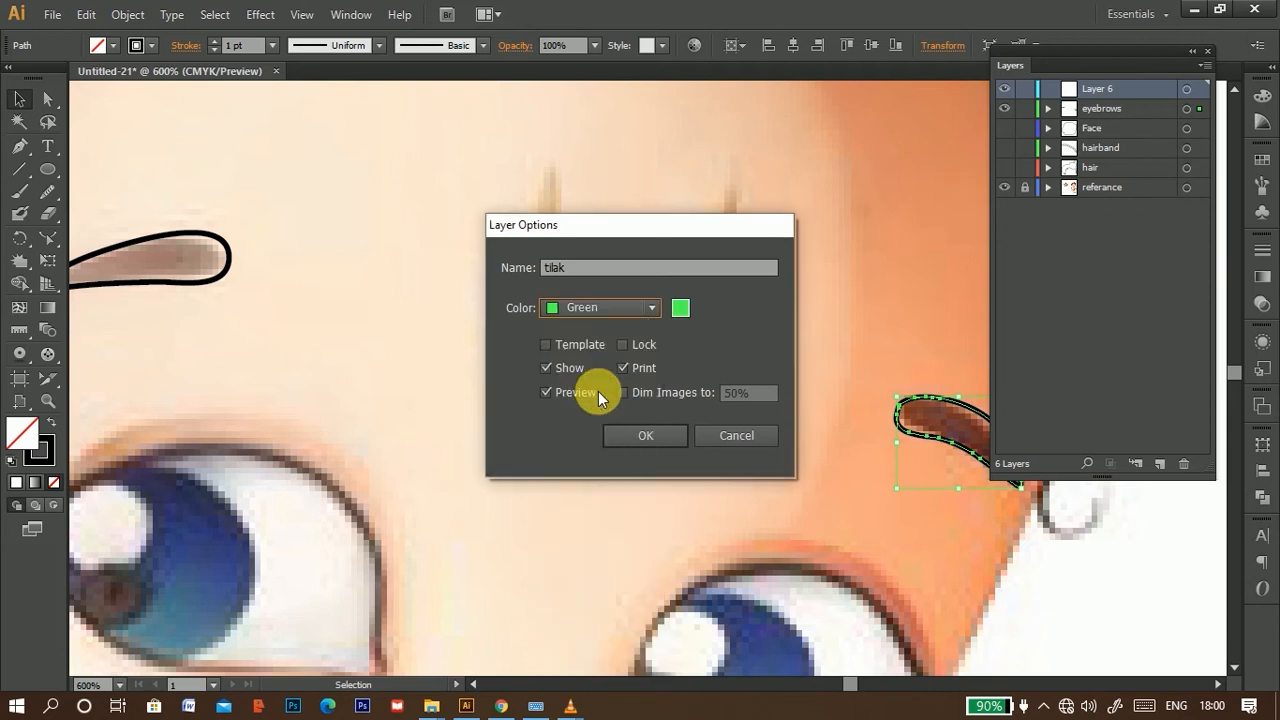
pyautogui.click(640, 436)
# Step: Trace the golden forehead mark with the Pen tool as a closed, straight-edged shape with two pointed upper tips
pyautogui.press('p')
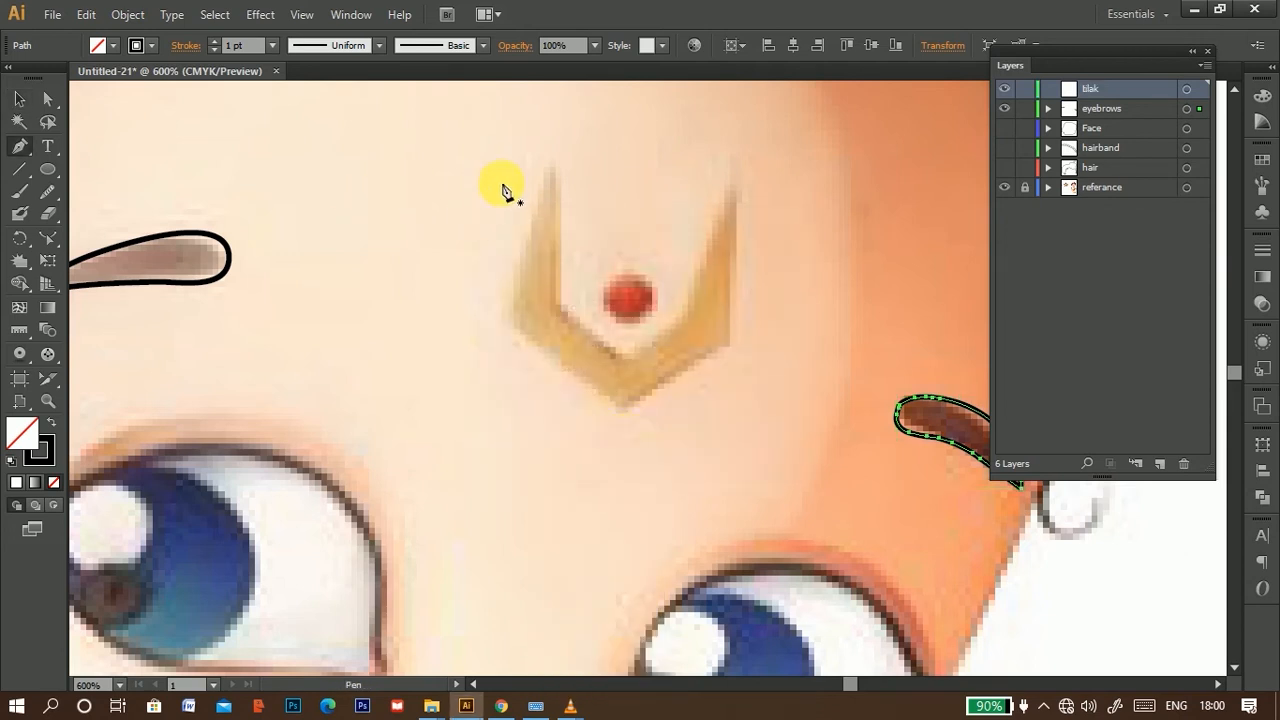
pyautogui.click(544, 159)
pyautogui.click(507, 324)
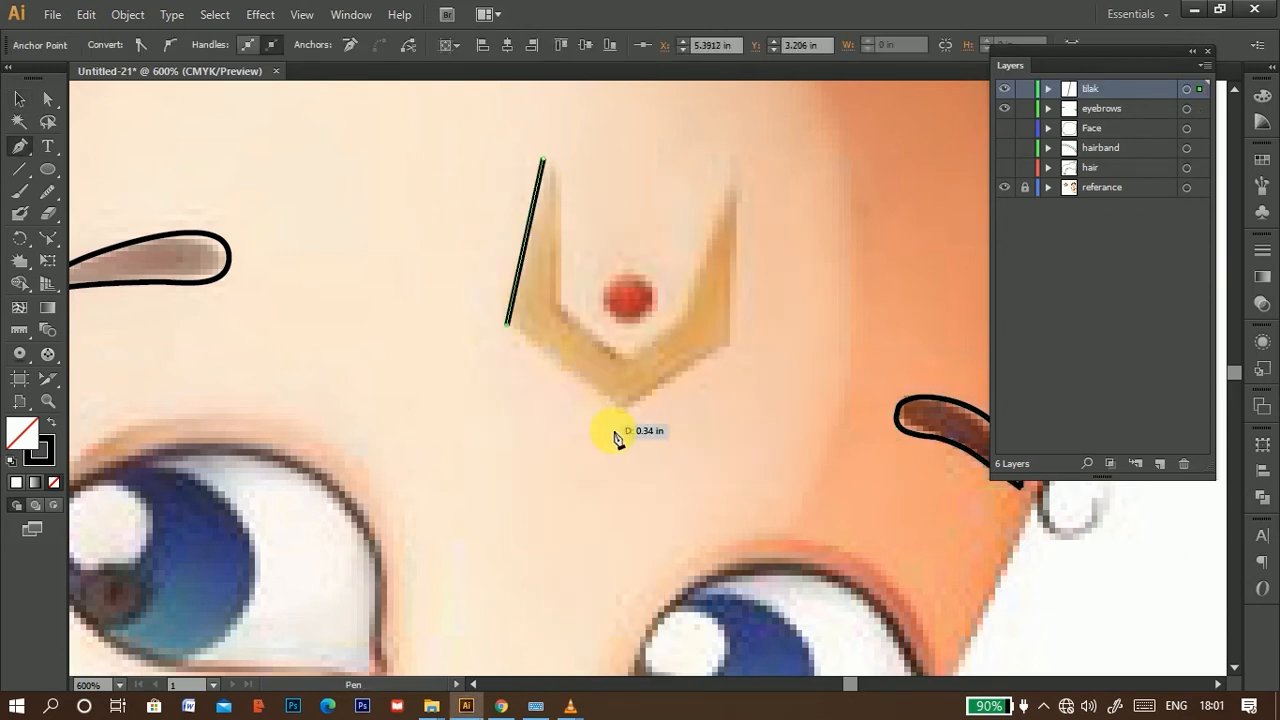
pyautogui.click(622, 410)
pyautogui.click(718, 349)
pyautogui.click(741, 157)
pyautogui.click(679, 317)
pyautogui.click(622, 360)
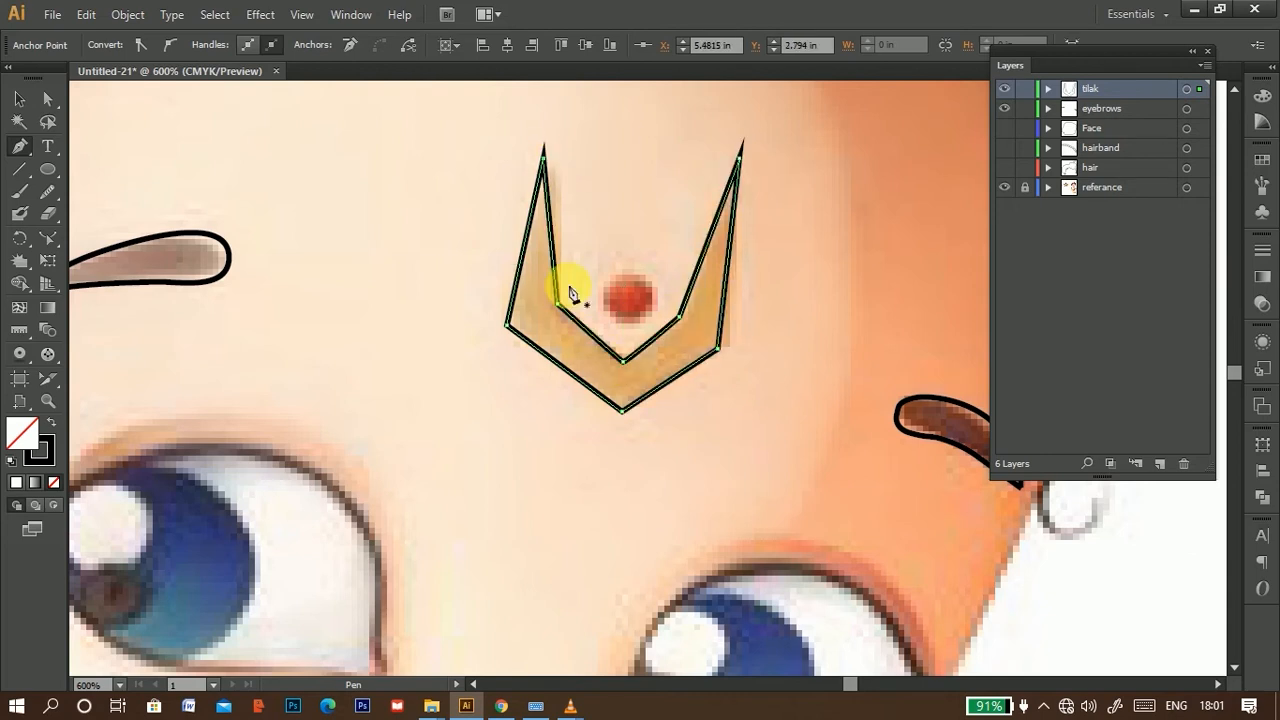
pyautogui.click(557, 302)
pyautogui.click(543, 158)
# Step: Draw a circle over the red dot inside the forehead mark with the Ellipse tool
pyautogui.click(47, 169)
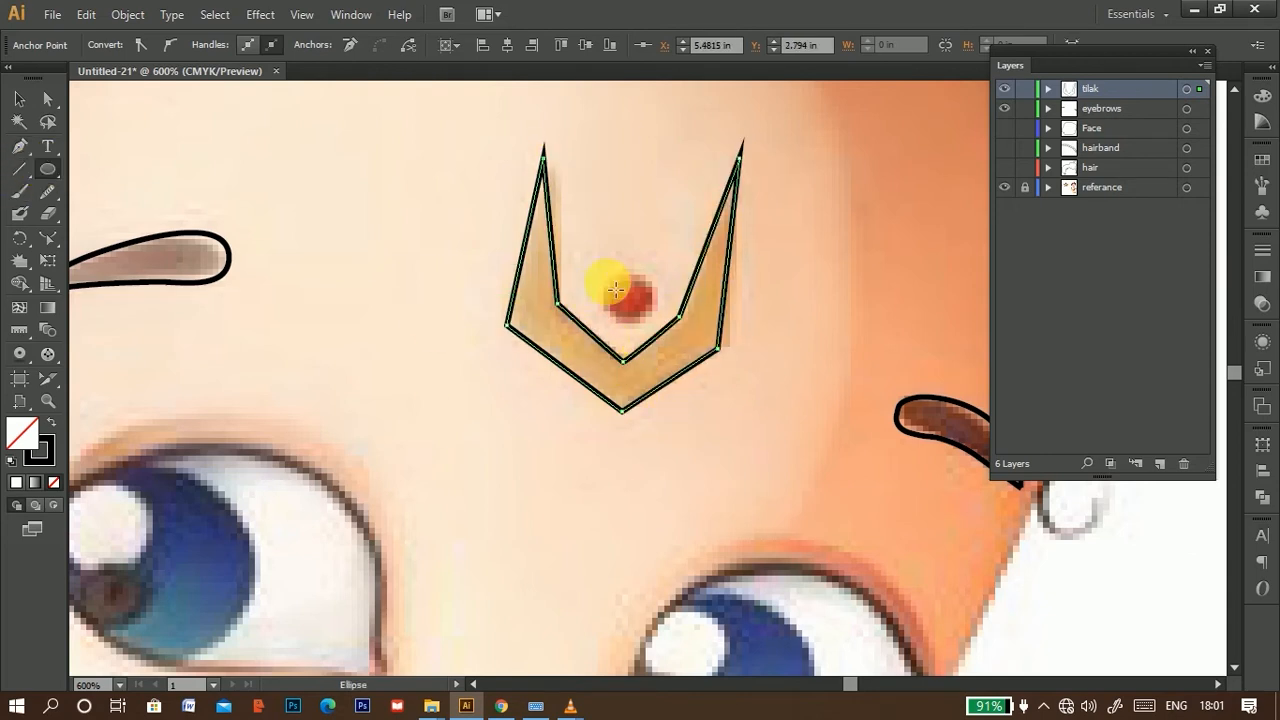
pyautogui.moveTo(631, 304); pyautogui.dragTo(657, 325)
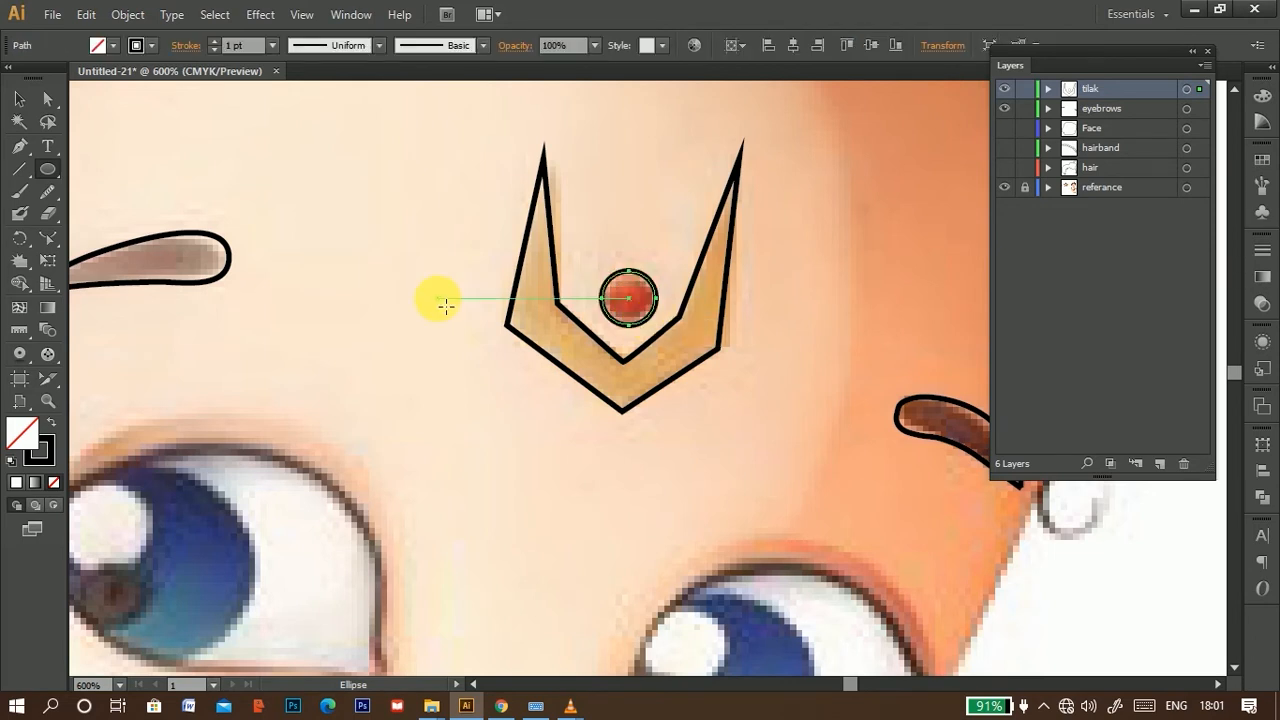
pyautogui.click(20, 100)
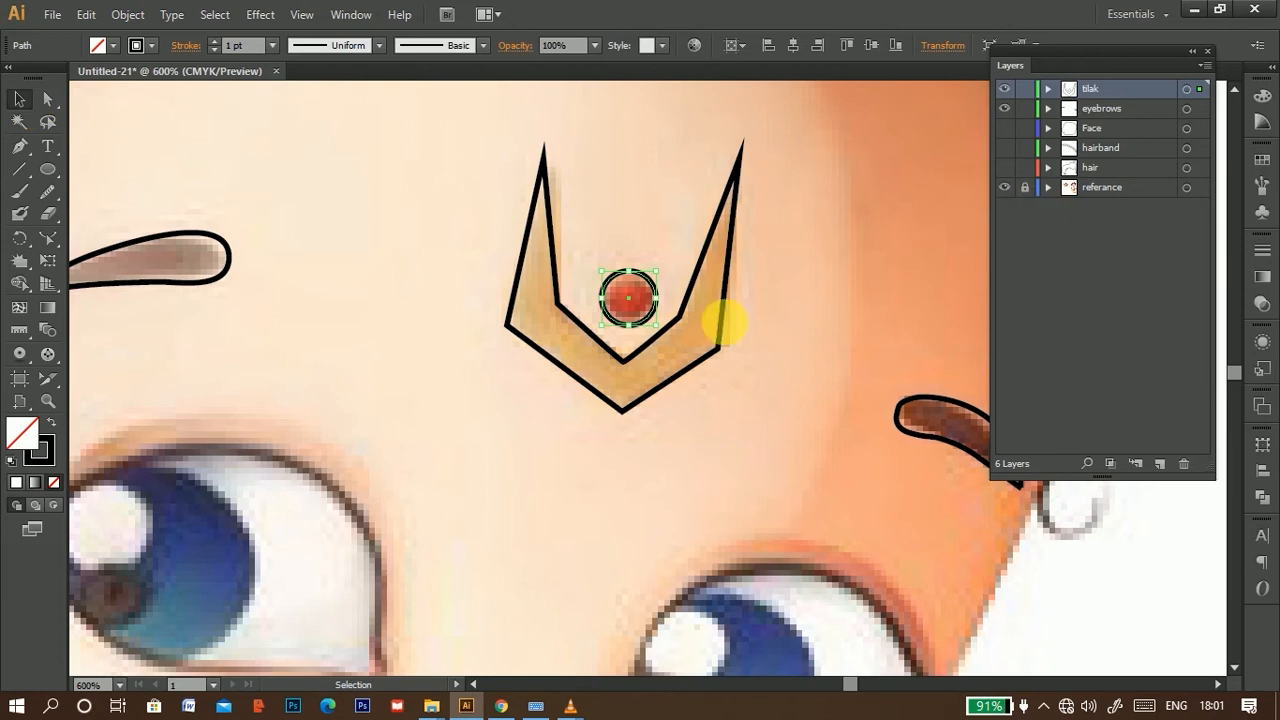
# Step: Add a new layer above tilak and hide the tilak and eyebrows layers
pyautogui.moveTo(512, 387); pyautogui.dragTo(745, 141)
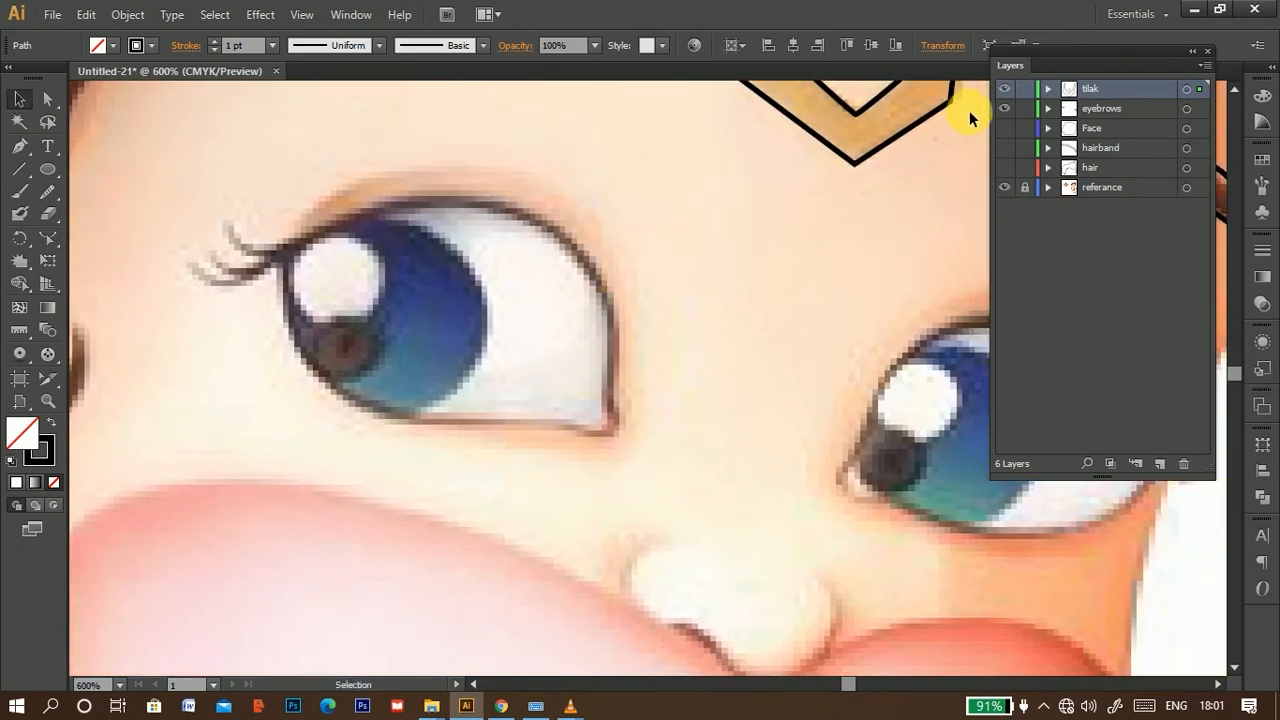
pyautogui.click(1158, 466)
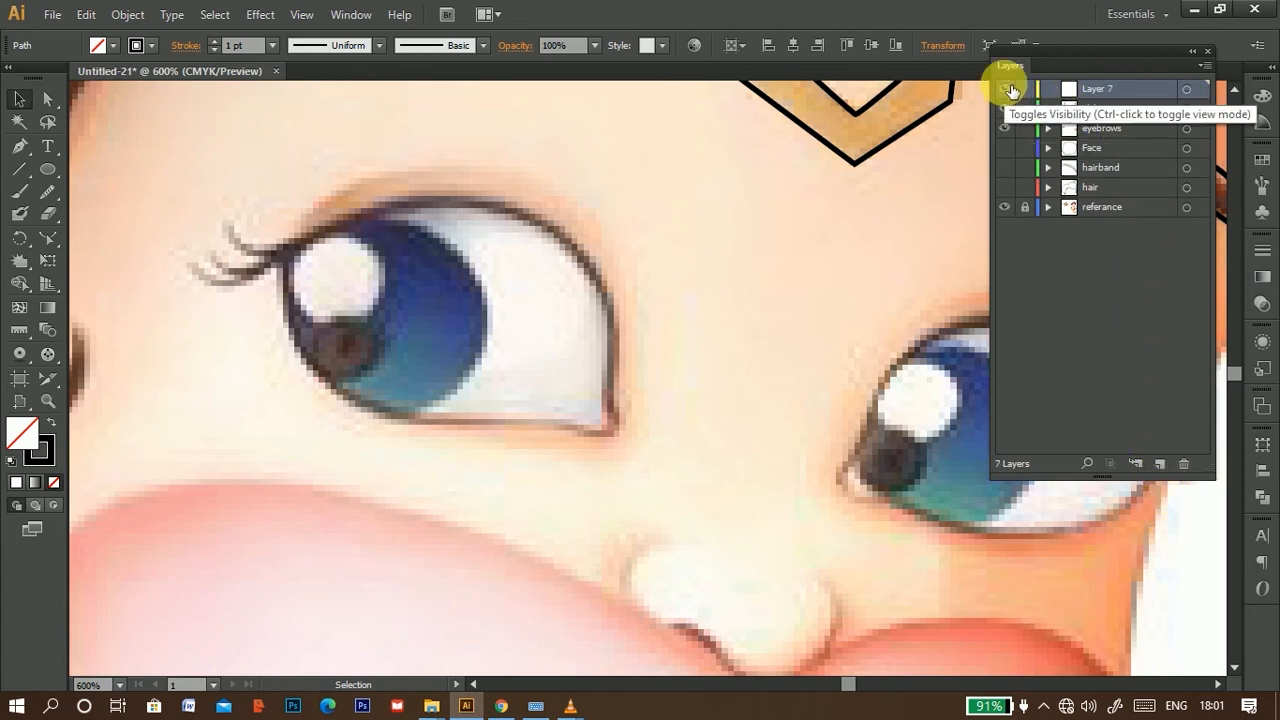
pyautogui.moveTo(659, 249); pyautogui.dragTo(598, 499)
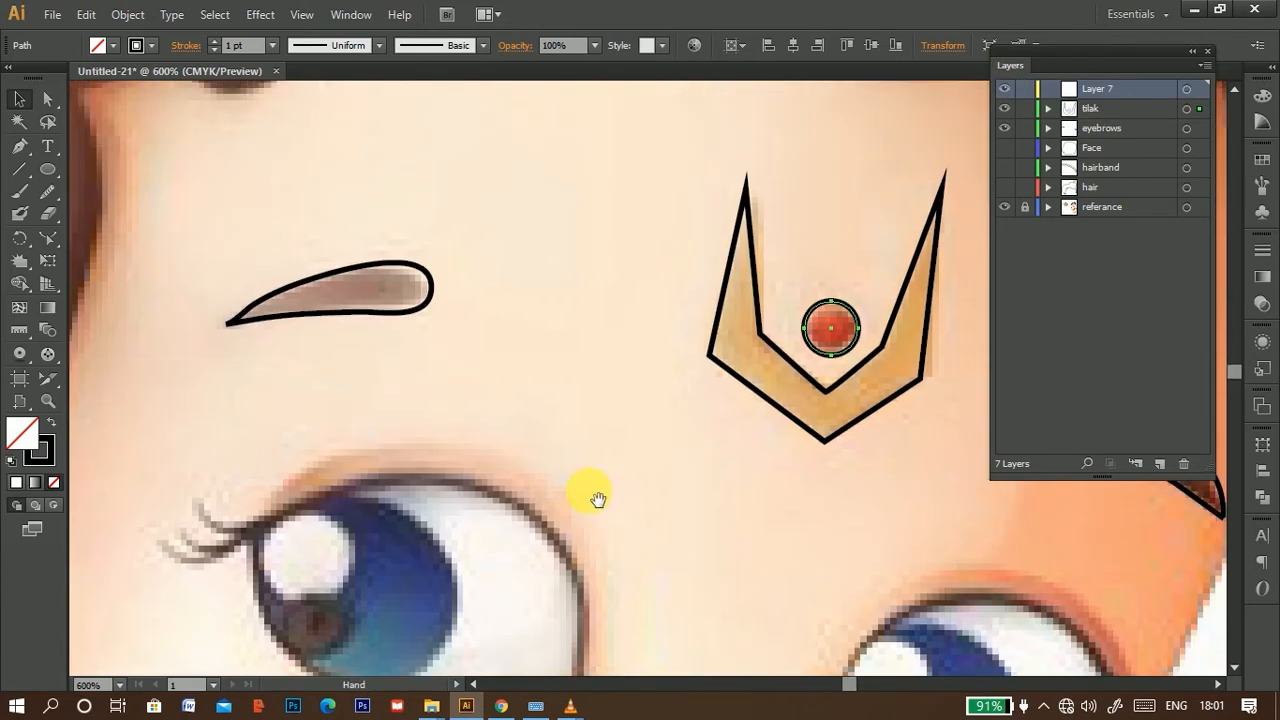
pyautogui.moveTo(790, 413); pyautogui.dragTo(646, 263)
pyautogui.moveTo(551, 329); pyautogui.dragTo(460, 210)
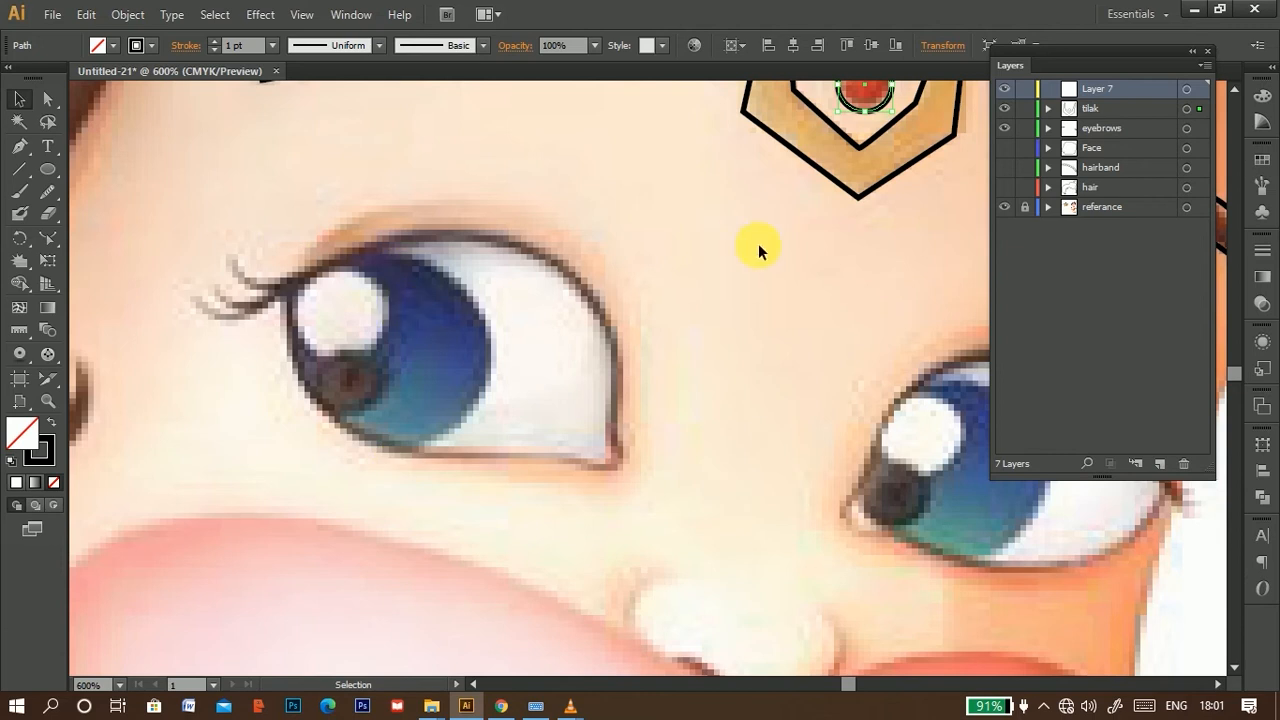
pyautogui.click(1005, 109)
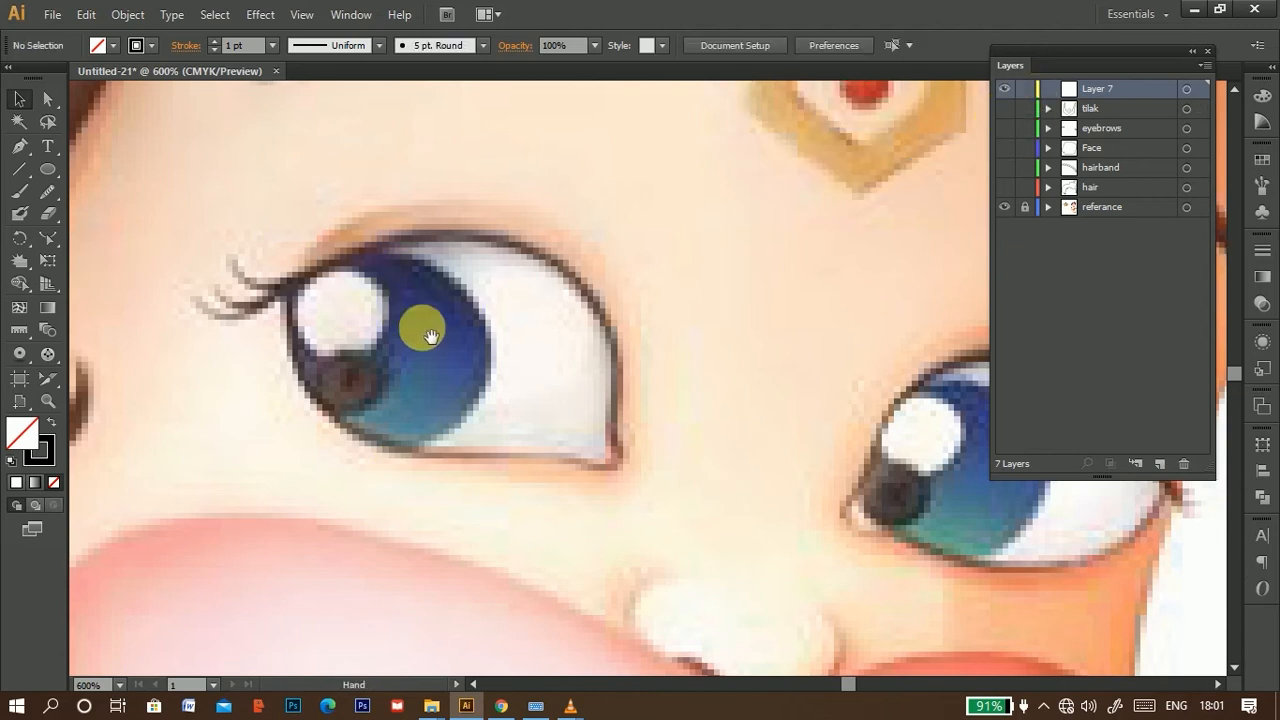
pyautogui.moveTo(423, 323); pyautogui.dragTo(591, 277)
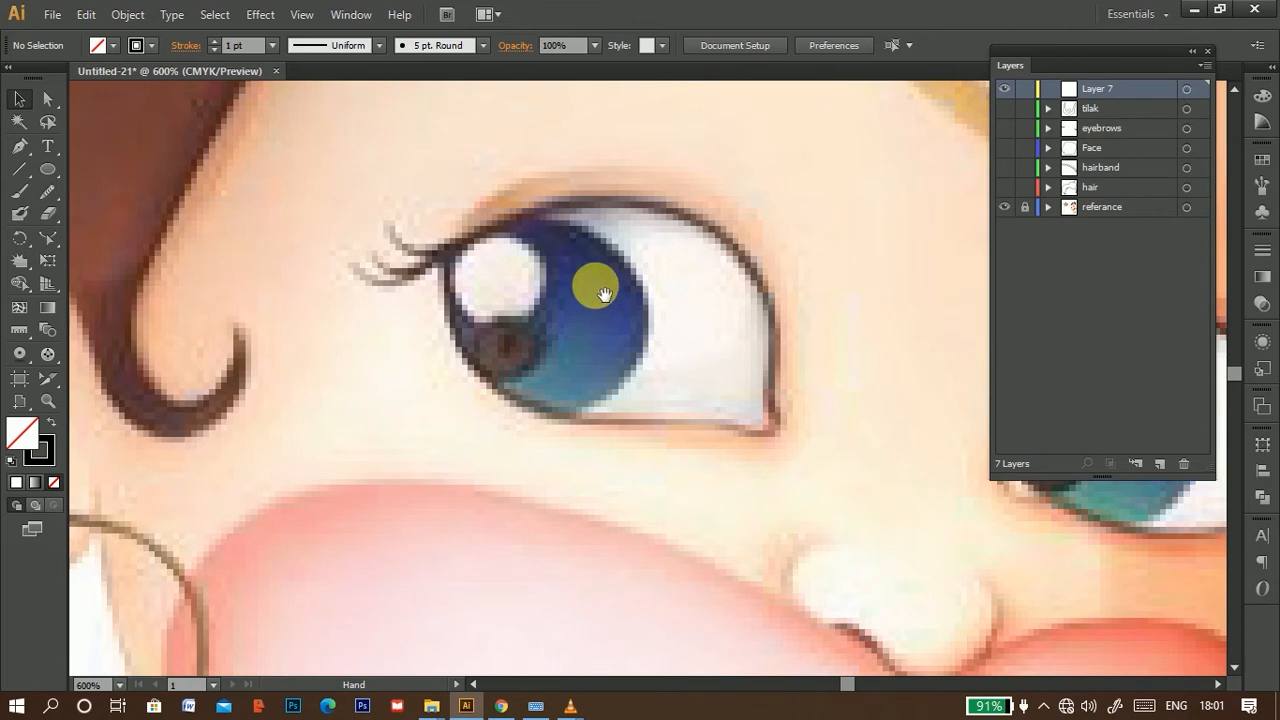
# Step: Rename the new layer eyes_L and activate the Pen tool for tracing the left eye
pyautogui.doubleClick(1108, 90)
pyautogui.write('eyes')
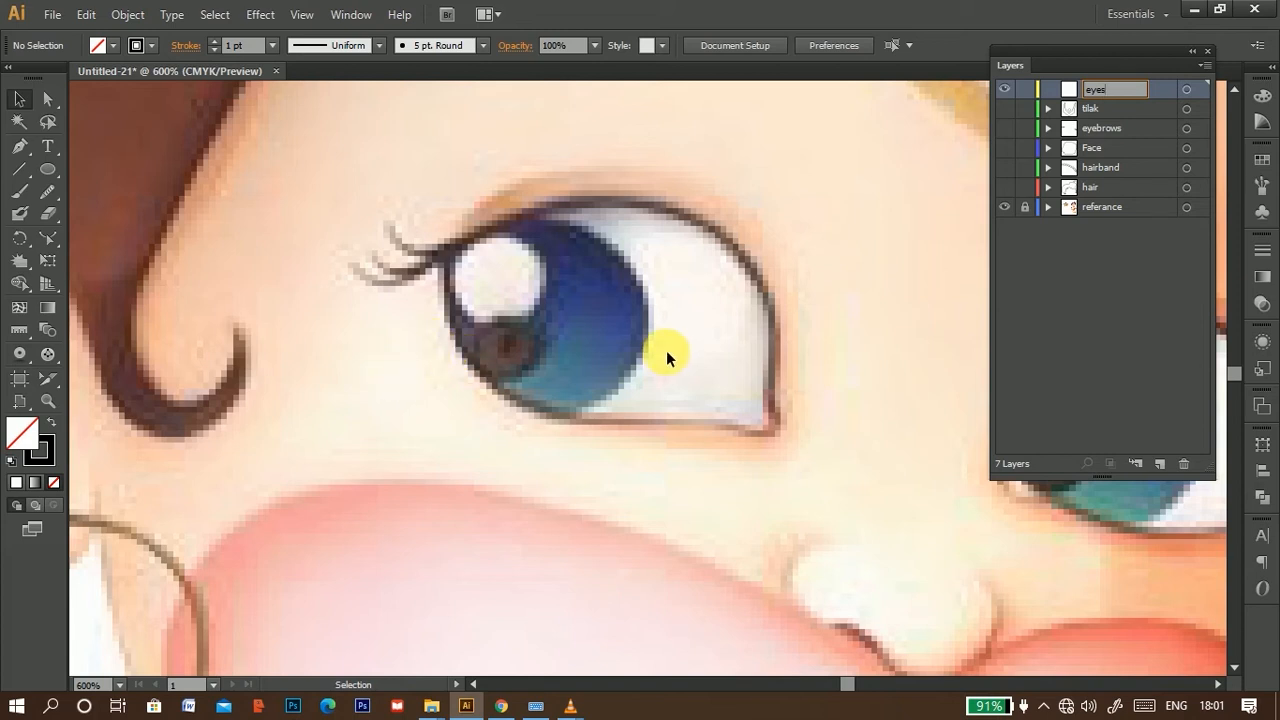
pyautogui.write('_L')
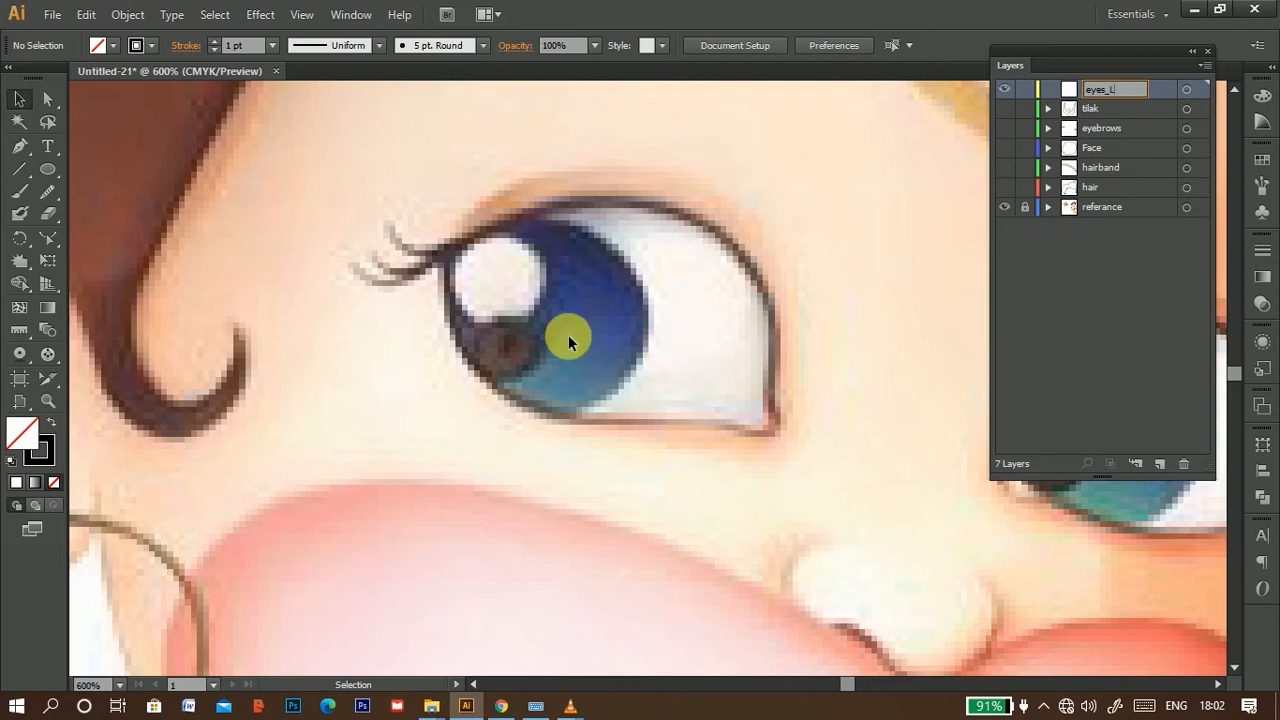
pyautogui.press('Return')
pyautogui.moveTo(694, 383); pyautogui.dragTo(666, 365)
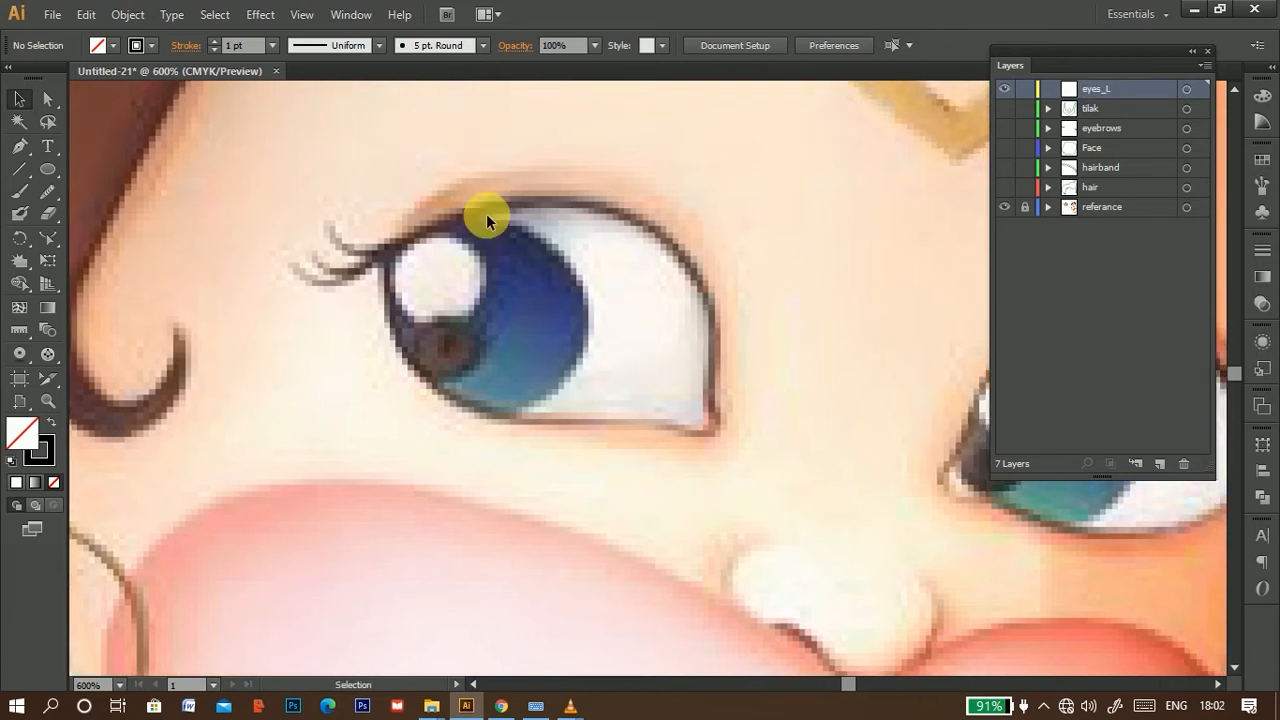
pyautogui.click(20, 148)
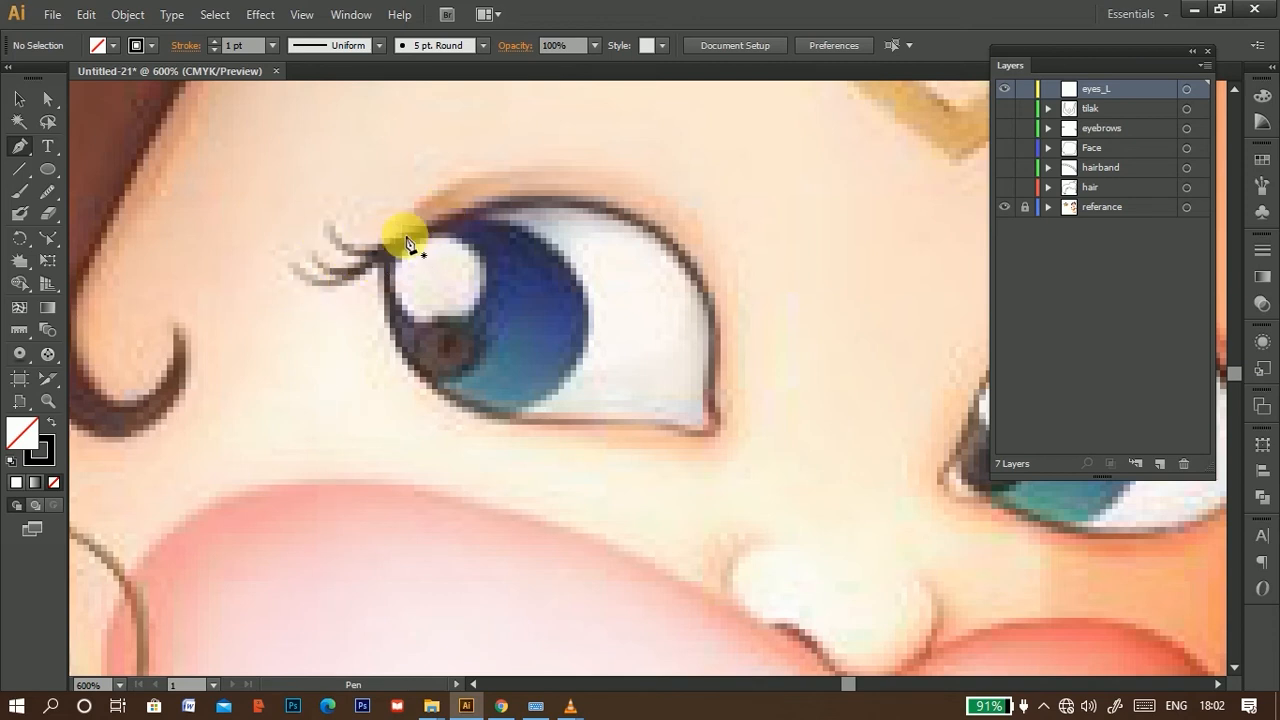
# Step: Start the left eye outline with the Pen tool, tracing the small rounded bulge at the inner corner
pyautogui.click(670, 427)
pyautogui.moveTo(719, 430)
pyautogui.mouseDown()
pyautogui.moveTo(730, 408)
pyautogui.moveTo(705, 406)
pyautogui.mouseUp()
pyautogui.doubleClick(1067, 90)
pyautogui.click(649, 308)
pyautogui.scroll(3, 600, 369)
pyautogui.click(598, 369)
pyautogui.click(638, 436)
pyautogui.click(713, 403)
# Step: Continue the outline around the upper lid, outer side and lower lid of the left eye, closing the path at the inner corner
pyautogui.moveTo(622, 213); pyautogui.dragTo(491, 178)
pyautogui.click(622, 213)
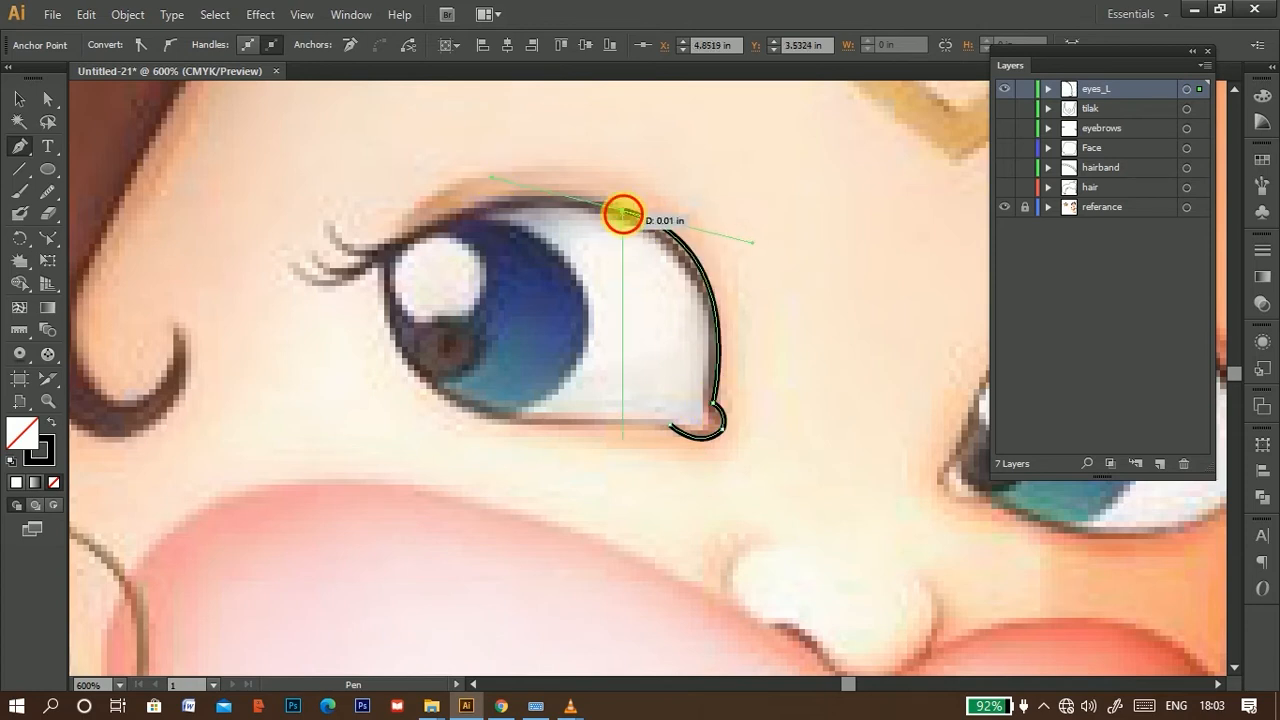
pyautogui.moveTo(421, 231); pyautogui.dragTo(323, 293)
pyautogui.click(421, 231)
pyautogui.moveTo(409, 366); pyautogui.dragTo(527, 430)
pyautogui.click(409, 366)
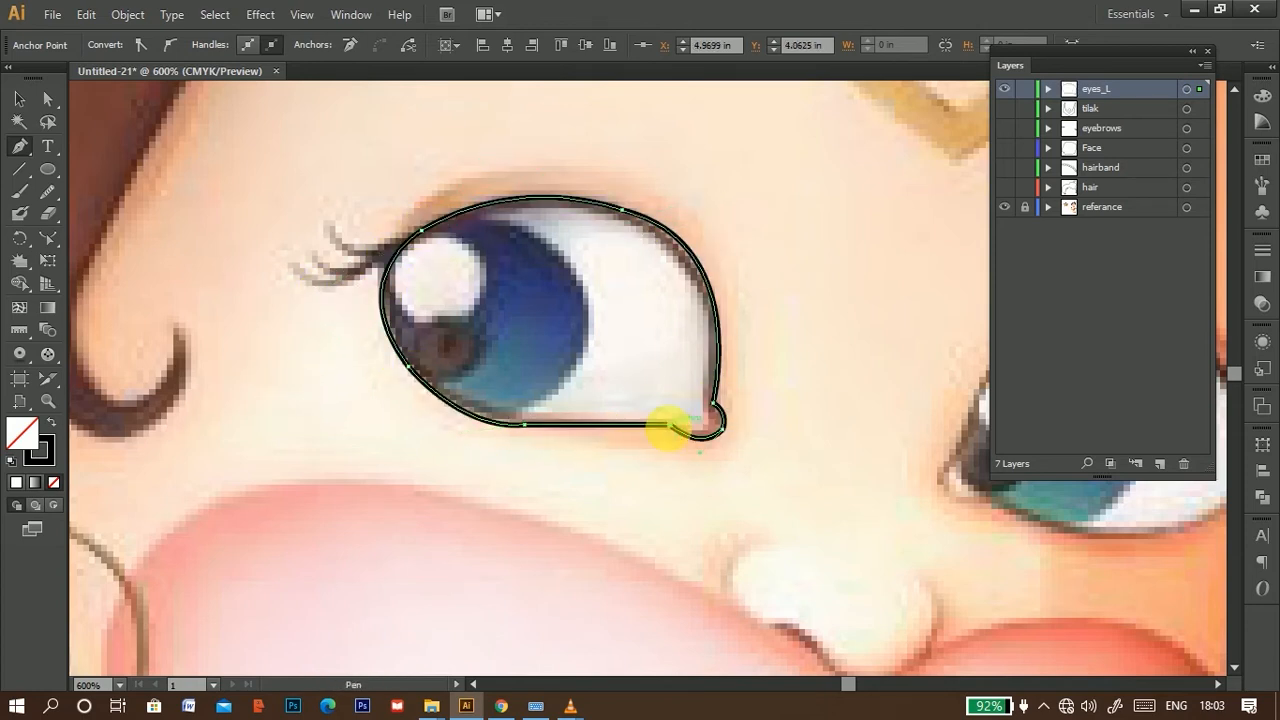
pyautogui.click(668, 424)
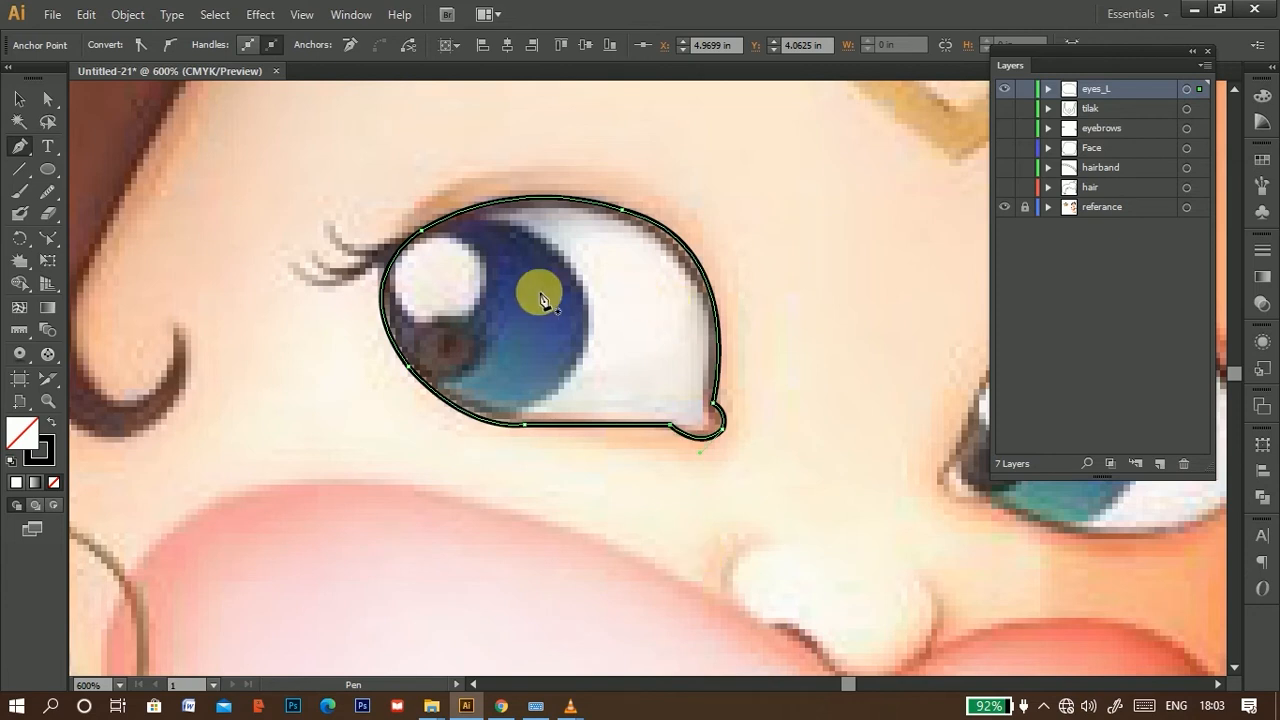
# Step: Draw a circle over the blue iris with the Ellipse tool, then nudge and stretch it to fit
pyautogui.click(50, 170)
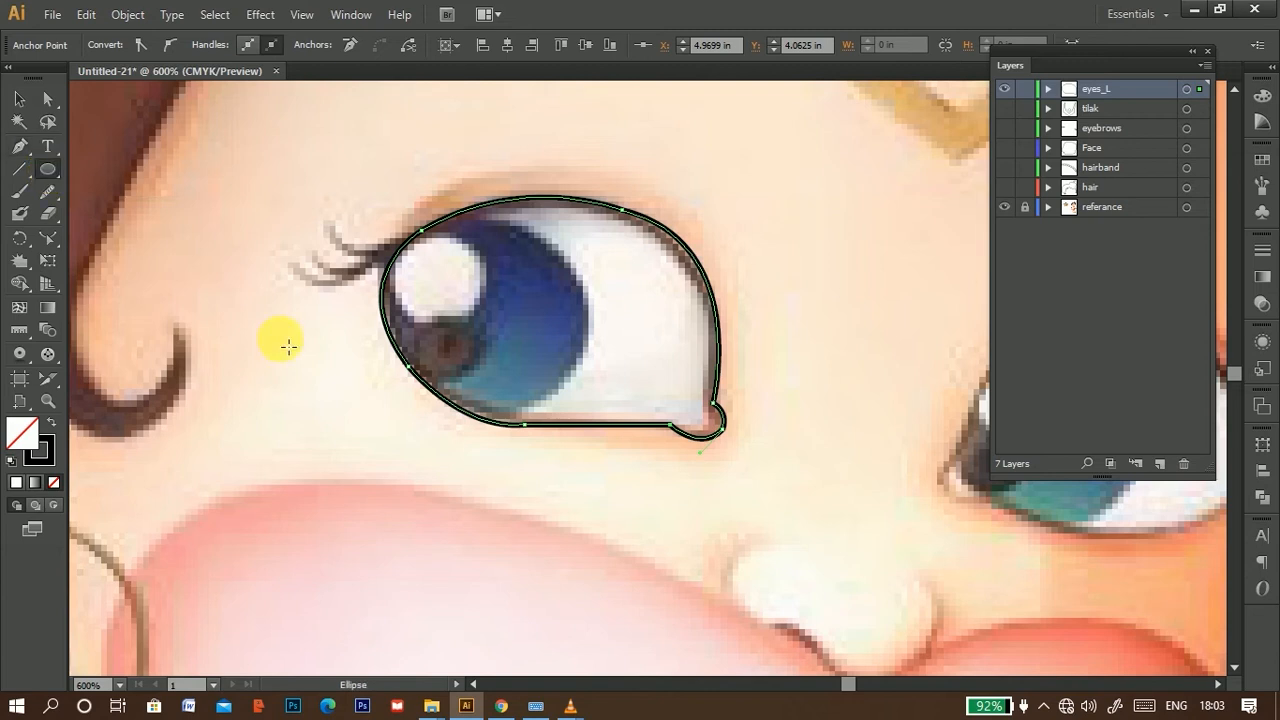
pyautogui.moveTo(491, 310); pyautogui.dragTo(587, 372)
pyautogui.click(20, 99)
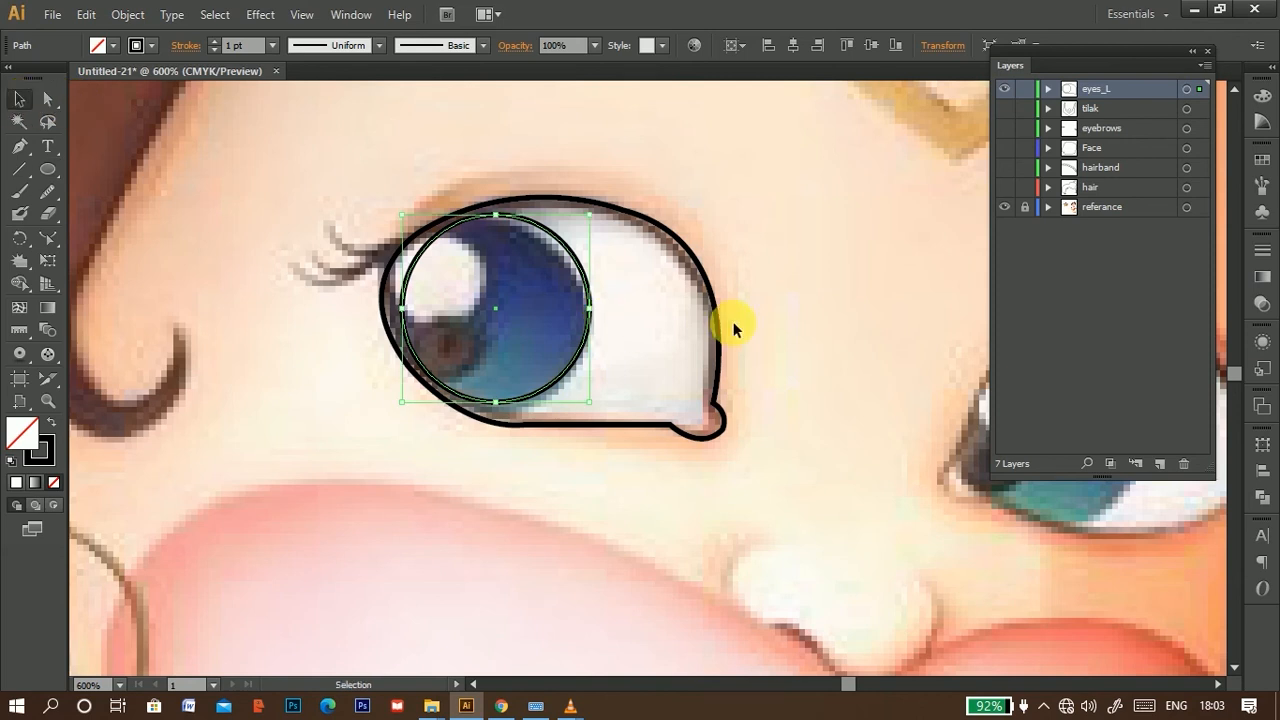
pyautogui.press('Left')
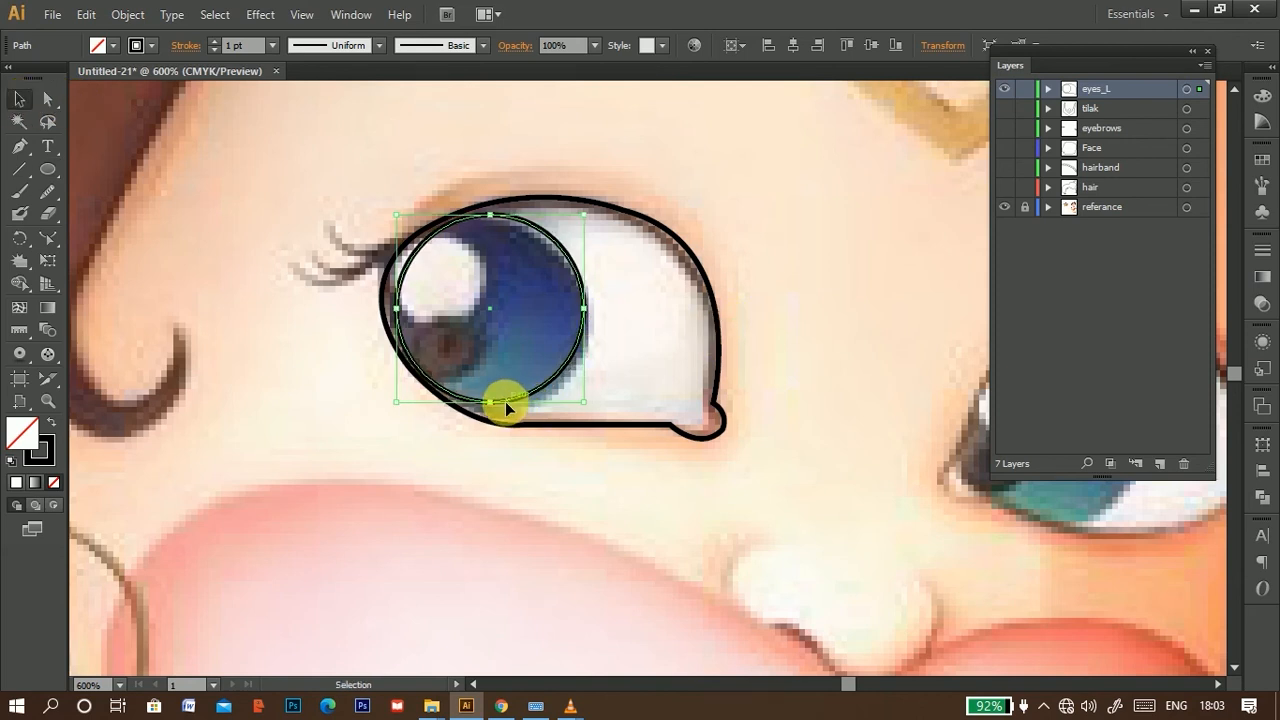
pyautogui.moveTo(497, 408); pyautogui.dragTo(497, 416)
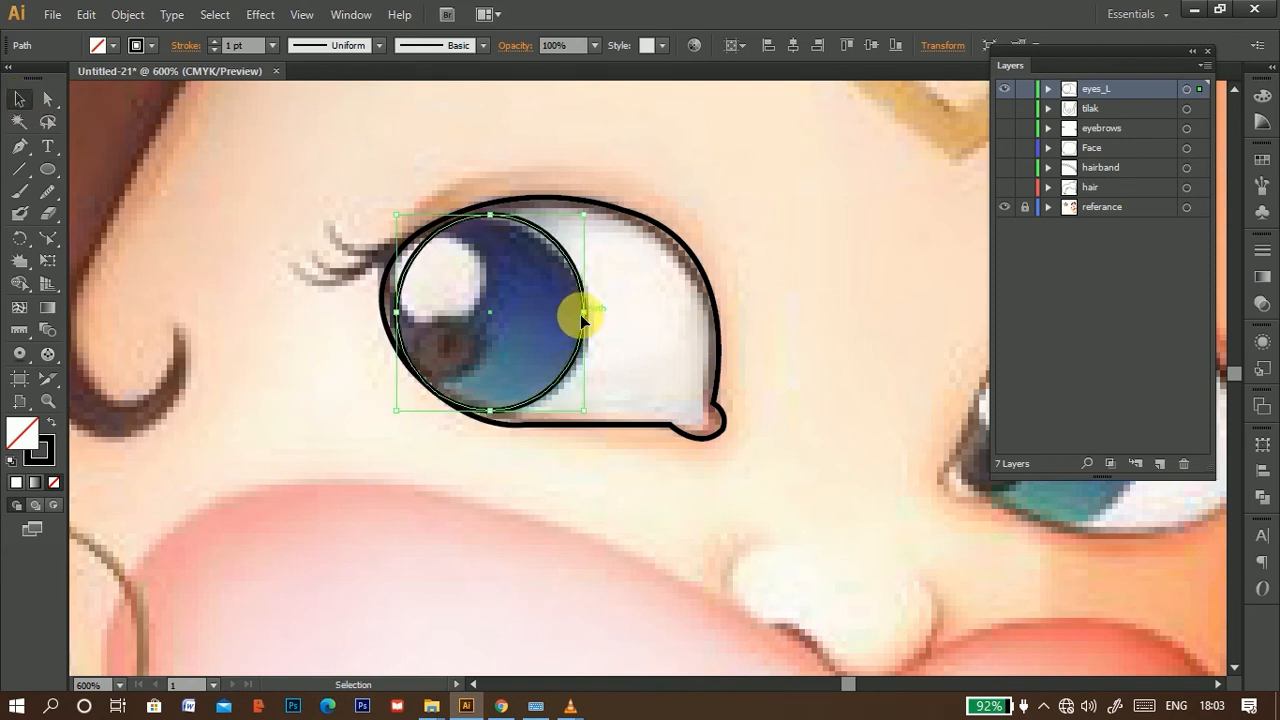
pyautogui.moveTo(585, 314); pyautogui.dragTo(591, 314)
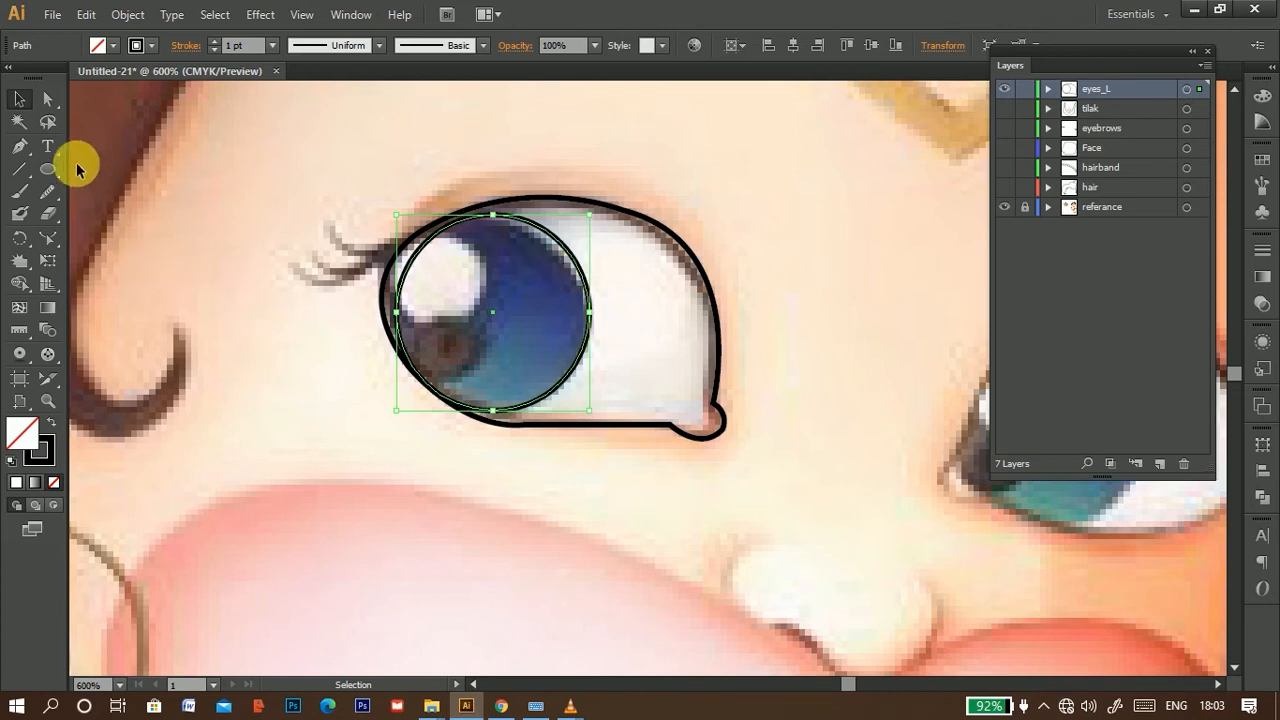
# Step: Reshape the iris circle's outer side with the Direct Selection tool so it meets the eye outline, and deselect it
pyautogui.click(47, 98)
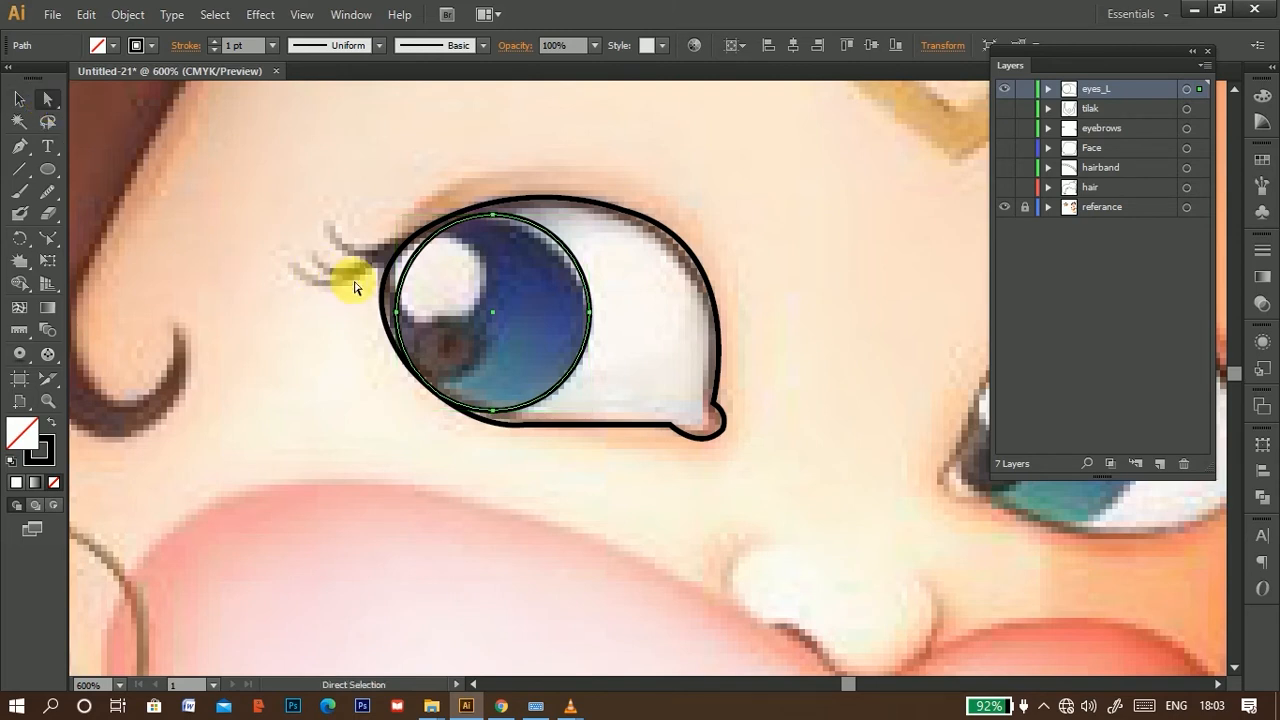
pyautogui.moveTo(395, 313); pyautogui.dragTo(383, 312)
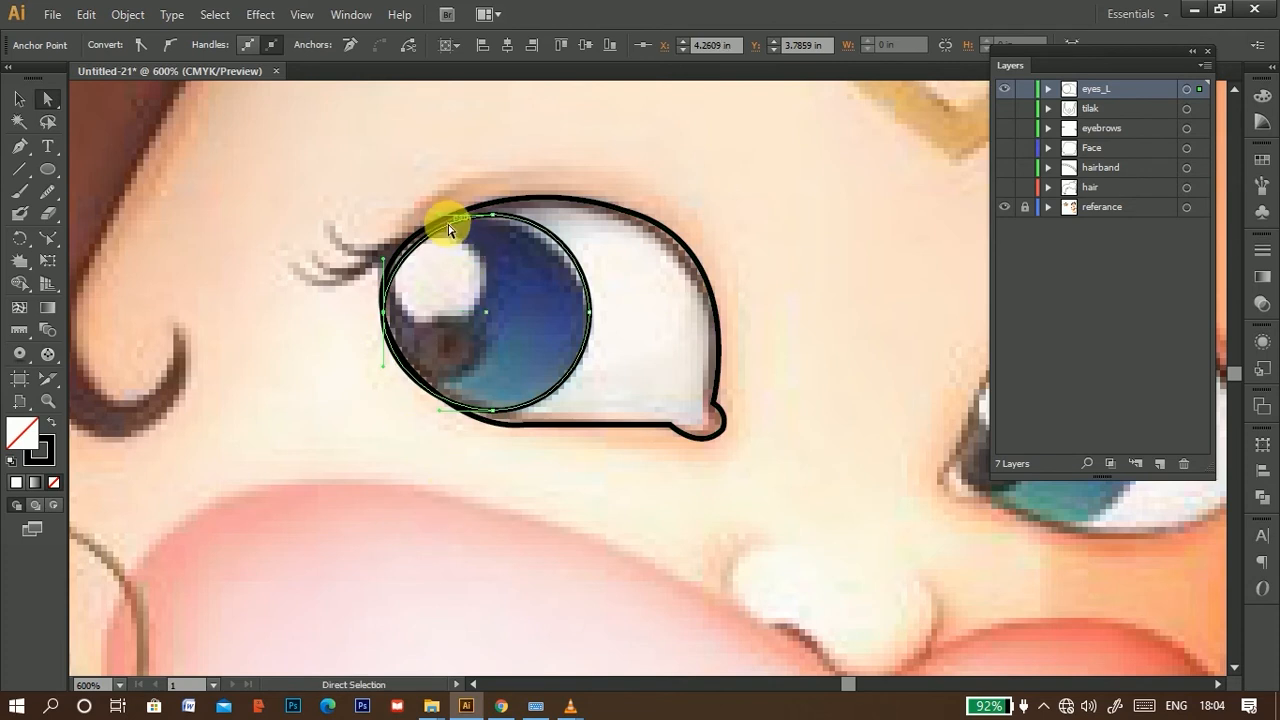
pyautogui.moveTo(440, 215); pyautogui.dragTo(422, 209)
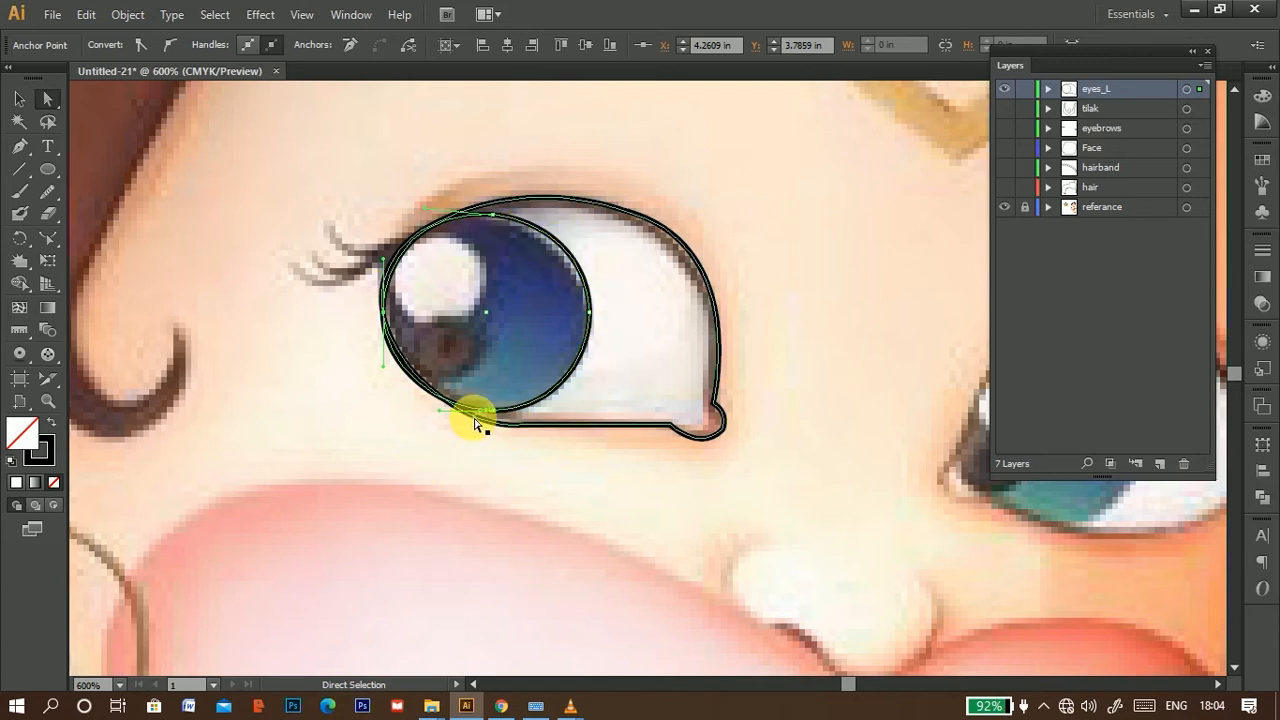
pyautogui.click(20, 99)
pyautogui.click(139, 160)
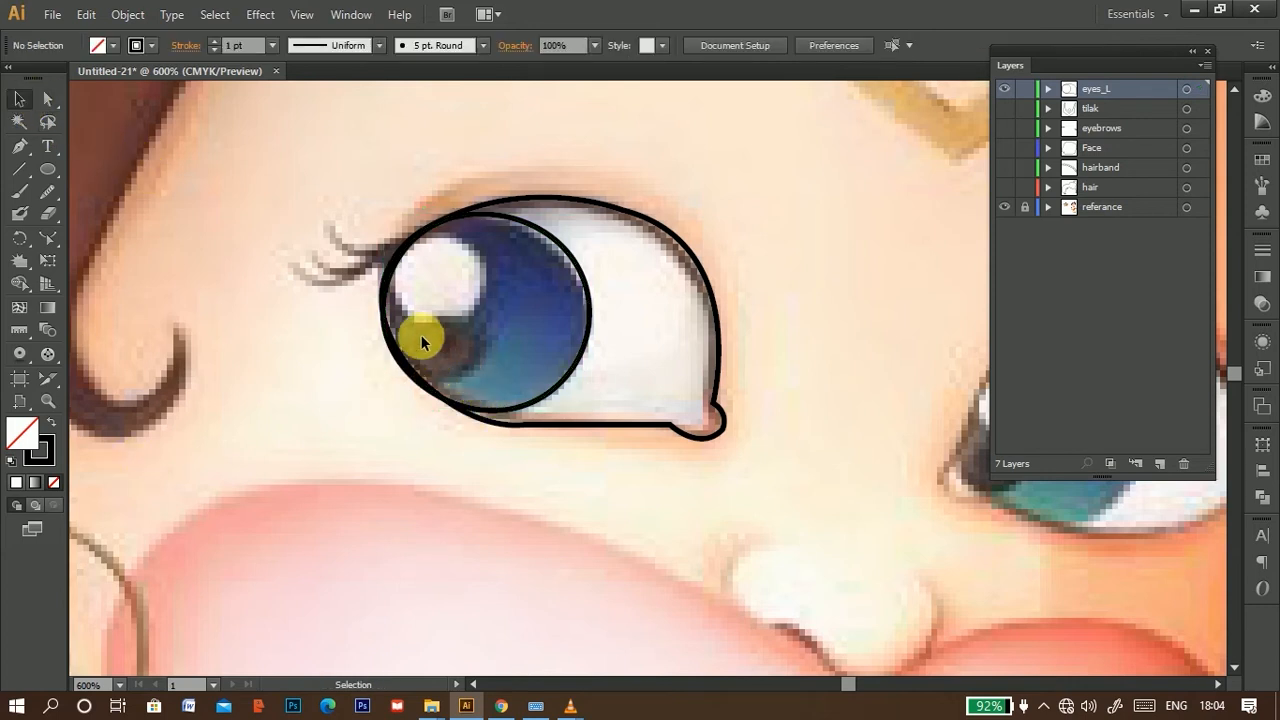
# Step: Draw a circle over the white highlight in the iris, then nudge and resize it to match the reference
pyautogui.click(55, 170)
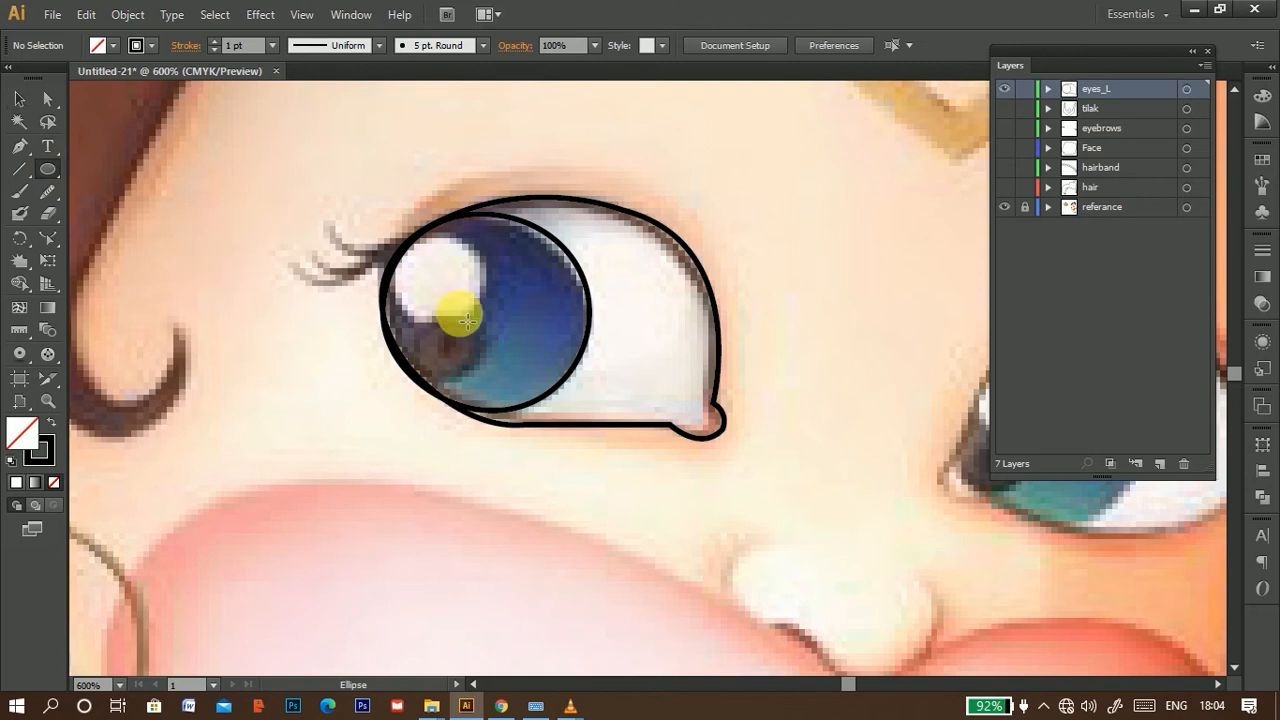
pyautogui.moveTo(466, 320); pyautogui.dragTo(511, 343)
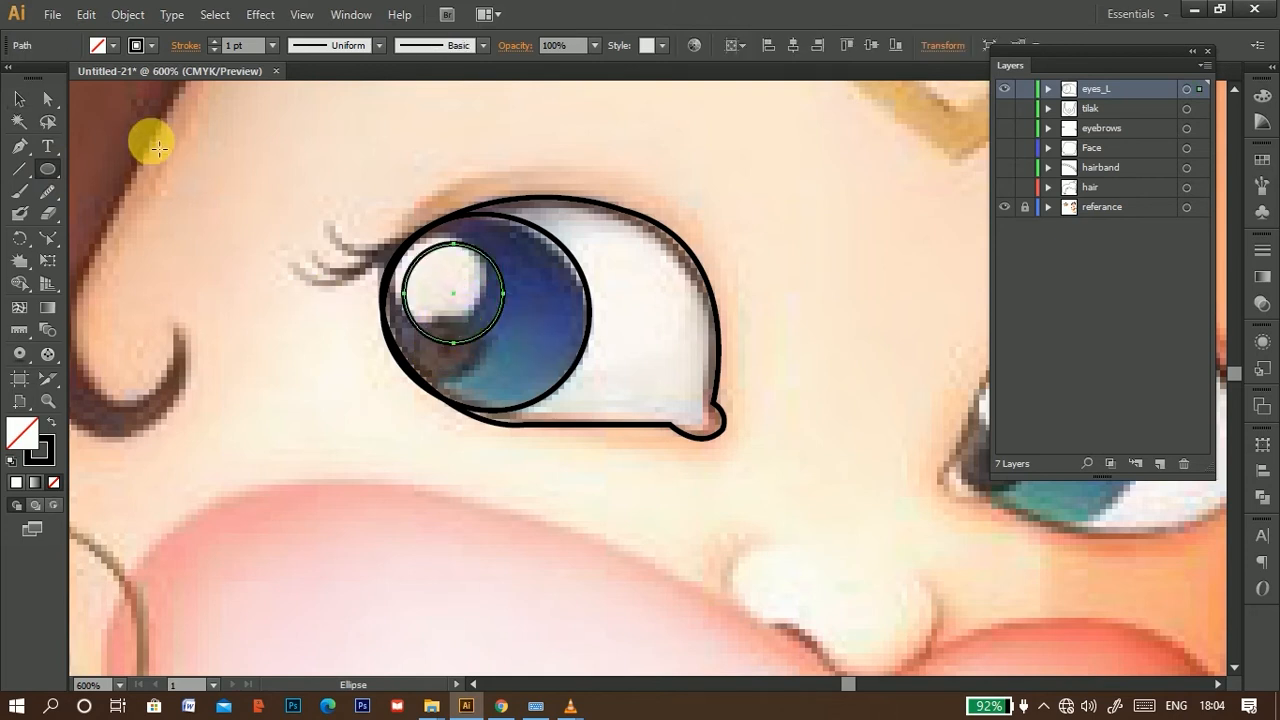
pyautogui.click(21, 100)
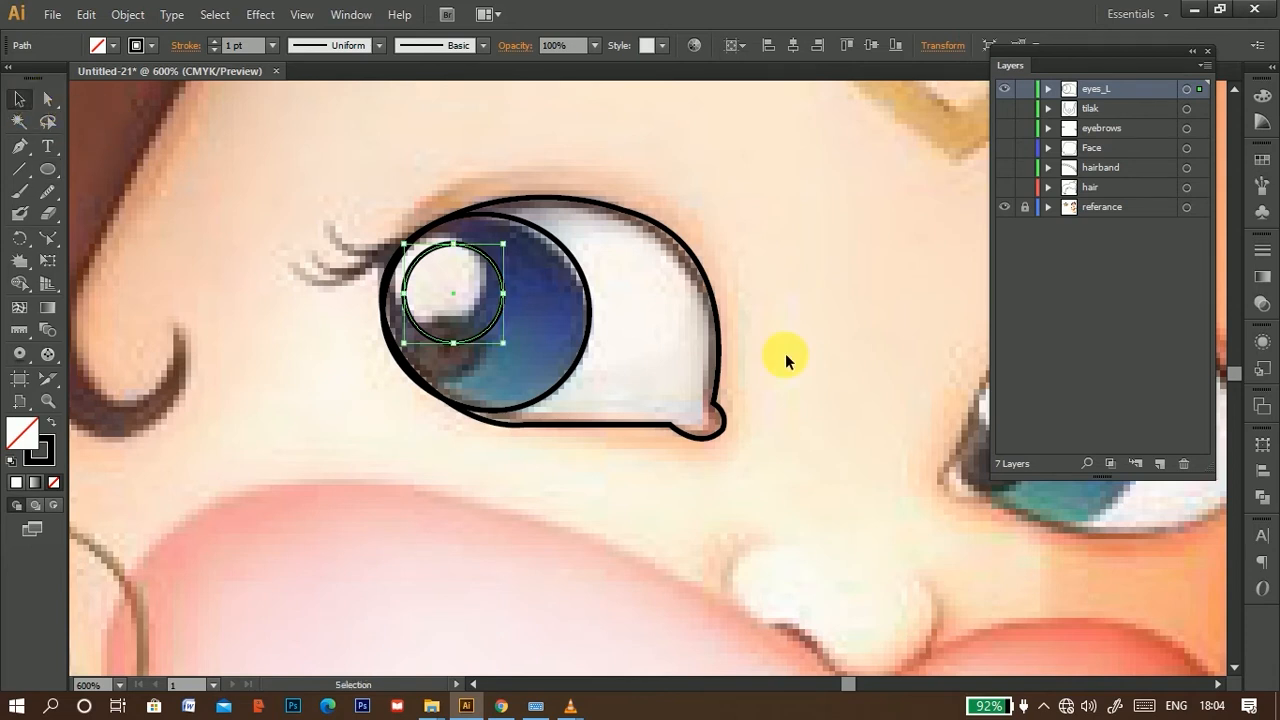
pyautogui.press('Left')
pyautogui.press('Up')
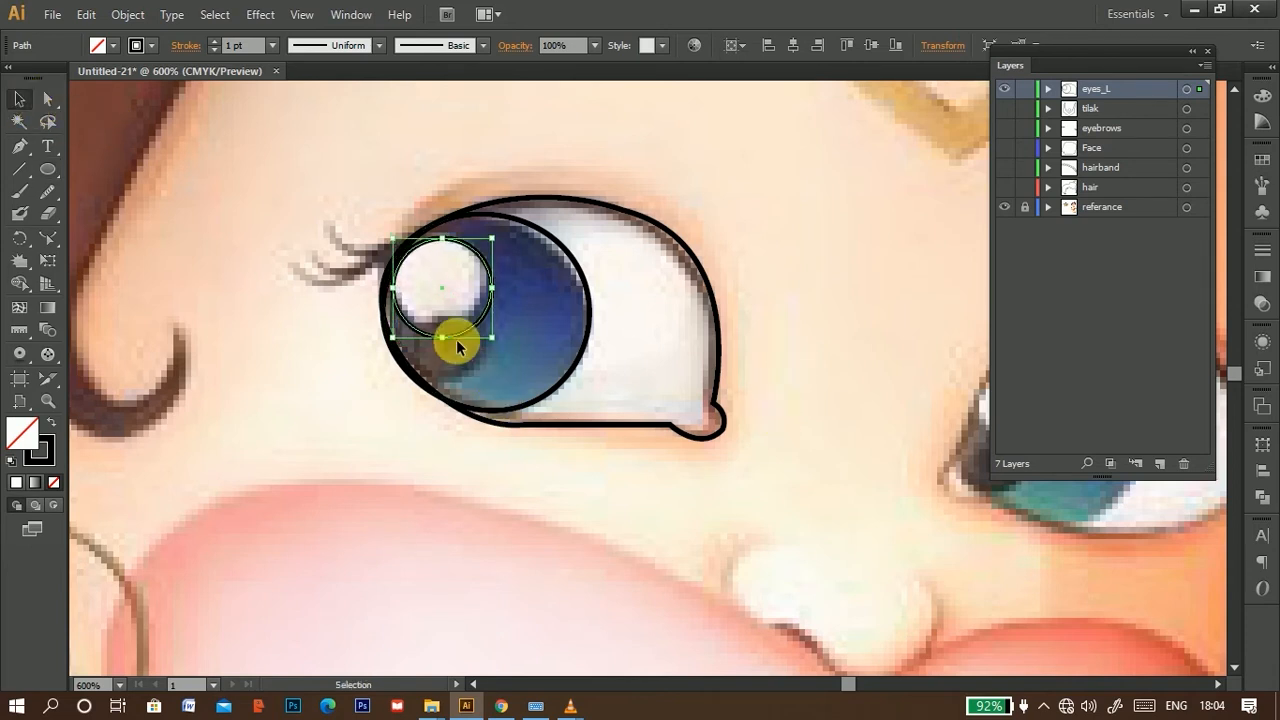
pyautogui.moveTo(443, 337); pyautogui.dragTo(443, 335)
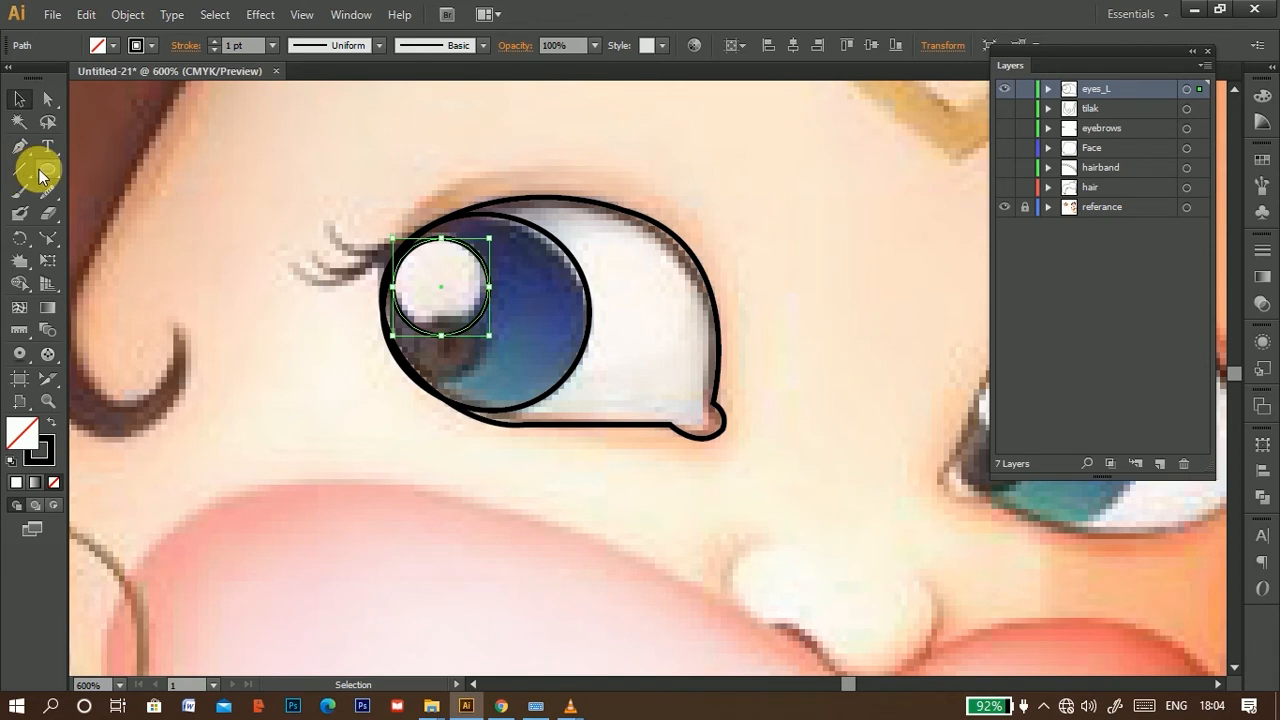
# Step: Draw a smaller circle over the dark pupil below the highlight, then position and enlarge it to fit
pyautogui.click(45, 172)
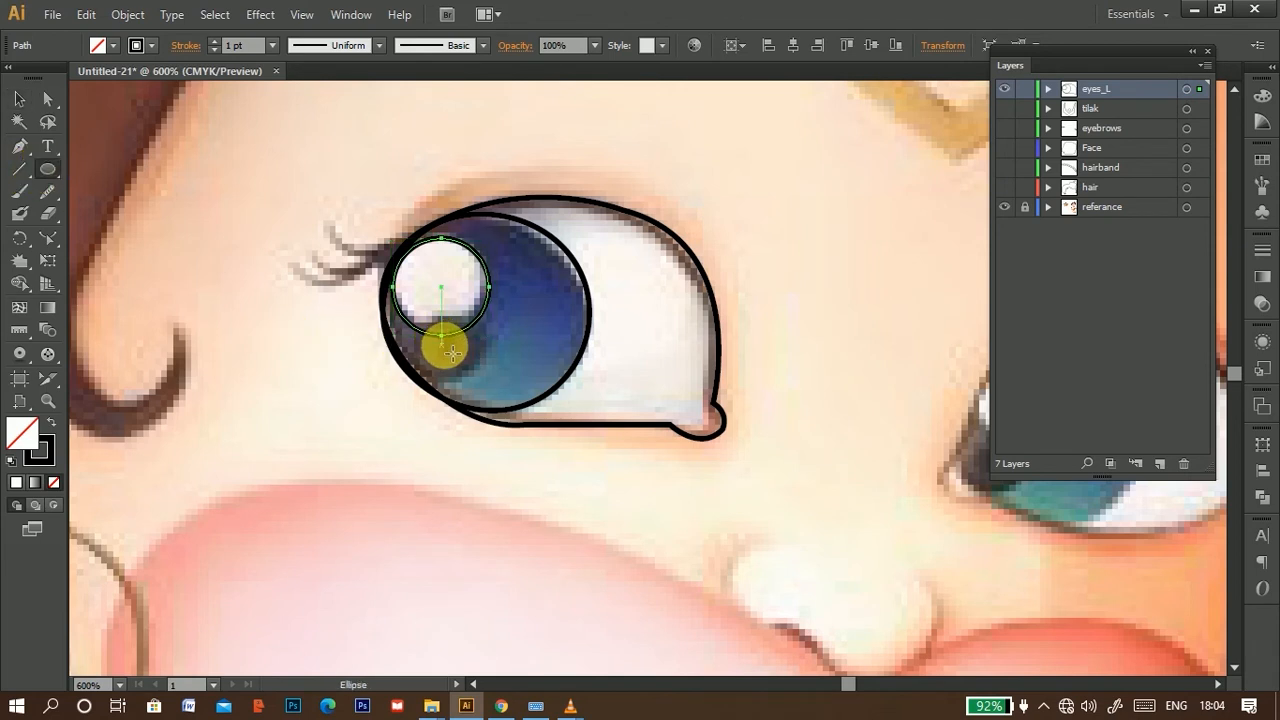
pyautogui.moveTo(441, 345); pyautogui.dragTo(471, 375)
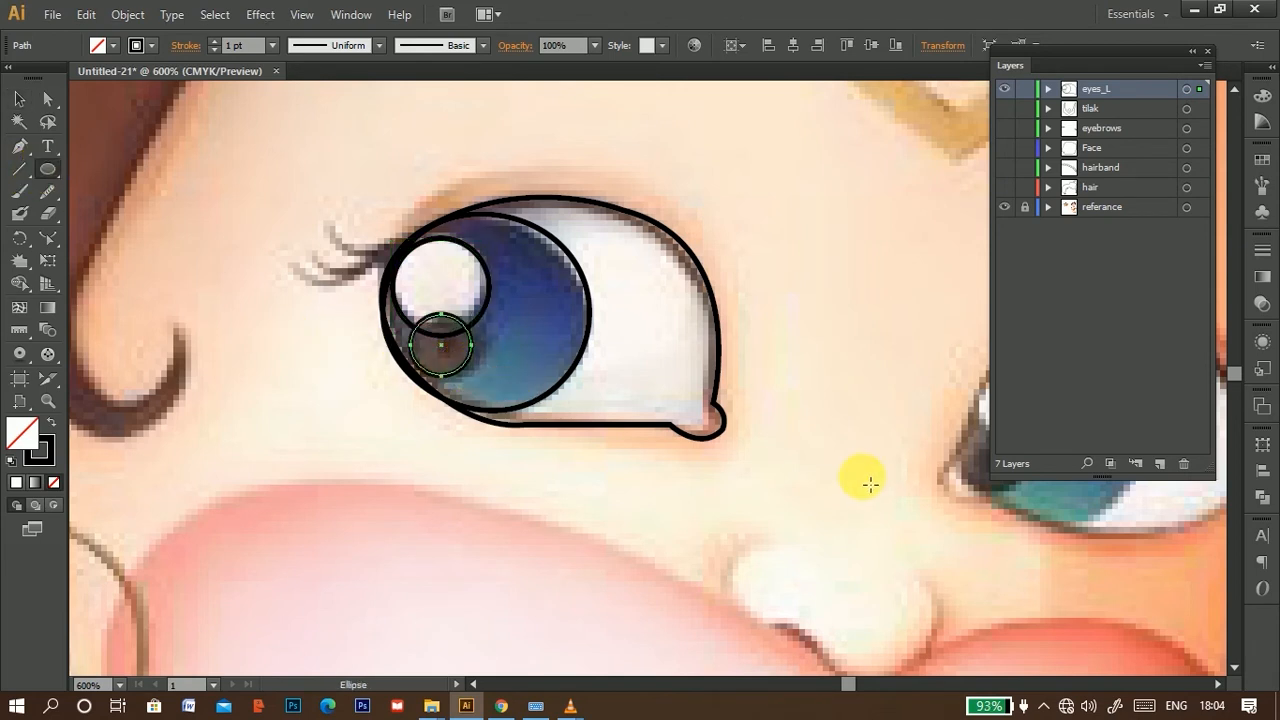
pyautogui.press('Down')
pyautogui.press('Right')
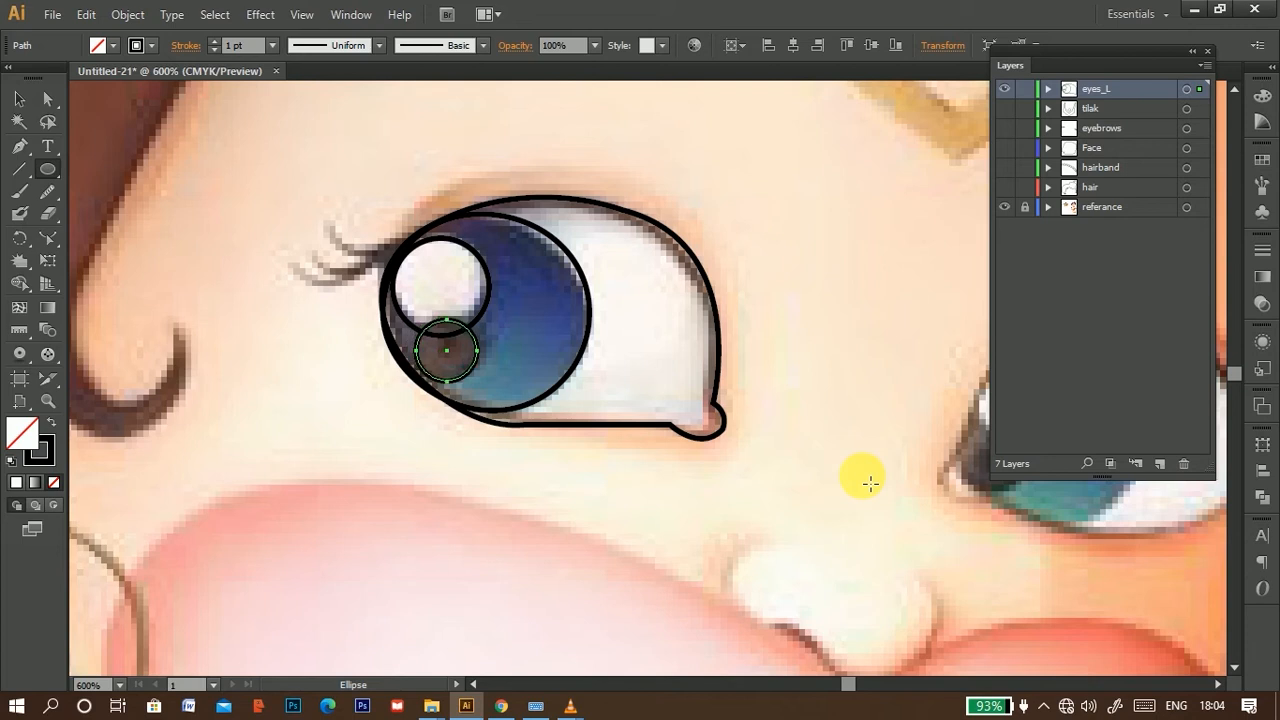
pyautogui.click(20, 99)
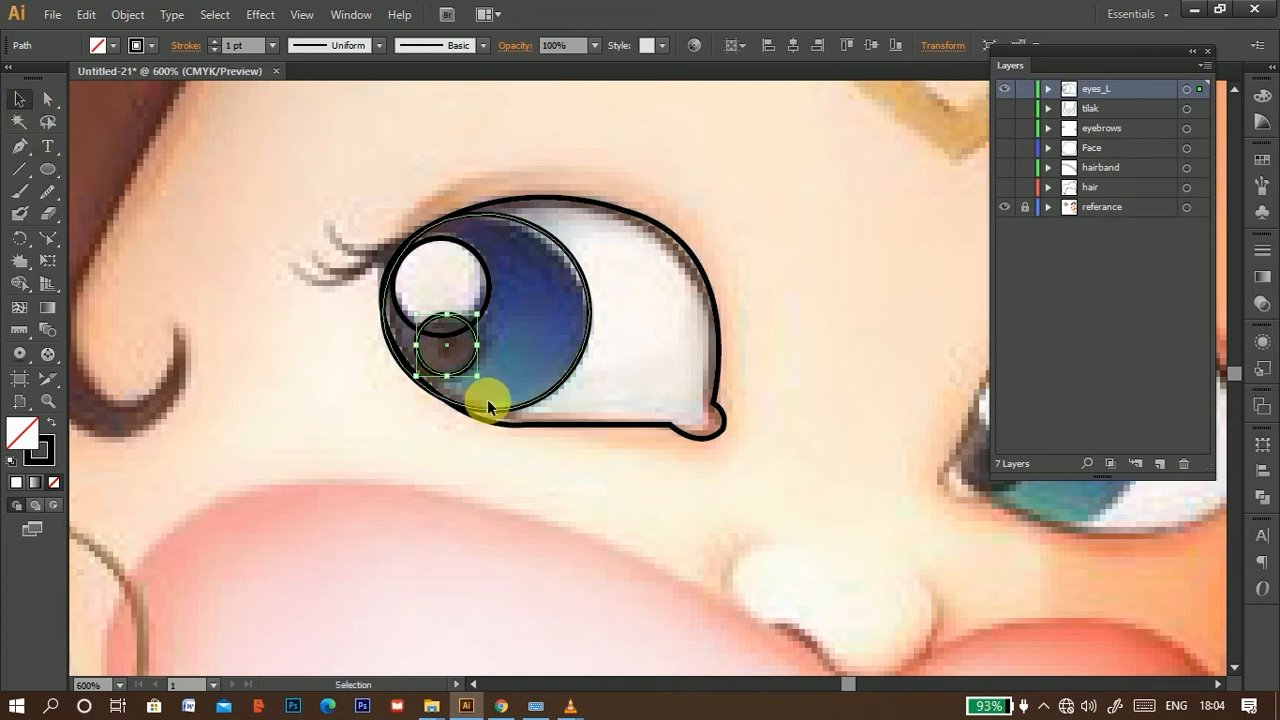
pyautogui.moveTo(479, 380)
pyautogui.mouseDown()
pyautogui.moveTo(490, 392)
pyautogui.moveTo(486, 382)
pyautogui.mouseUp()
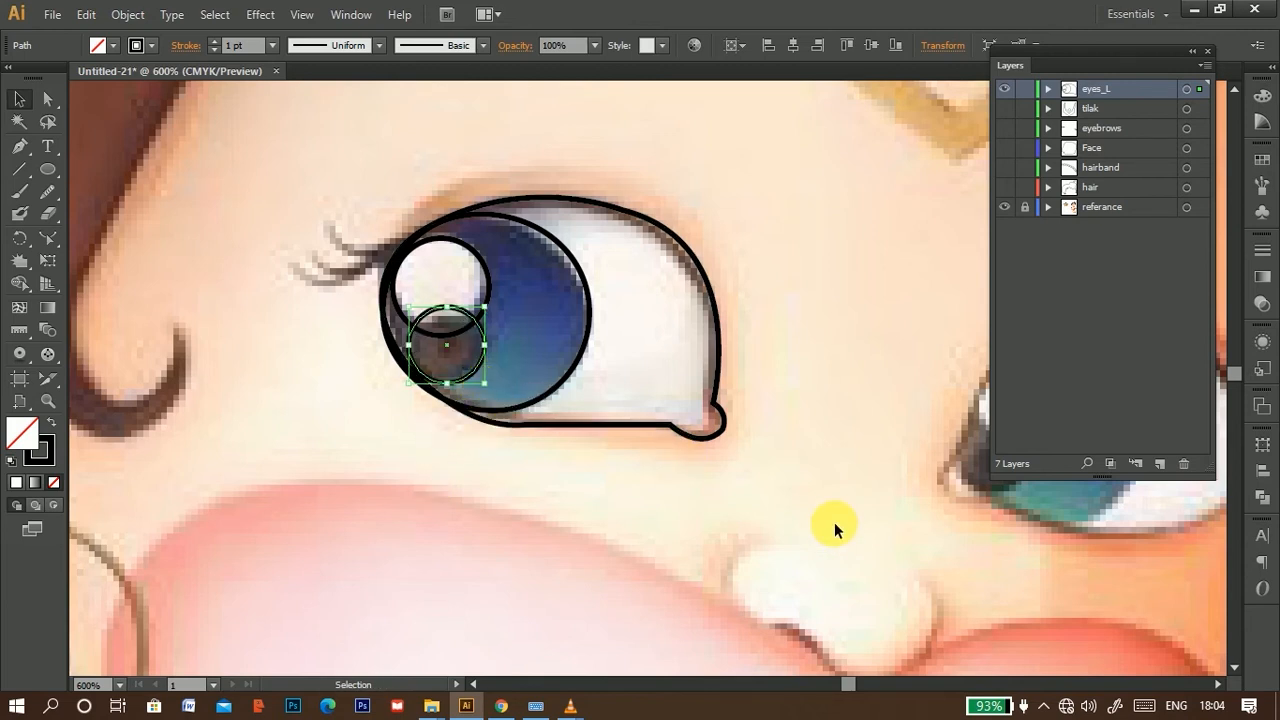
pyautogui.click(787, 363)
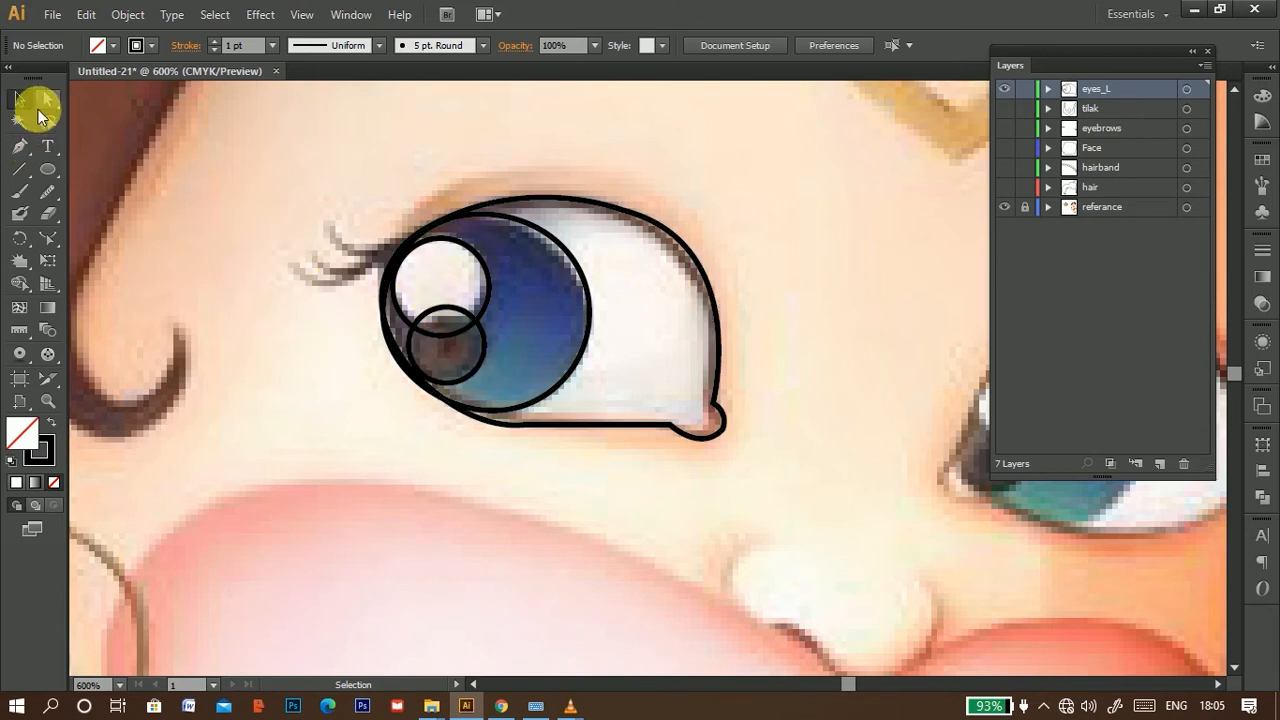
# Step: Trace the three pointed eyelashes at the outer corner of the left eye with the Pen tool, using curved segments
pyautogui.click(20, 145)
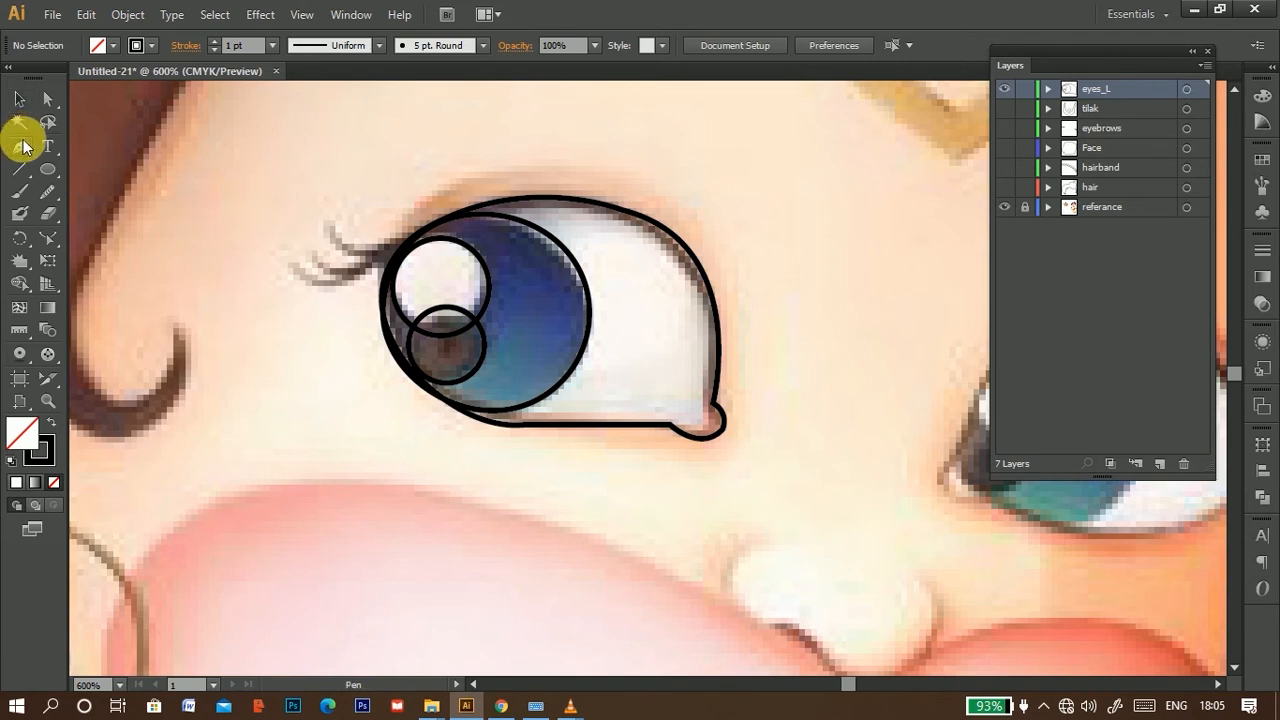
pyautogui.click(422, 236)
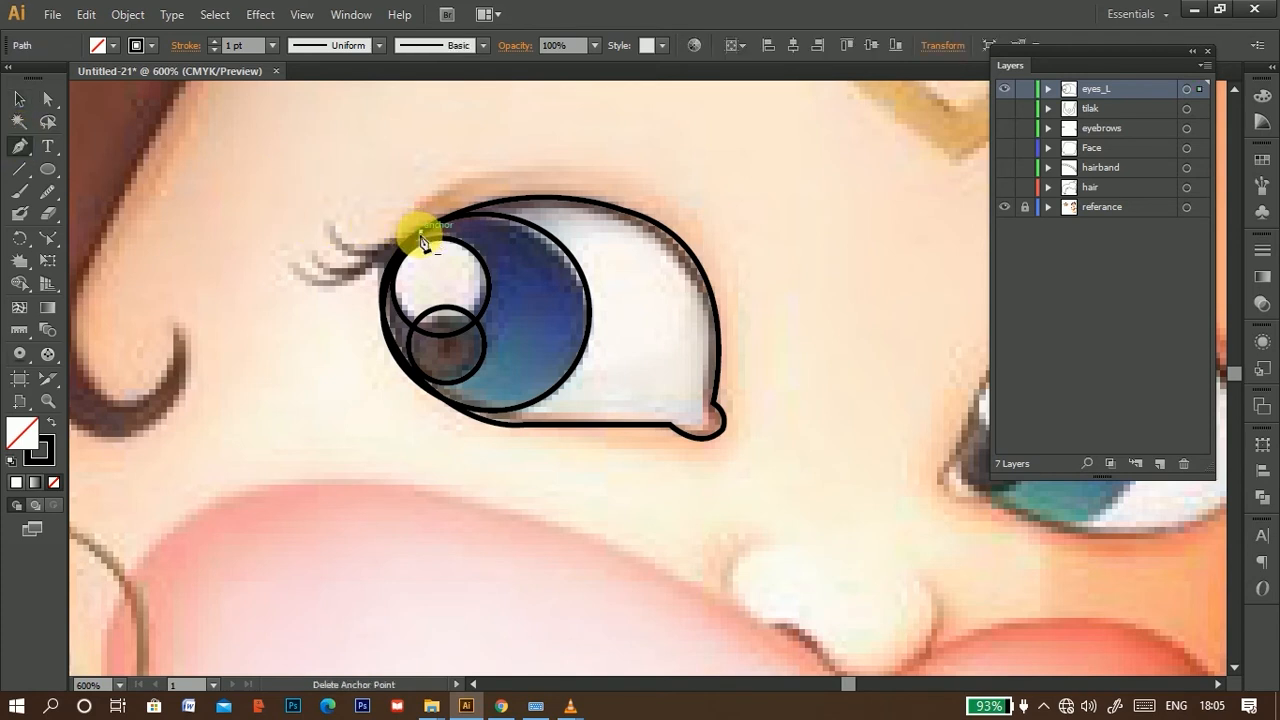
pyautogui.moveTo(334, 229); pyautogui.dragTo(300, 162)
pyautogui.click(331, 220)
pyautogui.moveTo(362, 258); pyautogui.dragTo(306, 233)
pyautogui.click(316, 249)
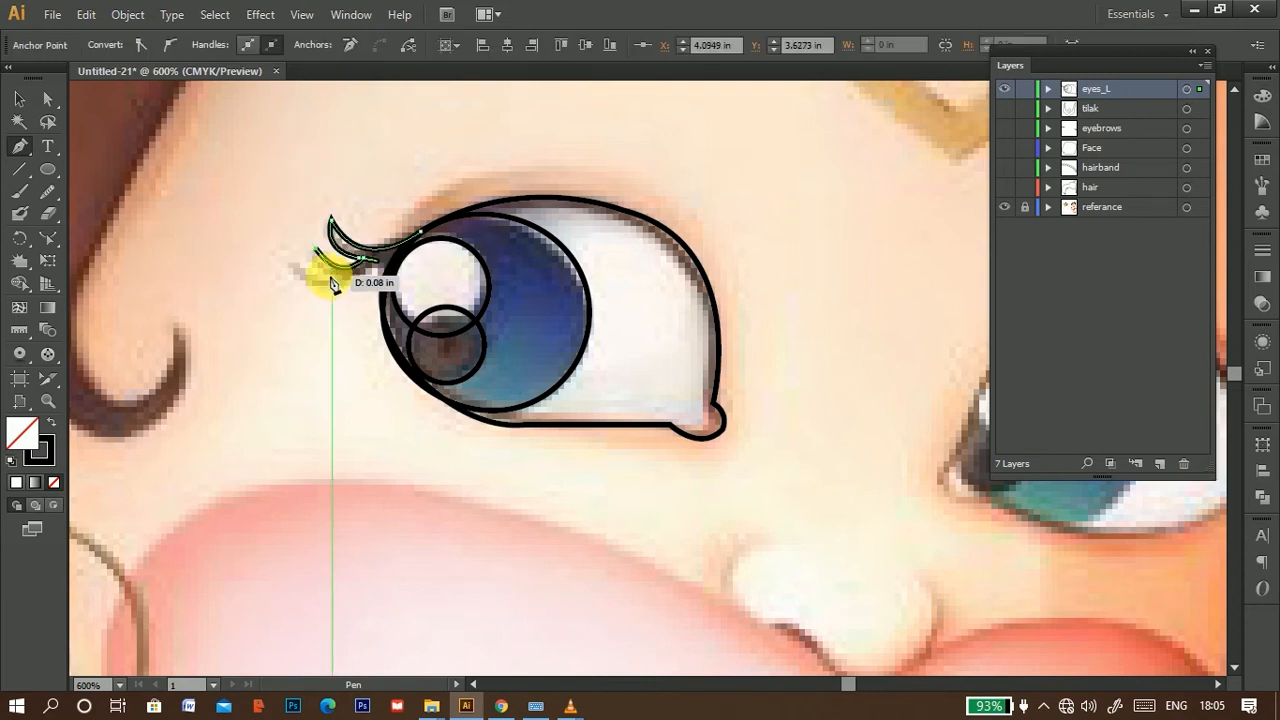
pyautogui.keyDown('ctrl'); pyautogui.click(340, 285); pyautogui.keyUp('ctrl')
pyautogui.moveTo(349, 281); pyautogui.dragTo(457, 241)
pyautogui.click(332, 277)
# Step: Close the eyelash path with straight segments running inside the eye outline back to its starting point, and deselect it
pyautogui.scroll(3, 375, 280)
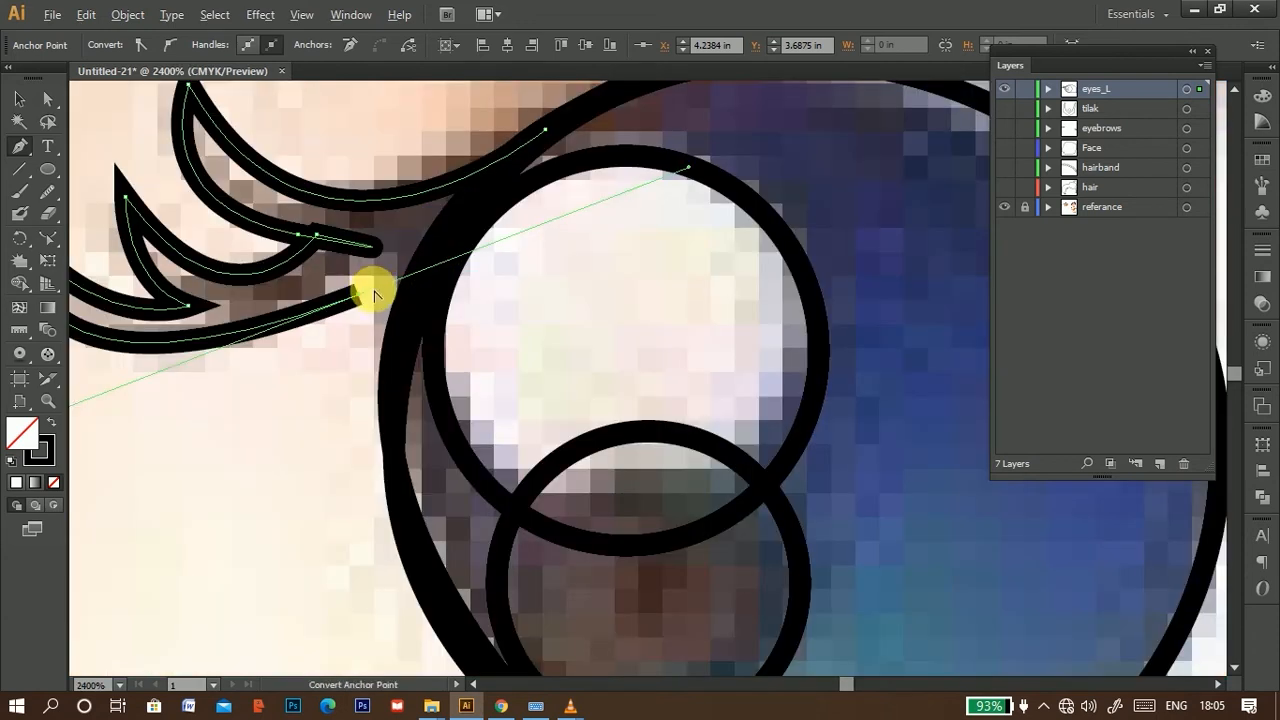
pyautogui.click(360, 297)
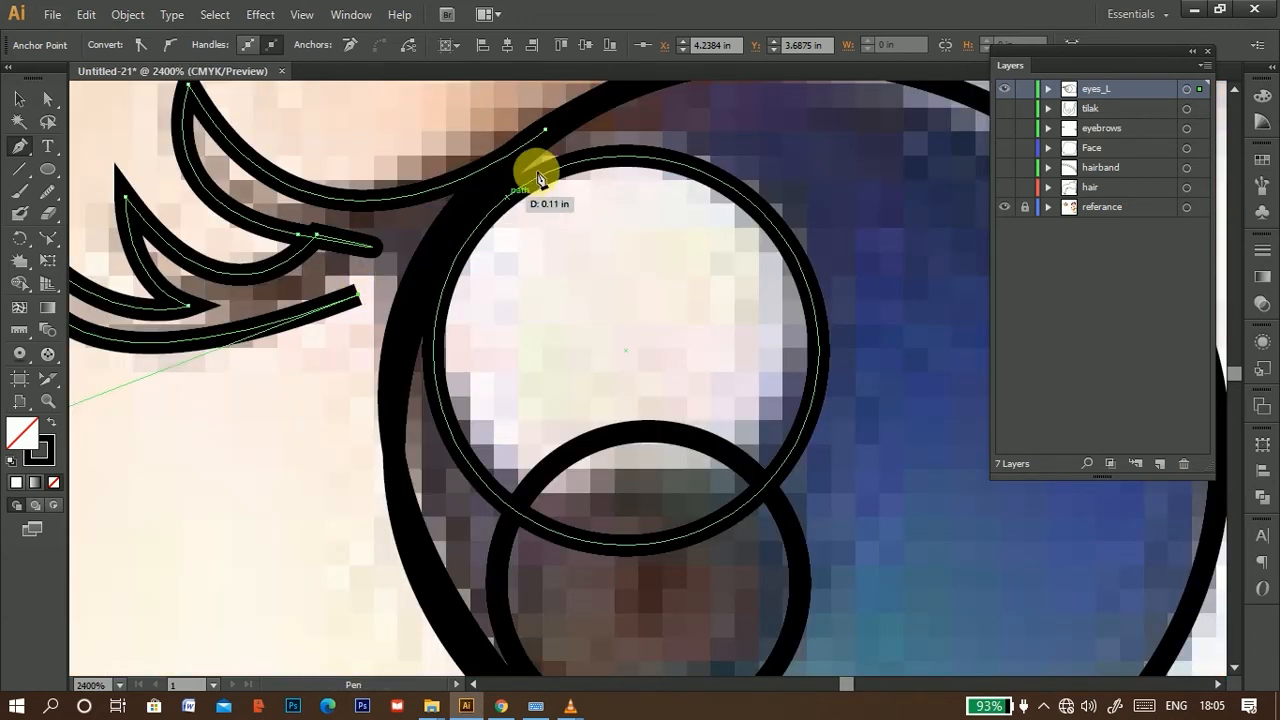
pyautogui.click(504, 351)
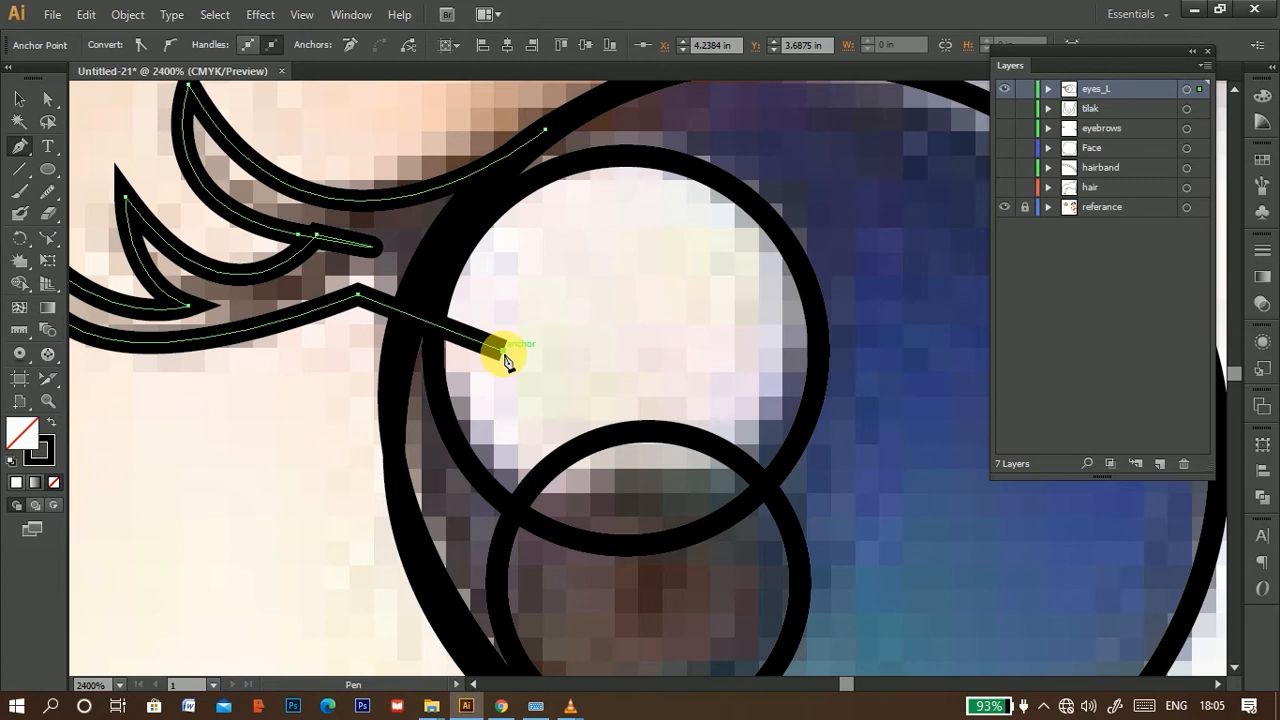
pyautogui.click(547, 138)
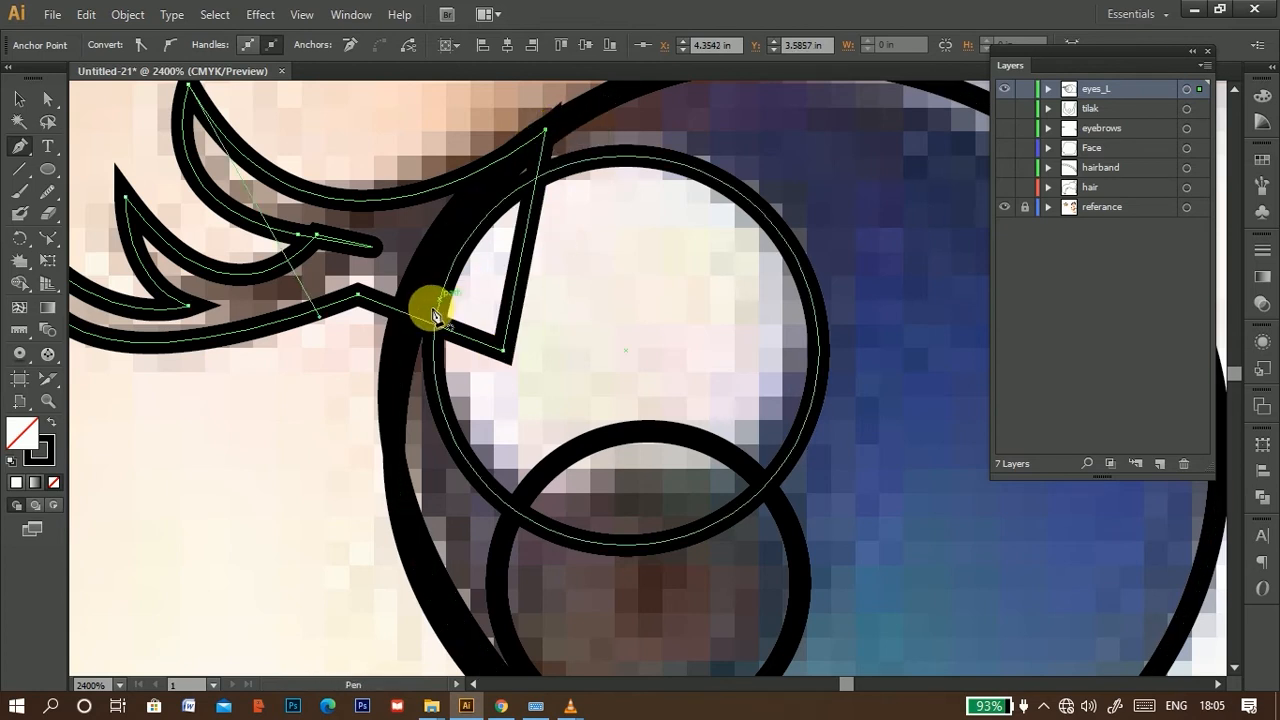
pyautogui.moveTo(409, 289); pyautogui.dragTo(587, 289)
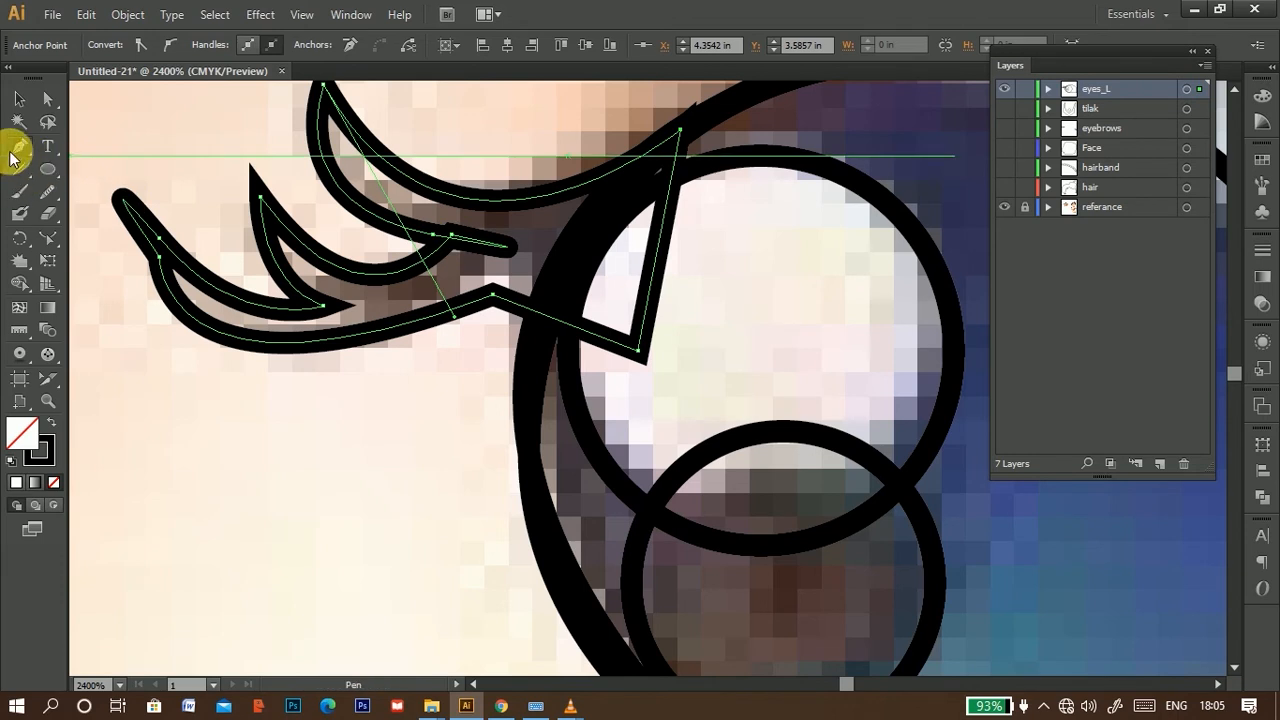
pyautogui.click(49, 99)
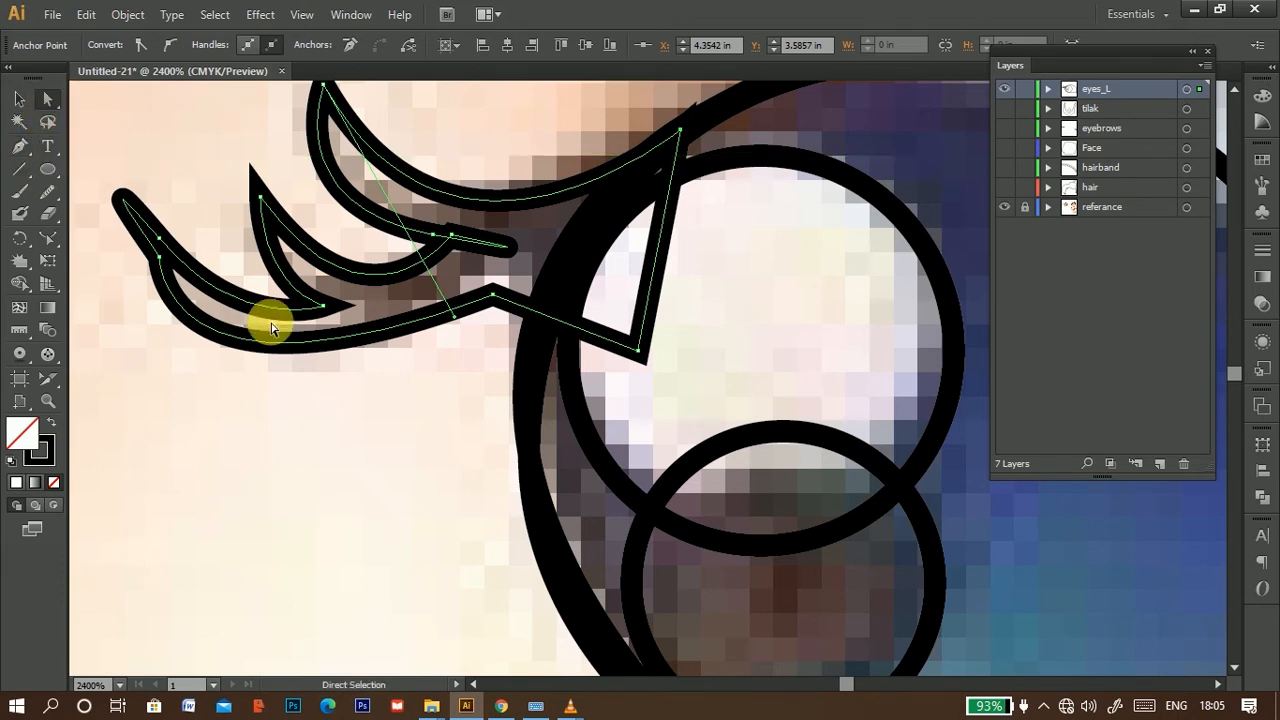
pyautogui.scroll(-1, 363, 380)
pyautogui.click(19, 99)
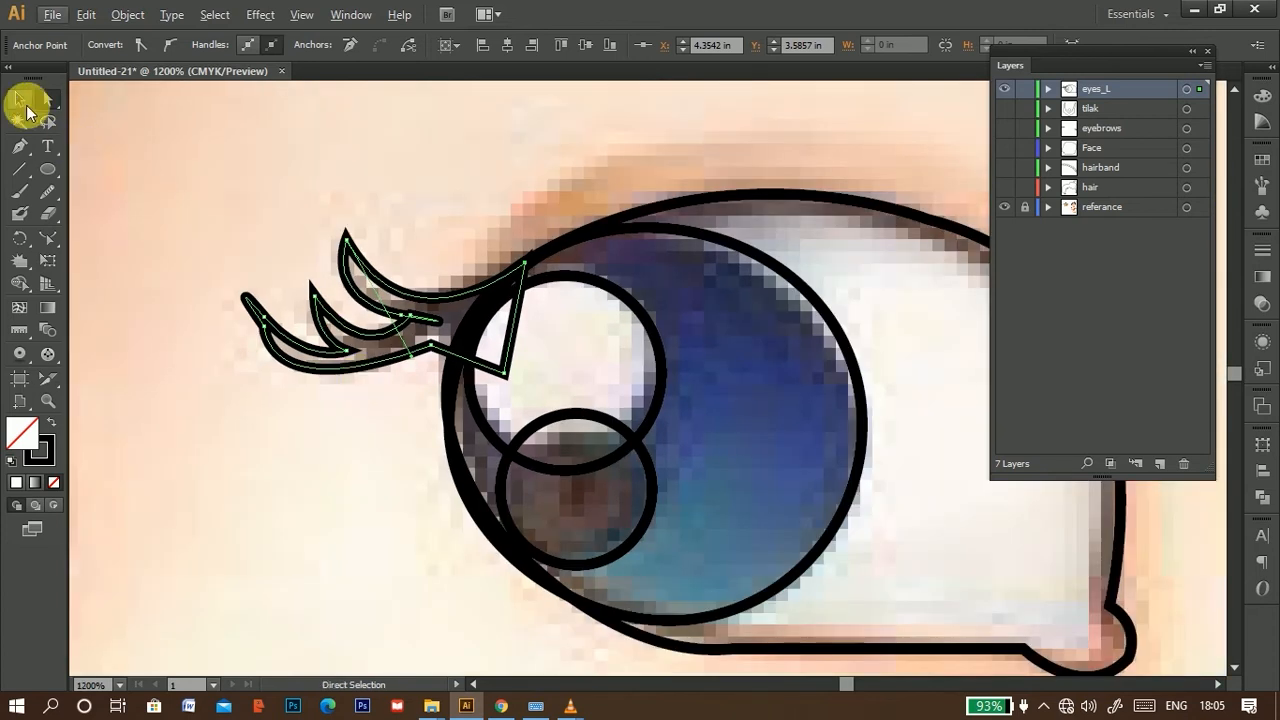
pyautogui.click(218, 402)
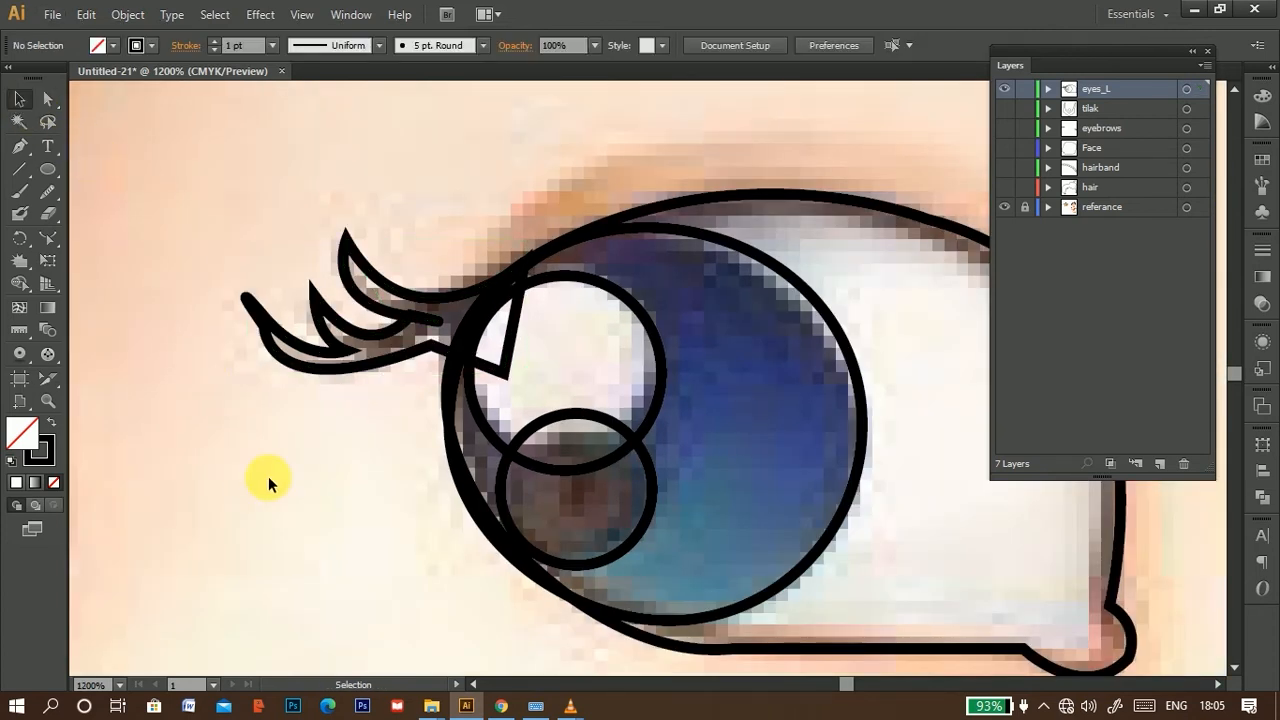
pyautogui.scroll(-1, 324, 463)
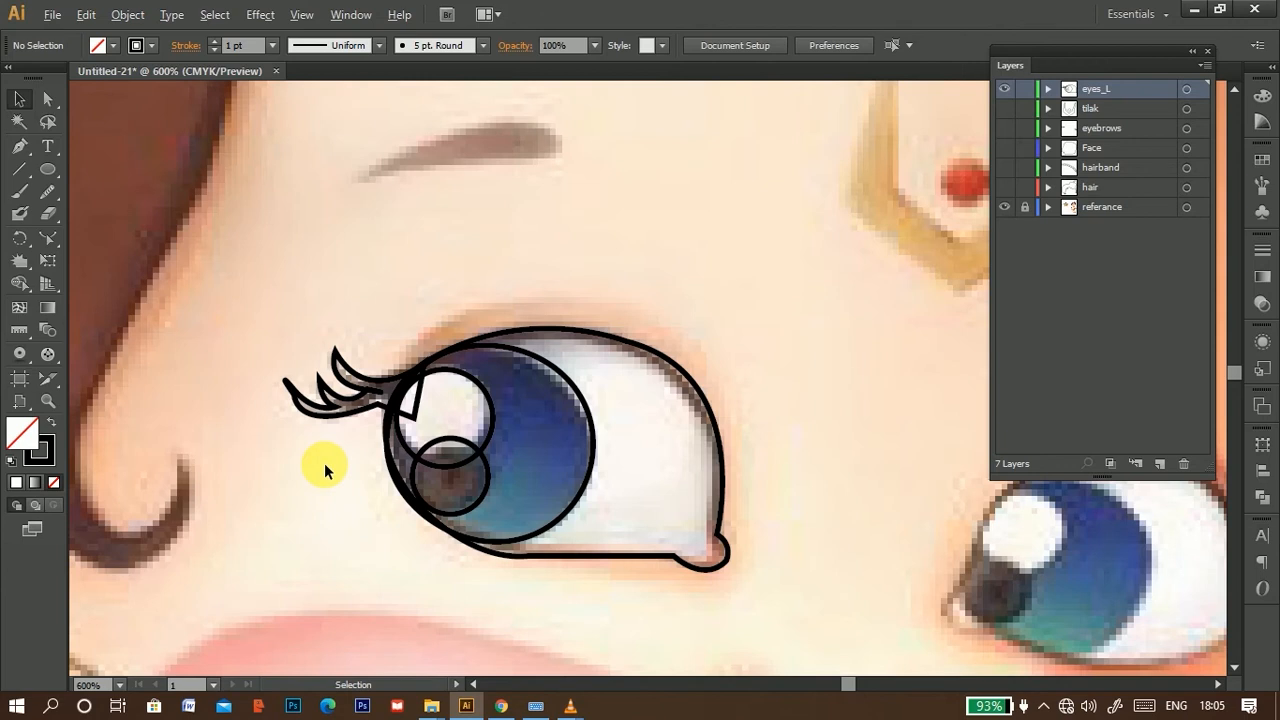
# Step: Hide the referance layer to check the left eye's outlines on their own, and show it again
pyautogui.scroll(-1, 324, 463)
pyautogui.moveTo(563, 429); pyautogui.dragTo(522, 271)
pyautogui.click(1014, 210)
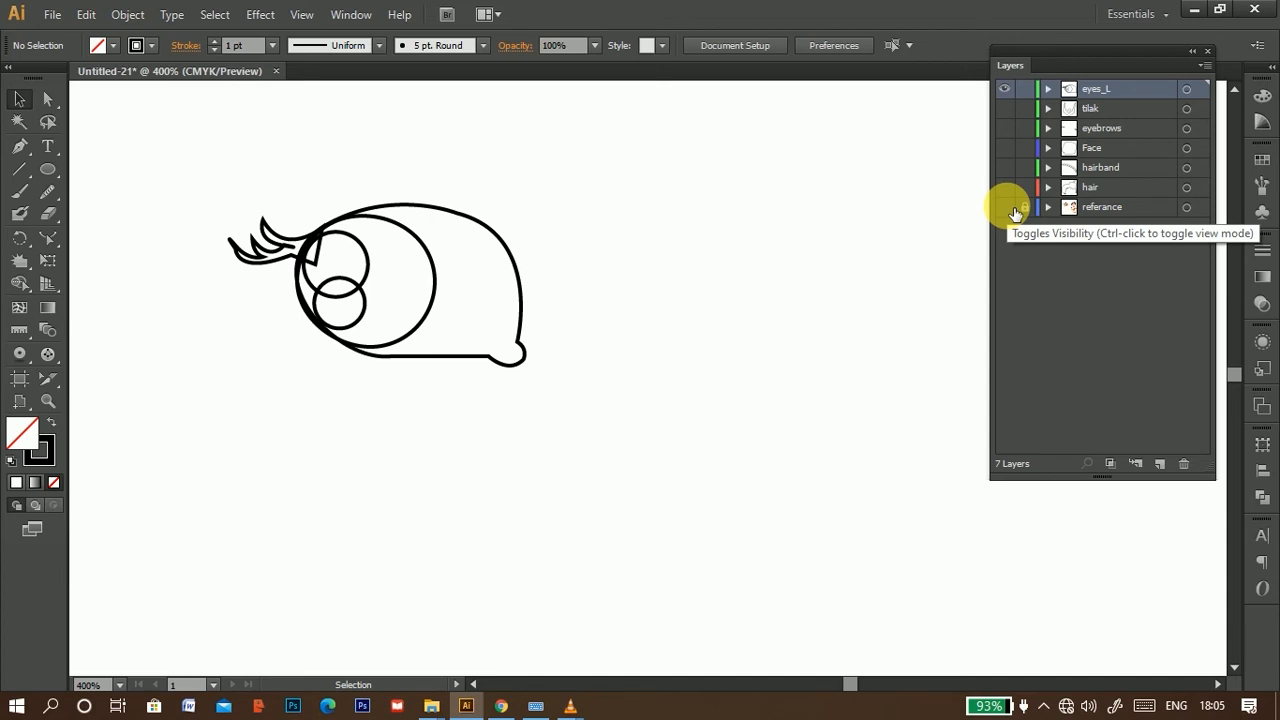
pyautogui.click(1005, 207)
# Step: Add a new layer above eyes_L for the right eye and name it eyes_R
pyautogui.moveTo(791, 249); pyautogui.dragTo(286, 294)
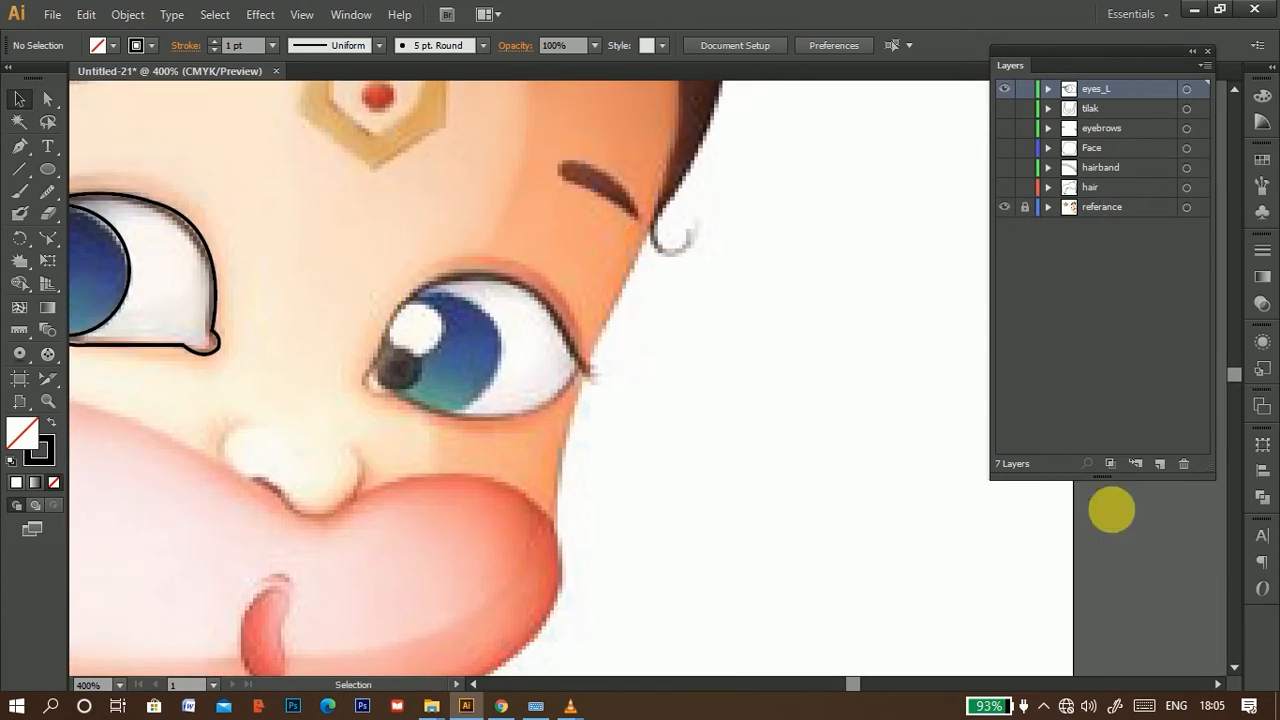
pyautogui.moveTo(369, 394); pyautogui.dragTo(521, 390)
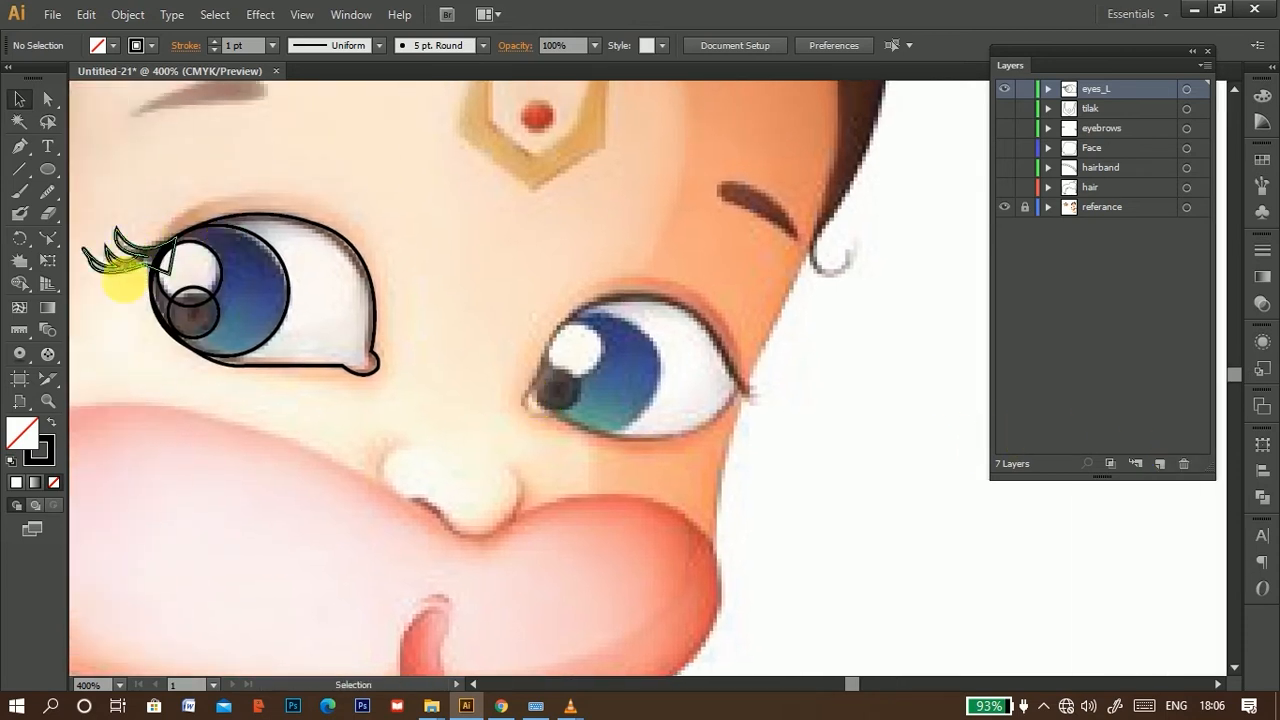
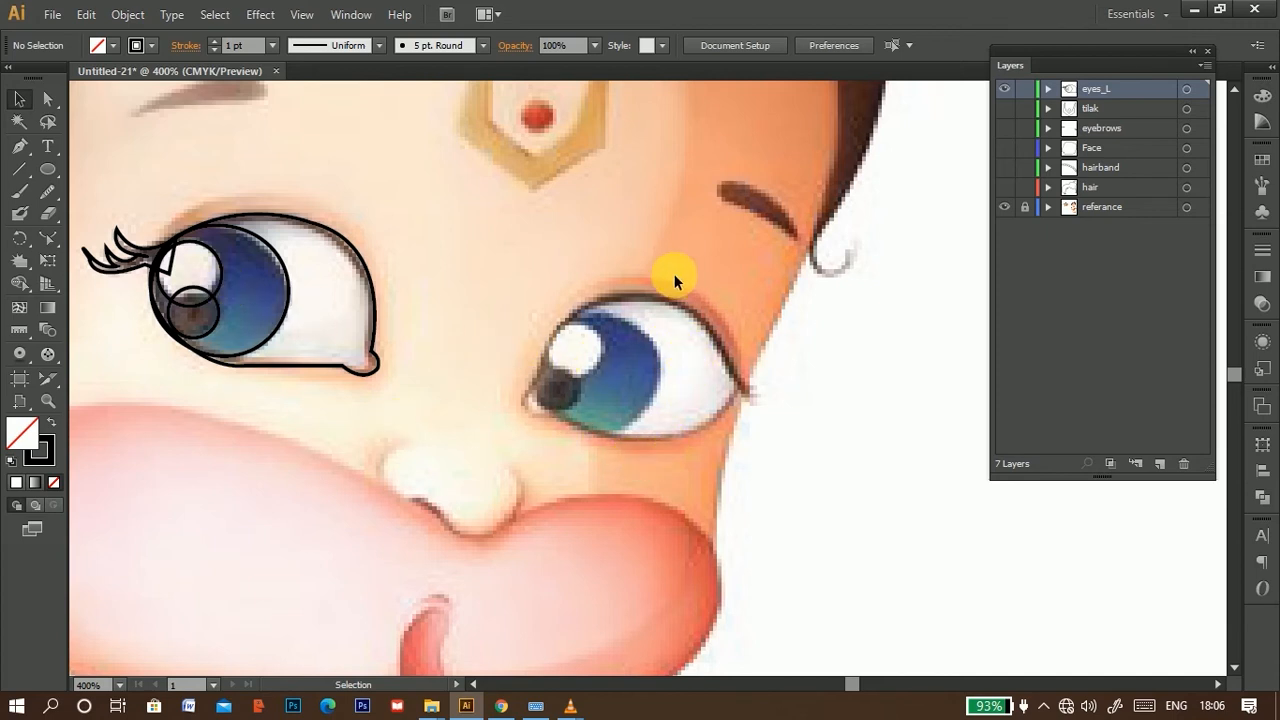
pyautogui.moveTo(796, 453); pyautogui.dragTo(720, 417)
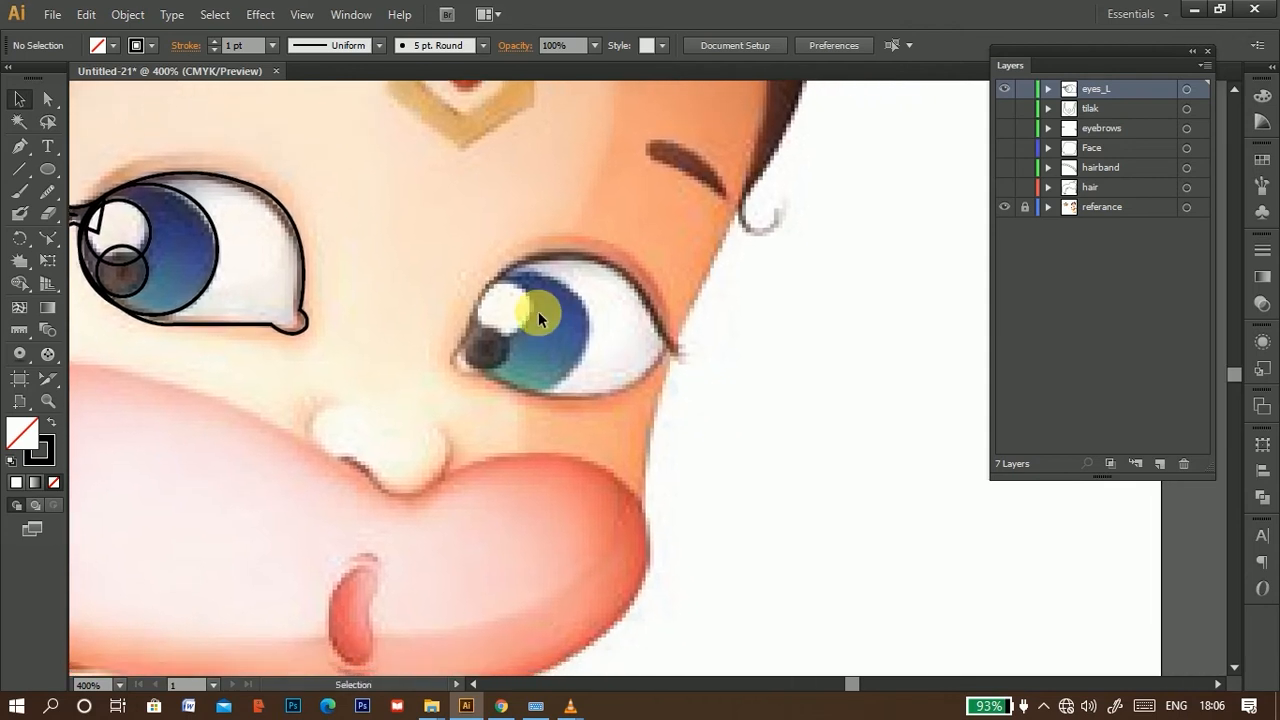
pyautogui.click(1159, 463)
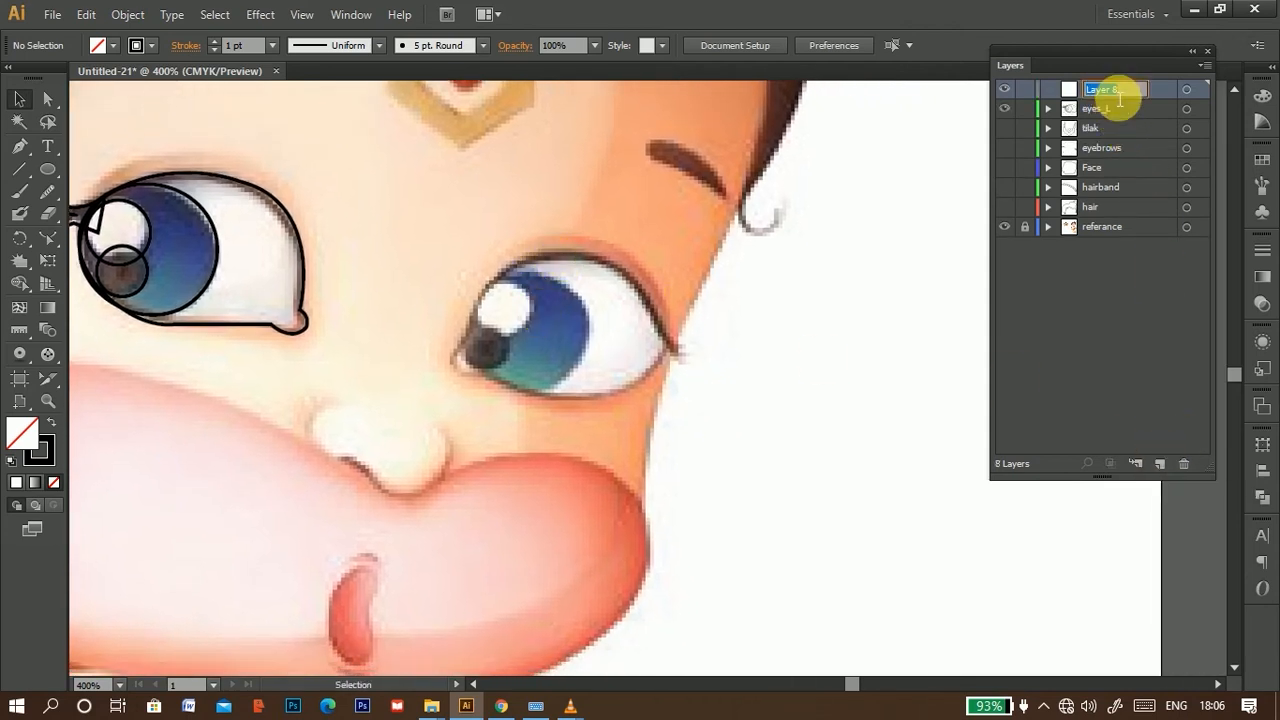
pyautogui.write('eyes_R')
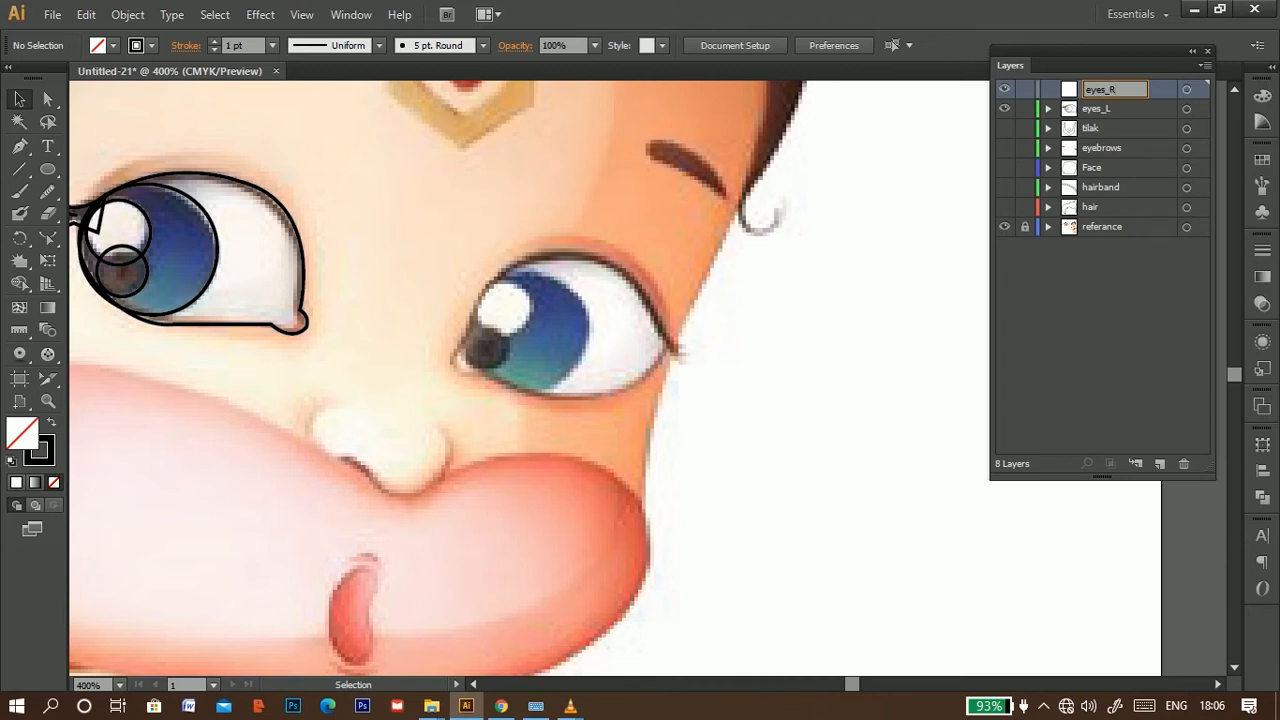
pyautogui.click(1087, 376)
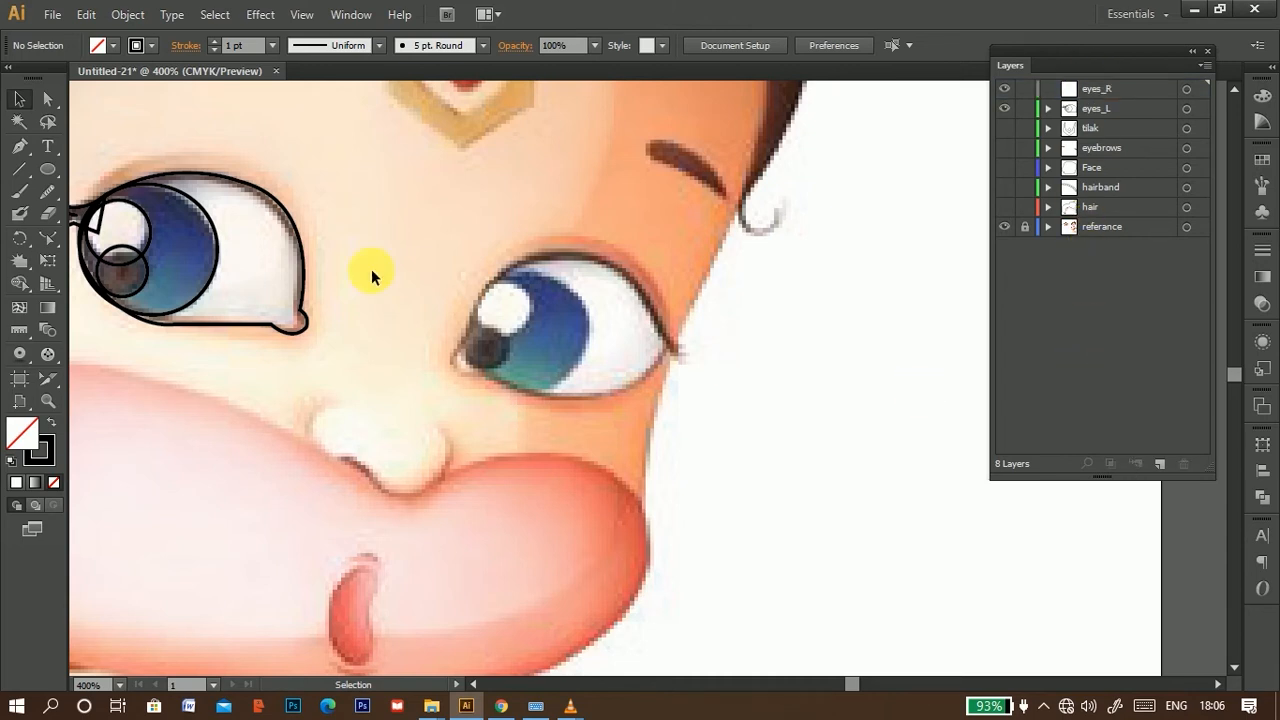
# Step: Begin tracing the right eye's lower edge with a curved Pen segment, and set the eyes_R layer colour to Green
pyautogui.click(19, 146)
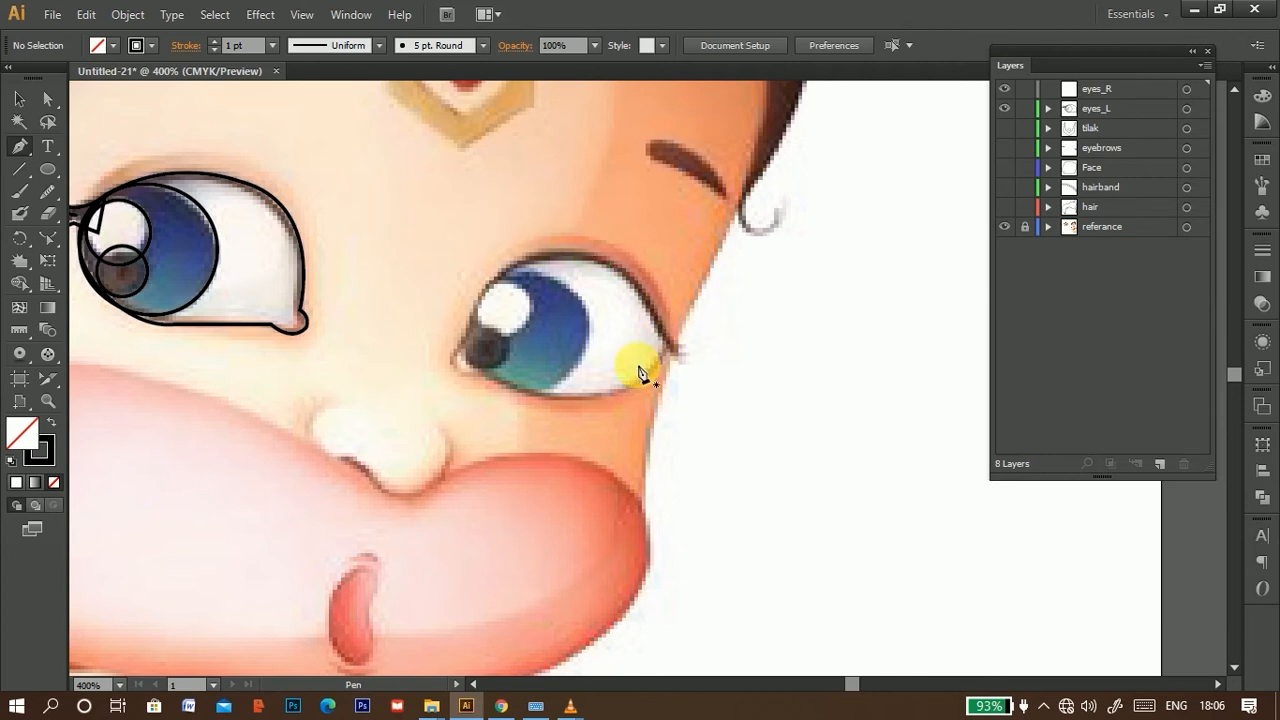
pyautogui.moveTo(664, 342); pyautogui.dragTo(523, 391)
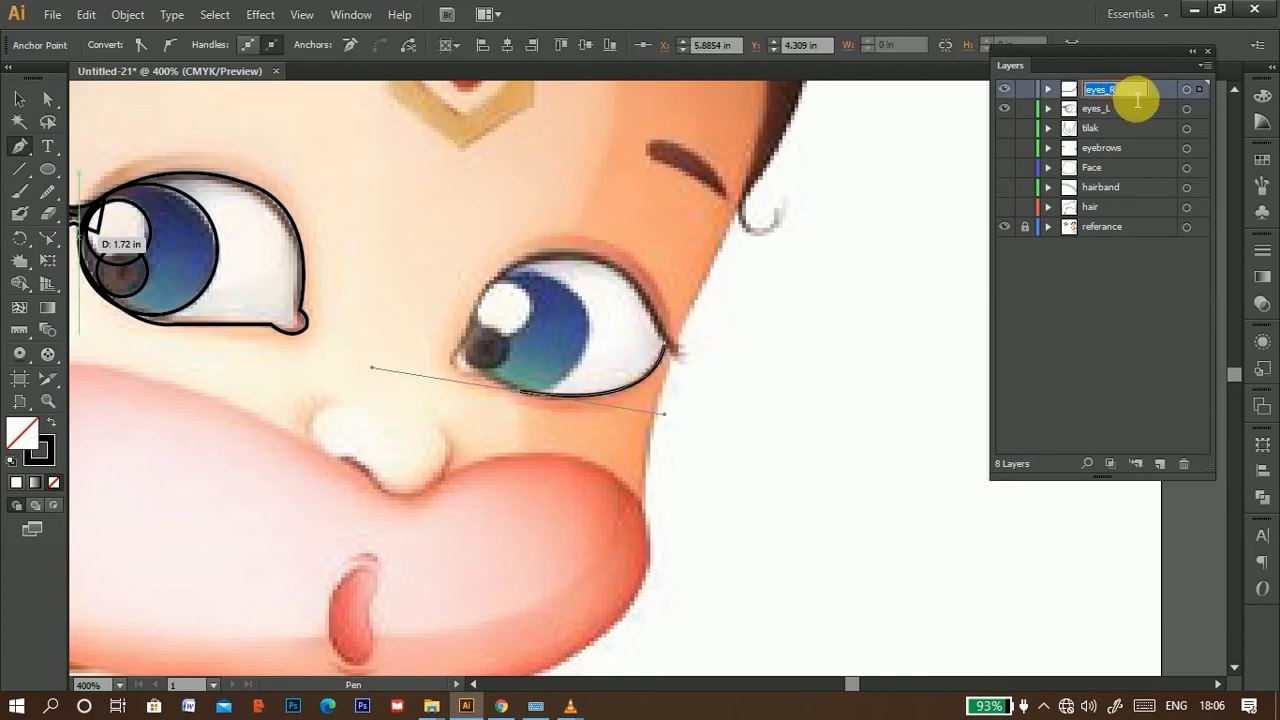
pyautogui.click(1186, 89)
pyautogui.doubleClick(1068, 90)
pyautogui.click(545, 345)
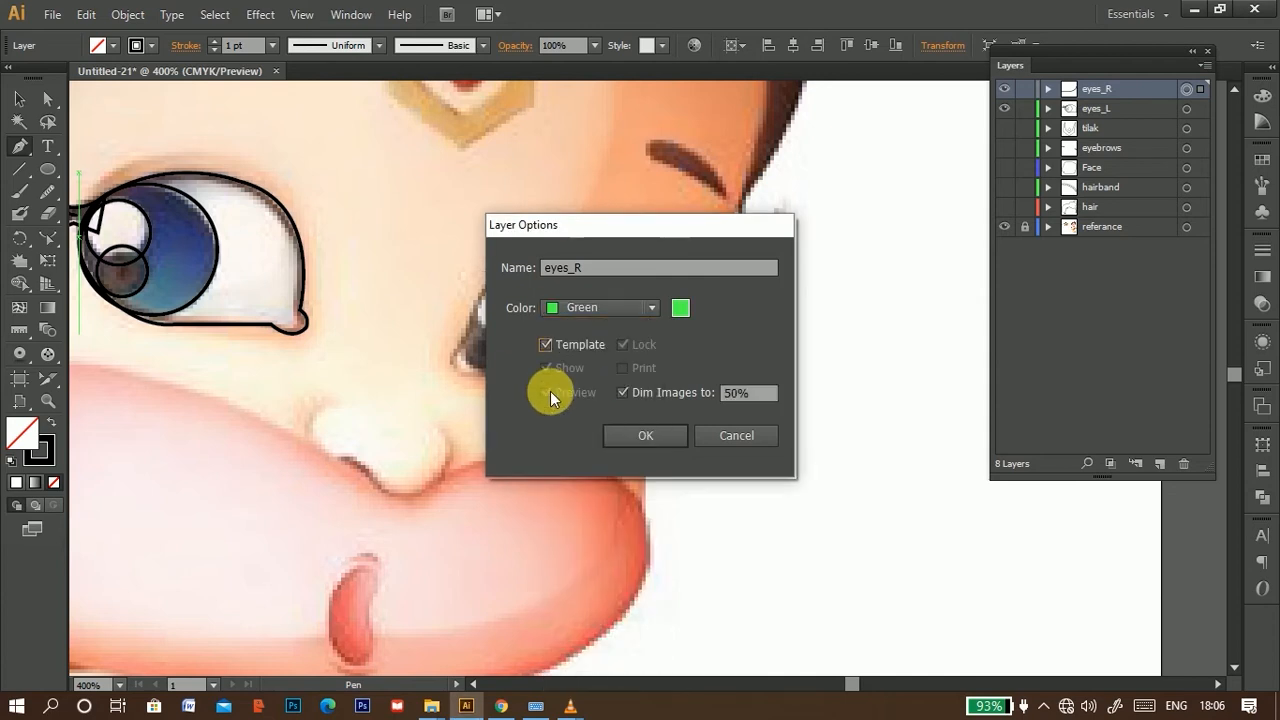
pyautogui.press('Return')
# Step: Continue the right eye's outline around the inner corner and along the upper lid, closing it at the outer corner
pyautogui.click(485, 376)
pyautogui.moveTo(450, 355); pyautogui.dragTo(476, 294)
pyautogui.click(450, 355)
pyautogui.click(469, 315)
pyautogui.moveTo(584, 253); pyautogui.dragTo(680, 271)
pyautogui.click(584, 253)
pyautogui.moveTo(665, 345); pyautogui.dragTo(663, 412)
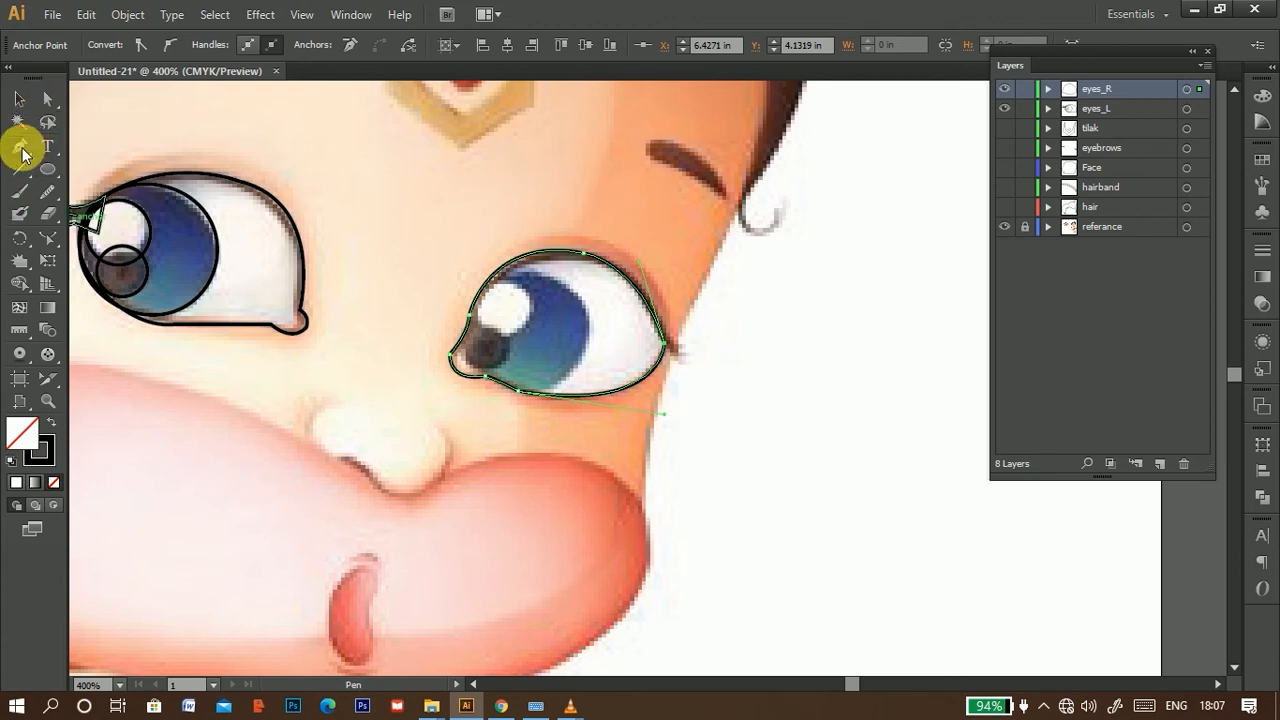
# Step: Draw a circle the size of the right eye's blue iris and nudge it into place over the reference
pyautogui.click(47, 169)
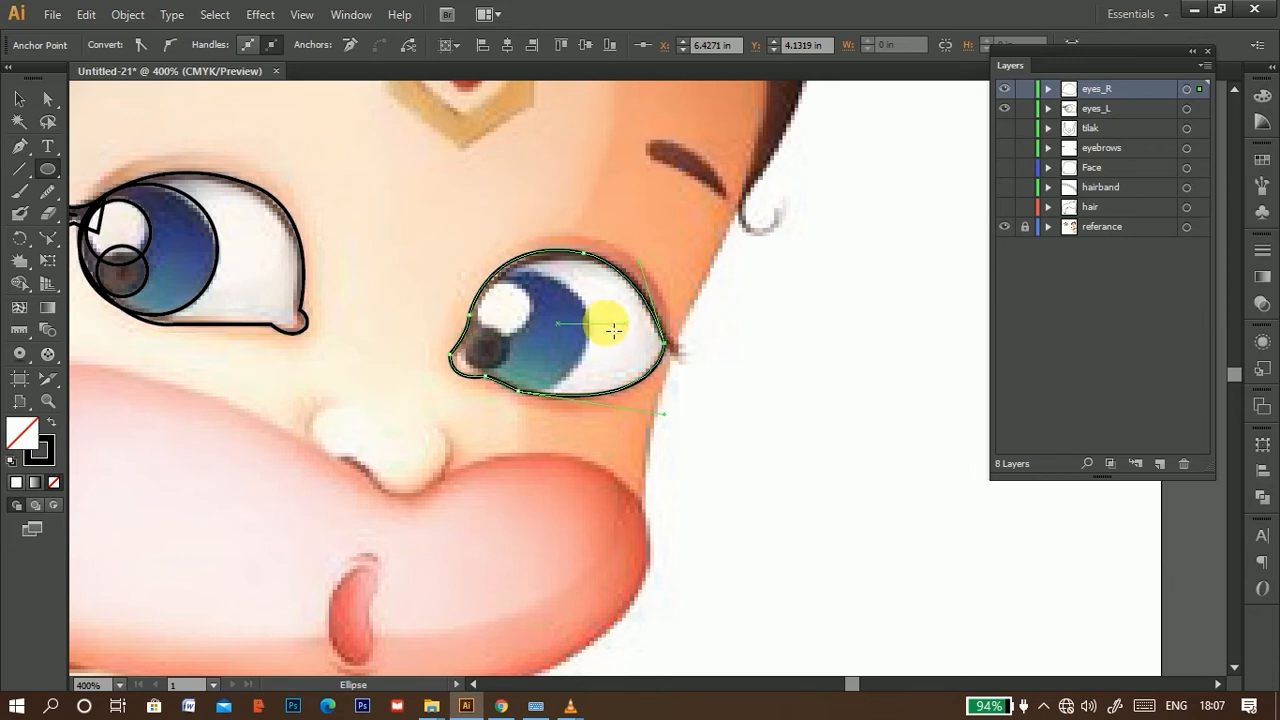
pyautogui.moveTo(505, 300); pyautogui.dragTo(571, 352)
pyautogui.press('Down')
pyautogui.press('Down')
pyautogui.press('Down')
pyautogui.press('Down')
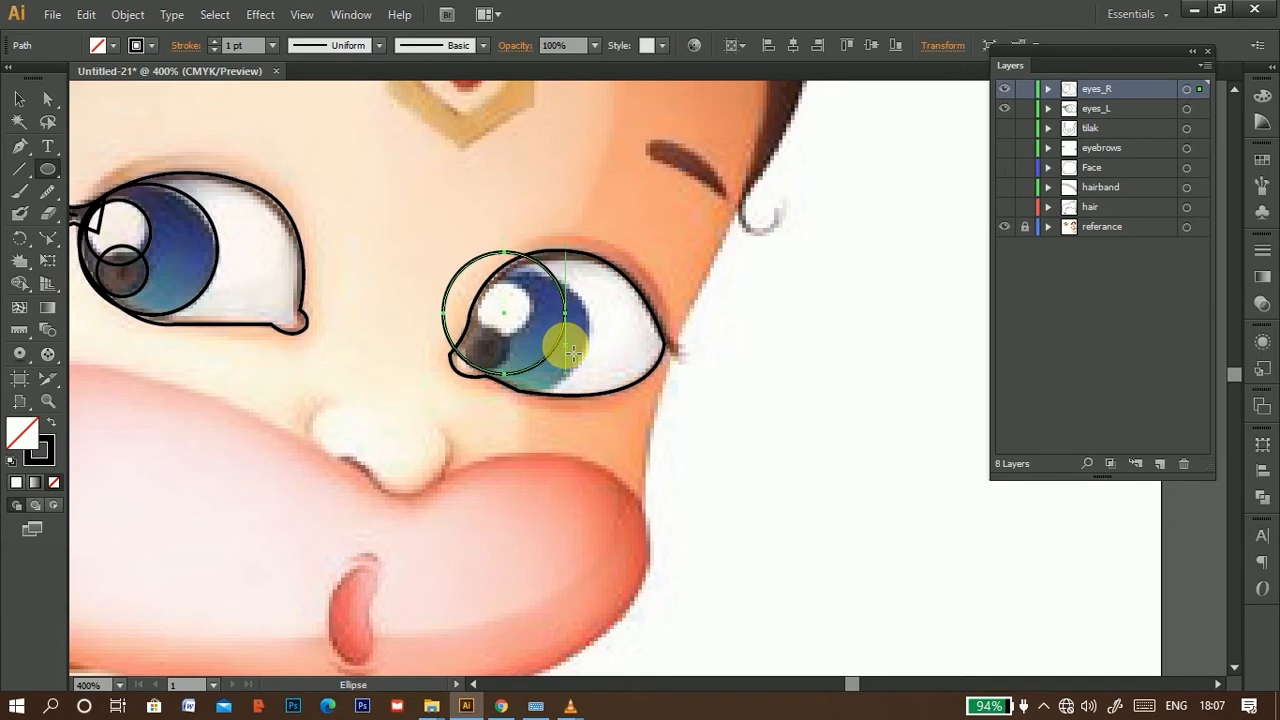
pyautogui.press('Right')
pyautogui.press('Right')
pyautogui.press('Right')
pyautogui.press('Down')
pyautogui.press('Down')
pyautogui.press('Right')
pyautogui.press('Right')
pyautogui.press('Right')
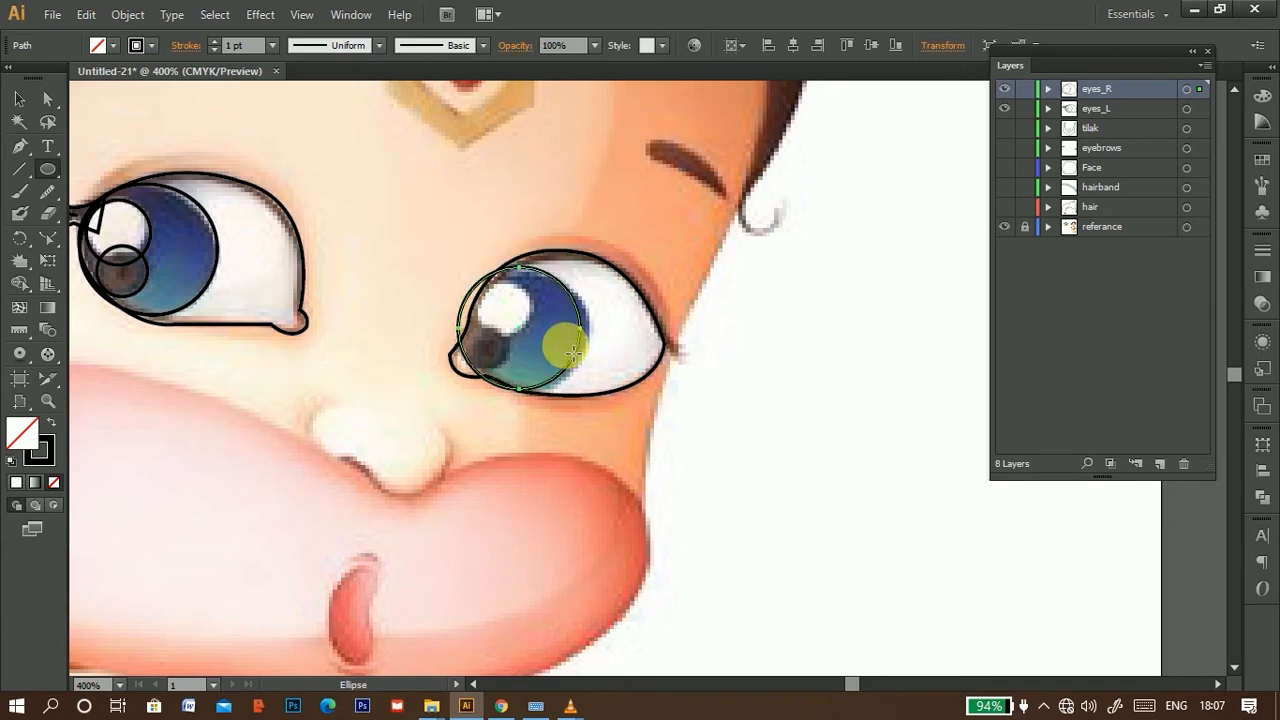
pyautogui.press('Down')
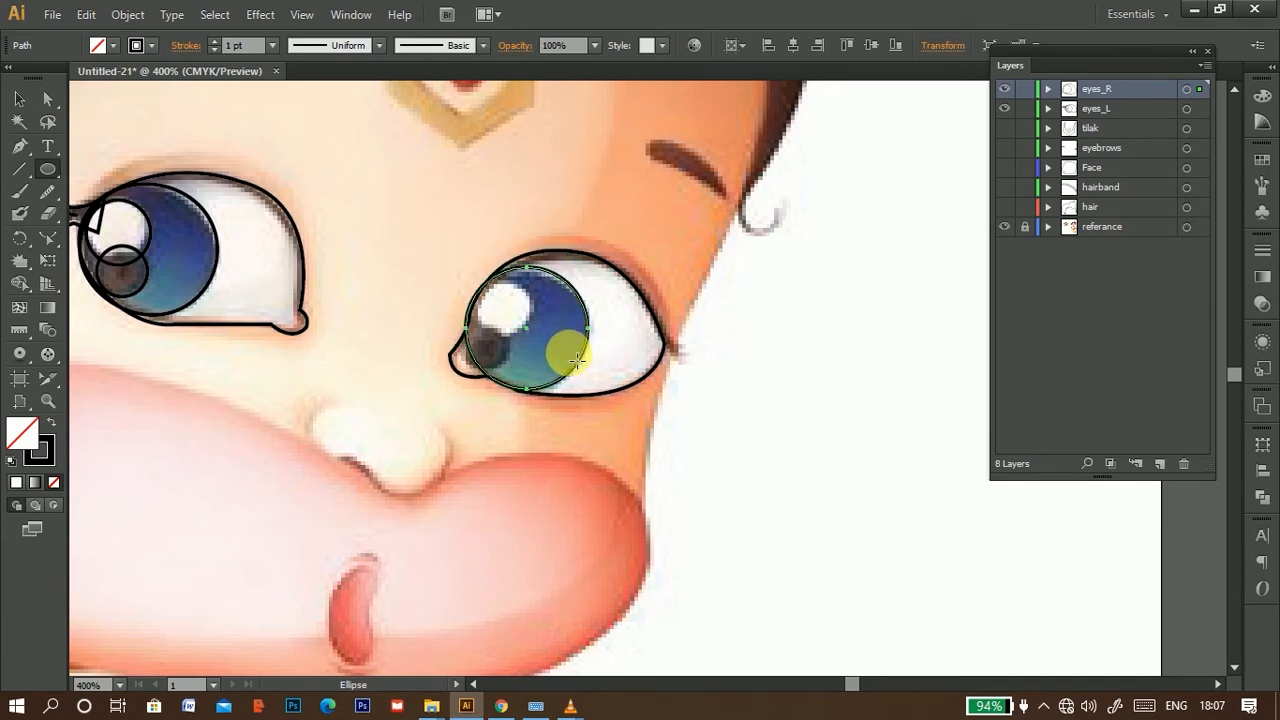
# Step: Move the iris circle's anchor nearest the nose slightly inward to follow the edge of the reference iris
pyautogui.scroll(3, 577, 358)
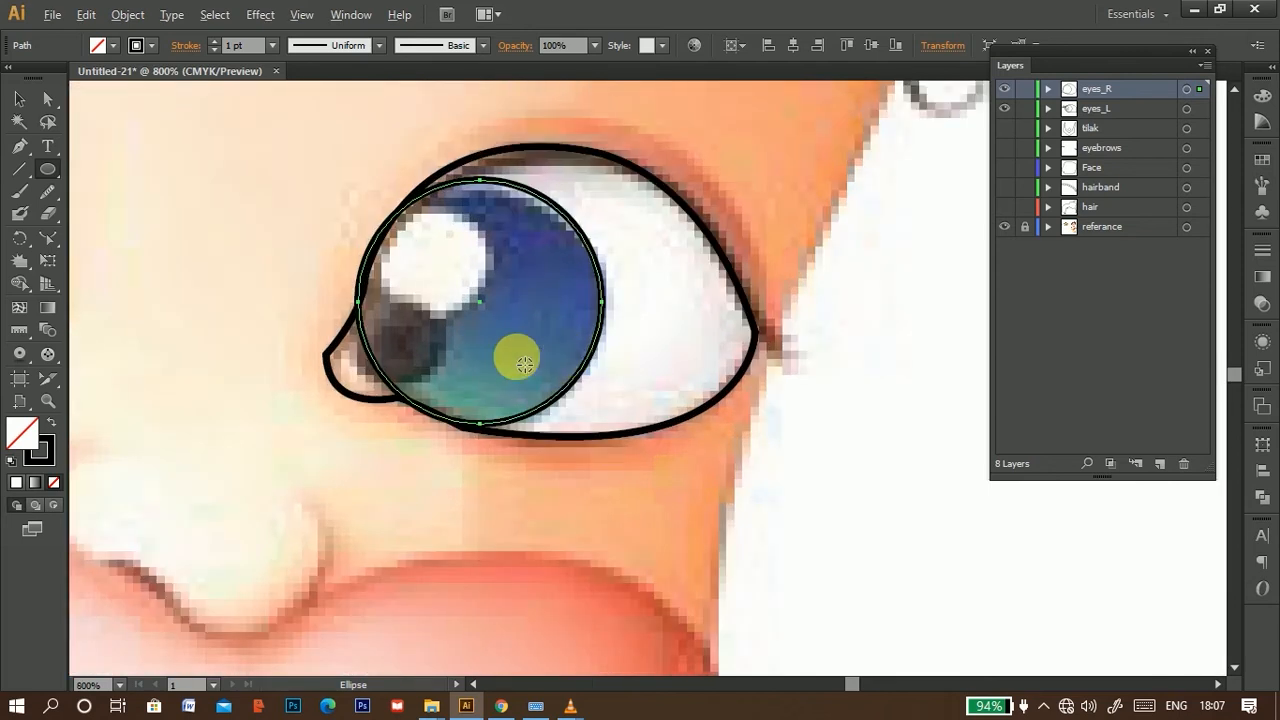
pyautogui.click(48, 99)
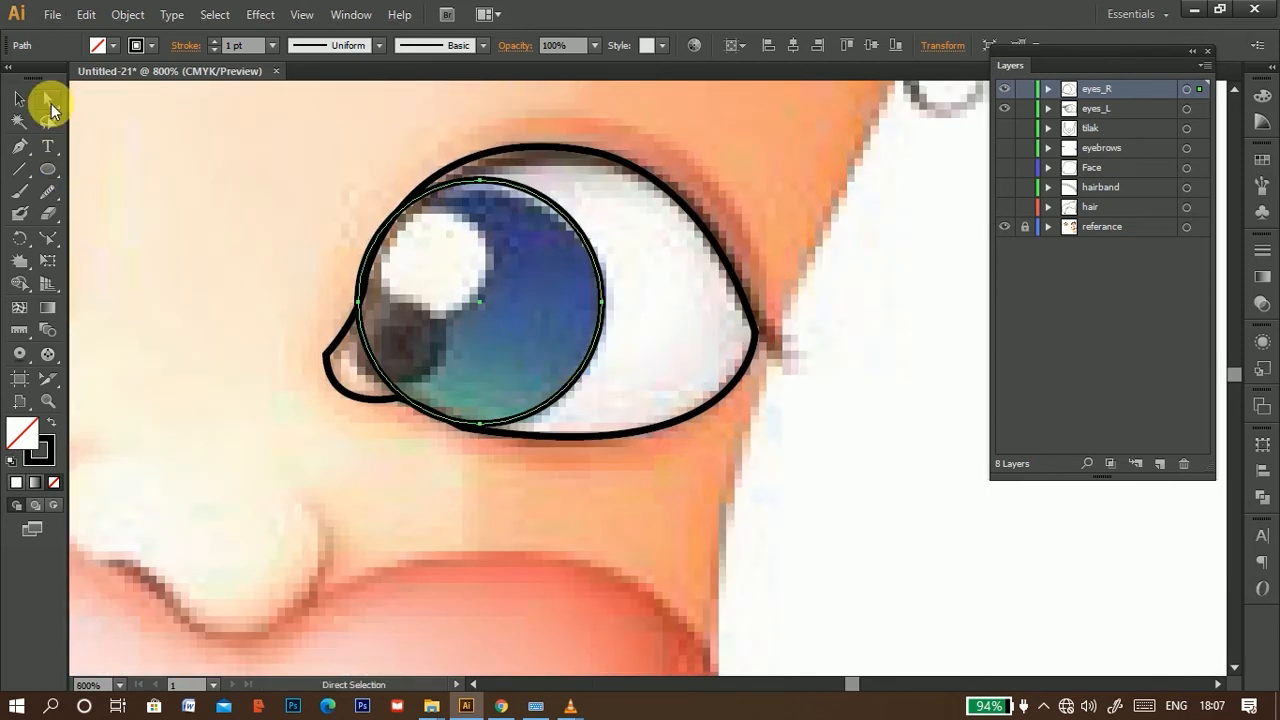
pyautogui.click(357, 302)
pyautogui.click(361, 311)
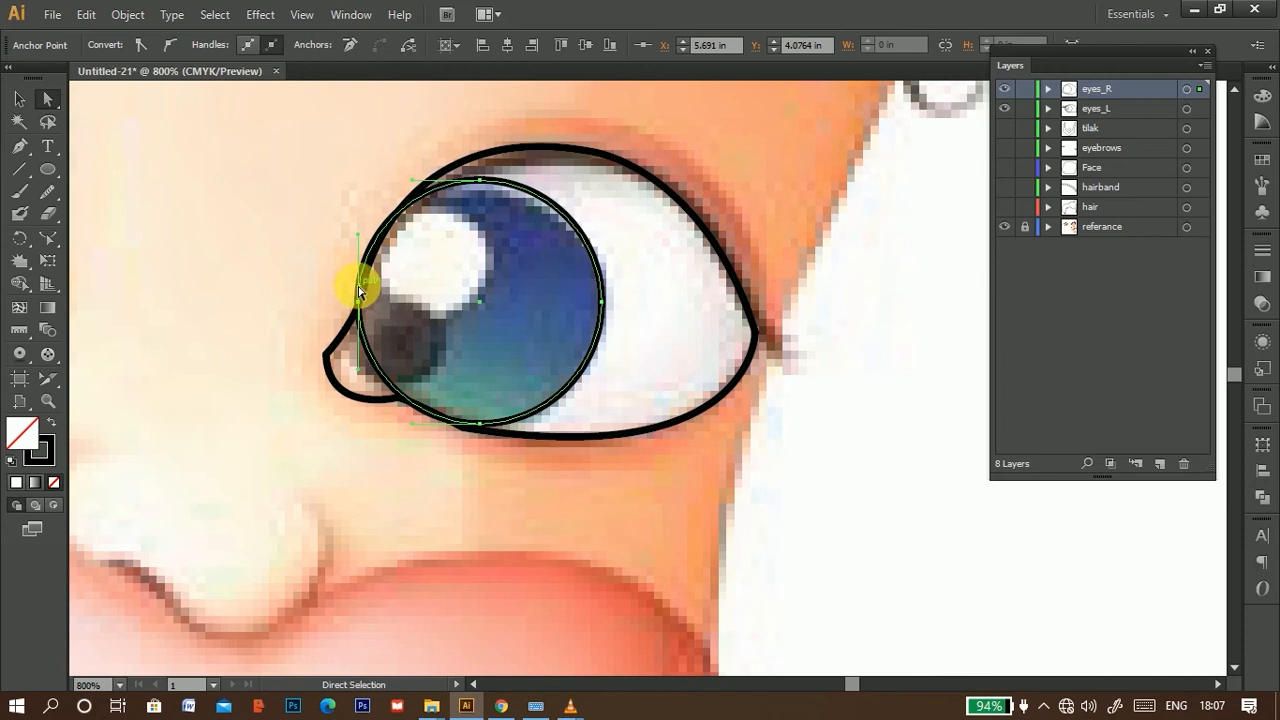
pyautogui.moveTo(358, 304); pyautogui.dragTo(364, 307)
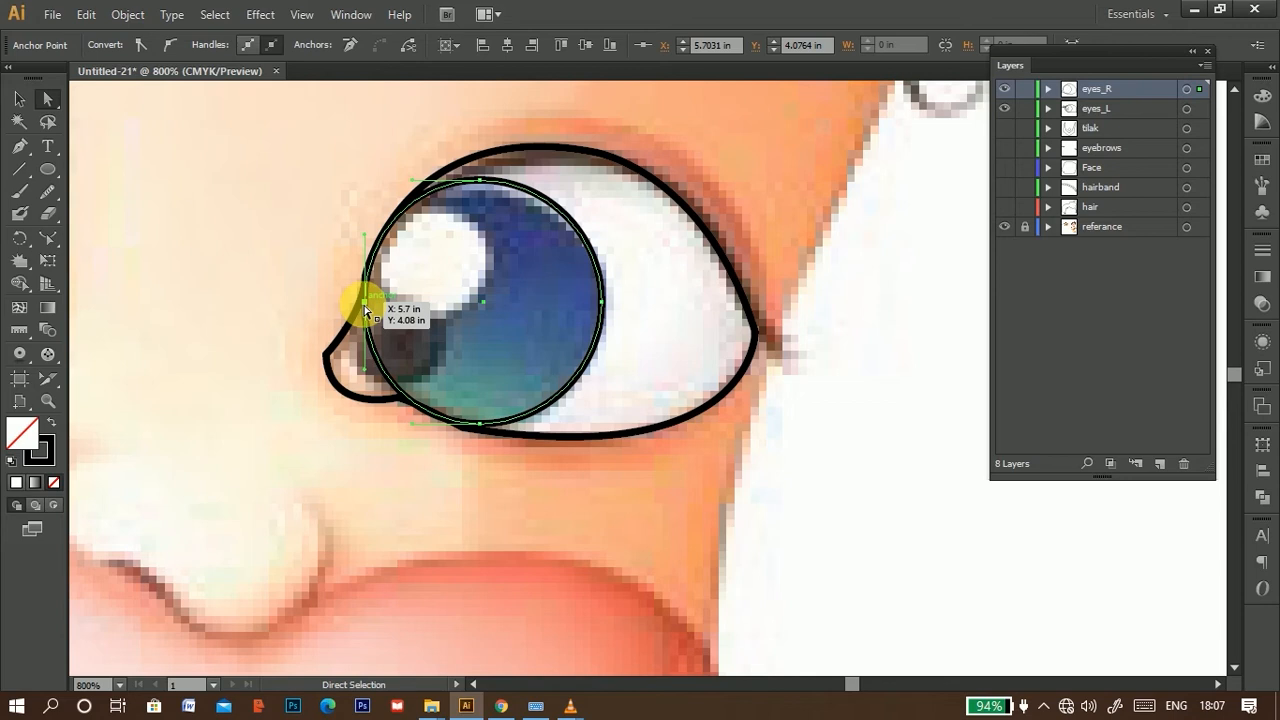
# Step: Draw a circle over the white highlight in the right iris and nudge it to match the reference
pyautogui.click(46, 169)
pyautogui.moveTo(423, 257); pyautogui.dragTo(480, 300)
pyautogui.press('Right')
pyautogui.press('Right')
pyautogui.press('Down')
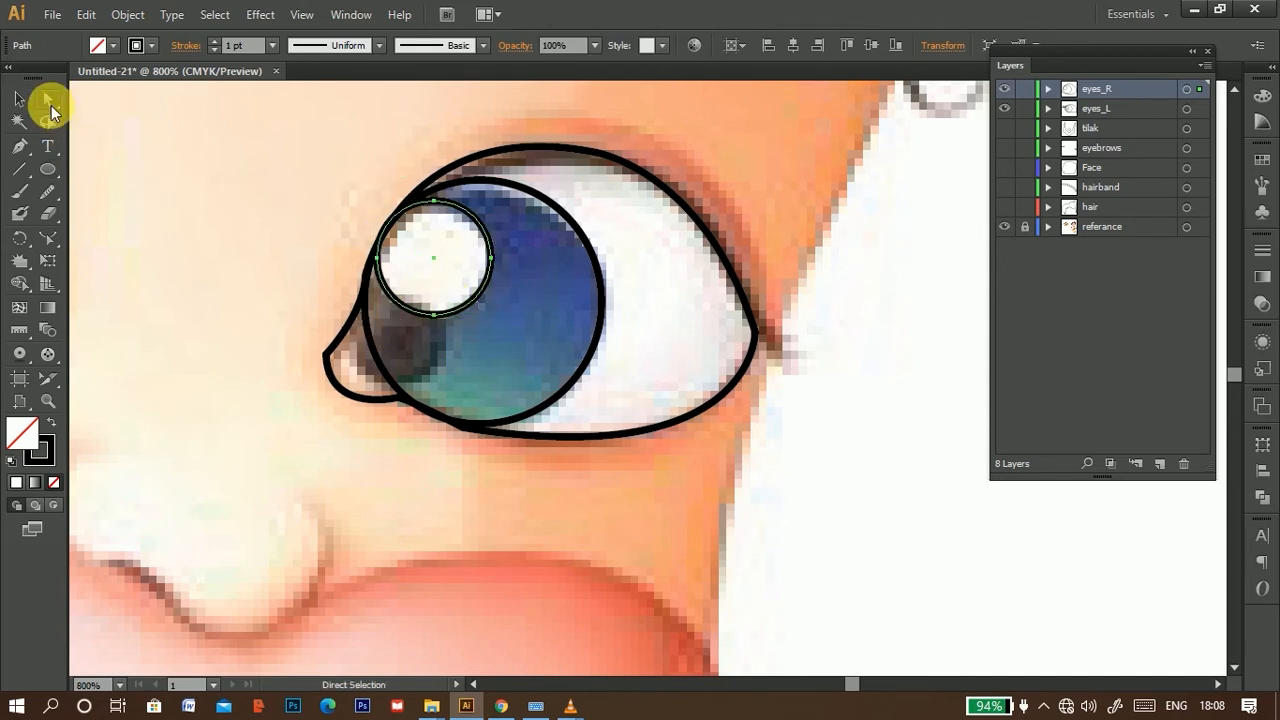
# Step: Duplicate the highlight circle onto the dark pupil below it, shrinking and positioning the copy to fit
pyautogui.click(51, 105)
pyautogui.click(19, 98)
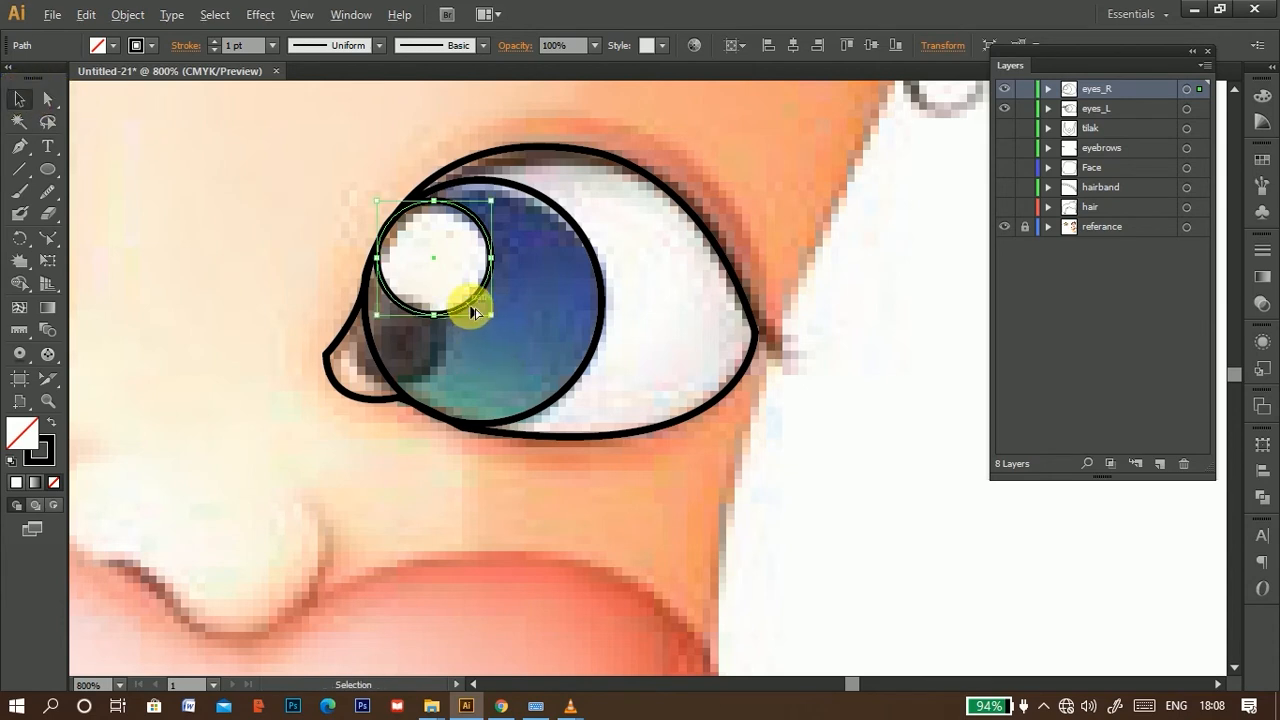
pyautogui.moveTo(466, 306); pyautogui.dragTo(447, 383)
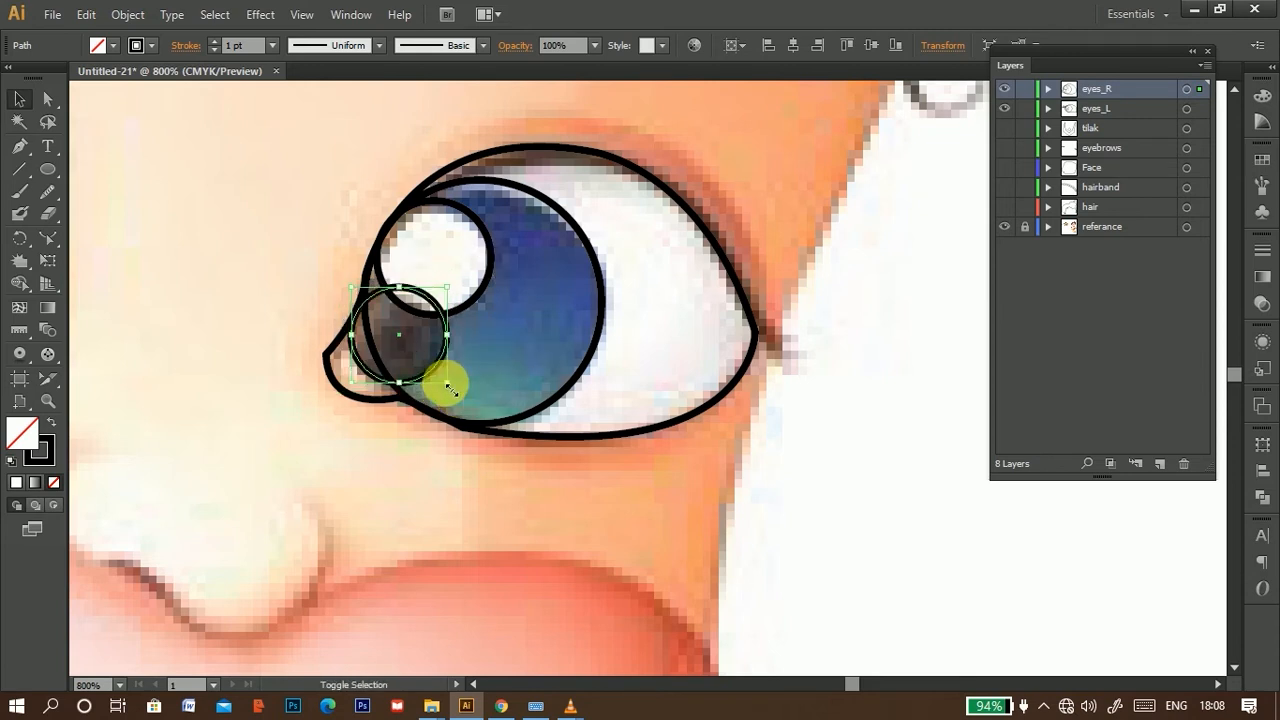
pyautogui.press('Down')
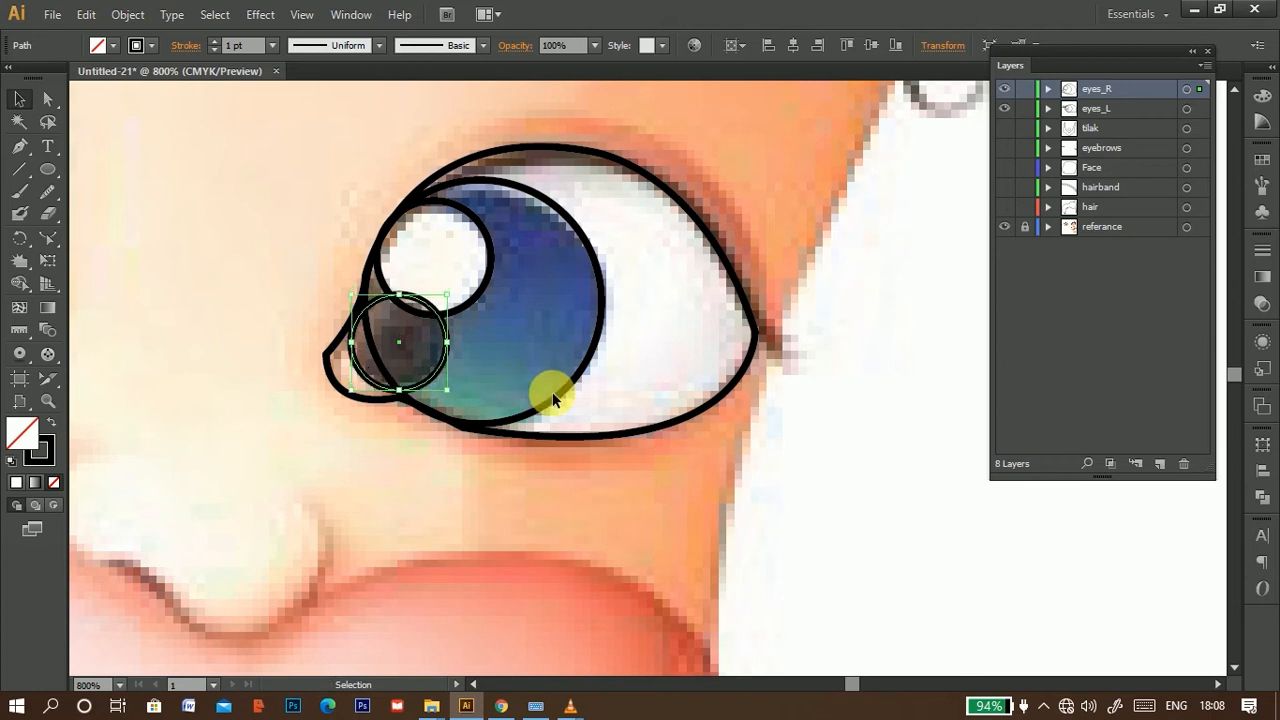
pyautogui.press('Up')
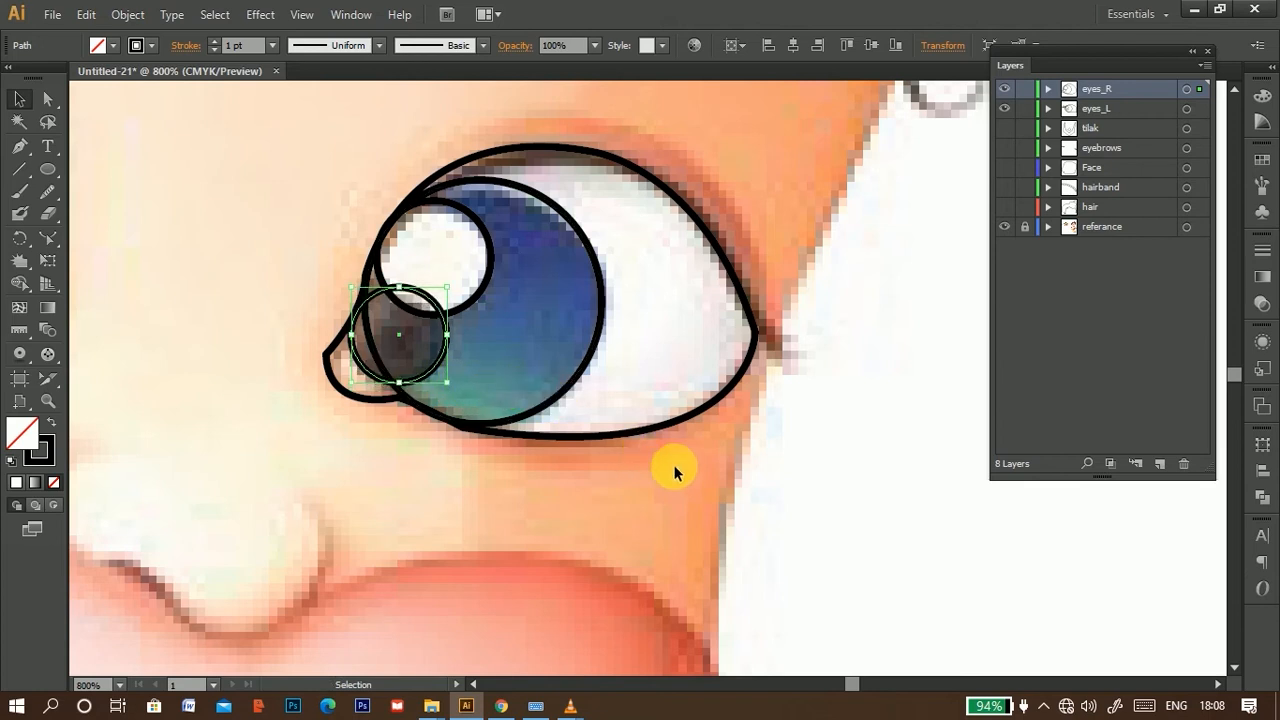
# Step: Trace the pointed eyelashes at the right eye's outer corner with the Pen tool as a closed path extending inside the outline
pyautogui.click(19, 145)
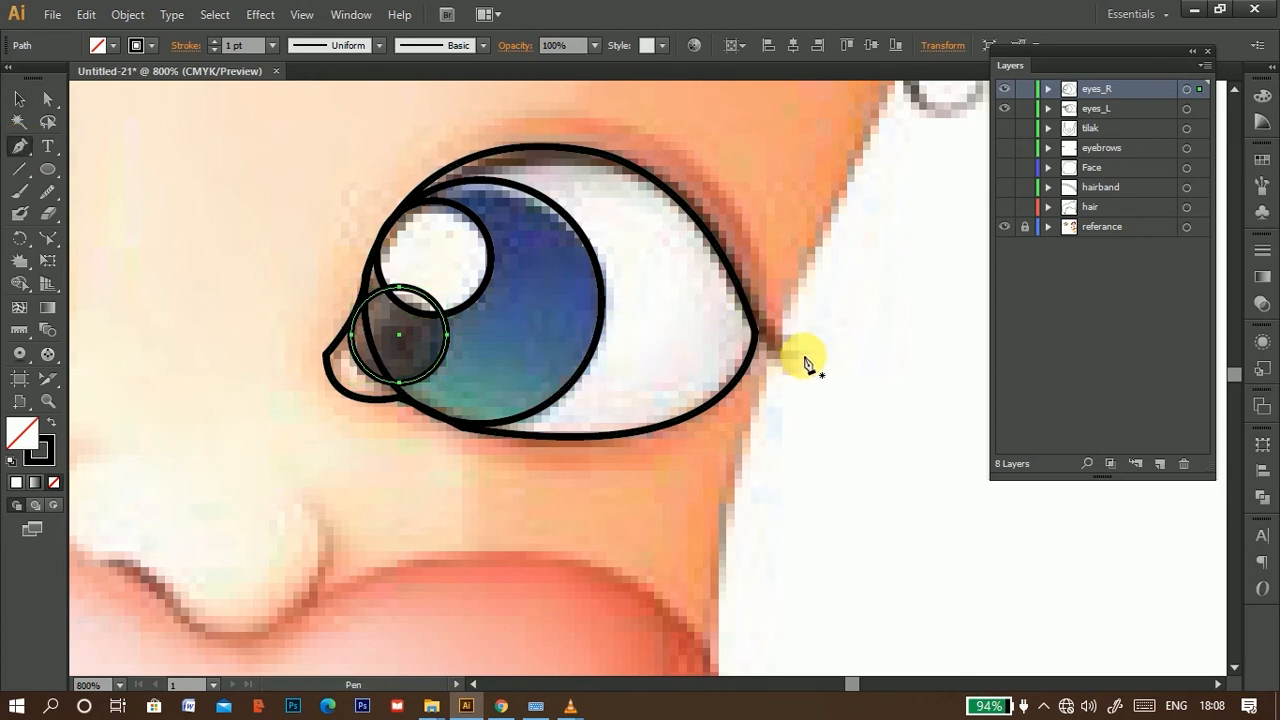
pyautogui.moveTo(798, 335); pyautogui.dragTo(852, 363)
pyautogui.click(797, 335)
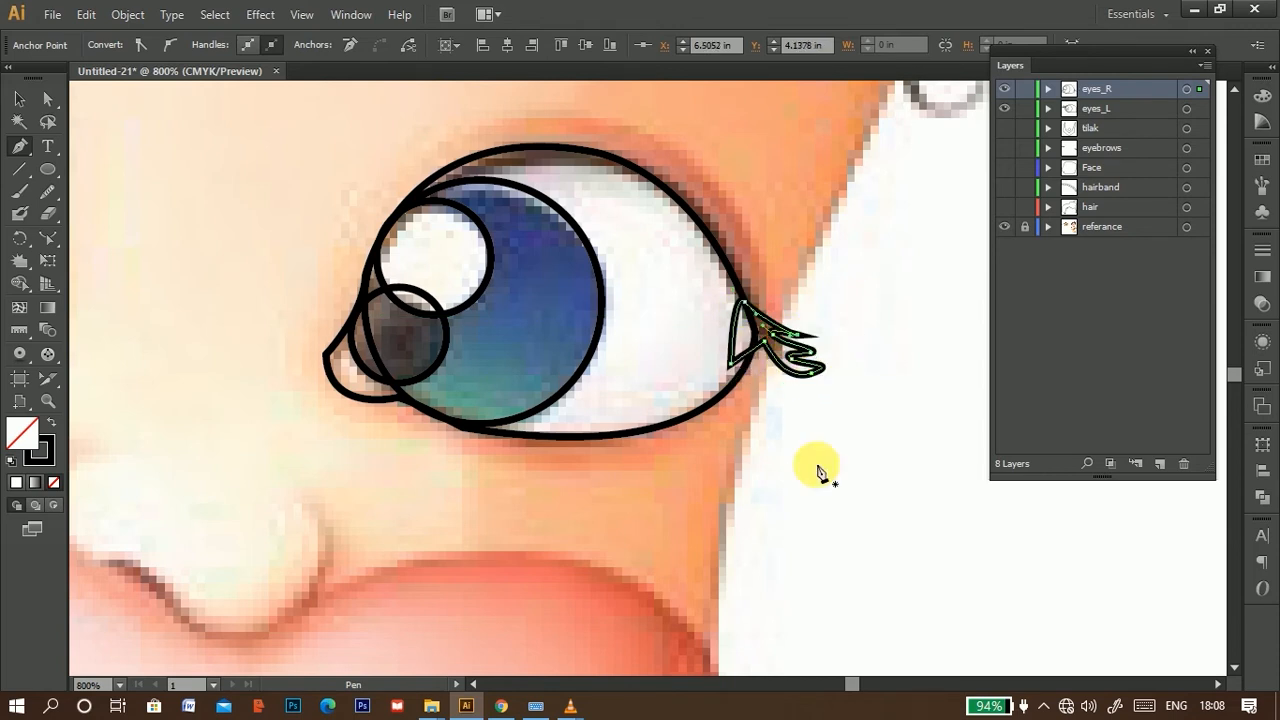
# Step: Hide the referance layer and keep the eyes_L and eyes_R layers shown to view both traced eyes alone
pyautogui.scroll(-4, 663, 457)
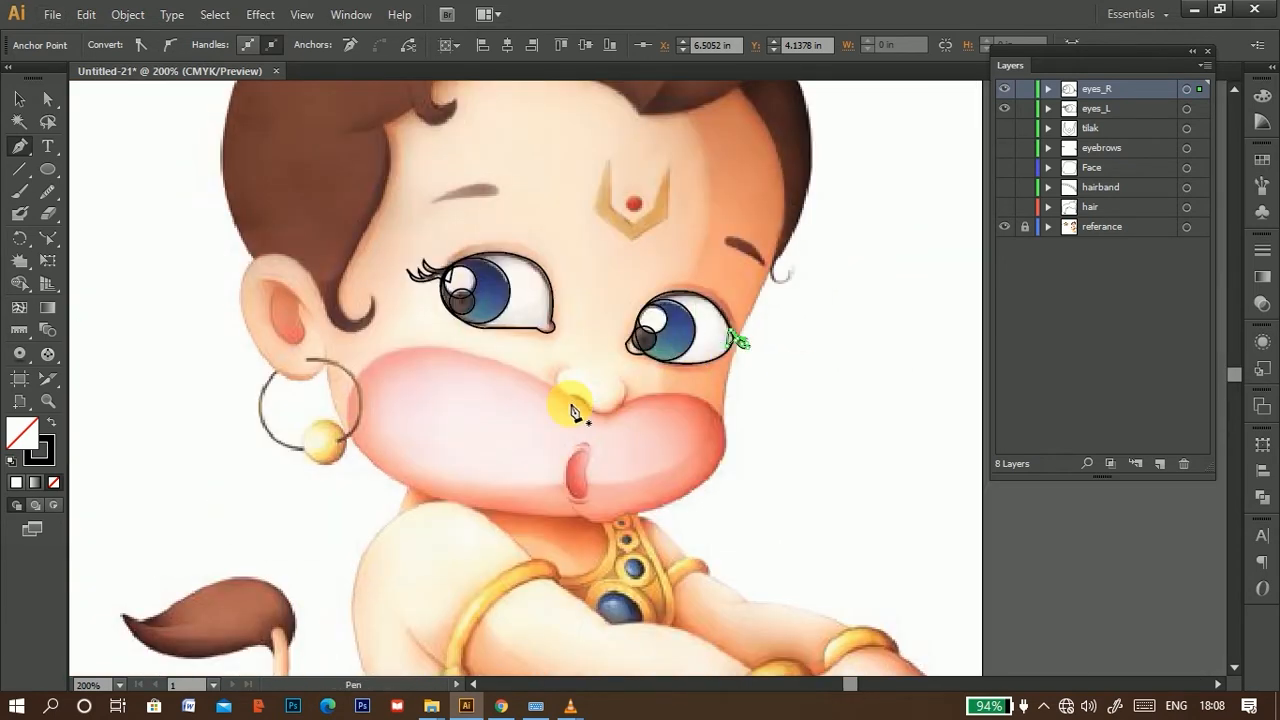
pyautogui.scroll(-1, 770, 390)
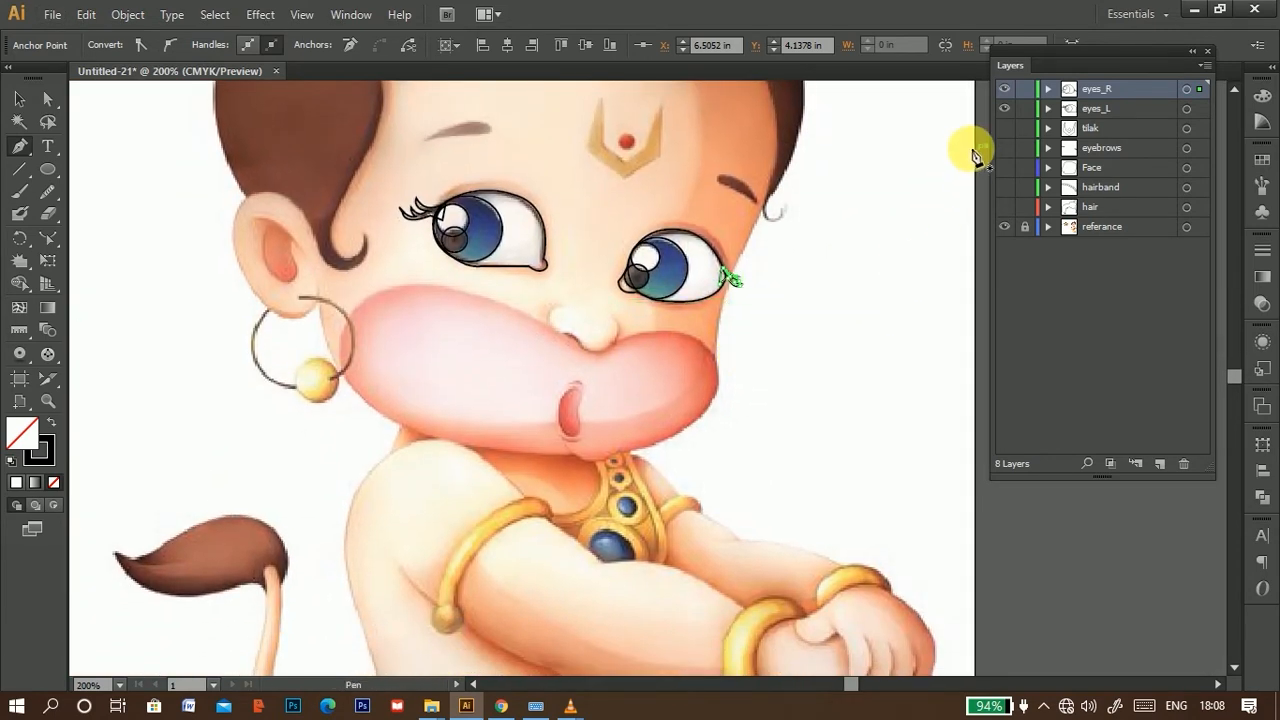
pyautogui.click(1004, 108)
pyautogui.click(1004, 88)
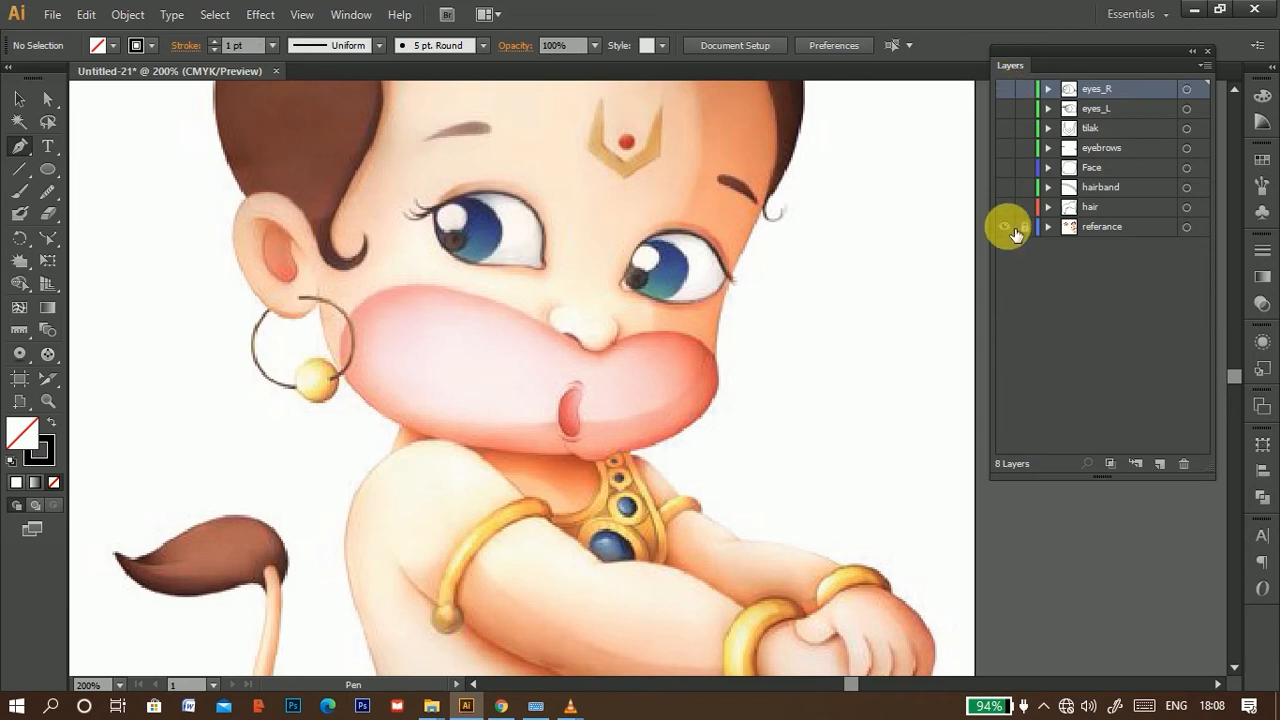
pyautogui.click(1006, 227)
pyautogui.click(1005, 108)
pyautogui.click(1005, 88)
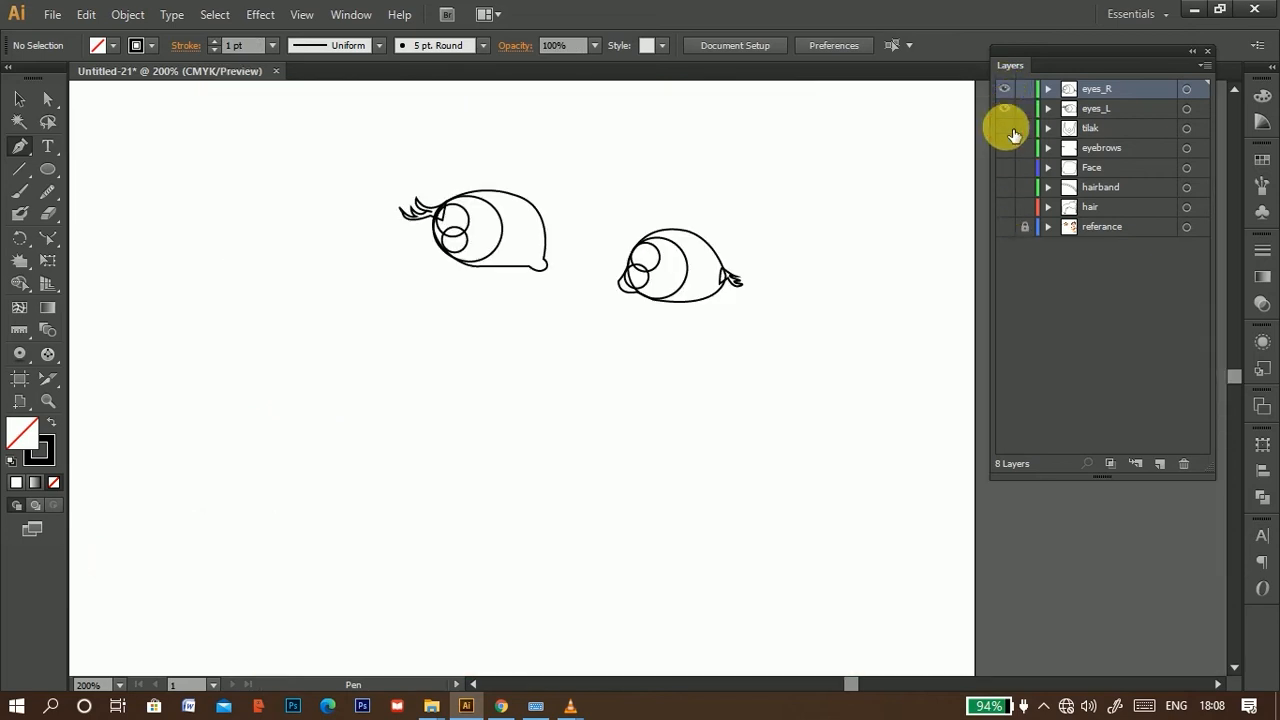
# Step: Show the tilak, eyebrows, Face, hairband and hair layers, and review the whole traced head
pyautogui.click(1004, 128)
pyautogui.click(1004, 147)
pyautogui.click(1004, 167)
pyautogui.click(1004, 187)
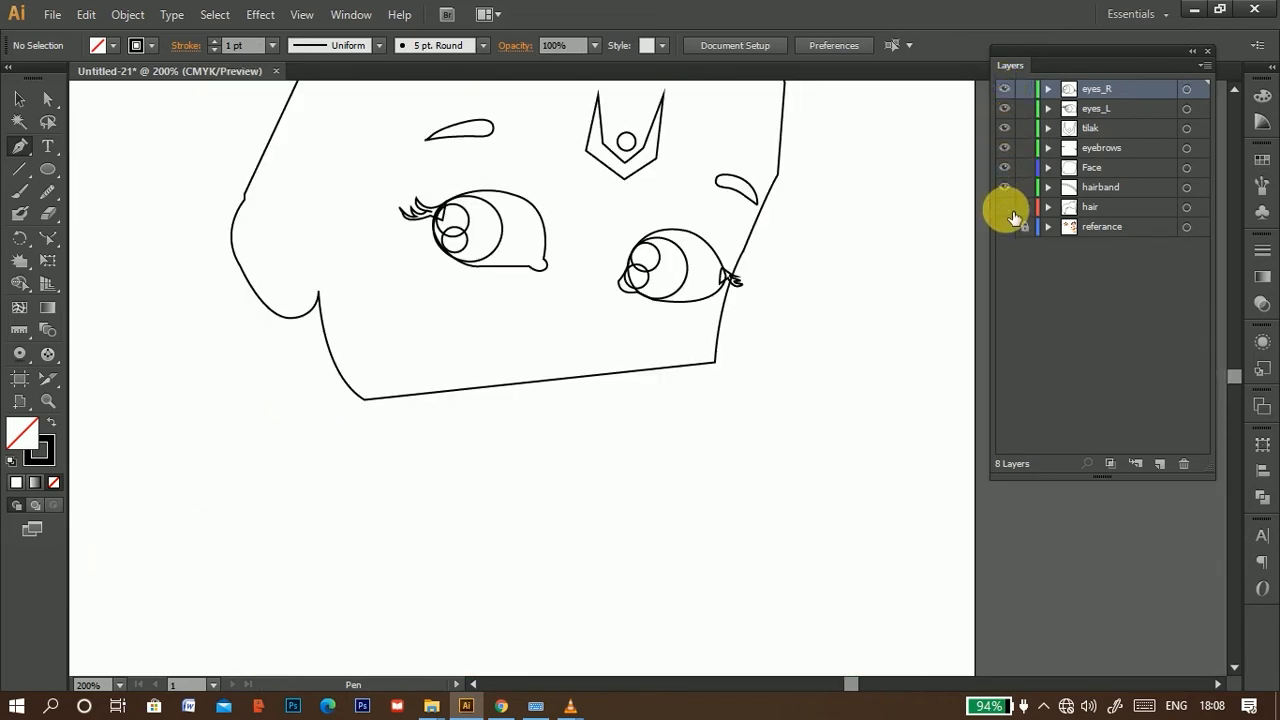
pyautogui.click(1006, 208)
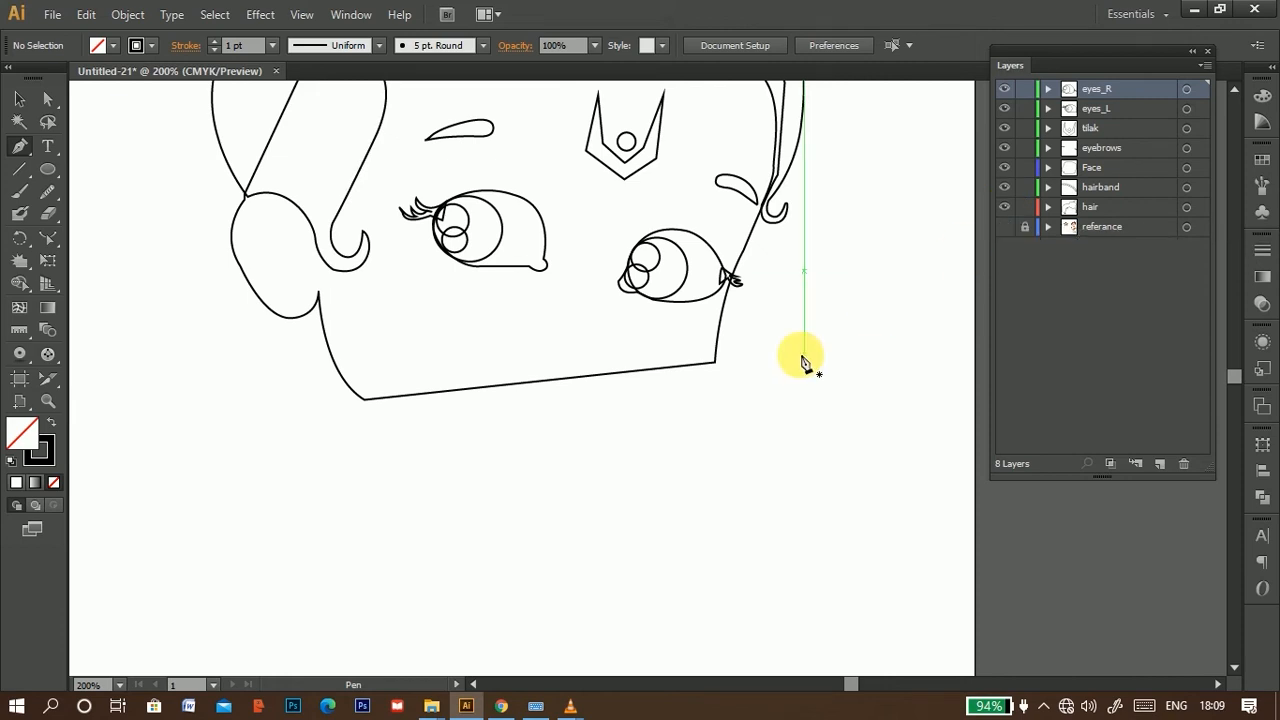
pyautogui.scroll(6, 805, 362)
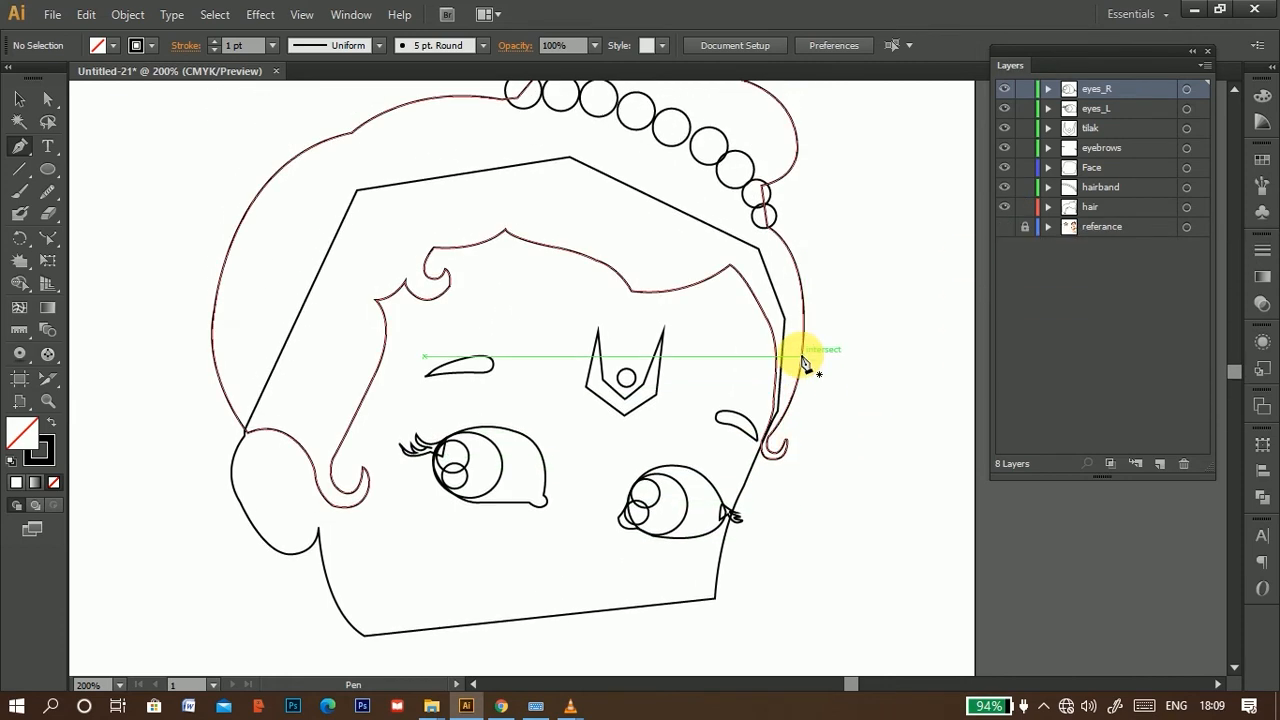
pyautogui.scroll(-4, 805, 362)
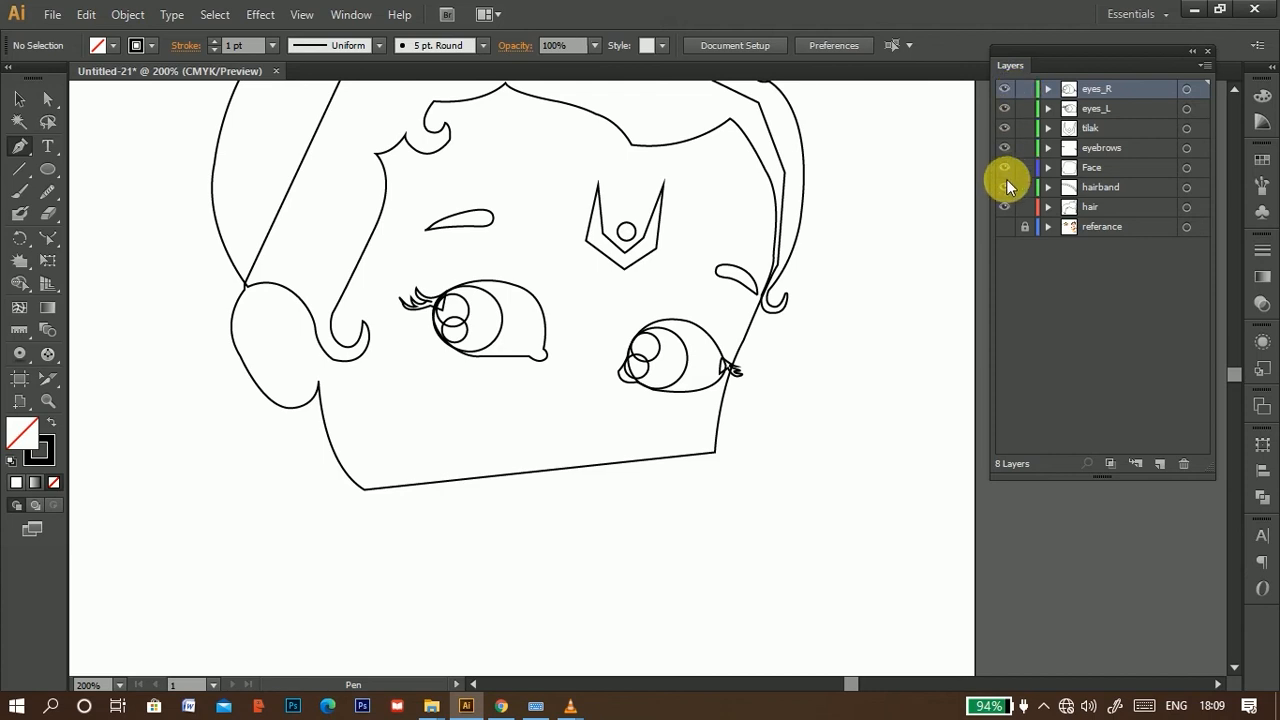
# Step: Hide all the traced layers and show only the locked referance layer, with the nose and mouth area in view
pyautogui.moveTo(1004, 207); pyautogui.dragTo(1008, 147)
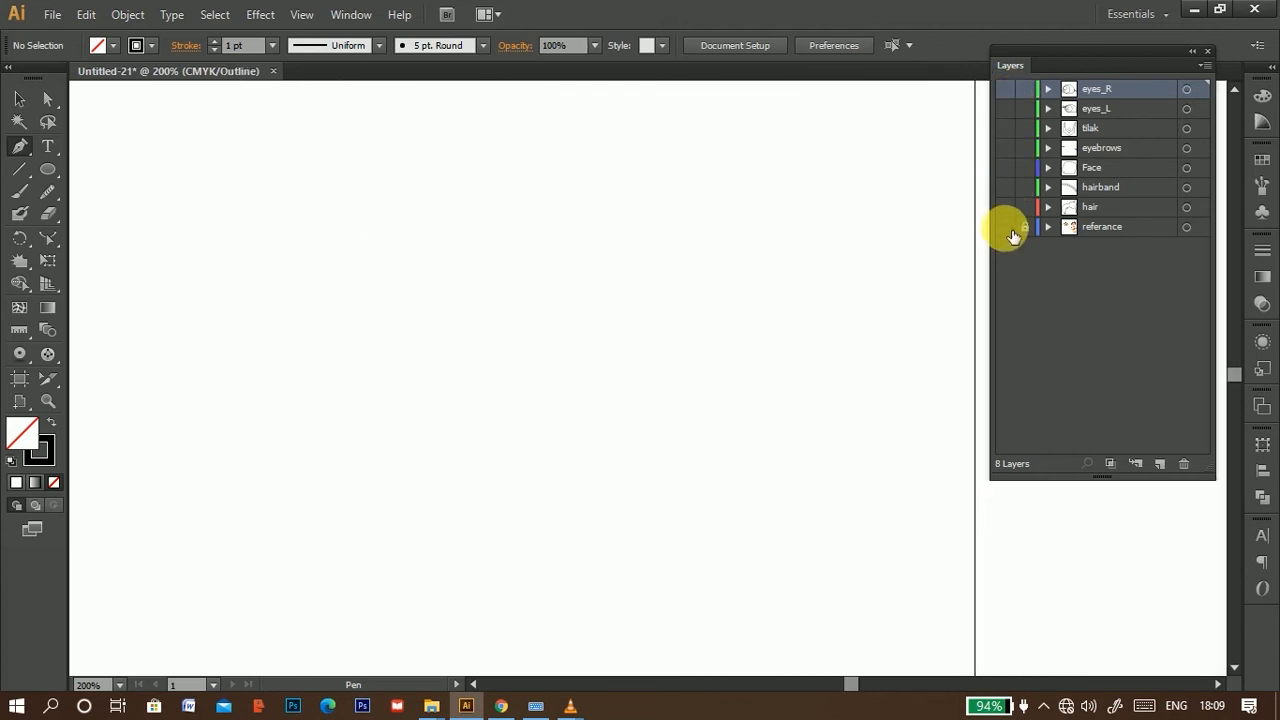
pyautogui.click(1005, 227)
pyautogui.scroll(-3, 716, 421)
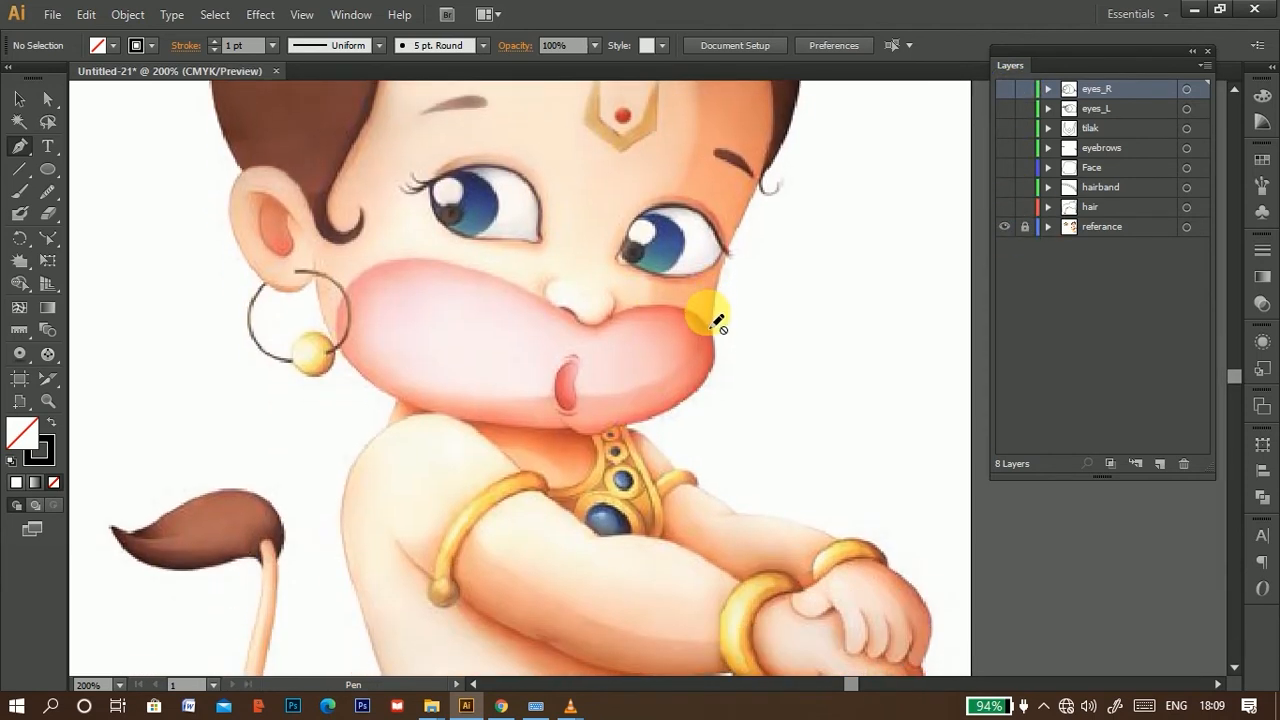
# Step: Add a new layer at the top of the stack and name it nose
pyautogui.click(1160, 463)
pyautogui.doubleClick(1118, 90)
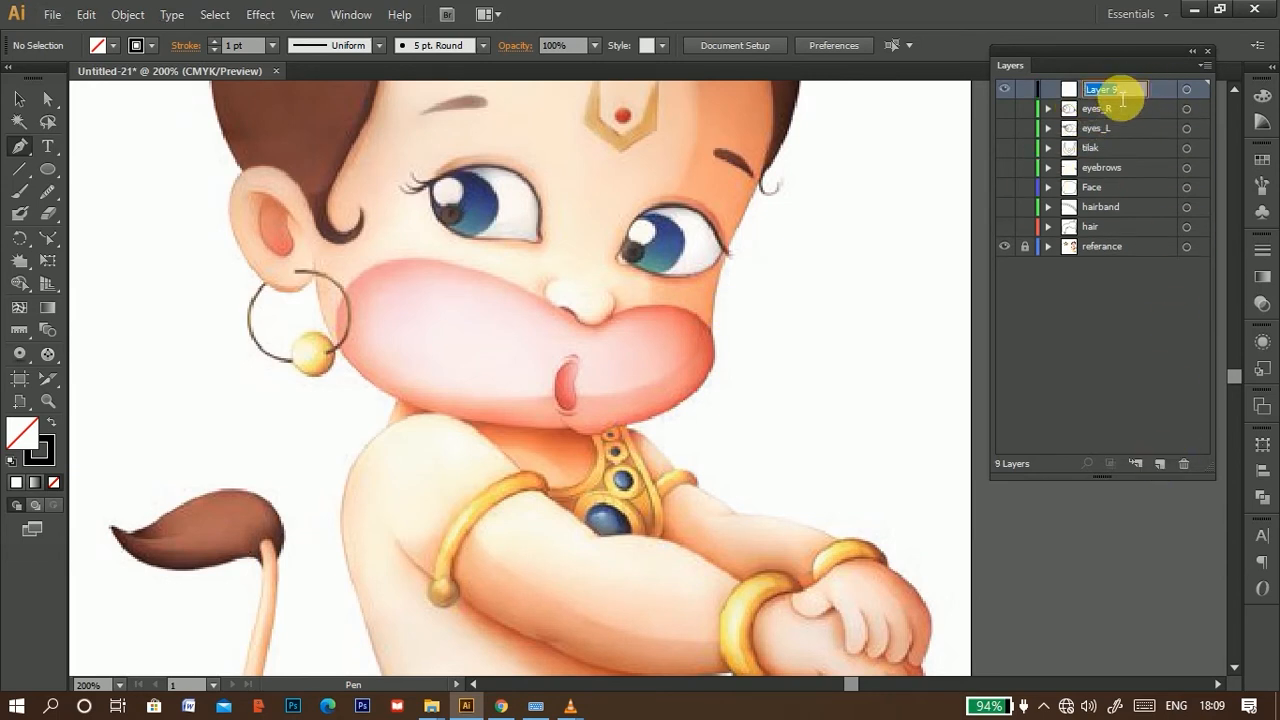
pyautogui.write('nose')
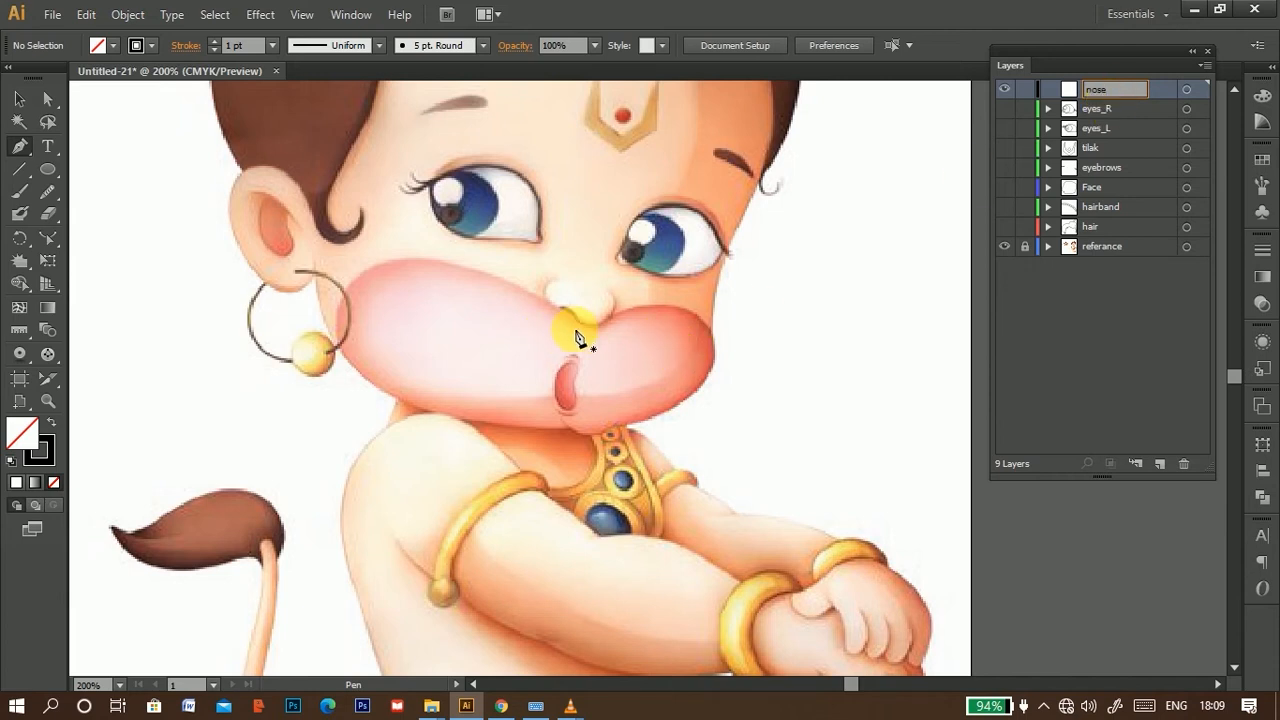
pyautogui.scroll(2, 575, 315)
pyautogui.scroll(1, 575, 315)
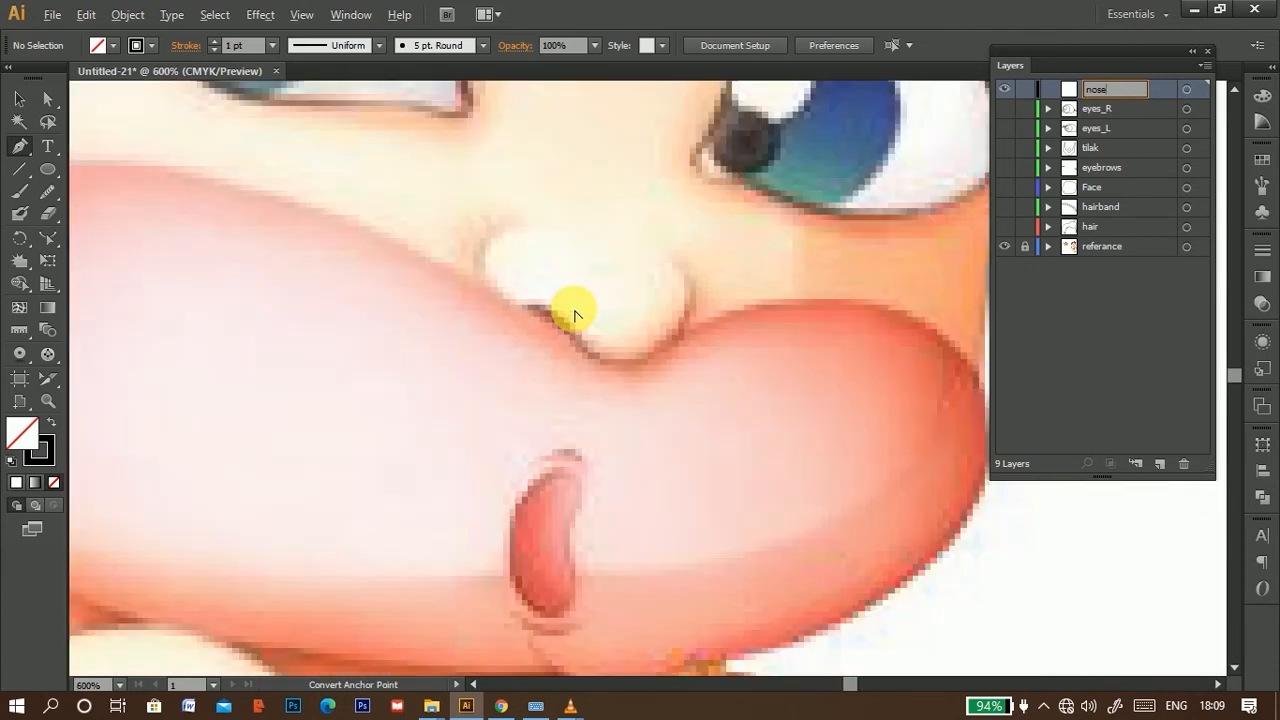
pyautogui.press('Return')
# Step: Trace the nose with the Pen tool as an open curved path around both nostrils and the tip, leaving the bridge open
pyautogui.click(525, 224)
pyautogui.click(512, 312)
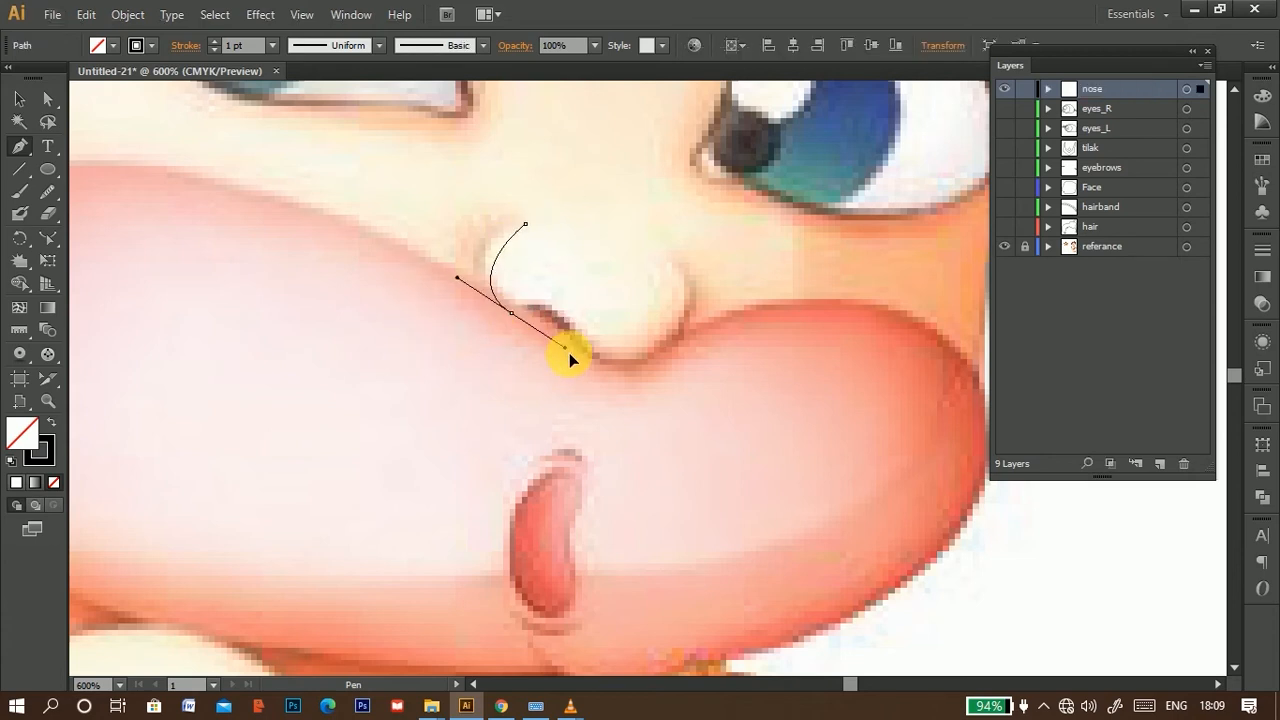
pyautogui.hotkey('ctrl', 'z')
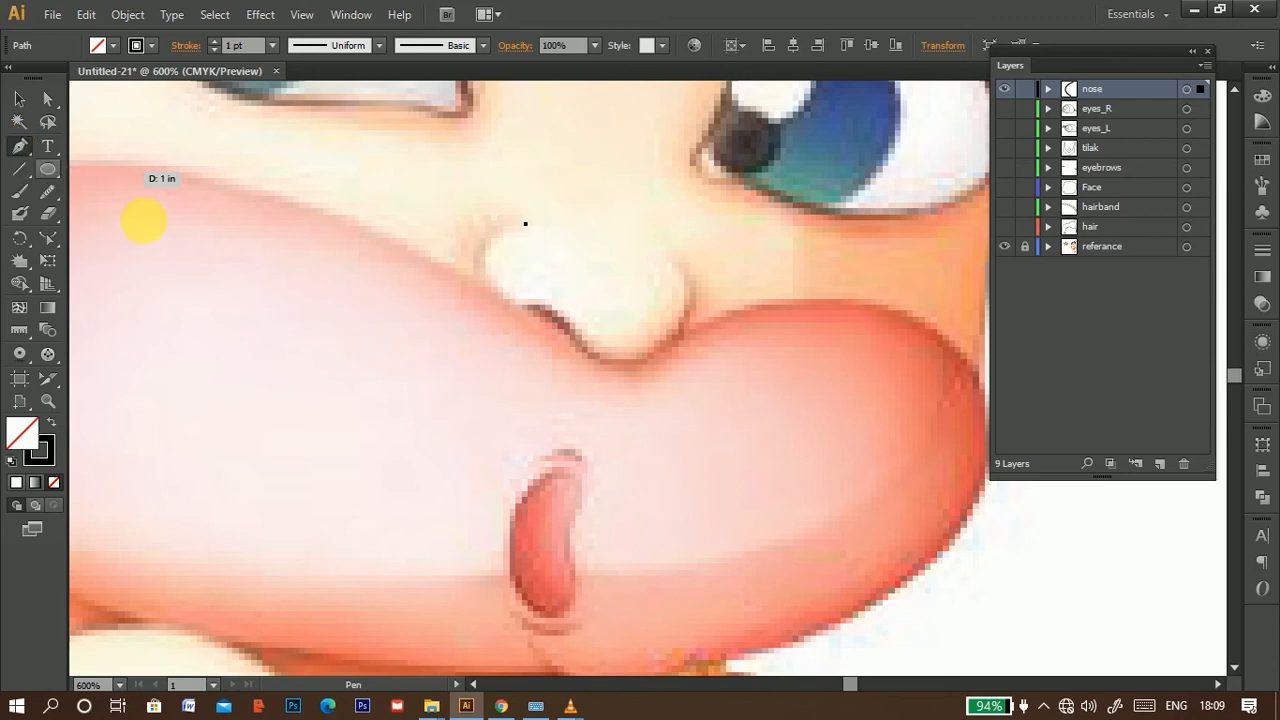
pyautogui.click(478, 280)
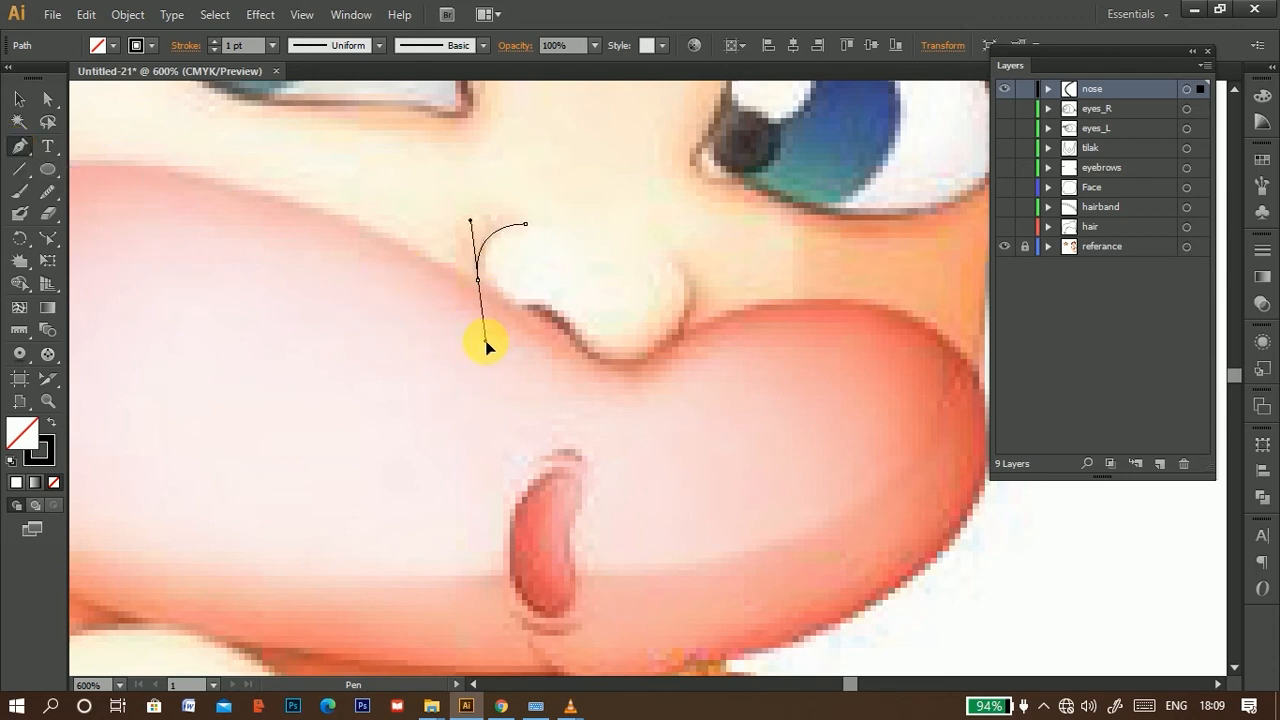
pyautogui.moveTo(486, 341); pyautogui.dragTo(486, 340)
pyautogui.click(478, 281)
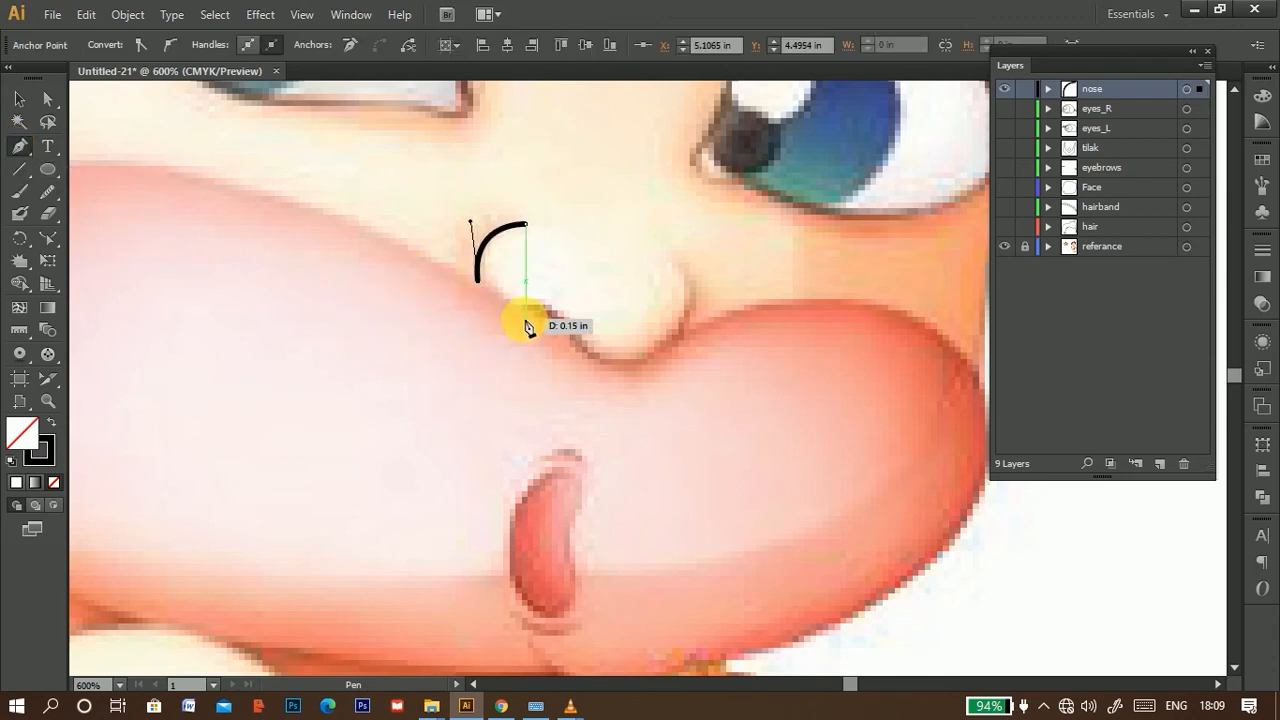
pyautogui.moveTo(554, 322); pyautogui.dragTo(703, 312)
pyautogui.click(580, 352)
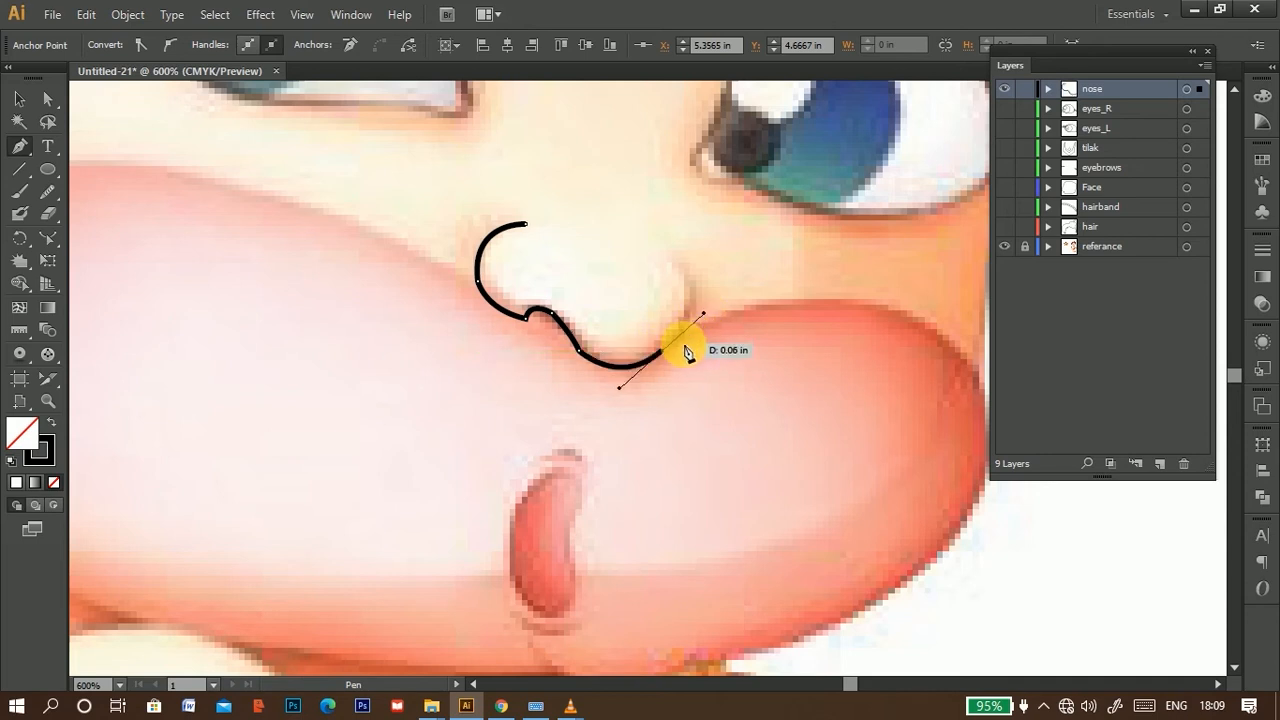
pyautogui.moveTo(677, 258); pyautogui.dragTo(627, 210)
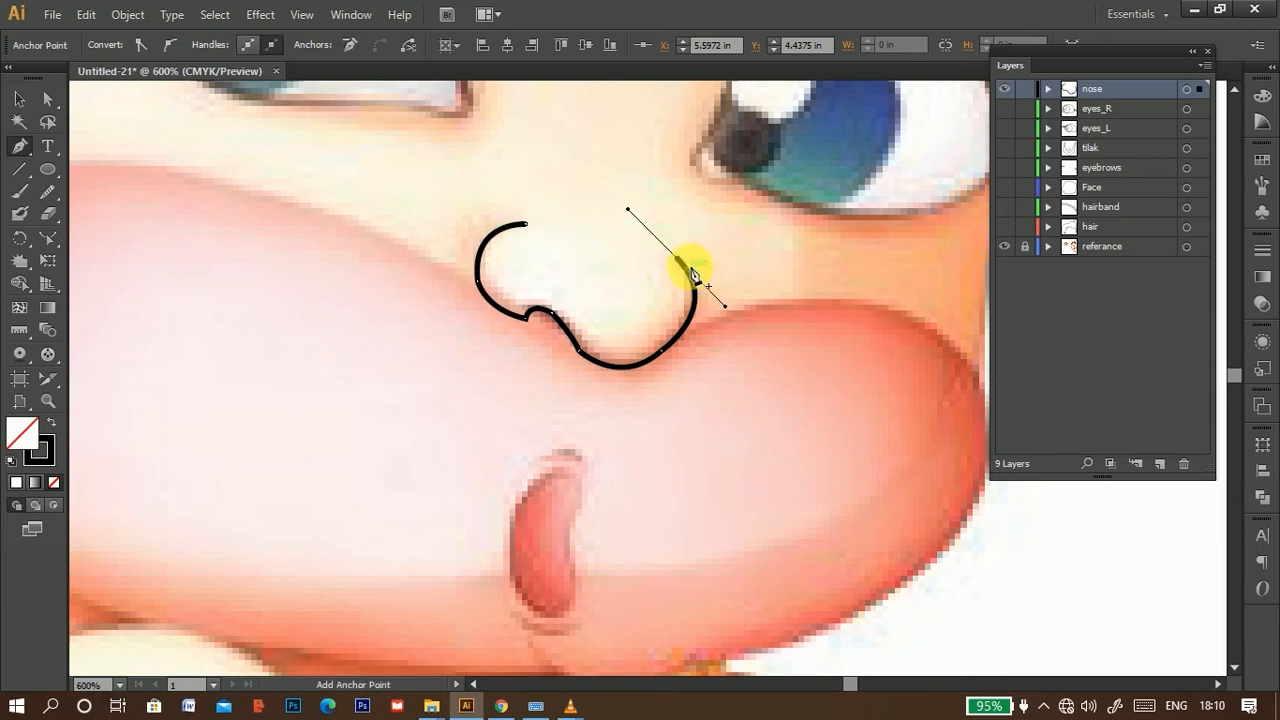
pyautogui.click(356, 614)
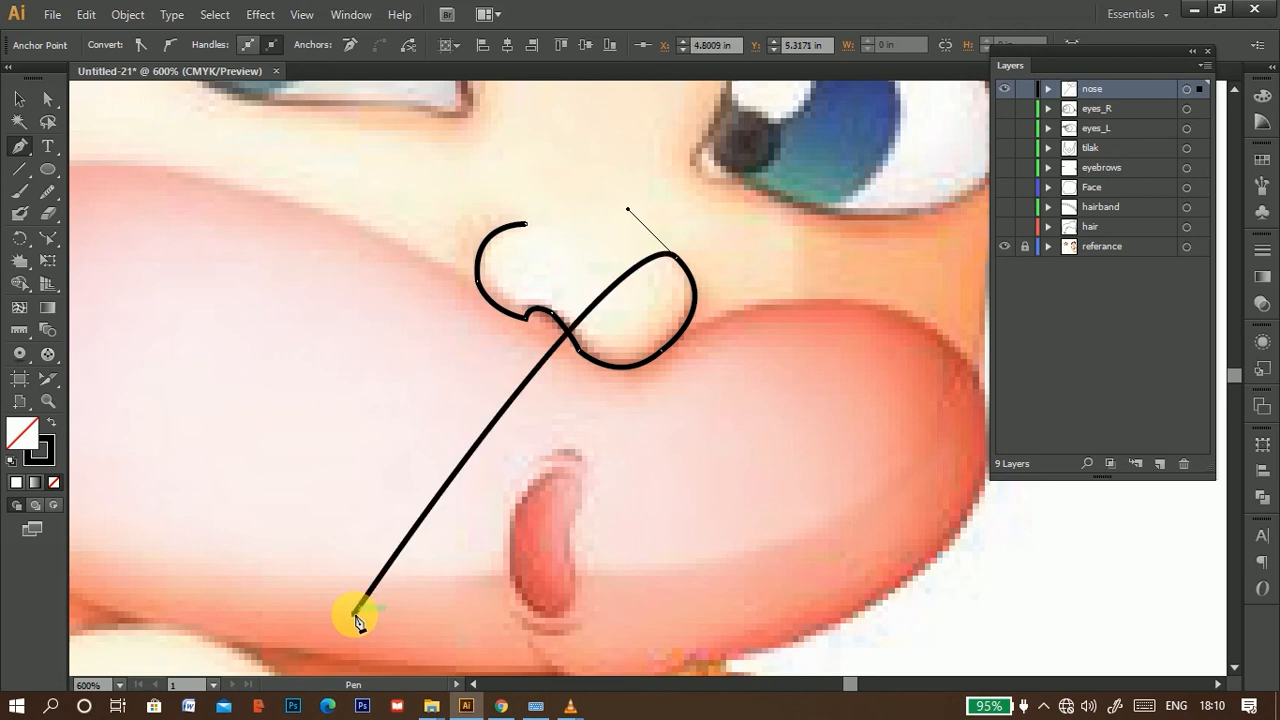
pyautogui.hotkey('ctrl', 'z')
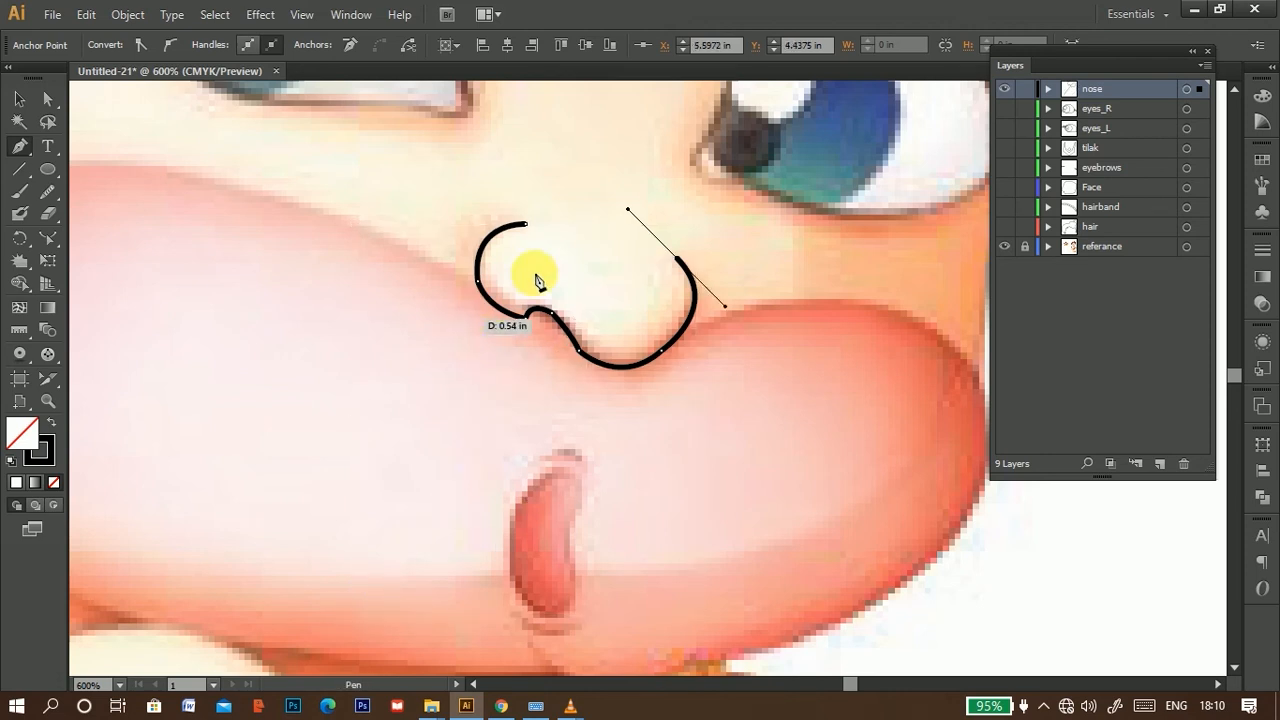
pyautogui.moveTo(688, 314); pyautogui.dragTo(642, 275)
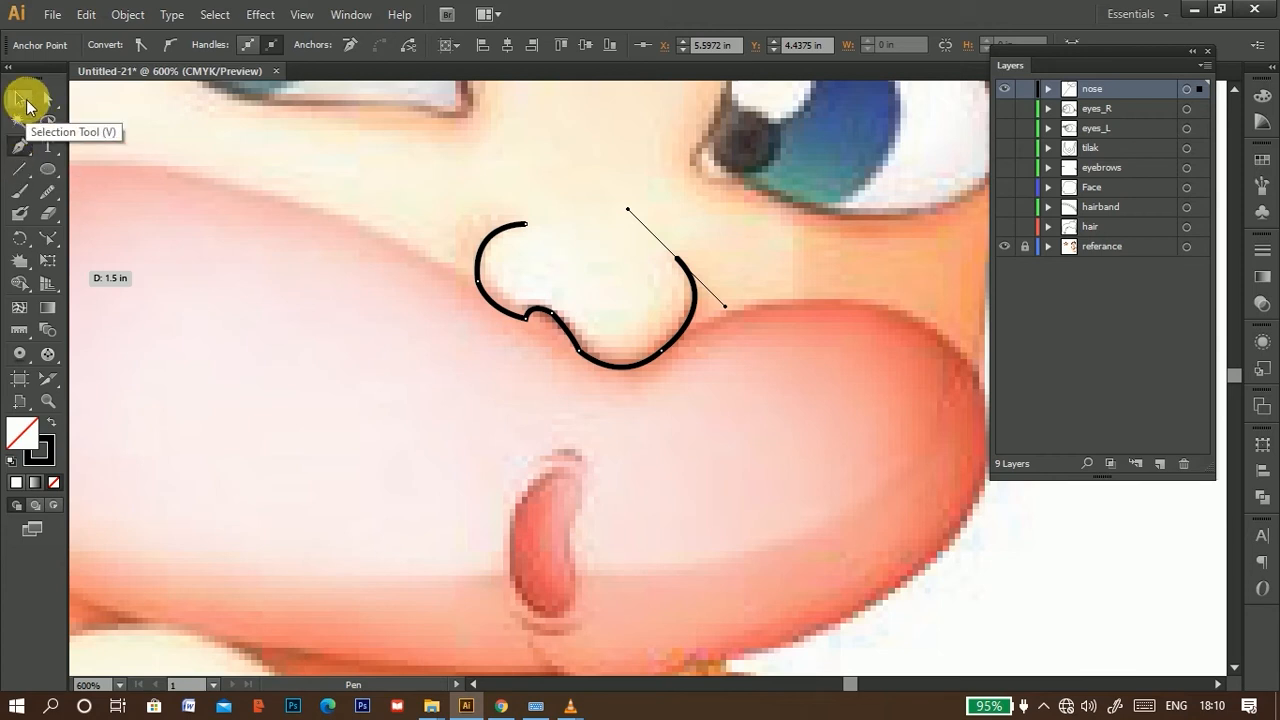
pyautogui.click(27, 102)
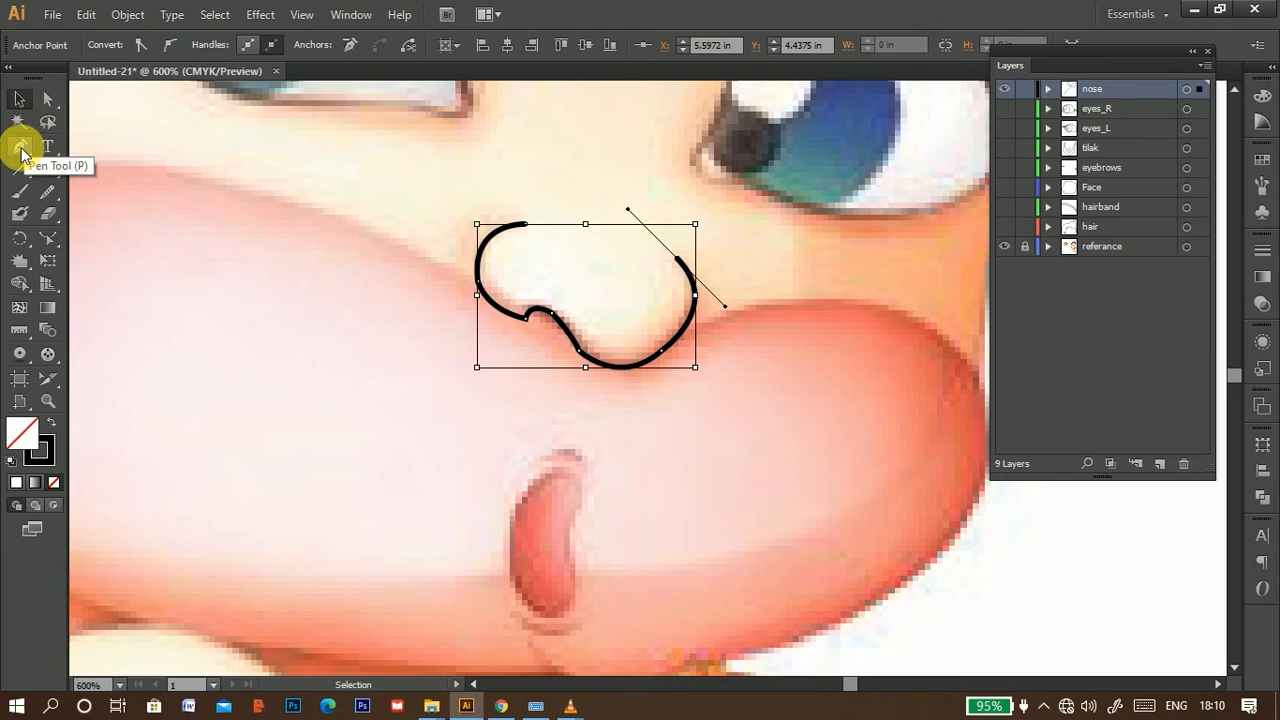
pyautogui.click(21, 147)
pyautogui.click(278, 445)
pyautogui.moveTo(390, 456); pyautogui.dragTo(407, 491)
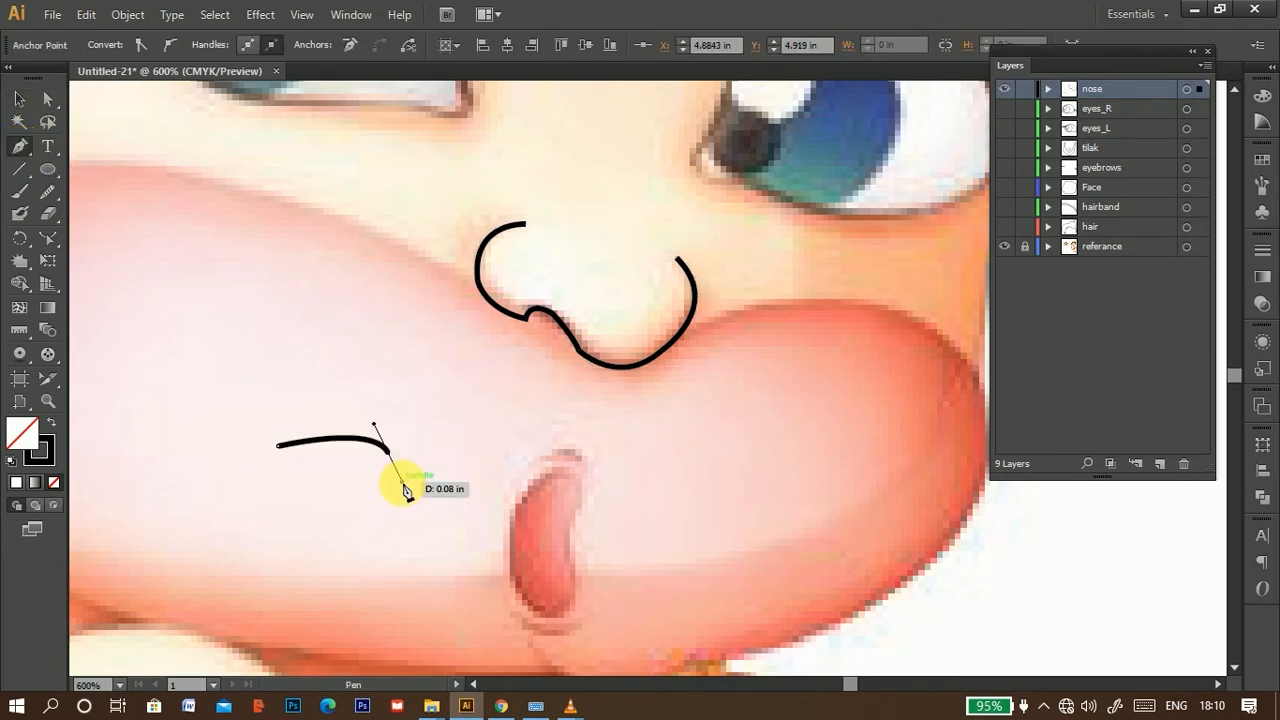
pyautogui.hotkey('ctrl', 'z')
pyautogui.hotkey('ctrl', 'z')
pyautogui.hotkey('ctrl', 'z')
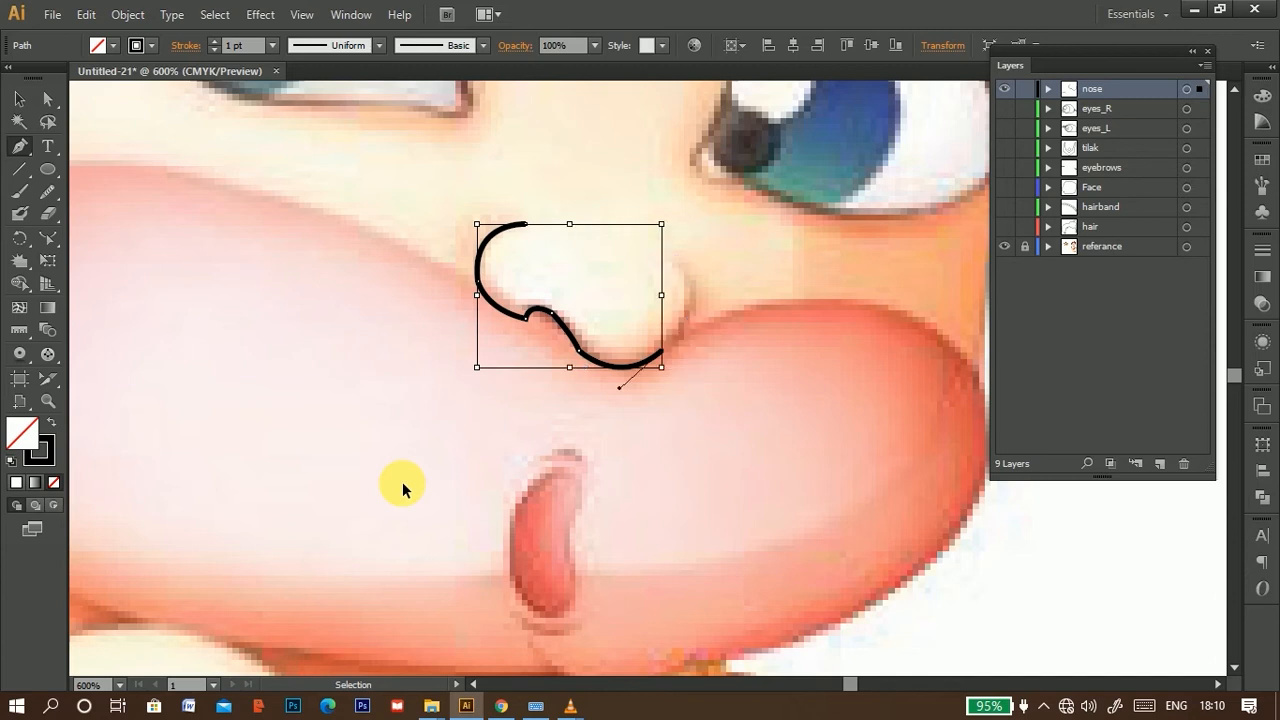
pyautogui.hotkey('ctrl', 'shift', 'z')
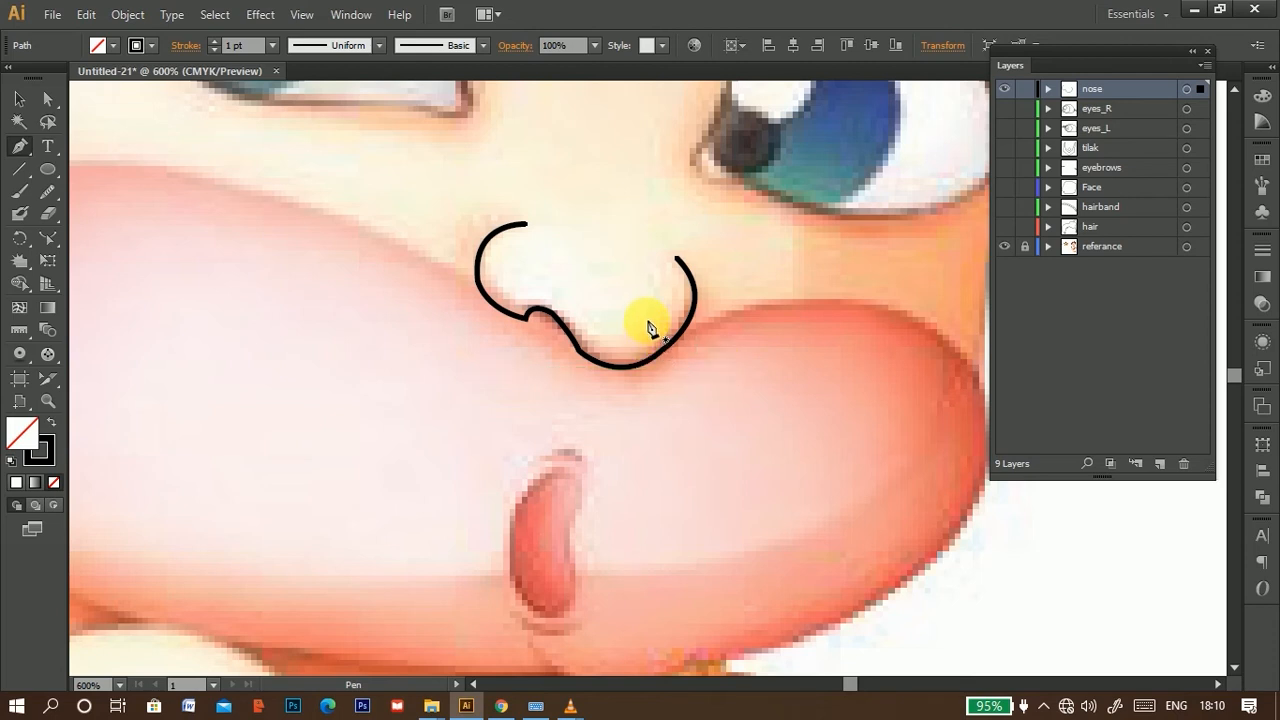
# Step: End the nose path and add a new layer named mouth above the nose layer
pyautogui.click(19, 98)
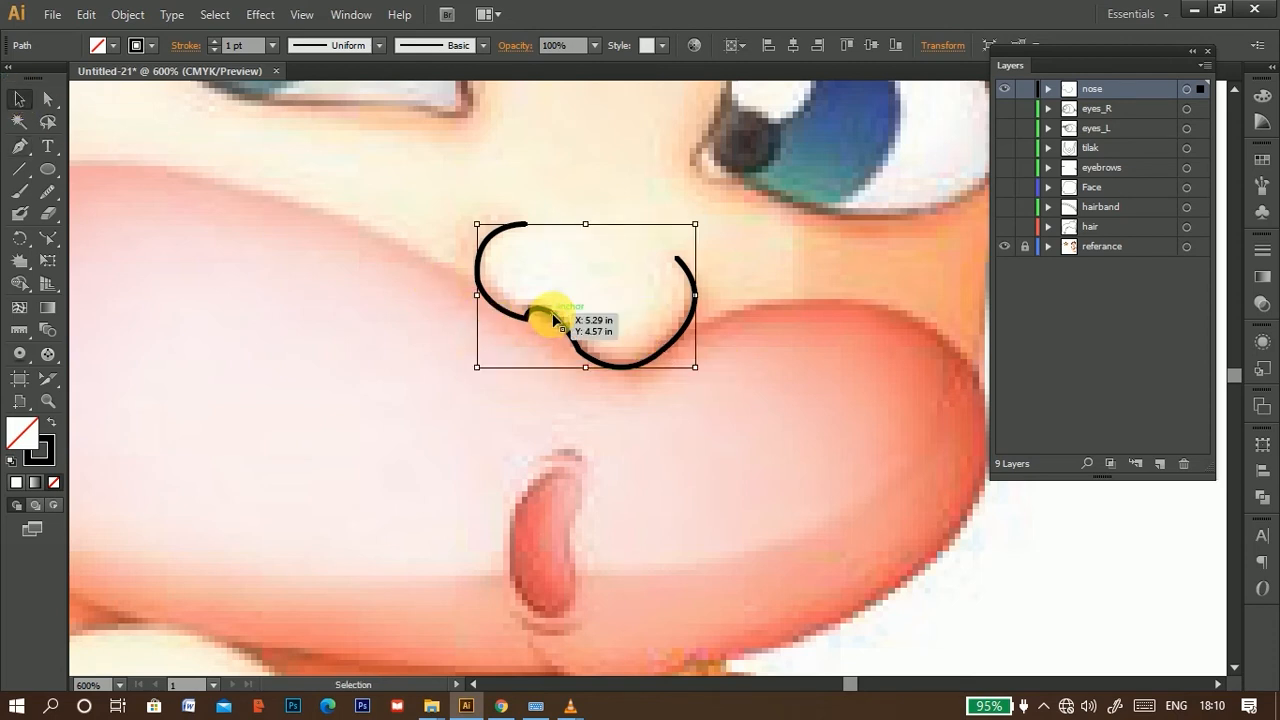
pyautogui.keyDown('alt'); pyautogui.scroll(-1, 950, 350); pyautogui.keyUp('alt')
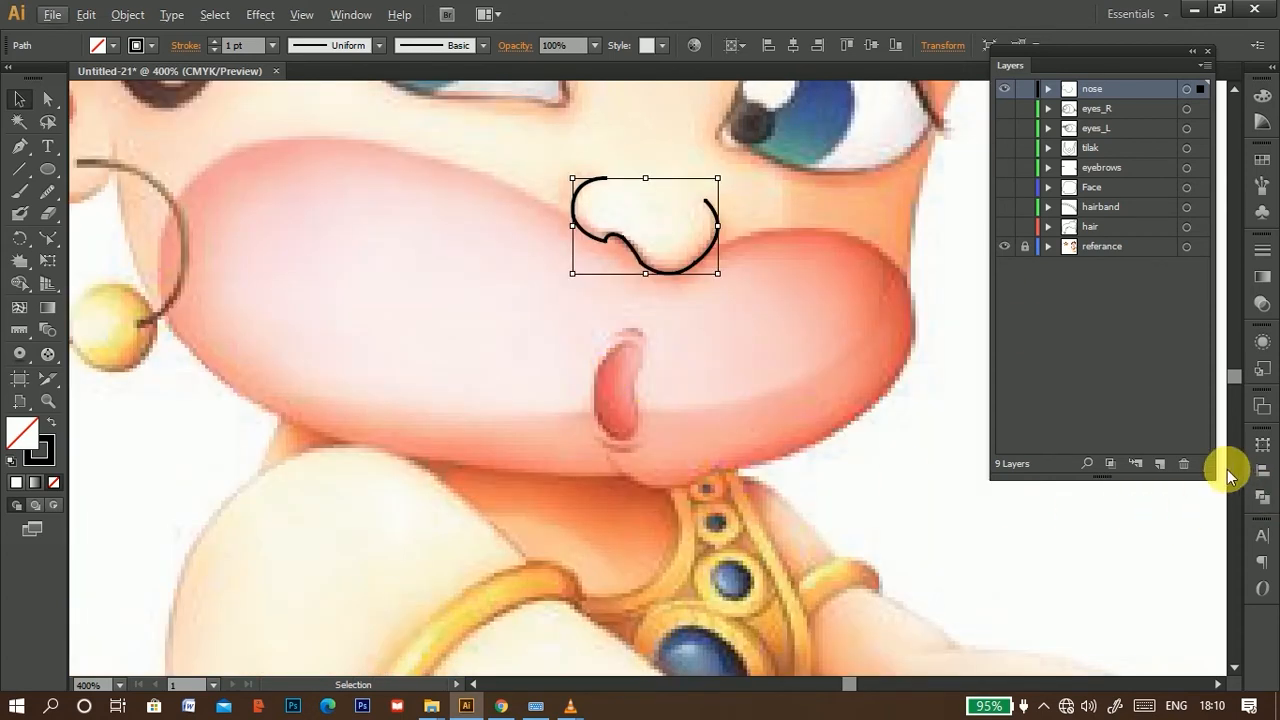
pyautogui.click(1160, 463)
# Step: Trace the small red mouth opening with the Pen tool as a closed, bean-shaped path
pyautogui.click(19, 146)
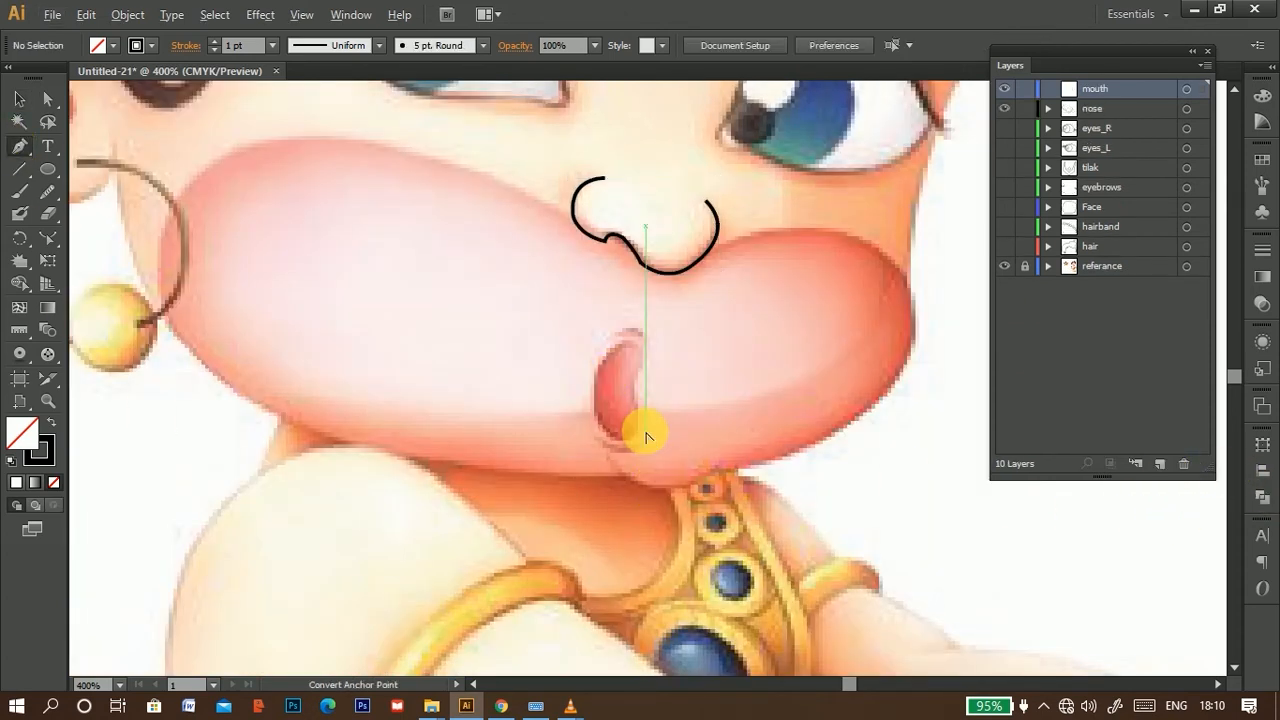
pyautogui.keyDown('alt'); pyautogui.scroll(1, 646, 437); pyautogui.keyUp('alt')
pyautogui.moveTo(719, 356); pyautogui.dragTo(631, 309)
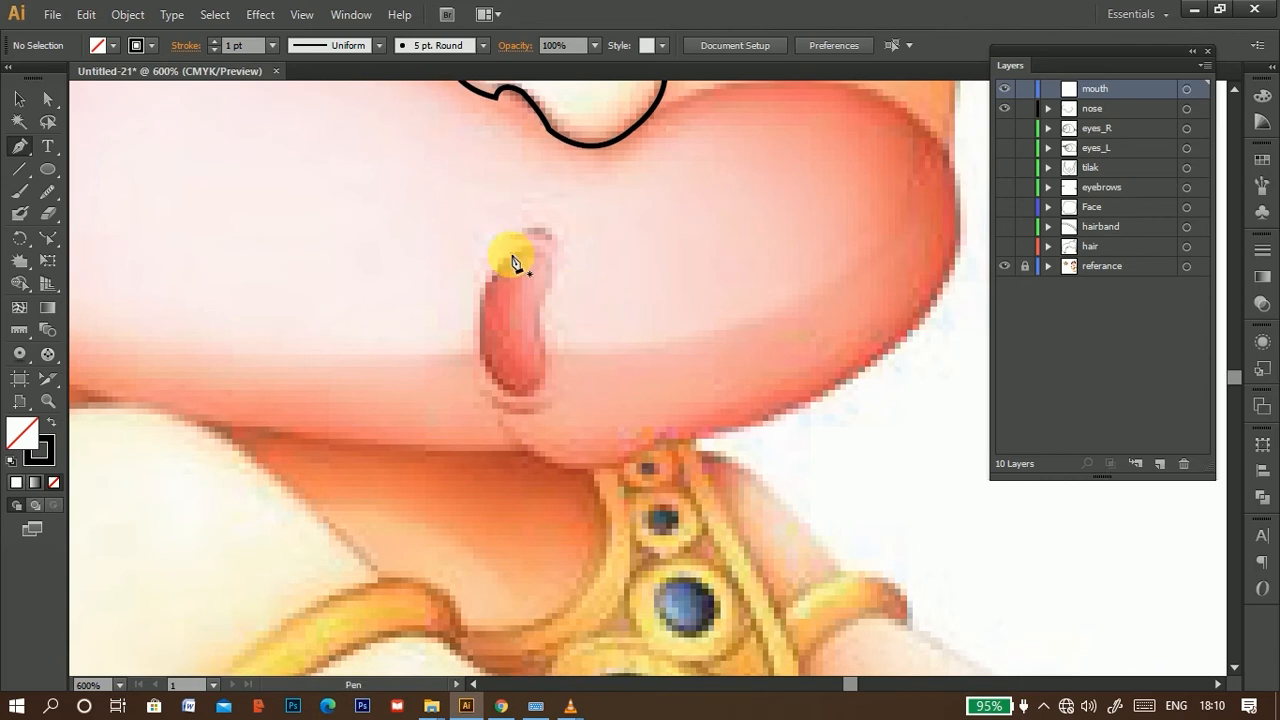
pyautogui.click(483, 290)
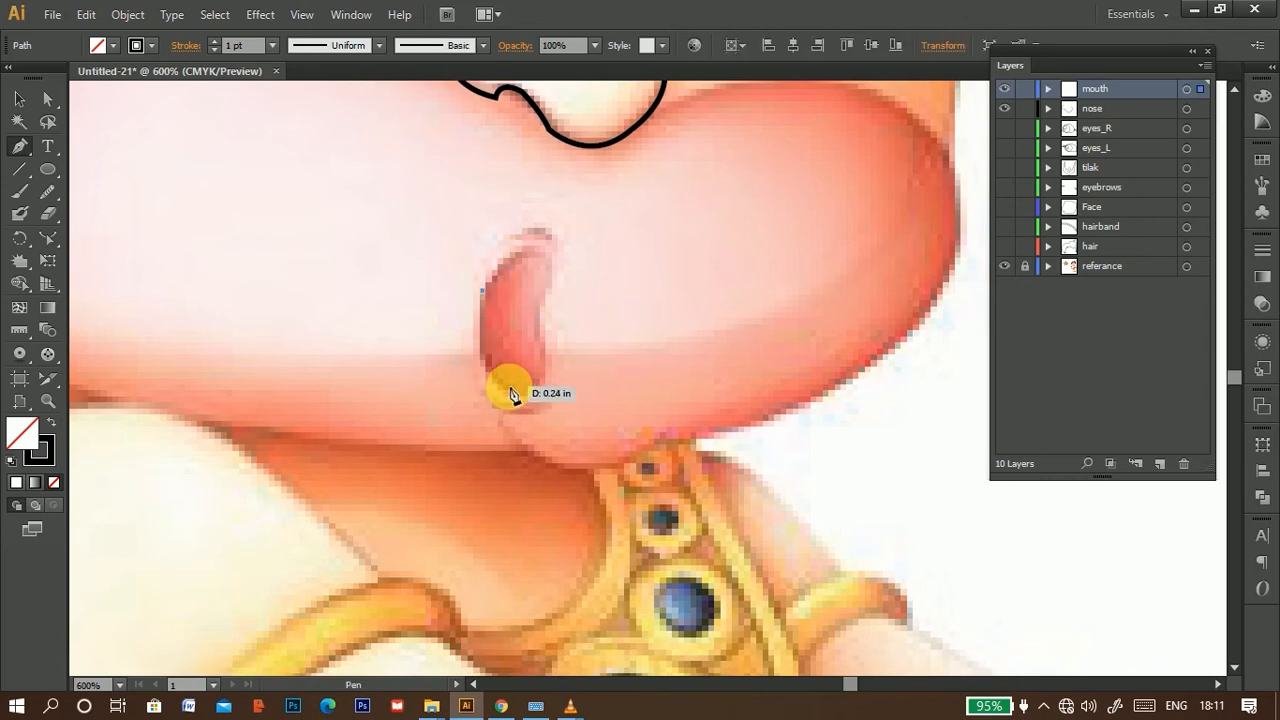
pyautogui.moveTo(505, 385); pyautogui.dragTo(560, 352)
pyautogui.hotkey('ctrl', 'z')
pyautogui.moveTo(540, 243); pyautogui.dragTo(543, 249)
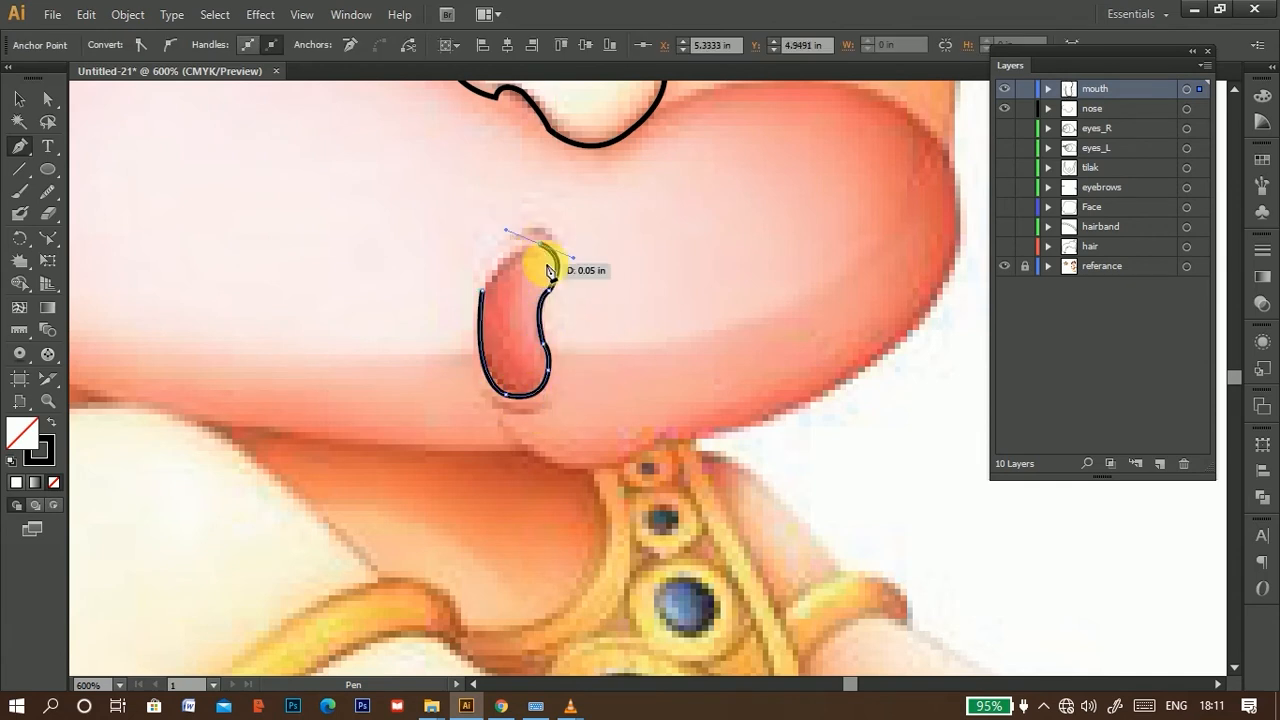
pyautogui.moveTo(482, 290); pyautogui.dragTo(472, 344)
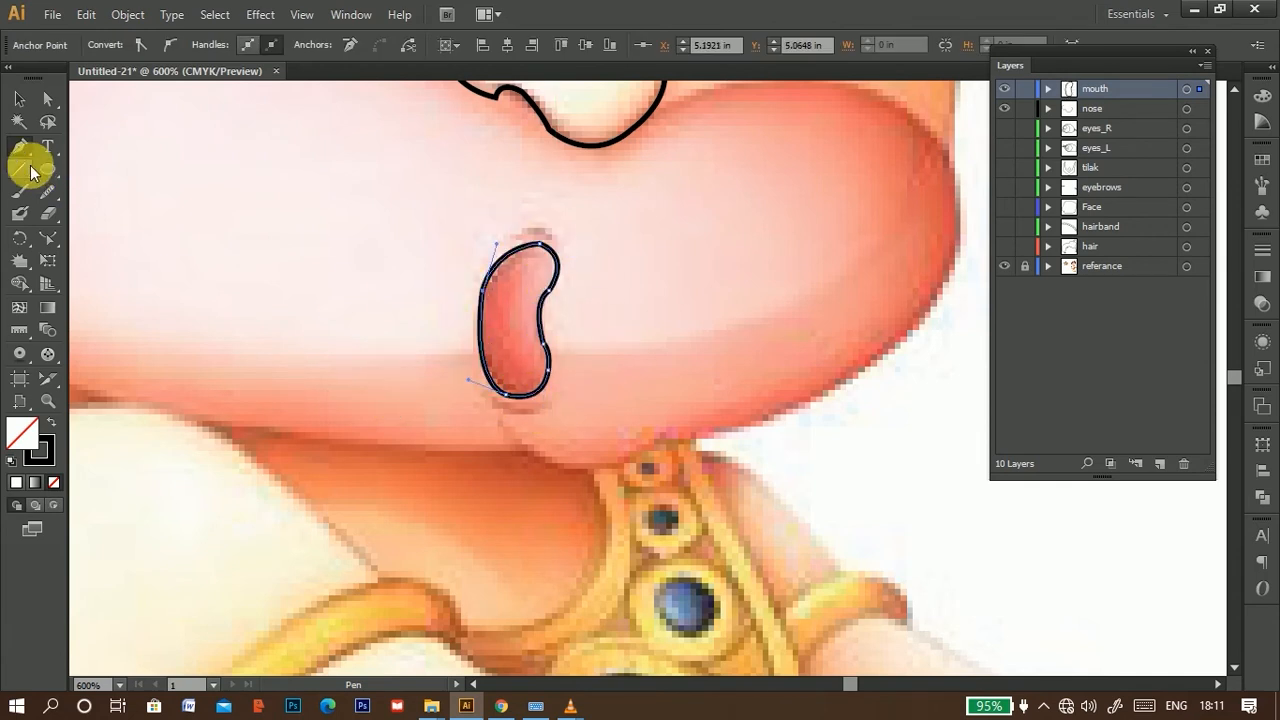
# Step: Duplicate the mouth outline, enlarge the copy slightly and fit it around the original as the outer lip contour
pyautogui.click(19, 99)
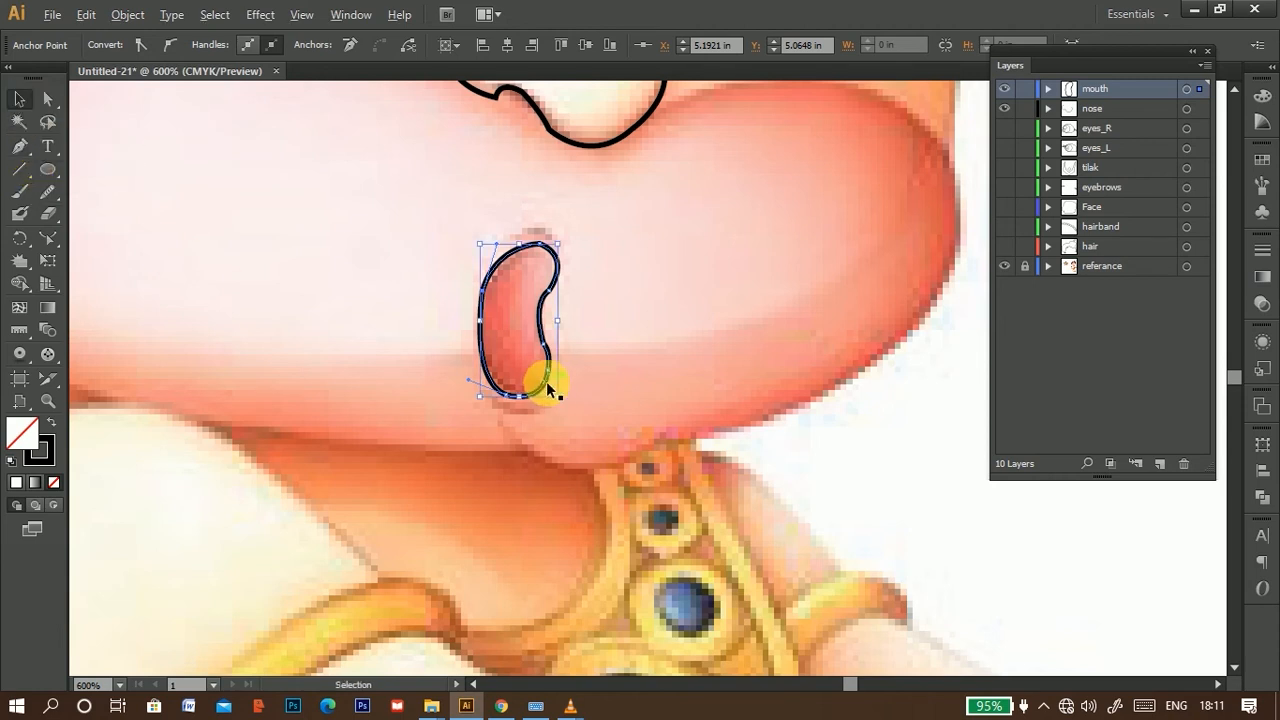
pyautogui.moveTo(546, 381); pyautogui.dragTo(572, 414)
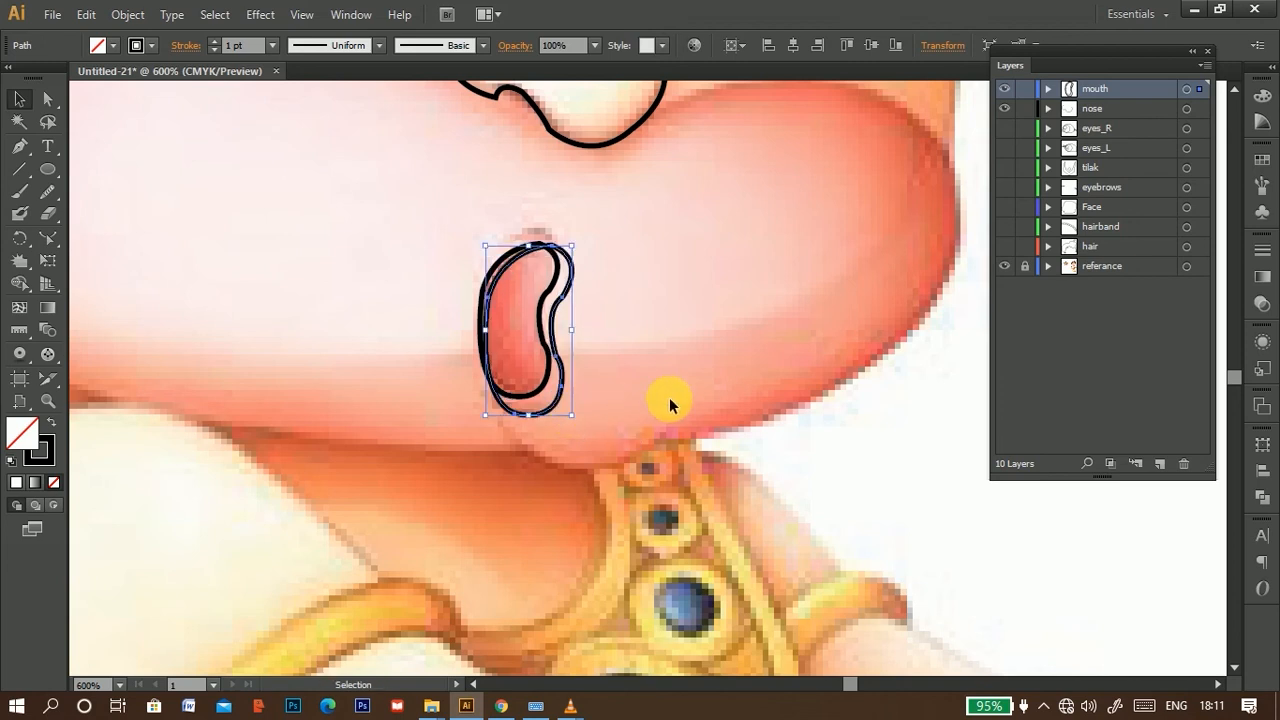
pyautogui.press('Left')
pyautogui.press('Left')
pyautogui.press('Up')
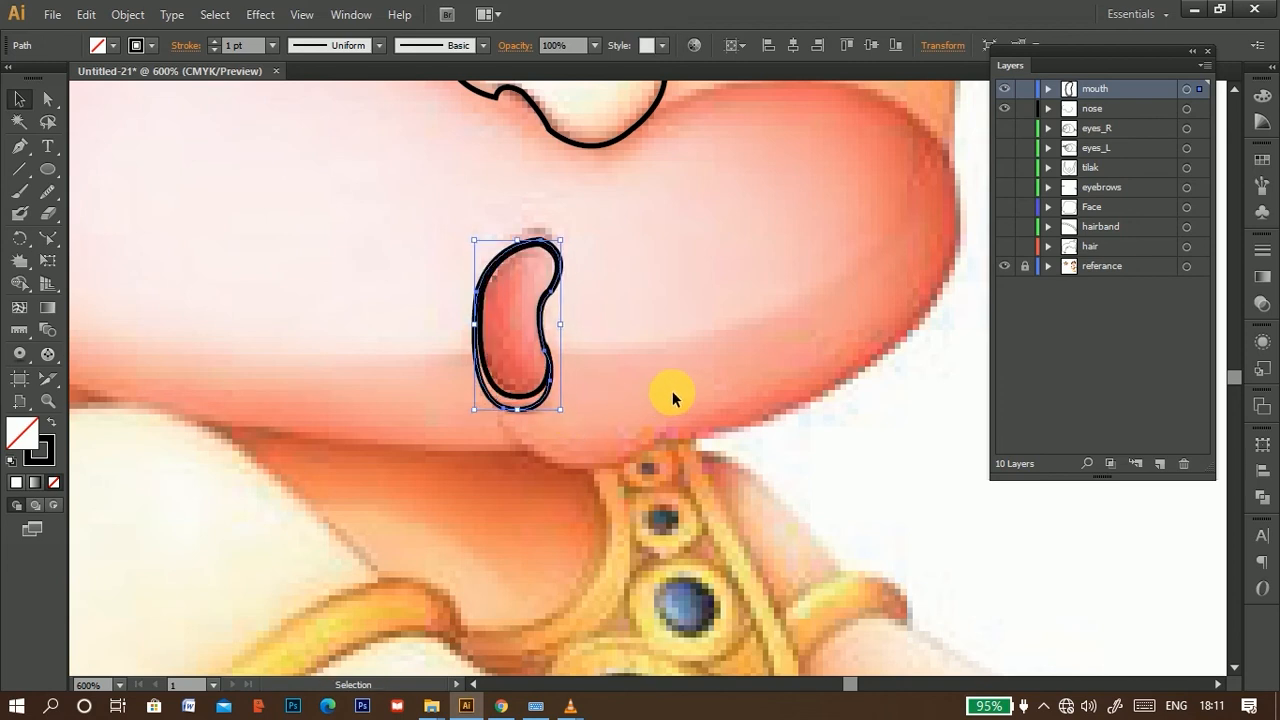
pyautogui.press('Up')
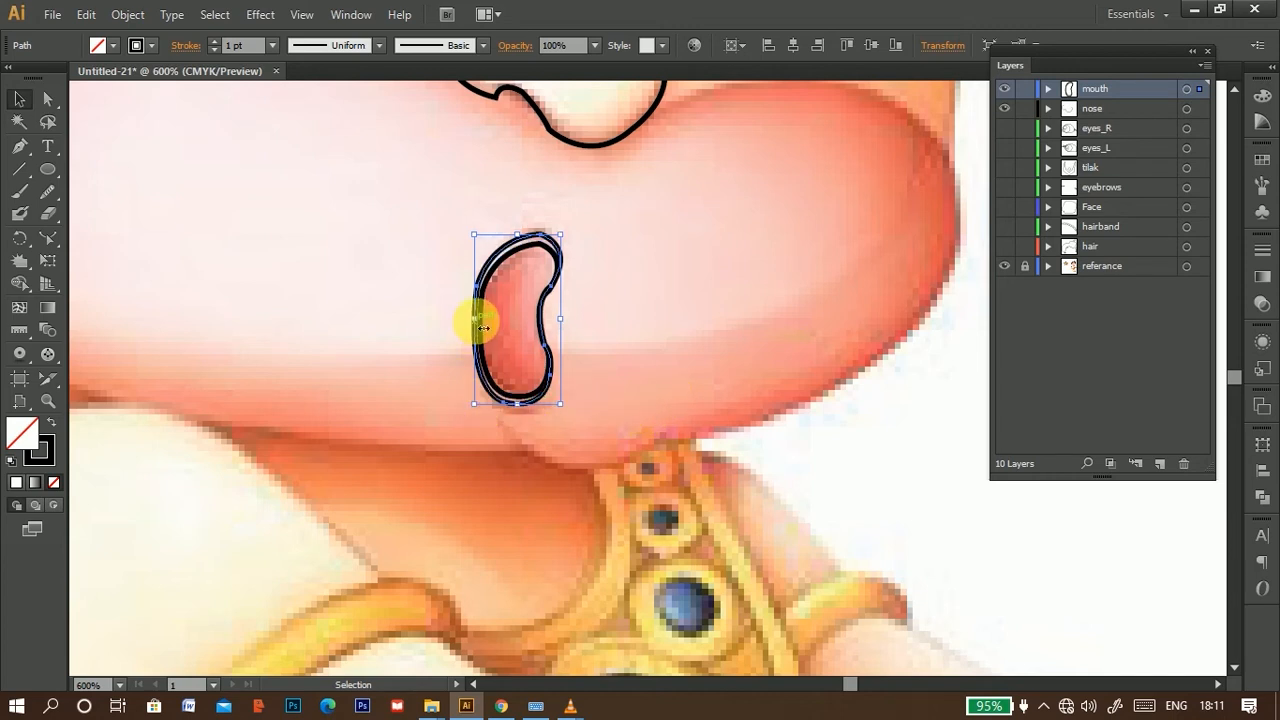
pyautogui.moveTo(478, 327); pyautogui.dragTo(467, 327)
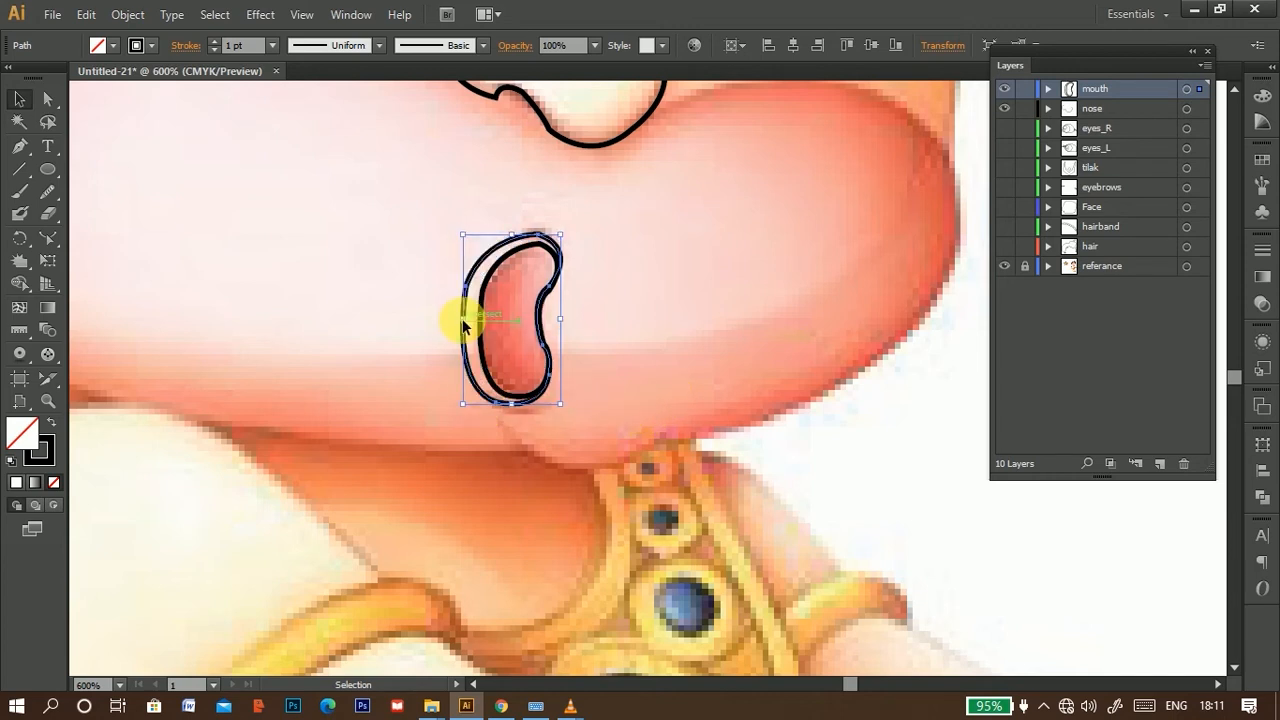
pyautogui.click(610, 334)
# Step: Add a new layer named cheek above the mouth layer
pyautogui.moveTo(610, 334); pyautogui.dragTo(562, 360)
pyautogui.scroll(-3, 612, 377)
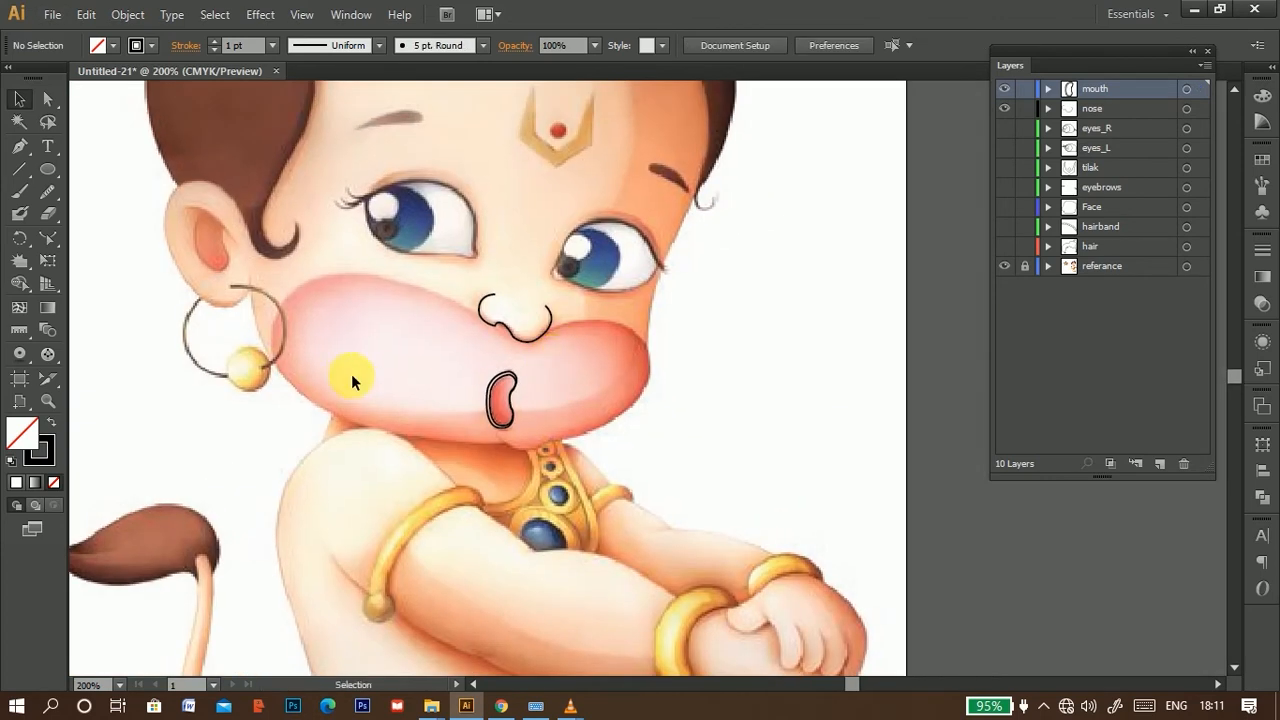
pyautogui.click(1157, 466)
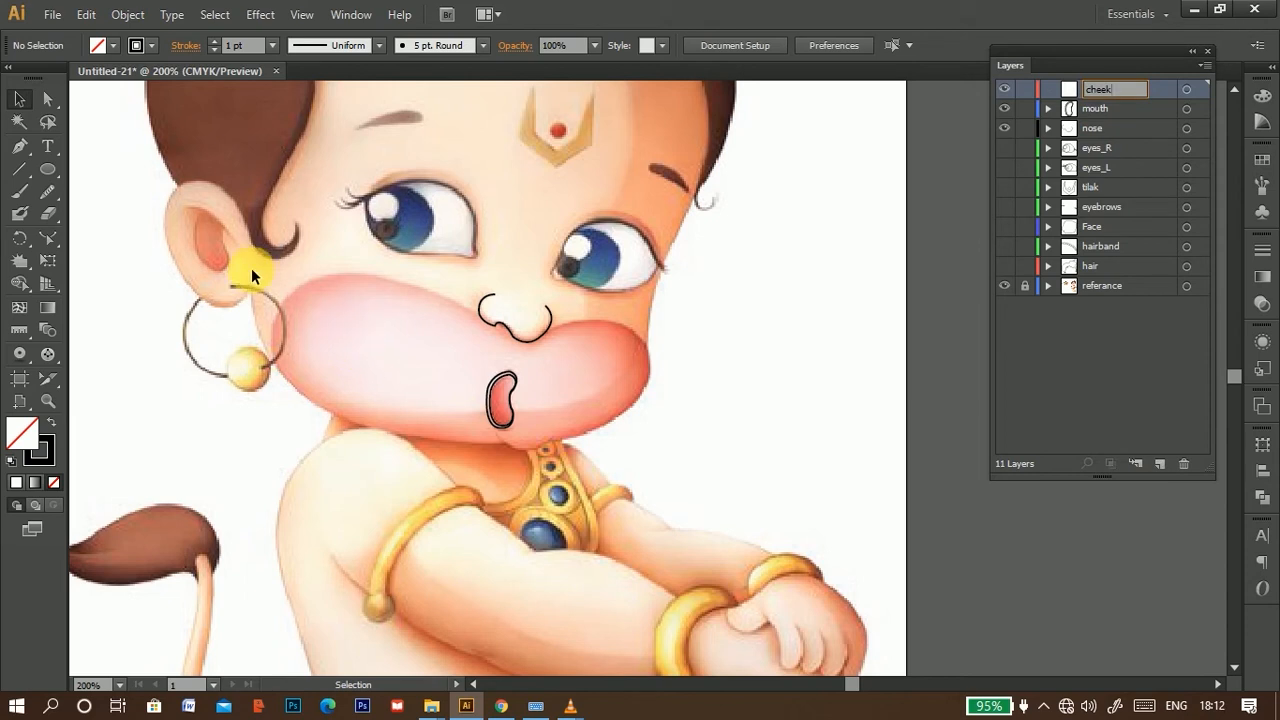
# Step: Begin the pink muzzle outline with the Pen tool, curving from its upper edge beside the nose around the outer side of the cheek
pyautogui.click(19, 146)
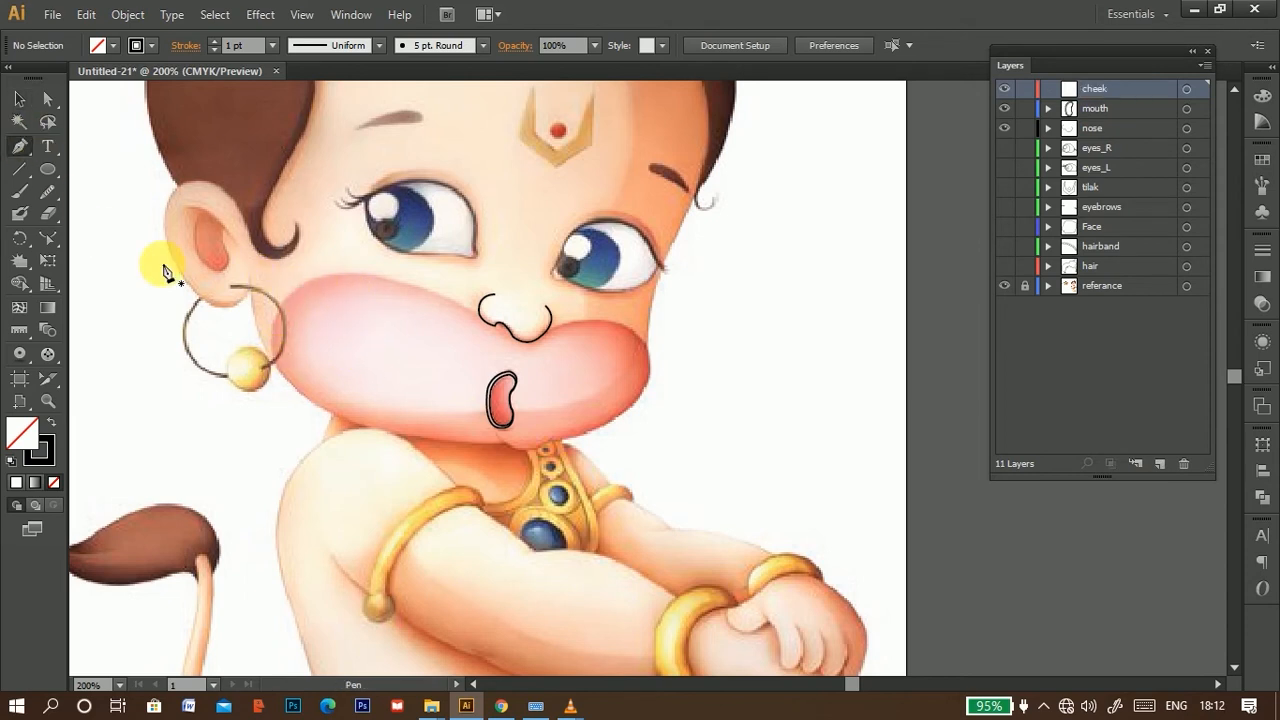
pyautogui.click(598, 320)
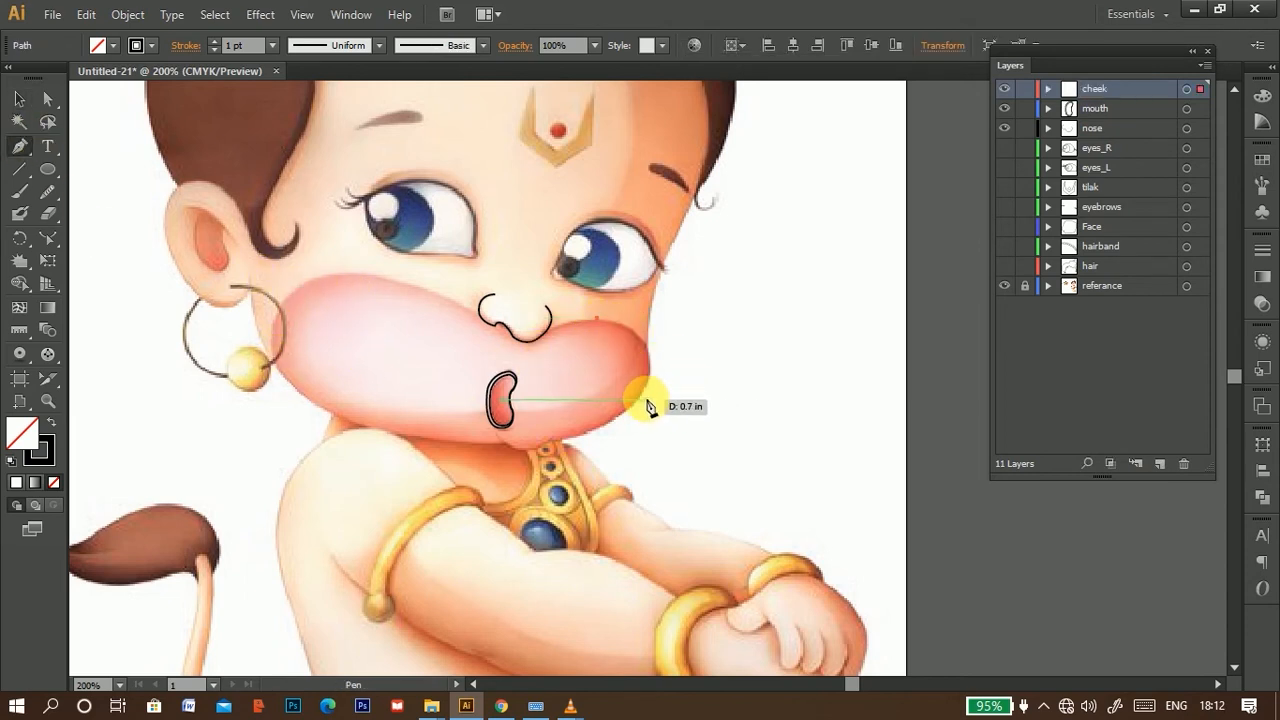
pyautogui.moveTo(647, 390); pyautogui.dragTo(625, 448)
# Step: Set the cheek layer's colour to green so its path stands out against the red reference
pyautogui.doubleClick(1067, 90)
pyautogui.press('Tab')
pyautogui.press('g')
pyautogui.click(644, 431)
pyautogui.scroll(2, 659, 399)
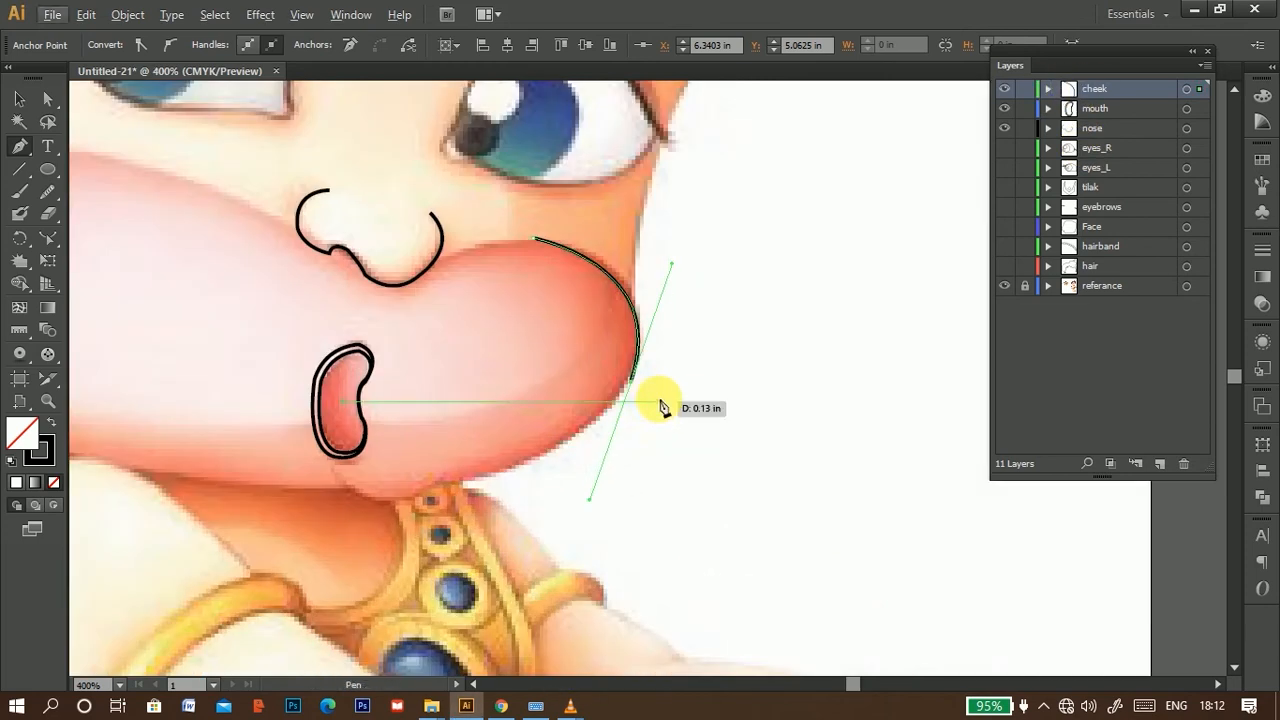
# Step: Undo the last cheek curve and redraw the muzzle's outer side in shorter curved segments down to its lower edge
pyautogui.hotkey('ctrl', 'z')
pyautogui.hotkey('ctrl', 'z')
pyautogui.doubleClick(1066, 93)
pyautogui.press('Tab')
pyautogui.press('g')
pyautogui.click(644, 433)
pyautogui.moveTo(623, 287); pyautogui.dragTo(646, 343)
pyautogui.click(623, 287)
pyautogui.moveTo(577, 436); pyautogui.dragTo(476, 479)
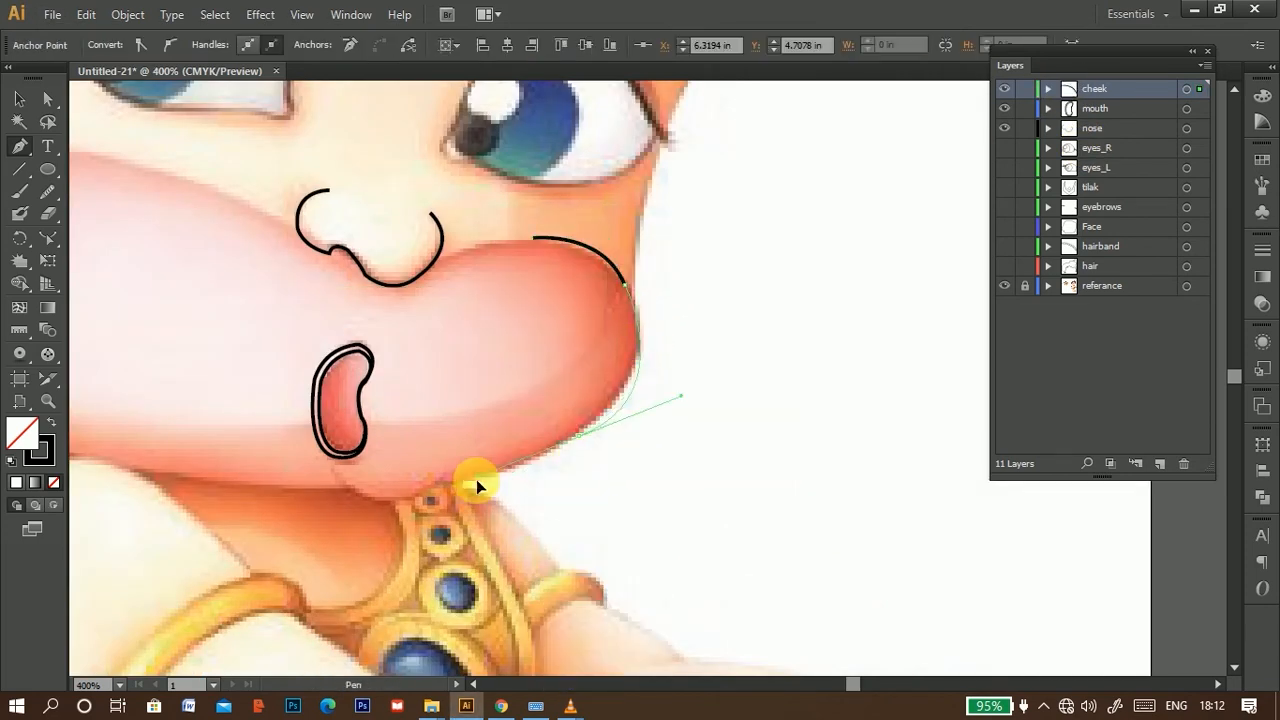
pyautogui.click(577, 436)
# Step: Continue the muzzle outline around the chin and along the lower edge, rounding the cheek beside the earring up to its upper edge
pyautogui.moveTo(605, 456); pyautogui.dragTo(825, 269)
pyautogui.moveTo(661, 300); pyautogui.dragTo(737, 480)
pyautogui.click(661, 300)
pyautogui.click(564, 304)
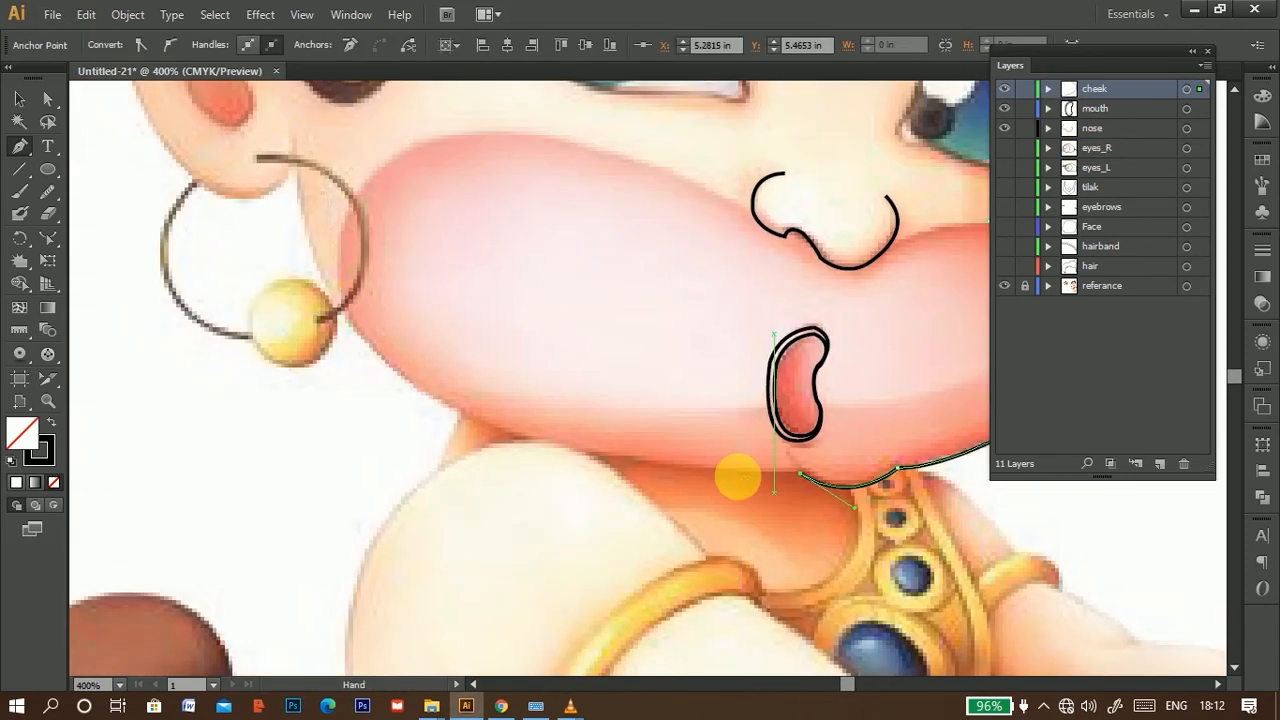
pyautogui.moveTo(340, 290); pyautogui.dragTo(312, 107)
pyautogui.click(340, 290)
pyautogui.moveTo(533, 141); pyautogui.dragTo(637, 305)
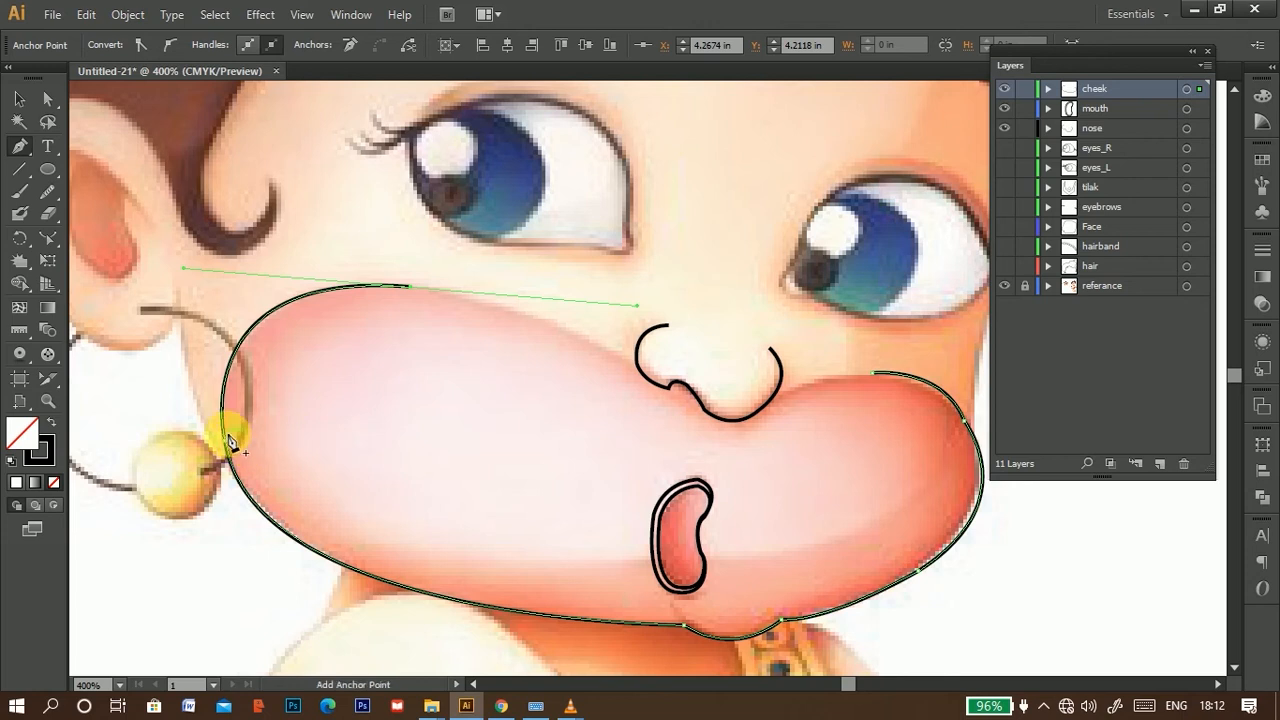
pyautogui.click(409, 286)
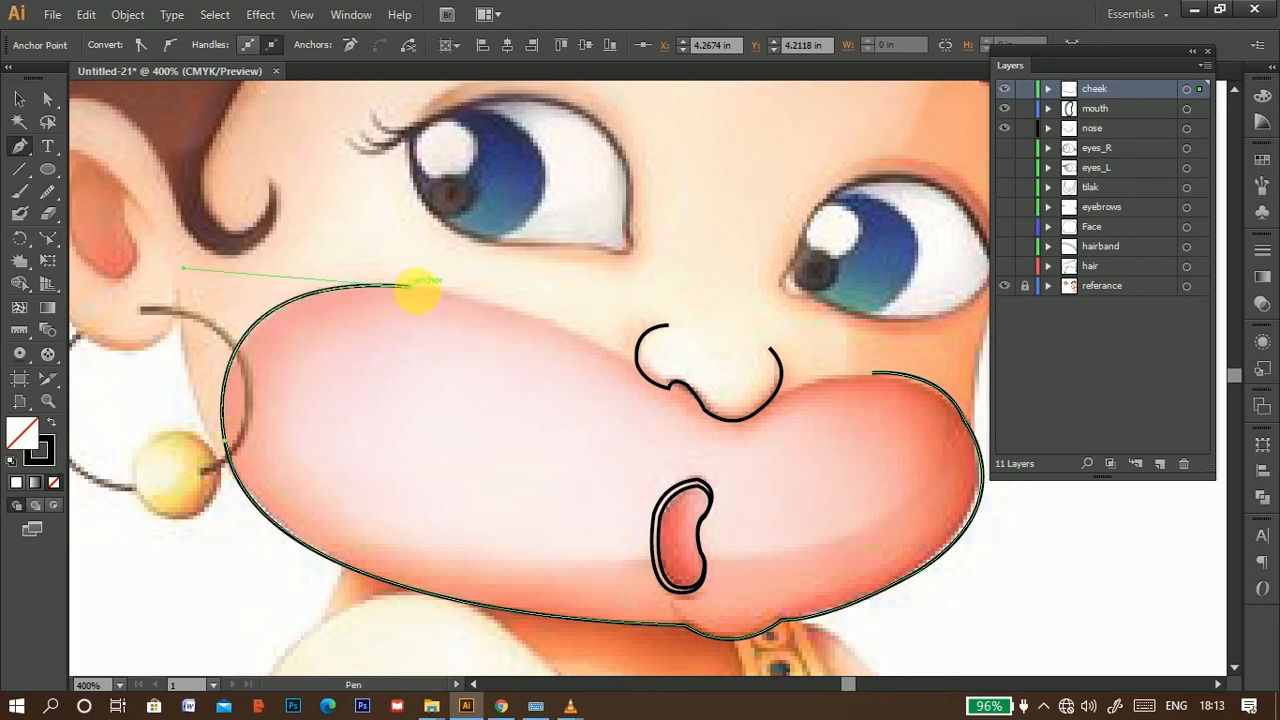
# Step: Trace the muzzle's upper edge from the earring-side cheek down to meet the nose outline
pyautogui.click(627, 368)
pyautogui.hotkey('ctrl', 'z')
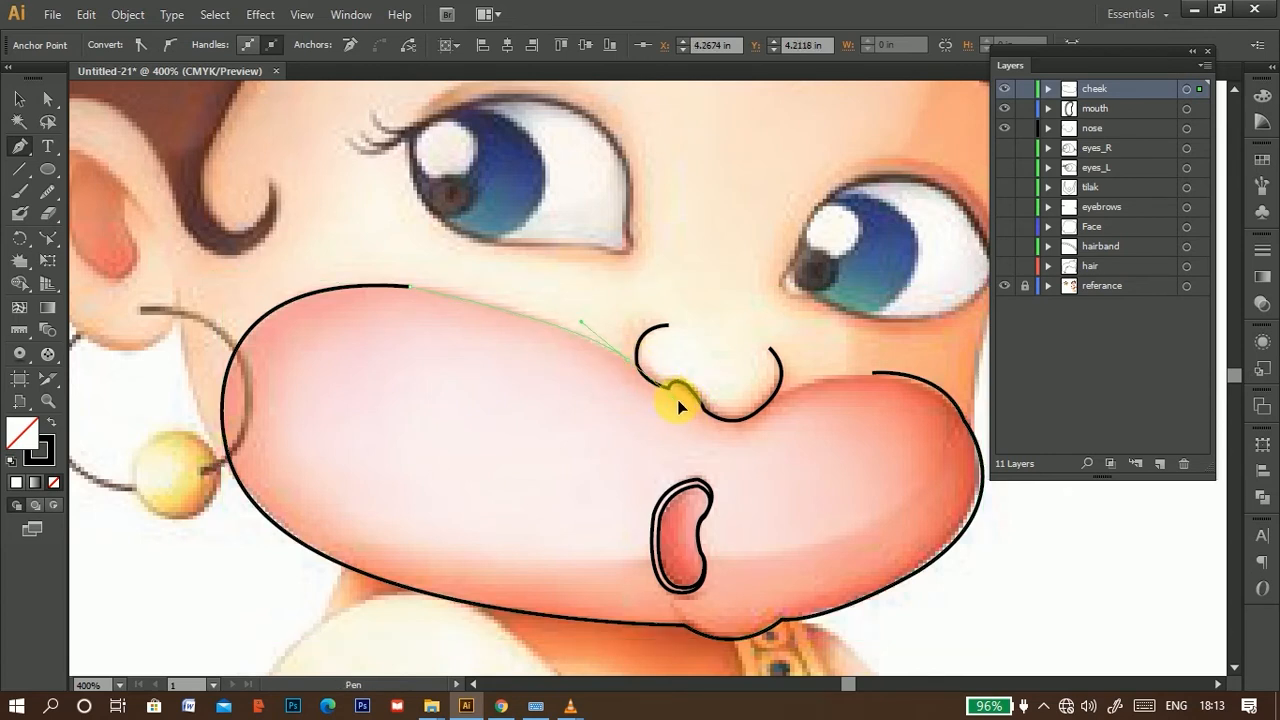
pyautogui.moveTo(684, 408); pyautogui.dragTo(684, 408)
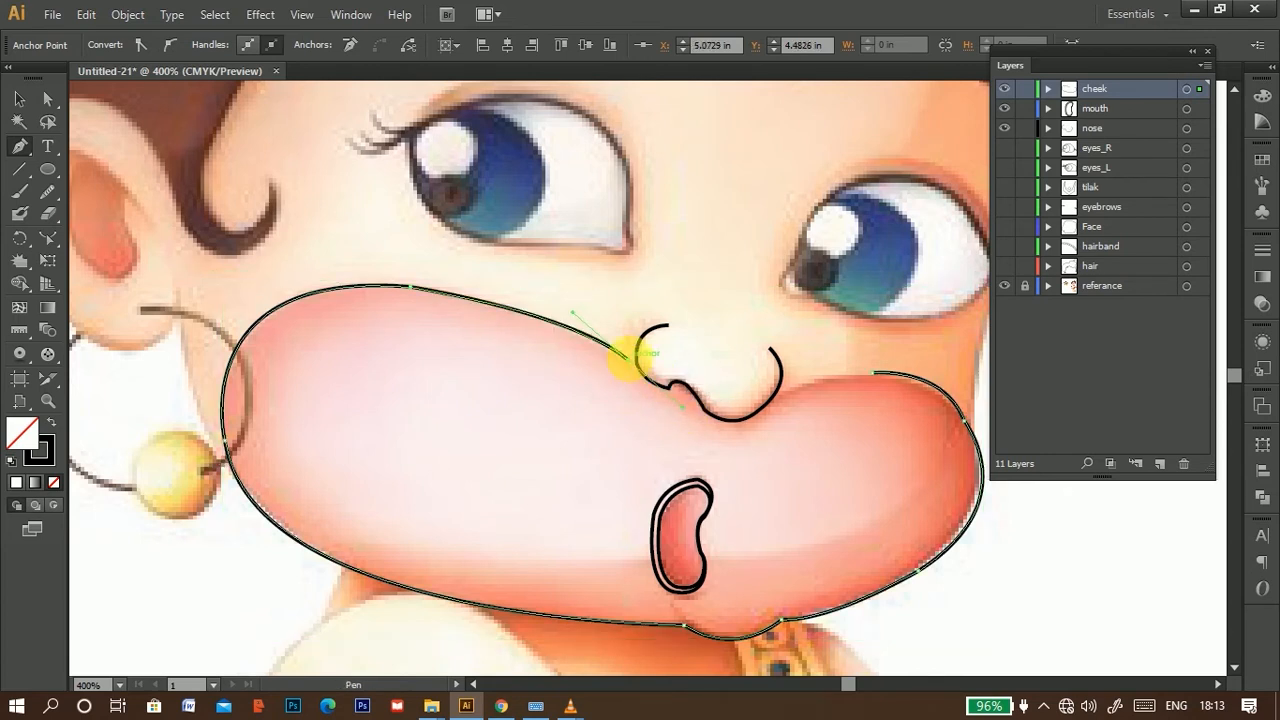
pyautogui.click(630, 368)
pyautogui.scroll(4, 677, 400)
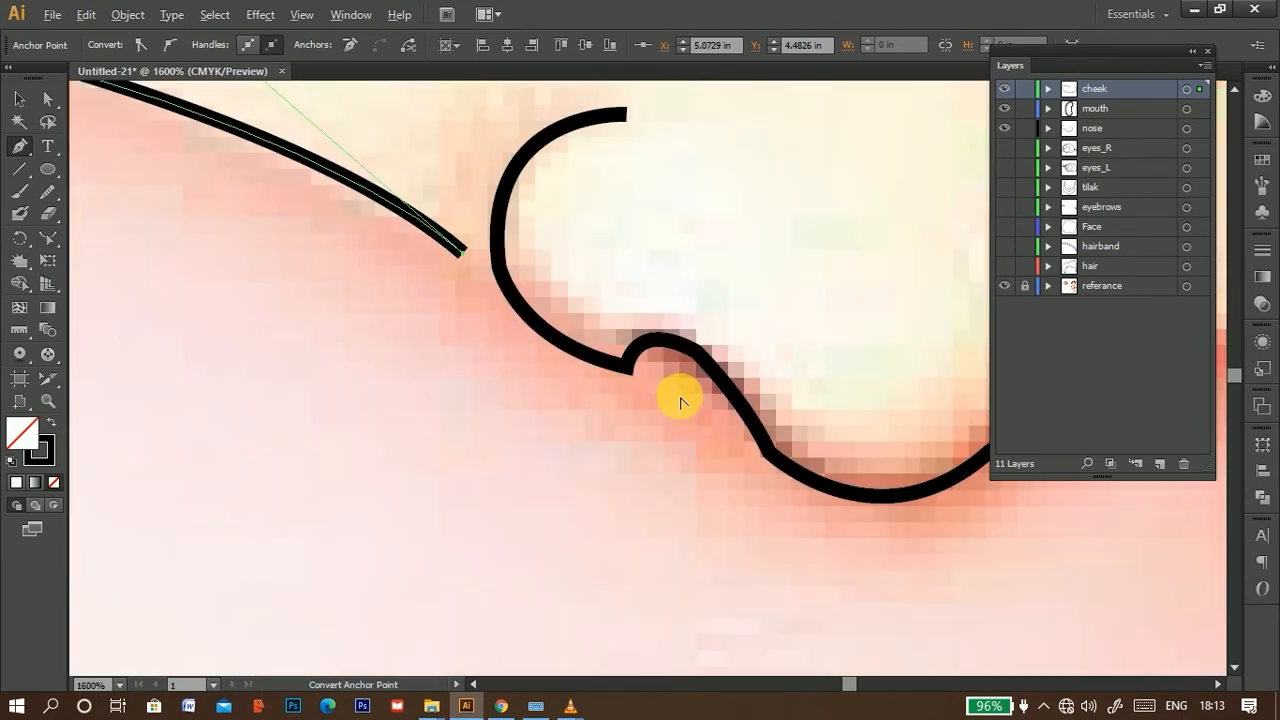
pyautogui.moveTo(662, 344); pyautogui.dragTo(606, 288)
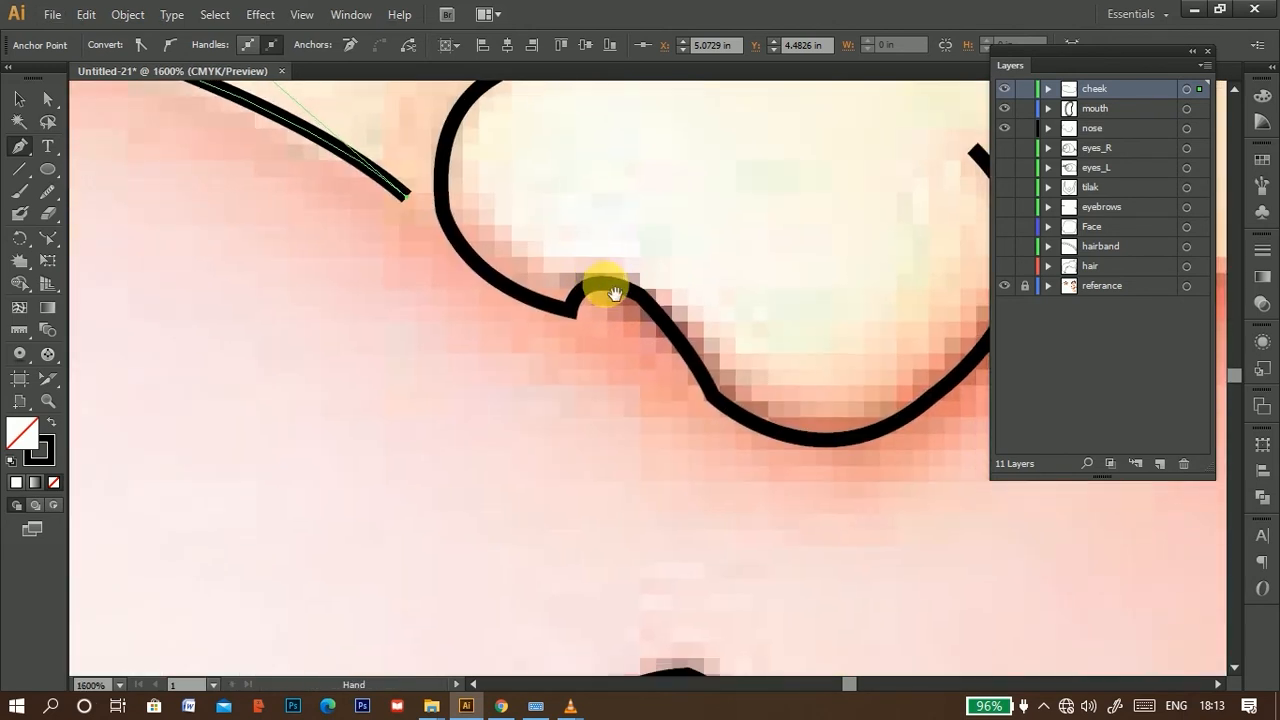
pyautogui.click(456, 240)
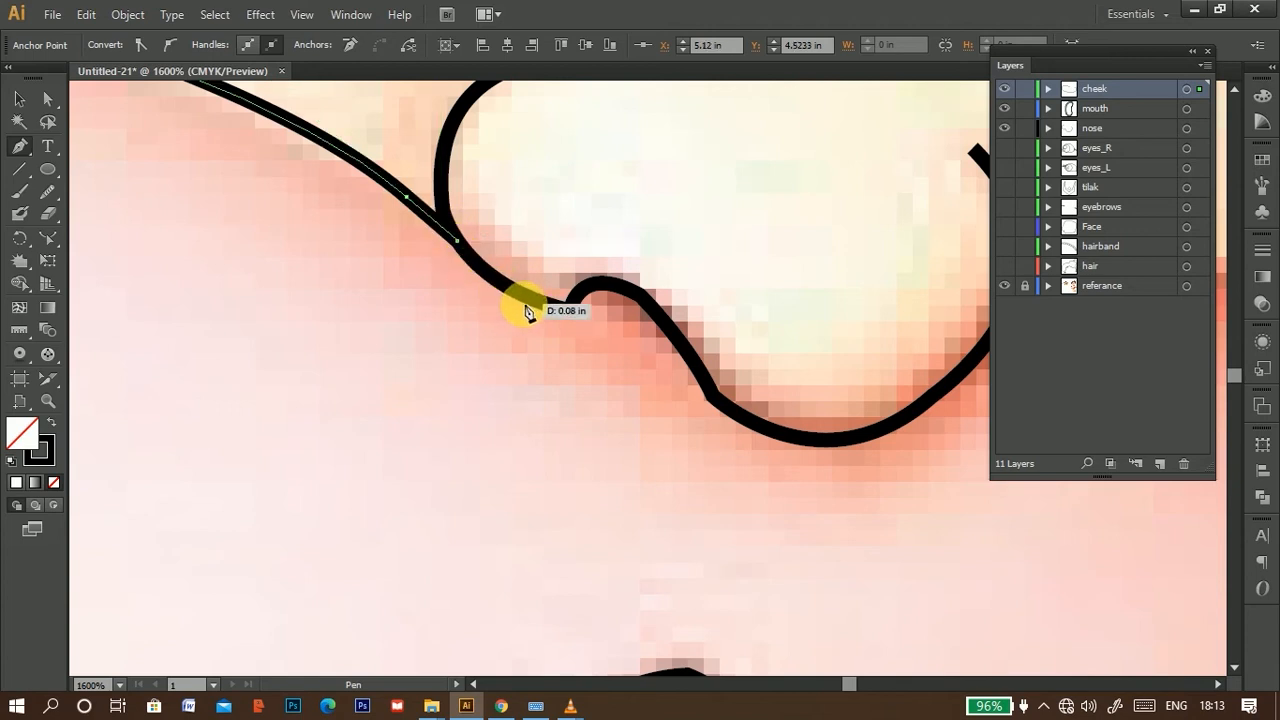
# Step: Follow the underside of the nose with the muzzle outline and close the path at its starting point on the opposite cheek
pyautogui.moveTo(529, 306)
pyautogui.mouseDown()
pyautogui.moveTo(575, 325)
pyautogui.moveTo(531, 311)
pyautogui.moveTo(624, 290)
pyautogui.moveTo(606, 294)
pyautogui.mouseUp()
pyautogui.moveTo(676, 354)
pyautogui.mouseDown()
pyautogui.moveTo(711, 406)
pyautogui.moveTo(706, 384)
pyautogui.mouseUp()
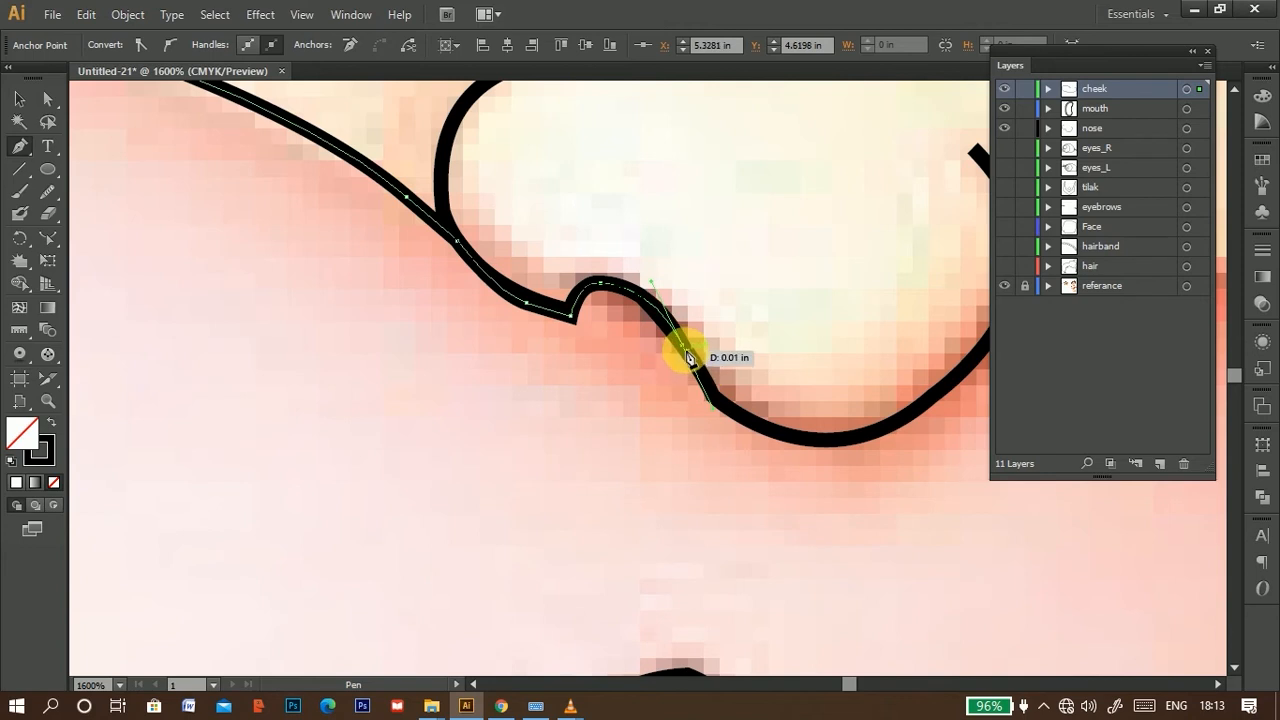
pyautogui.click(680, 346)
pyautogui.moveTo(771, 437); pyautogui.dragTo(572, 441)
pyautogui.moveTo(708, 355); pyautogui.dragTo(746, 303)
pyautogui.click(708, 355)
pyautogui.moveTo(725, 339); pyautogui.dragTo(275, 387)
pyautogui.moveTo(667, 295); pyautogui.dragTo(766, 344)
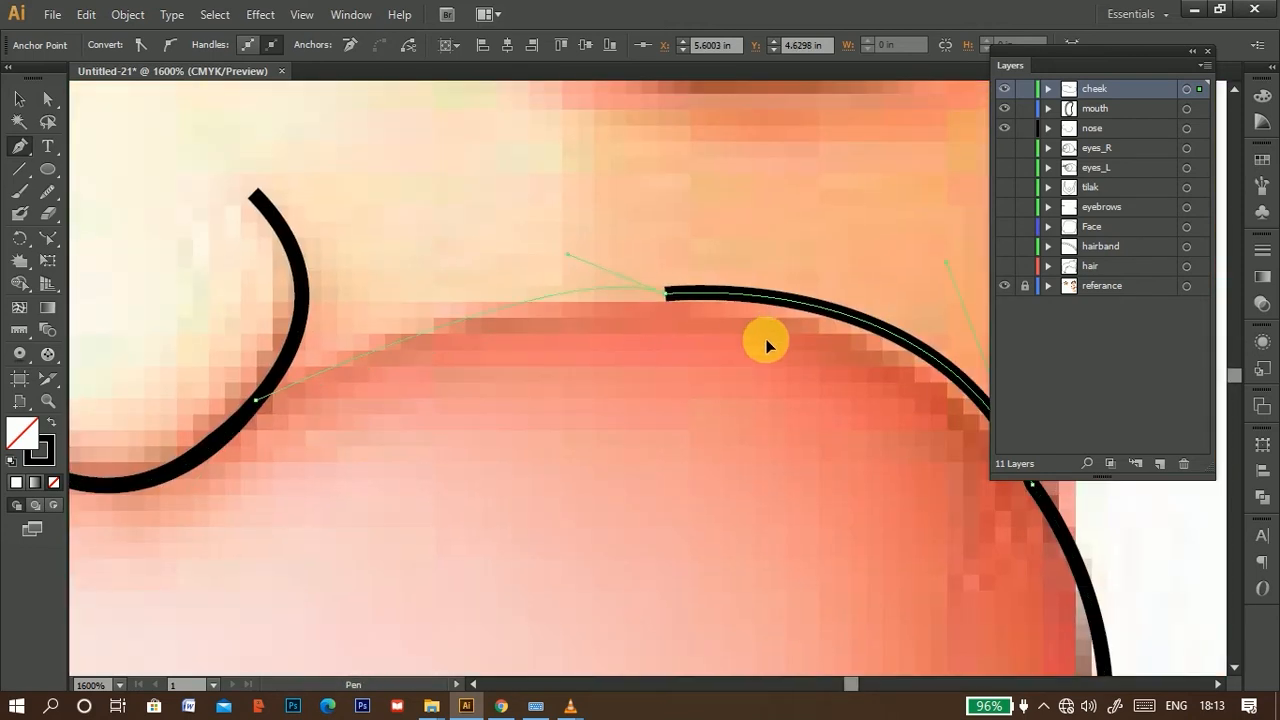
pyautogui.moveTo(841, 325); pyautogui.dragTo(906, 312)
# Step: Smooth the muzzle outline along the upper curve of the earring-side cheek with the Smooth tool
pyautogui.scroll(-3, 629, 423)
pyautogui.scroll(-4, 634, 423)
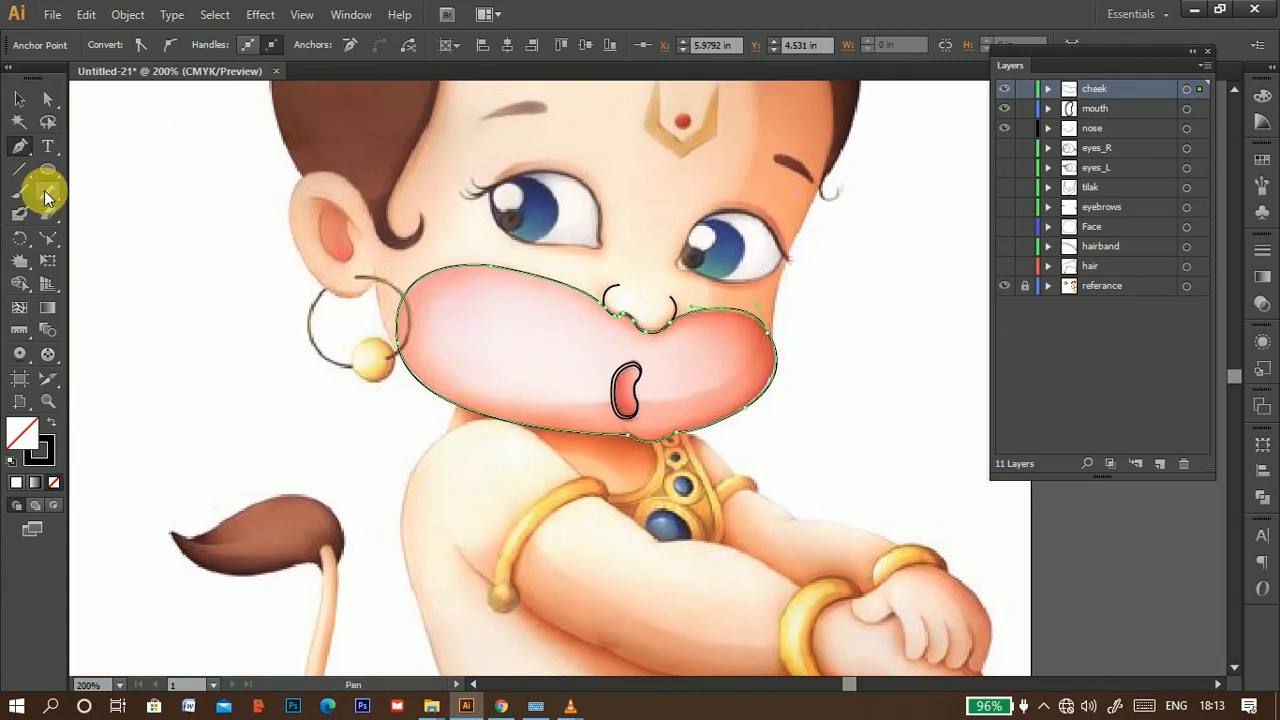
pyautogui.moveTo(46, 190)
pyautogui.mouseDown()
pyautogui.moveTo(116, 187)
pyautogui.moveTo(140, 224)
pyautogui.mouseUp()
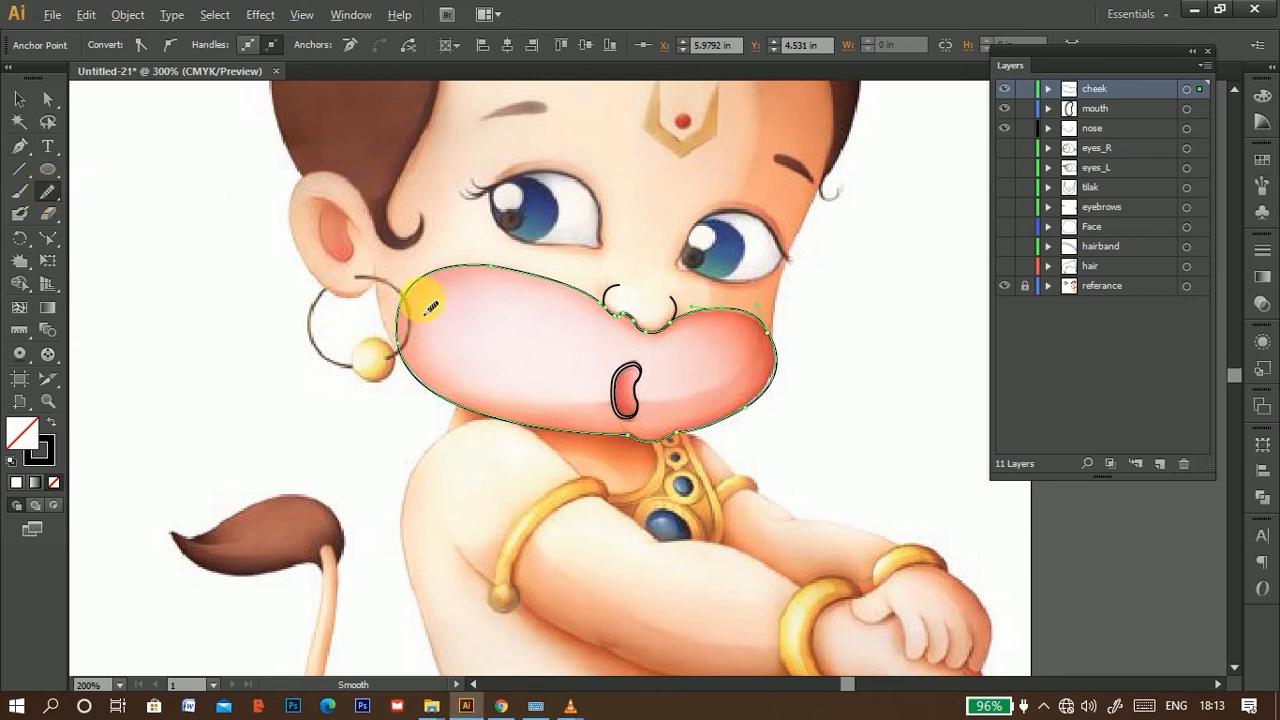
pyautogui.scroll(5, 423, 290)
pyautogui.scroll(-2, 557, 271)
pyautogui.moveTo(624, 226); pyautogui.dragTo(511, 249)
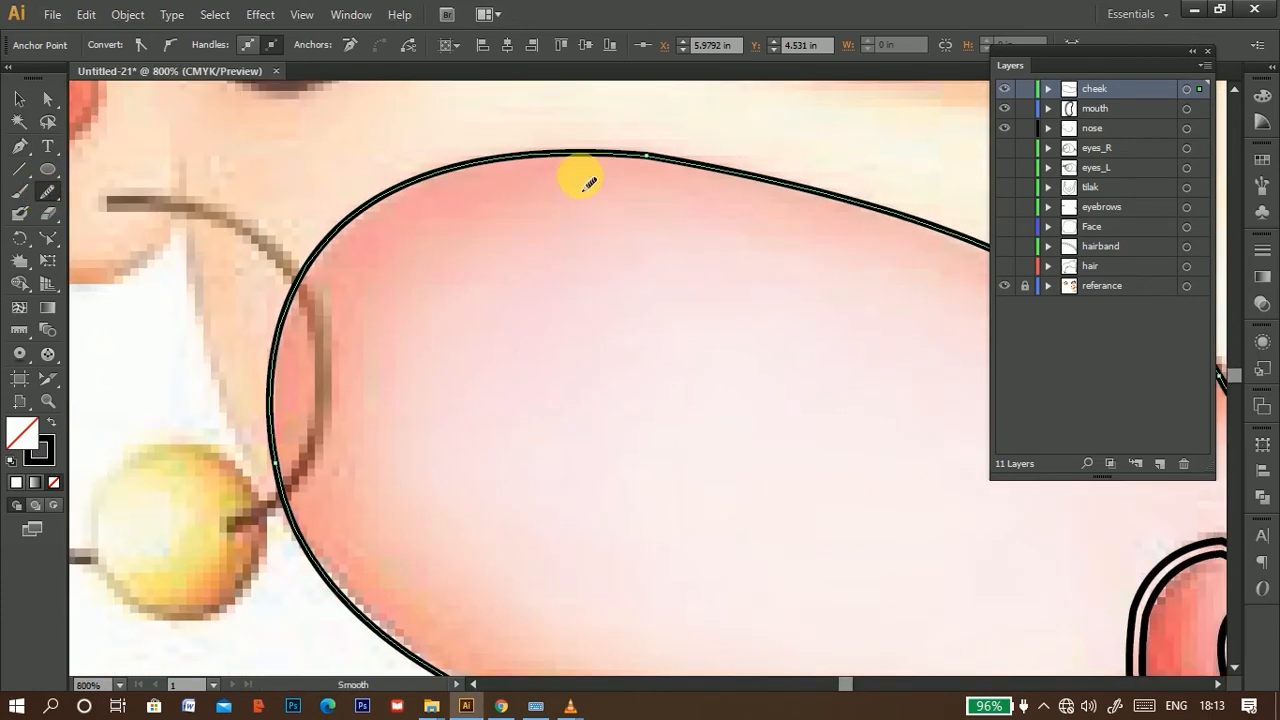
pyautogui.moveTo(654, 160)
pyautogui.mouseDown()
pyautogui.moveTo(596, 165)
pyautogui.moveTo(337, 248)
pyautogui.moveTo(400, 171)
pyautogui.mouseUp()
# Step: Smooth the kink in the muzzle outline around the outer curve of the cheek opposite the earring
pyautogui.press('space')
pyautogui.moveTo(586, 337); pyautogui.dragTo(243, 222)
pyautogui.moveTo(392, 310); pyautogui.dragTo(163, 397)
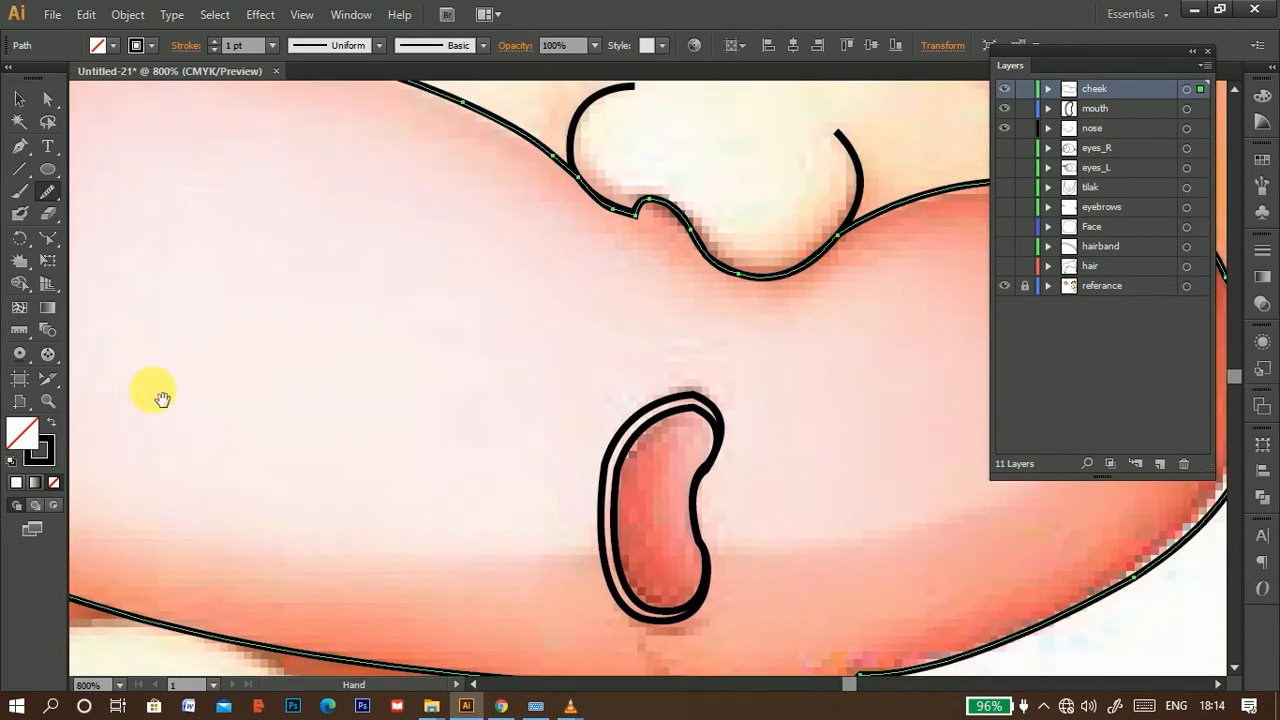
pyautogui.moveTo(531, 391); pyautogui.dragTo(500, 520)
pyautogui.moveTo(403, 480); pyautogui.dragTo(163, 480)
pyautogui.moveTo(627, 440)
pyautogui.mouseDown()
pyautogui.moveTo(475, 422)
pyautogui.moveTo(430, 293)
pyautogui.mouseUp()
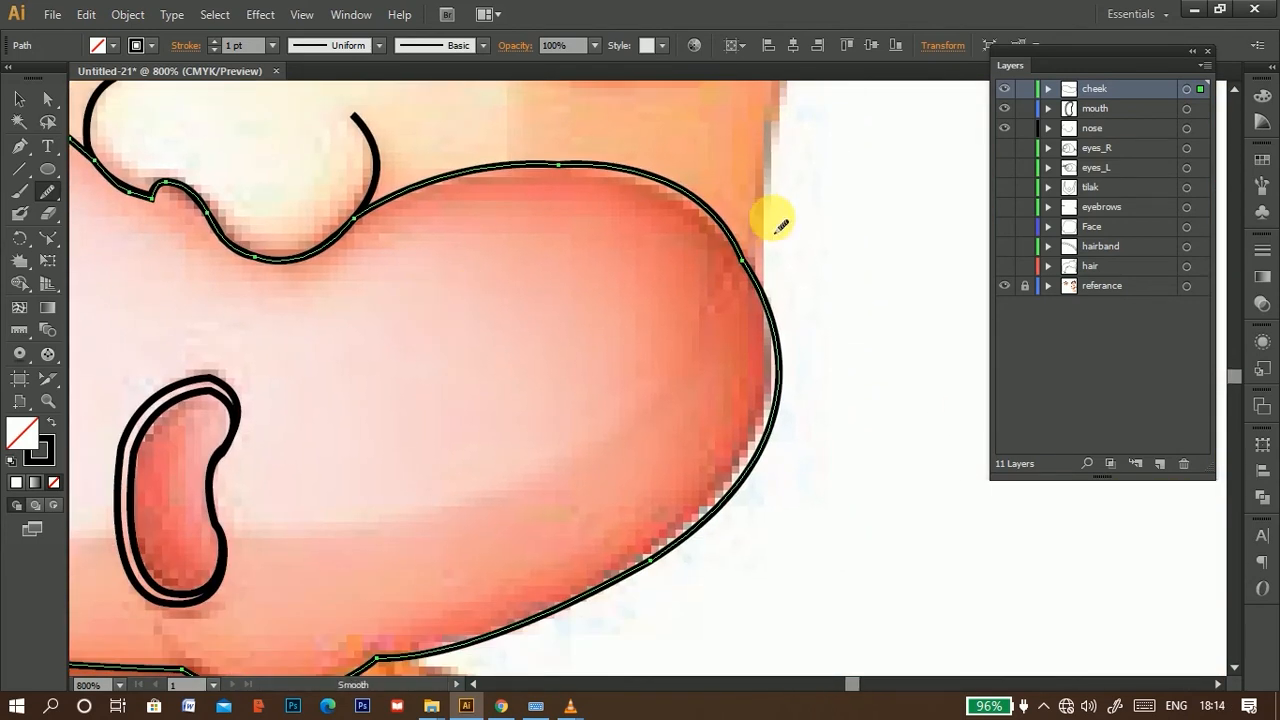
pyautogui.moveTo(737, 269)
pyautogui.mouseDown()
pyautogui.moveTo(780, 336)
pyautogui.moveTo(767, 460)
pyautogui.moveTo(686, 507)
pyautogui.moveTo(764, 292)
pyautogui.moveTo(748, 263)
pyautogui.moveTo(683, 203)
pyautogui.mouseUp()
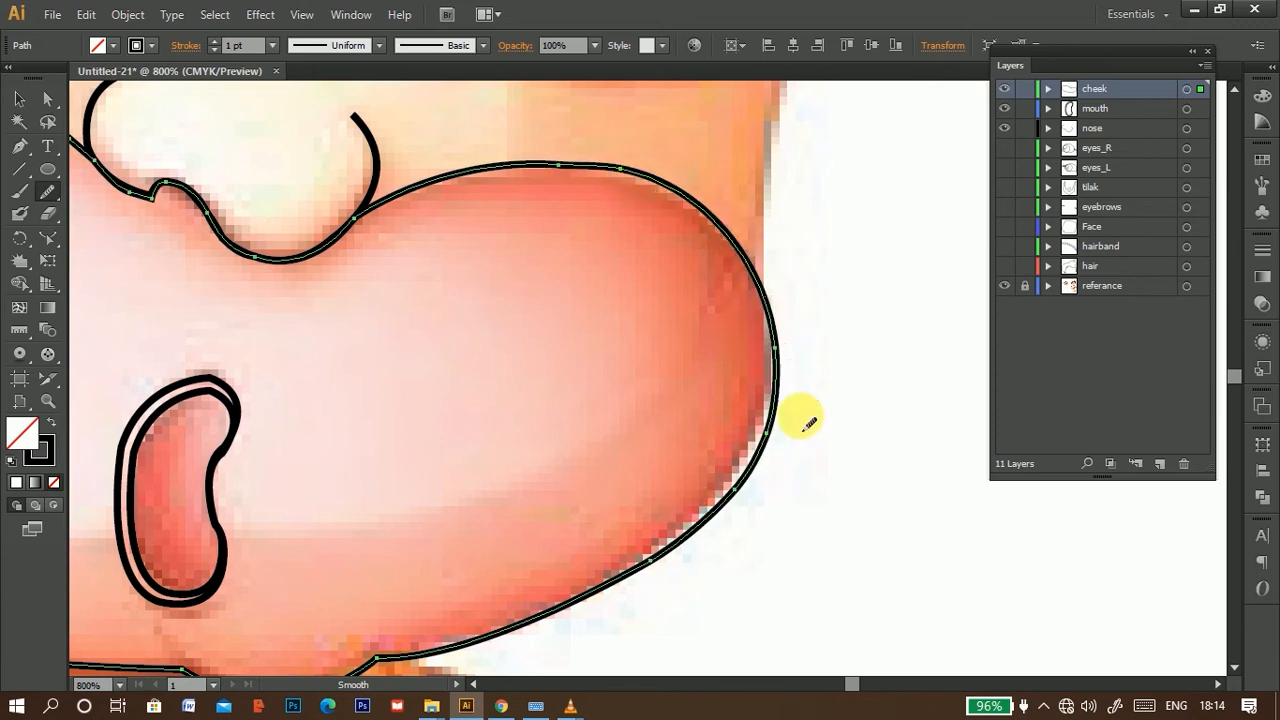
# Step: Examine the chin and lower edge of the muzzle outline, and the finished contour as a whole
pyautogui.moveTo(629, 506); pyautogui.dragTo(800, 354)
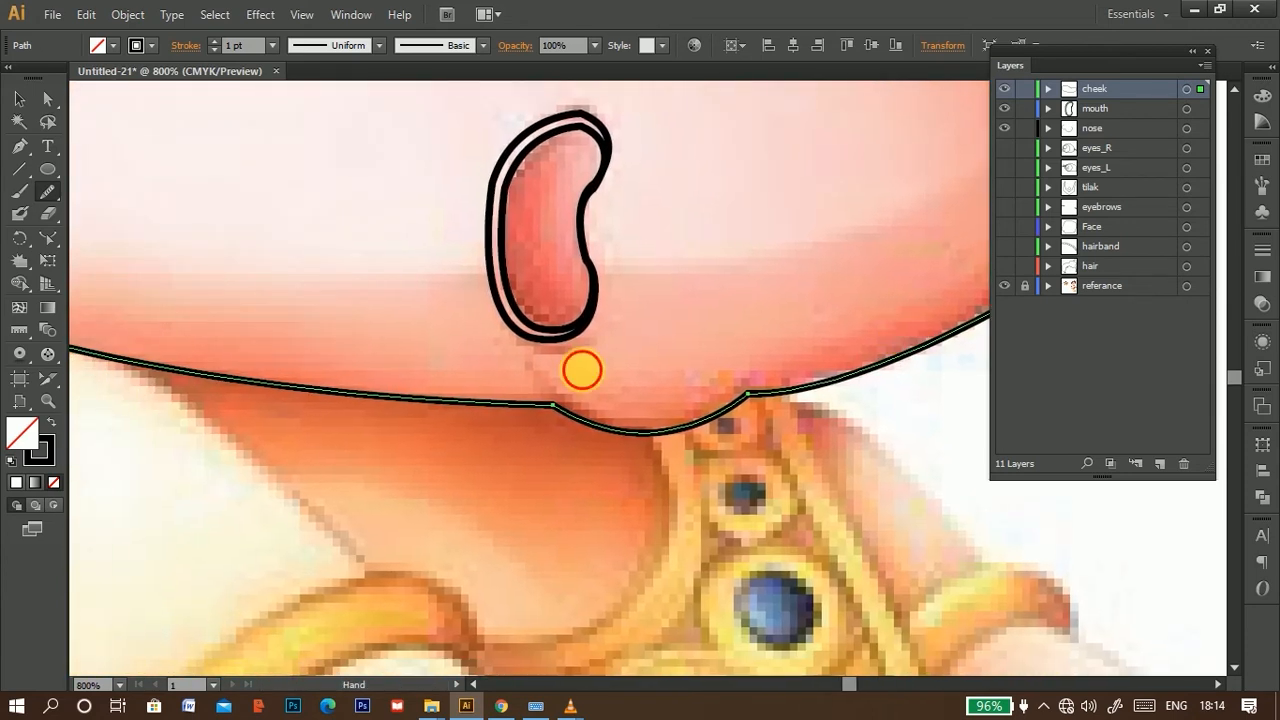
pyautogui.moveTo(583, 369); pyautogui.dragTo(760, 425)
pyautogui.moveTo(420, 440); pyautogui.dragTo(587, 649)
pyautogui.moveTo(156, 167); pyautogui.dragTo(797, 643)
pyautogui.hotkey('ctrl', '-')
pyautogui.hotkey('ctrl', '-')
pyautogui.hotkey('ctrl', '-')
pyautogui.hotkey('ctrl', '-')
pyautogui.moveTo(630, 264); pyautogui.dragTo(417, 294)
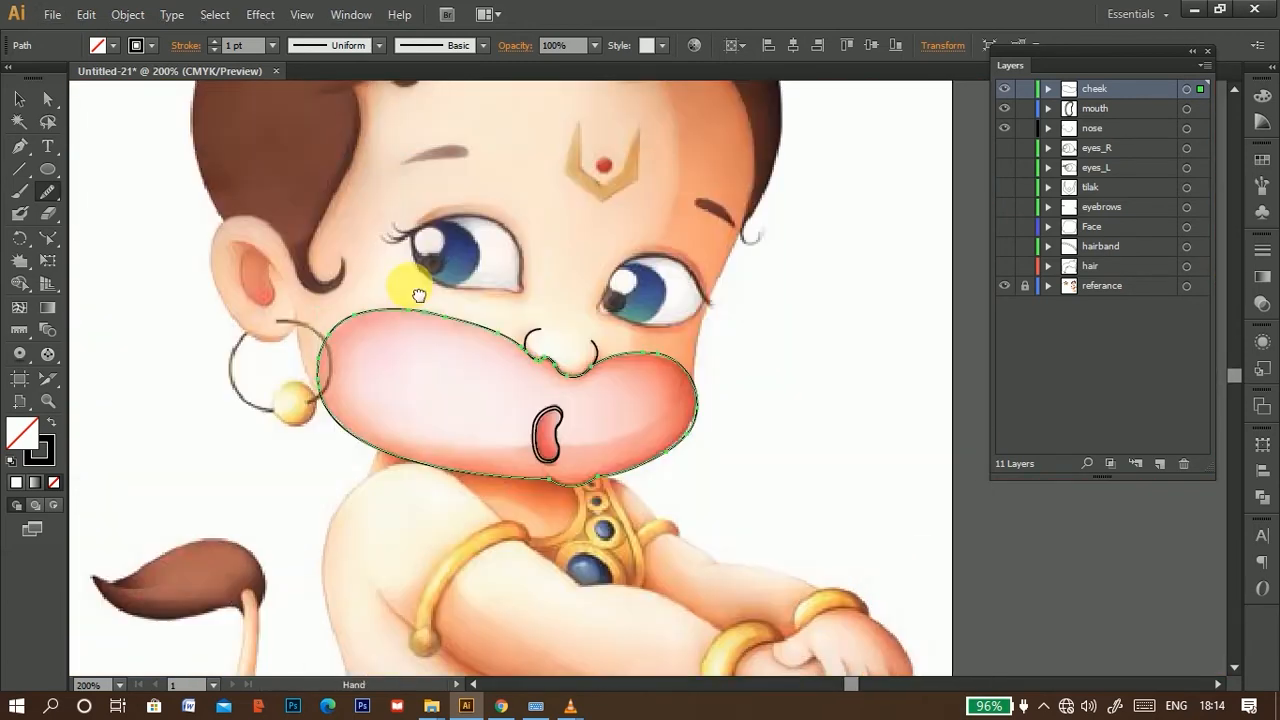
pyautogui.press('v')
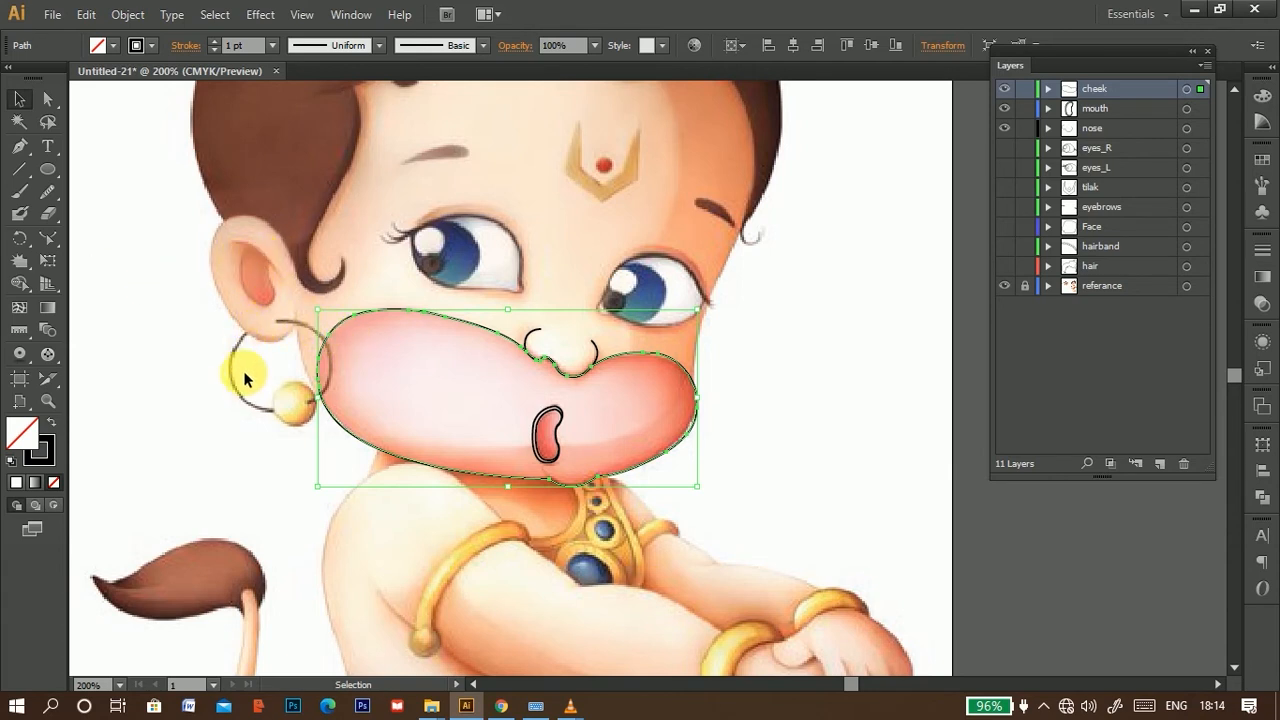
# Step: Hide the nose and mouth layers and add a new layer named ear above the cheek layer
pyautogui.click(1004, 128)
pyautogui.click(1004, 108)
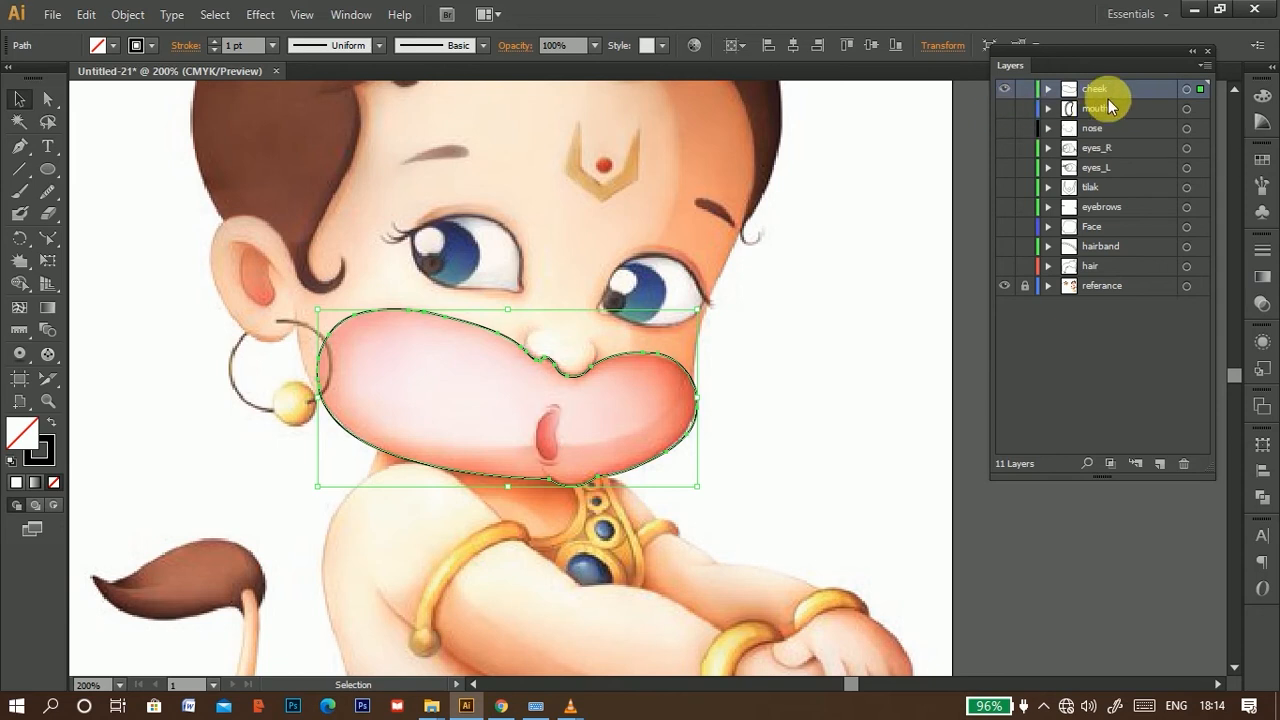
pyautogui.click(1160, 463)
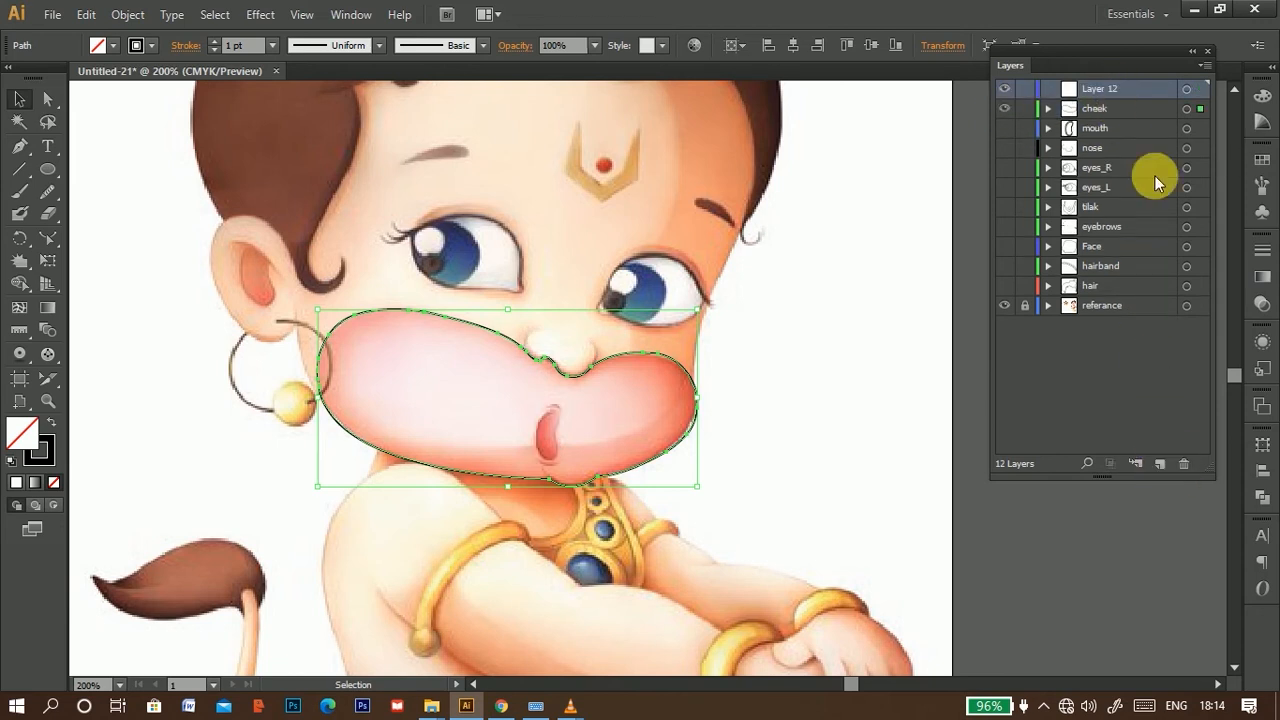
pyautogui.doubleClick(1110, 89)
pyautogui.write('ear')
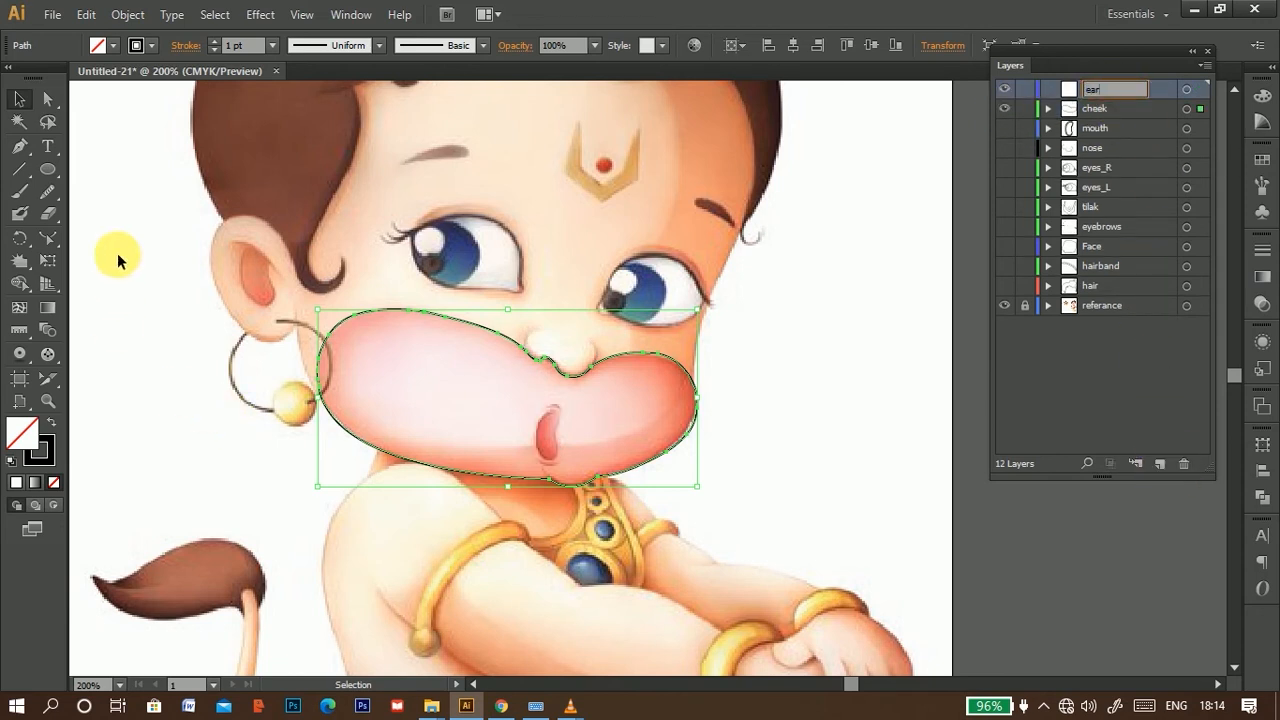
# Step: Trace the orange inner ear opening as a closed Pen tool shape on the ear layer
pyautogui.click(19, 145)
pyautogui.scroll(4, 286, 263)
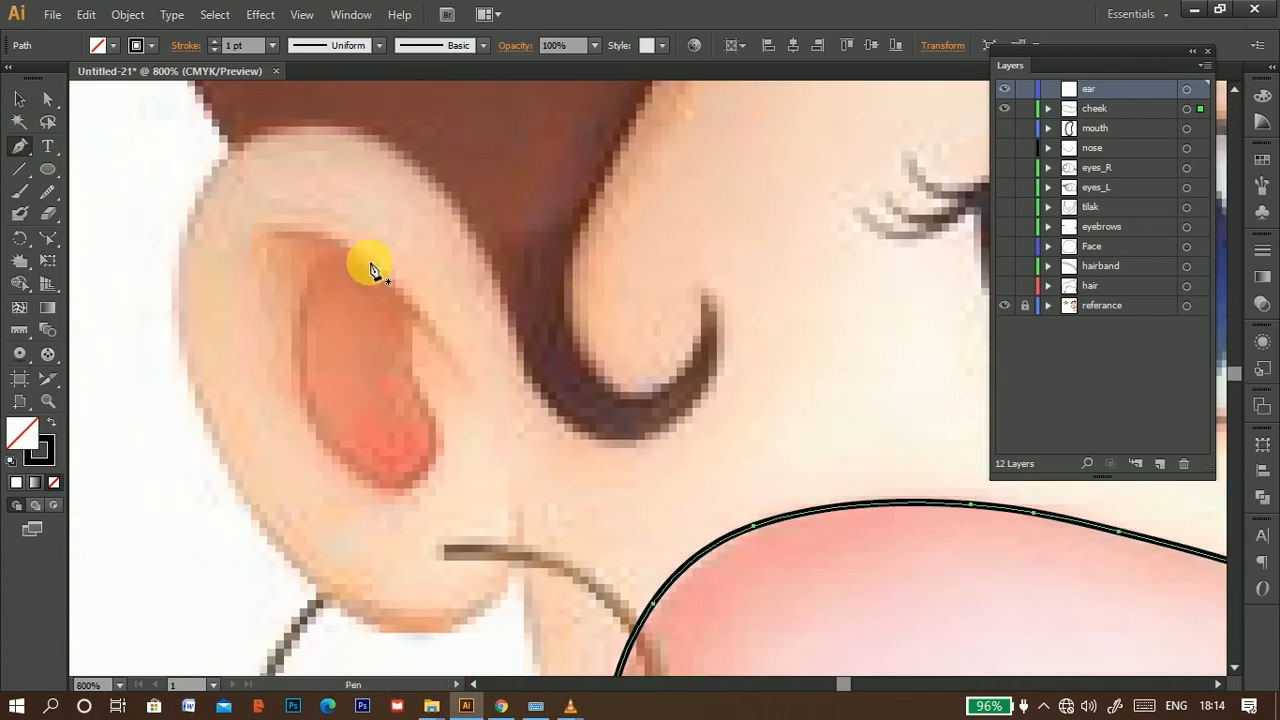
pyautogui.click(328, 246)
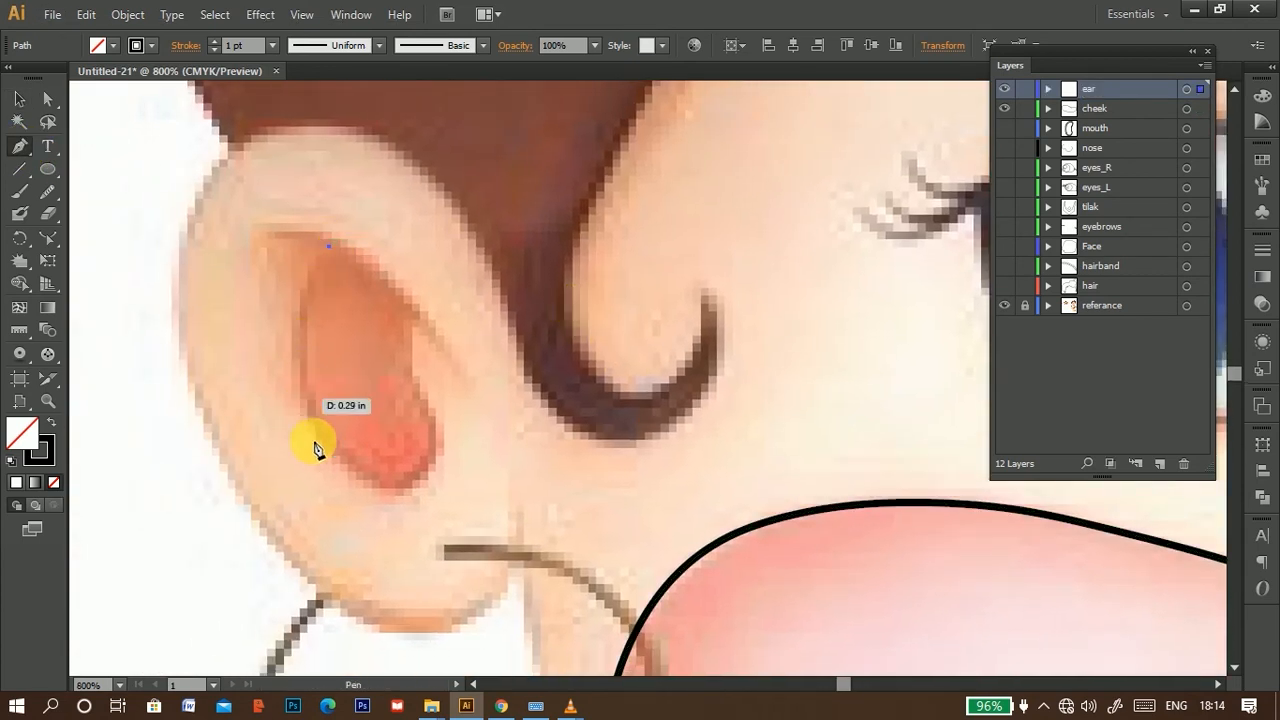
pyautogui.moveTo(328, 445)
pyautogui.mouseDown()
pyautogui.moveTo(406, 532)
pyautogui.moveTo(410, 562)
pyautogui.mouseUp()
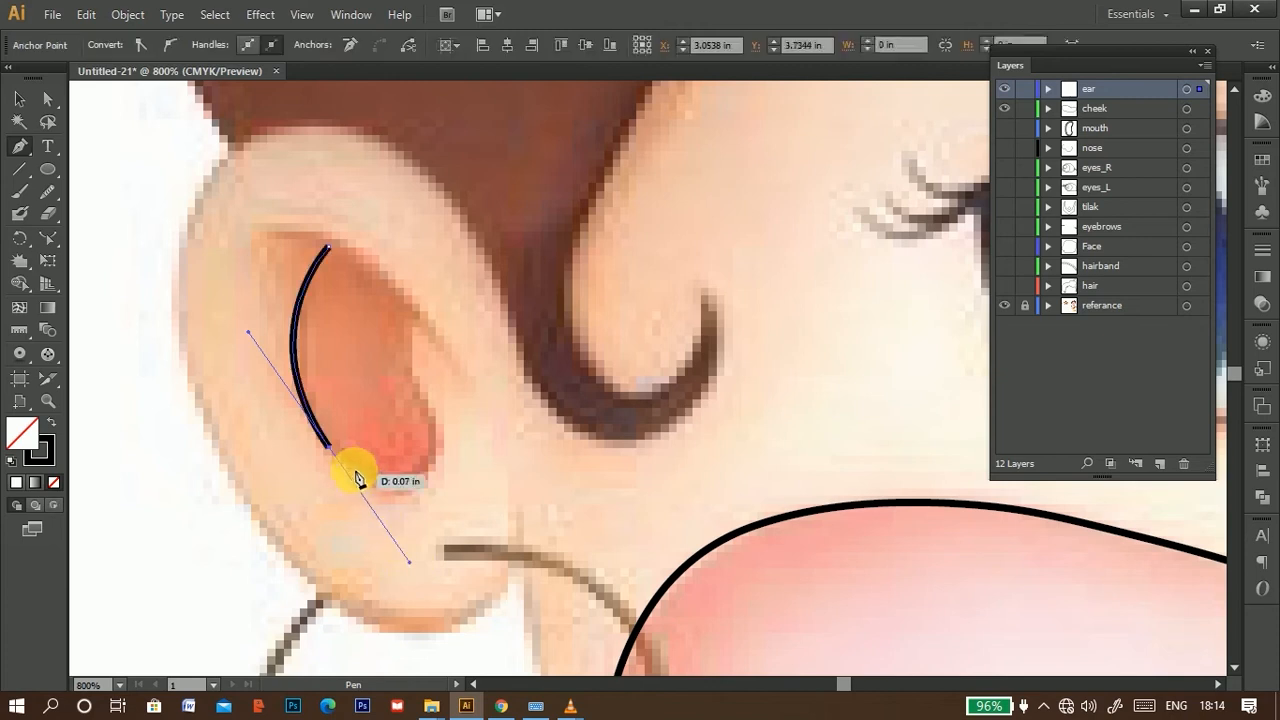
pyautogui.click(329, 446)
pyautogui.click(416, 482)
pyautogui.click(421, 390)
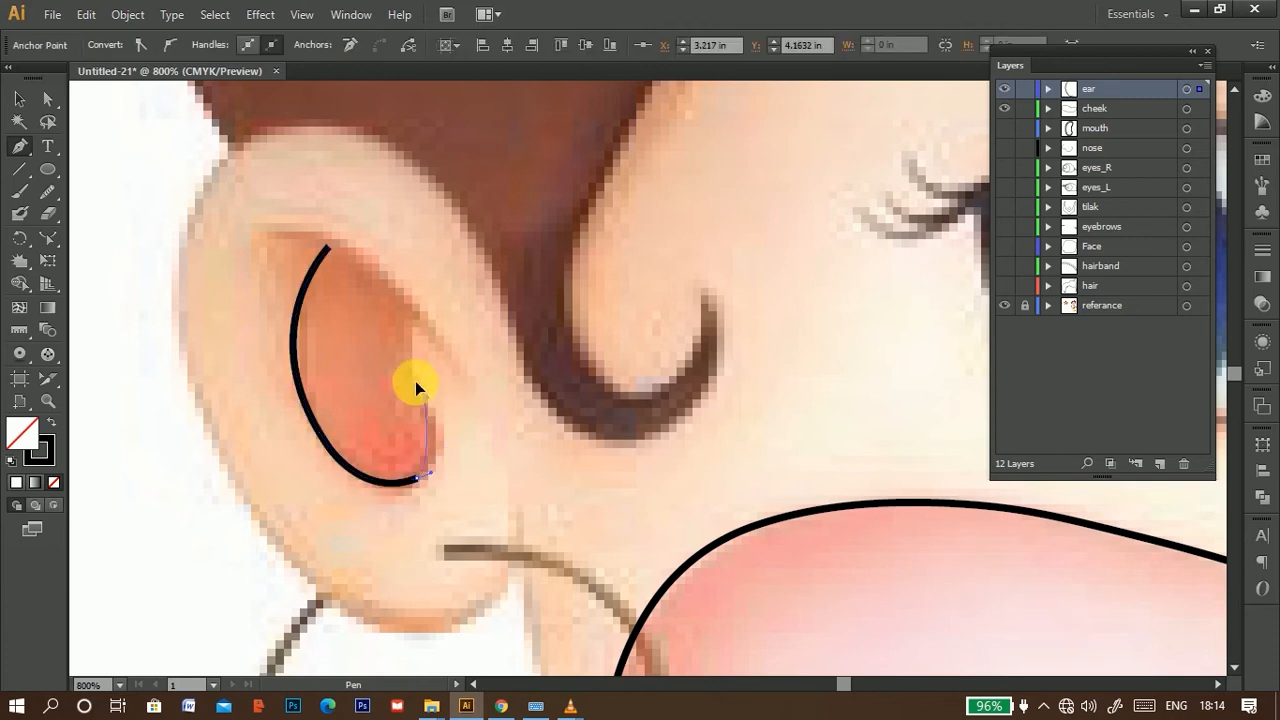
pyautogui.click(418, 328)
pyautogui.click(328, 246)
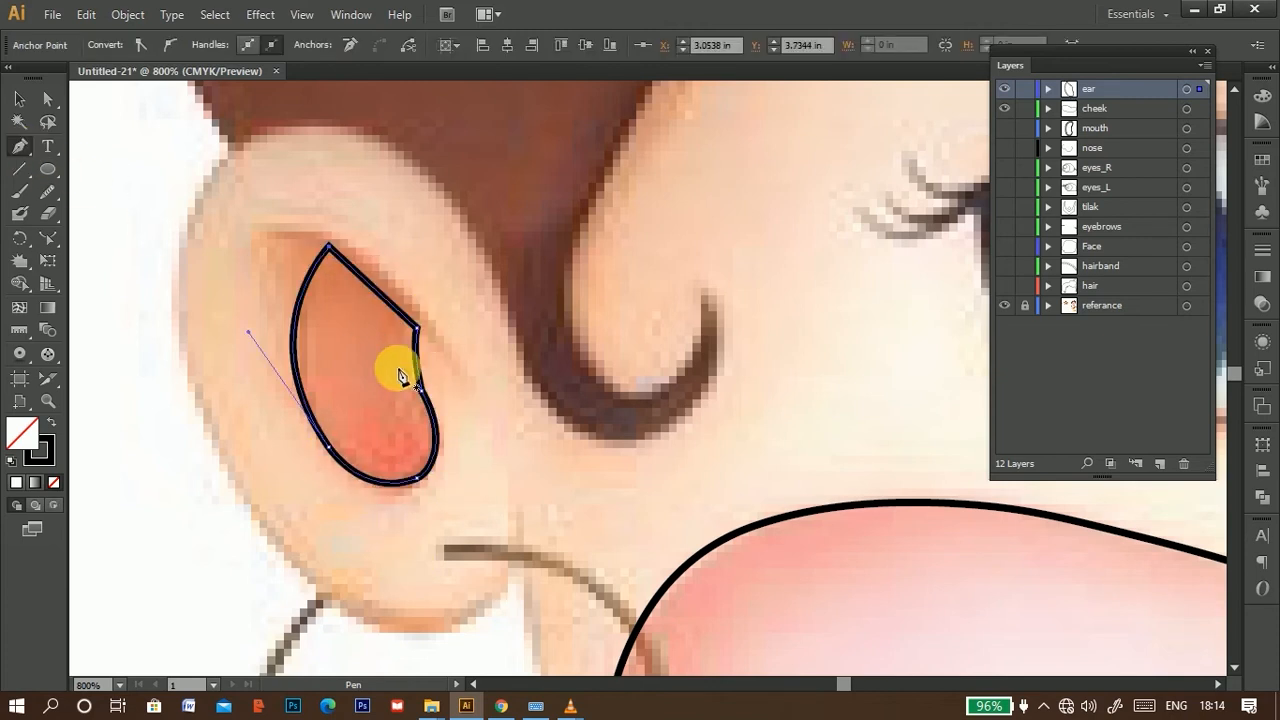
# Step: Draw a thin closed crescent along the ear fold over the upper edge of the inner ear shape and deselect it
pyautogui.moveTo(465, 373); pyautogui.dragTo(458, 365)
pyautogui.moveTo(259, 233)
pyautogui.mouseDown()
pyautogui.moveTo(217, 229)
pyautogui.moveTo(166, 263)
pyautogui.moveTo(149, 265)
pyautogui.moveTo(163, 251)
pyautogui.moveTo(143, 257)
pyautogui.mouseUp()
pyautogui.click(260, 234)
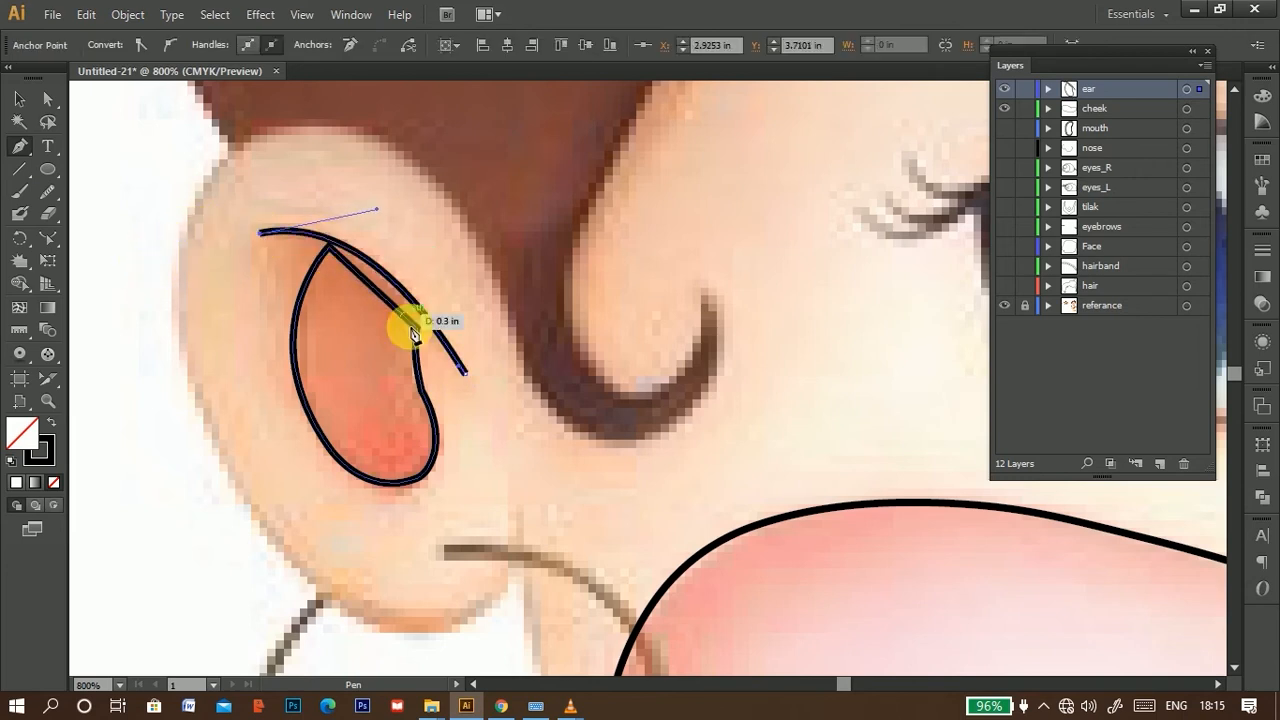
pyautogui.moveTo(417, 328); pyautogui.dragTo(486, 427)
pyautogui.click(417, 328)
pyautogui.click(464, 373)
pyautogui.press('v')
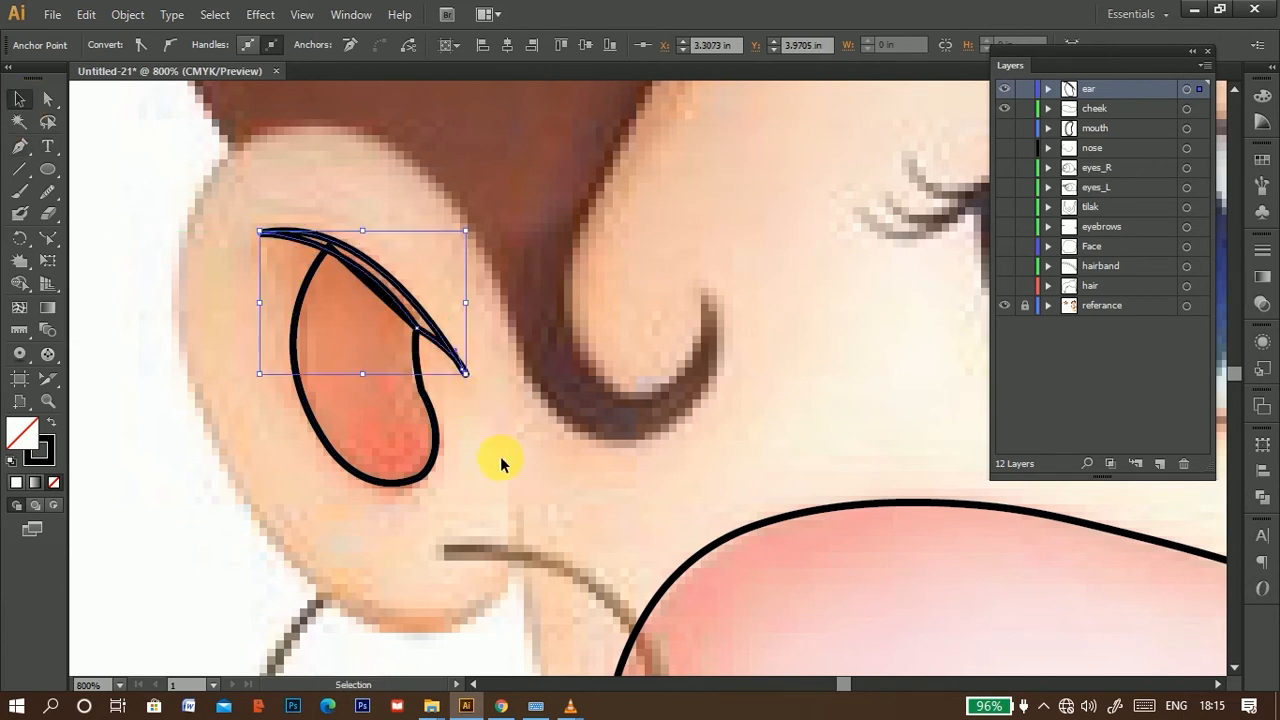
pyautogui.click(500, 456)
pyautogui.scroll(-2, 500, 456)
pyautogui.press('space')
pyautogui.moveTo(660, 432); pyautogui.dragTo(530, 315)
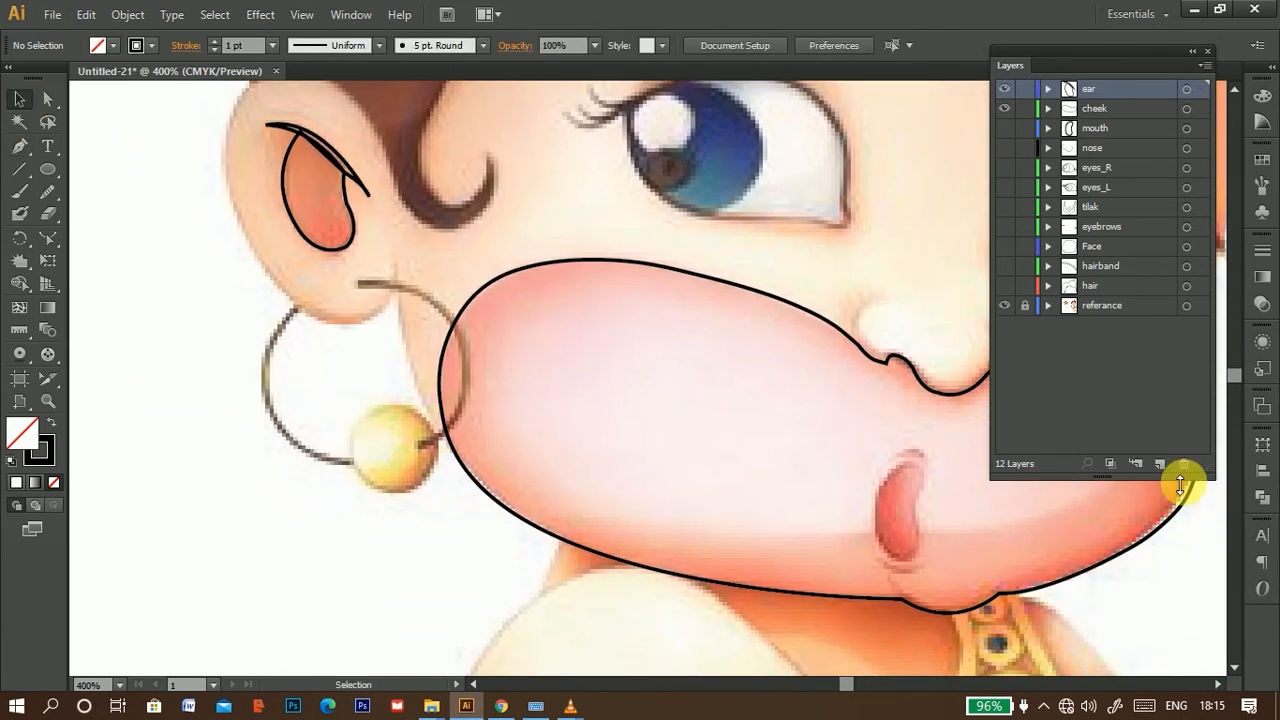
# Step: Create a new layer named "earing" above the ear layer, and hide the cheek and ear layers
pyautogui.click(1160, 465)
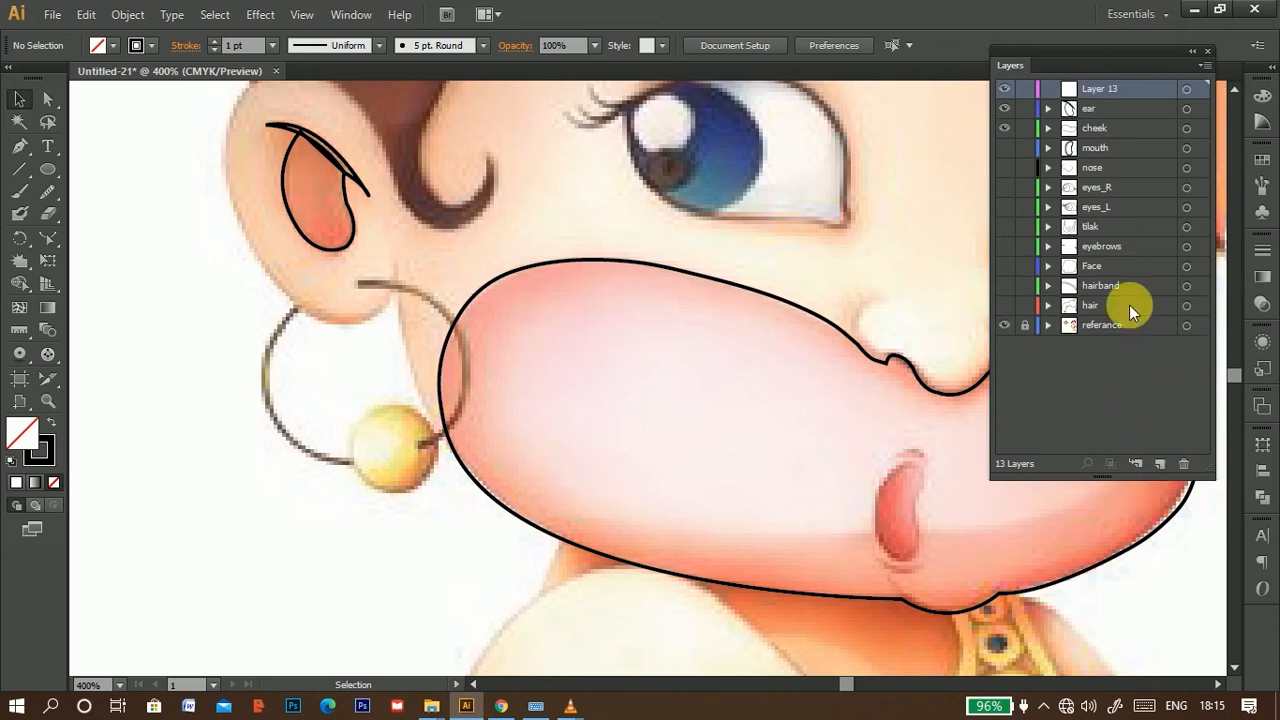
pyautogui.write('earing')
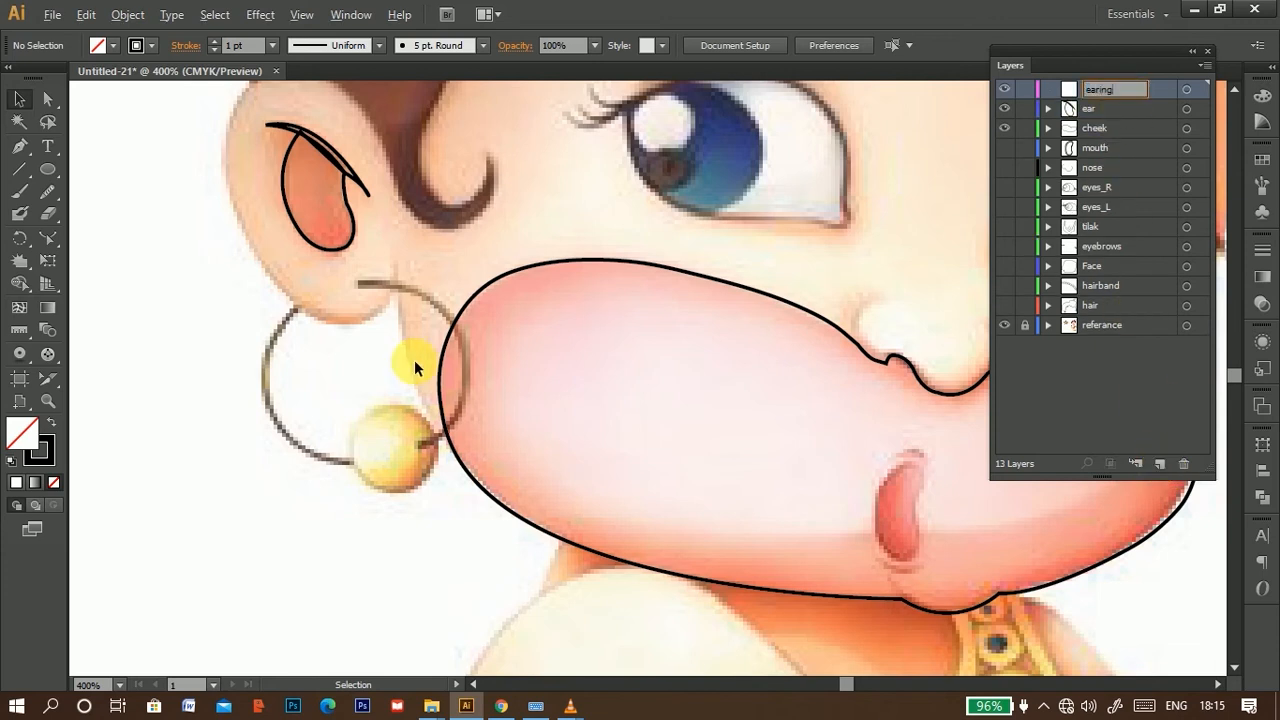
pyautogui.click(1008, 128)
pyautogui.click(1006, 109)
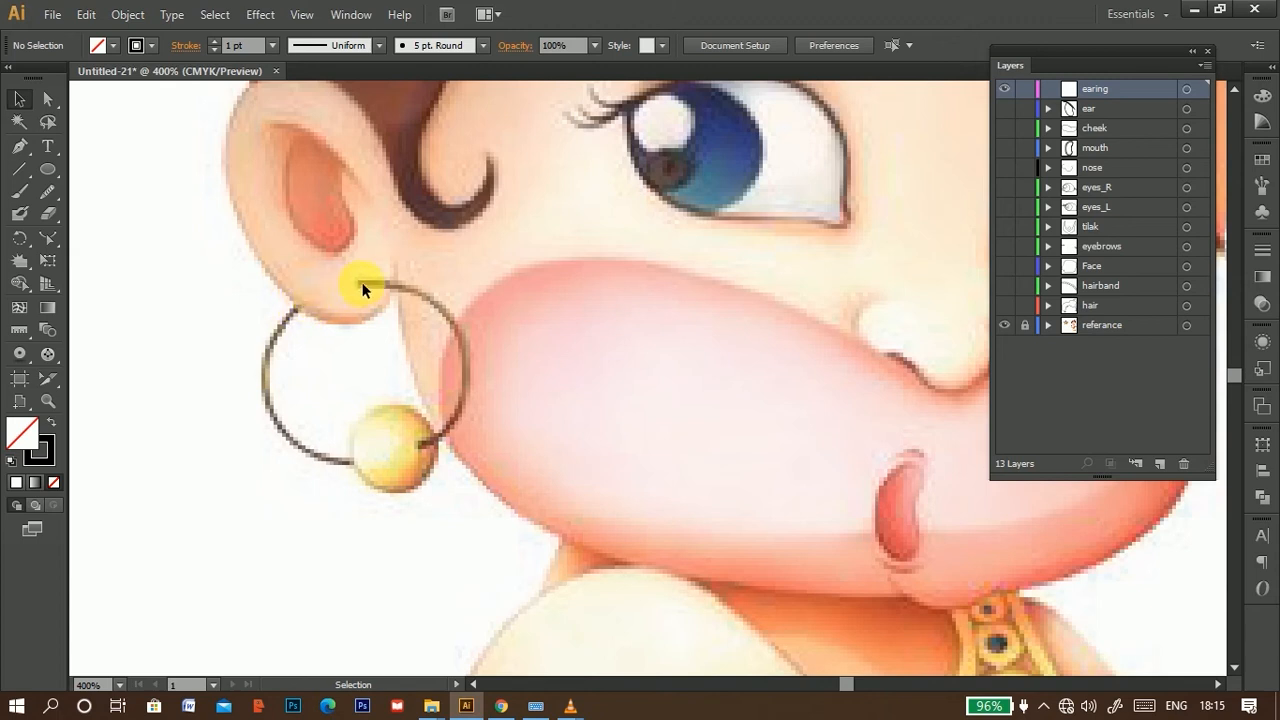
# Step: Draw an unfilled ellipse over the reference earring hoop below the ear
pyautogui.click(47, 169)
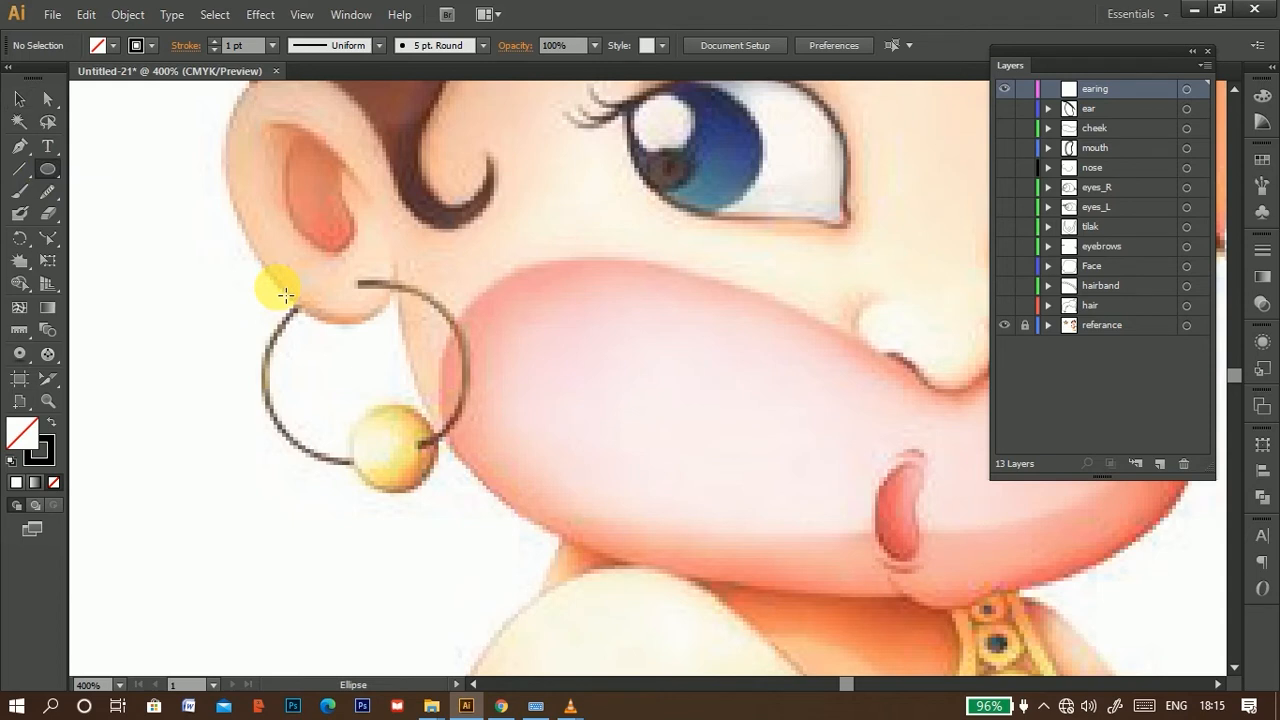
pyautogui.moveTo(285, 297); pyautogui.dragTo(423, 463)
pyautogui.click(19, 99)
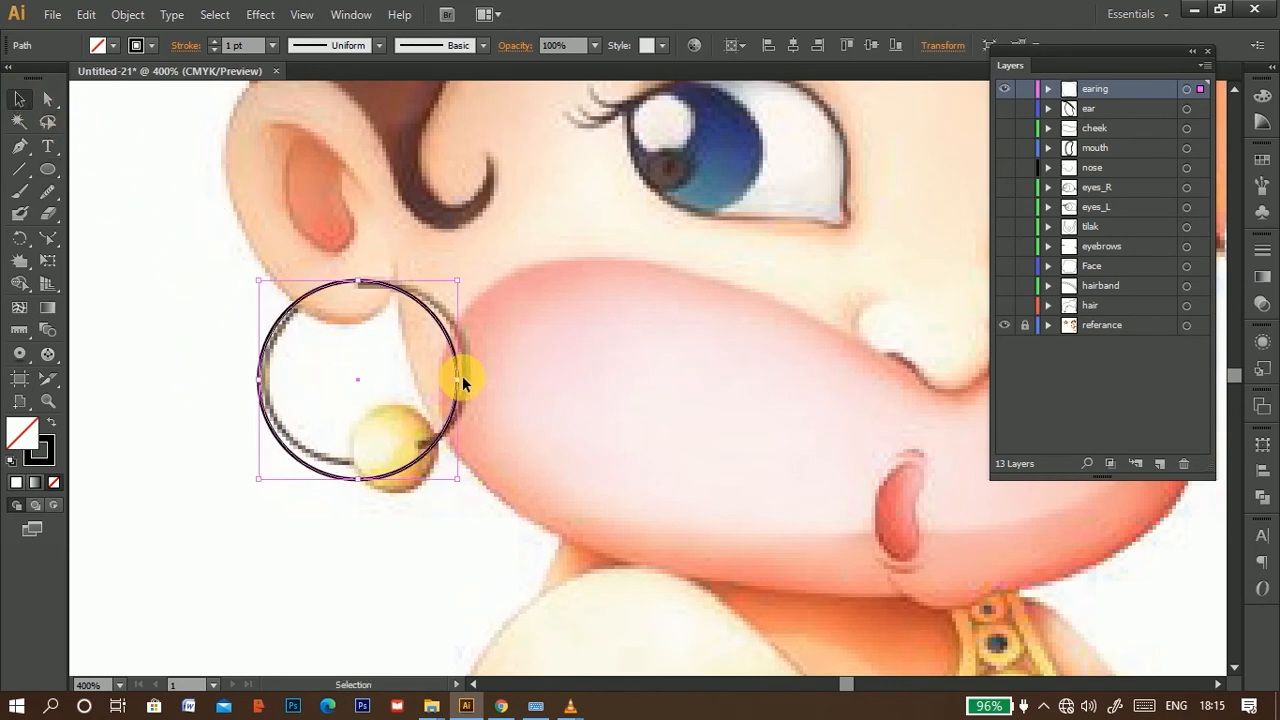
# Step: Resize the ellipse so its sides follow the reference hoop, and set its stroke weight to 2 pt
pyautogui.moveTo(467, 387); pyautogui.dragTo(473, 382)
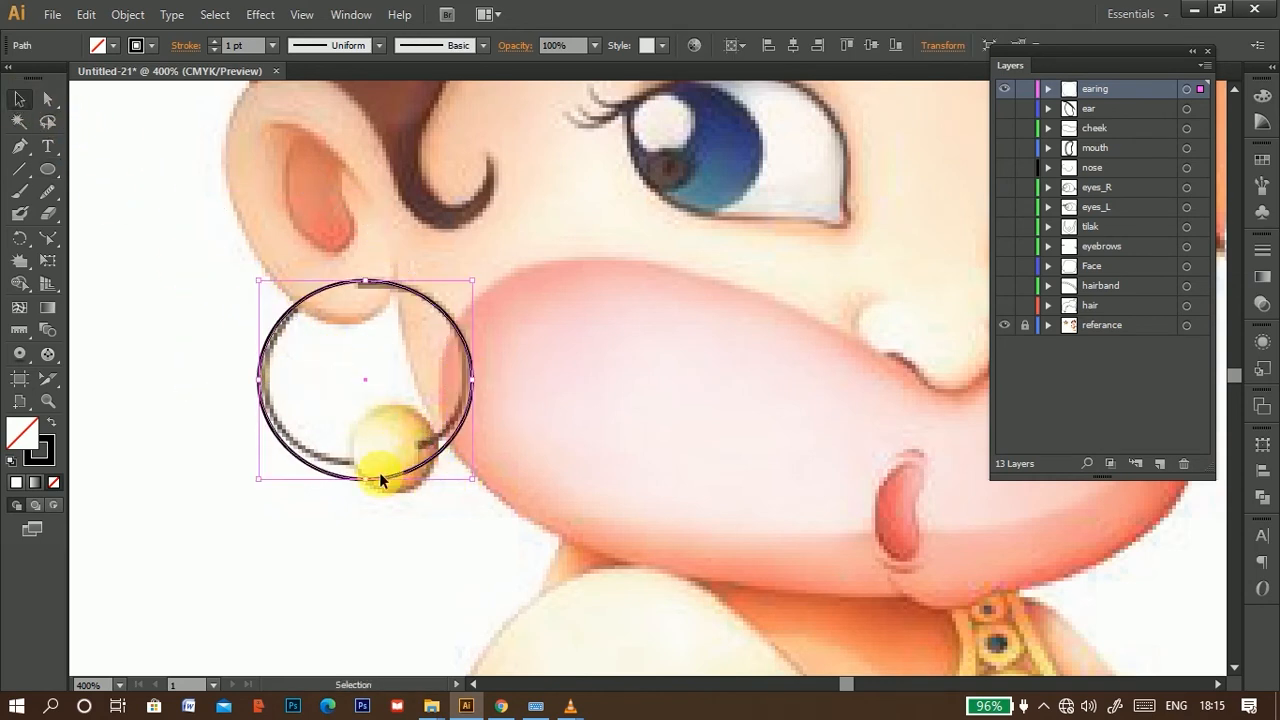
pyautogui.moveTo(367, 484); pyautogui.dragTo(361, 466)
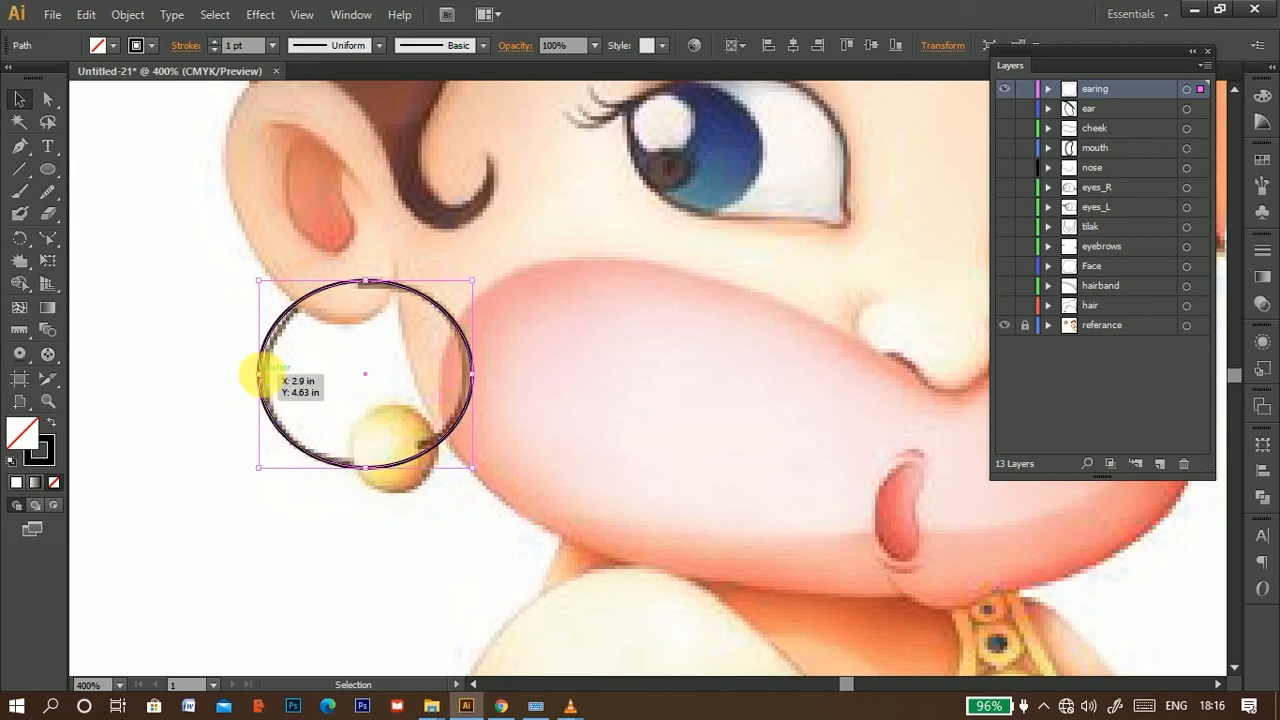
pyautogui.moveTo(367, 283); pyautogui.dragTo(368, 283)
pyautogui.moveTo(268, 378); pyautogui.dragTo(273, 377)
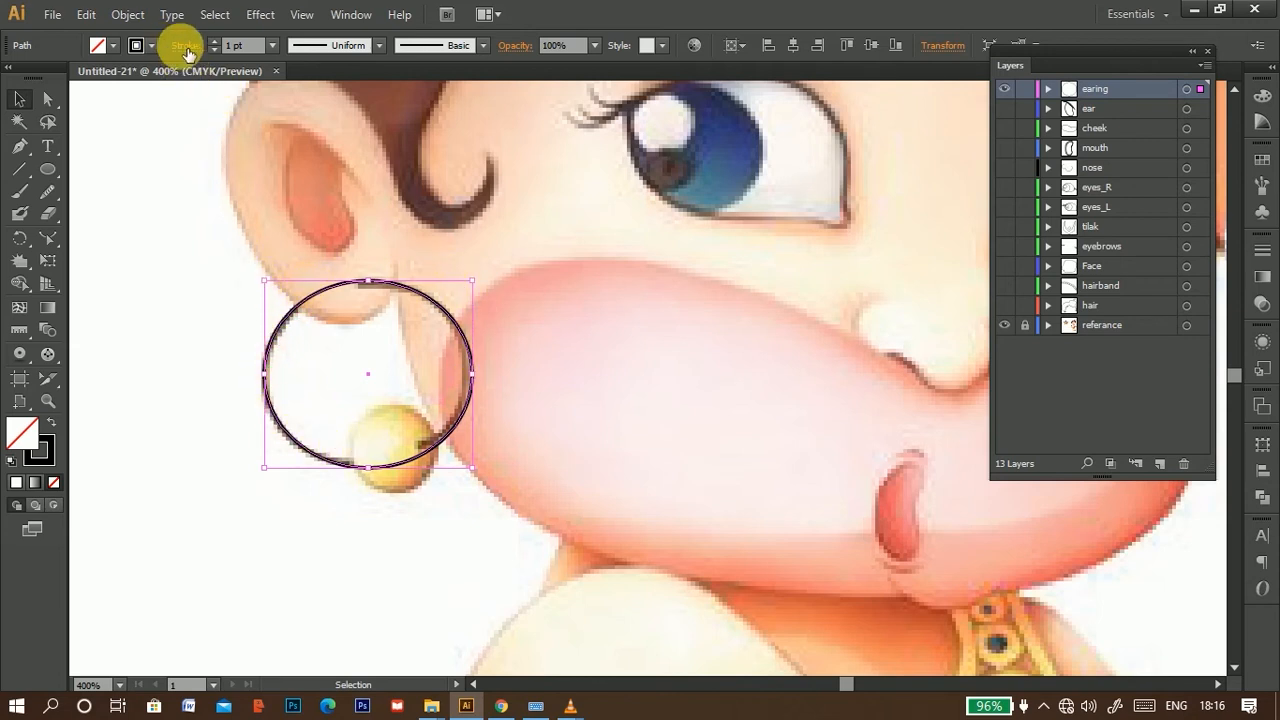
pyautogui.click(268, 49)
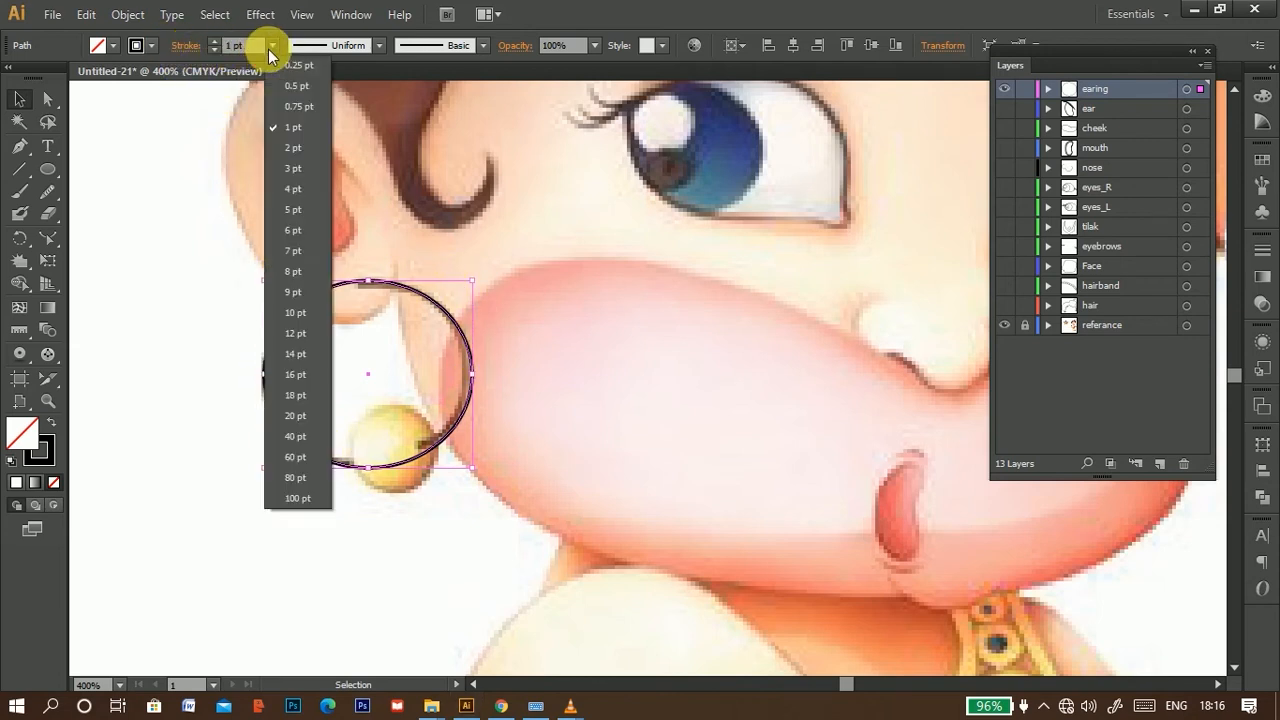
pyautogui.click(279, 143)
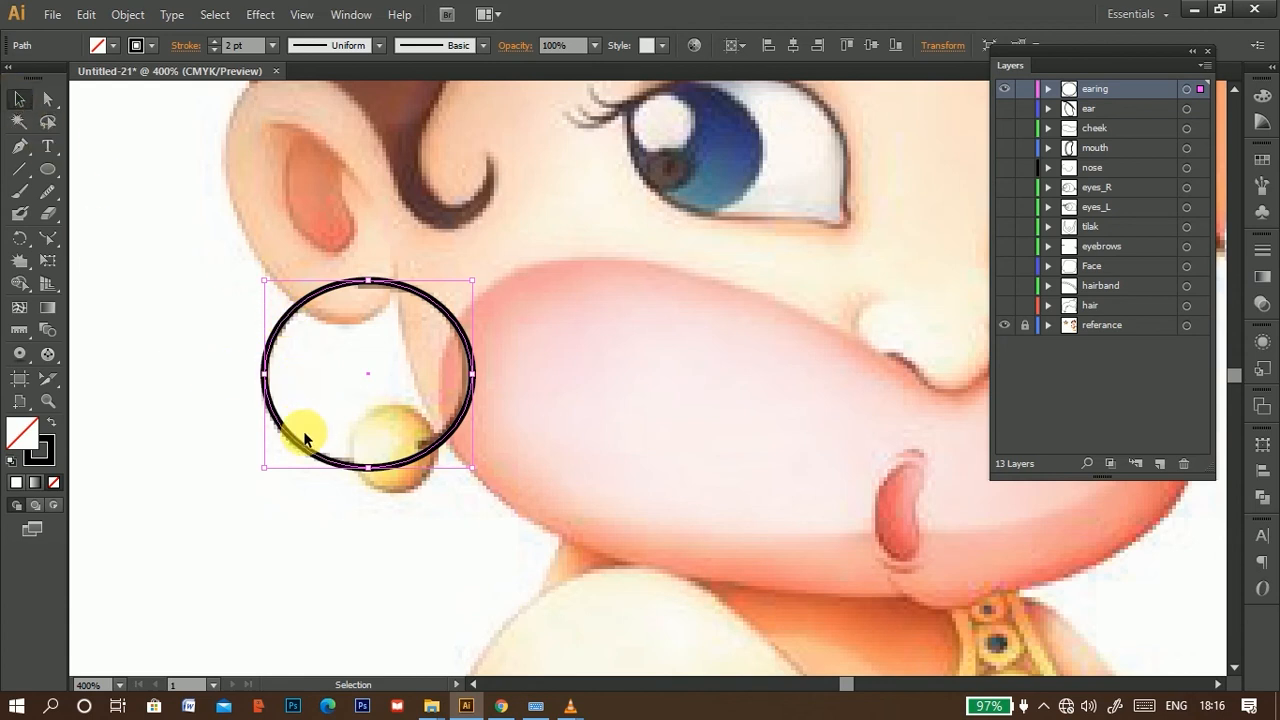
# Step: Add an anchor point on the hoop's upper-left arc where it meets the edge of the earlobe
pyautogui.scroll(1, 294, 430)
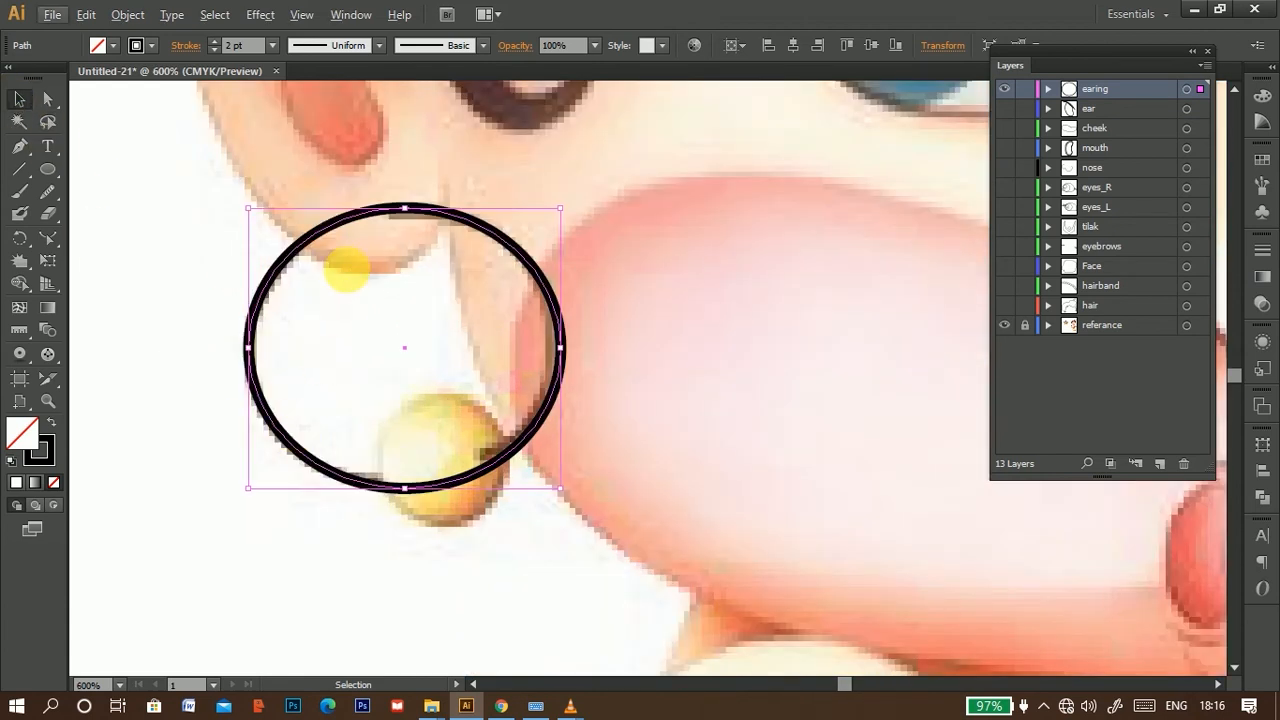
pyautogui.moveTo(346, 272); pyautogui.dragTo(321, 403)
pyautogui.scroll(1, 321, 403)
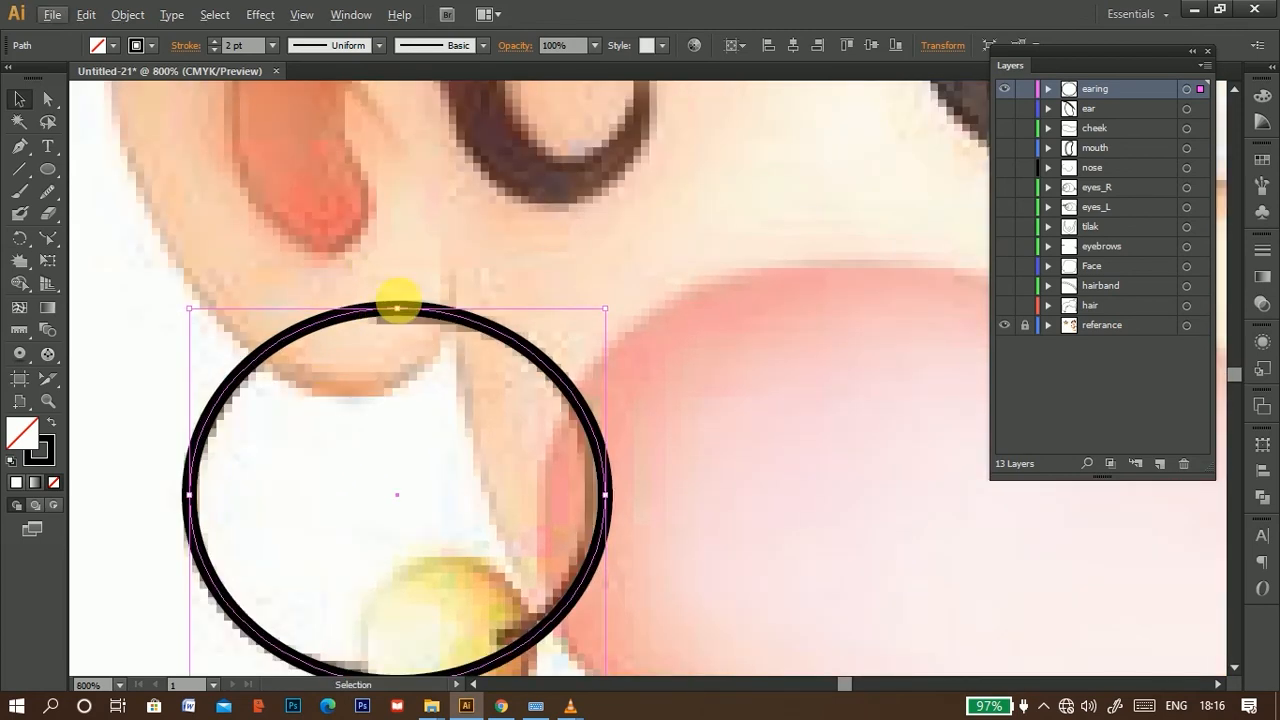
pyautogui.click(47, 98)
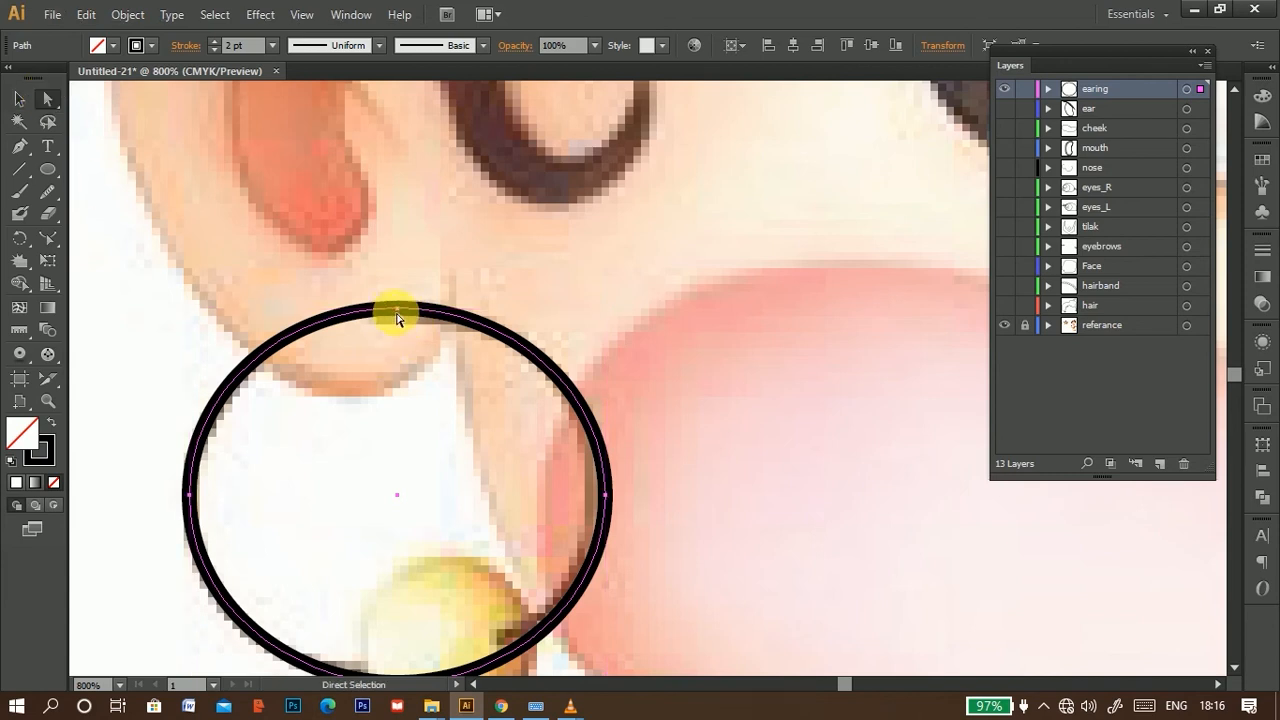
pyautogui.click(19, 146)
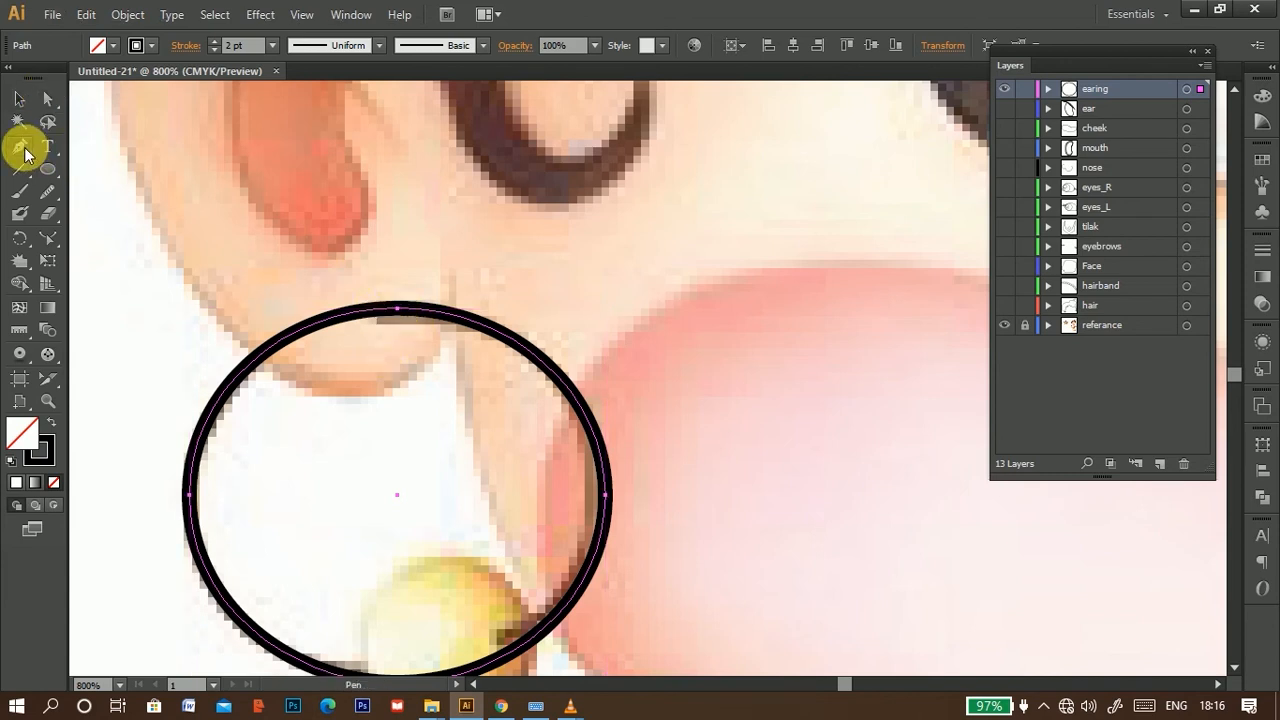
pyautogui.click(262, 362)
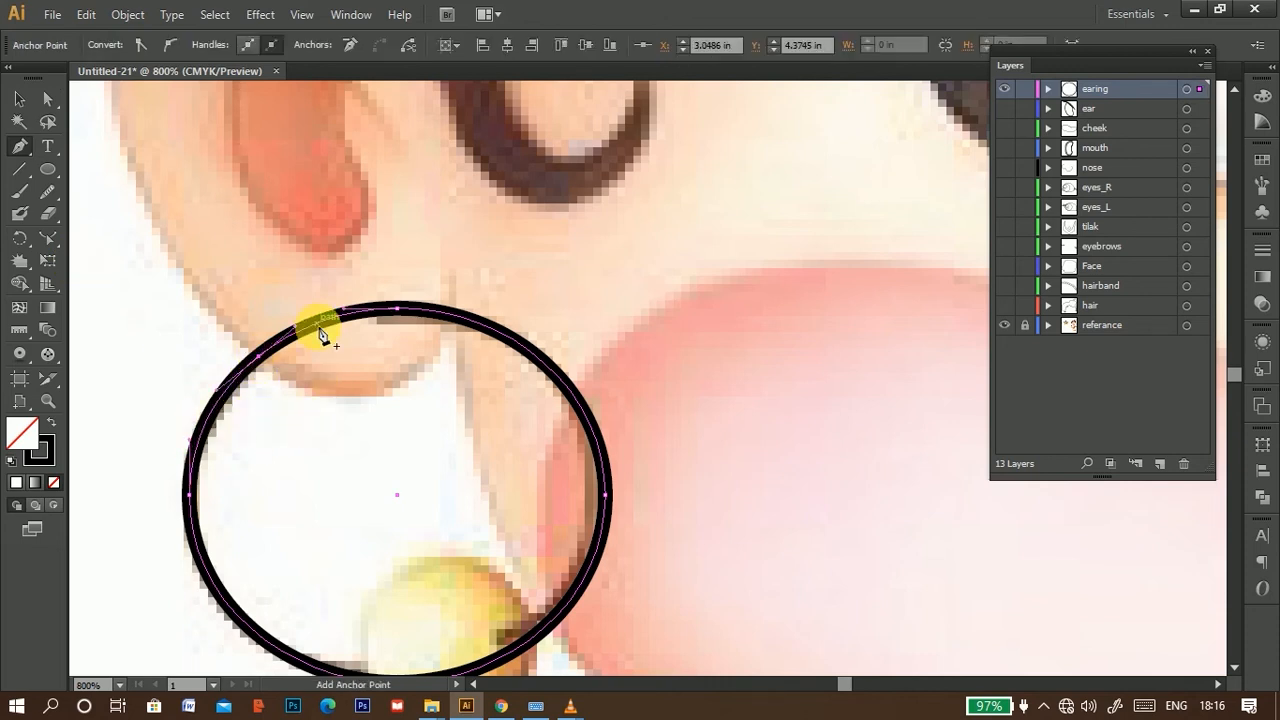
pyautogui.click(320, 330)
pyautogui.click(47, 98)
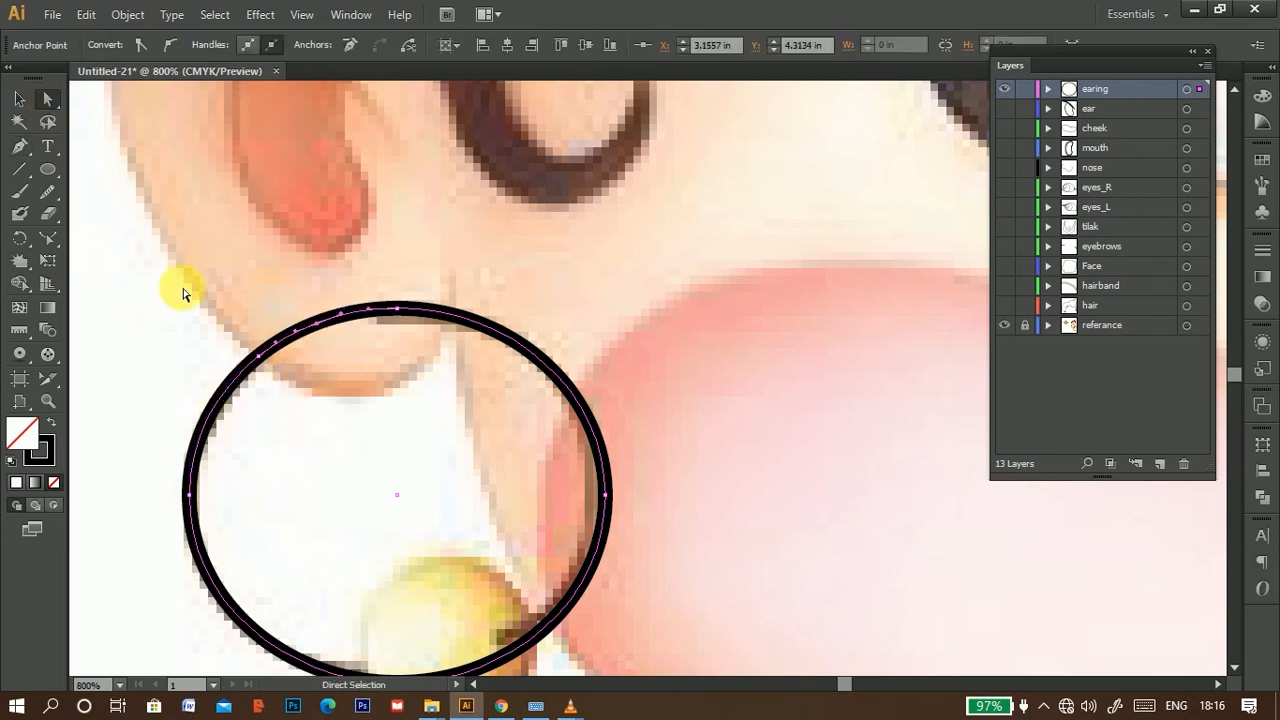
pyautogui.click(317, 333)
pyautogui.press('Delete')
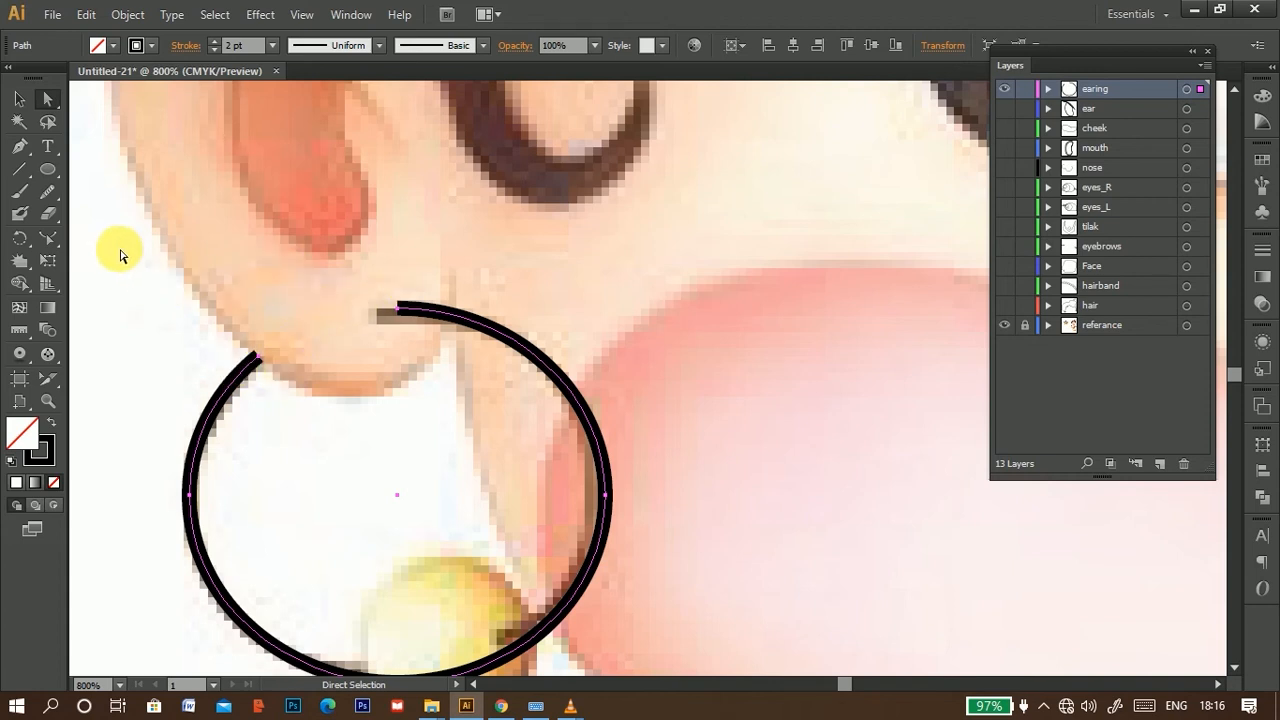
pyautogui.hotkey('ctrl', 'z')
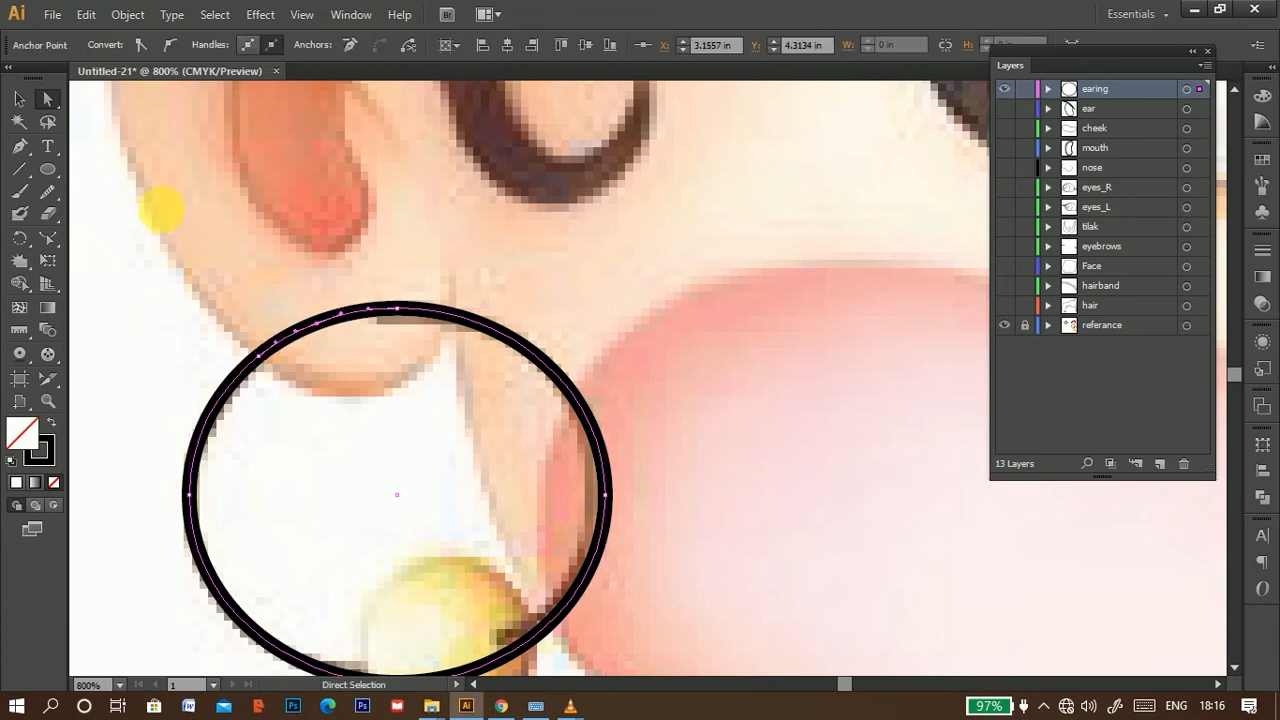
pyautogui.click(18, 148)
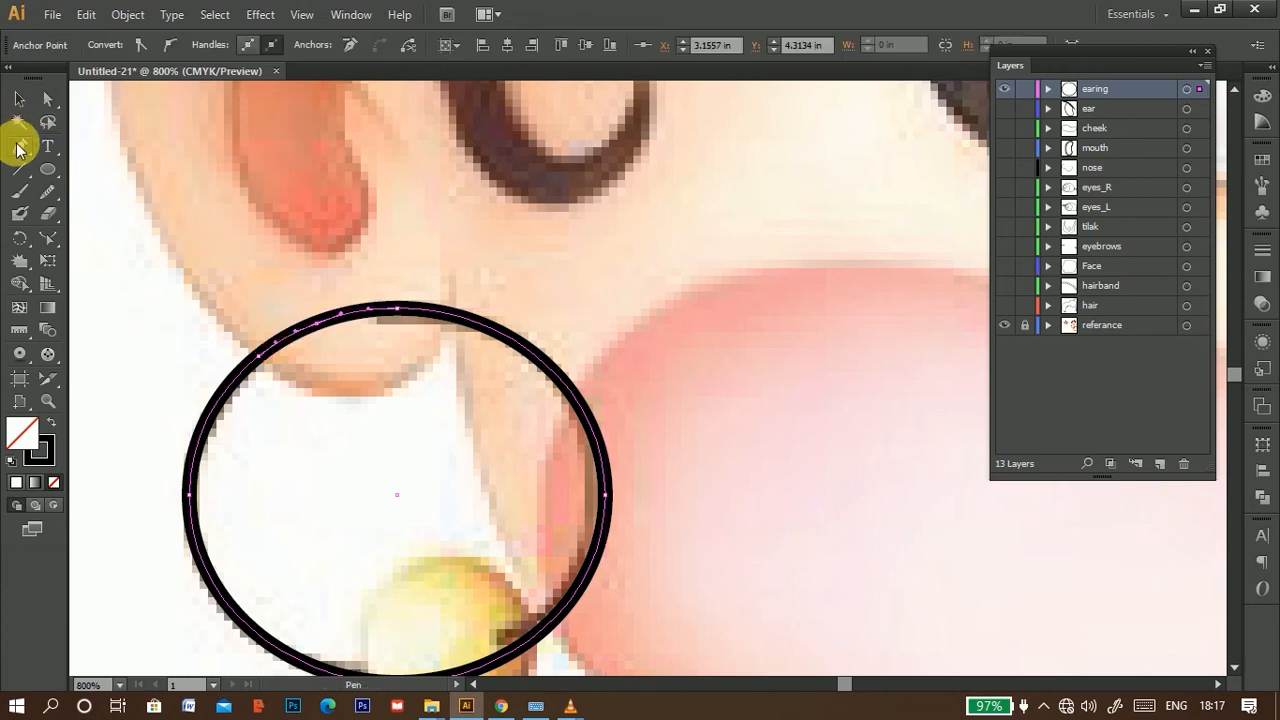
pyautogui.click(317, 328)
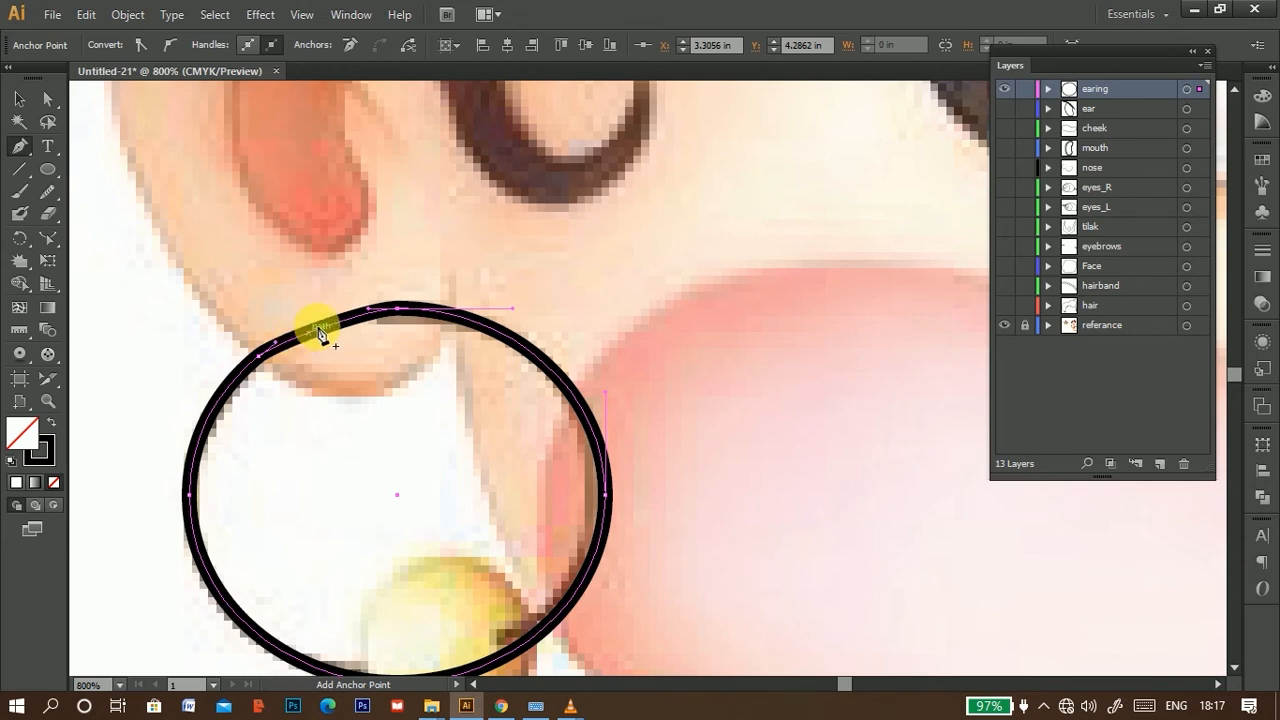
pyautogui.hotkey('ctrl', 'z')
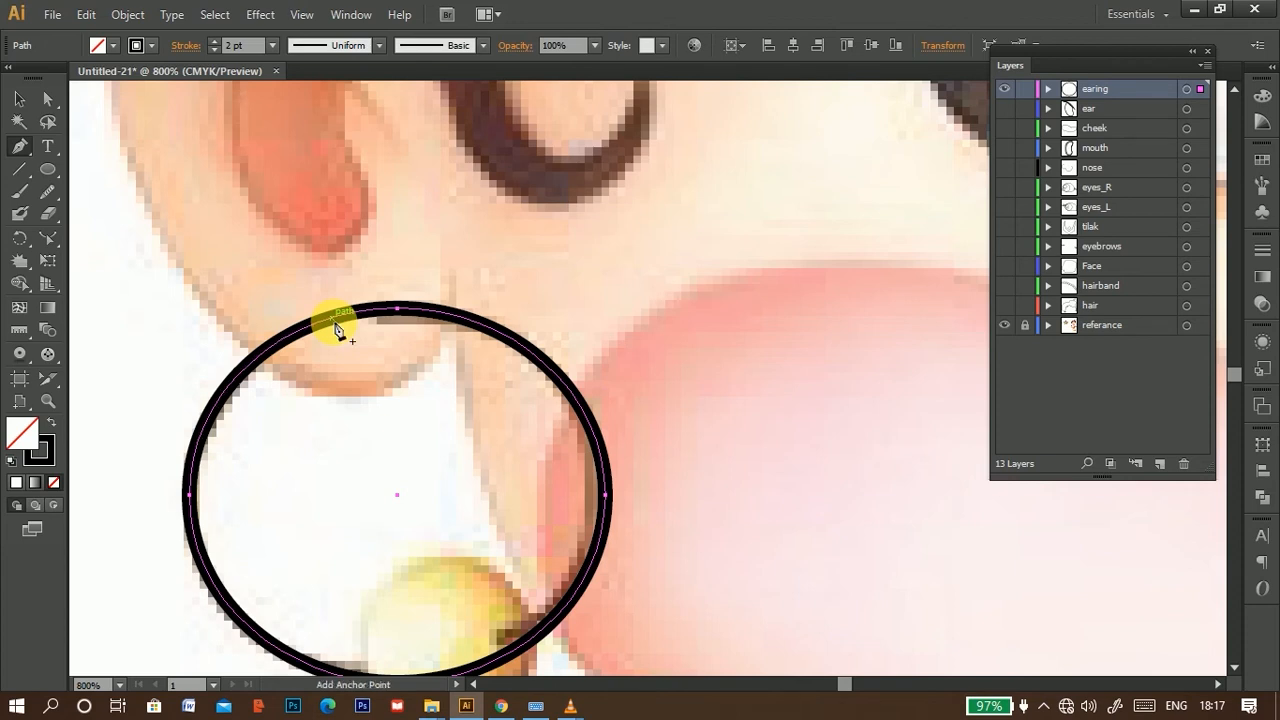
# Step: Delete the hoop segment between the added anchor point at the earlobe's edge and the topmost anchor to open the ring
pyautogui.click(48, 99)
pyautogui.moveTo(316, 335); pyautogui.dragTo(332, 336)
pyautogui.press('Delete')
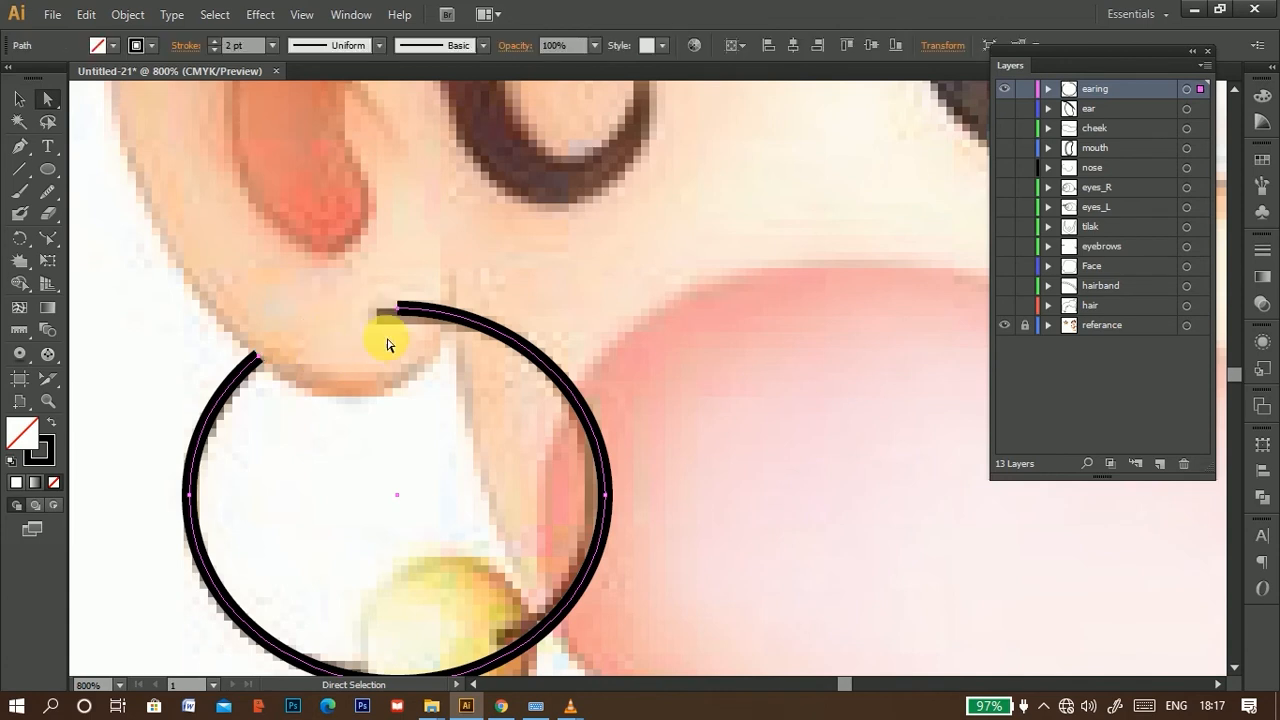
# Step: Move the hoop's open upper end to the start of the reference wire and adjust its handle to follow the curve
pyautogui.moveTo(404, 310); pyautogui.dragTo(377, 316)
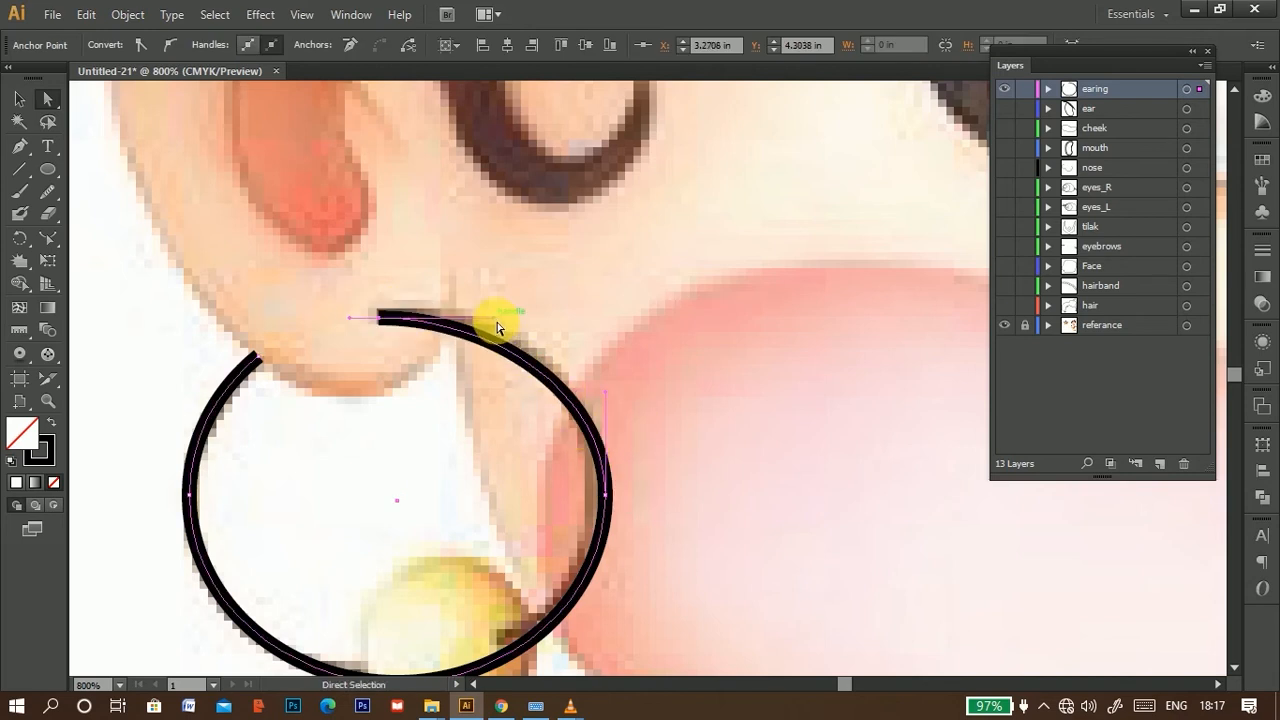
pyautogui.moveTo(494, 318); pyautogui.dragTo(503, 318)
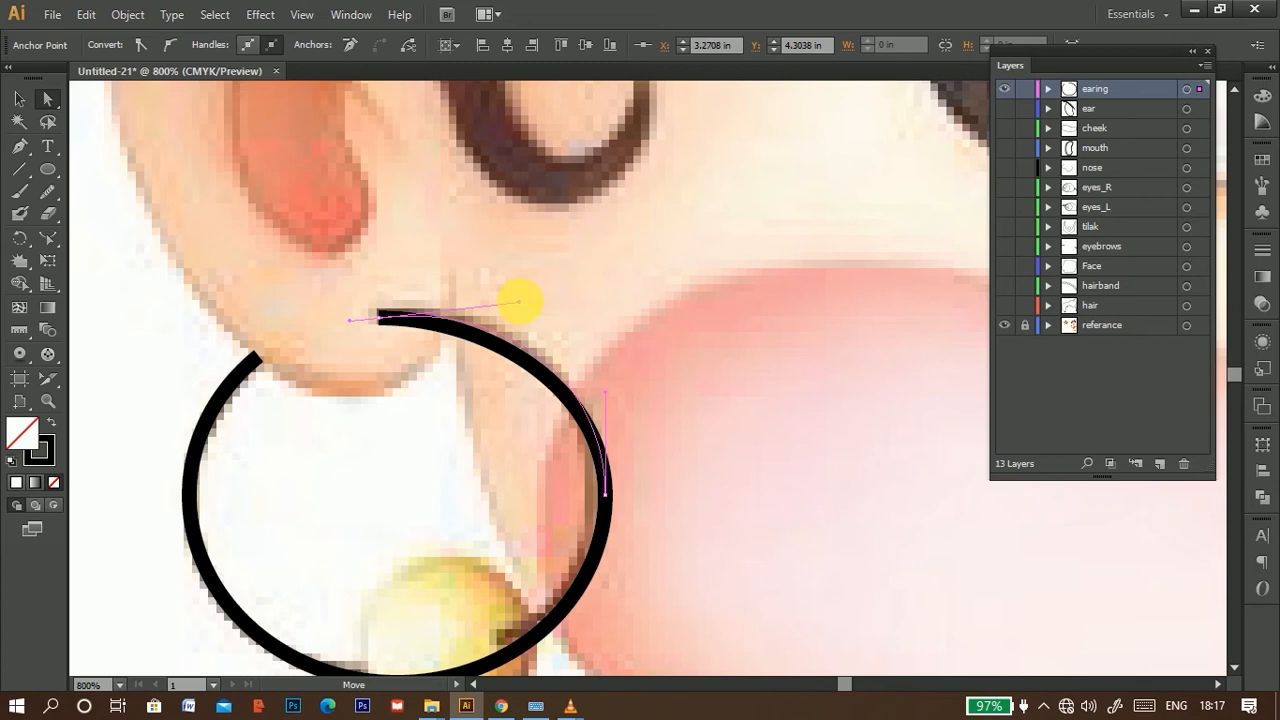
pyautogui.click(520, 303)
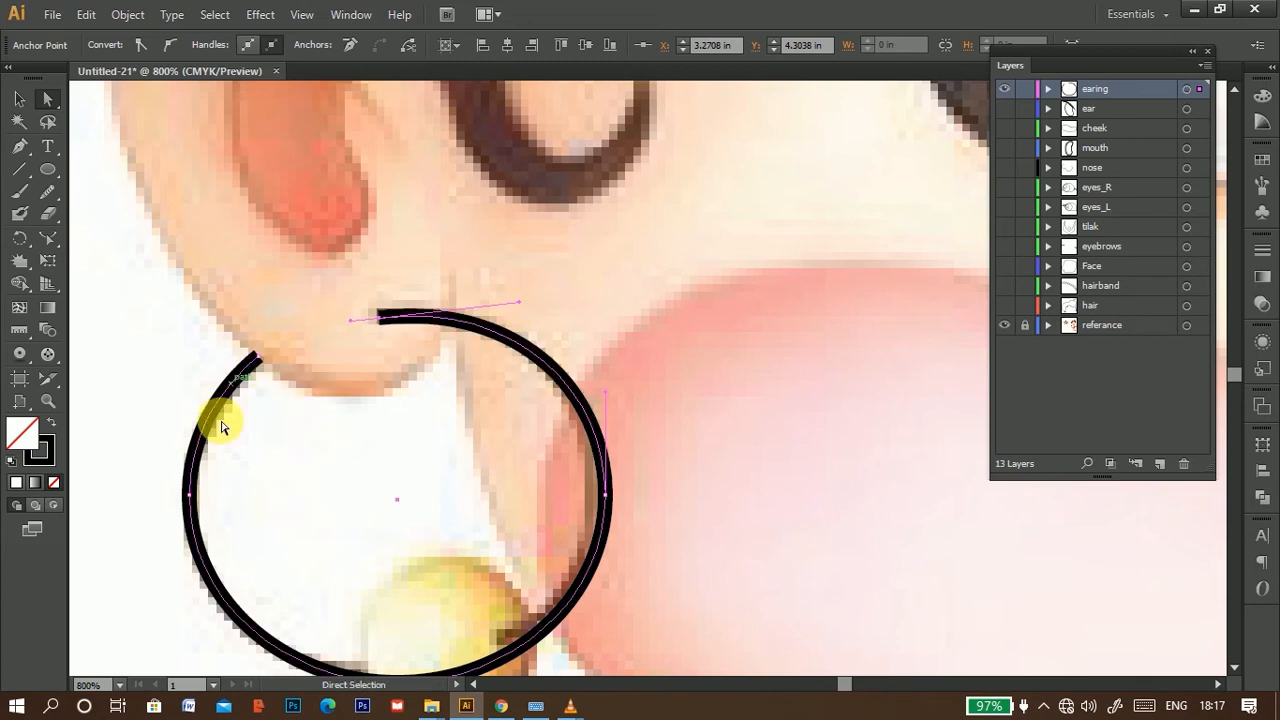
# Step: Draw an ellipse over the gold bead at the bottom of the reference earring
pyautogui.moveTo(449, 479); pyautogui.dragTo(426, 322)
pyautogui.scroll(-2, 426, 322)
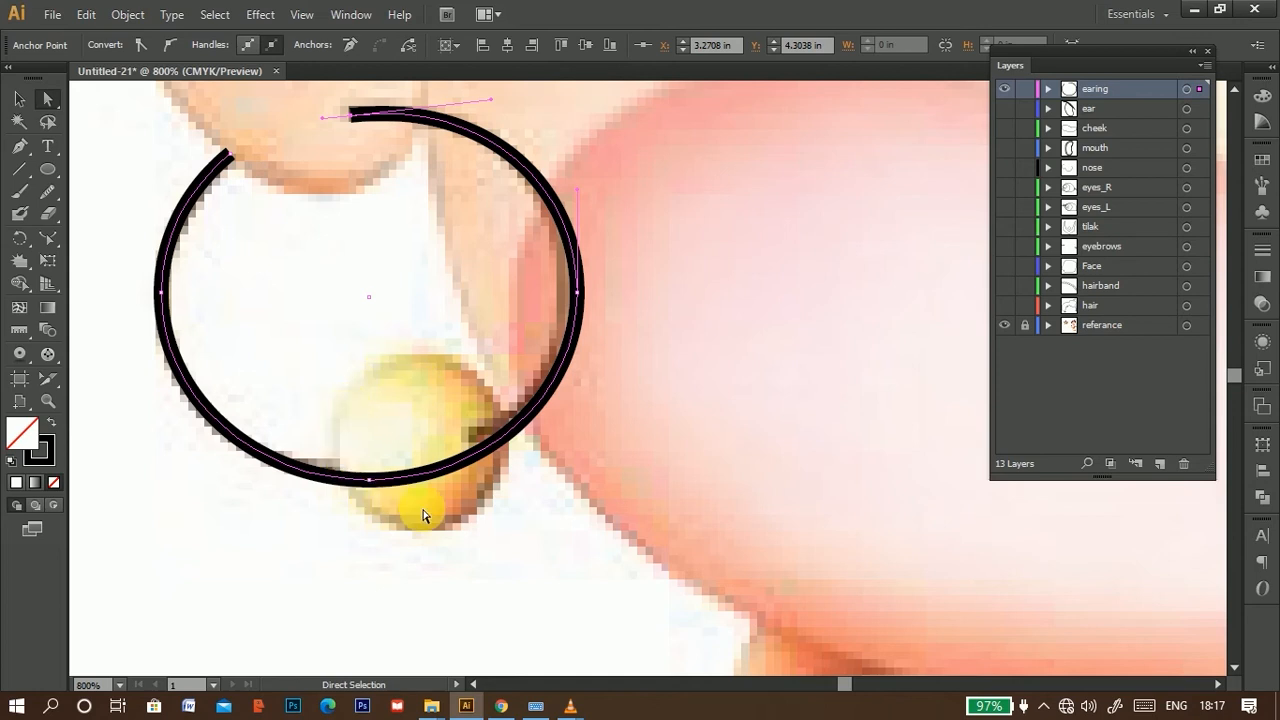
pyautogui.click(47, 168)
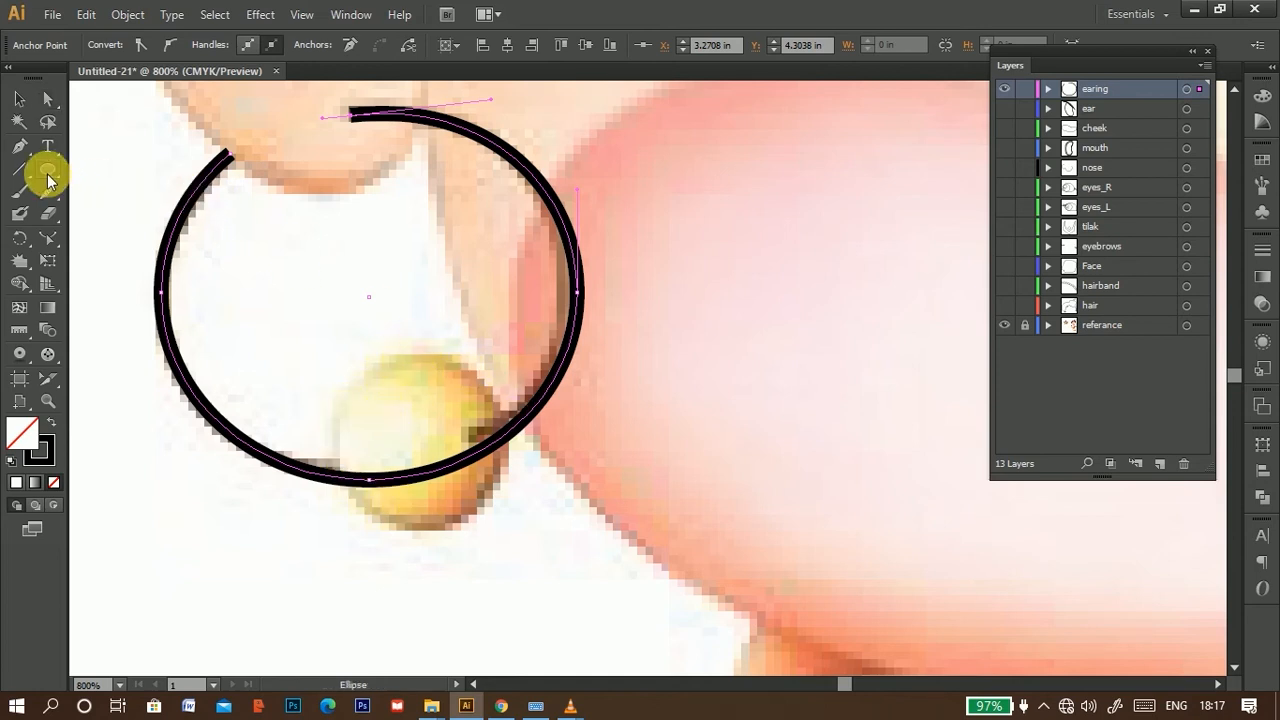
pyautogui.moveTo(342, 376)
pyautogui.mouseDown()
pyautogui.moveTo(500, 509)
pyautogui.moveTo(514, 538)
pyautogui.moveTo(514, 523)
pyautogui.mouseUp()
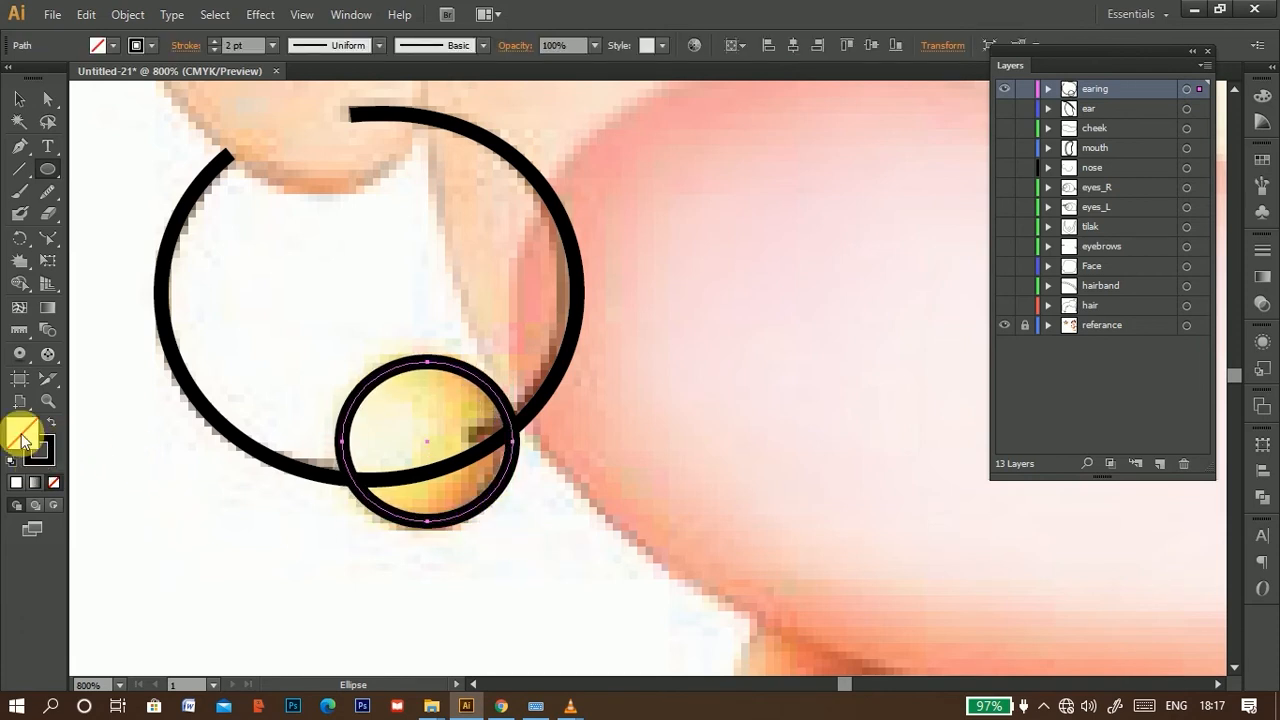
# Step: Fill the bead ellipse with the orange sampled from the reference bead using the Eyedropper
pyautogui.doubleClick(17, 430)
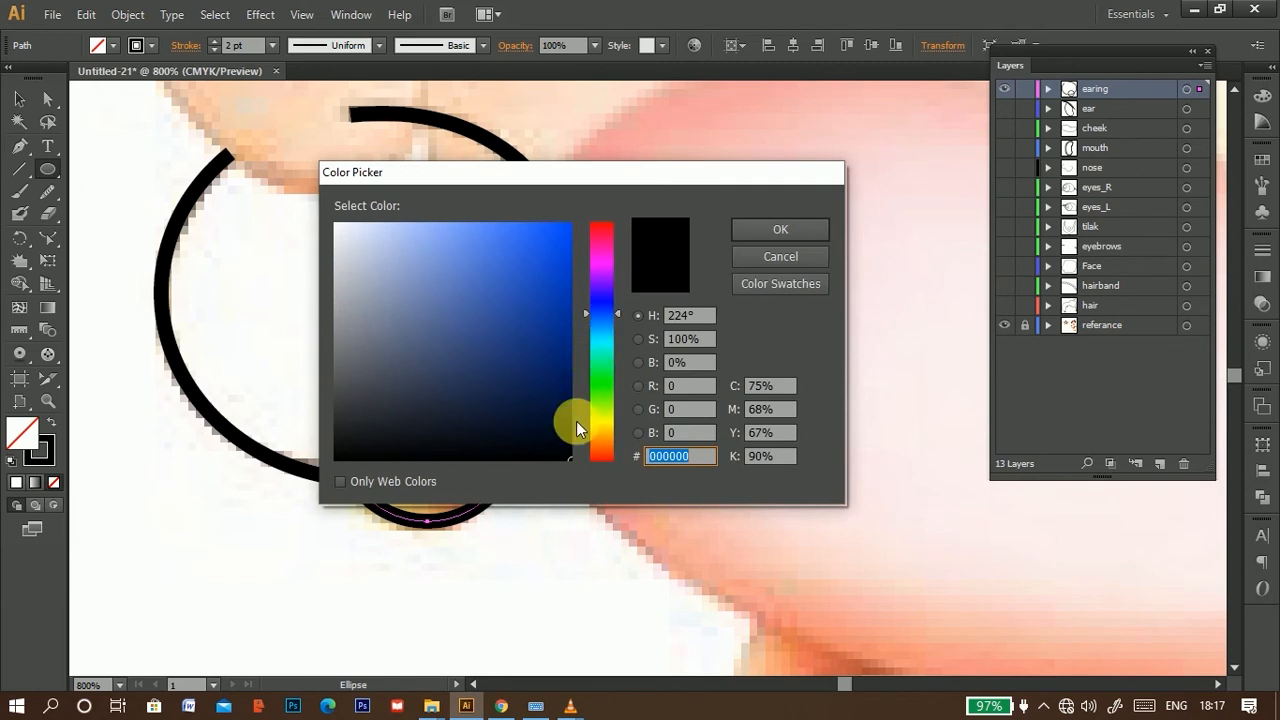
pyautogui.click(790, 254)
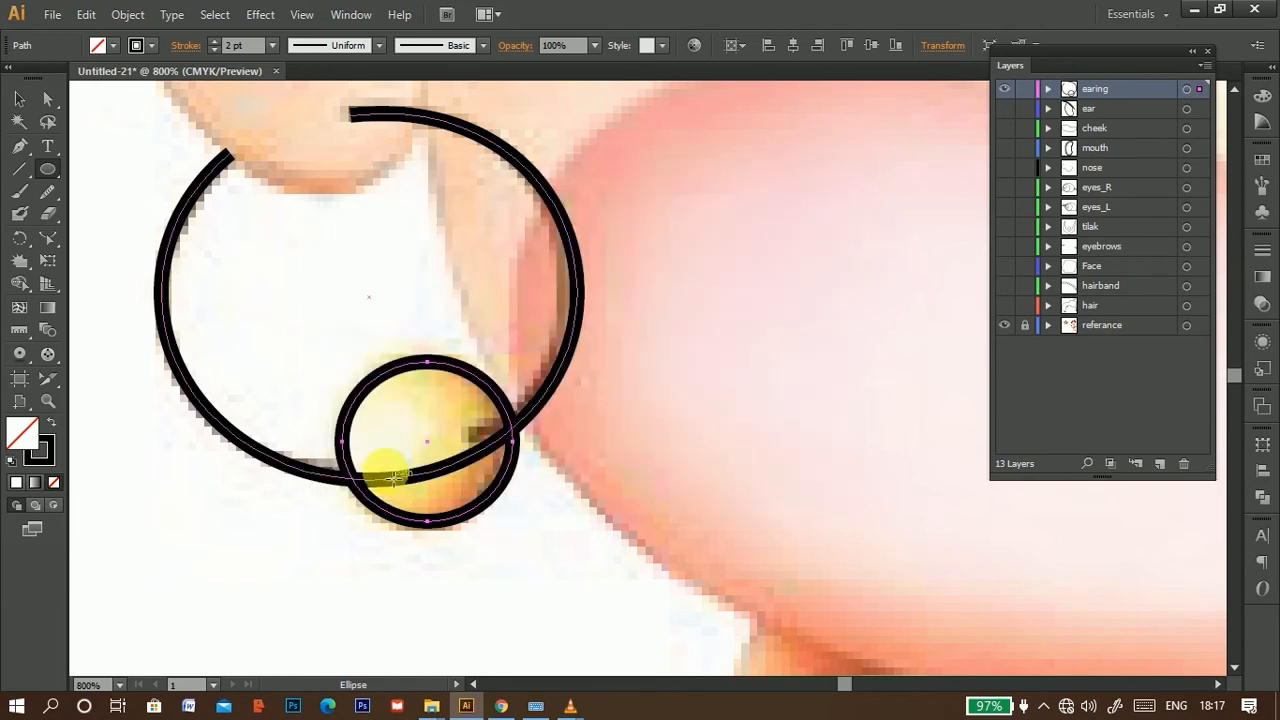
pyautogui.click(25, 329)
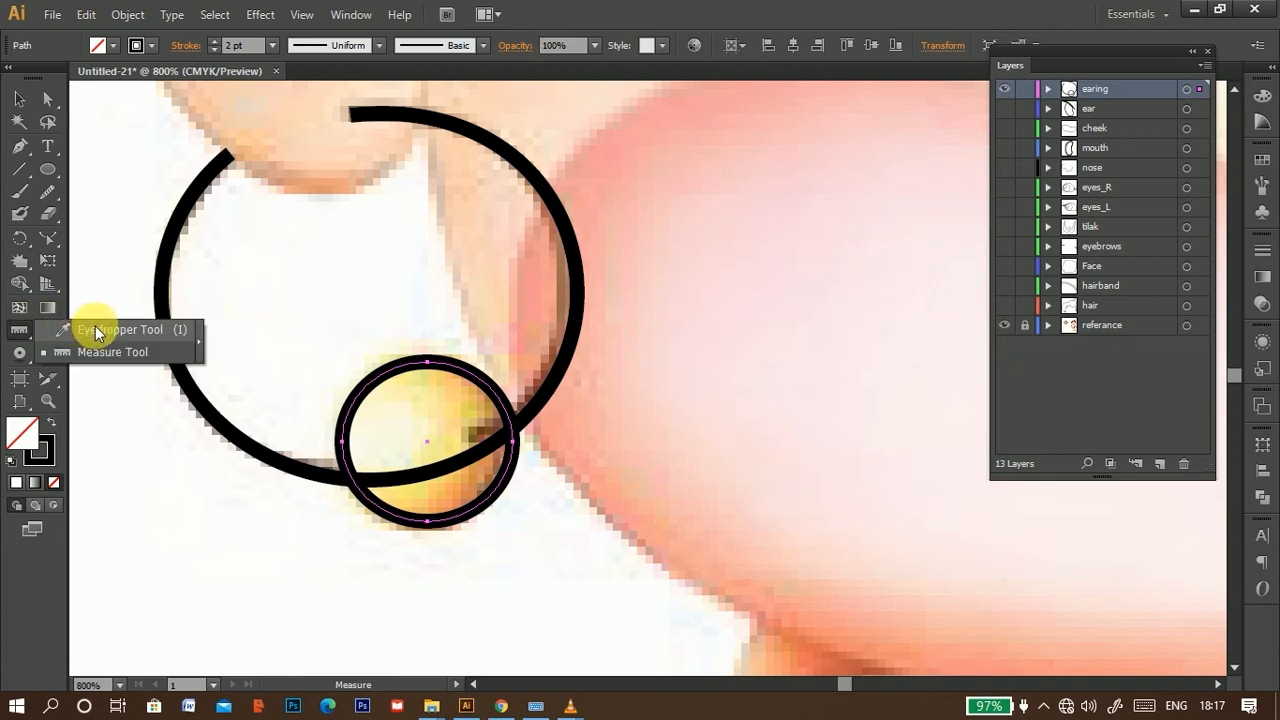
pyautogui.click(95, 329)
pyautogui.click(474, 486)
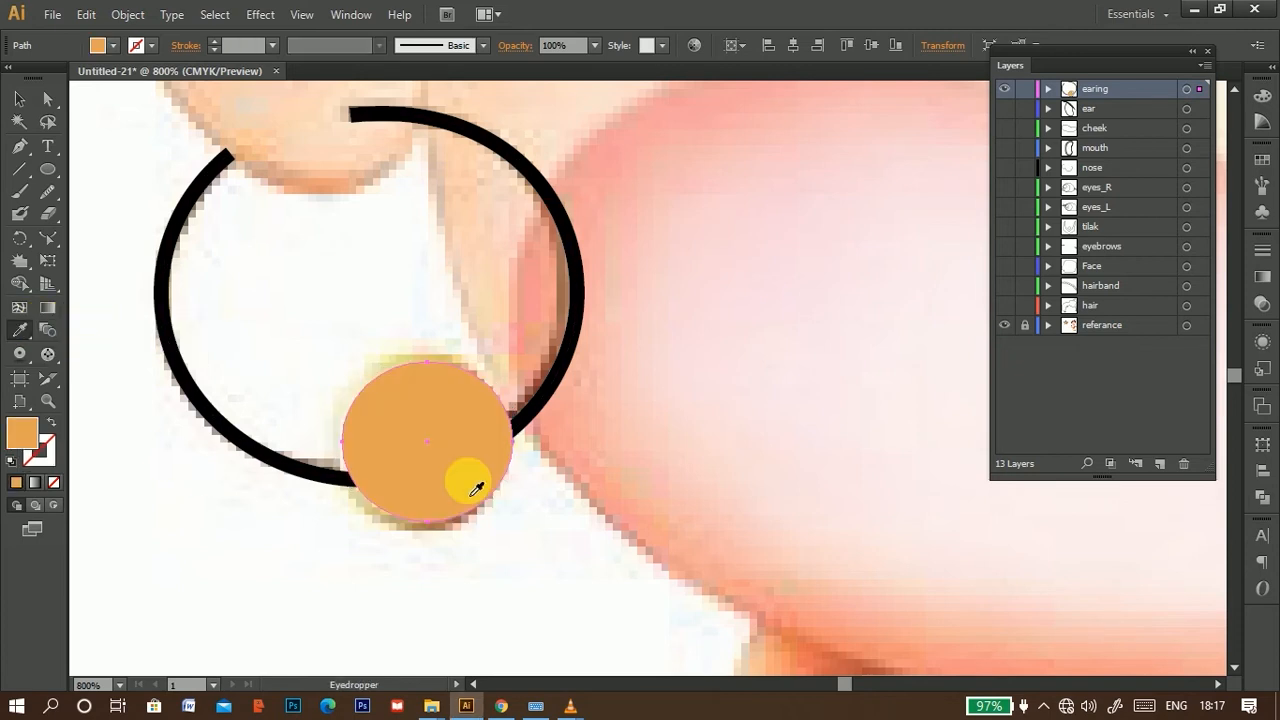
# Step: Expand the earing layer and move the hoop path above the orange bead path in the stacking order
pyautogui.click(16, 101)
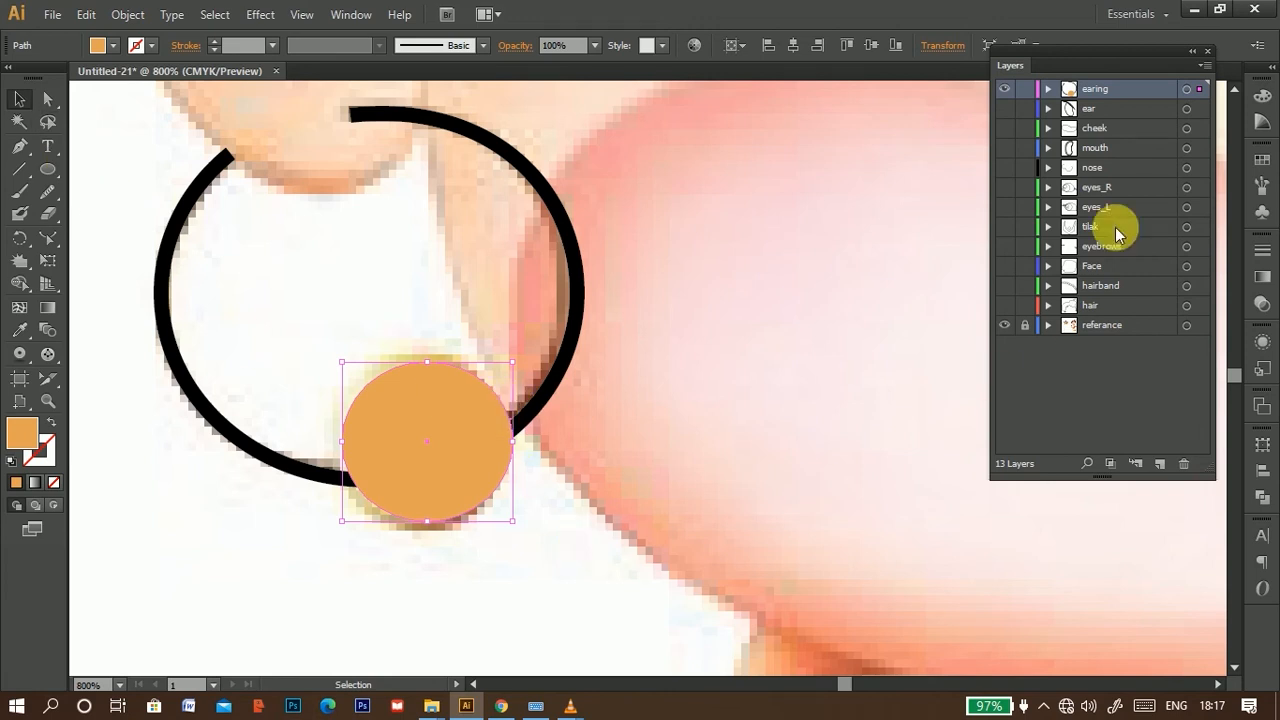
pyautogui.click(1048, 91)
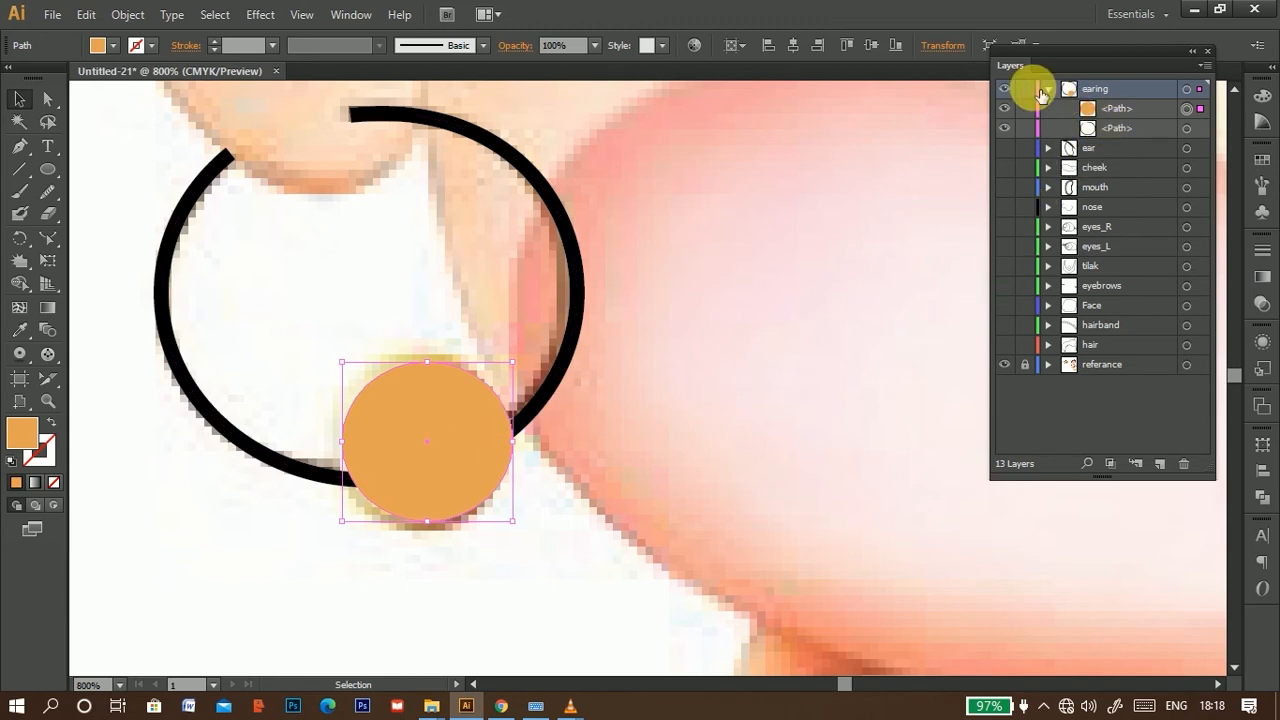
pyautogui.click(1121, 129)
pyautogui.moveTo(1119, 104); pyautogui.dragTo(1120, 99)
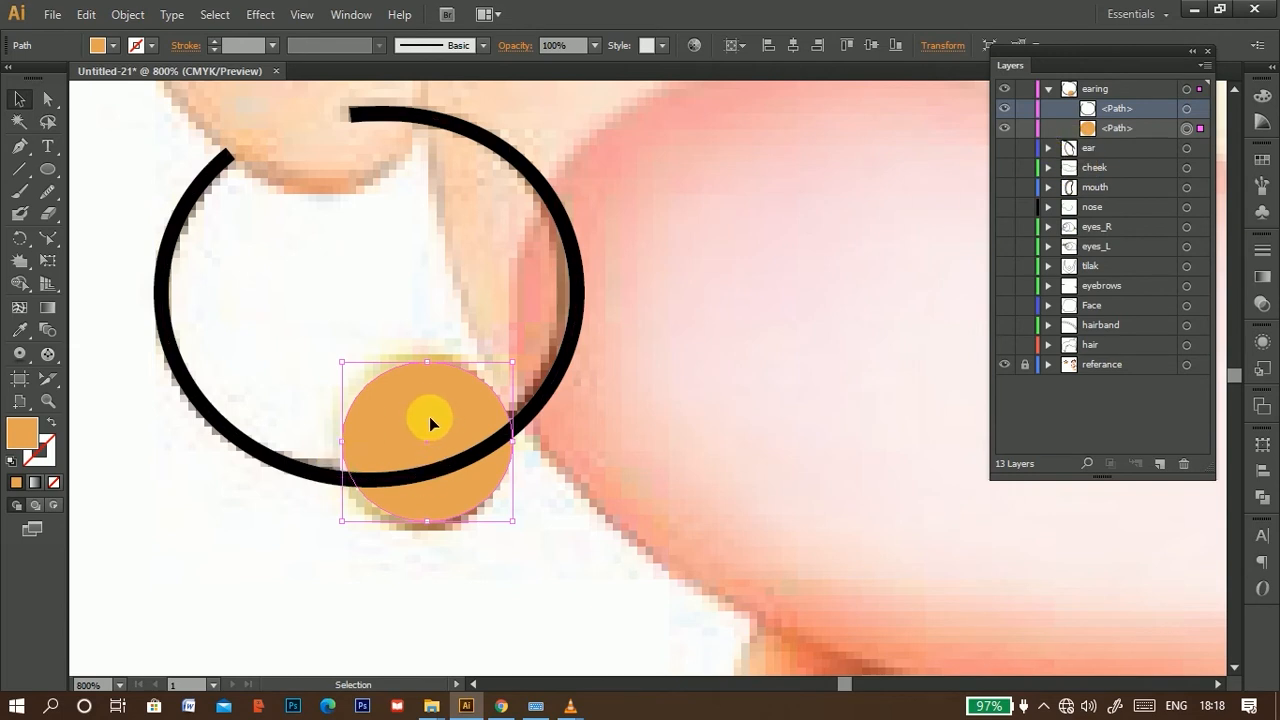
# Step: Remove the bead's fill and cut the hoop across the bead by adding two anchor points and deleting the anchor between them
pyautogui.click(52, 484)
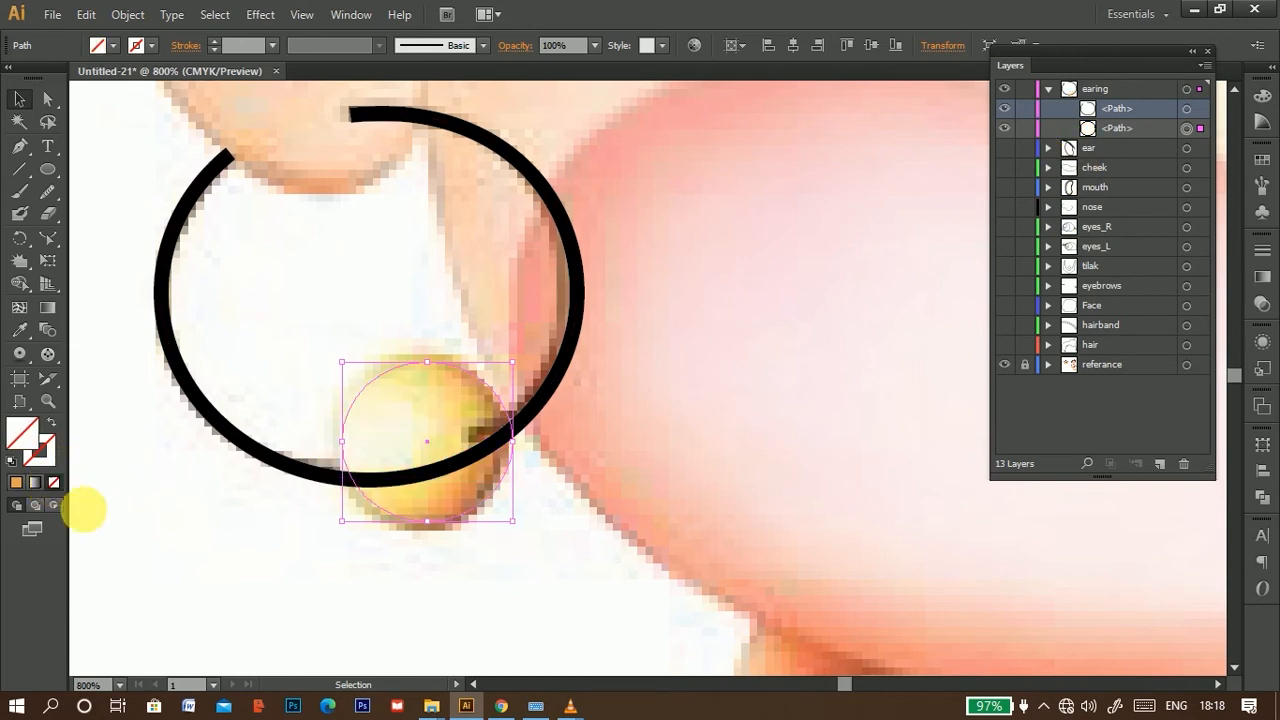
pyautogui.click(534, 402)
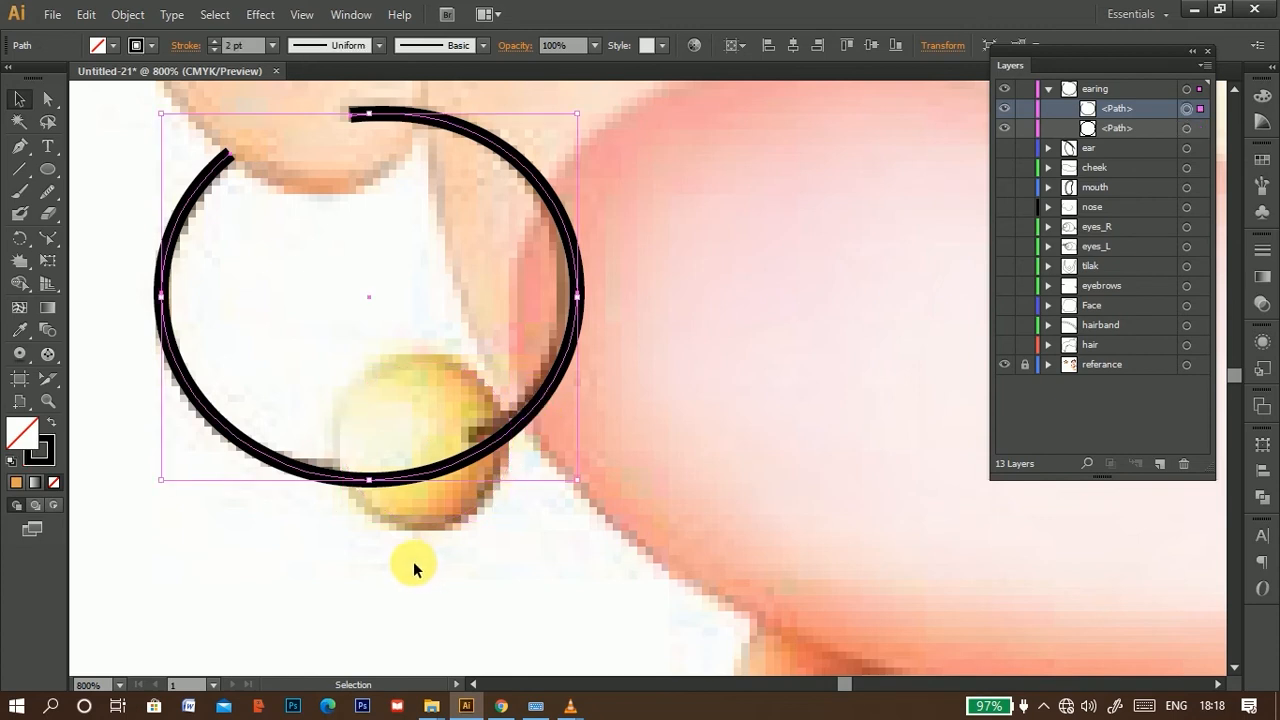
pyautogui.click(20, 148)
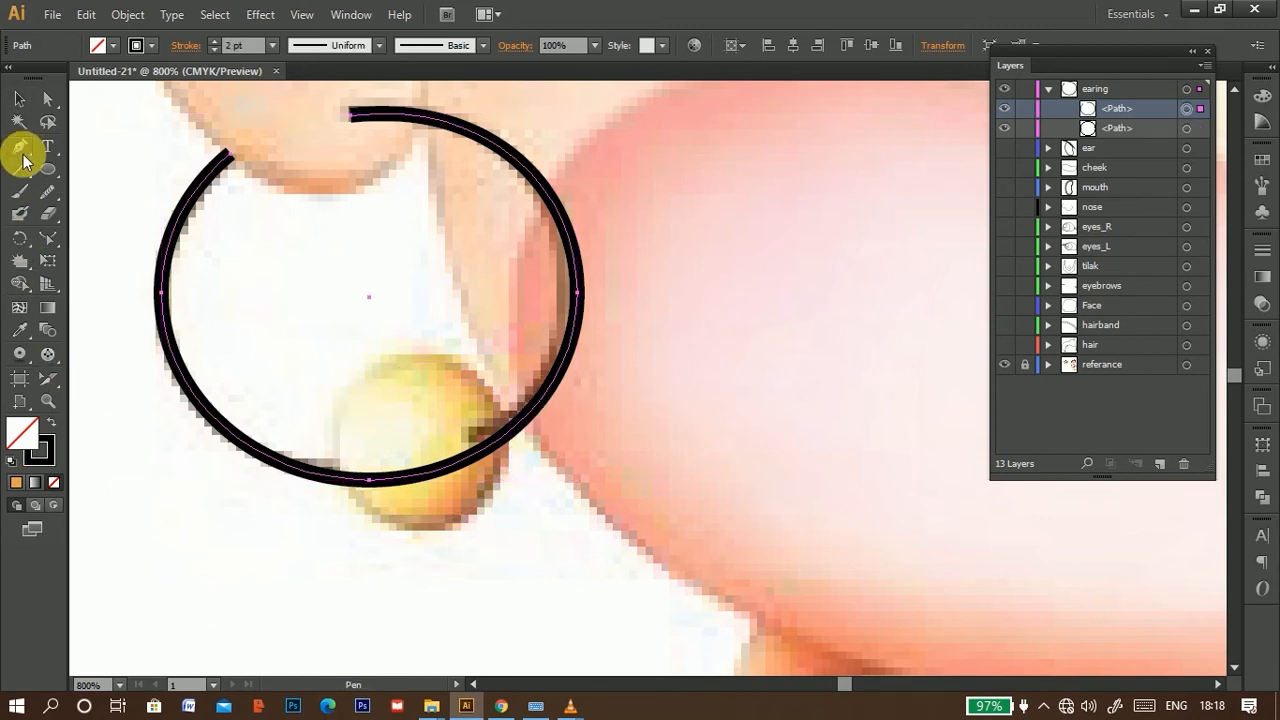
pyautogui.click(480, 462)
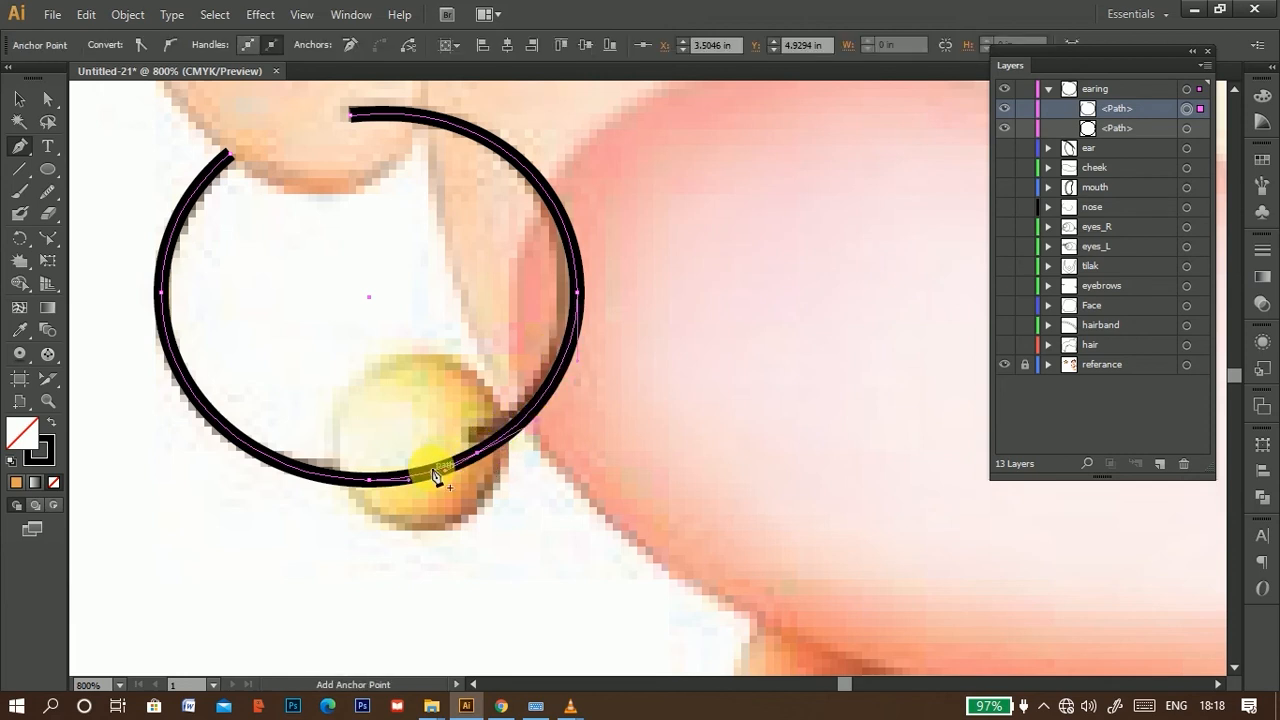
pyautogui.click(342, 474)
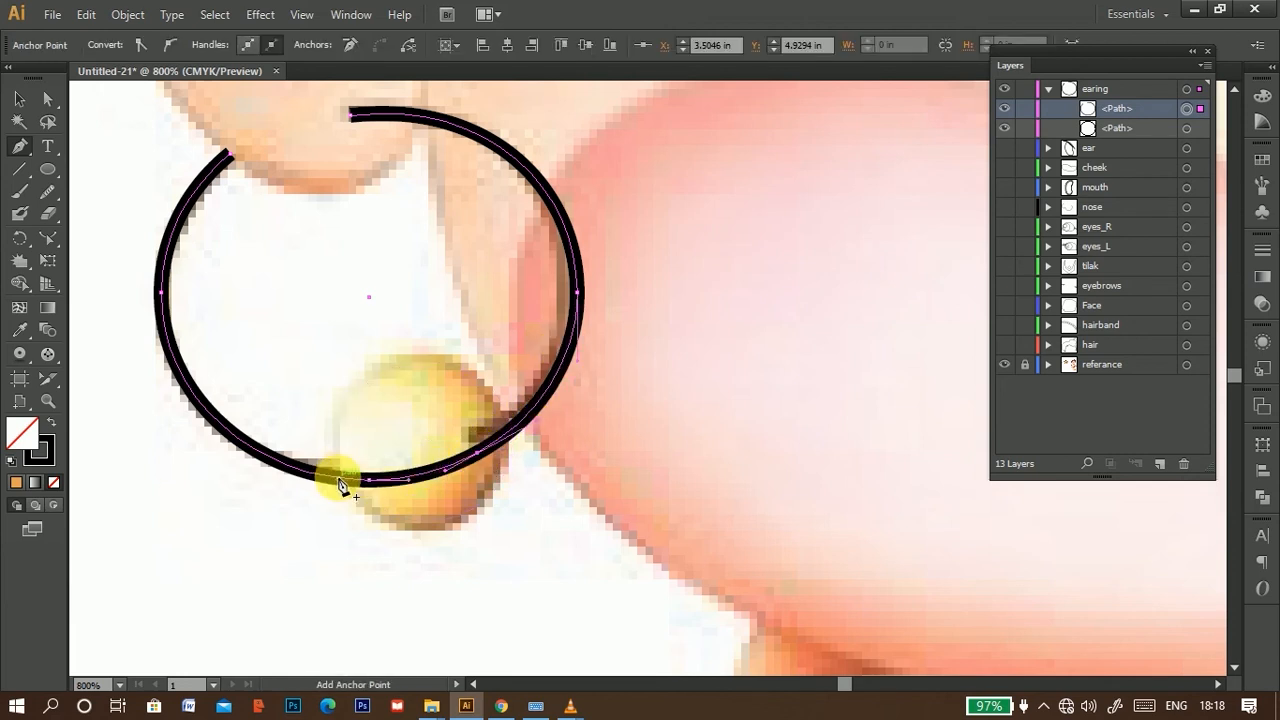
pyautogui.click(46, 98)
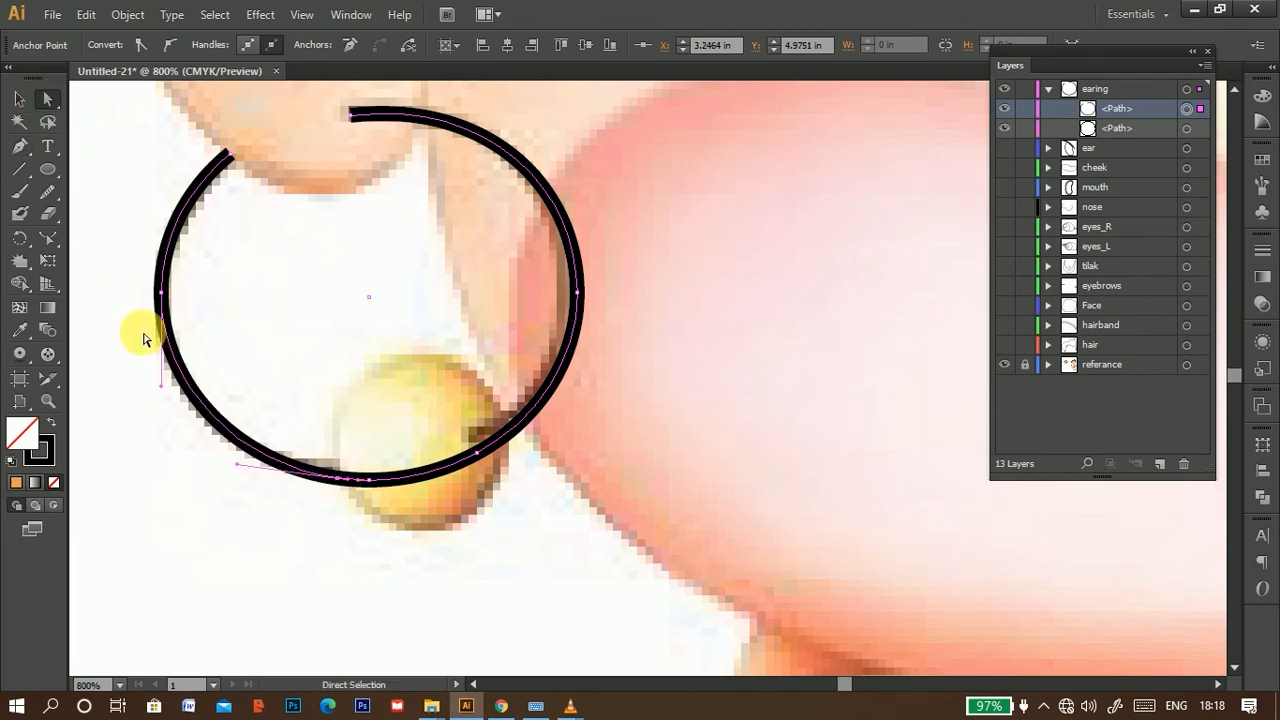
pyautogui.moveTo(368, 483); pyautogui.dragTo(370, 487)
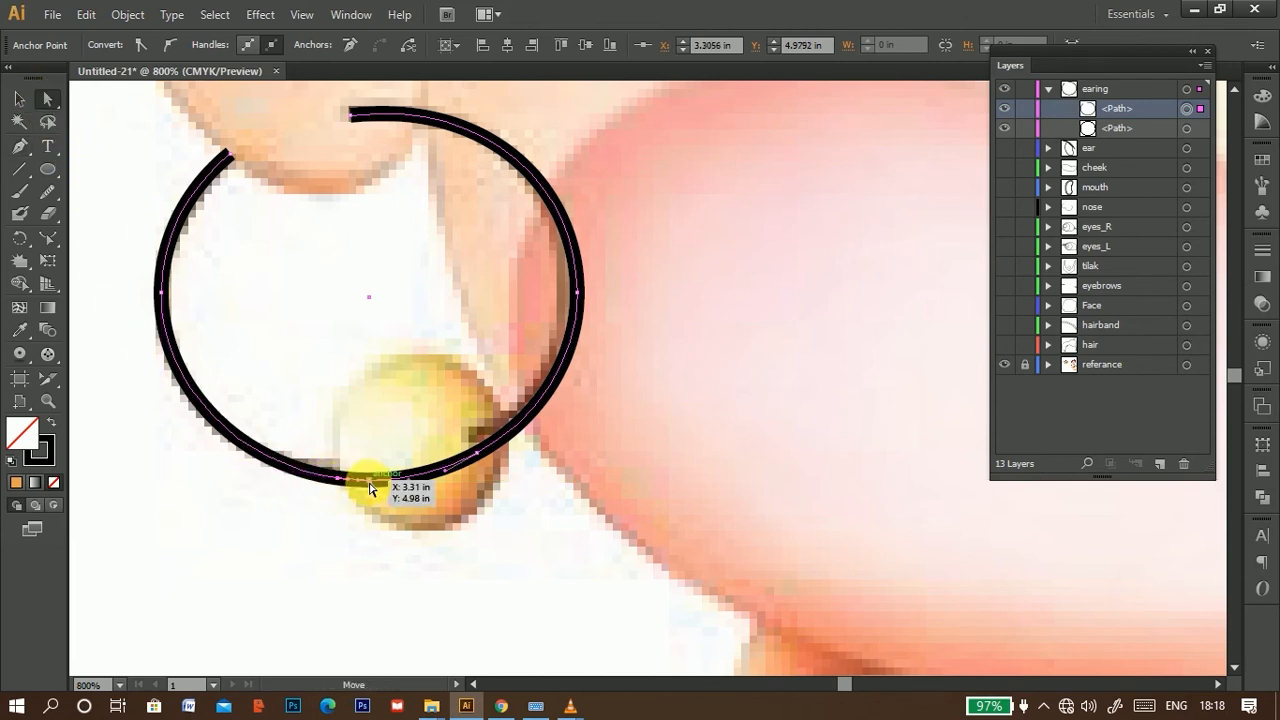
pyautogui.press('Delete')
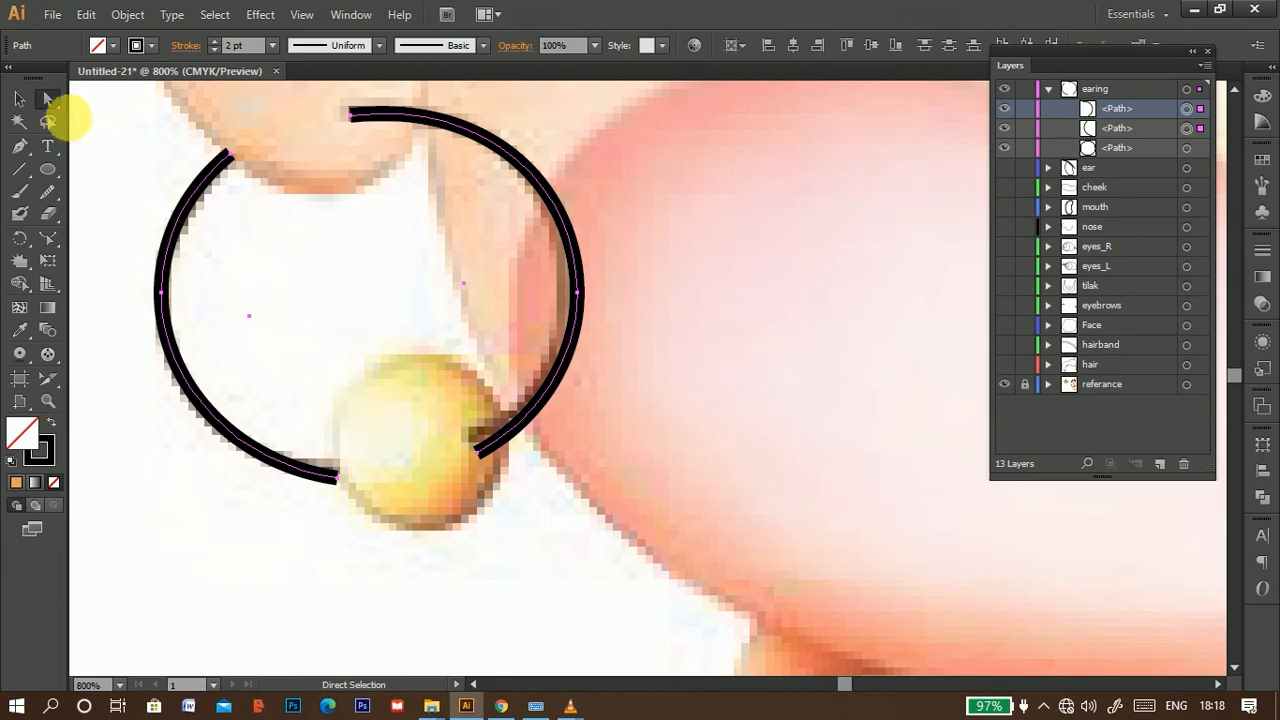
# Step: Move the lower end of the hoop's right segment onto the reference wire inside the bead and adjust its curve
pyautogui.click(51, 97)
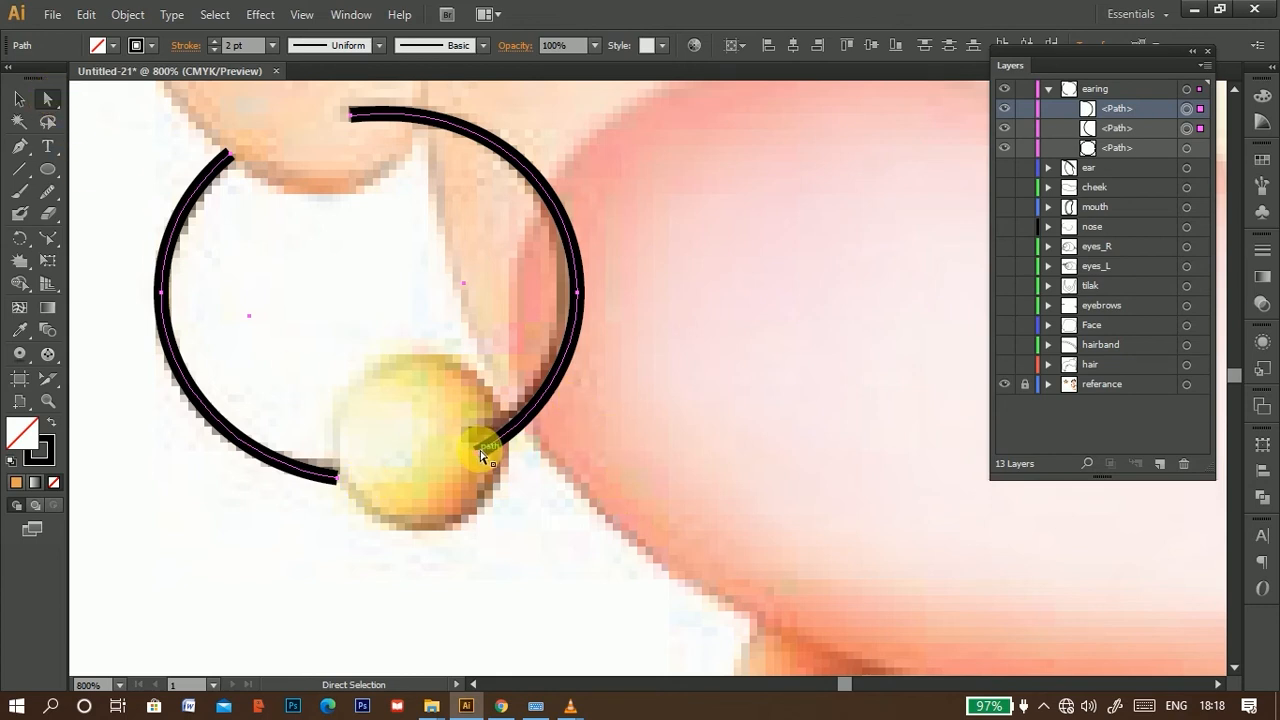
pyautogui.moveTo(480, 455); pyautogui.dragTo(472, 434)
pyautogui.moveTo(533, 402); pyautogui.dragTo(548, 414)
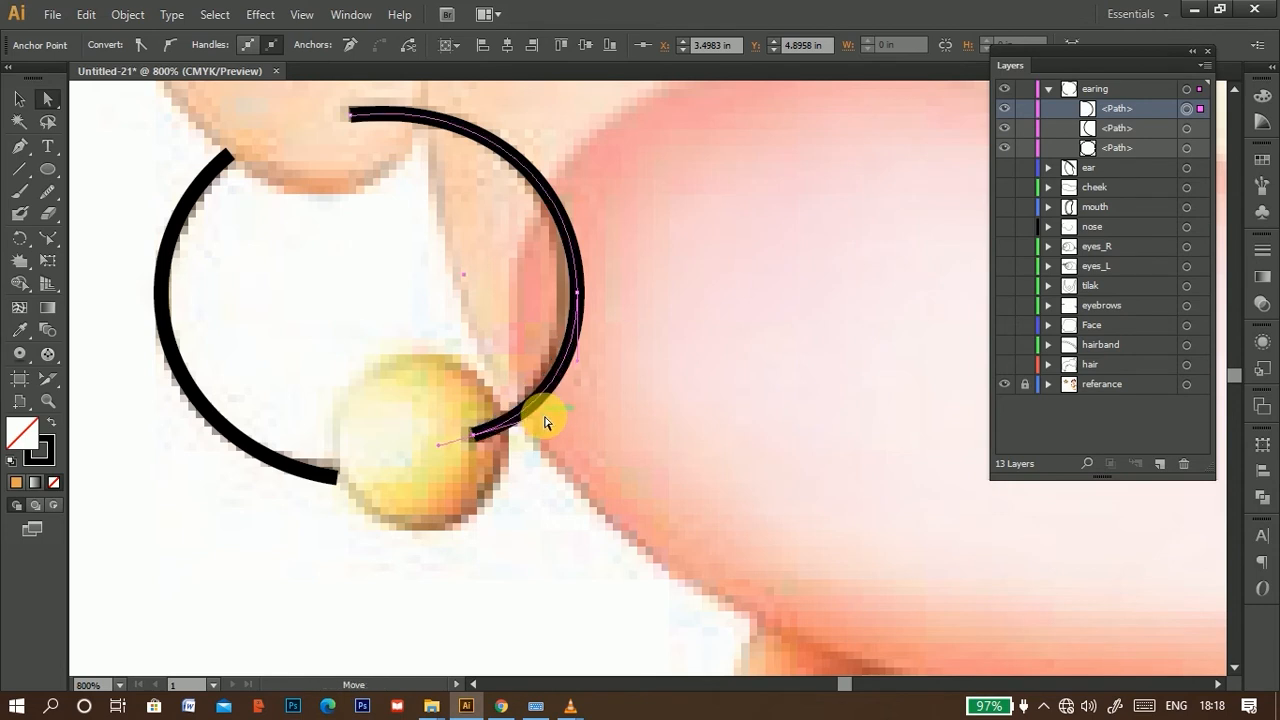
# Step: Raise the lower end of the hoop's left segment to the bead's edge and bend its handle to follow the reference wire
pyautogui.click(326, 477)
pyautogui.moveTo(338, 487); pyautogui.dragTo(340, 465)
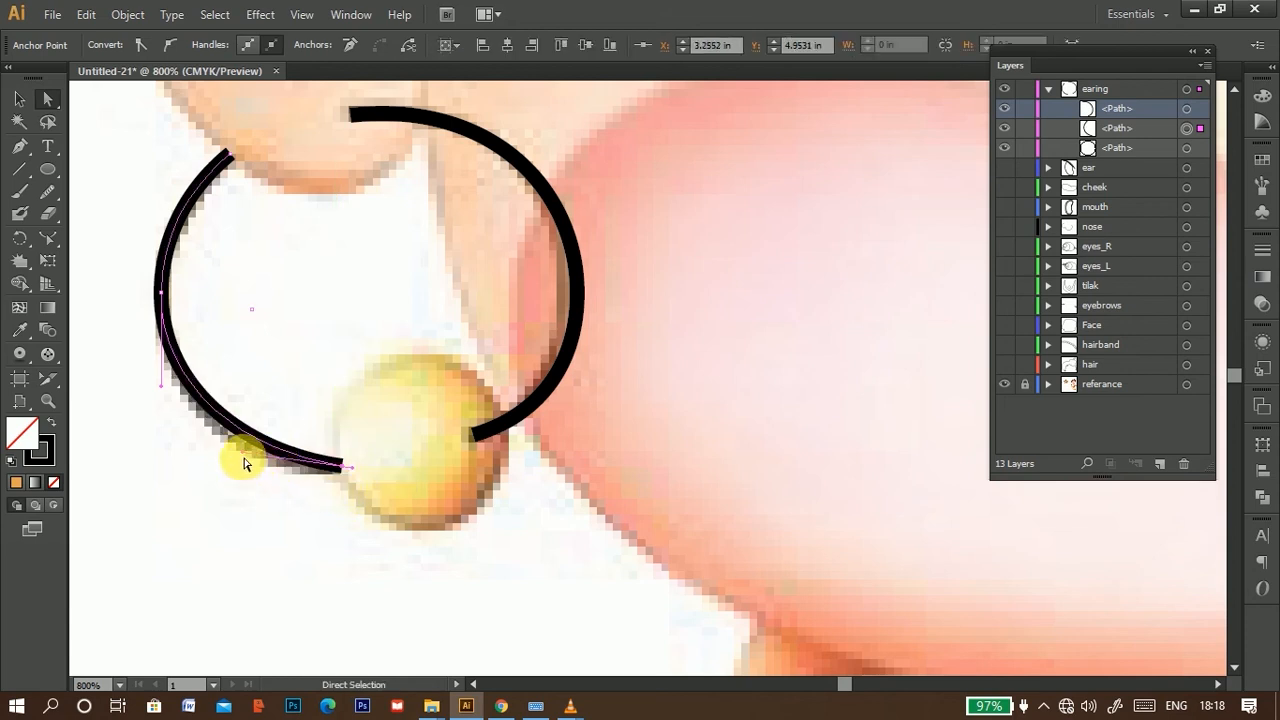
pyautogui.moveTo(246, 452); pyautogui.dragTo(237, 491)
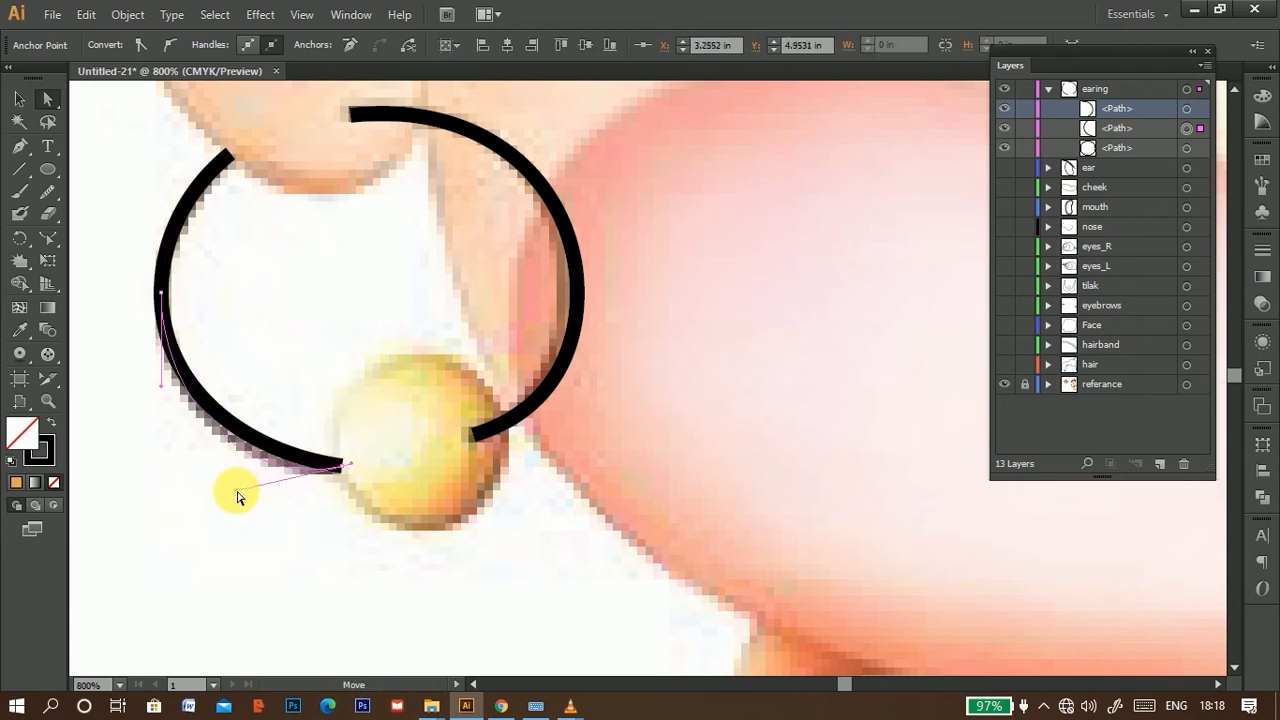
pyautogui.click(163, 296)
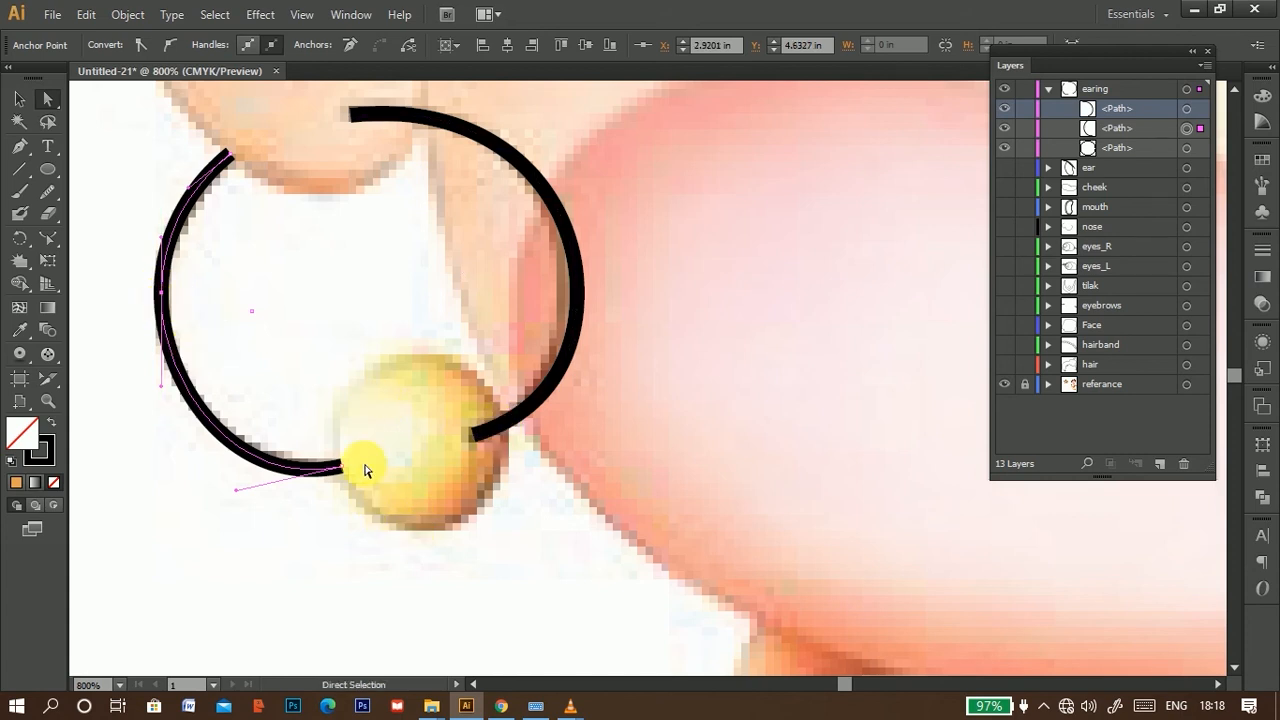
# Step: Fill the bead ellipse with the orange again and deselect it
pyautogui.click(19, 98)
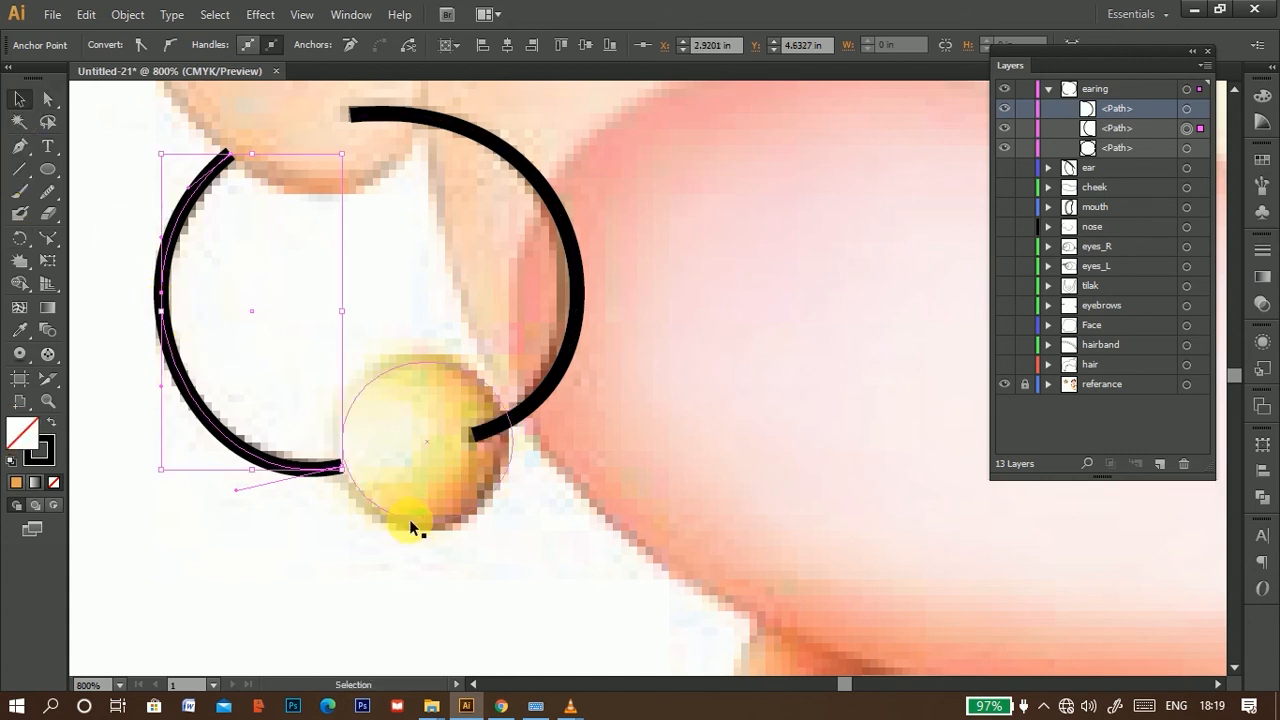
pyautogui.click(430, 490)
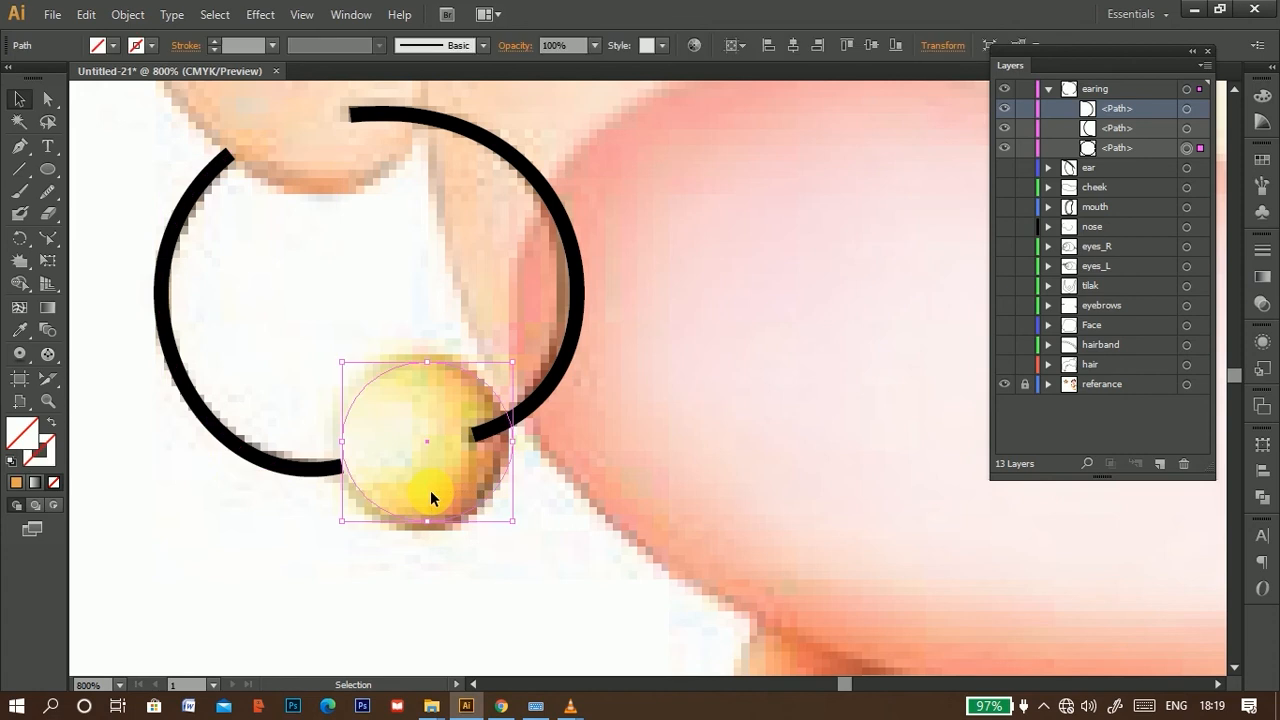
pyautogui.click(17, 483)
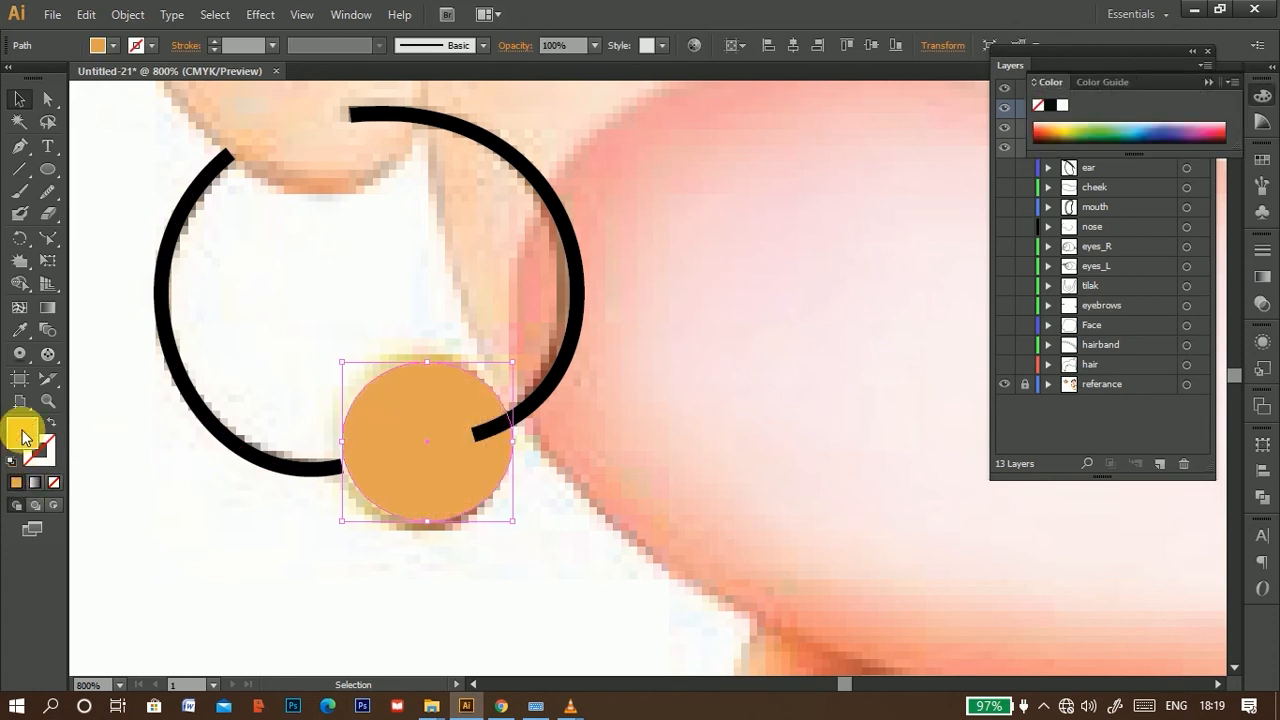
pyautogui.click(430, 587)
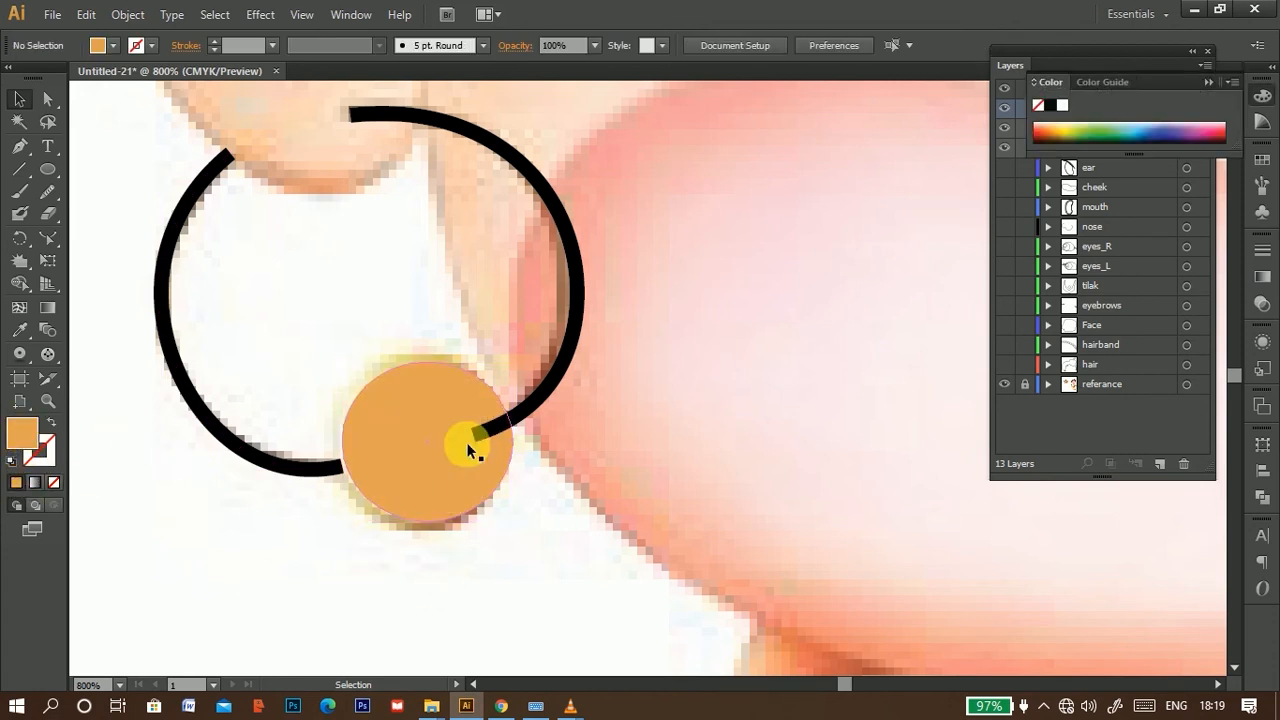
# Step: Extend the end of the hoop's left segment so it meets the orange bead without a gap, and deselect the path
pyautogui.click(329, 465)
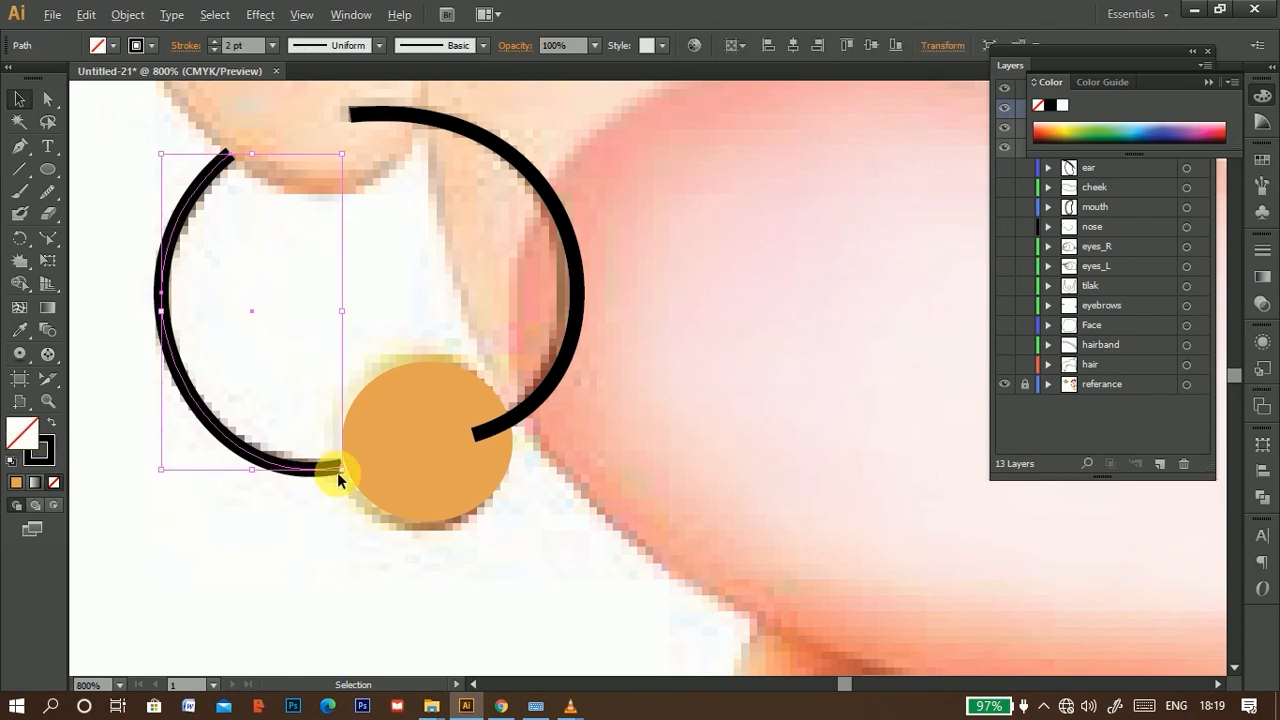
pyautogui.scroll(3, 337, 472)
pyautogui.click(44, 100)
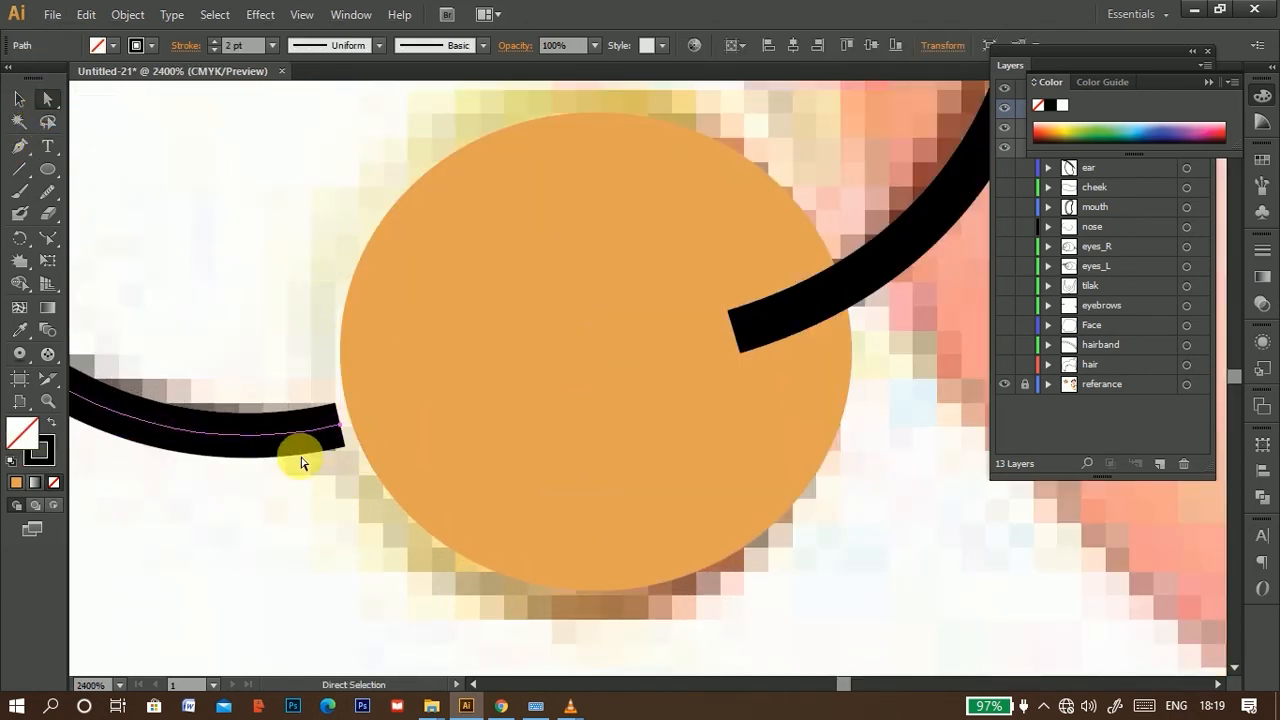
pyautogui.moveTo(341, 428); pyautogui.dragTo(344, 430)
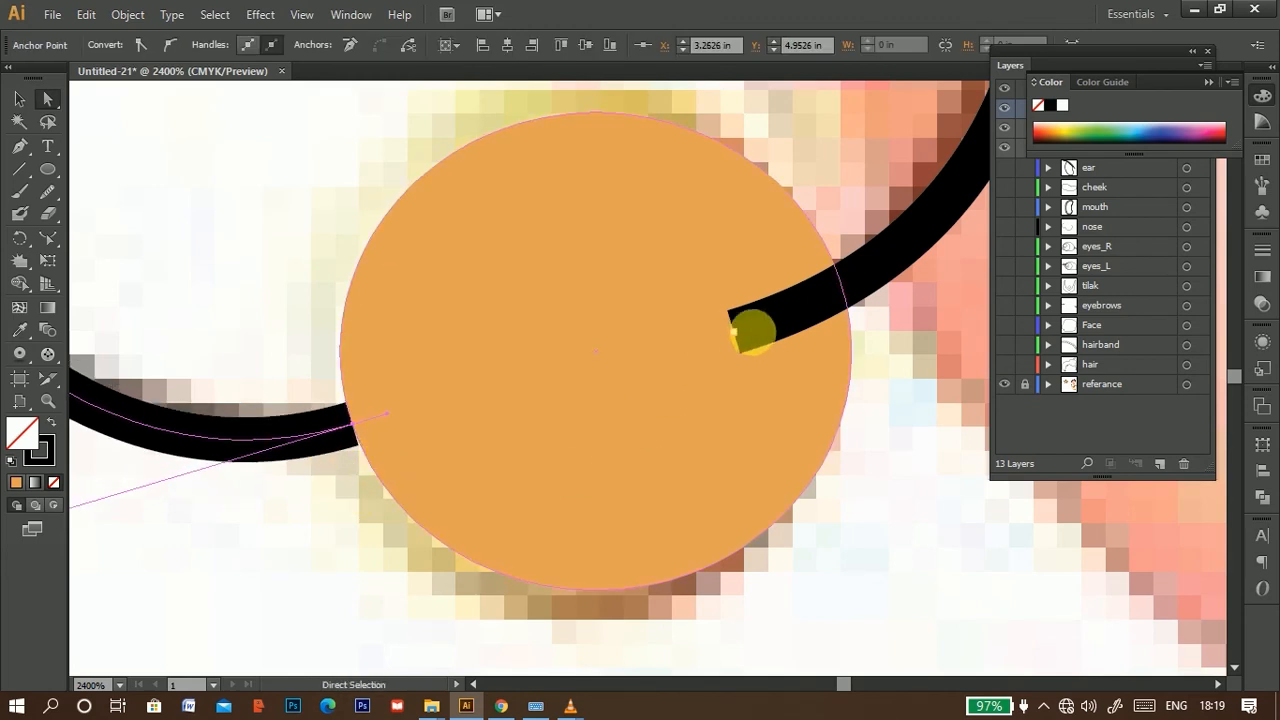
pyautogui.scroll(-3, 651, 412)
pyautogui.scroll(-1, 651, 410)
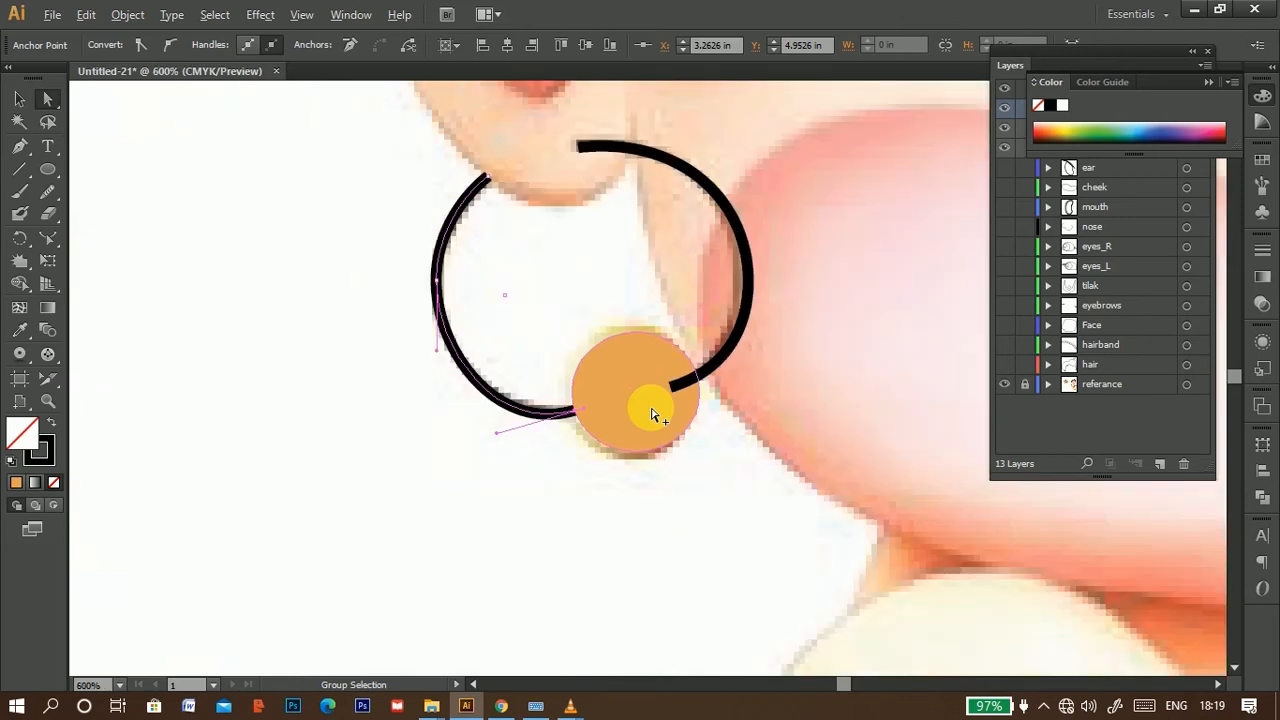
pyautogui.click(19, 98)
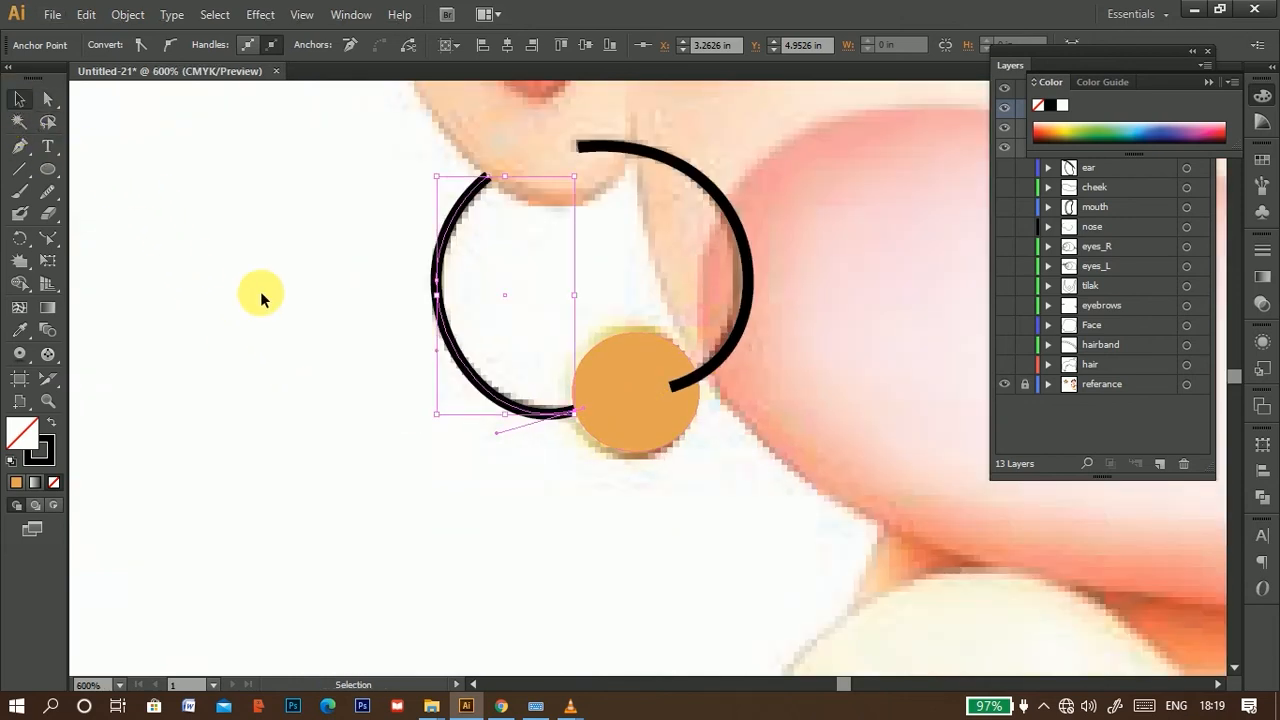
pyautogui.click(686, 491)
# Step: Close the colour settings covering the layer list and collapse the earing layer
pyautogui.scroll(-2, 694, 486)
pyautogui.moveTo(675, 412); pyautogui.dragTo(446, 412)
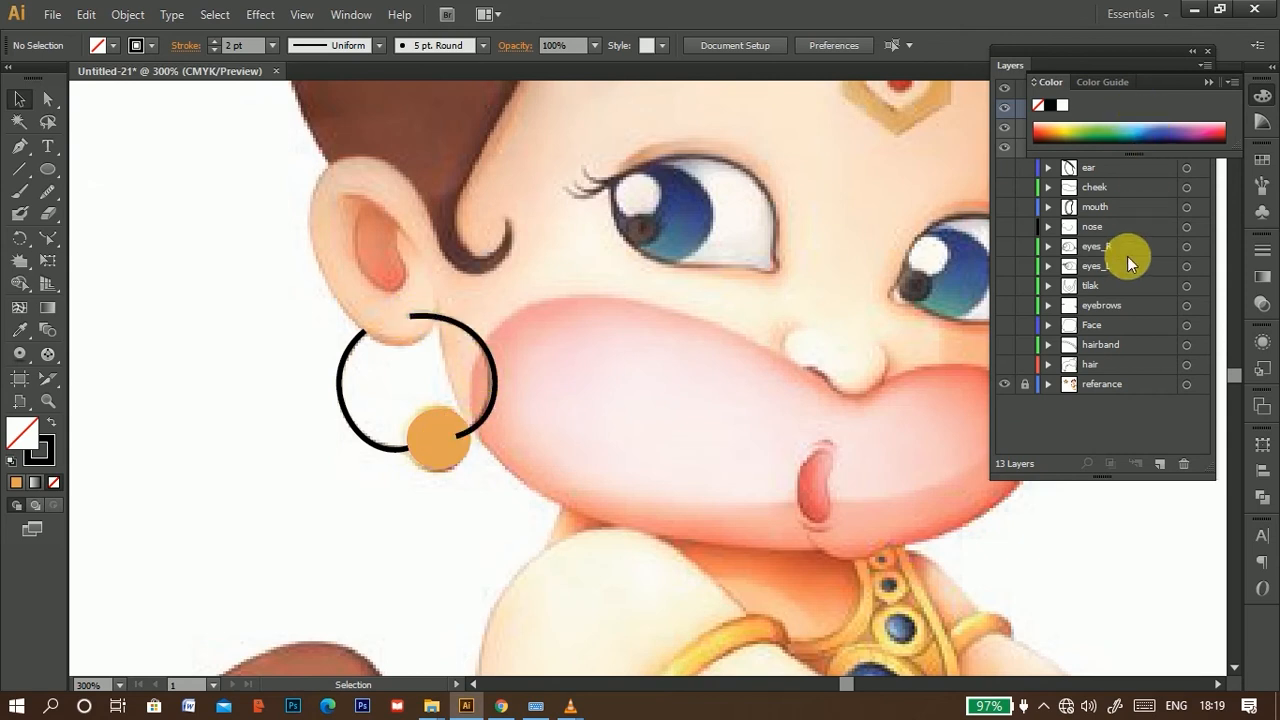
pyautogui.click(1205, 87)
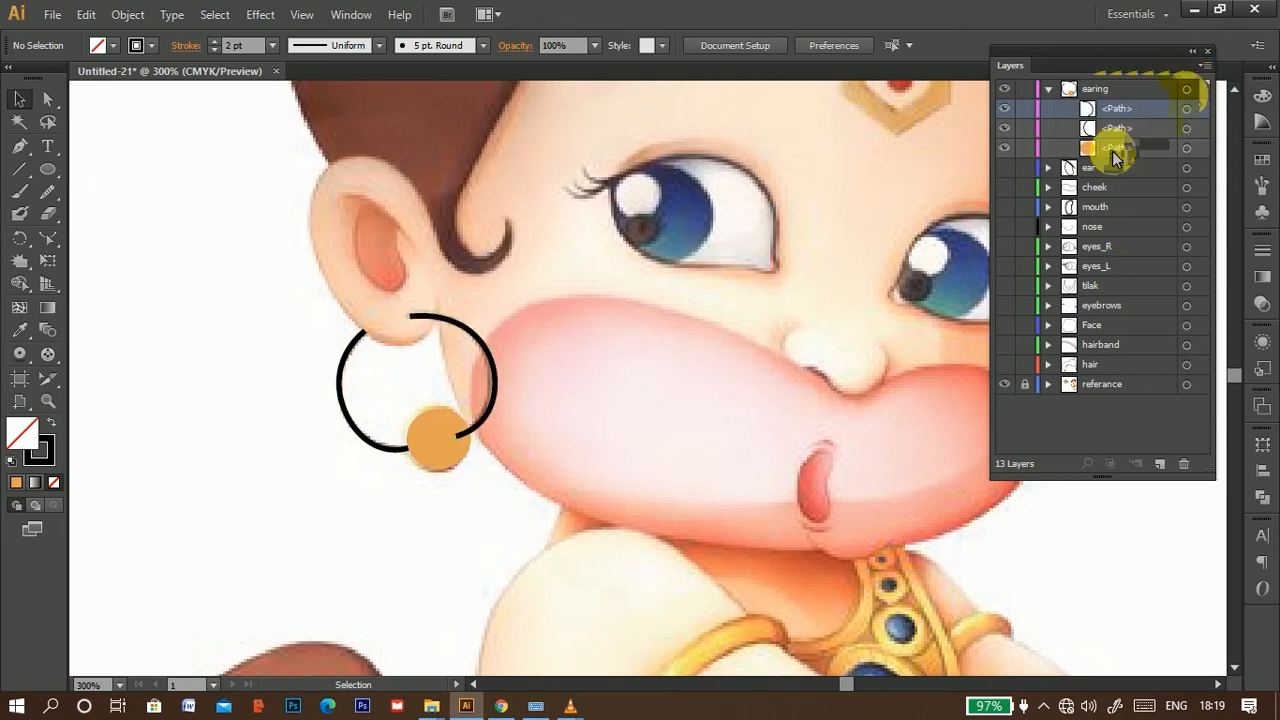
pyautogui.click(1047, 90)
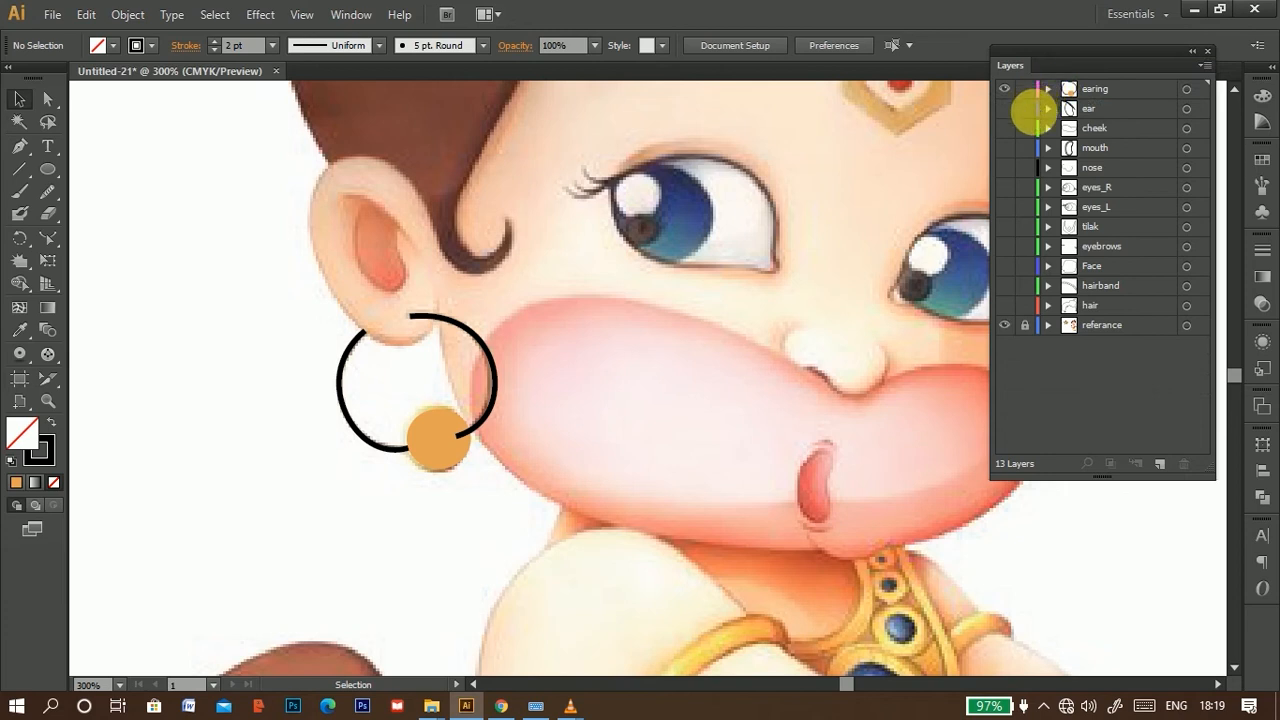
# Step: Hide the referance layer and show all traced layers from ear to hair to examine the line art
pyautogui.scroll(-2, 632, 373)
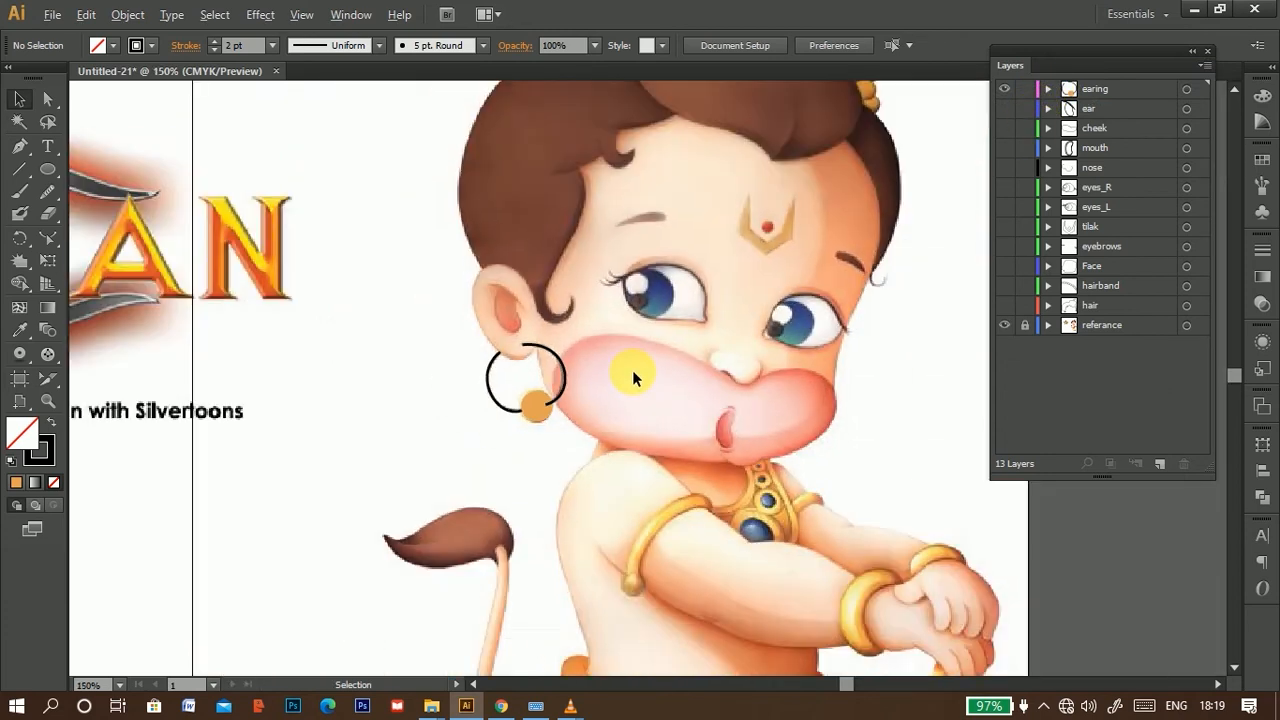
pyautogui.moveTo(755, 313); pyautogui.dragTo(592, 418)
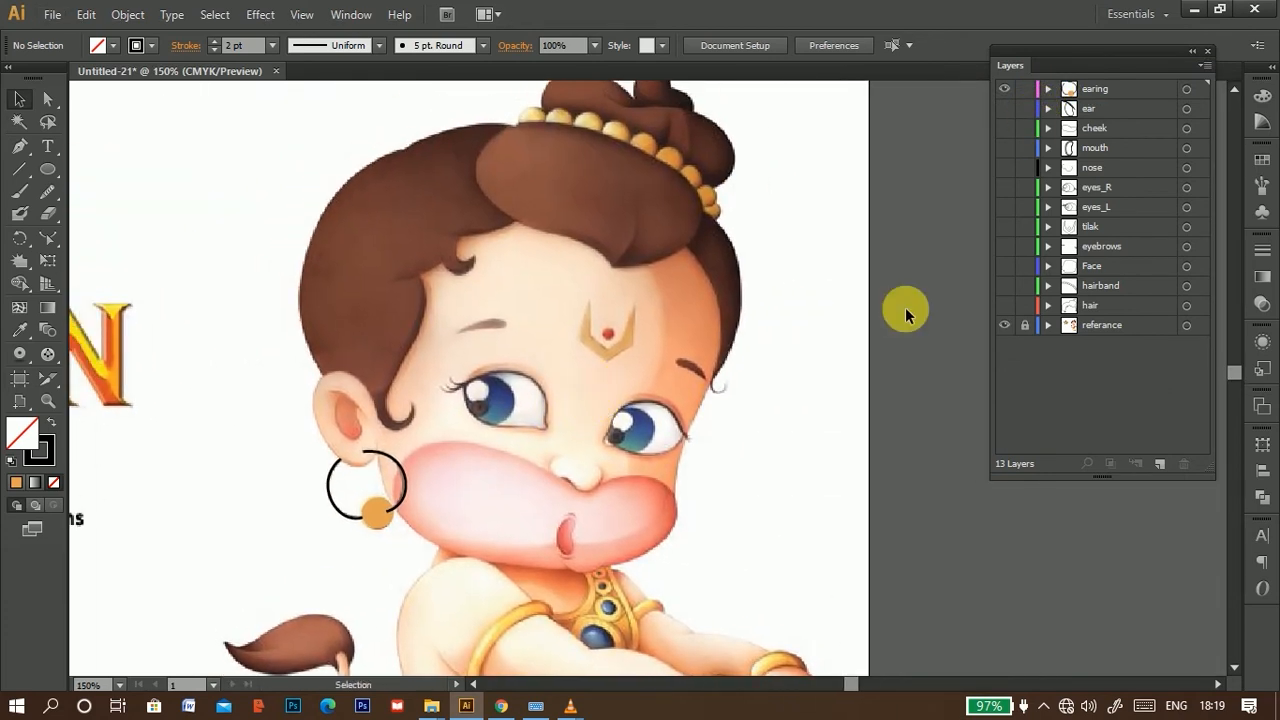
pyautogui.click(1004, 325)
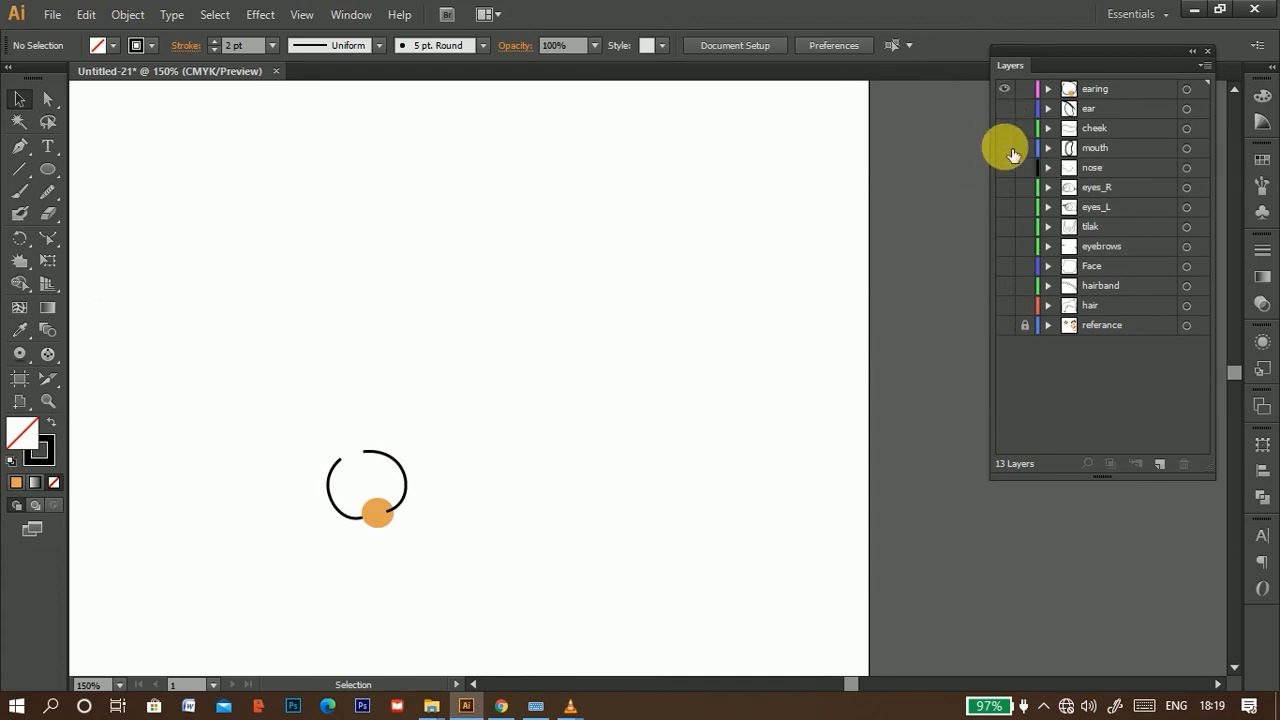
pyautogui.moveTo(1004, 100); pyautogui.dragTo(1004, 305)
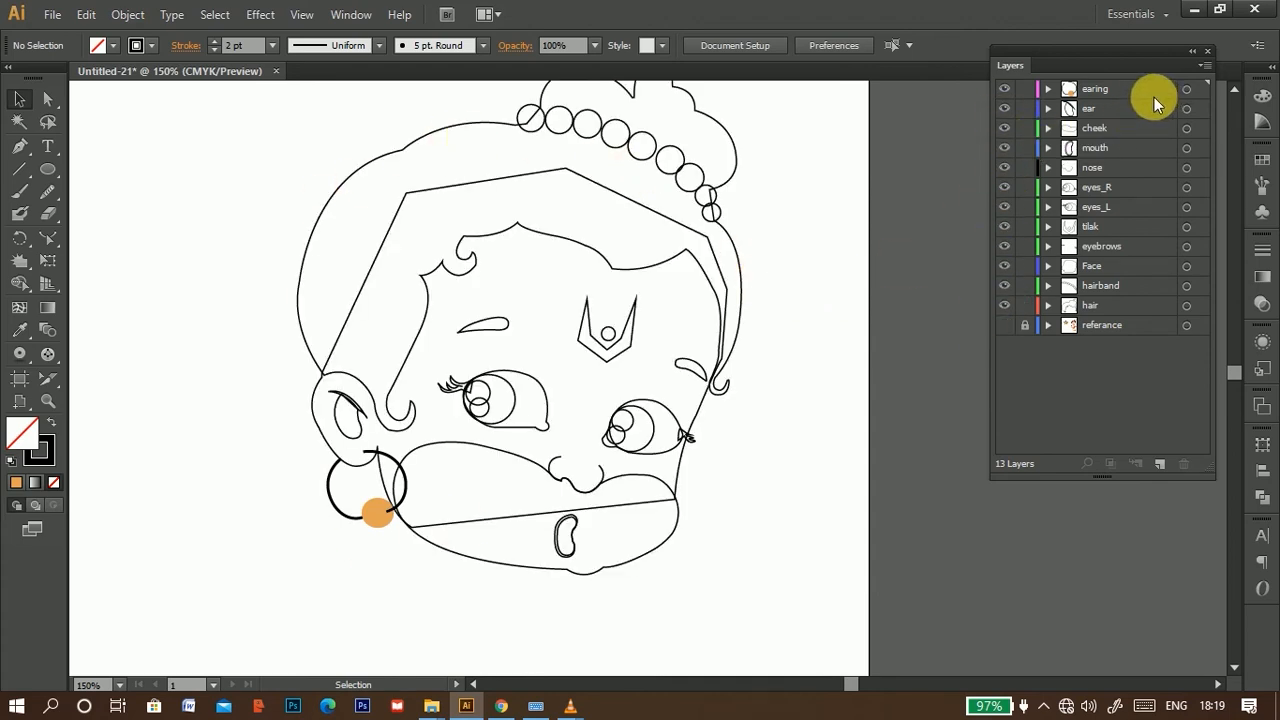
# Step: Show the referance layer again and hide all traced layers from hair up to earing
pyautogui.click(1004, 325)
pyautogui.moveTo(1004, 305); pyautogui.dragTo(994, 80)
# Step: Create a new layer above the earing layer and name it body
pyautogui.scroll(-5, 610, 420)
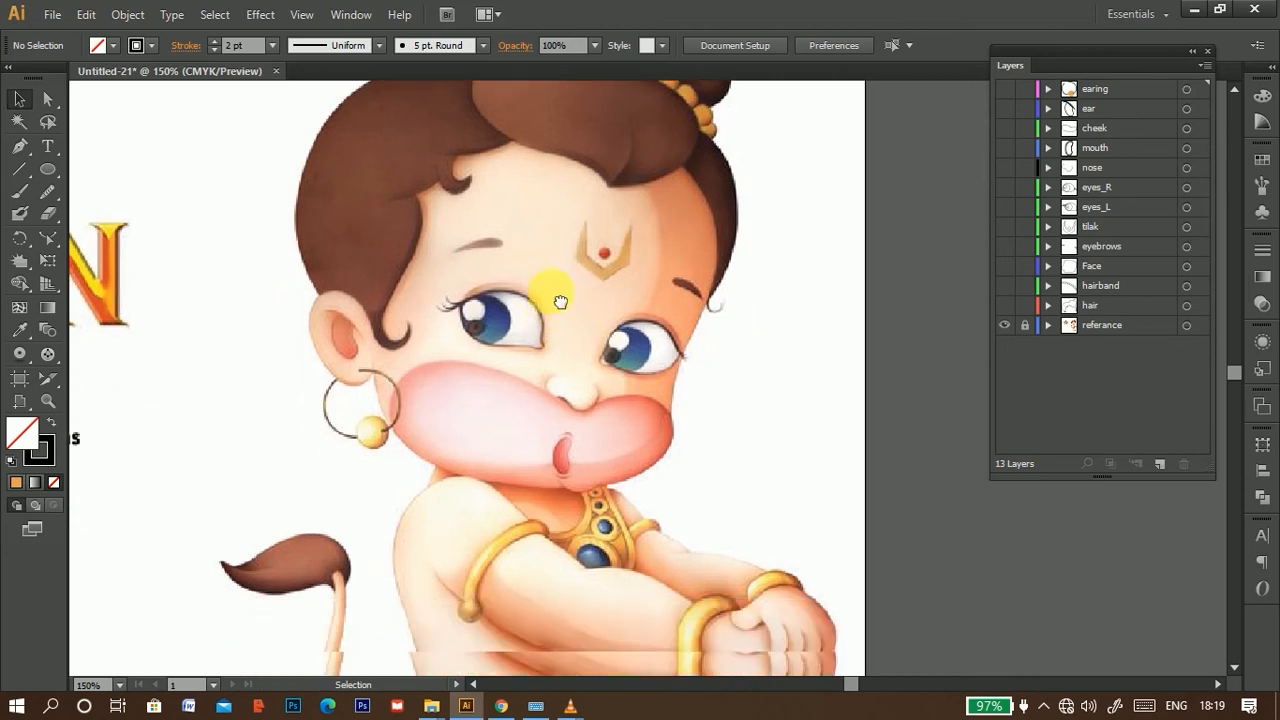
pyautogui.scroll(-1, 632, 390)
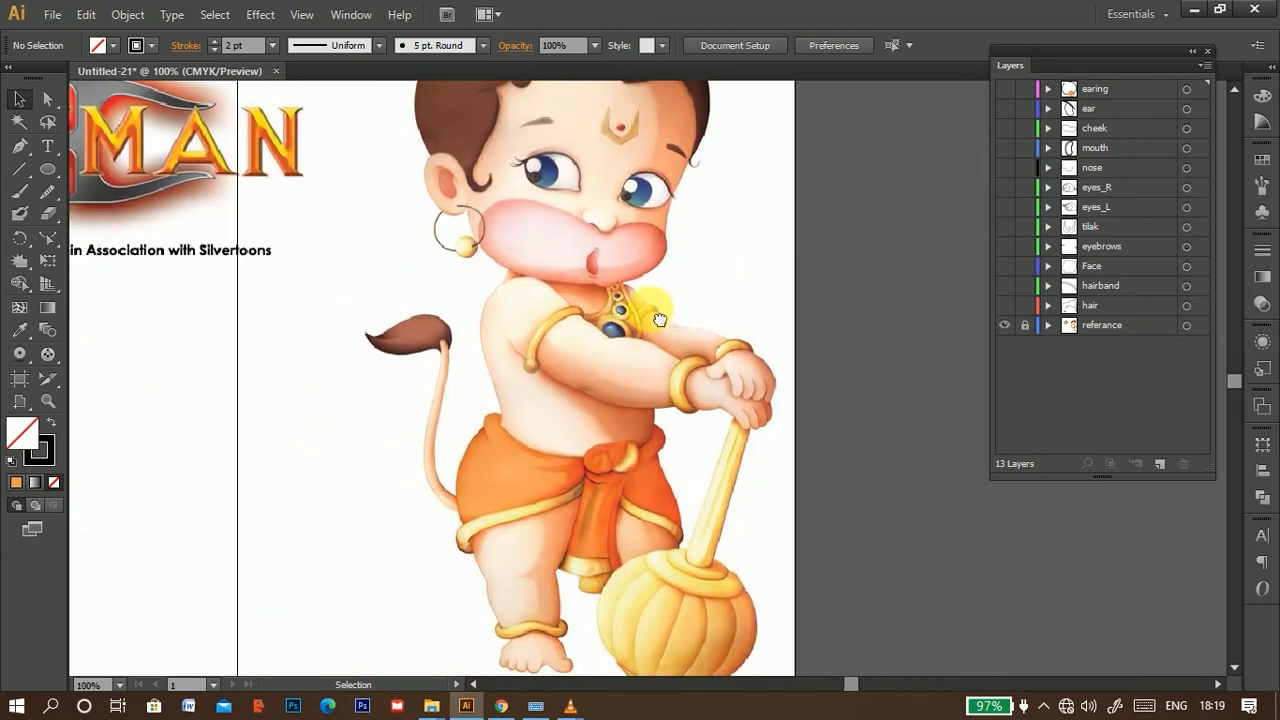
pyautogui.click(1118, 89)
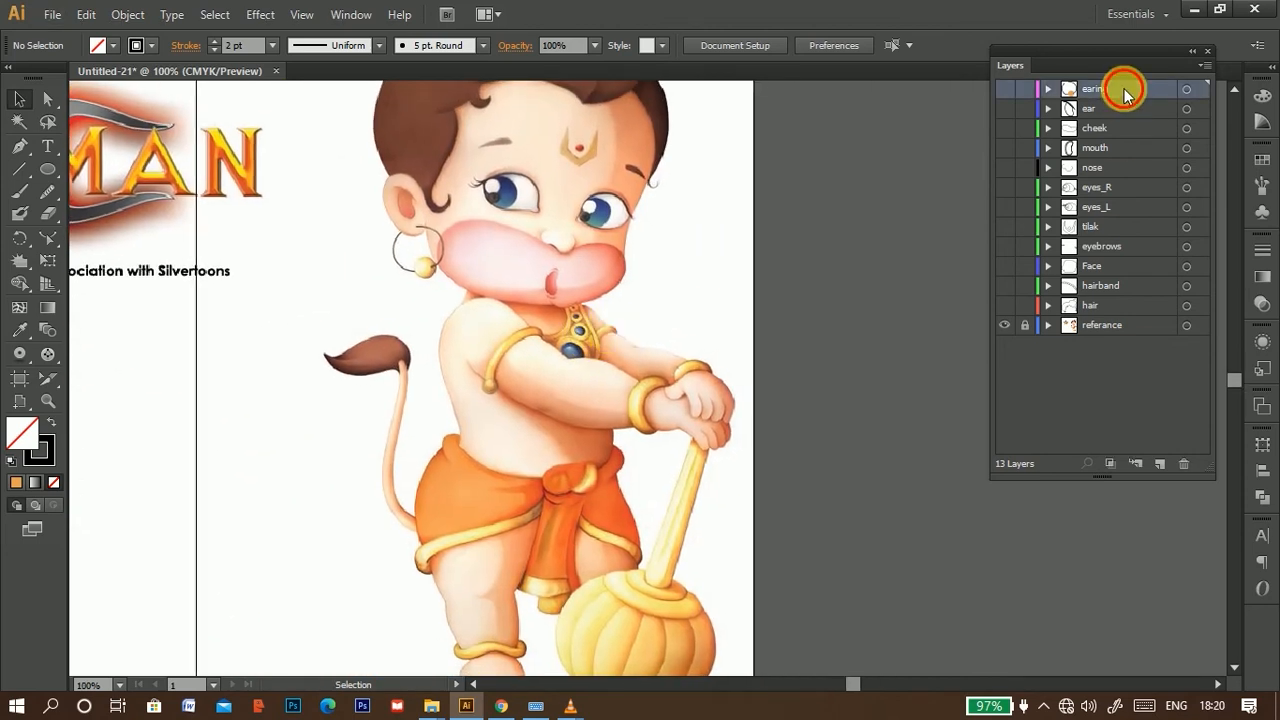
pyautogui.click(1158, 466)
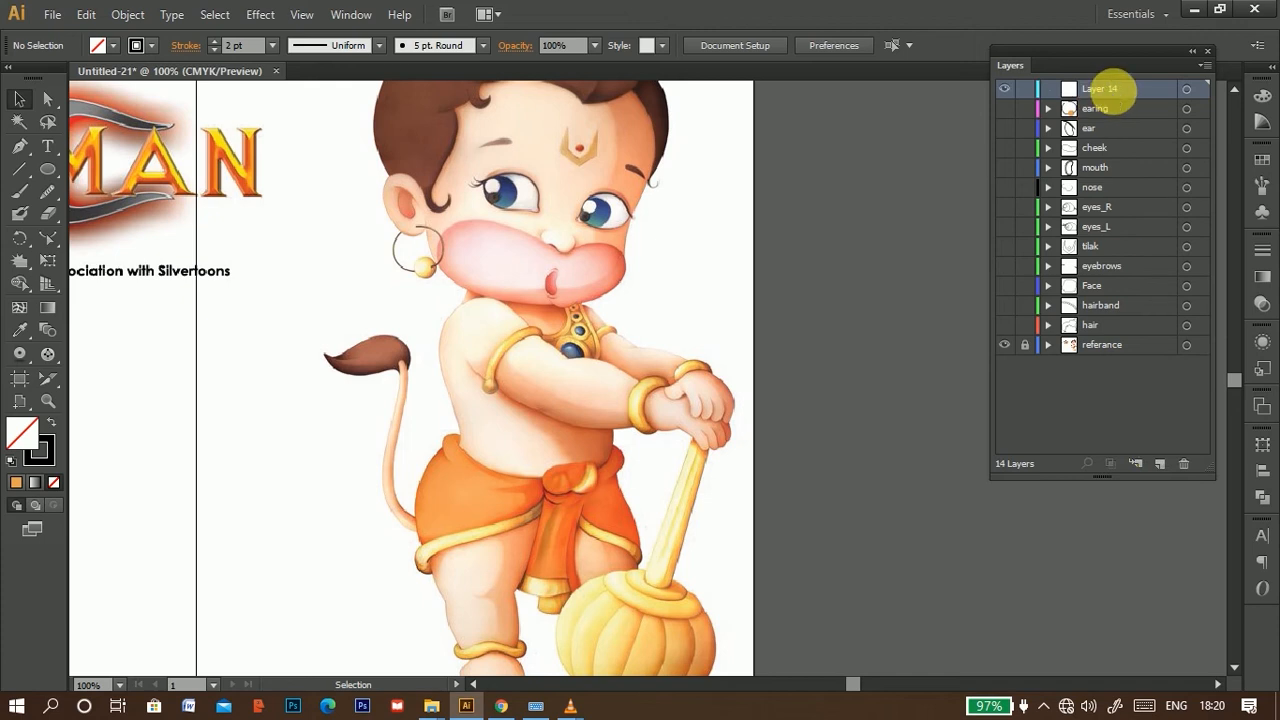
pyautogui.doubleClick(1113, 91)
pyautogui.write('body')
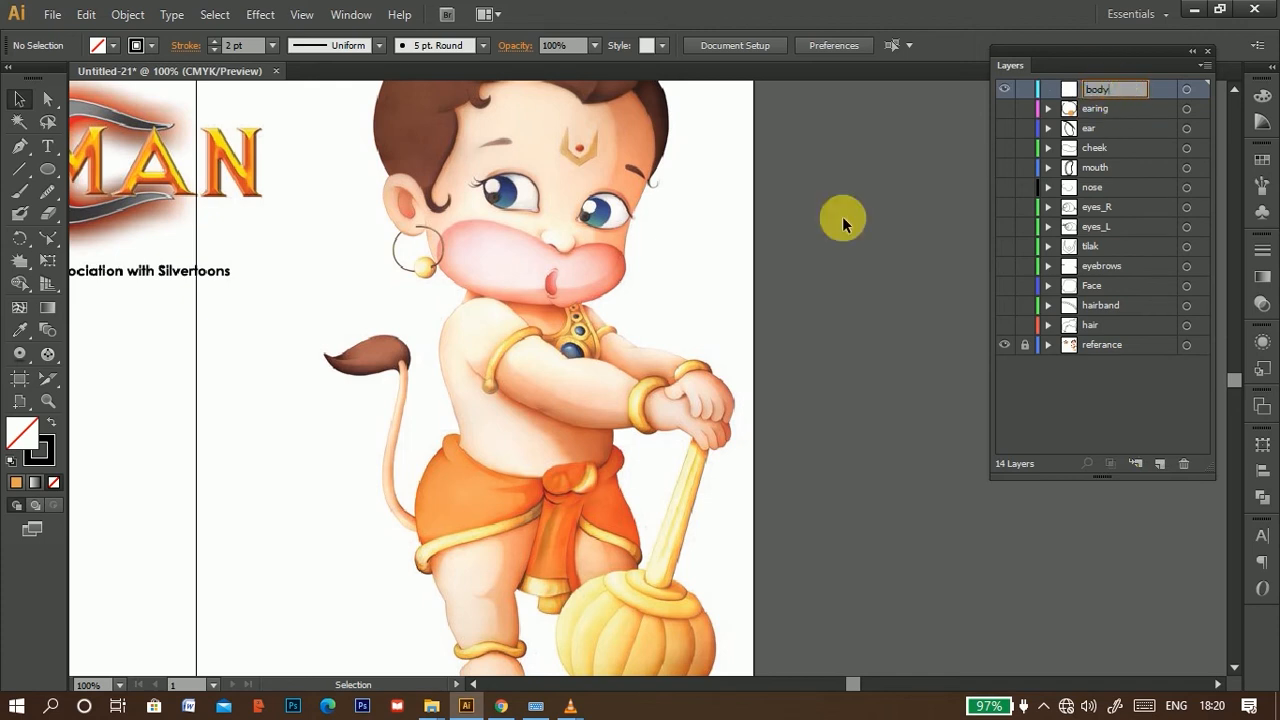
# Step: Trace the back edge of the torso with the Pen tool, from the cheek past the shoulder to the waistcloth
pyautogui.click(16, 146)
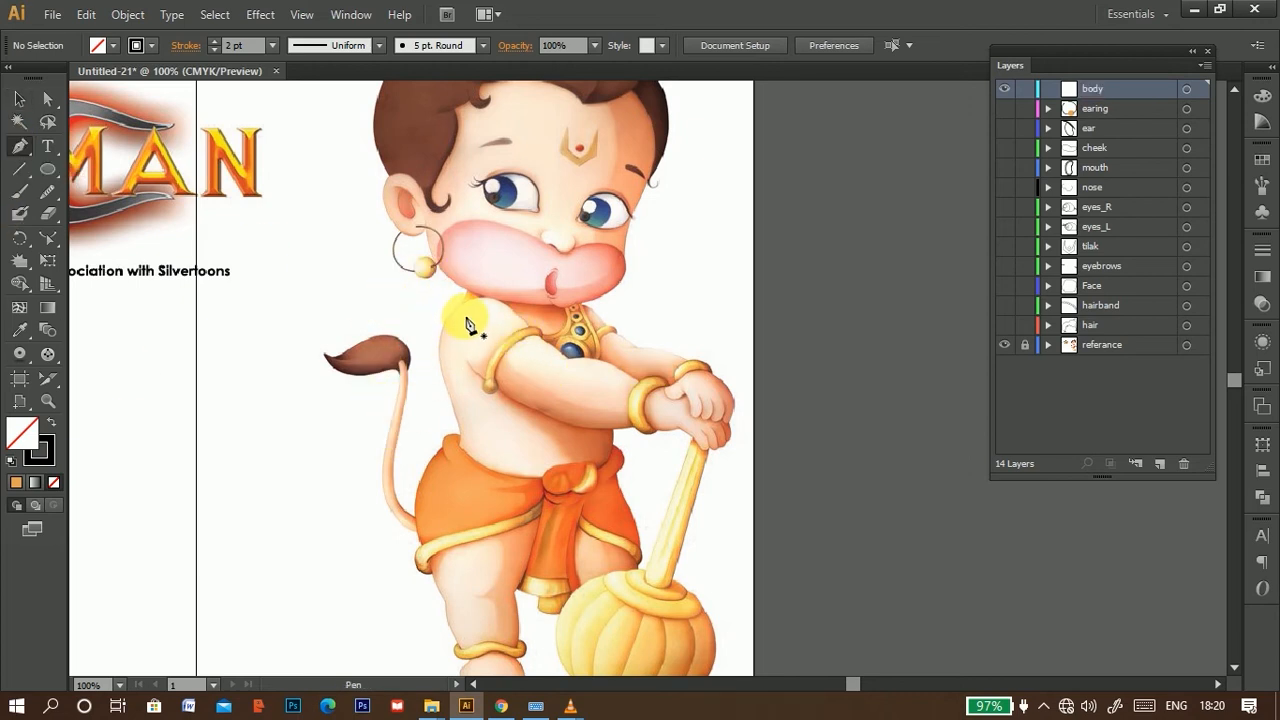
pyautogui.click(474, 262)
pyautogui.moveTo(463, 307); pyautogui.dragTo(465, 314)
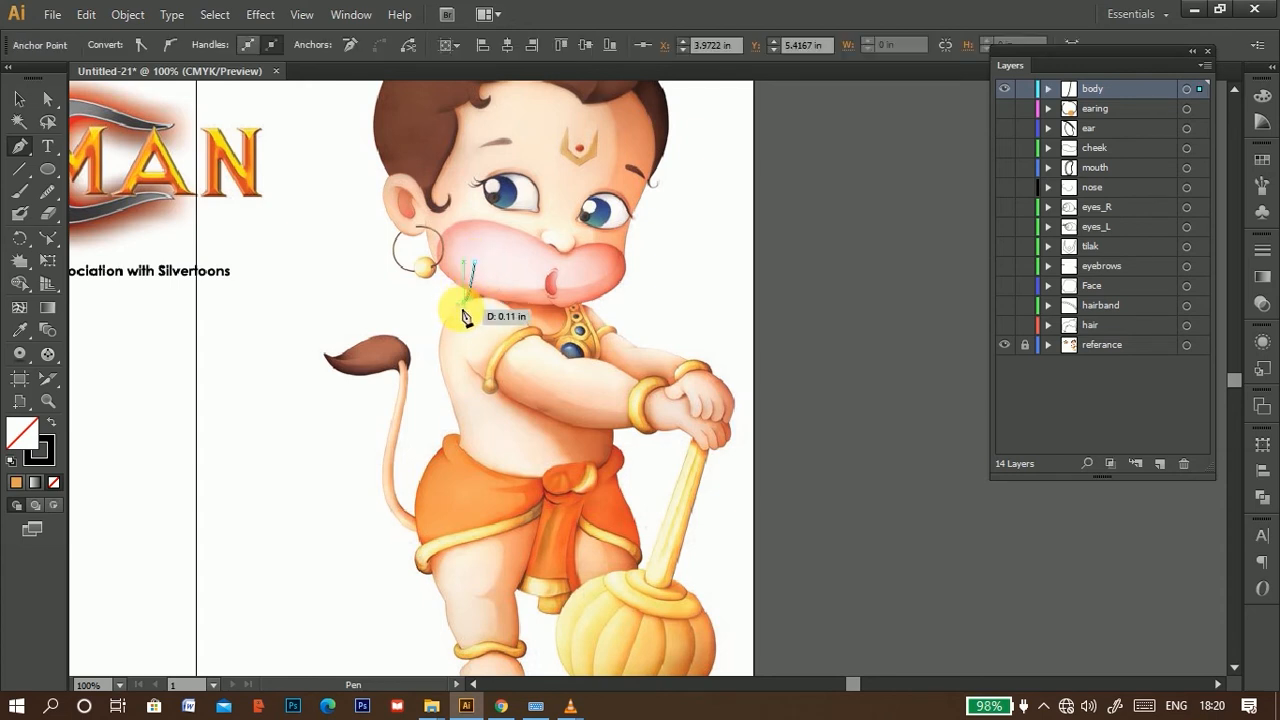
pyautogui.click(463, 306)
pyautogui.moveTo(447, 390); pyautogui.dragTo(419, 423)
pyautogui.scroll(4, 474, 446)
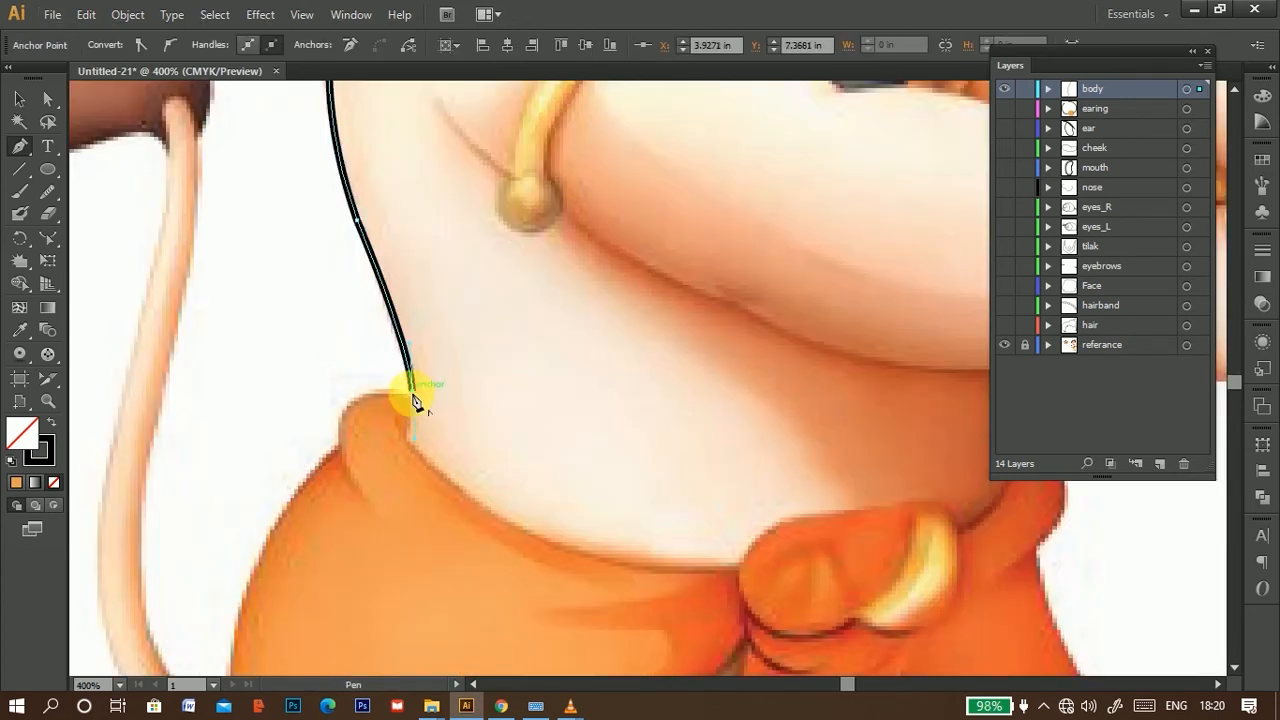
pyautogui.click(412, 390)
# Step: Continue the body path roughly beneath the waistcloth and knot, then curve it up to the hip below the forearm
pyautogui.moveTo(378, 478); pyautogui.dragTo(350, 486)
pyautogui.click(475, 568)
pyautogui.moveTo(632, 602); pyautogui.dragTo(651, 602)
pyautogui.moveTo(983, 597); pyautogui.dragTo(636, 430)
pyautogui.hotkey('ctrl', 'z')
pyautogui.click(329, 537)
pyautogui.click(602, 439)
pyautogui.moveTo(677, 271); pyautogui.dragTo(642, 214)
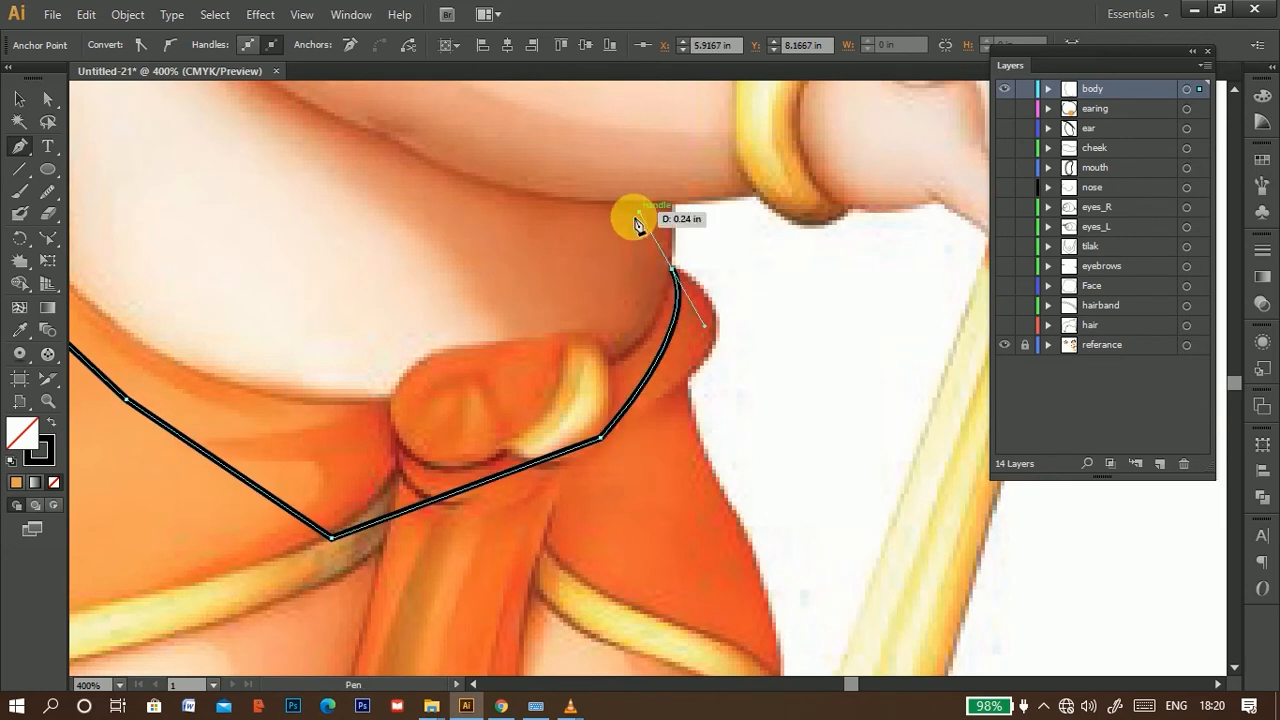
# Step: Extend the body outline up the belly's front edge and across the chest to the nose, then close it across the cheek
pyautogui.moveTo(720, 356); pyautogui.dragTo(525, 624)
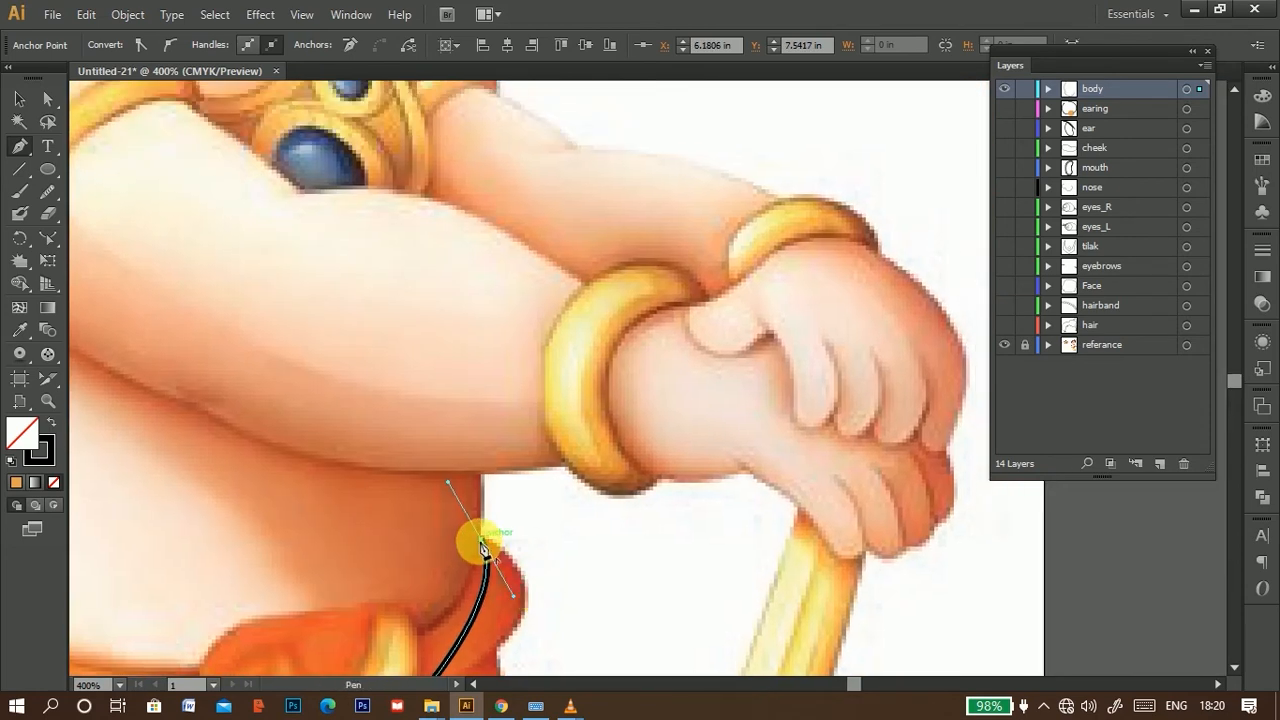
pyautogui.click(481, 545)
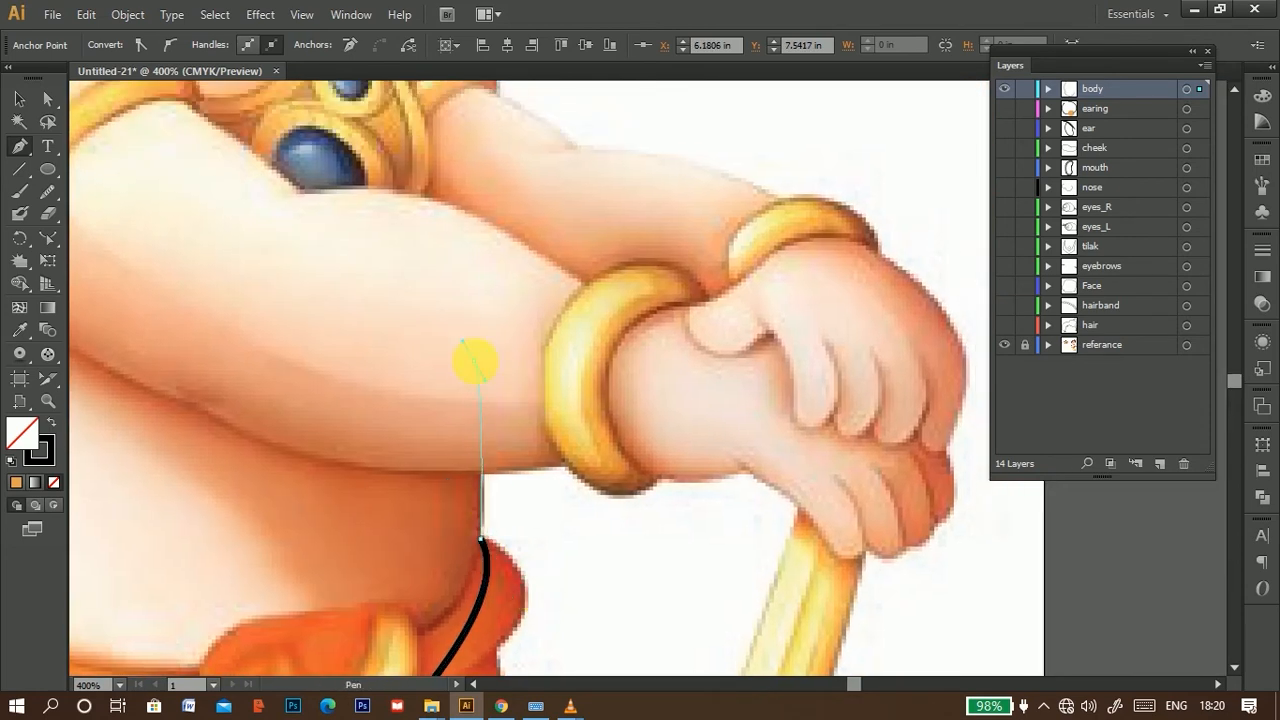
pyautogui.click(478, 368)
pyautogui.moveTo(543, 300); pyautogui.dragTo(598, 598)
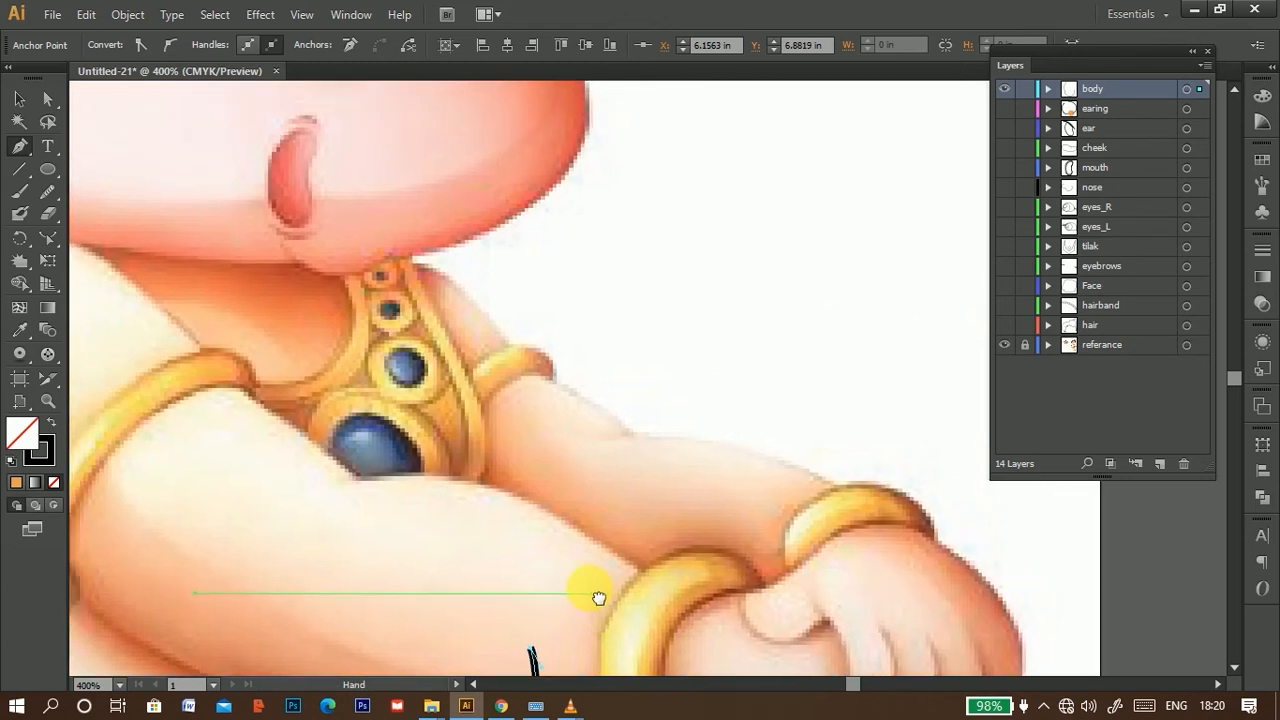
pyautogui.scroll(-3, 471, 526)
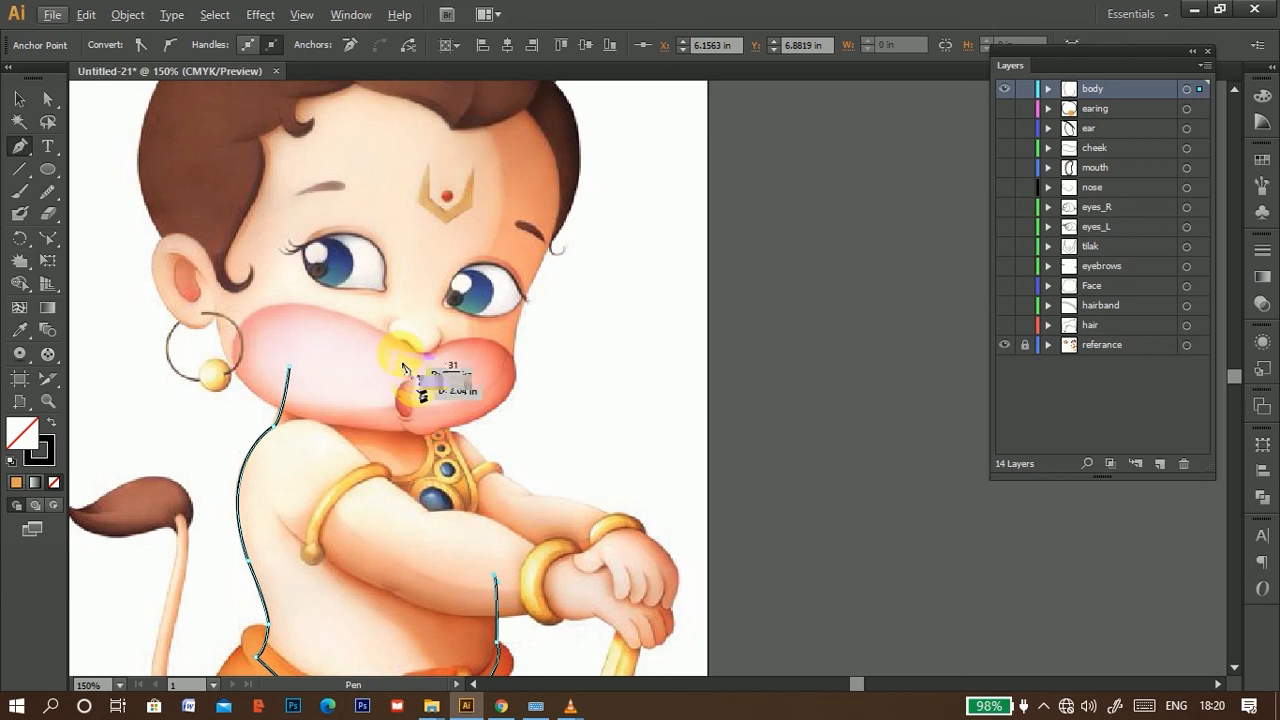
pyautogui.moveTo(411, 374); pyautogui.dragTo(395, 345)
pyautogui.moveTo(344, 306); pyautogui.dragTo(344, 306)
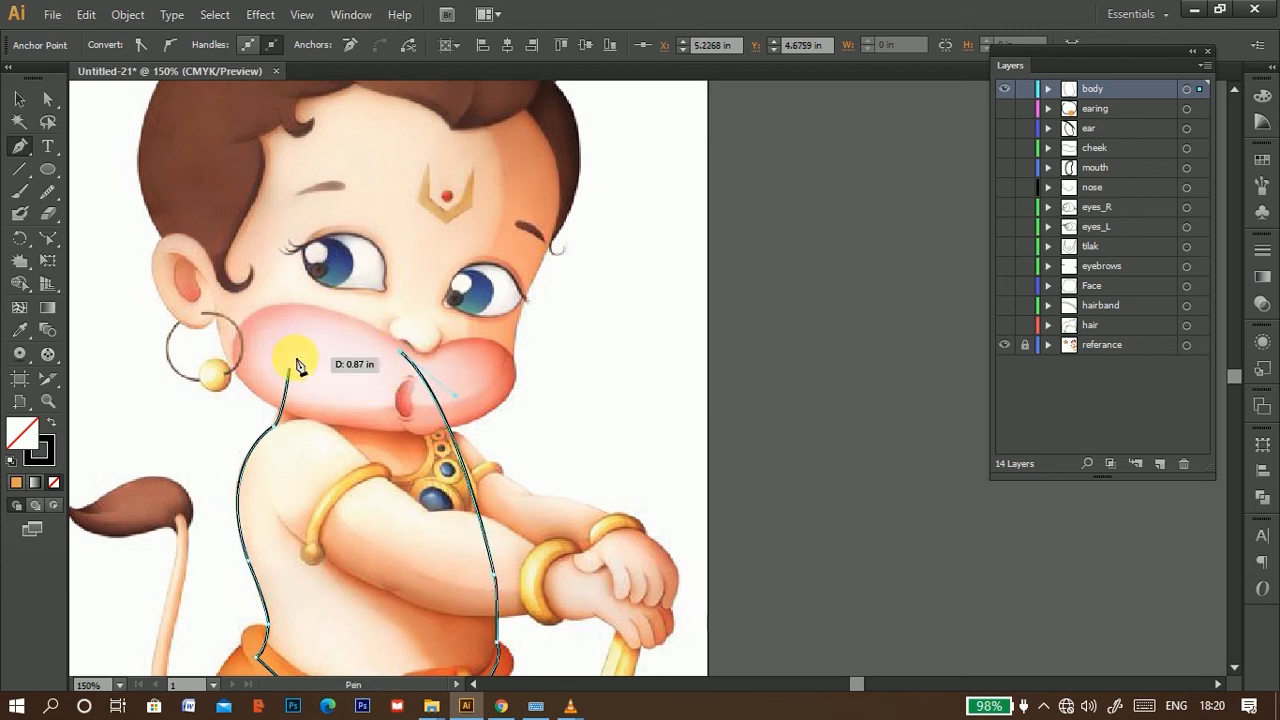
pyautogui.moveTo(297, 366); pyautogui.dragTo(291, 378)
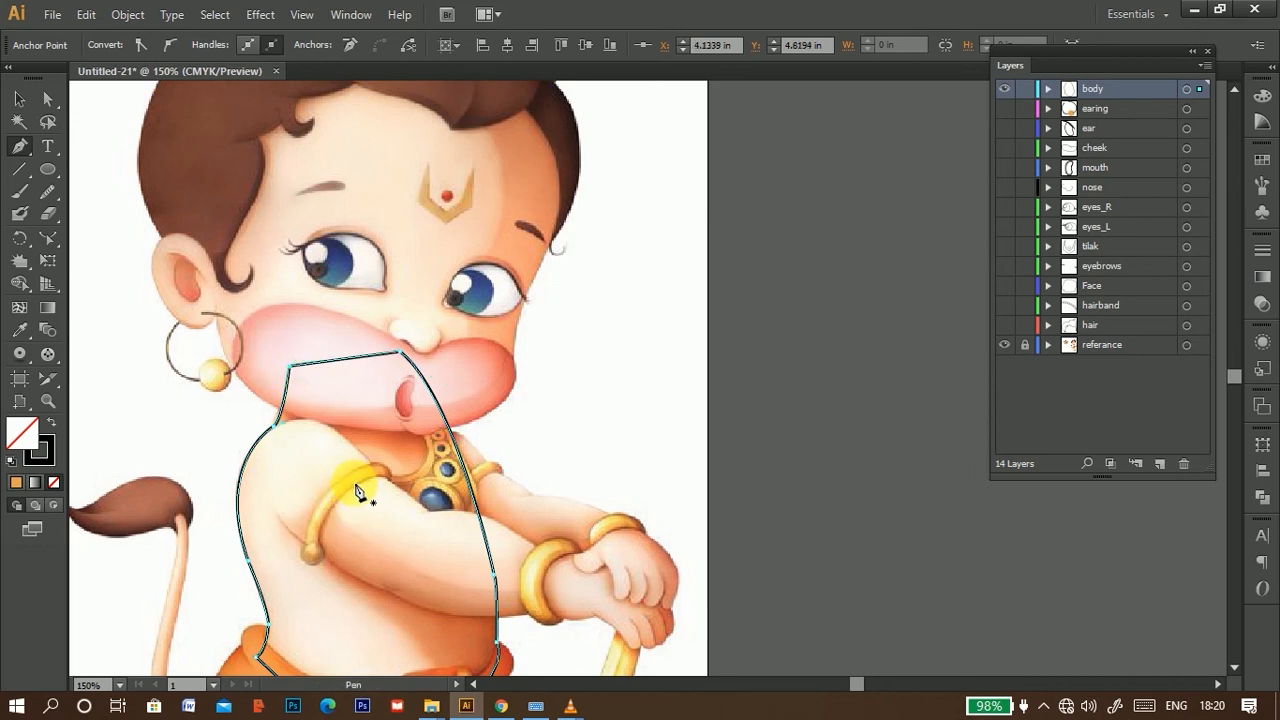
# Step: Create a new layer above body, name it hand_L, and hide the body layer
pyautogui.moveTo(390, 516); pyautogui.dragTo(420, 450)
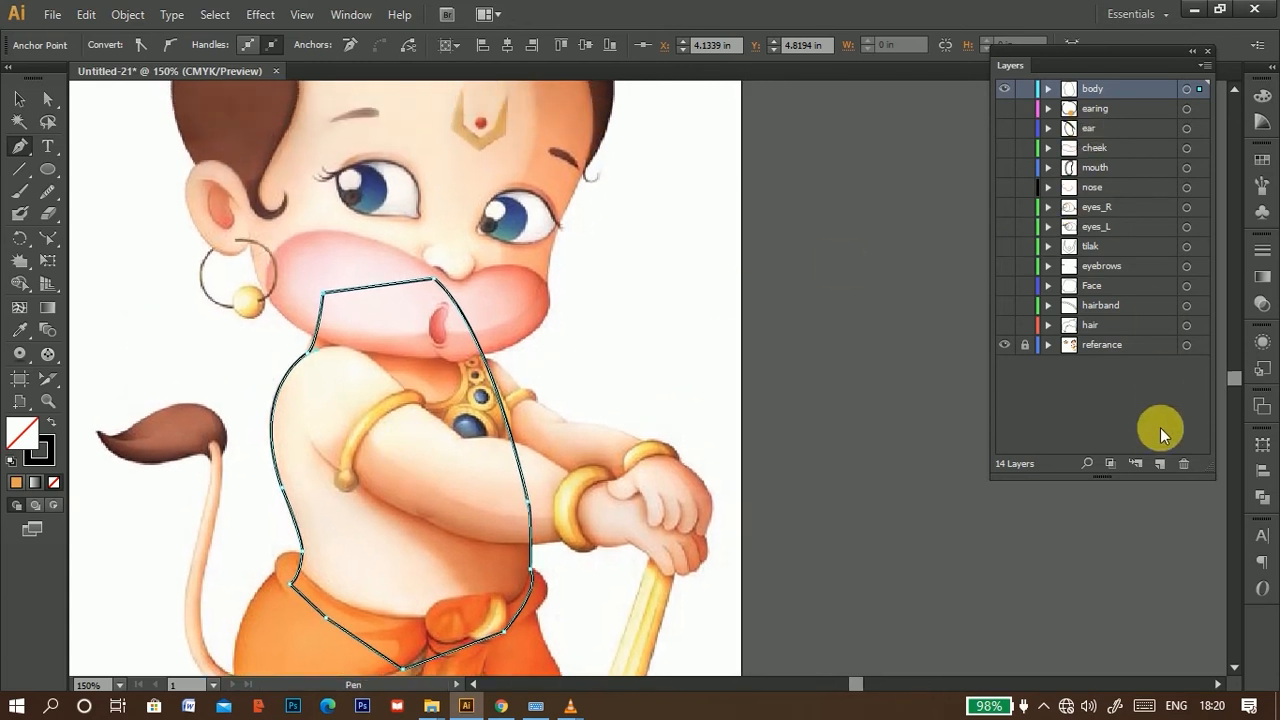
pyautogui.click(1160, 463)
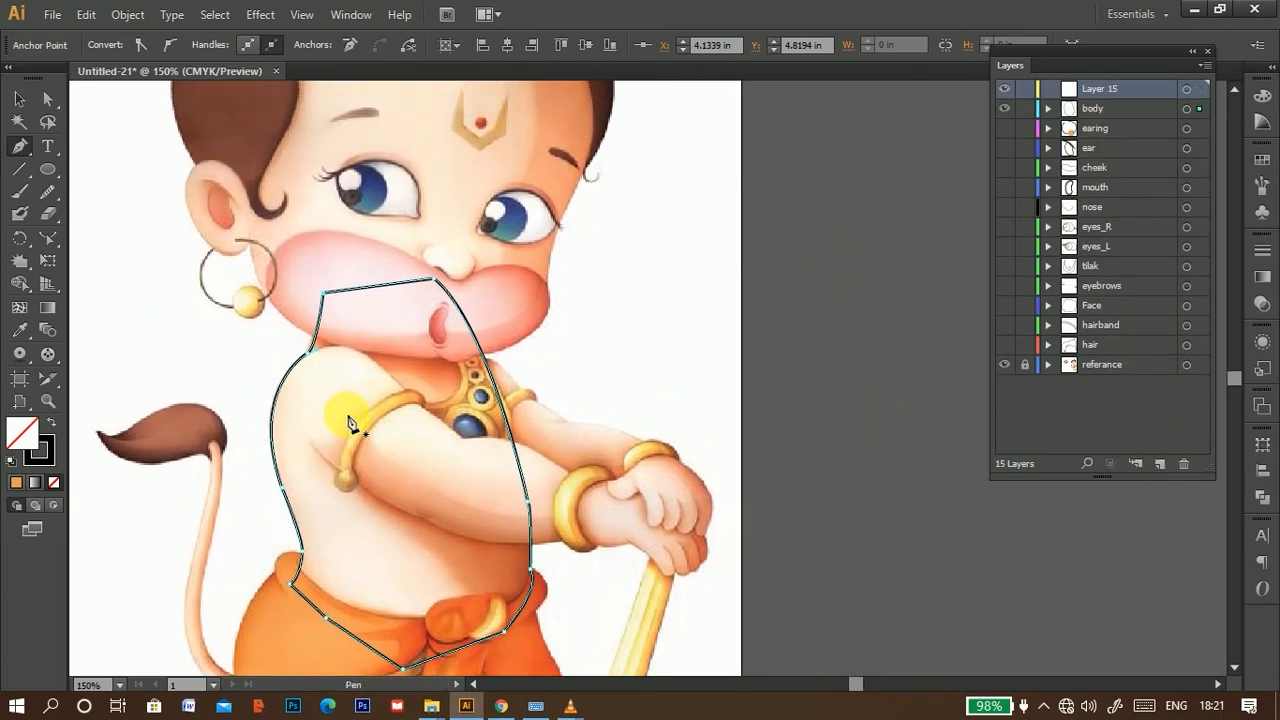
pyautogui.doubleClick(1105, 89)
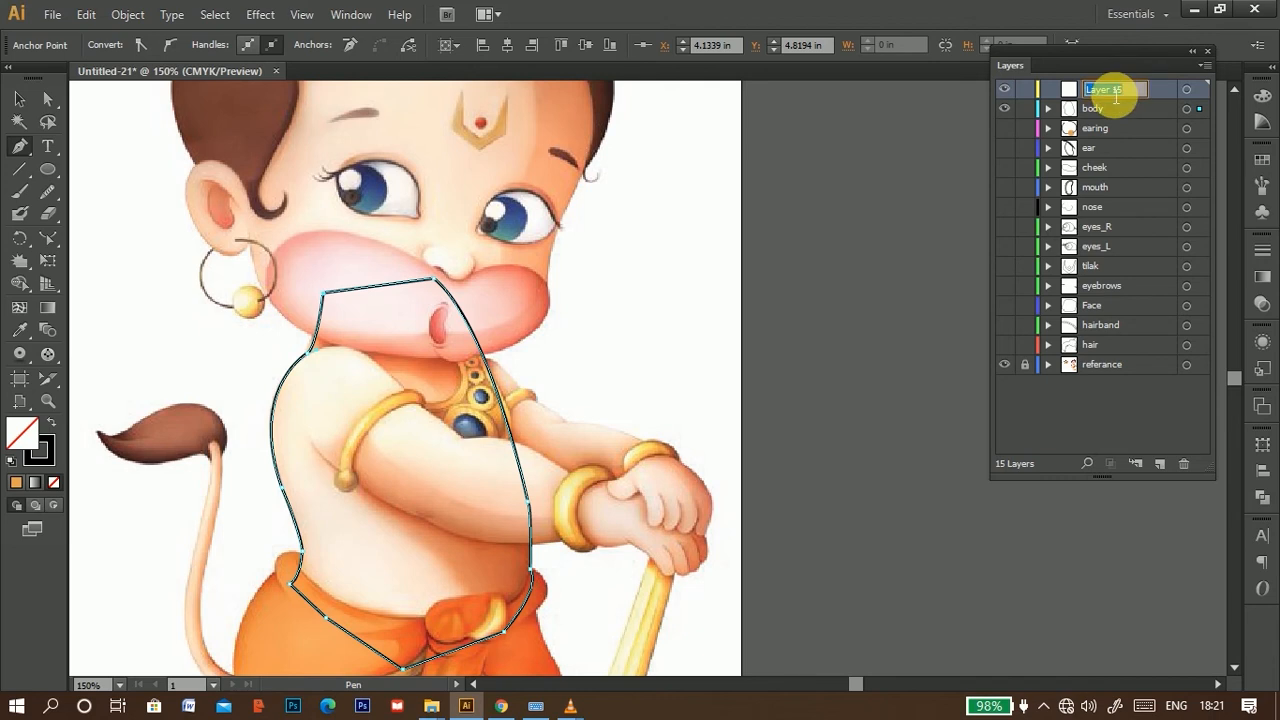
pyautogui.write('hand_L')
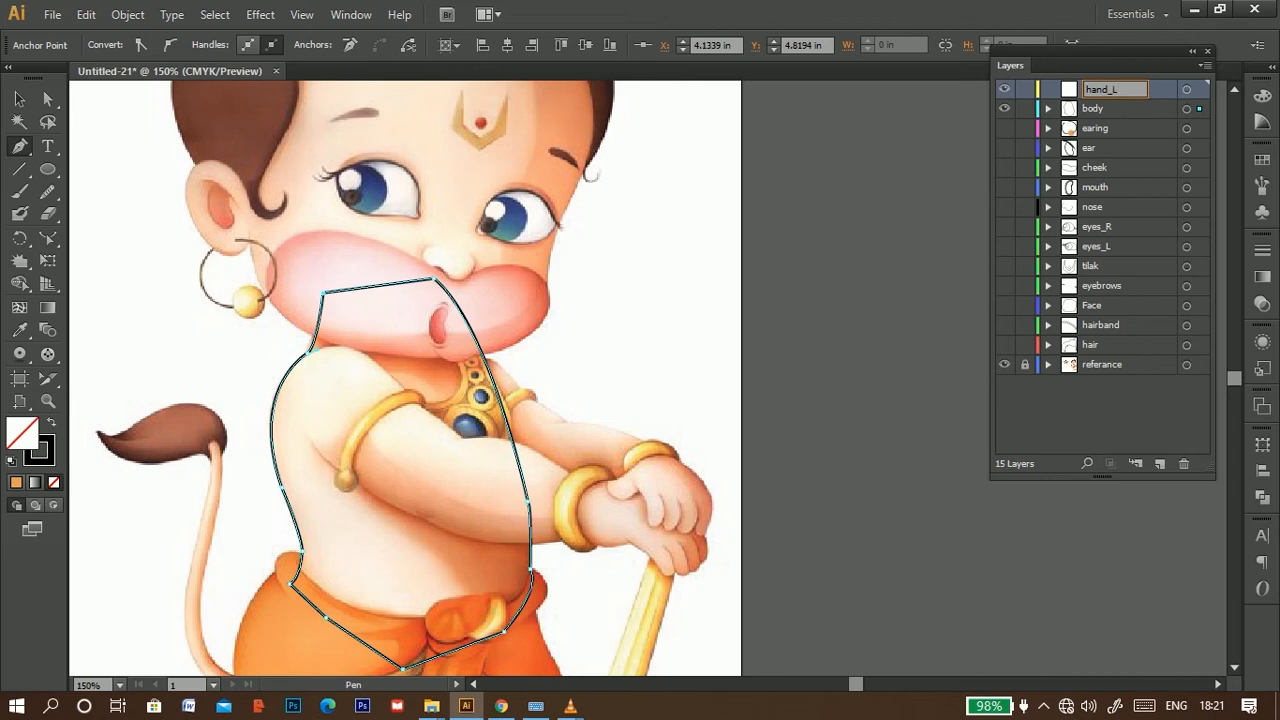
pyautogui.click(1006, 108)
# Step: Start the arm outline at the armpit along the upper arm's lower edge and change the hand_L layer colour to green
pyautogui.scroll(-3, 402, 300)
pyautogui.scroll(2, 323, 380)
pyautogui.click(321, 379)
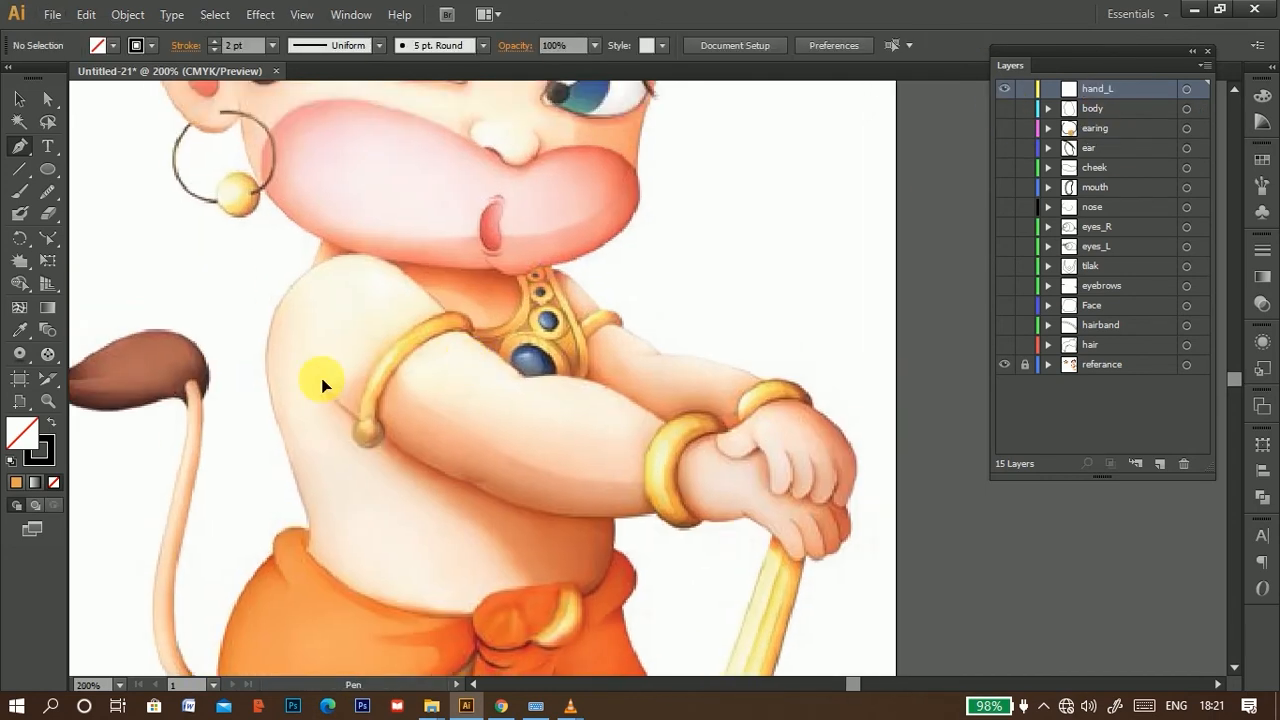
pyautogui.moveTo(440, 470); pyautogui.dragTo(510, 491)
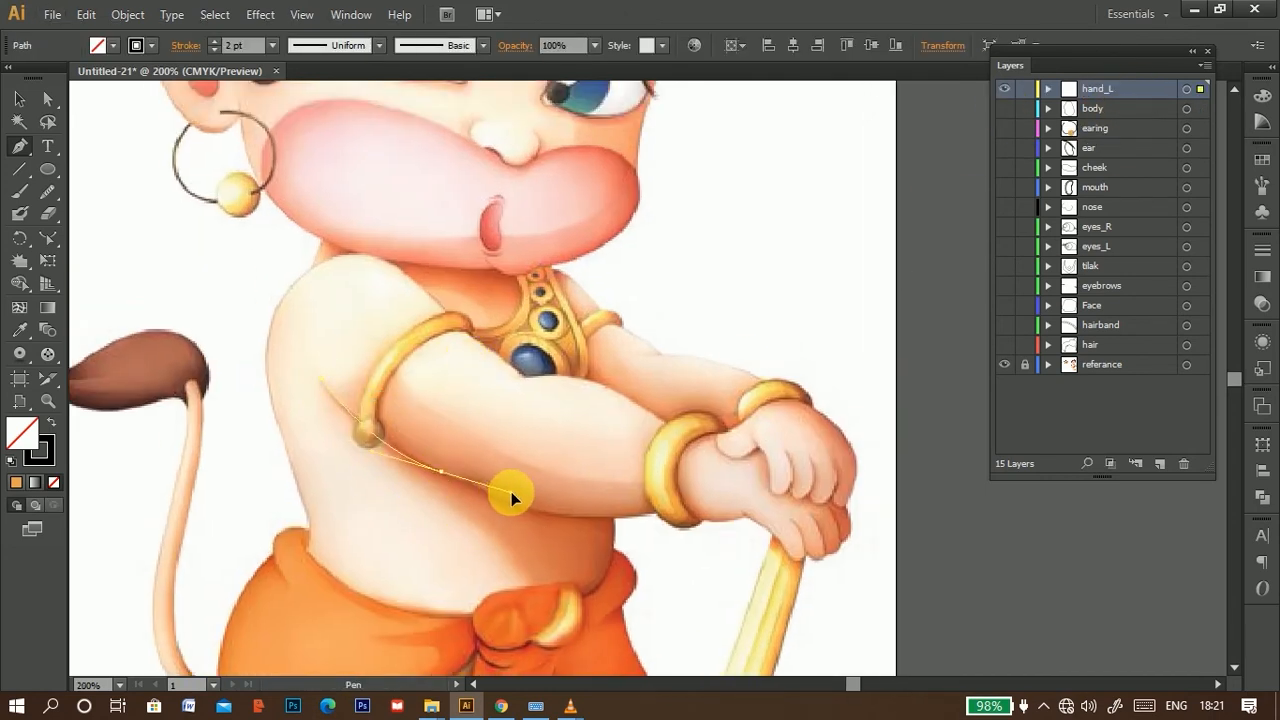
pyautogui.doubleClick(1080, 89)
pyautogui.press('Return')
pyautogui.scroll(4, 443, 480)
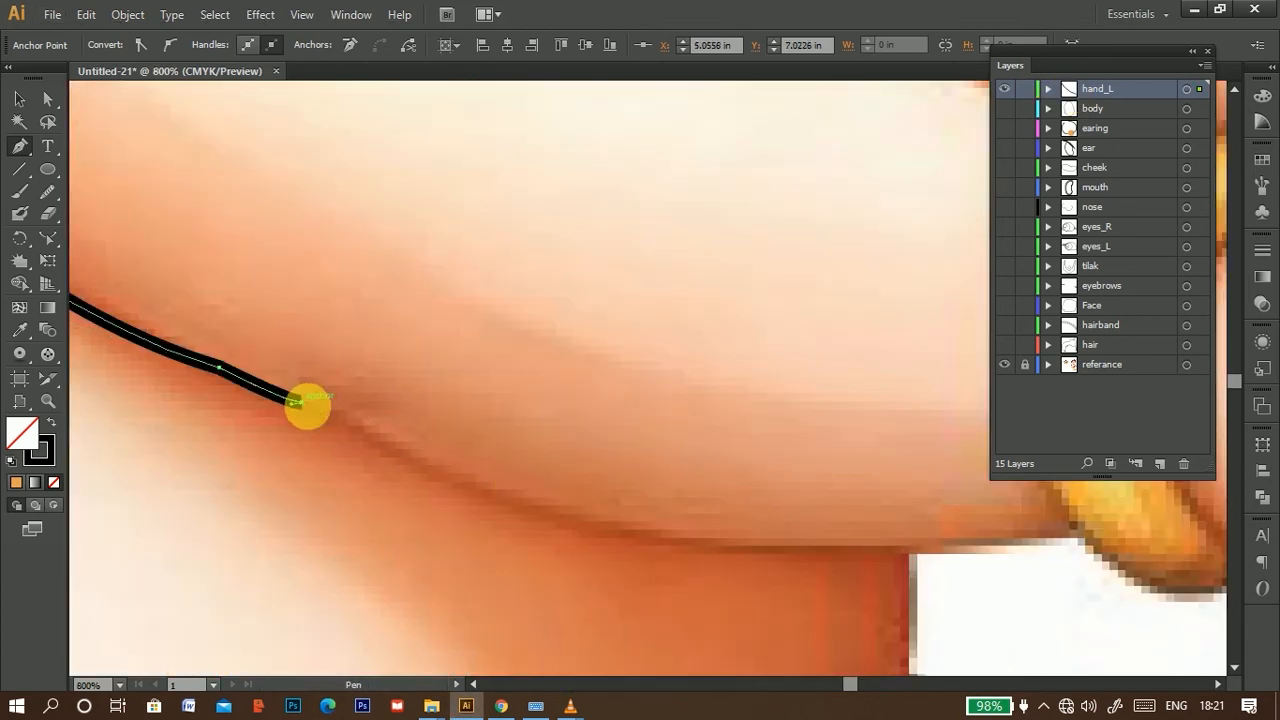
# Step: Continue the arm path along the forearm's lower edge, across the bracelet, to the base of the hand
pyautogui.moveTo(702, 537); pyautogui.dragTo(834, 520)
pyautogui.scroll(-2, 834, 520)
pyautogui.moveTo(850, 540); pyautogui.dragTo(618, 450)
pyautogui.moveTo(694, 438); pyautogui.dragTo(735, 432)
pyautogui.moveTo(758, 436); pyautogui.dragTo(775, 439)
pyautogui.moveTo(788, 450); pyautogui.dragTo(345, 373)
pyautogui.moveTo(427, 353); pyautogui.dragTo(472, 328)
pyautogui.click(427, 353)
# Step: Trace the lower edge of the hand from the wrist down to the first fingertip above the mace handle
pyautogui.scroll(2, 480, 381)
pyautogui.moveTo(480, 400); pyautogui.dragTo(527, 416)
pyautogui.moveTo(553, 505); pyautogui.dragTo(565, 532)
pyautogui.click(553, 505)
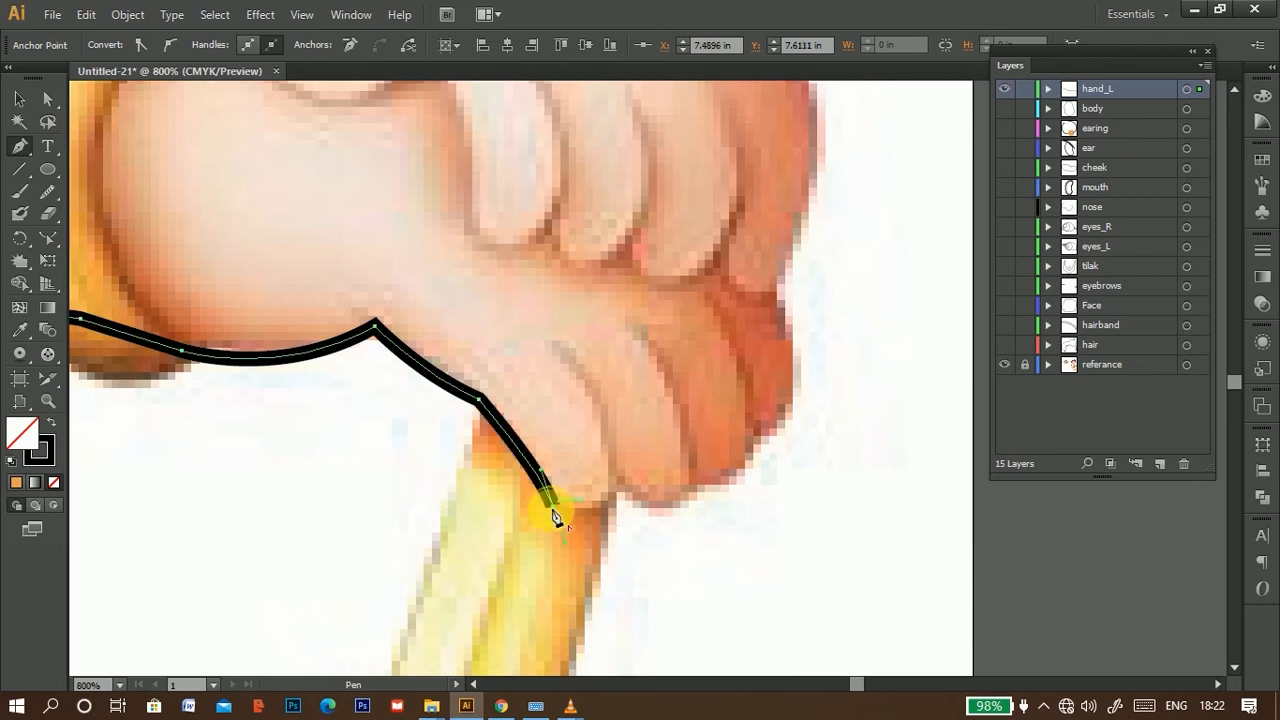
# Step: Trace the remaining fingertips of the lower hand and the outermost finger's edge up to the upper hand
pyautogui.moveTo(619, 487); pyautogui.dragTo(754, 366)
pyautogui.hotkey('ctrl', 'z')
pyautogui.click(619, 487)
pyautogui.click(690, 480)
pyautogui.click(753, 432)
pyautogui.moveTo(764, 281); pyautogui.dragTo(542, 171)
pyautogui.click(585, 358)
# Step: Carry the path straight beneath the overlapping hand and on to the bracelet's upper forearm side
pyautogui.scroll(-2, 600, 365)
pyautogui.moveTo(626, 344); pyautogui.dragTo(789, 451)
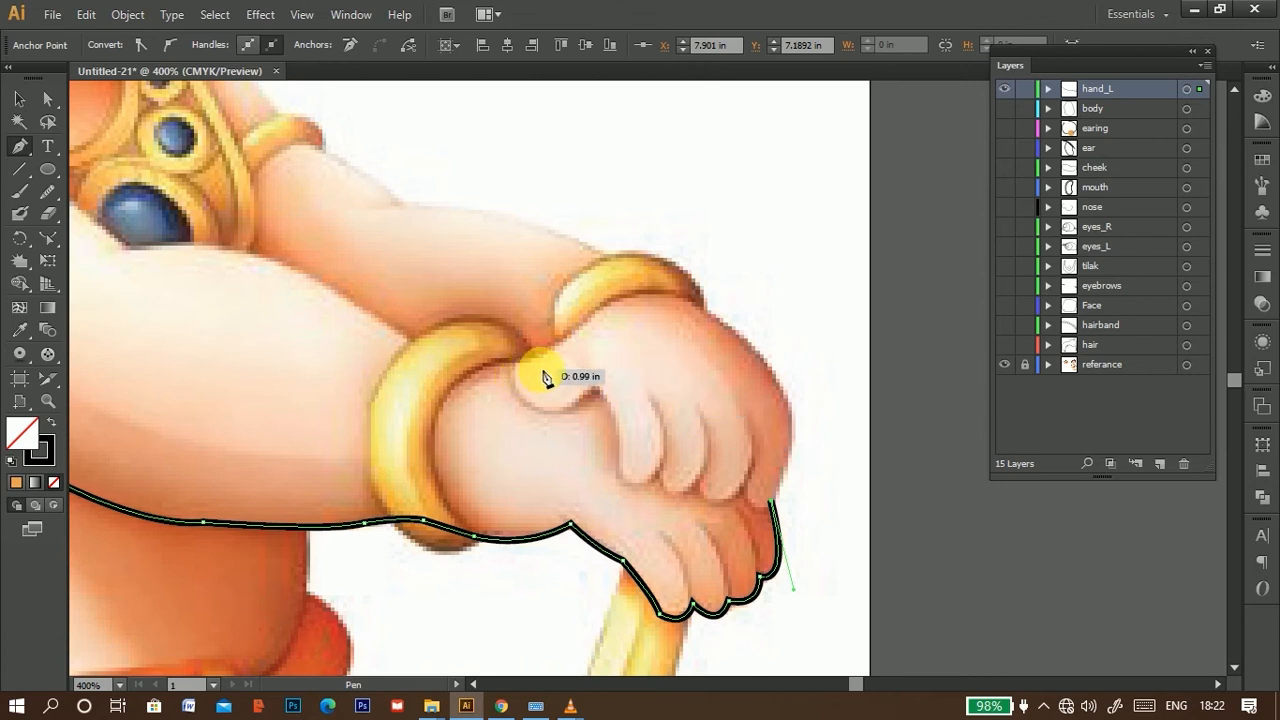
pyautogui.moveTo(561, 360); pyautogui.dragTo(561, 360)
pyautogui.moveTo(614, 383); pyautogui.dragTo(641, 374)
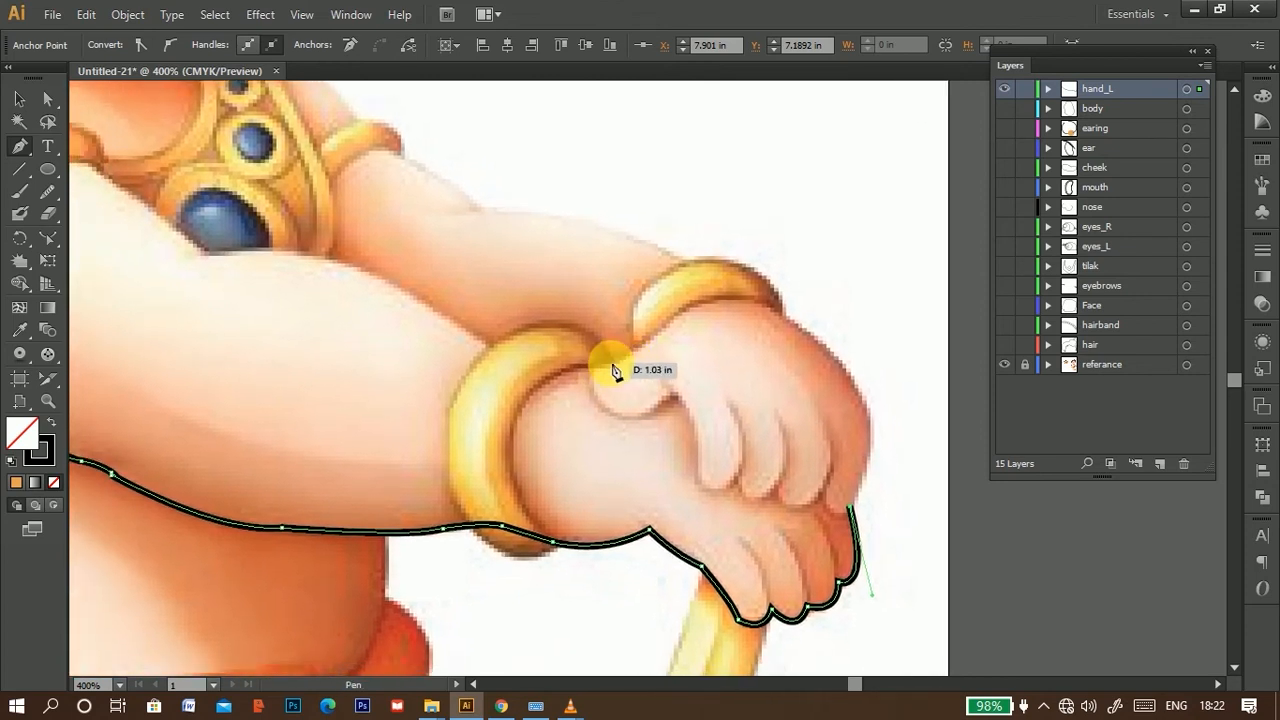
pyautogui.click(617, 361)
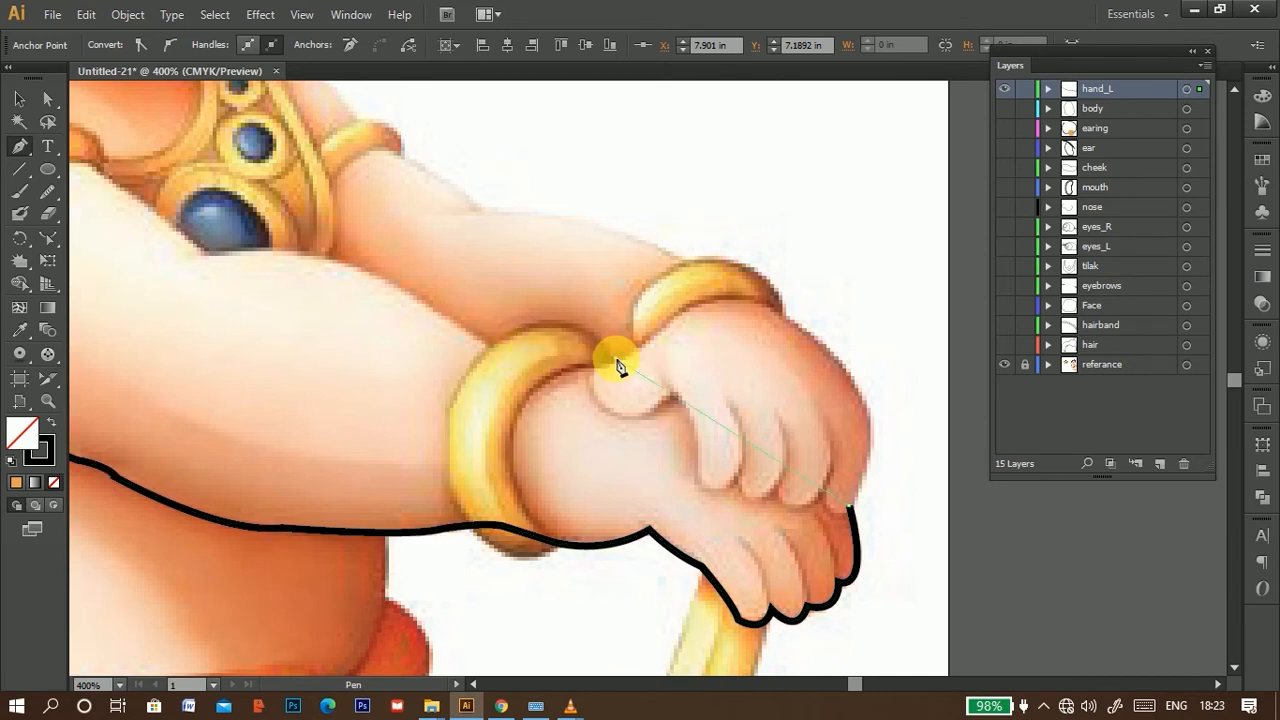
pyautogui.click(490, 349)
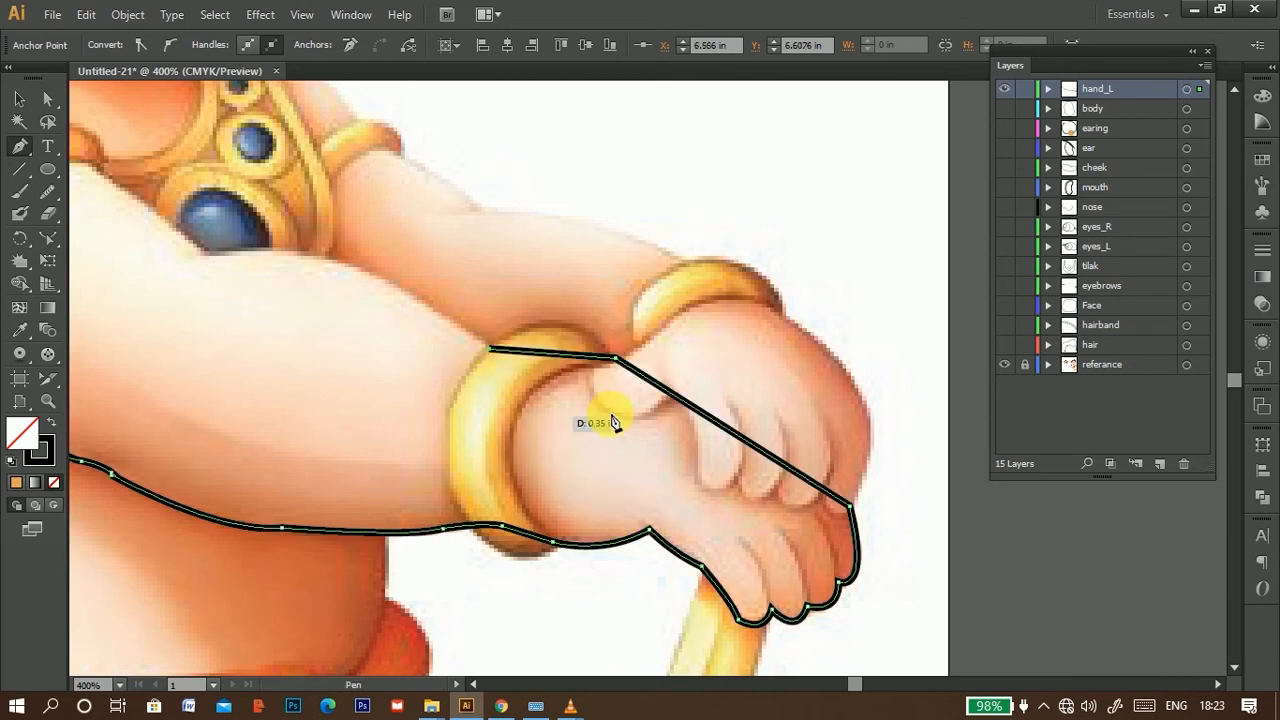
# Step: Curve the path along the forearm's upper edge from the bracelet to the elbow crease below the necklace's large blue stone
pyautogui.moveTo(557, 437); pyautogui.dragTo(806, 523)
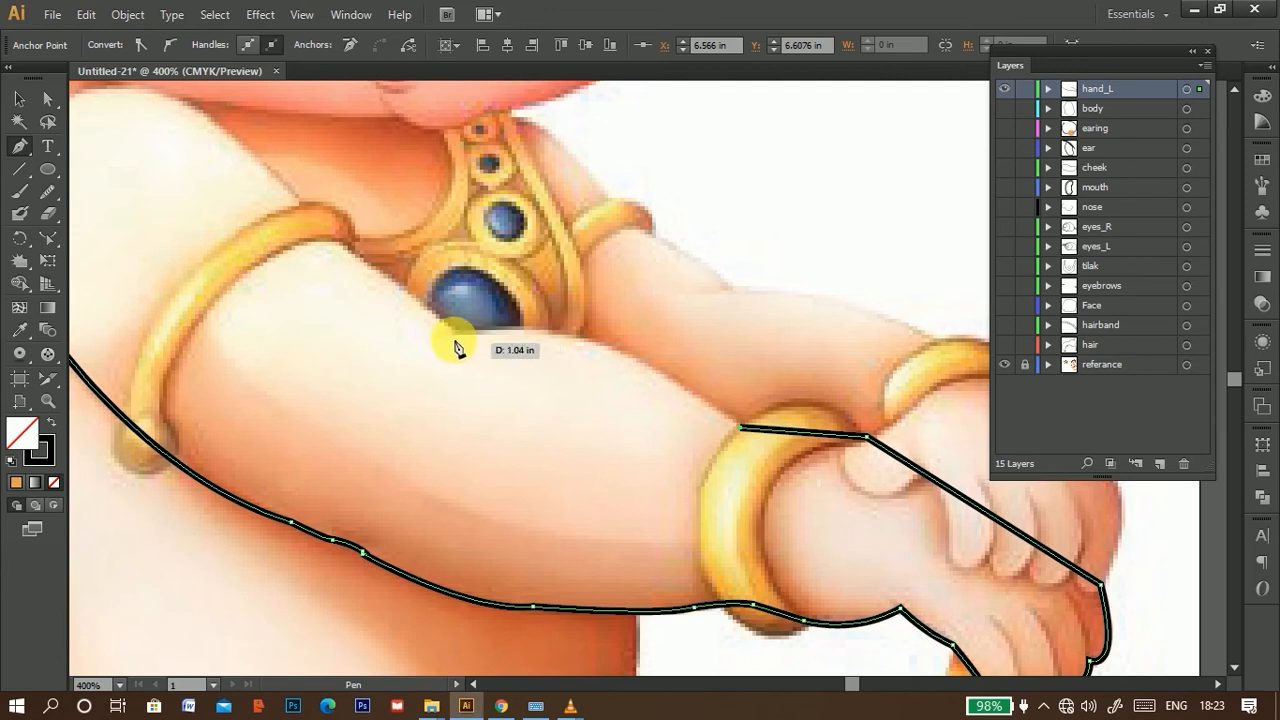
pyautogui.moveTo(457, 336); pyautogui.dragTo(281, 372)
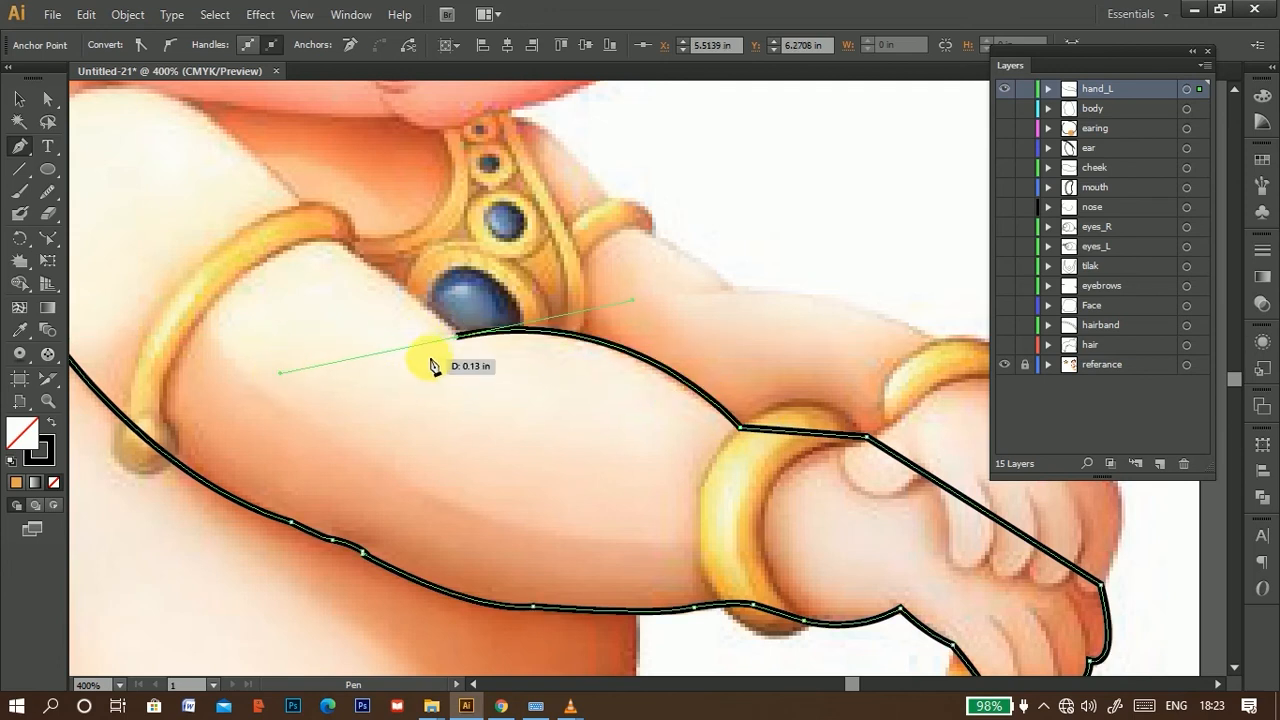
pyautogui.click(455, 337)
# Step: Trace the upper arm past the armlet and over the rounded shoulder, leaving the path open at the back
pyautogui.moveTo(423, 371); pyautogui.dragTo(641, 580)
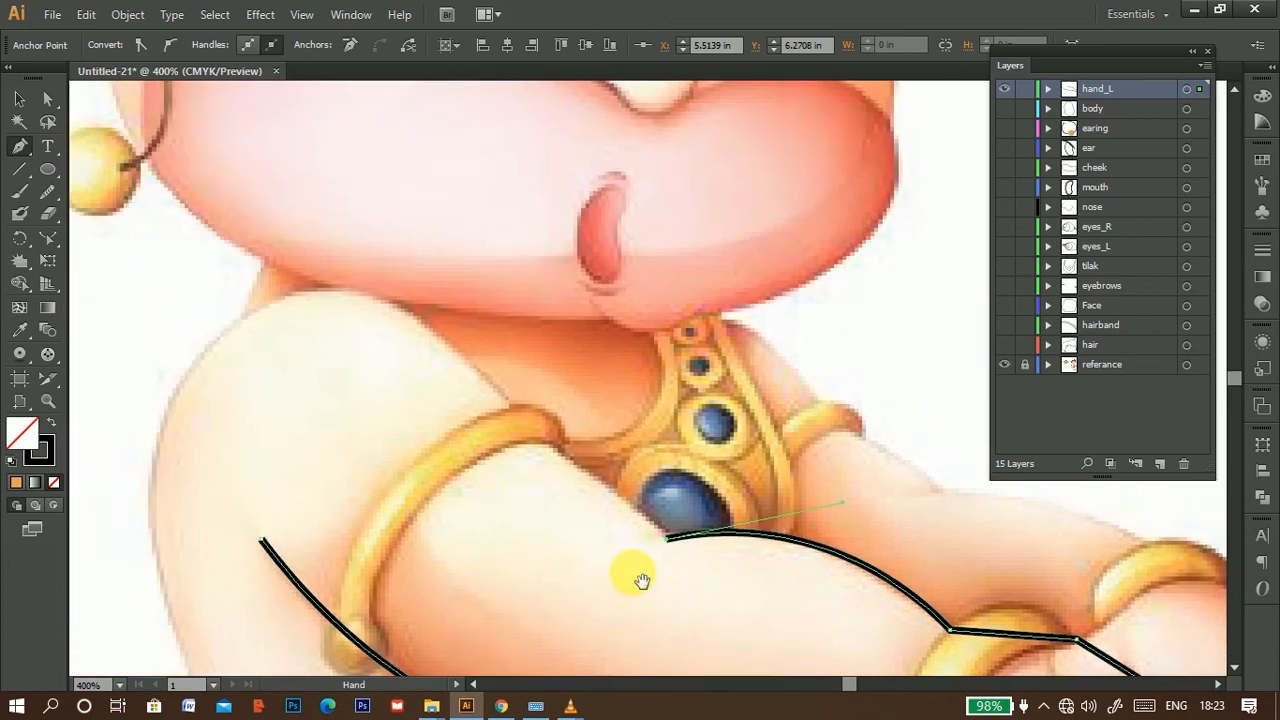
pyautogui.moveTo(508, 430); pyautogui.dragTo(773, 508)
pyautogui.click(533, 433)
pyautogui.click(514, 407)
pyautogui.moveTo(476, 440); pyautogui.dragTo(320, 573)
pyautogui.click(476, 440)
pyautogui.moveTo(518, 547); pyautogui.dragTo(491, 300)
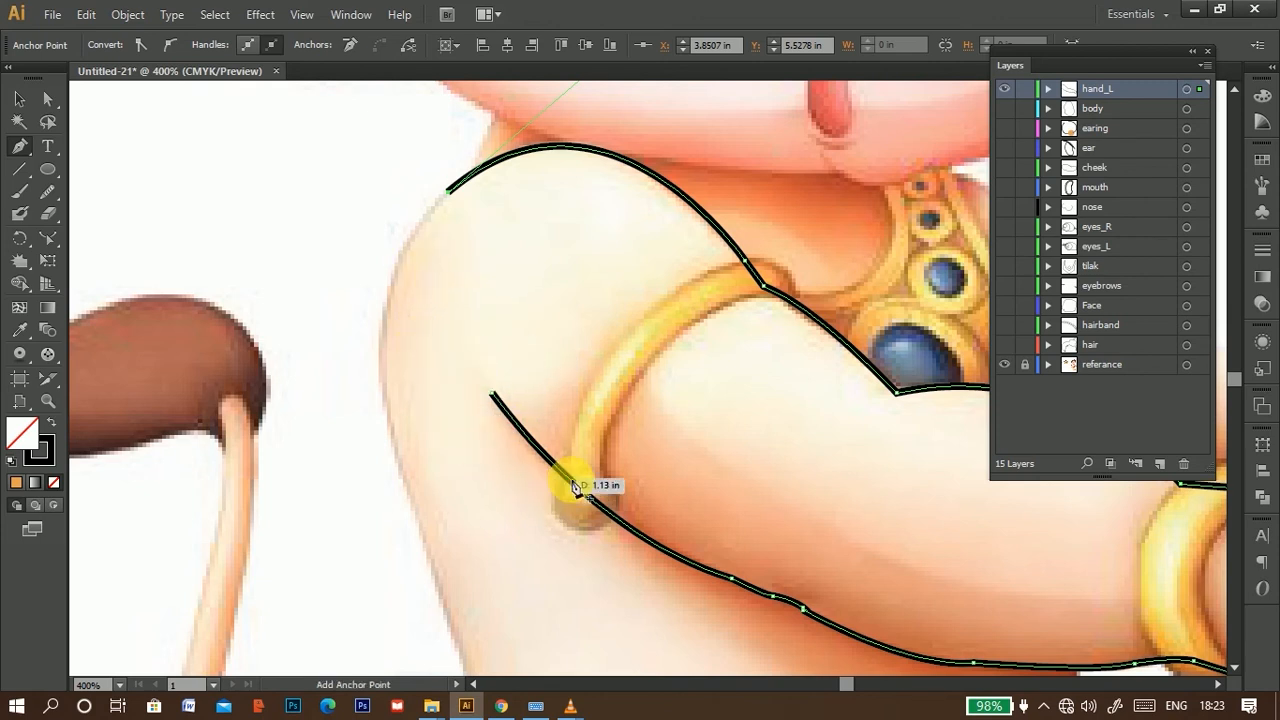
pyautogui.click(491, 395)
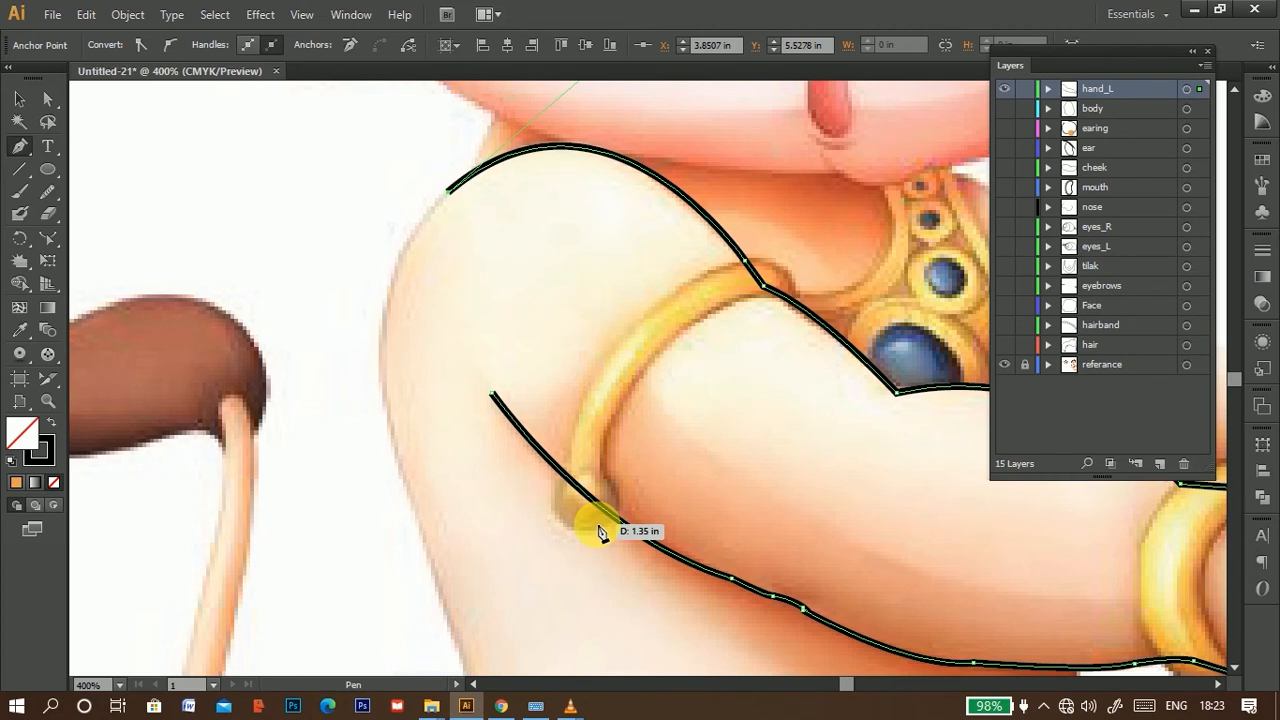
# Step: Create a new layer above hand_L and name it hand_R
pyautogui.moveTo(814, 443); pyautogui.dragTo(515, 422)
pyautogui.scroll(-1, 447, 492)
pyautogui.scroll(-1, 447, 492)
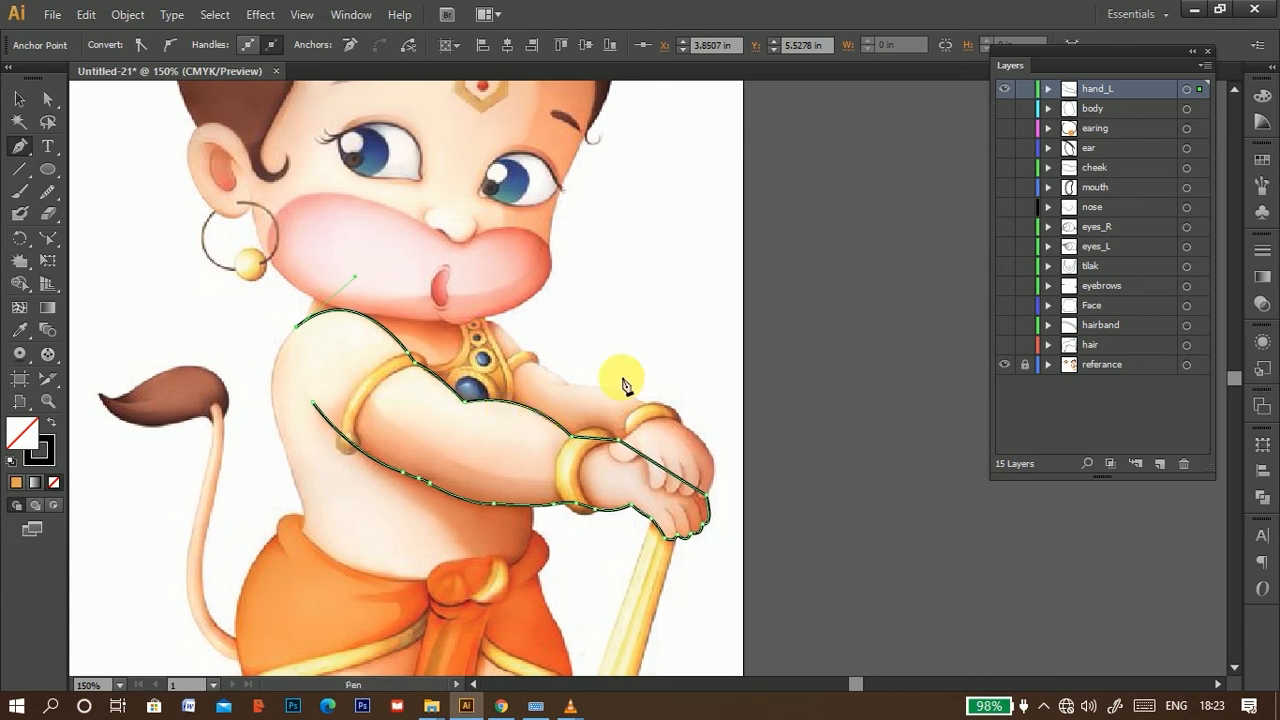
pyautogui.click(1158, 463)
pyautogui.doubleClick(1106, 90)
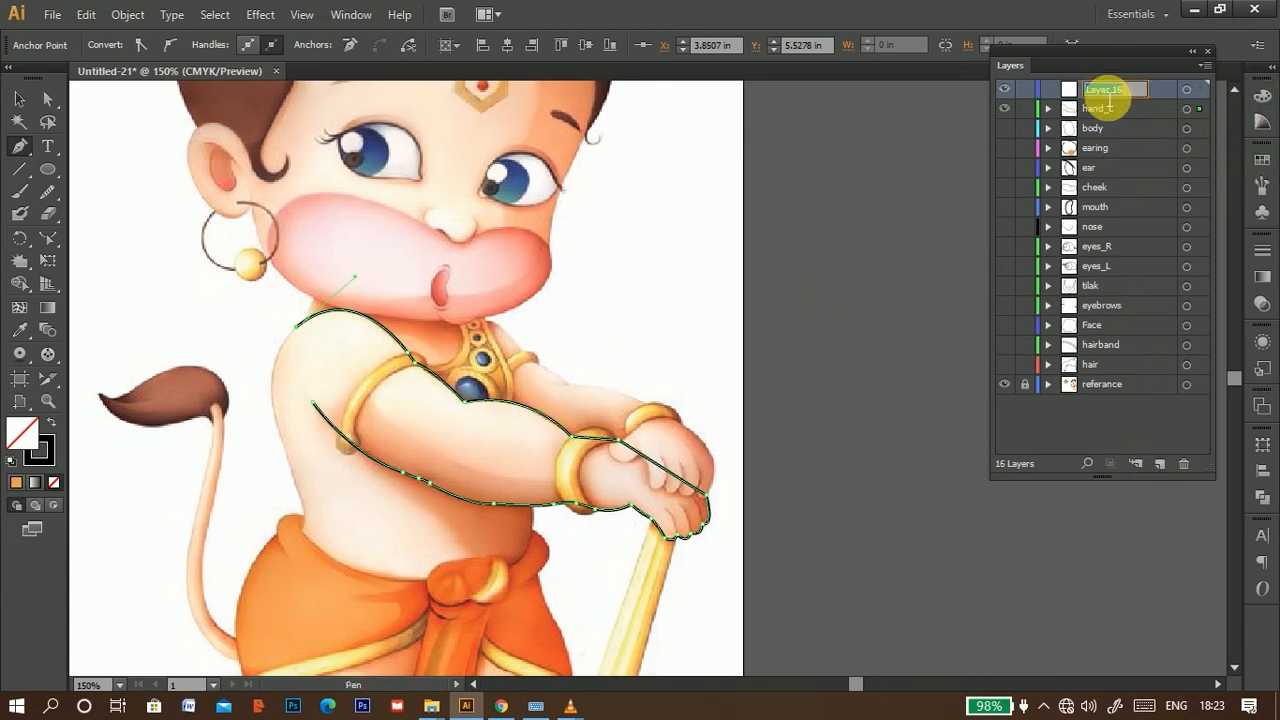
pyautogui.write('hand_')
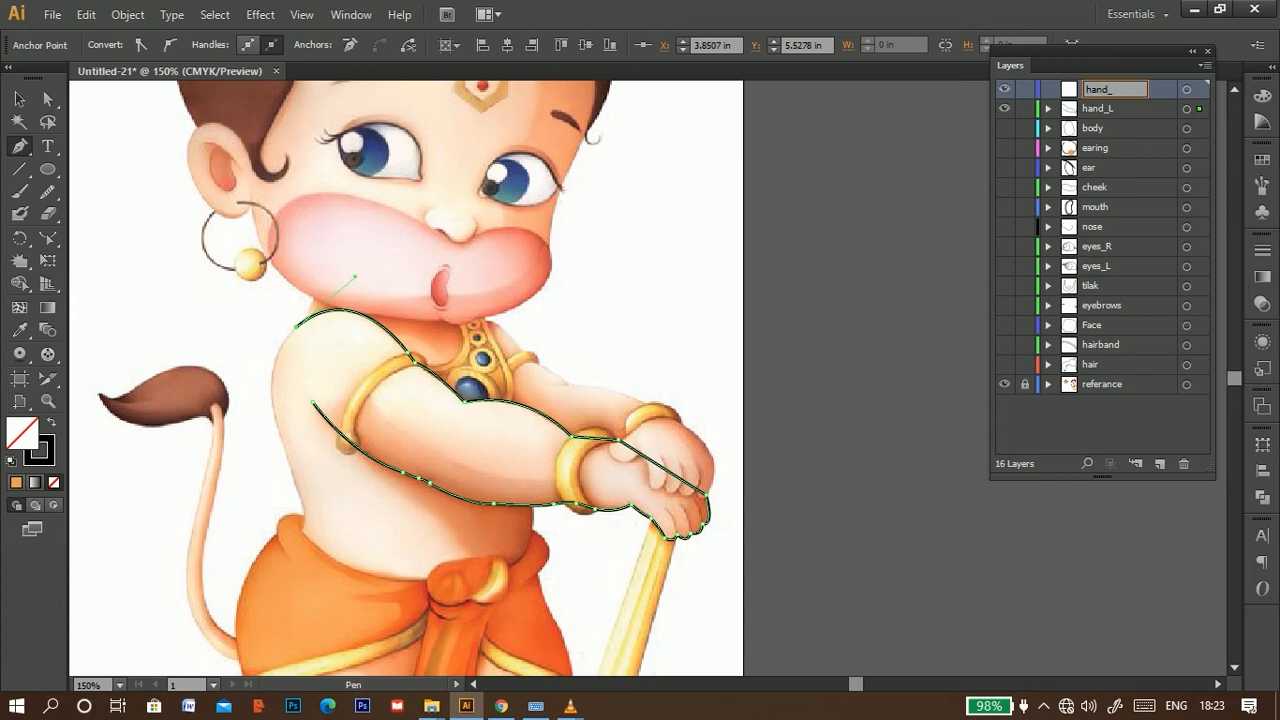
pyautogui.write('R')
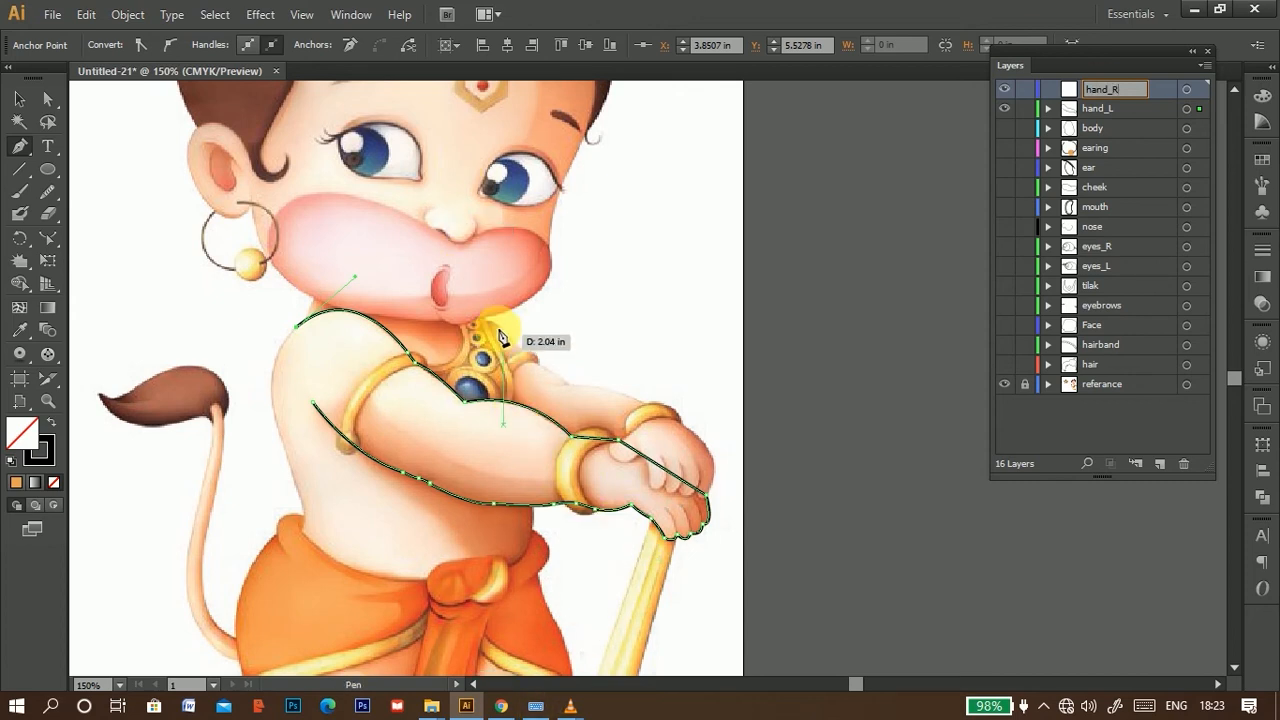
pyautogui.scroll(1, 511, 347)
pyautogui.click(420, 293)
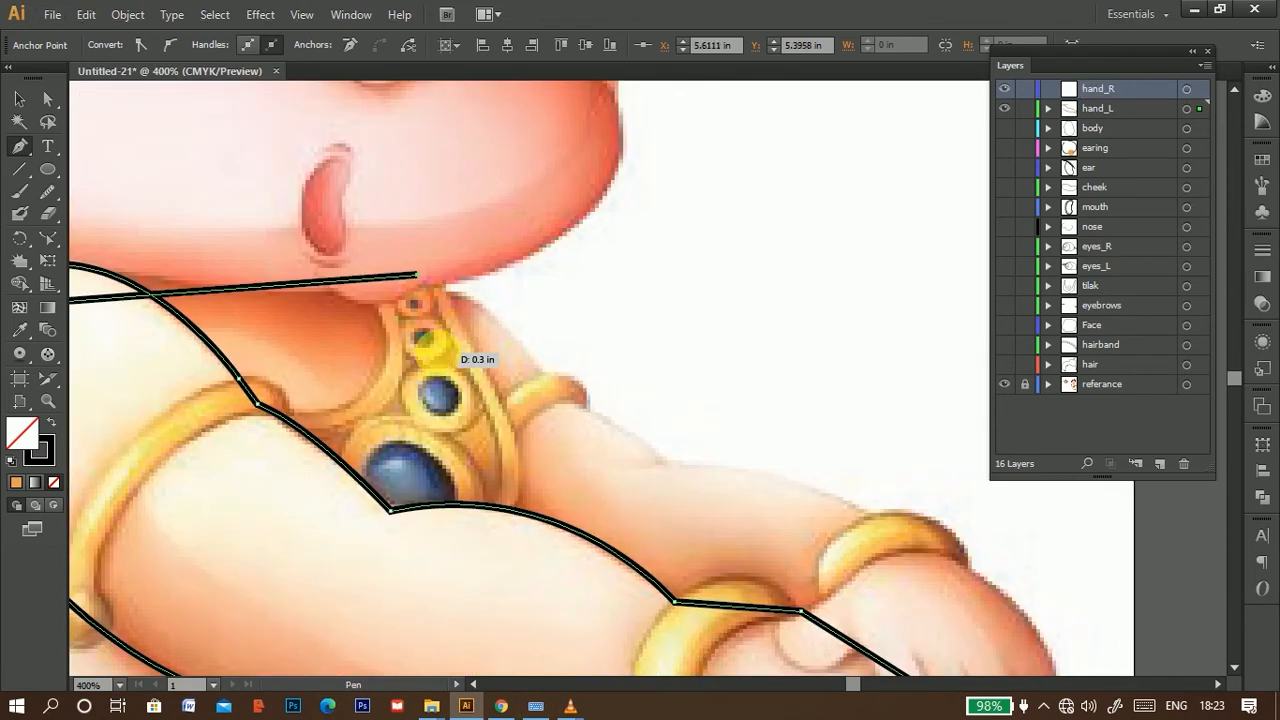
pyautogui.scroll(-1, 440, 357)
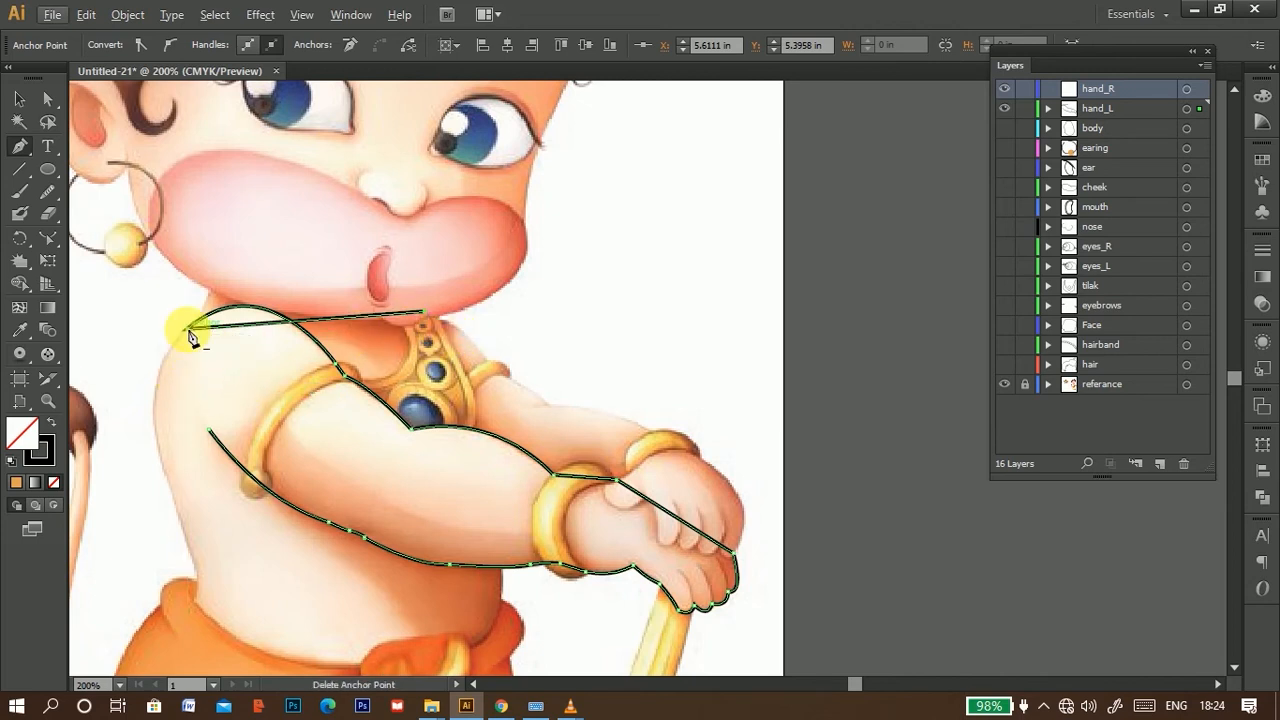
pyautogui.hotkey('ctrl', 'z')
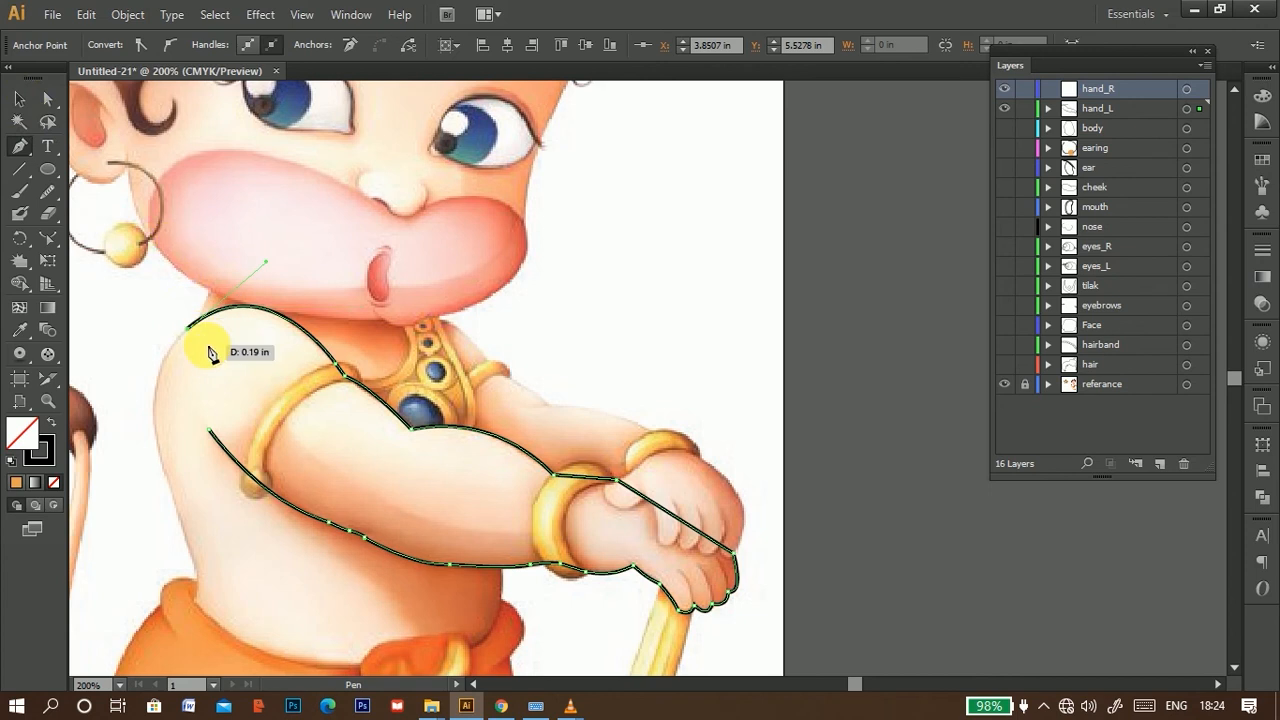
# Step: Start a new path at the necklace's top below the chin and trace the far arm's shoulder down across the armlet
pyautogui.click(428, 317)
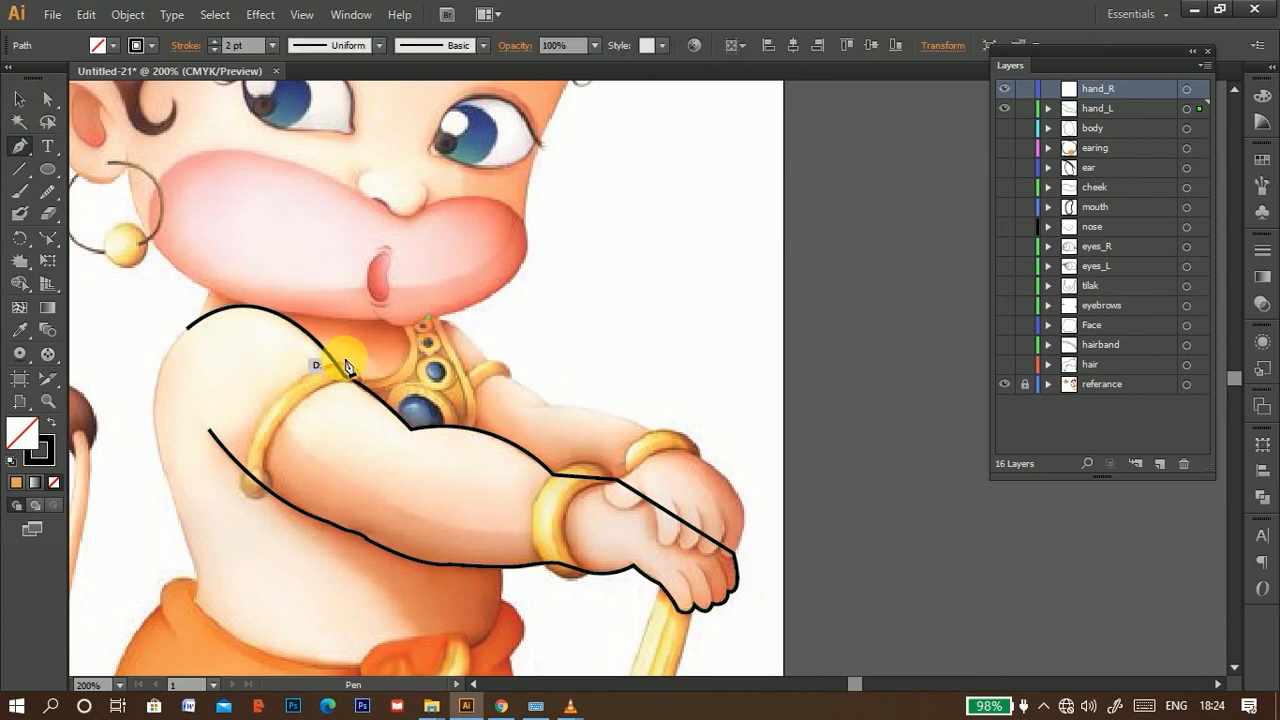
pyautogui.scroll(4, 488, 345)
pyautogui.moveTo(488, 334); pyautogui.dragTo(134, 294)
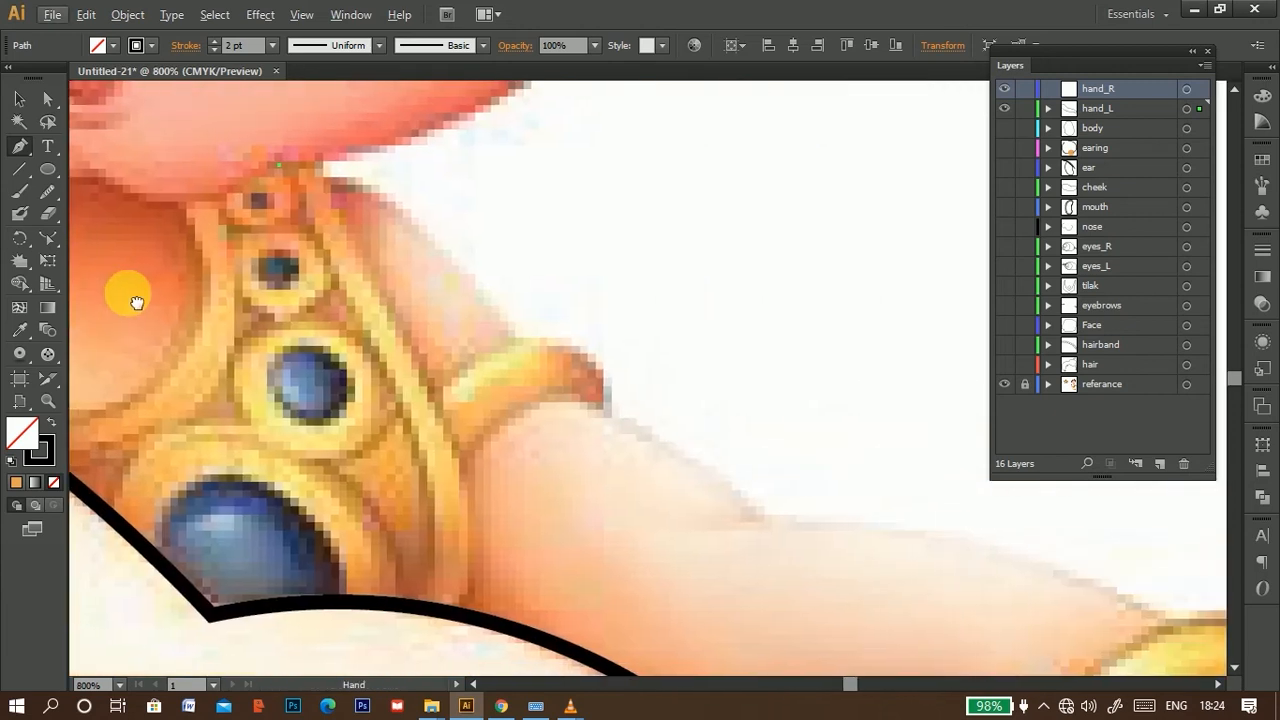
pyautogui.click(312, 180)
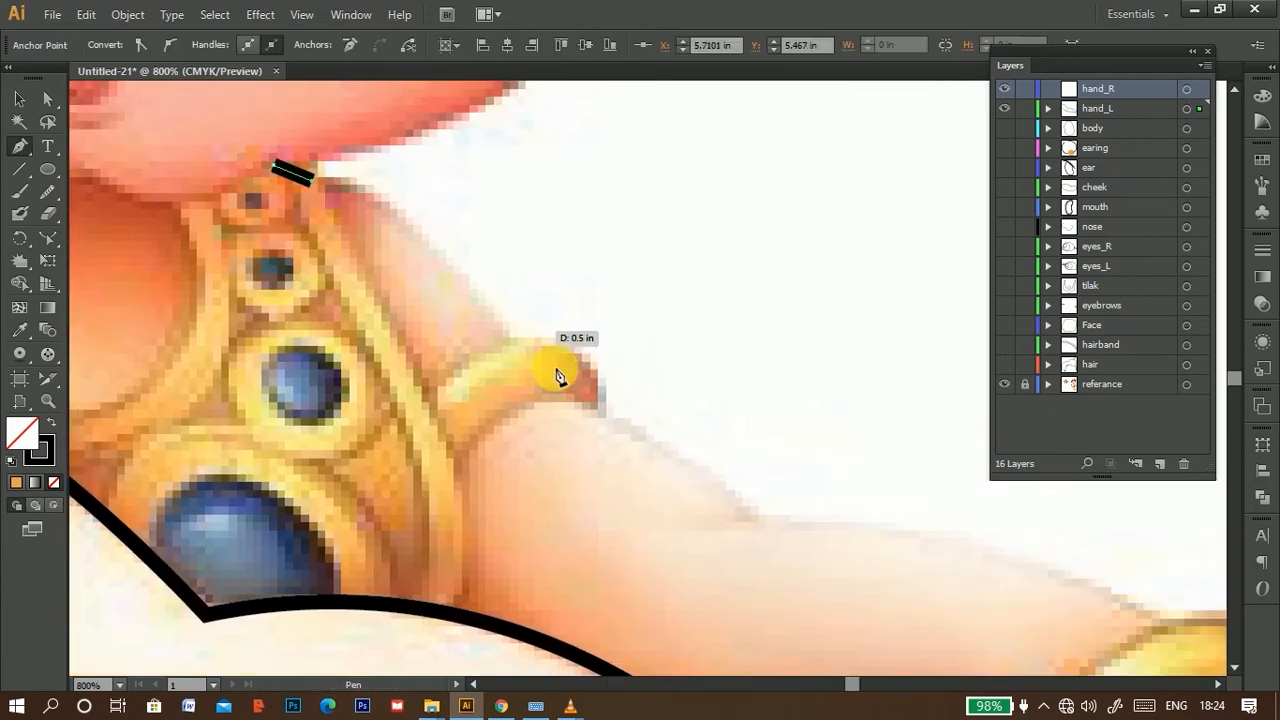
pyautogui.moveTo(521, 350); pyautogui.dragTo(677, 583)
pyautogui.scroll(-4, 527, 362)
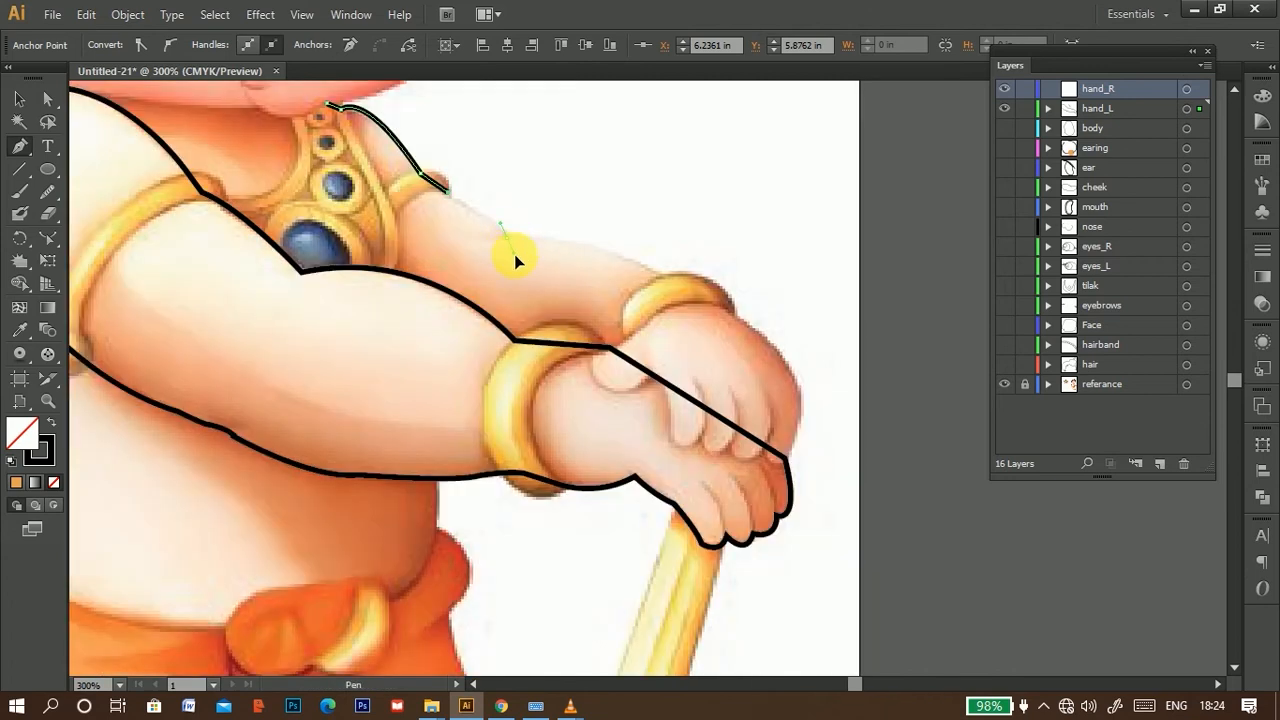
pyautogui.moveTo(514, 258); pyautogui.dragTo(557, 283)
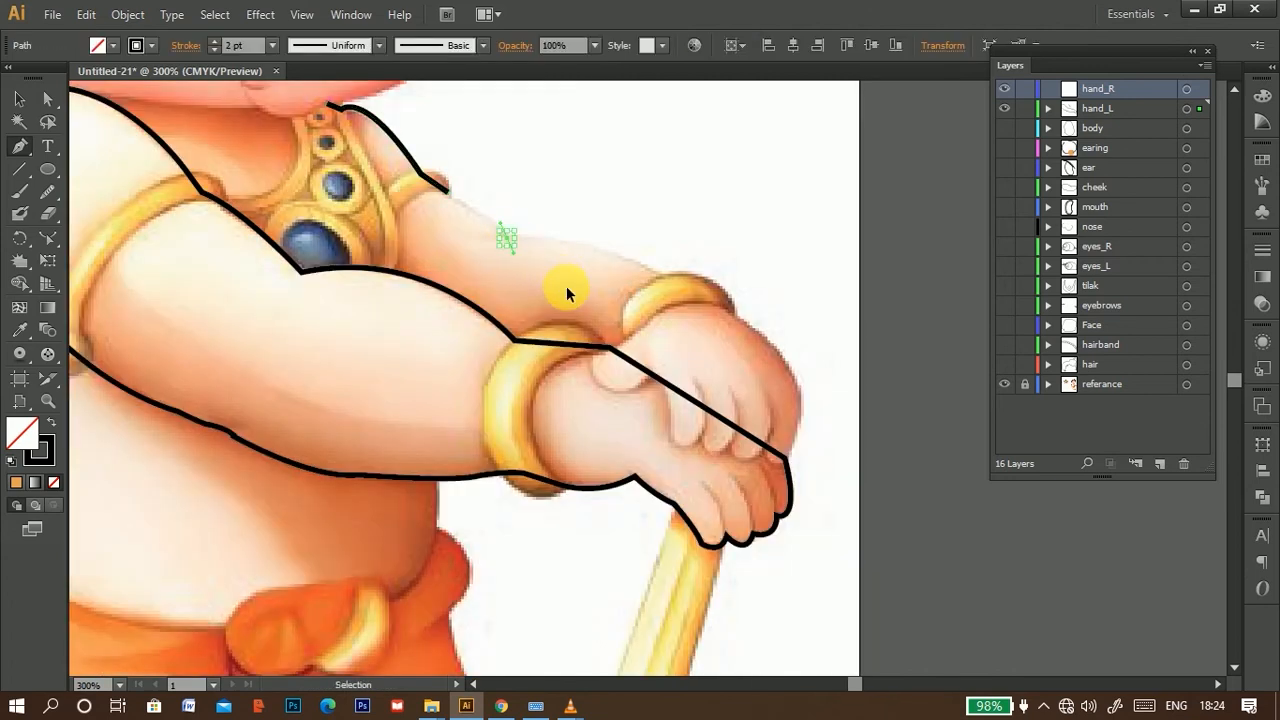
pyautogui.hotkey('ctrl', 'z')
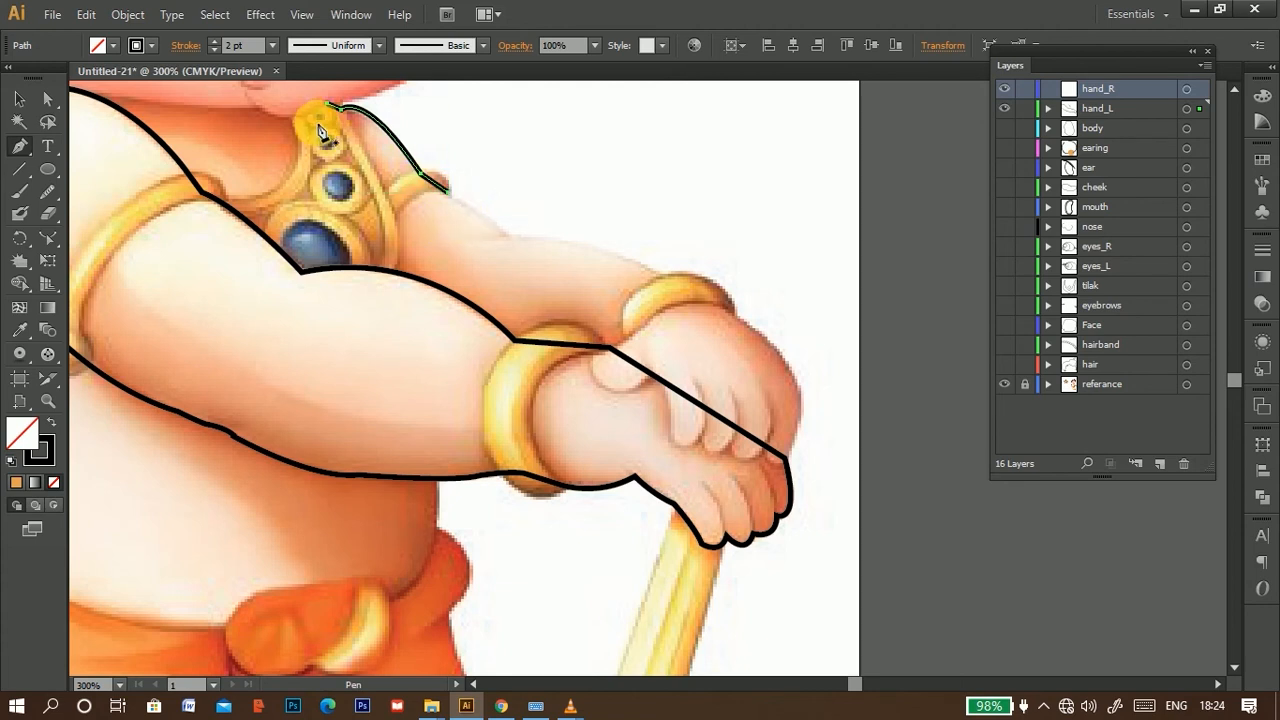
pyautogui.click(19, 146)
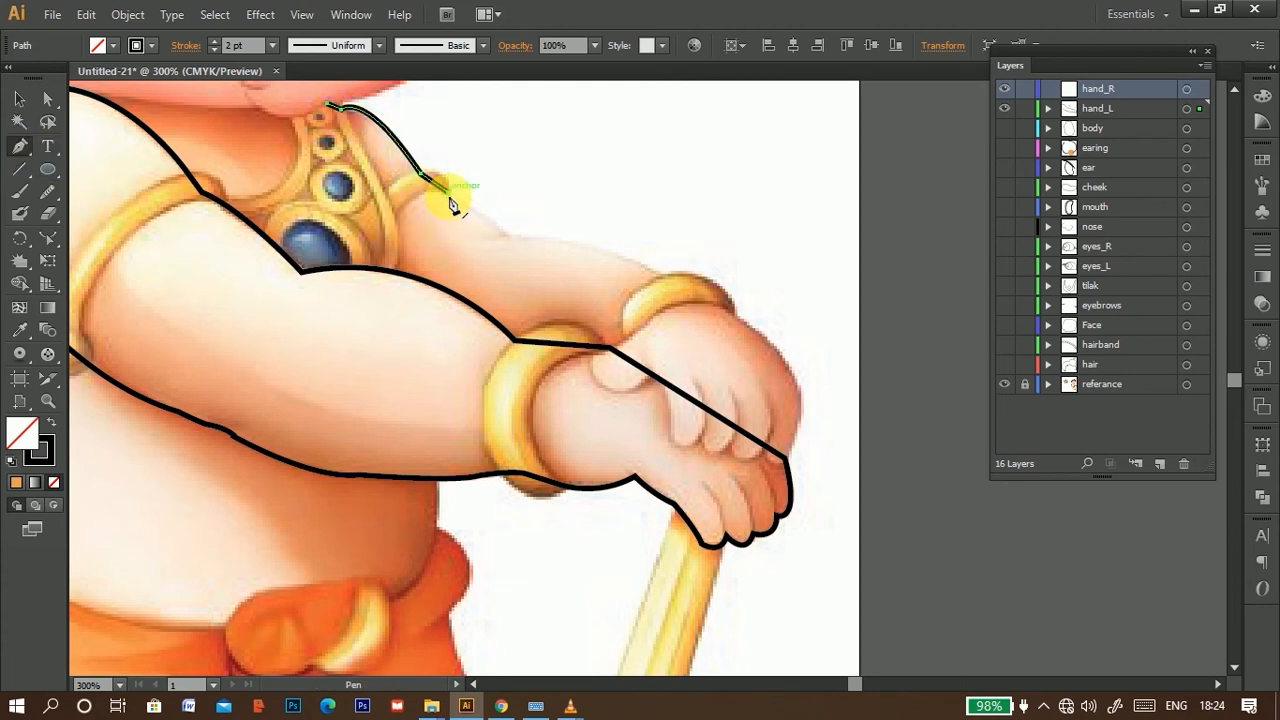
pyautogui.click(447, 195)
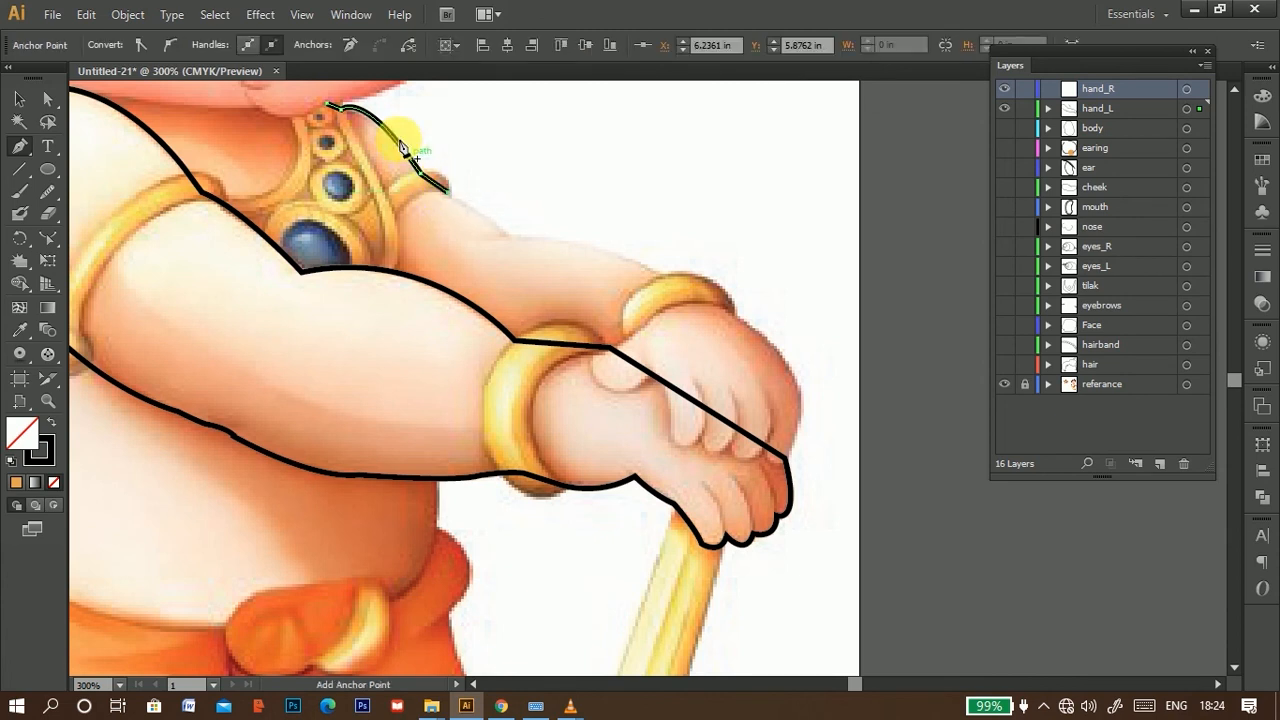
pyautogui.moveTo(329, 107); pyautogui.dragTo(308, 118)
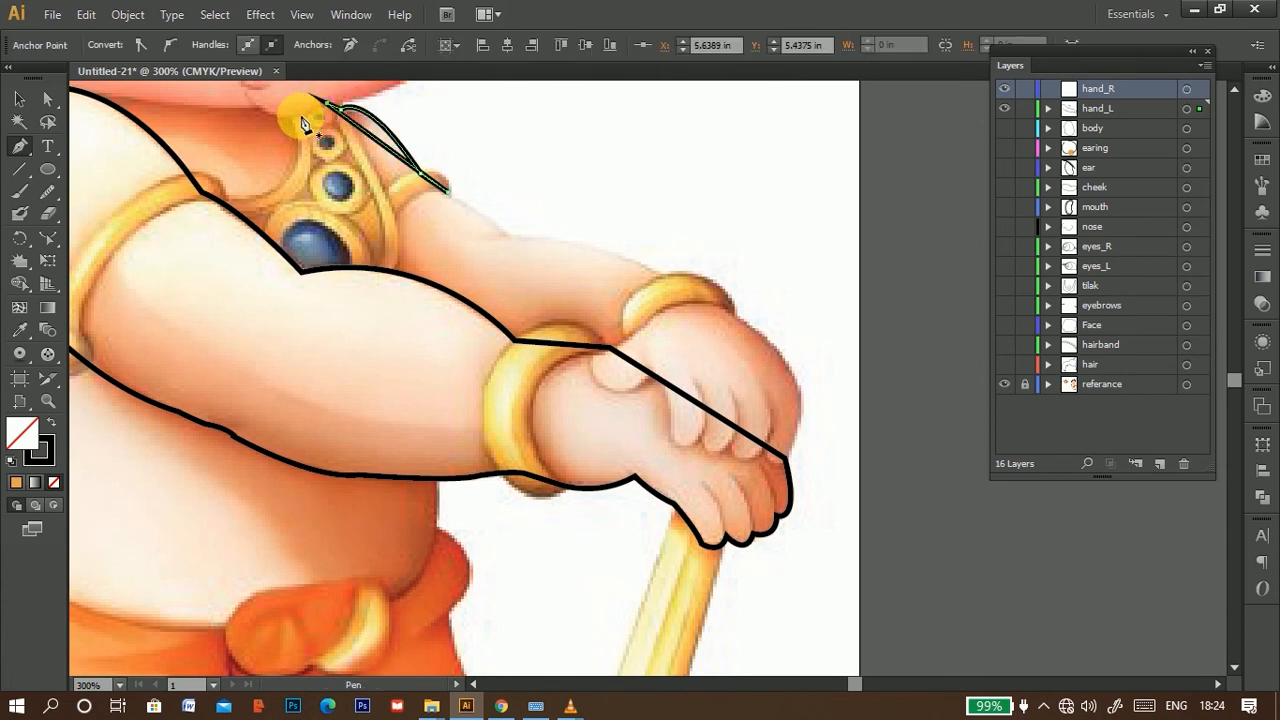
pyautogui.hotkey('ctrl', 'z')
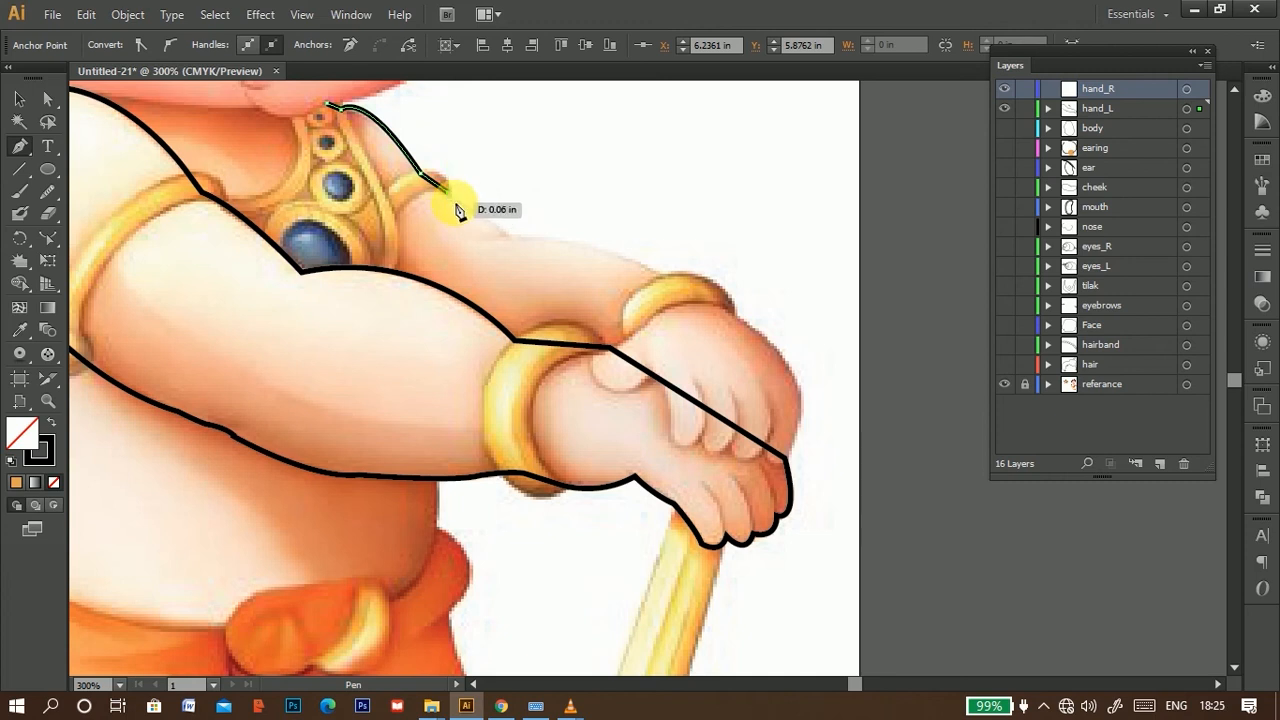
# Step: Continue the path from the far armlet to the elbow crease and curve it along the forearm's upper edge to the bracelet
pyautogui.scroll(2, 455, 208)
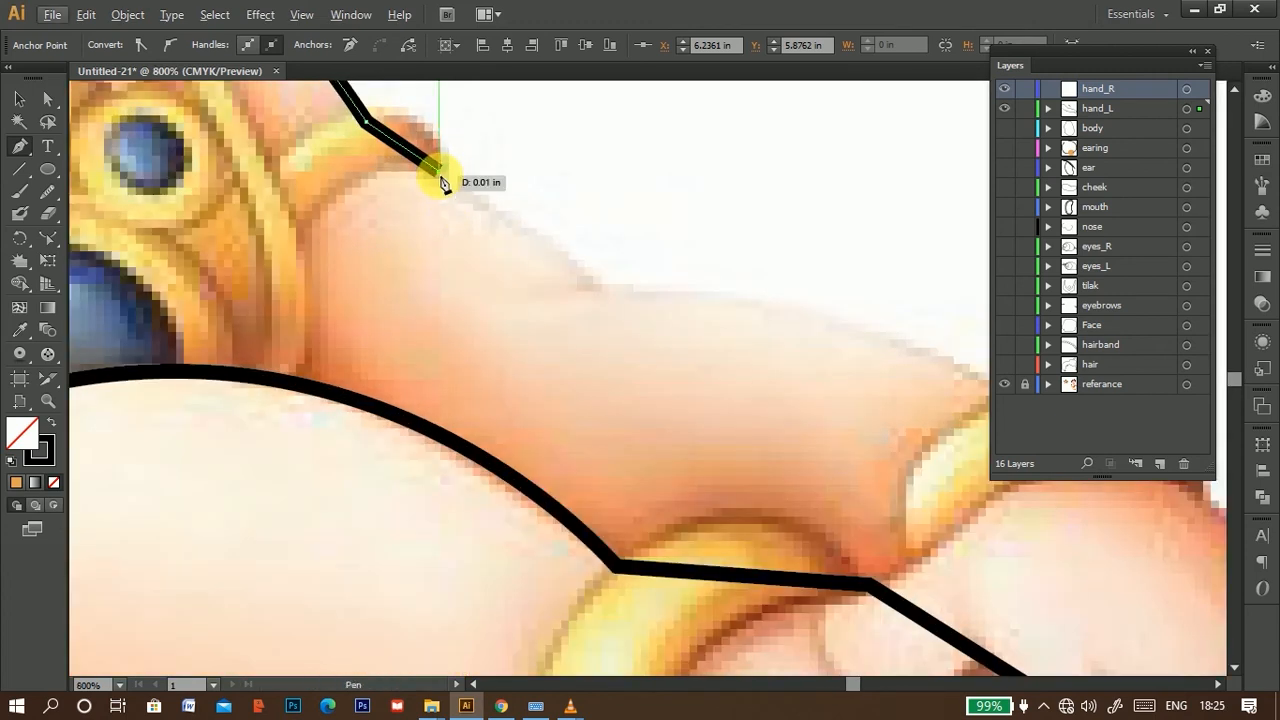
pyautogui.scroll(-2, 438, 172)
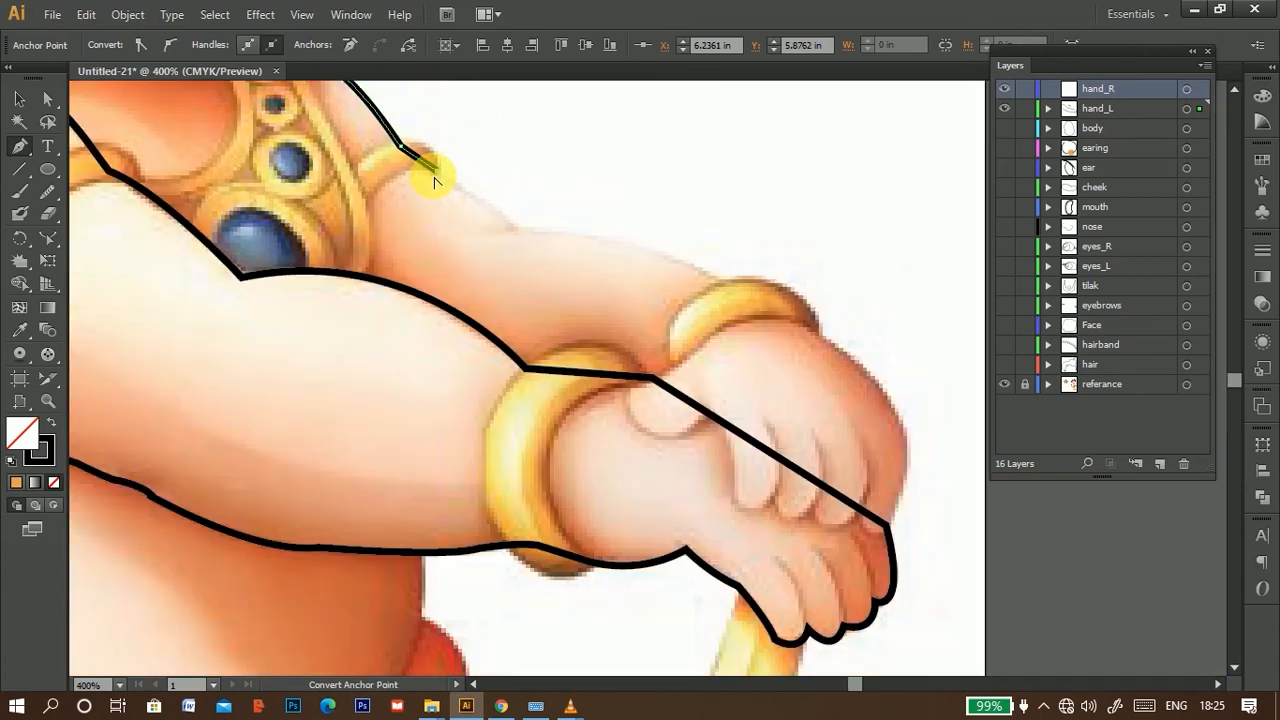
pyautogui.moveTo(414, 150); pyautogui.dragTo(469, 255)
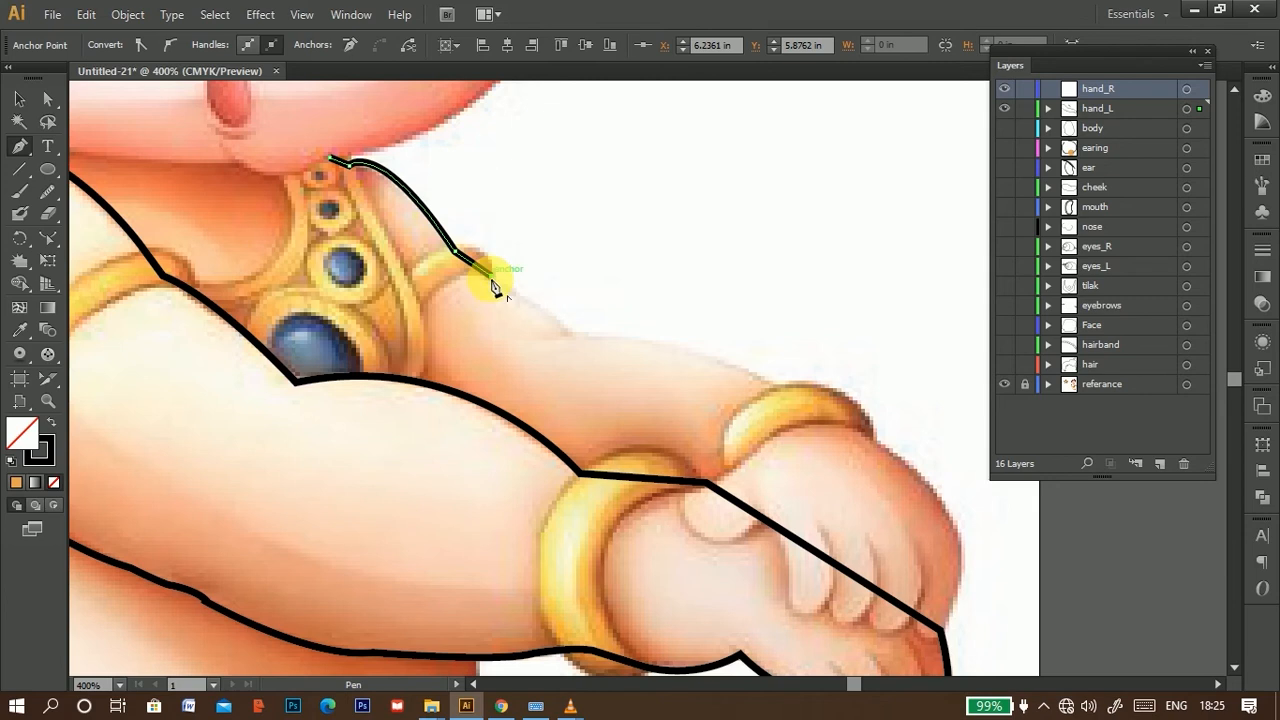
pyautogui.moveTo(514, 266); pyautogui.dragTo(343, 143)
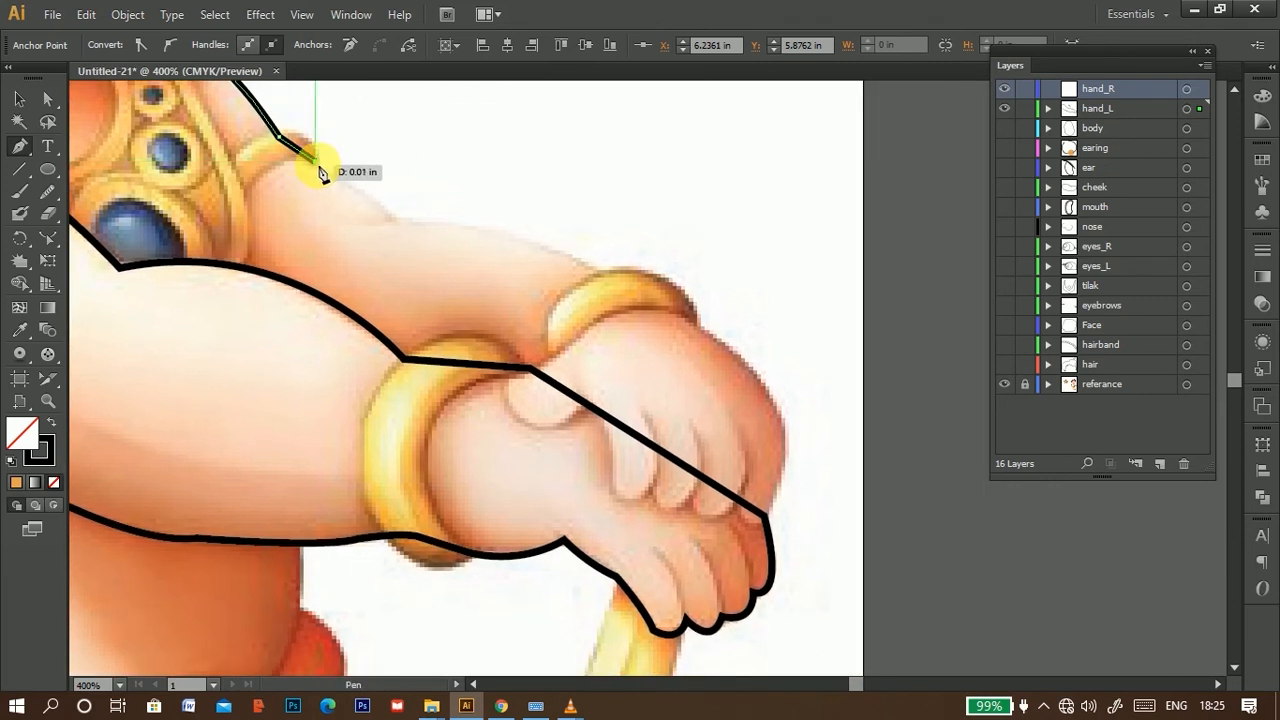
pyautogui.click(320, 171)
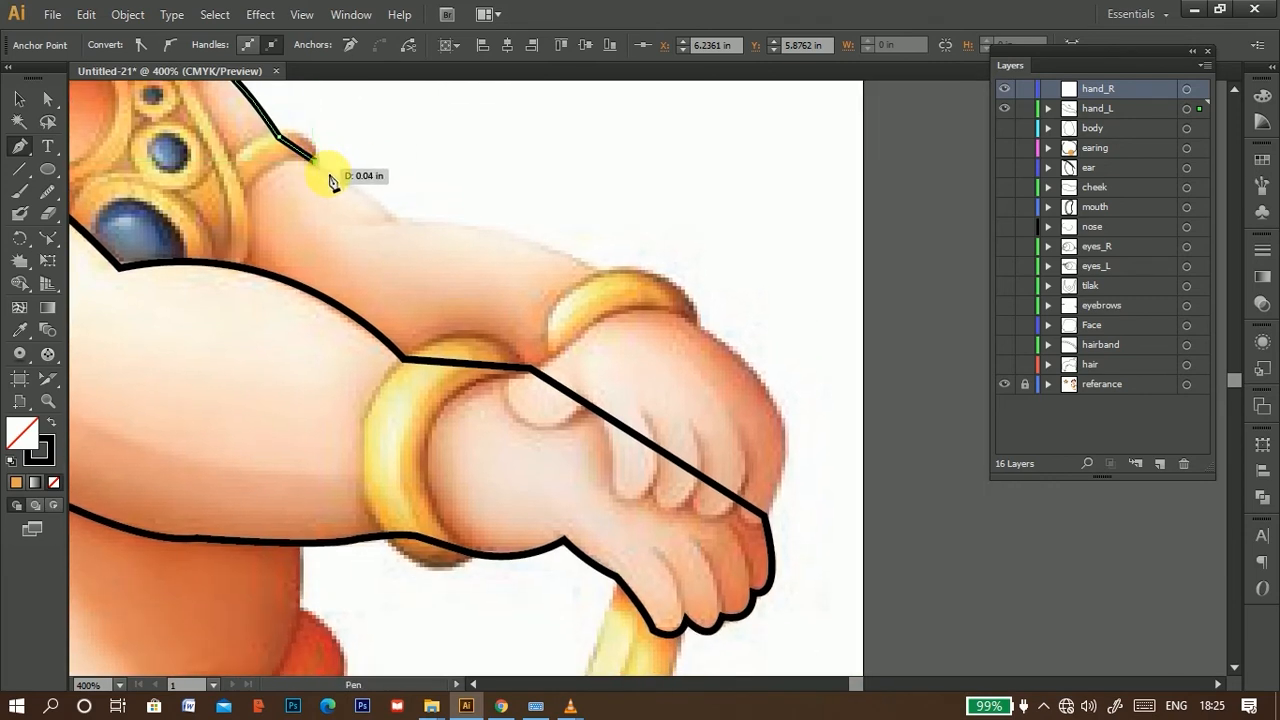
pyautogui.moveTo(401, 250); pyautogui.dragTo(402, 242)
pyautogui.click(391, 221)
pyautogui.moveTo(600, 275); pyautogui.dragTo(509, 229)
pyautogui.moveTo(517, 228)
pyautogui.mouseDown()
pyautogui.moveTo(576, 287)
pyautogui.moveTo(630, 310)
pyautogui.mouseUp()
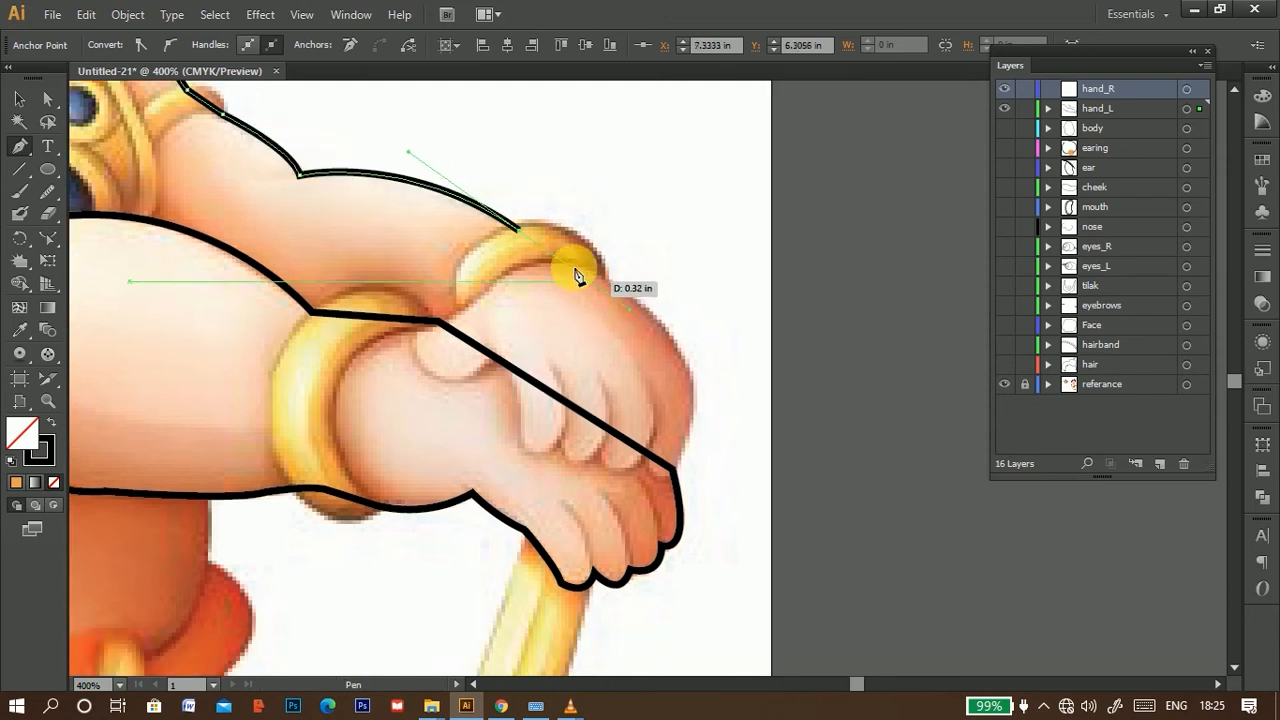
# Step: Carry the path straight across the far arm's bracelet and curve it around the back of the hand to the little finger
pyautogui.moveTo(521, 242); pyautogui.dragTo(592, 258)
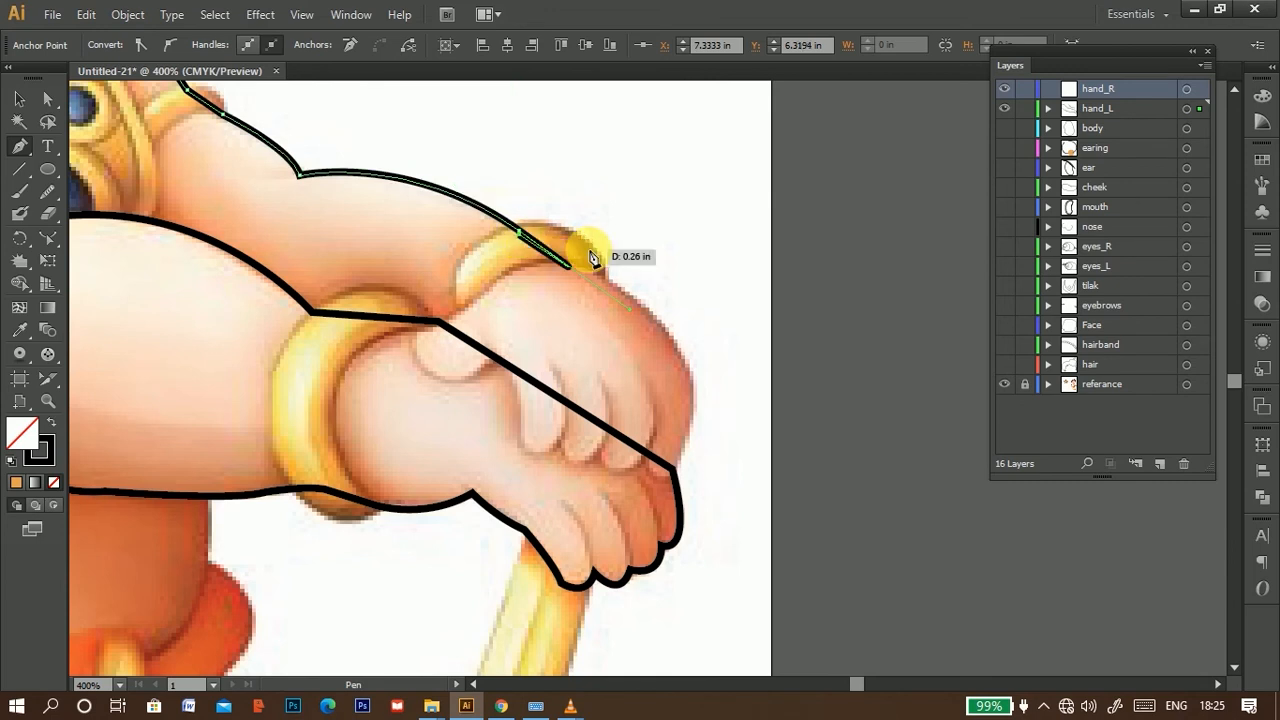
pyautogui.hotkey('ctrl', 'z')
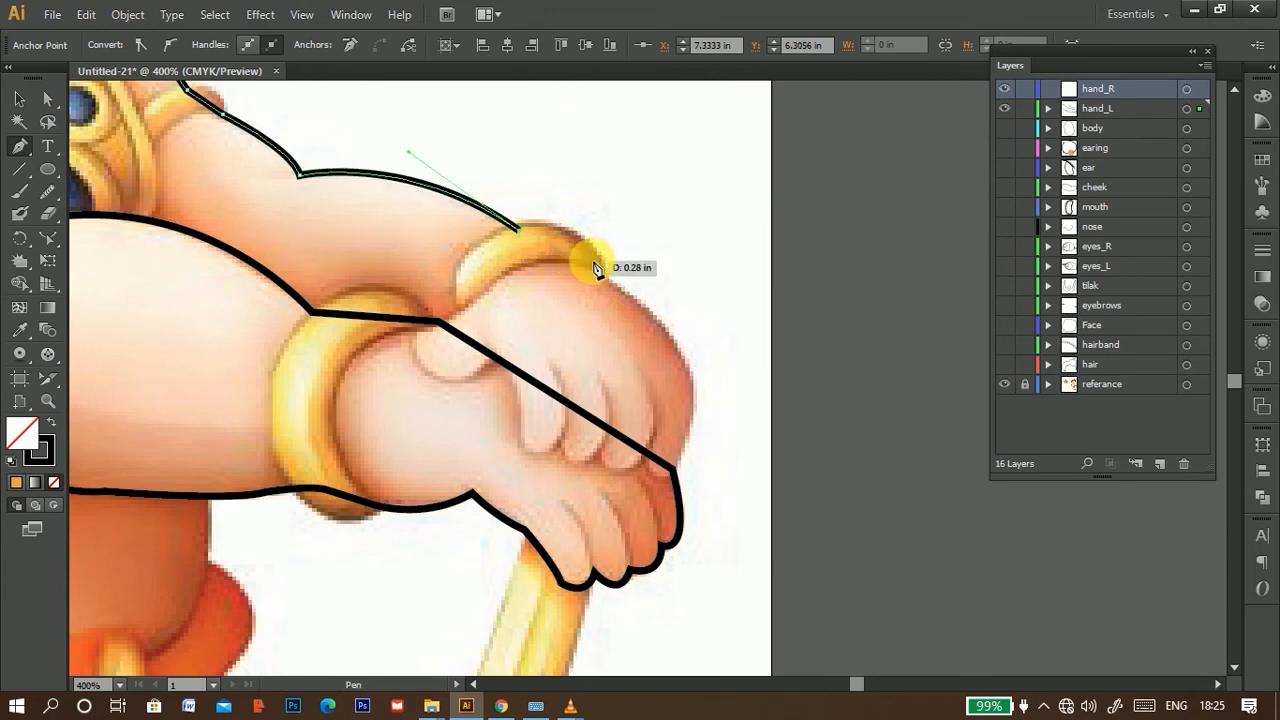
pyautogui.moveTo(591, 269); pyautogui.dragTo(498, 185)
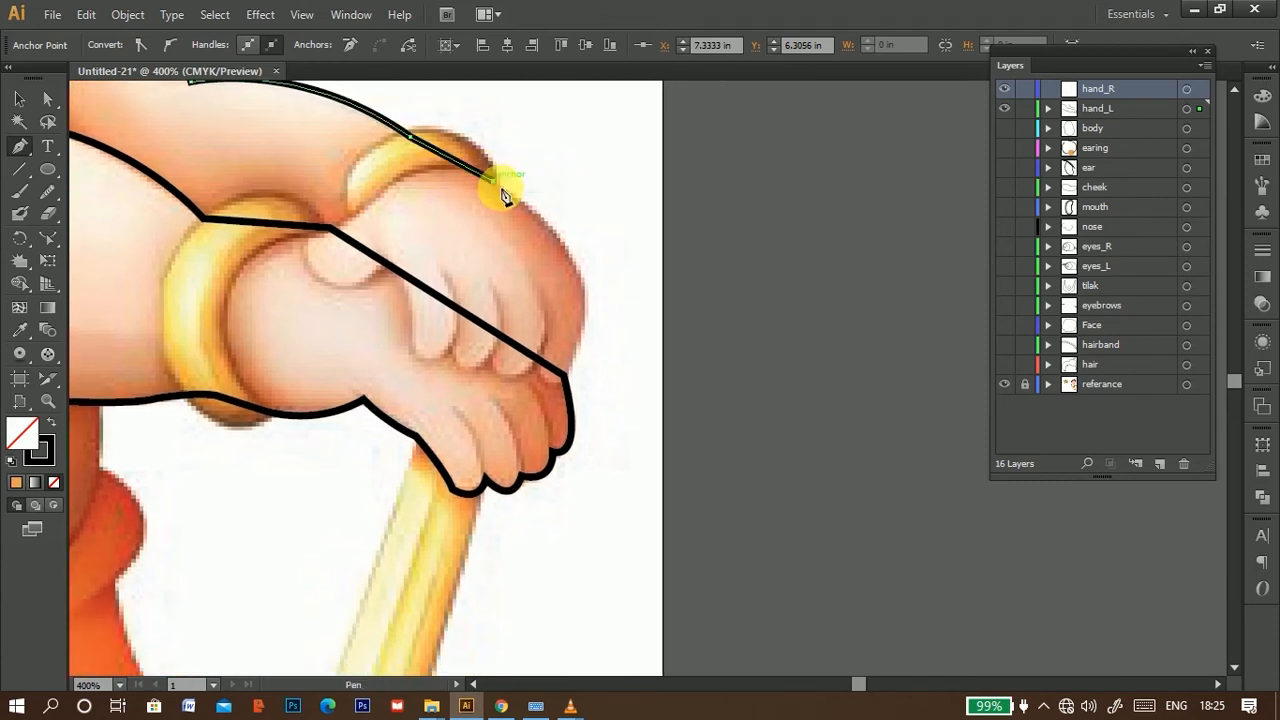
pyautogui.moveTo(538, 235); pyautogui.dragTo(490, 179)
pyautogui.moveTo(537, 273); pyautogui.dragTo(541, 380)
pyautogui.hotkey('ctrl', 'z')
pyautogui.moveTo(537, 227)
pyautogui.mouseDown()
pyautogui.moveTo(559, 302)
pyautogui.moveTo(482, 334)
pyautogui.moveTo(467, 369)
pyautogui.mouseUp()
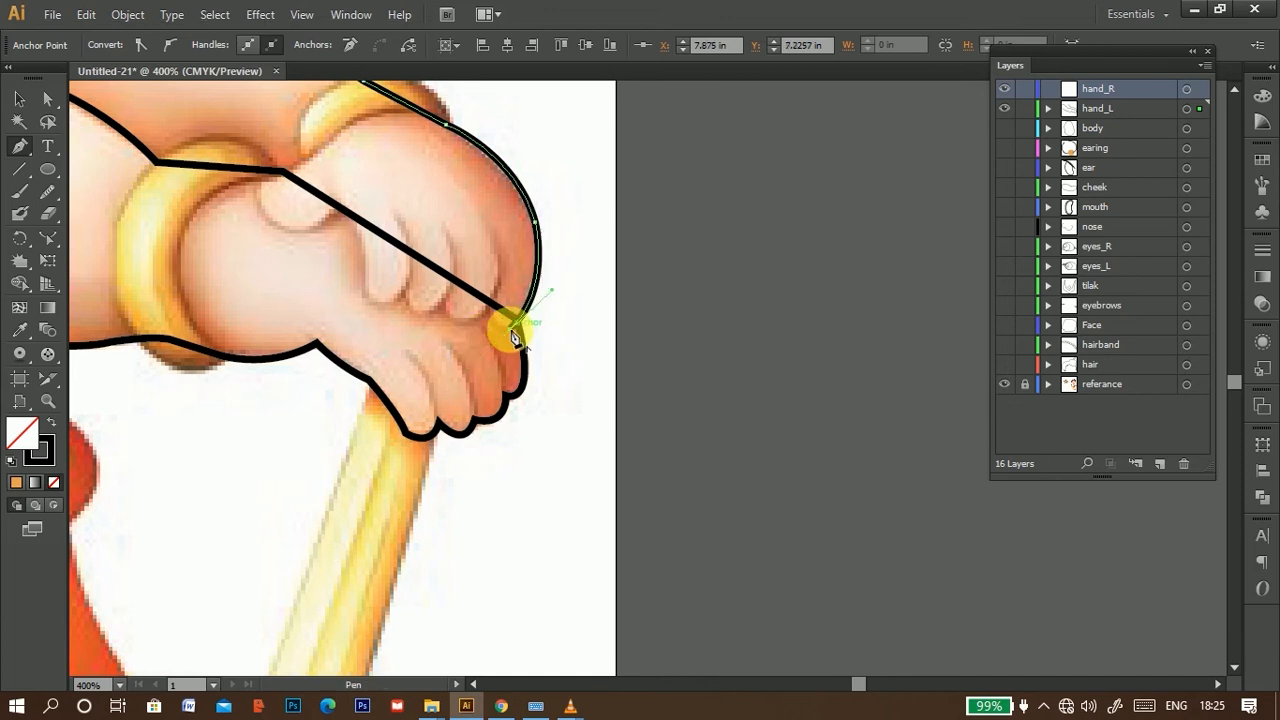
# Step: Trace the upper hand's four fingertips one after another as small scalloped curves with sharp corners between the fingers
pyautogui.scroll(2, 513, 337)
pyautogui.moveTo(472, 226); pyautogui.dragTo(471, 226)
pyautogui.click(463, 286)
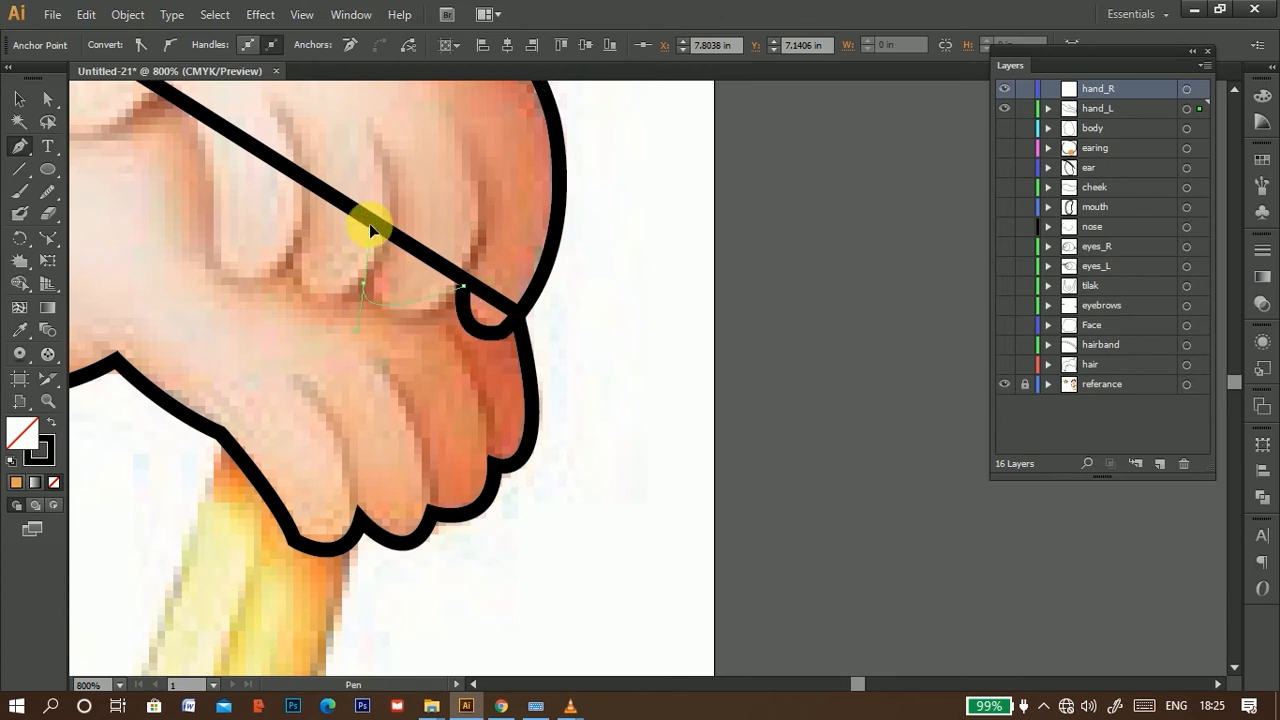
pyautogui.moveTo(362, 287); pyautogui.dragTo(367, 289)
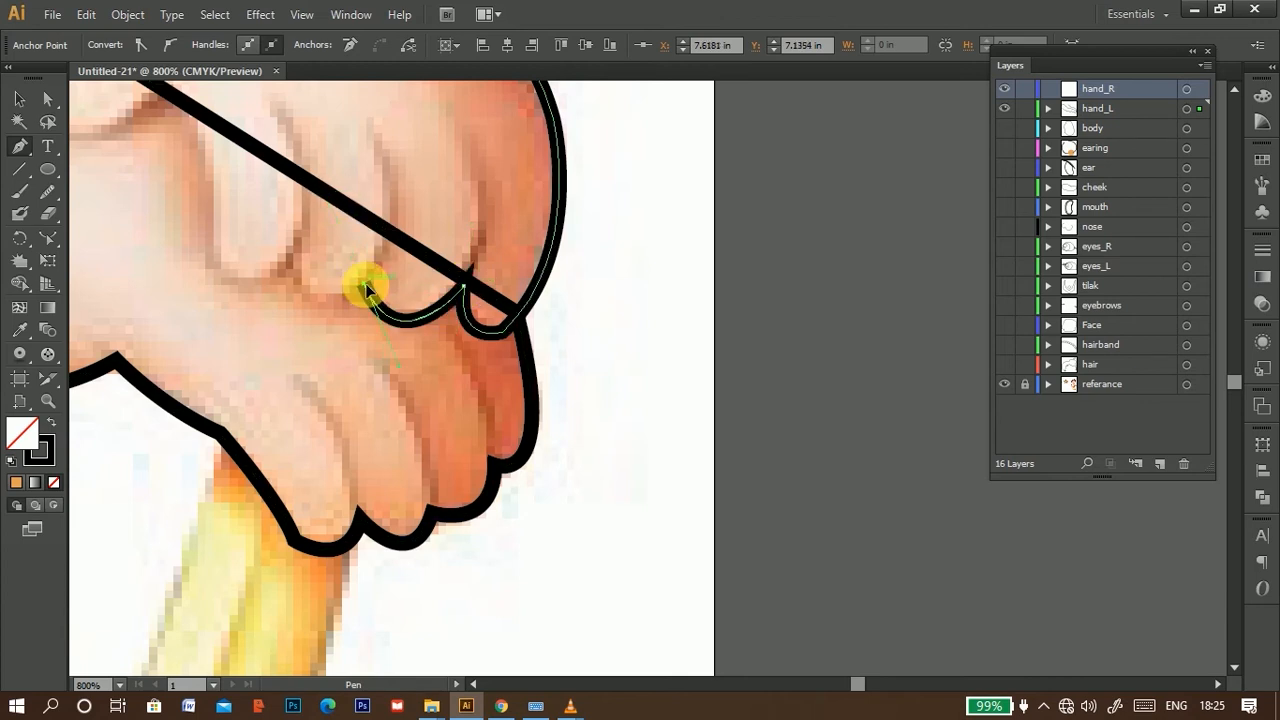
pyautogui.moveTo(286, 264); pyautogui.dragTo(270, 178)
pyautogui.click(288, 266)
pyautogui.click(288, 268)
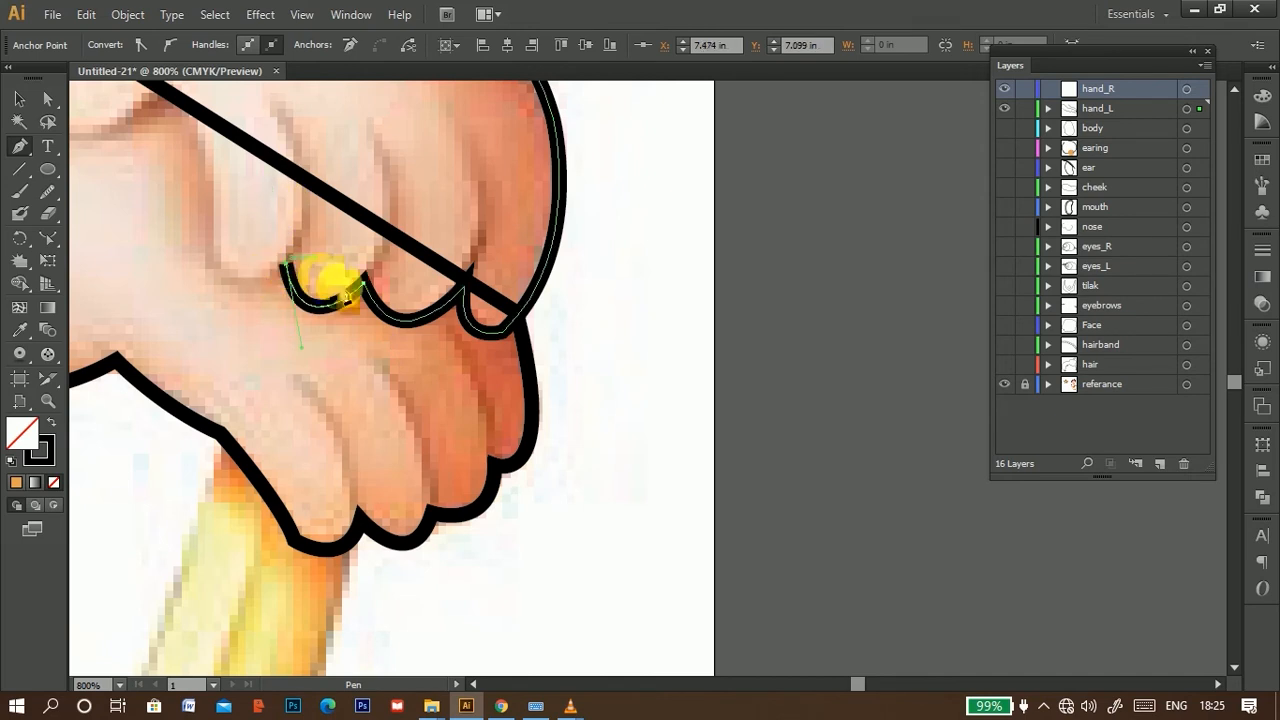
pyautogui.moveTo(340, 274); pyautogui.dragTo(553, 521)
pyautogui.moveTo(427, 510); pyautogui.dragTo(419, 423)
pyautogui.click(424, 503)
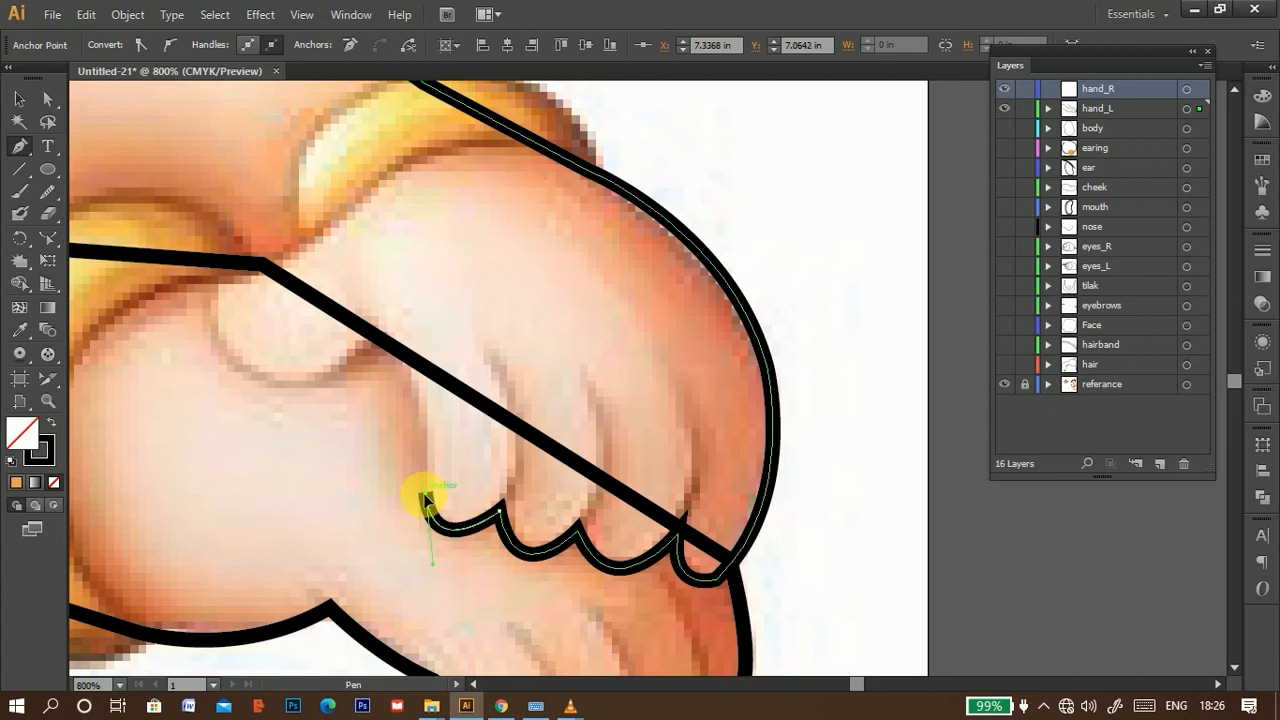
# Step: Trace up the index finger's side and loop the path around the thumb to the wrist crease
pyautogui.moveTo(507, 432); pyautogui.dragTo(806, 398)
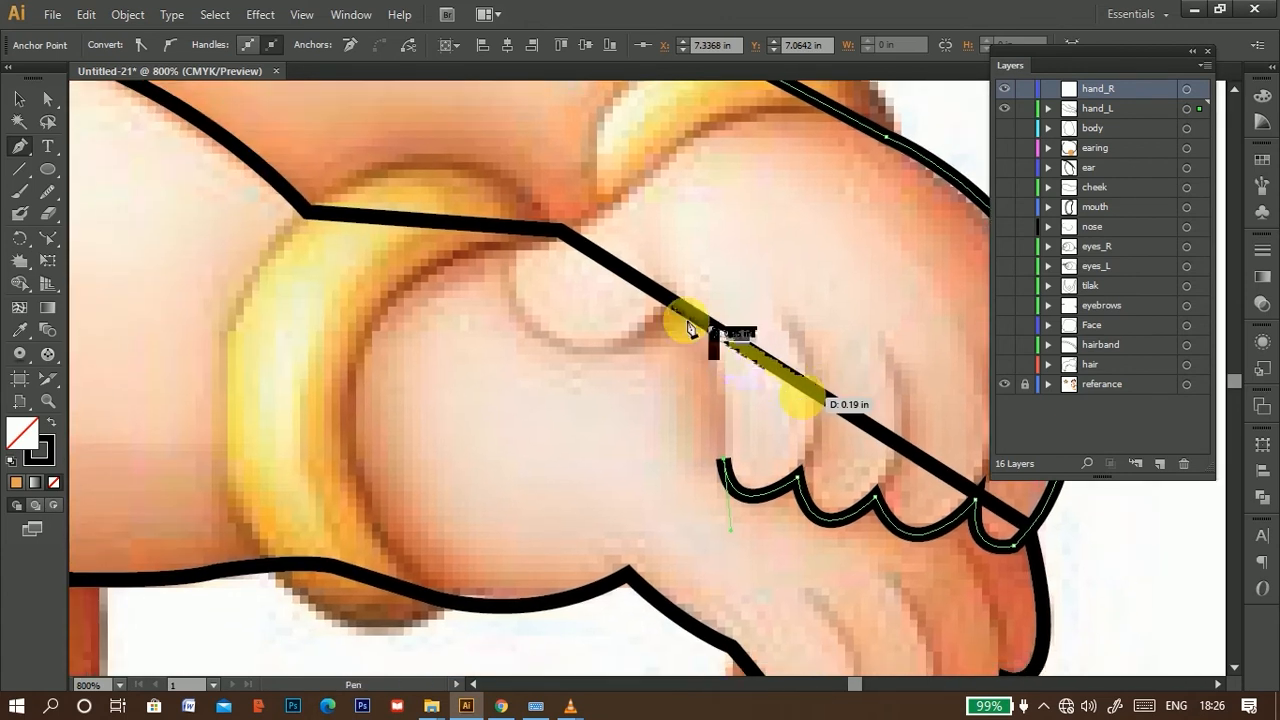
pyautogui.moveTo(677, 305); pyautogui.dragTo(614, 275)
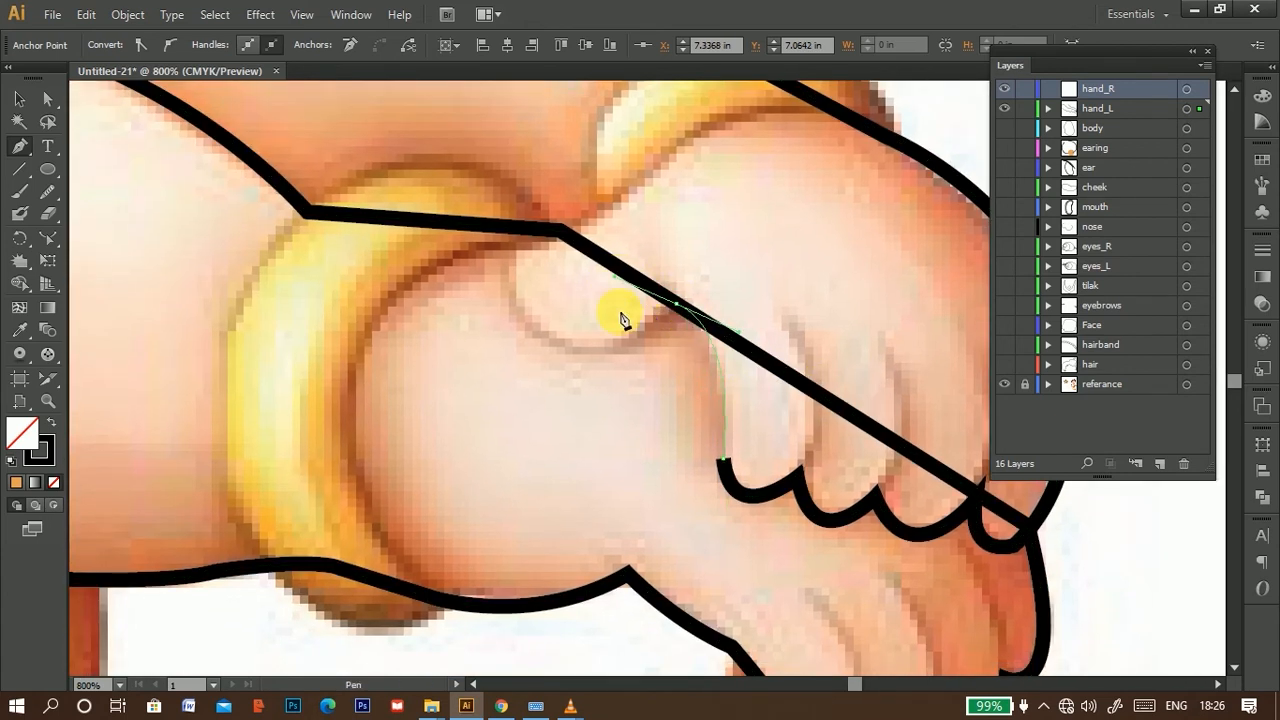
pyautogui.click(677, 305)
pyautogui.moveTo(546, 344); pyautogui.dragTo(504, 305)
pyautogui.moveTo(535, 288); pyautogui.dragTo(451, 478)
pyautogui.moveTo(435, 428); pyautogui.dragTo(492, 371)
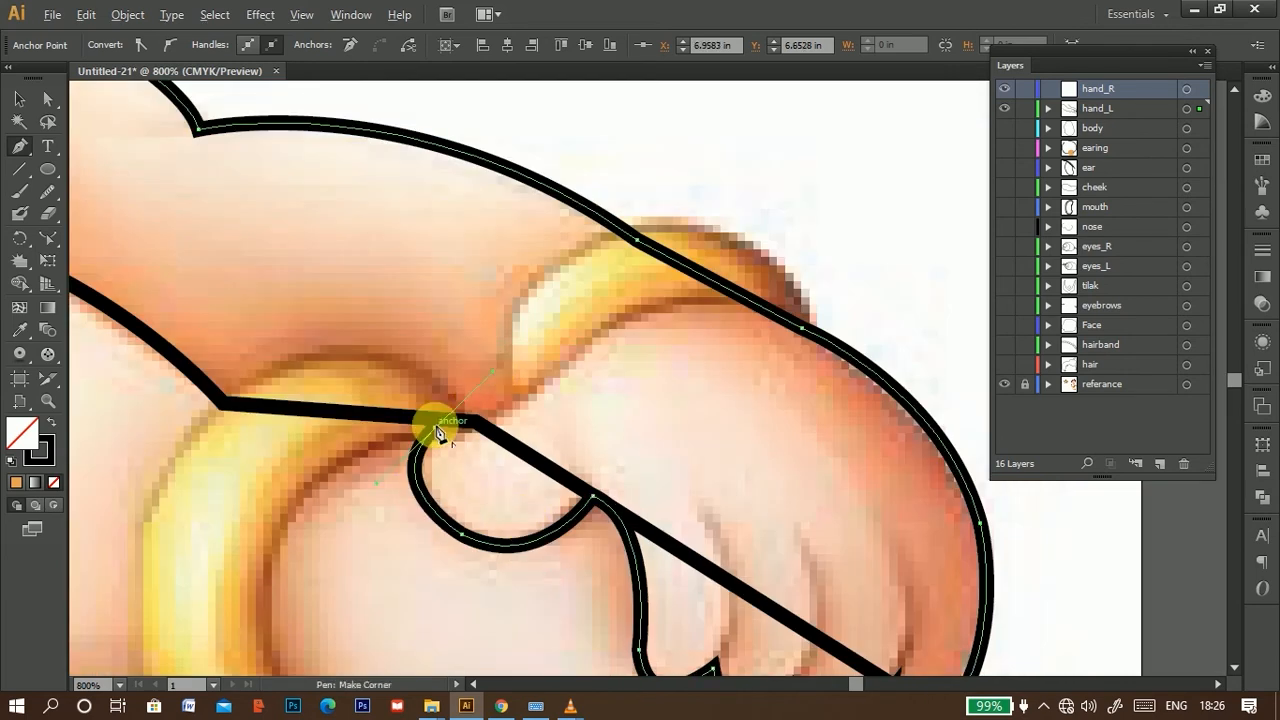
# Step: Close the outline with straight segments from the thumb behind the near forearm and up past the necklace to the starting point
pyautogui.scroll(-3, 505, 484)
pyautogui.click(479, 463)
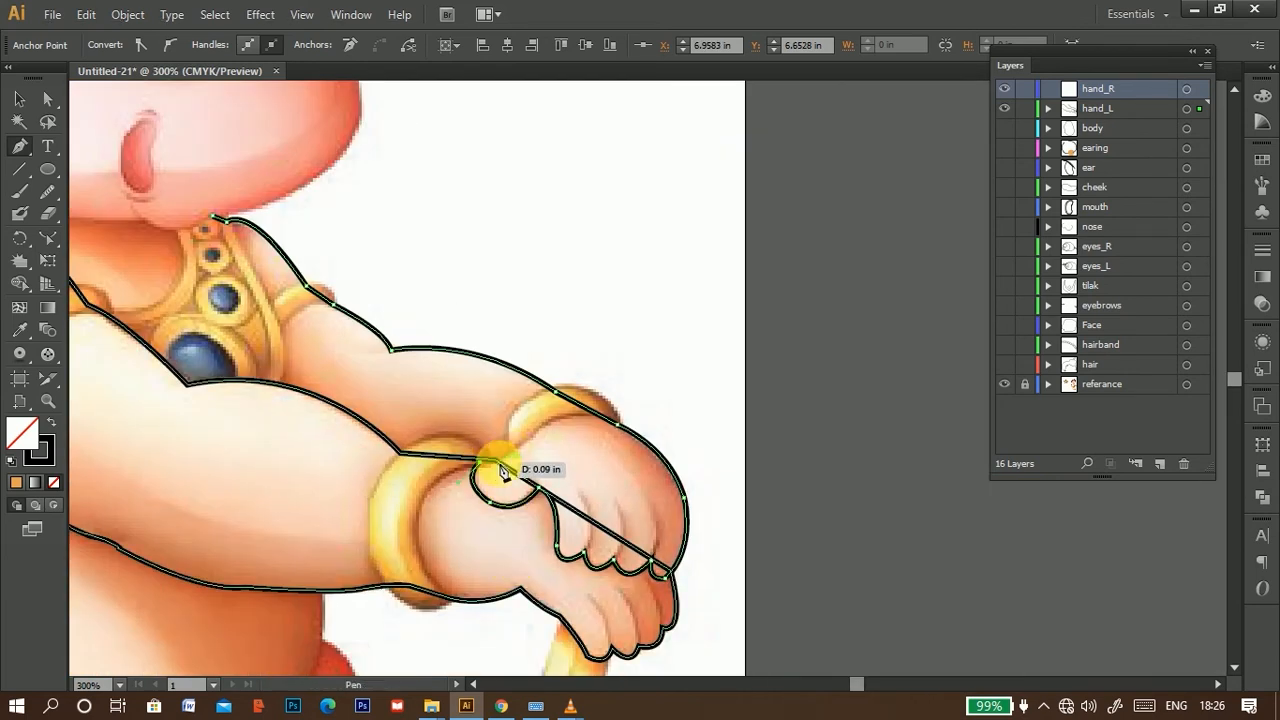
pyautogui.click(498, 462)
pyautogui.click(509, 452)
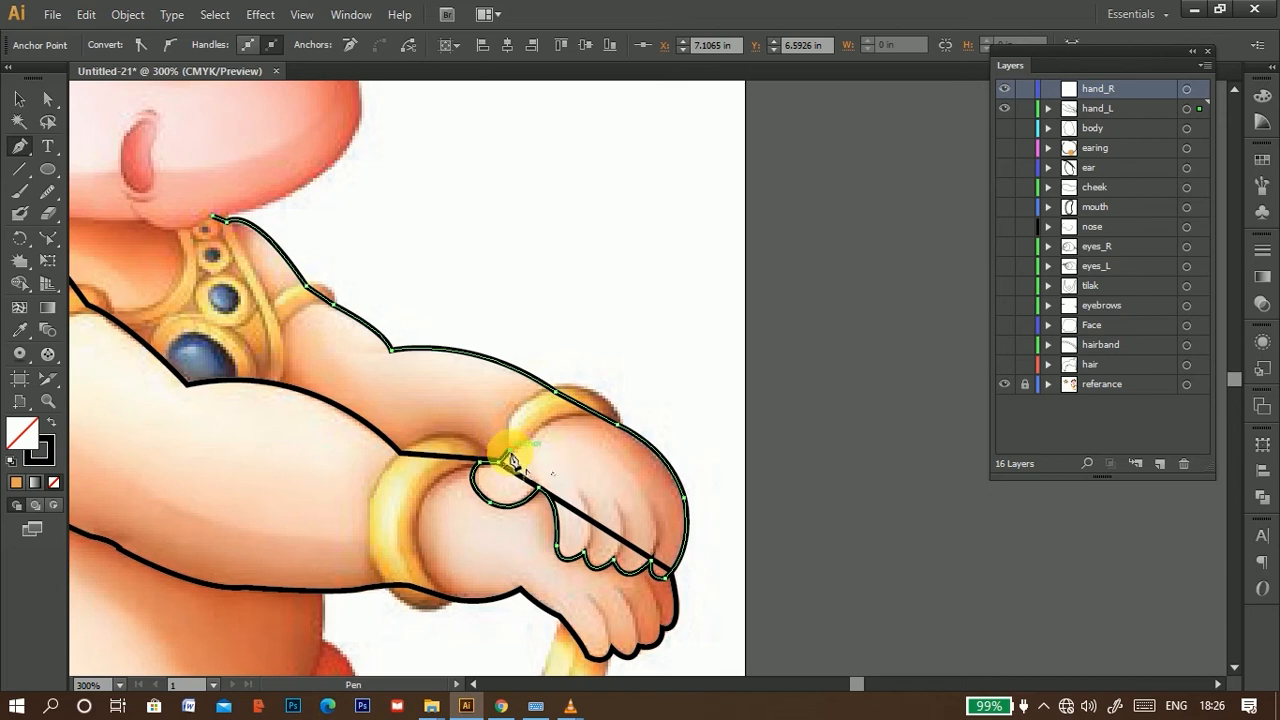
pyautogui.hotkey('ctrl', 'z')
pyautogui.moveTo(577, 452); pyautogui.dragTo(832, 503)
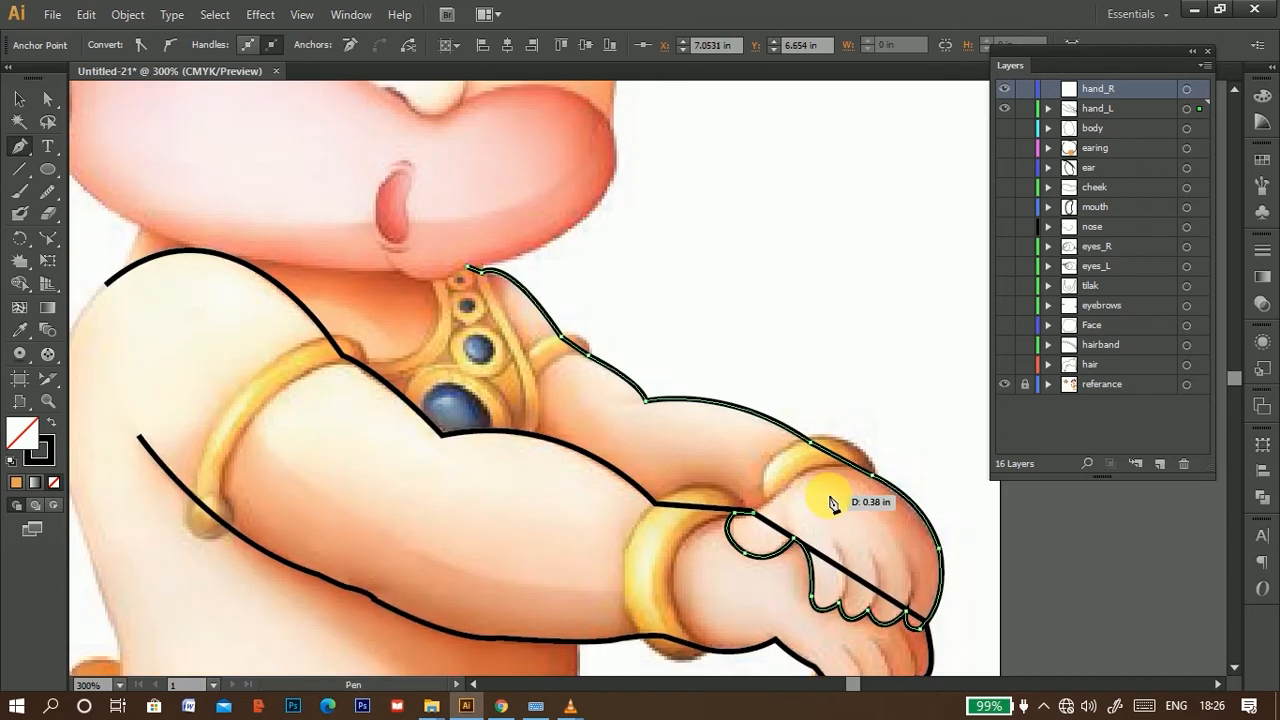
pyautogui.click(570, 494)
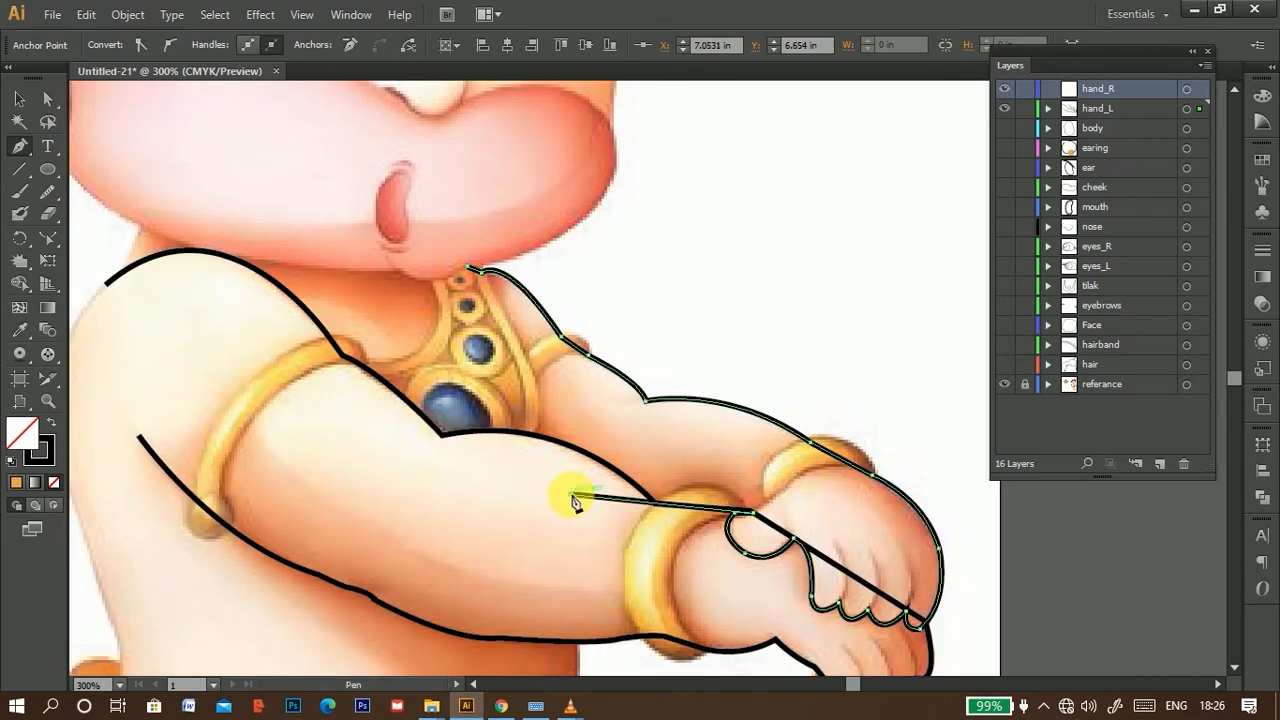
pyautogui.click(432, 447)
pyautogui.click(426, 356)
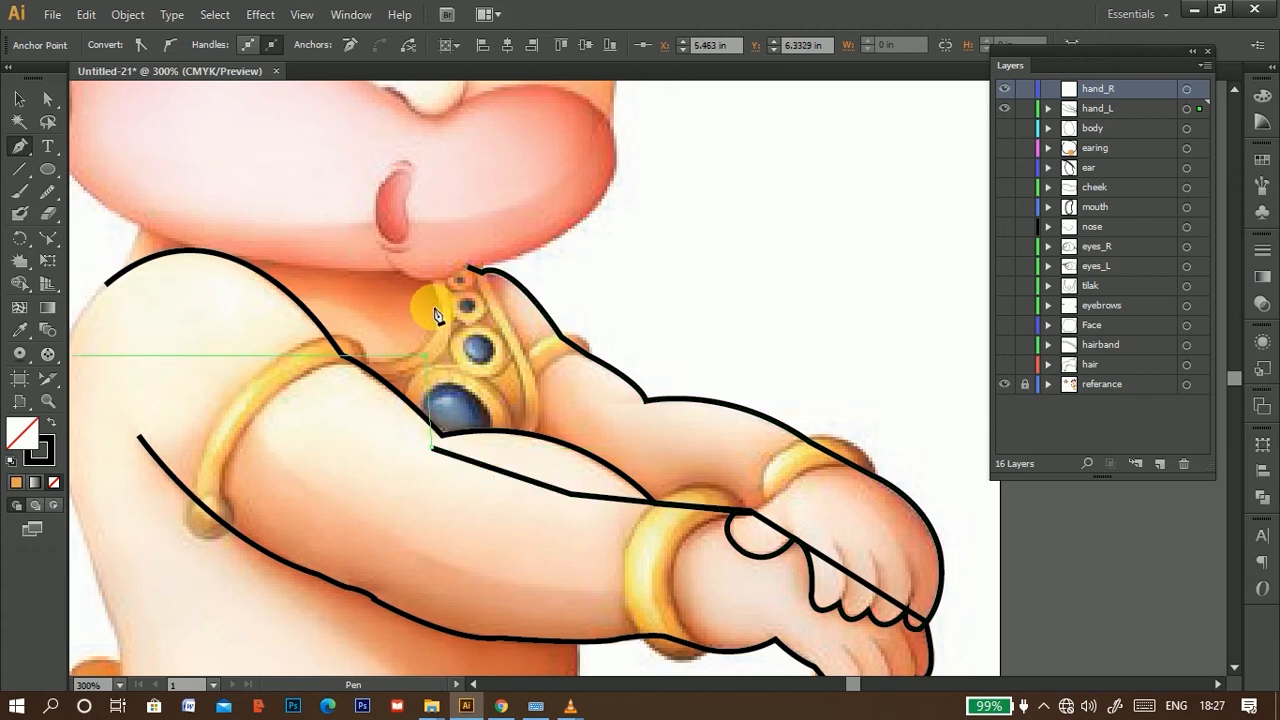
pyautogui.click(470, 272)
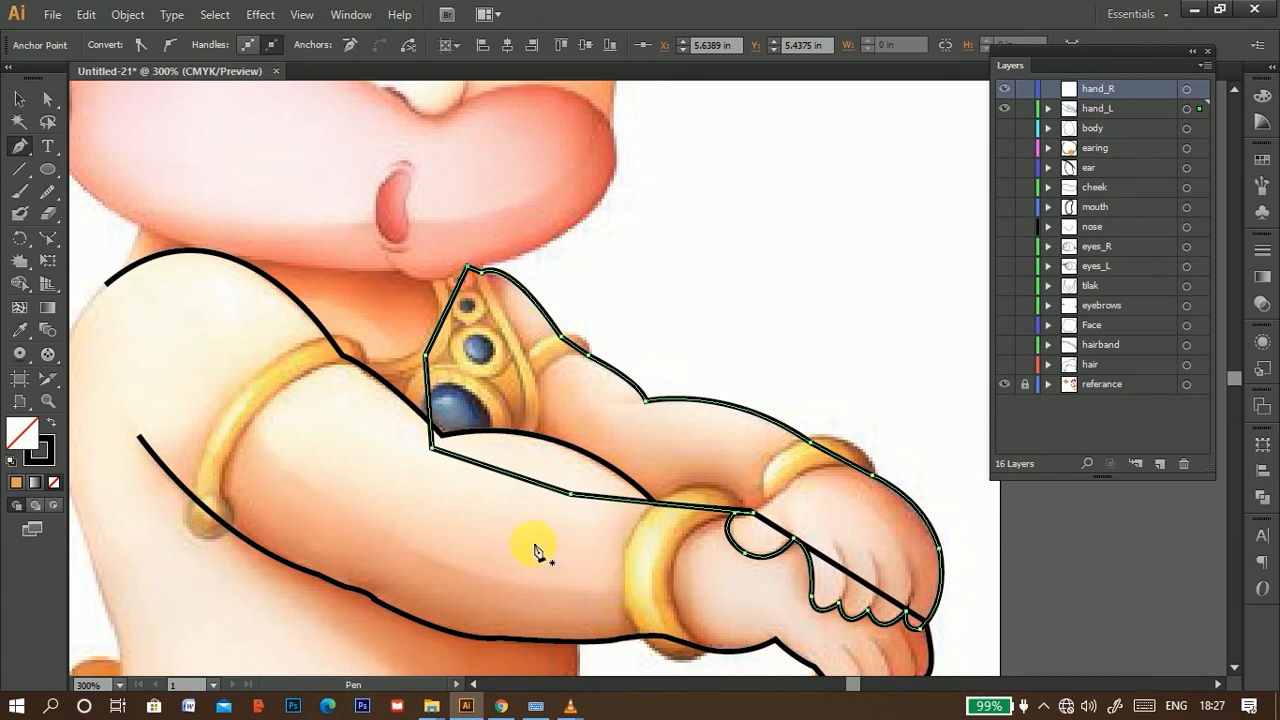
# Step: Draw a curved crease between the little finger and ring finger on the upper hand
pyautogui.click(16, 100)
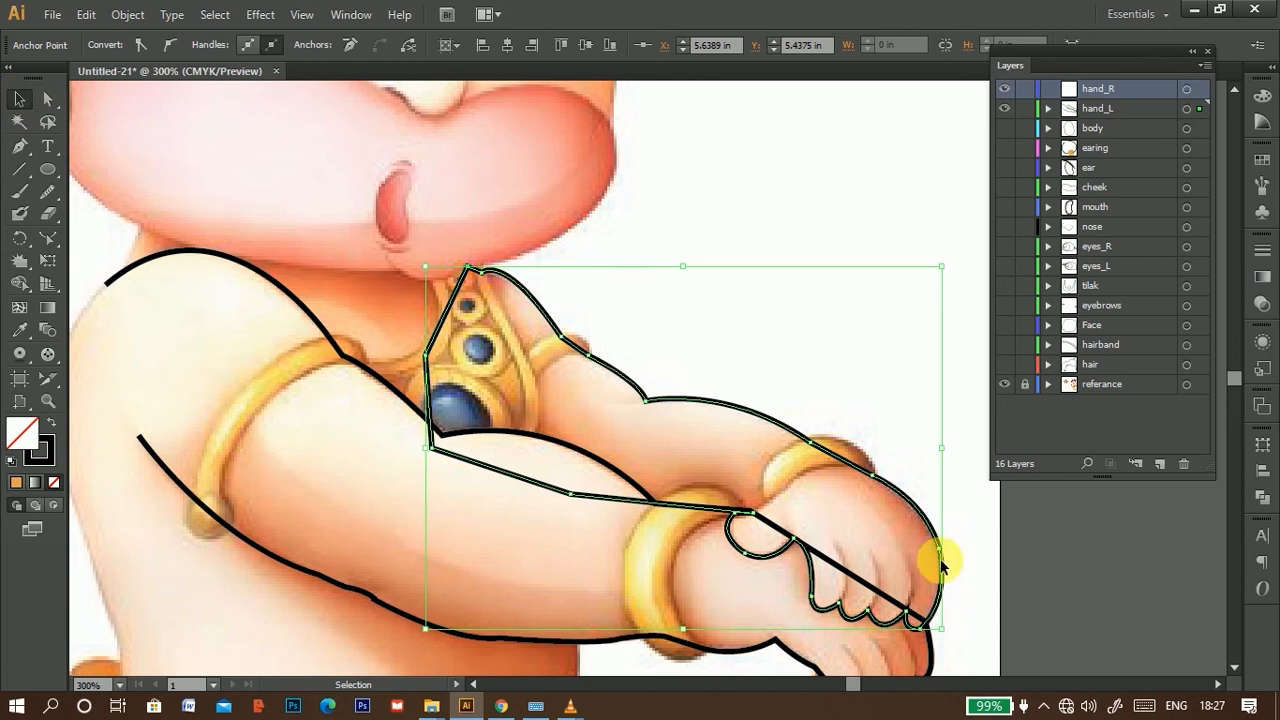
pyautogui.moveTo(977, 589); pyautogui.dragTo(557, 337)
pyautogui.keyDown('alt'); pyautogui.scroll(2, 643, 401); pyautogui.keyUp('alt')
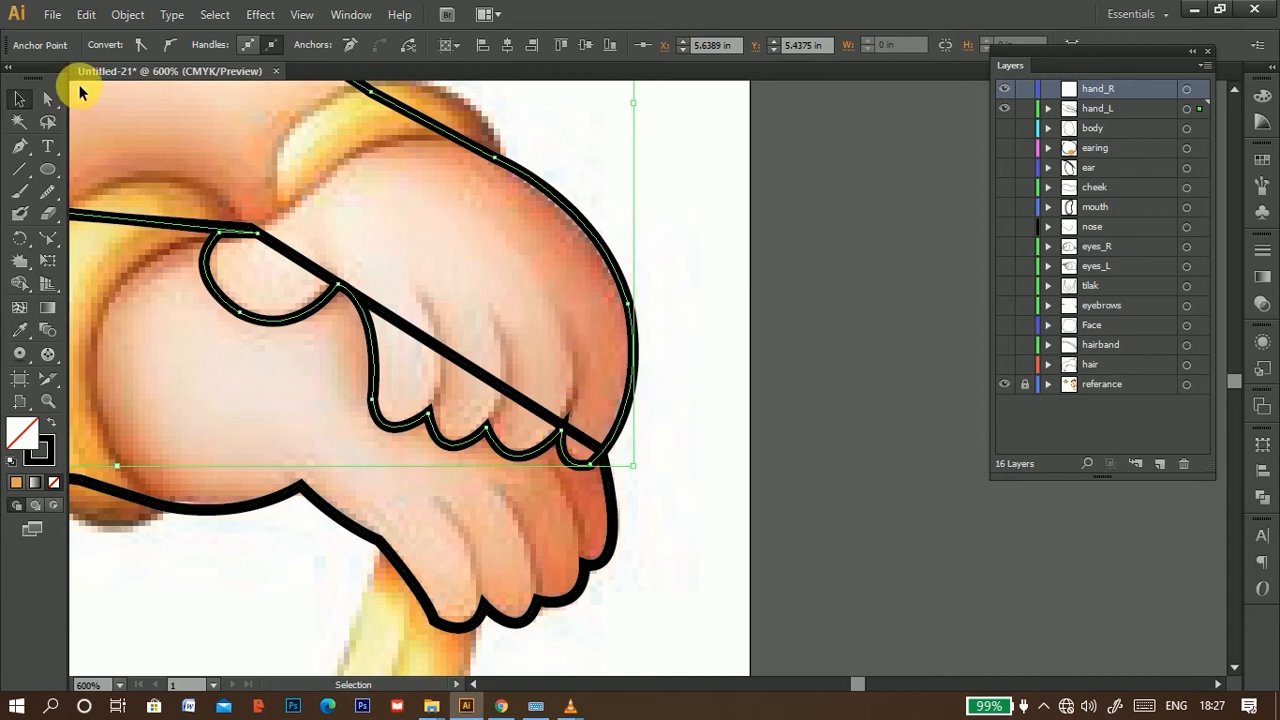
pyautogui.click(20, 146)
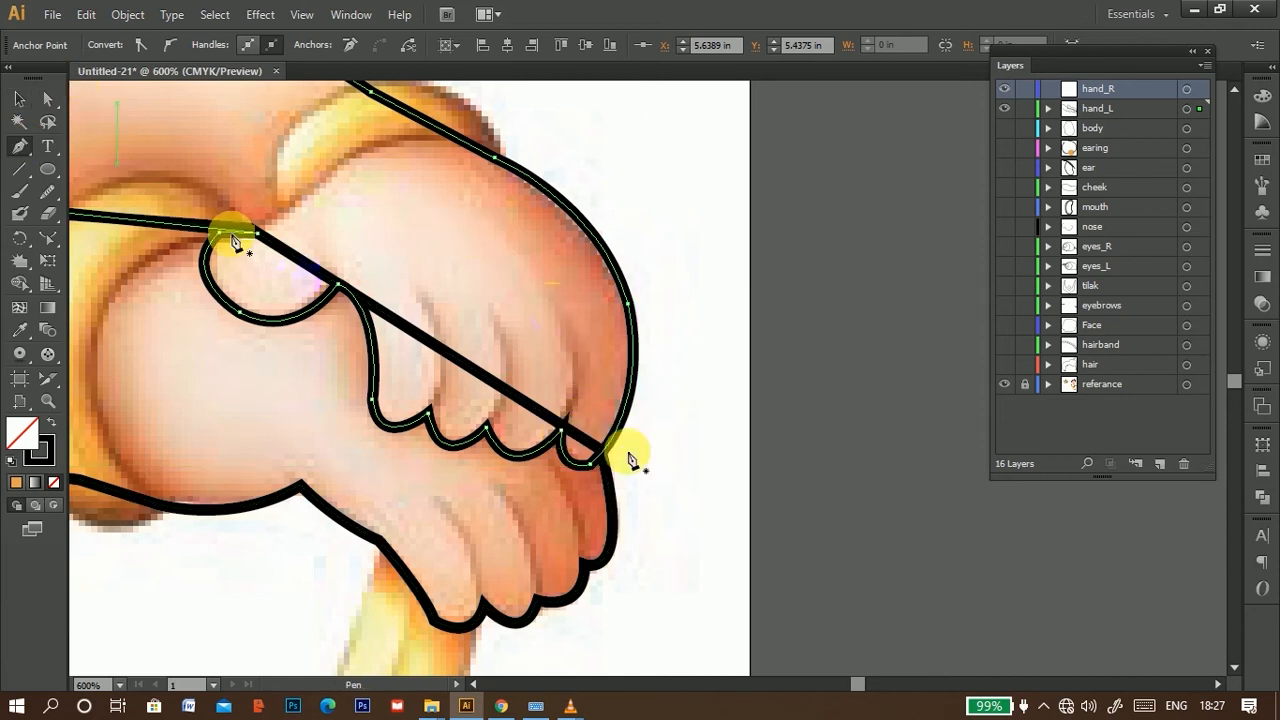
pyautogui.click(551, 300)
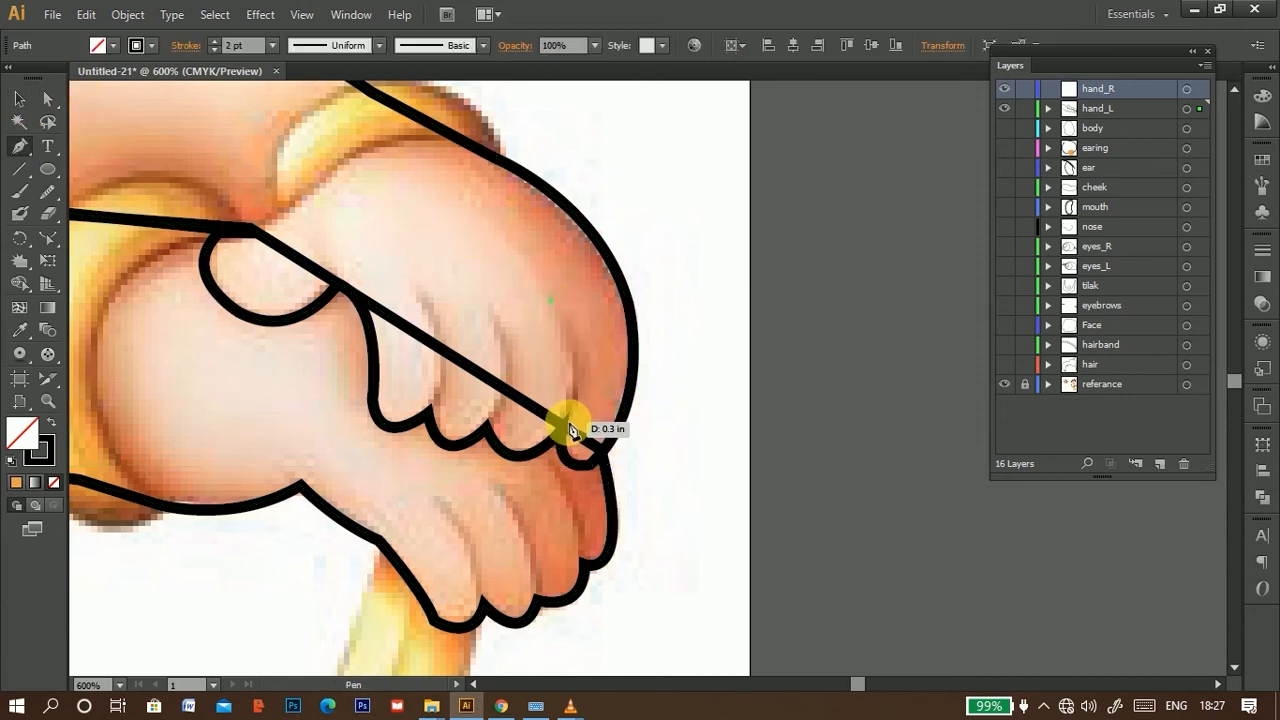
pyautogui.moveTo(570, 430); pyautogui.dragTo(543, 505)
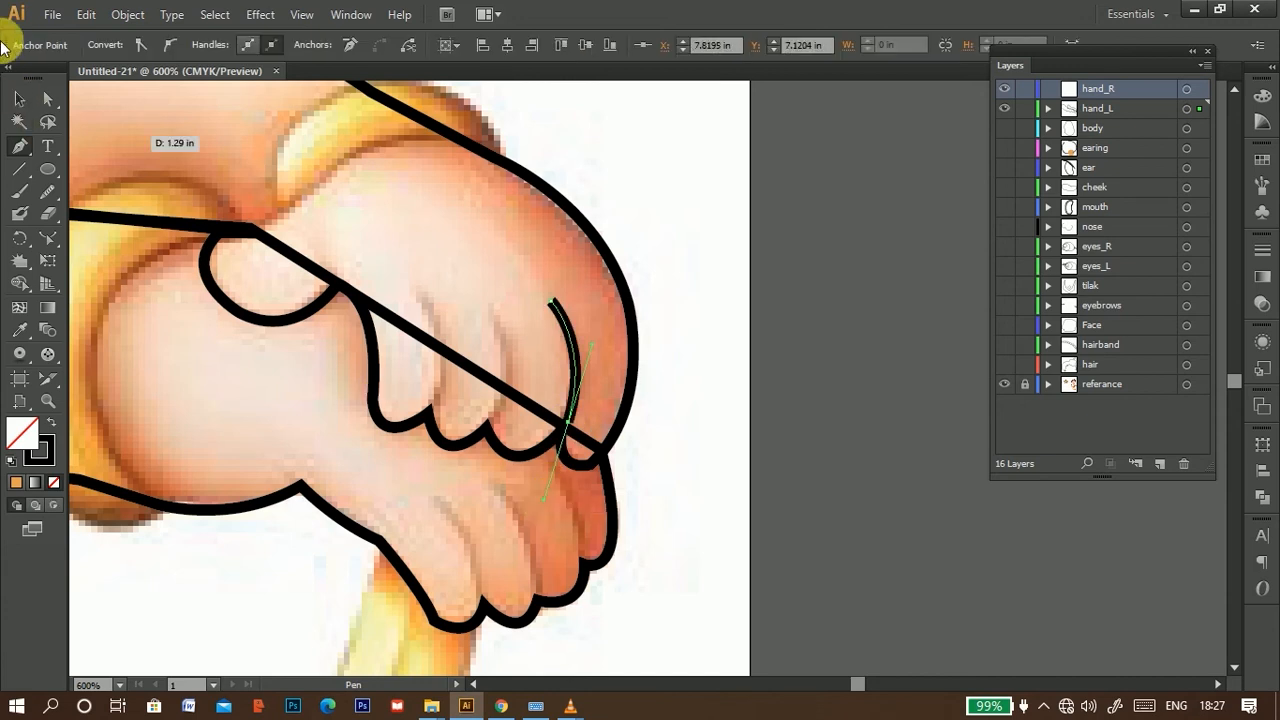
# Step: Set the stroke weight of both arm outlines and the new finger crease to 1 pt
pyautogui.click(20, 98)
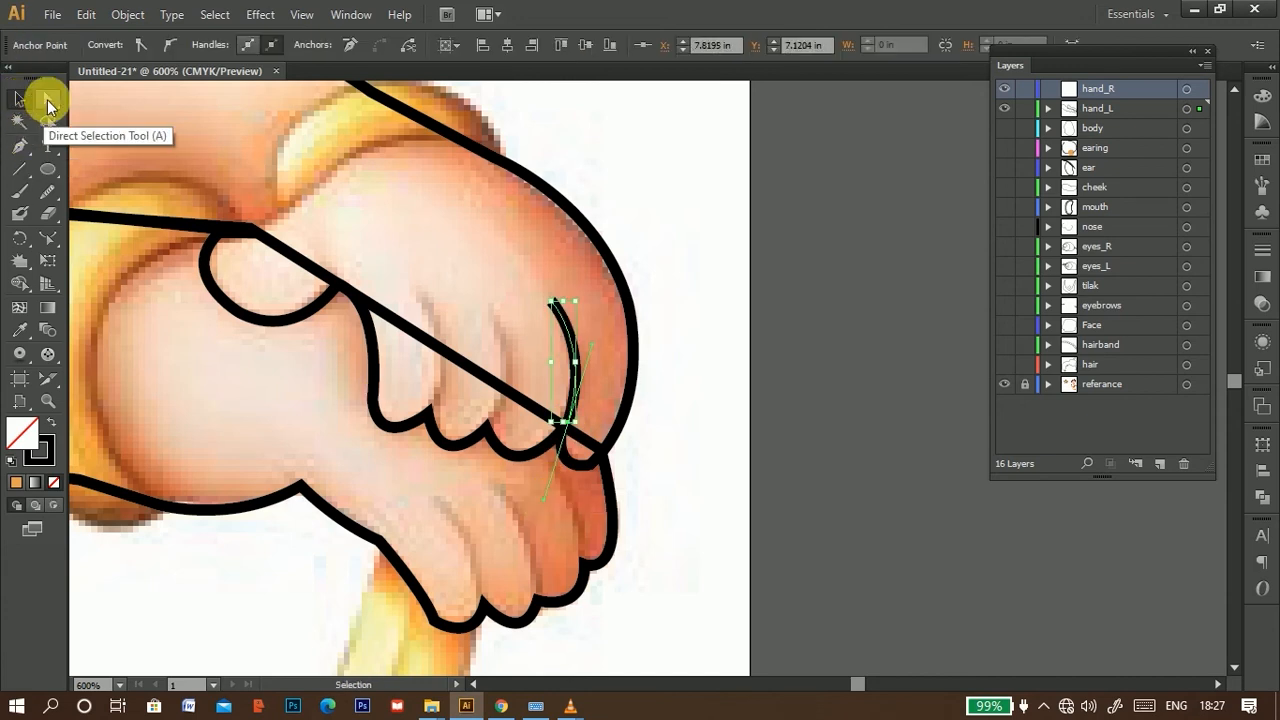
pyautogui.click(565, 340)
pyautogui.click(302, 262)
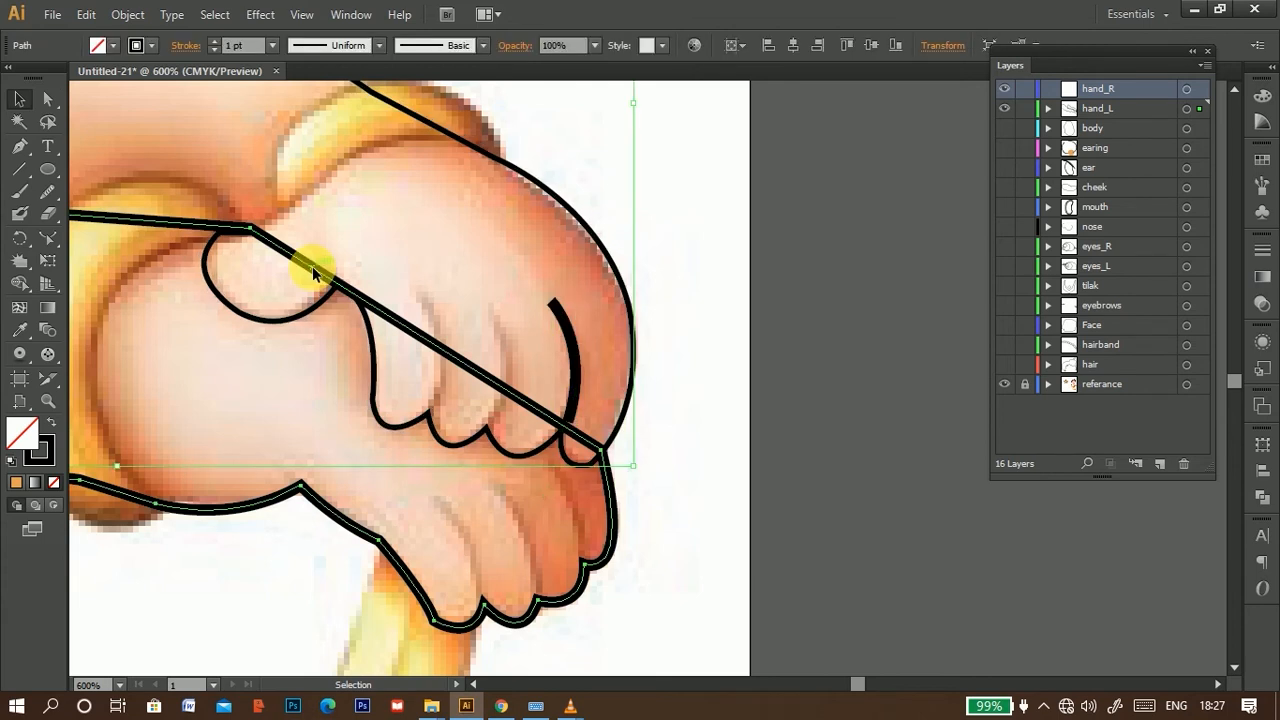
pyautogui.click(252, 46)
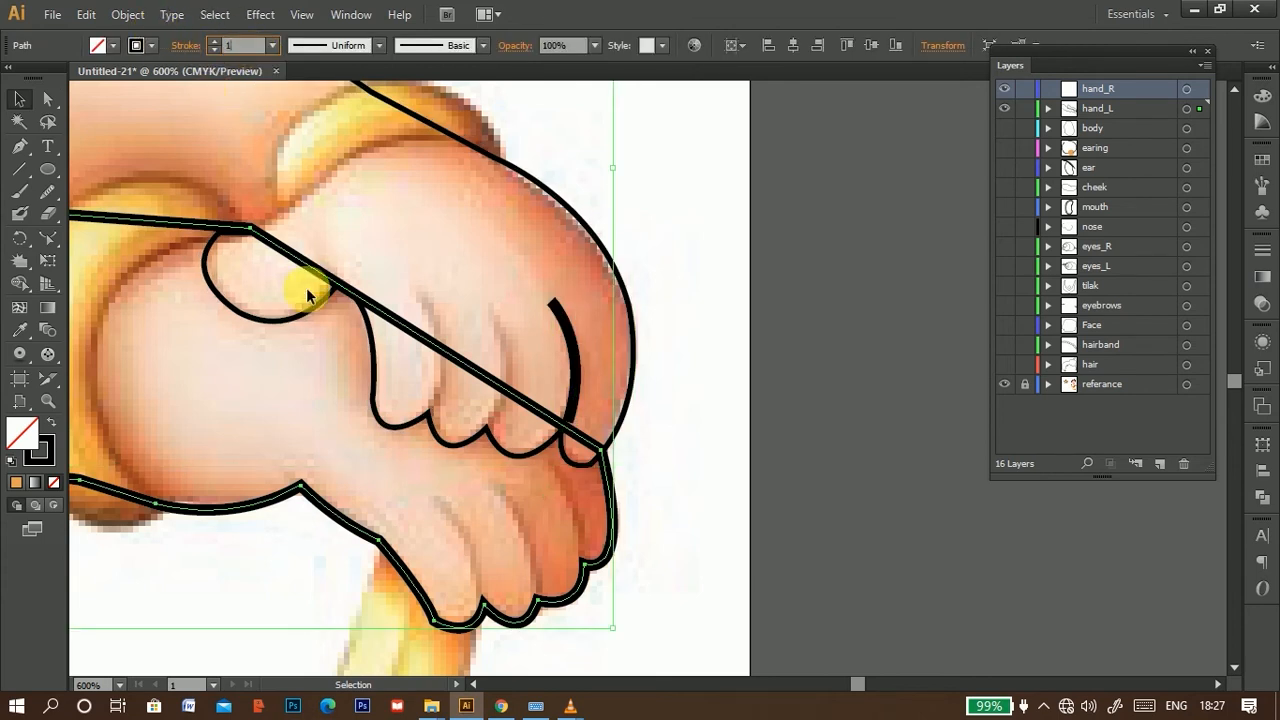
pyautogui.click(566, 336)
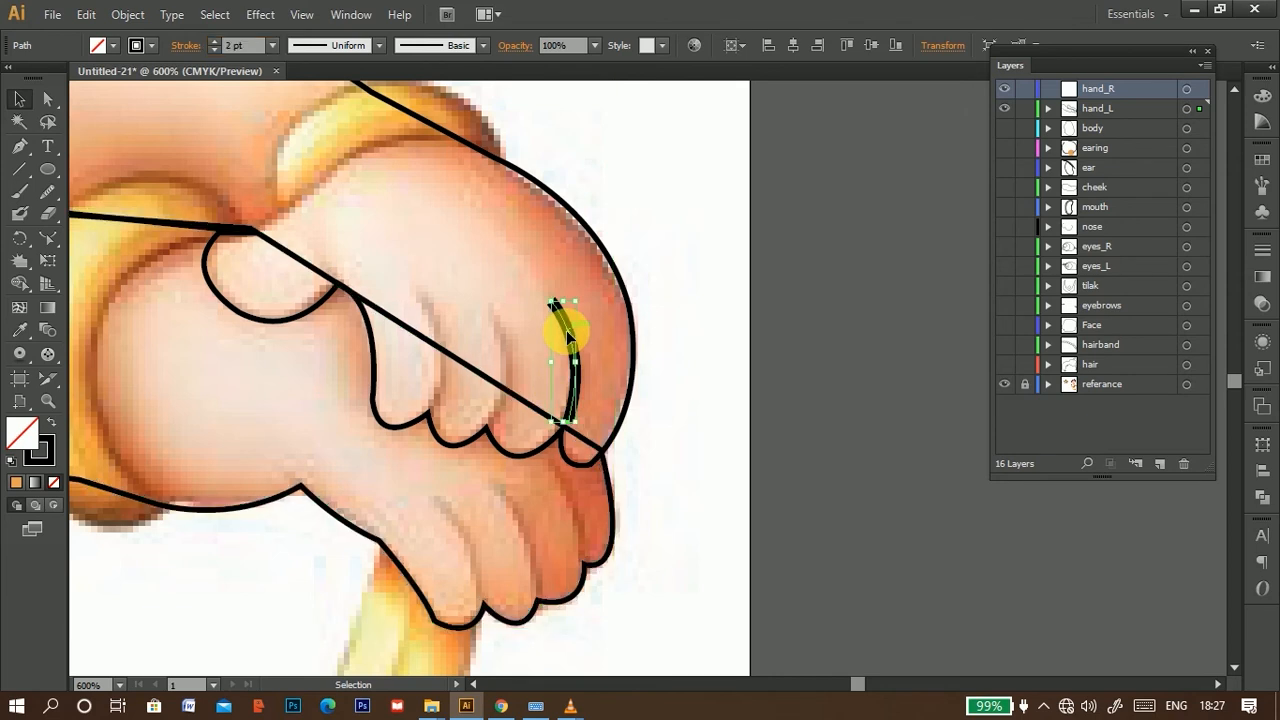
pyautogui.moveTo(257, 48); pyautogui.dragTo(112, 48)
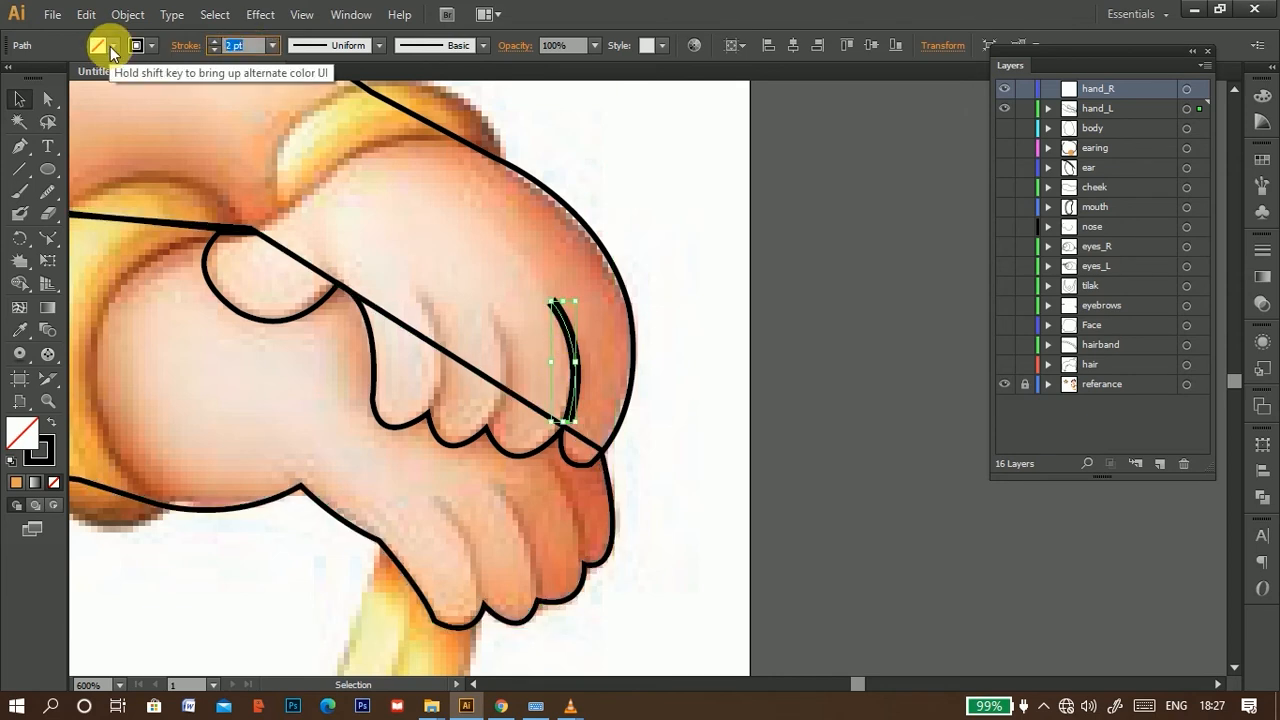
pyautogui.write('1')
pyautogui.press('Return')
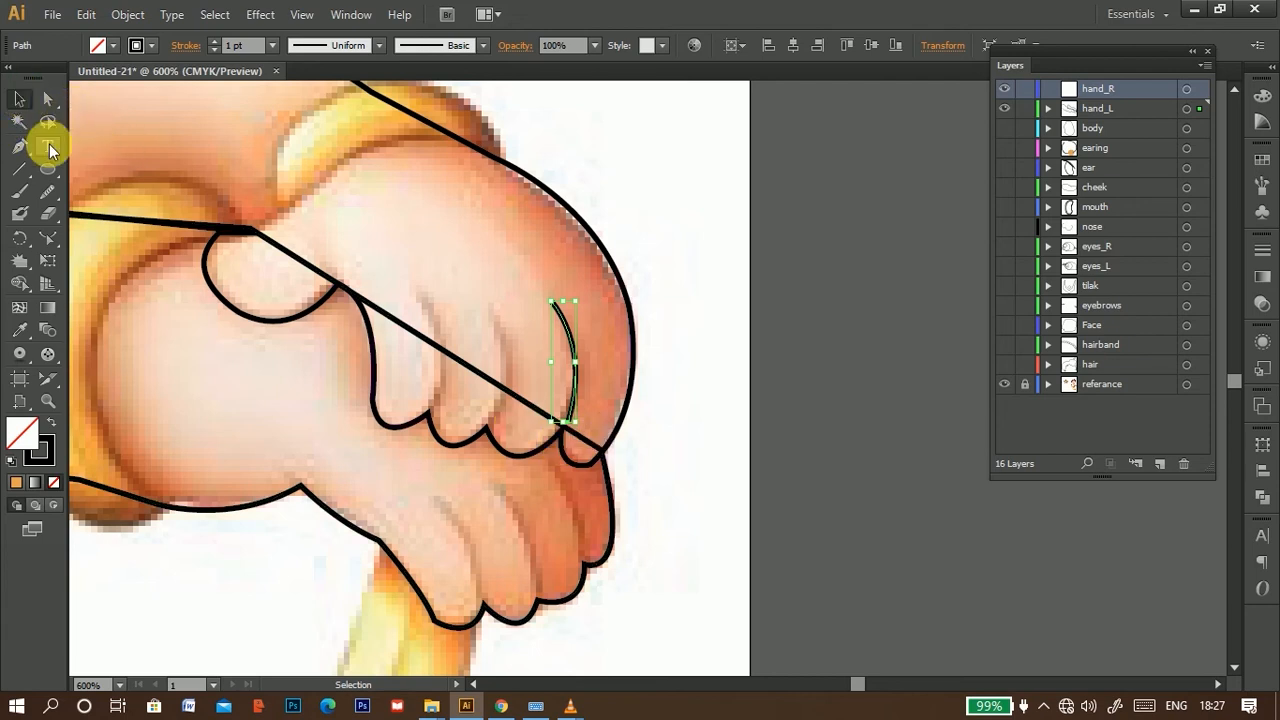
# Step: Draw the two remaining curved creases between the upper hand's fingers, ending each at the notch between fingertips
pyautogui.click(22, 147)
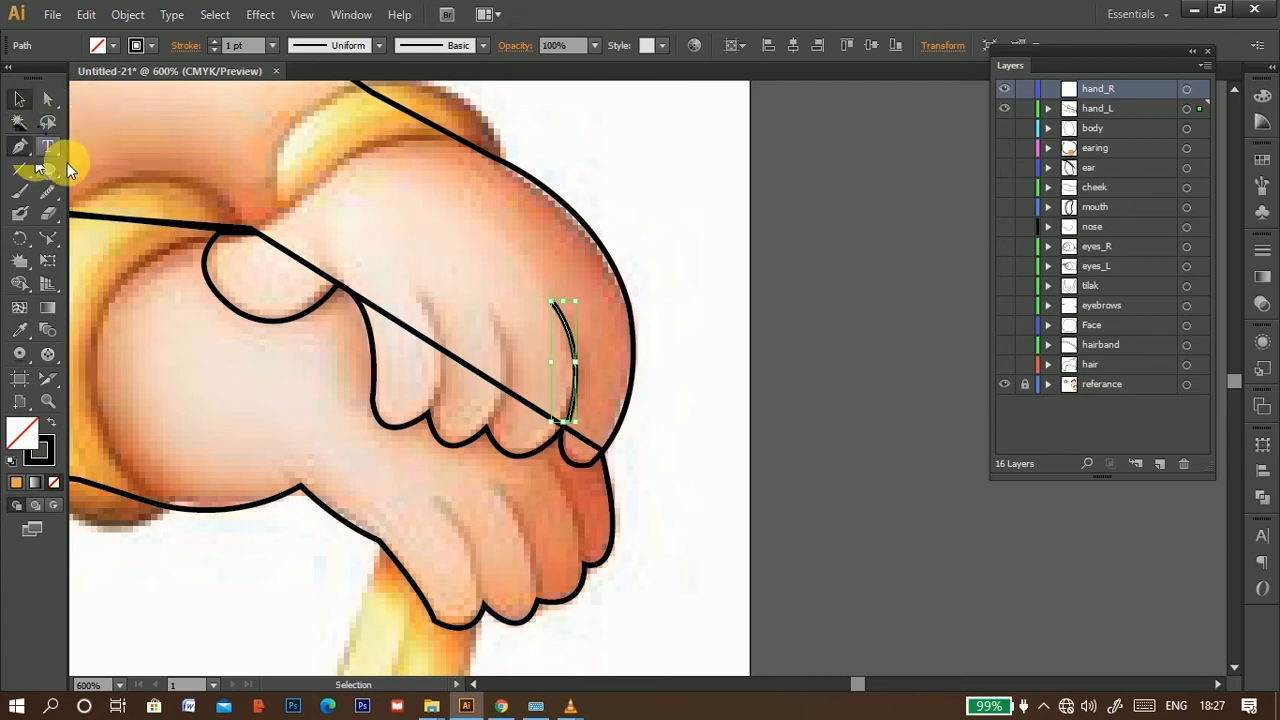
pyautogui.click(492, 301)
pyautogui.moveTo(487, 429); pyautogui.dragTo(52, 146)
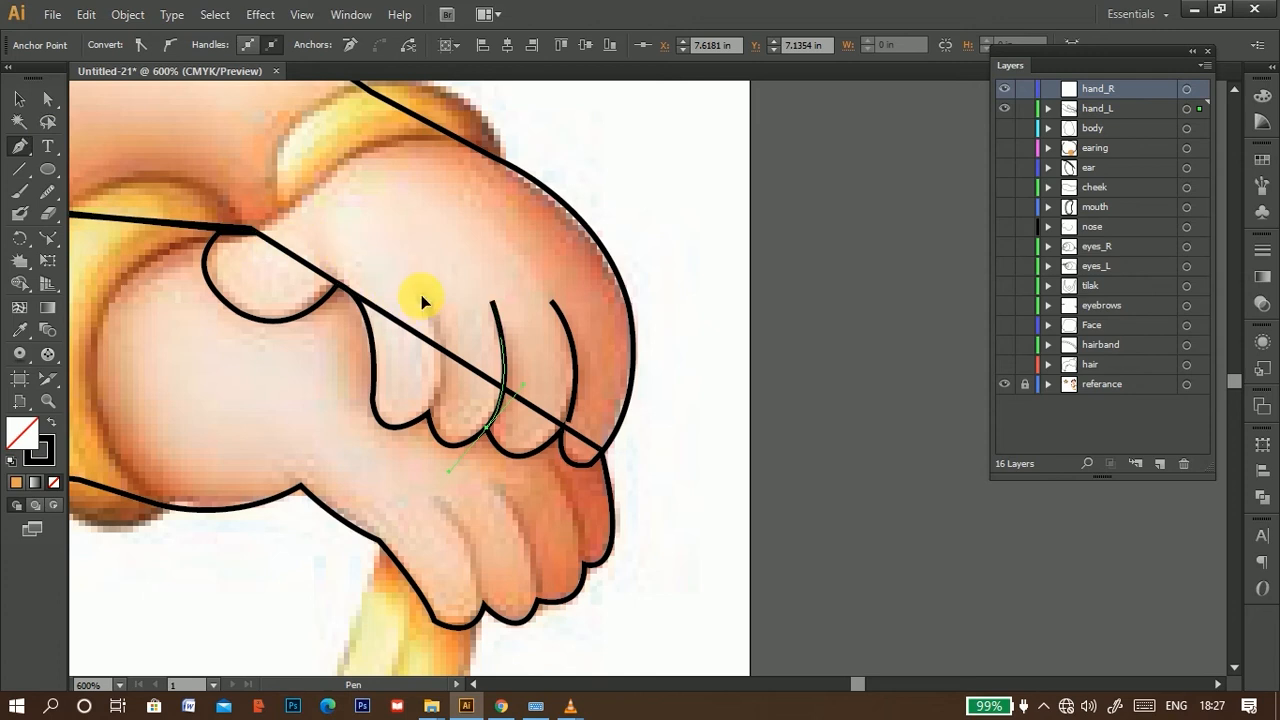
pyautogui.moveTo(422, 300)
pyautogui.mouseDown()
pyautogui.moveTo(437, 386)
pyautogui.moveTo(430, 422)
pyautogui.moveTo(391, 453)
pyautogui.moveTo(395, 470)
pyautogui.mouseUp()
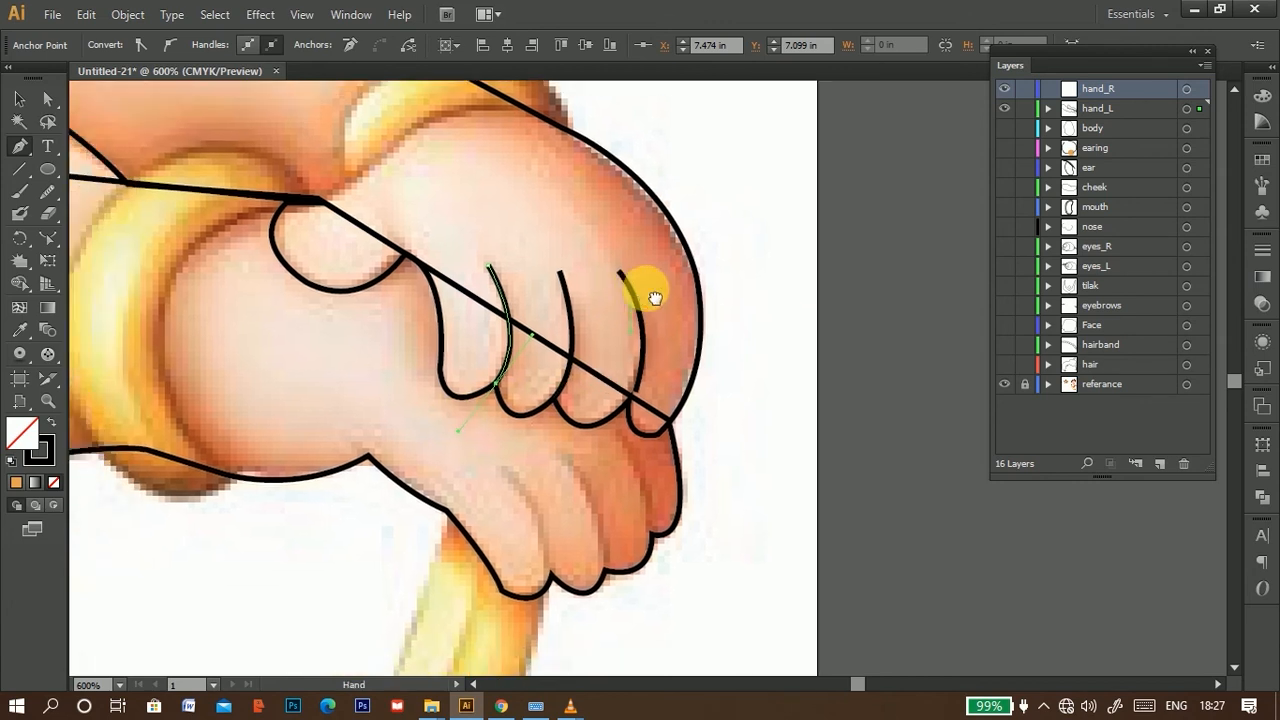
# Step: On the hand_L layer, draw three curved creases separating the lower hand's fingers, each ending at a fingertip notch
pyautogui.moveTo(548, 325); pyautogui.dragTo(651, 214)
pyautogui.click(1123, 111)
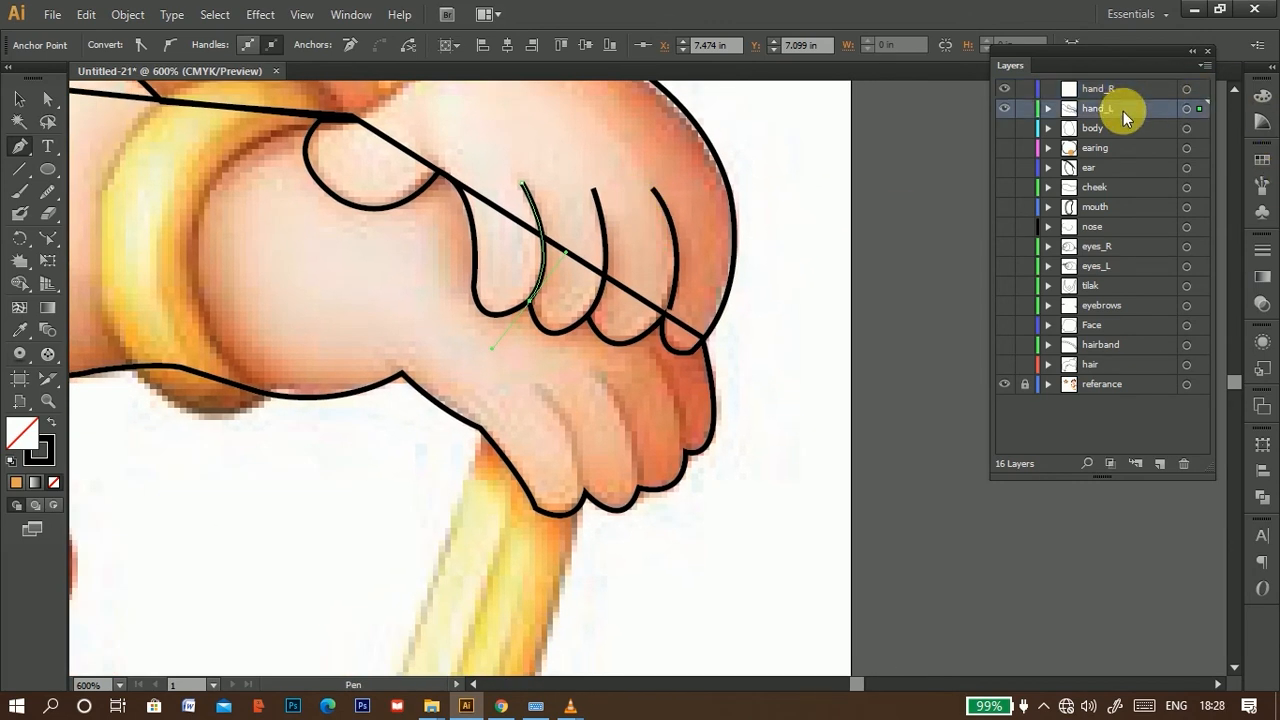
pyautogui.click(538, 383)
pyautogui.moveTo(580, 505); pyautogui.dragTo(571, 569)
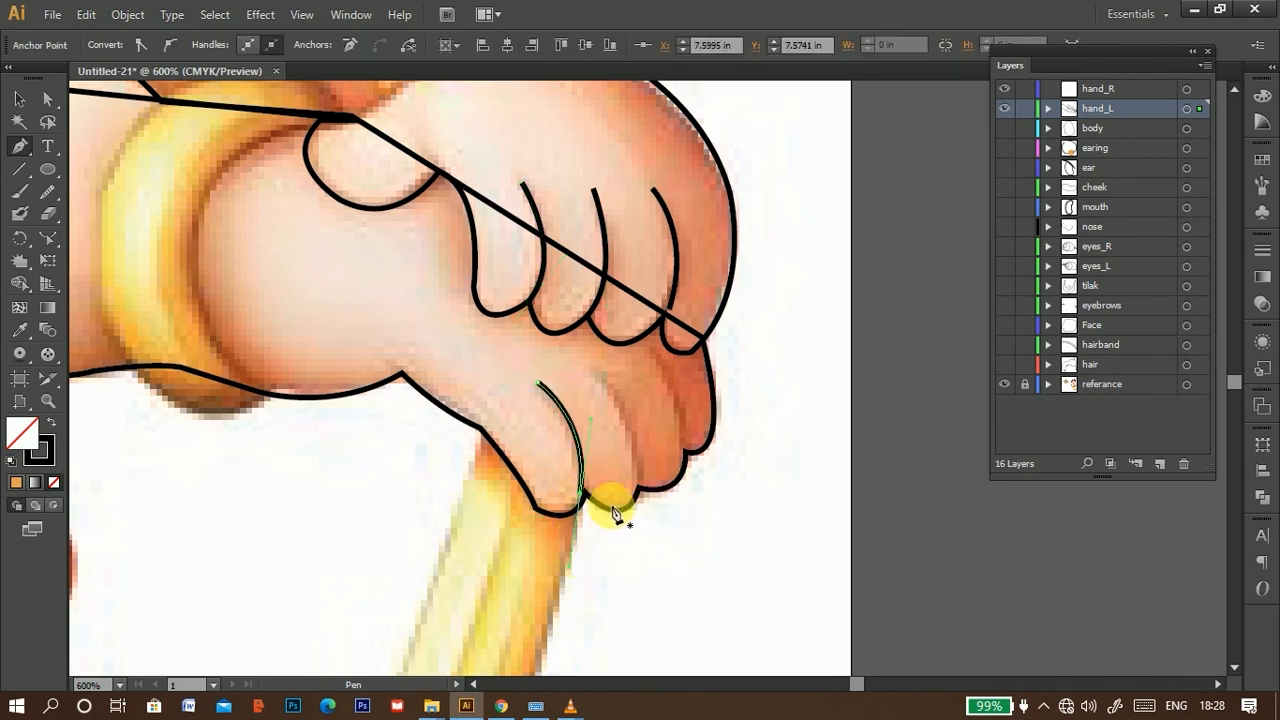
pyautogui.click(597, 376)
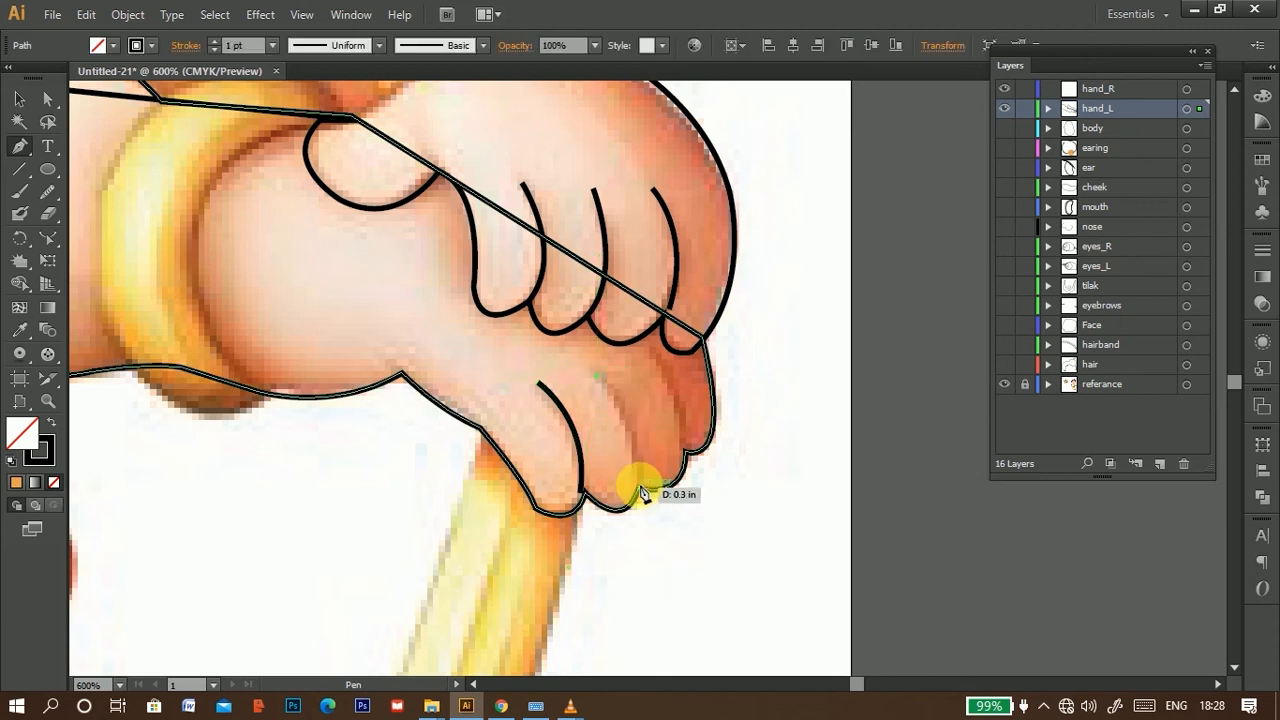
pyautogui.moveTo(637, 488); pyautogui.dragTo(642, 577)
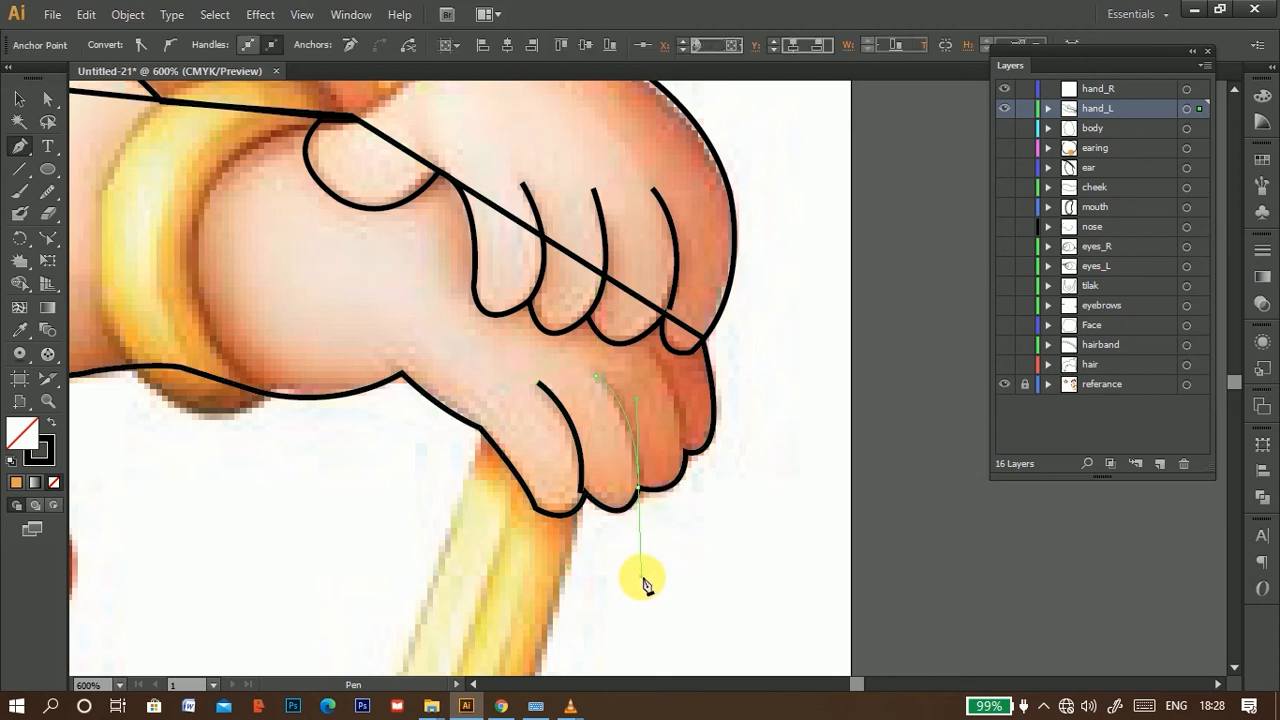
pyautogui.click(648, 347)
pyautogui.moveTo(684, 452)
pyautogui.mouseDown()
pyautogui.moveTo(677, 545)
pyautogui.moveTo(682, 508)
pyautogui.mouseUp()
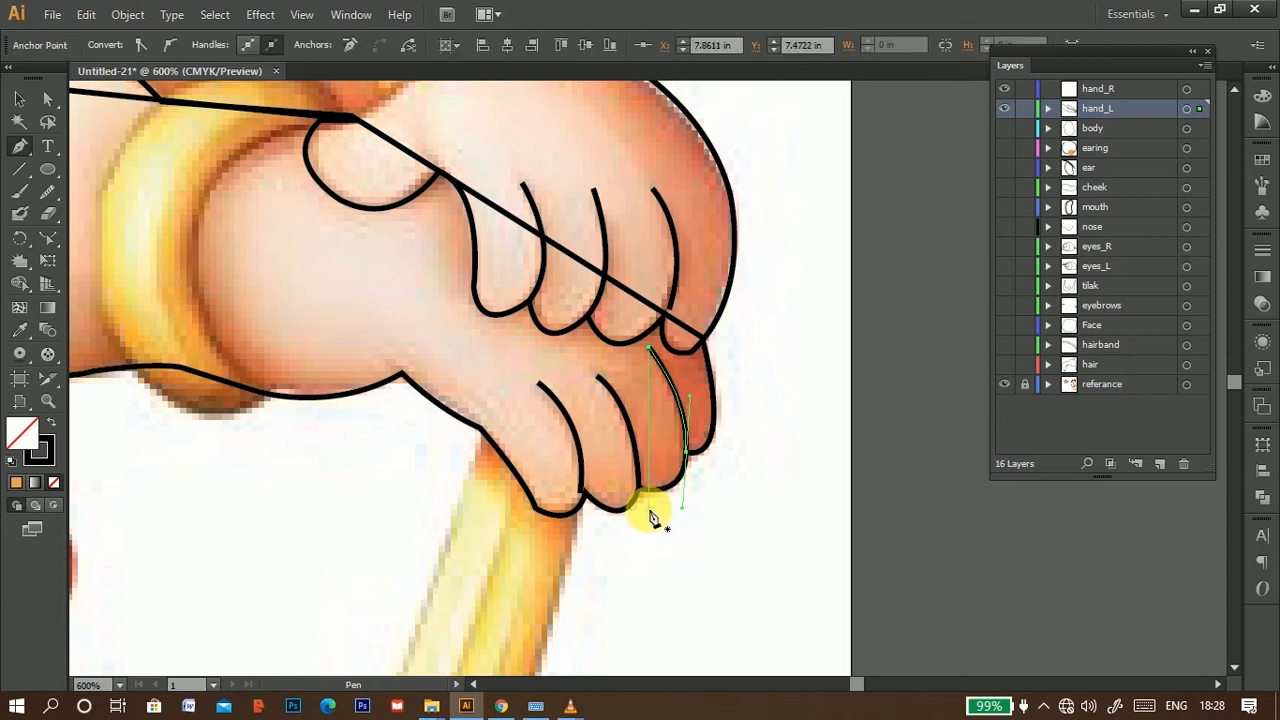
pyautogui.click(24, 155)
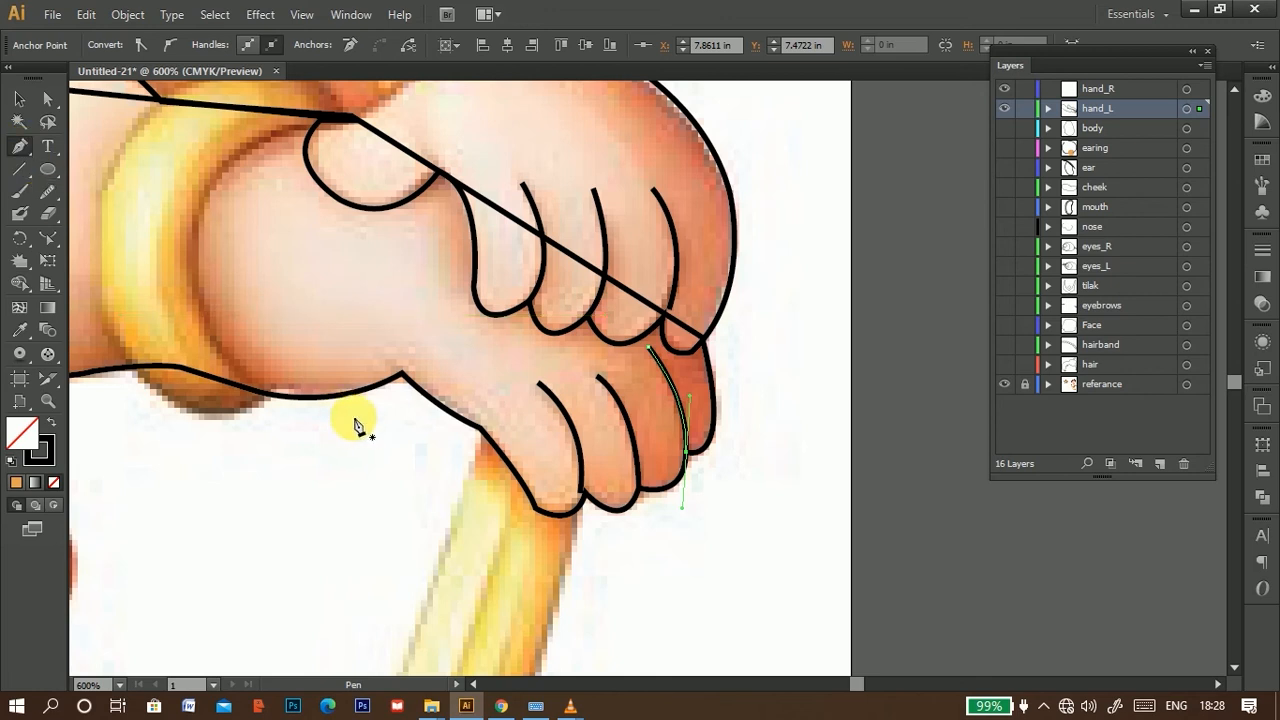
# Step: Examine the complete arm and hand line work with the reference layer temporarily hidden, and show the reference again
pyautogui.scroll(-1, 365, 432)
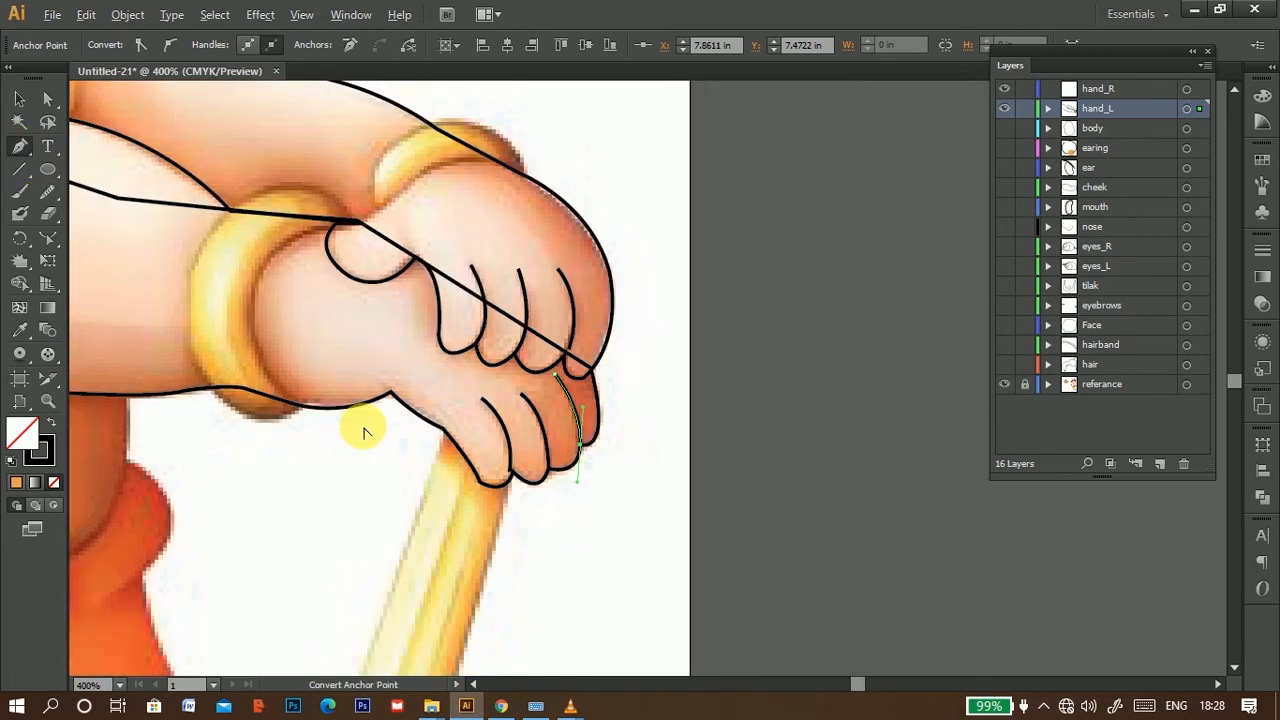
pyautogui.scroll(-1, 365, 432)
pyautogui.moveTo(371, 391); pyautogui.dragTo(657, 433)
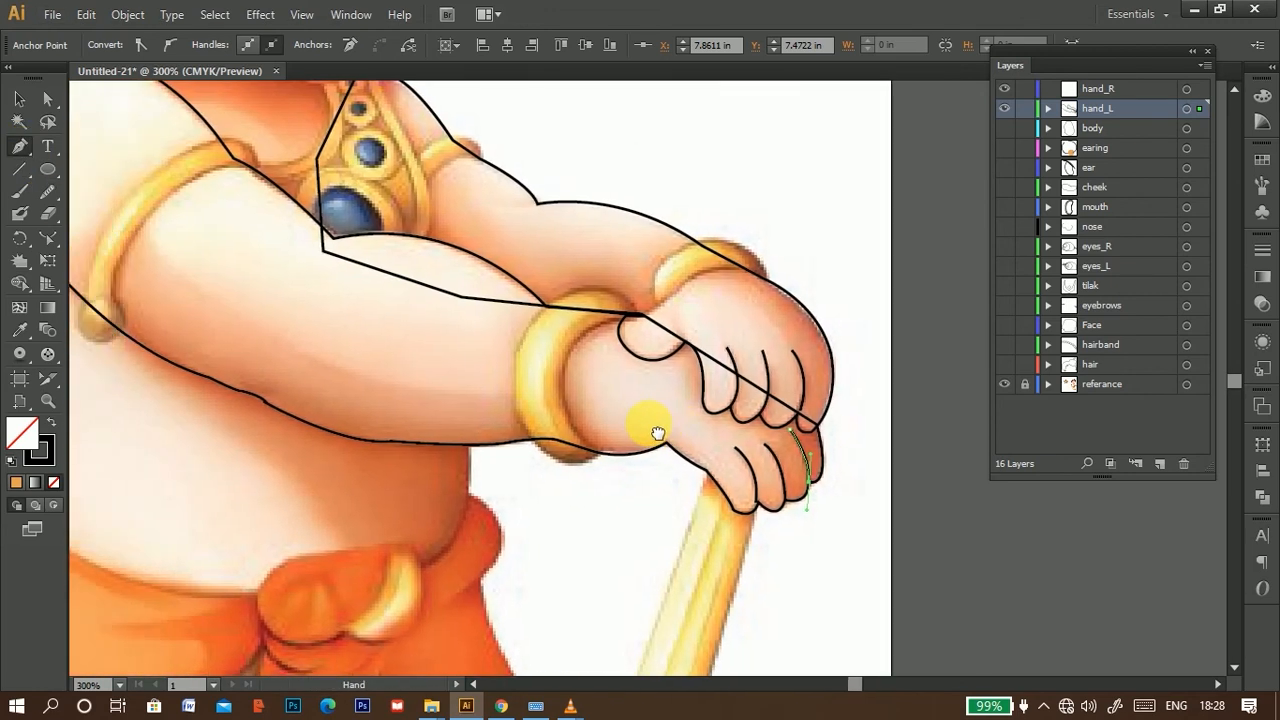
pyautogui.scroll(-1, 649, 427)
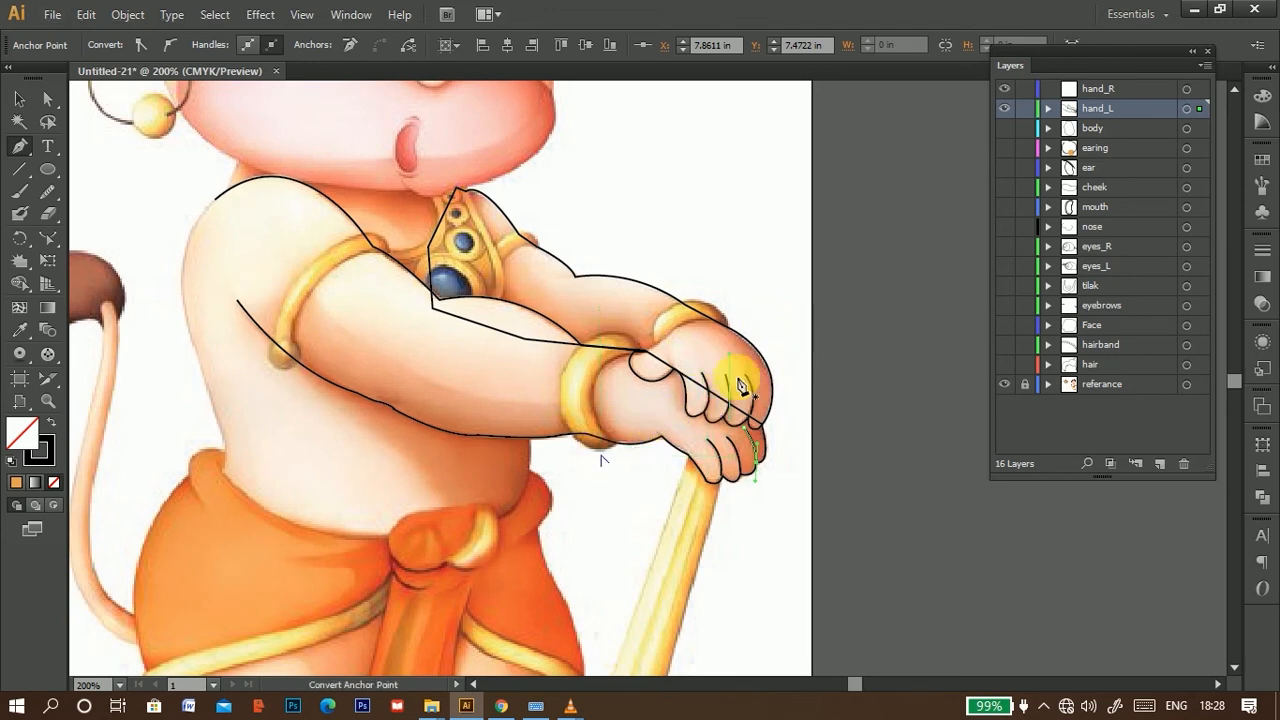
pyautogui.scroll(-2, 600, 445)
pyautogui.moveTo(592, 425); pyautogui.dragTo(476, 350)
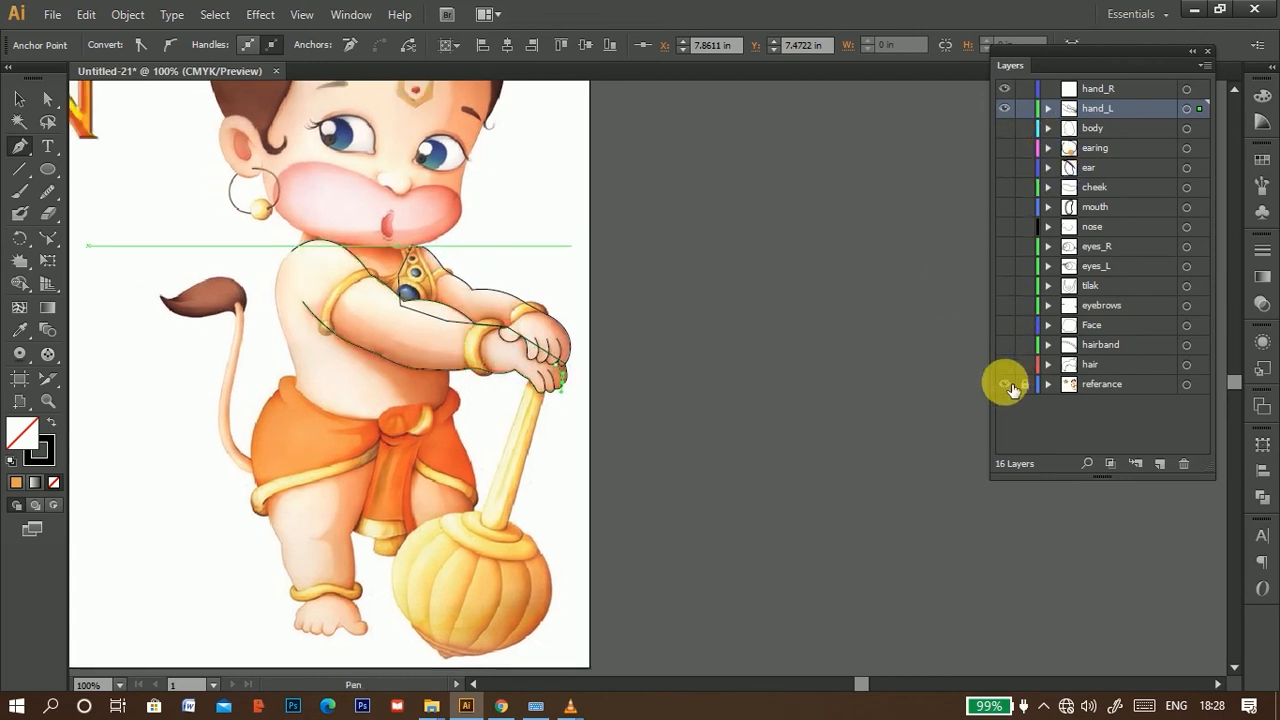
pyautogui.click(1005, 384)
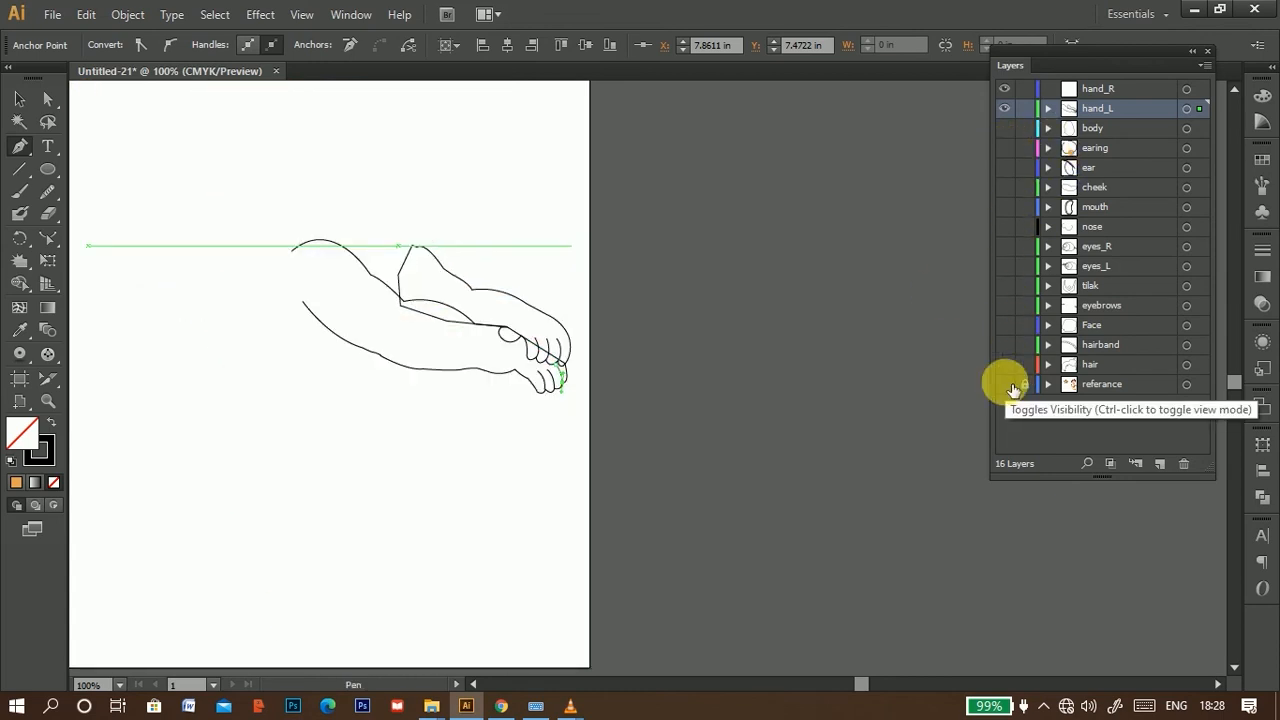
pyautogui.click(1008, 385)
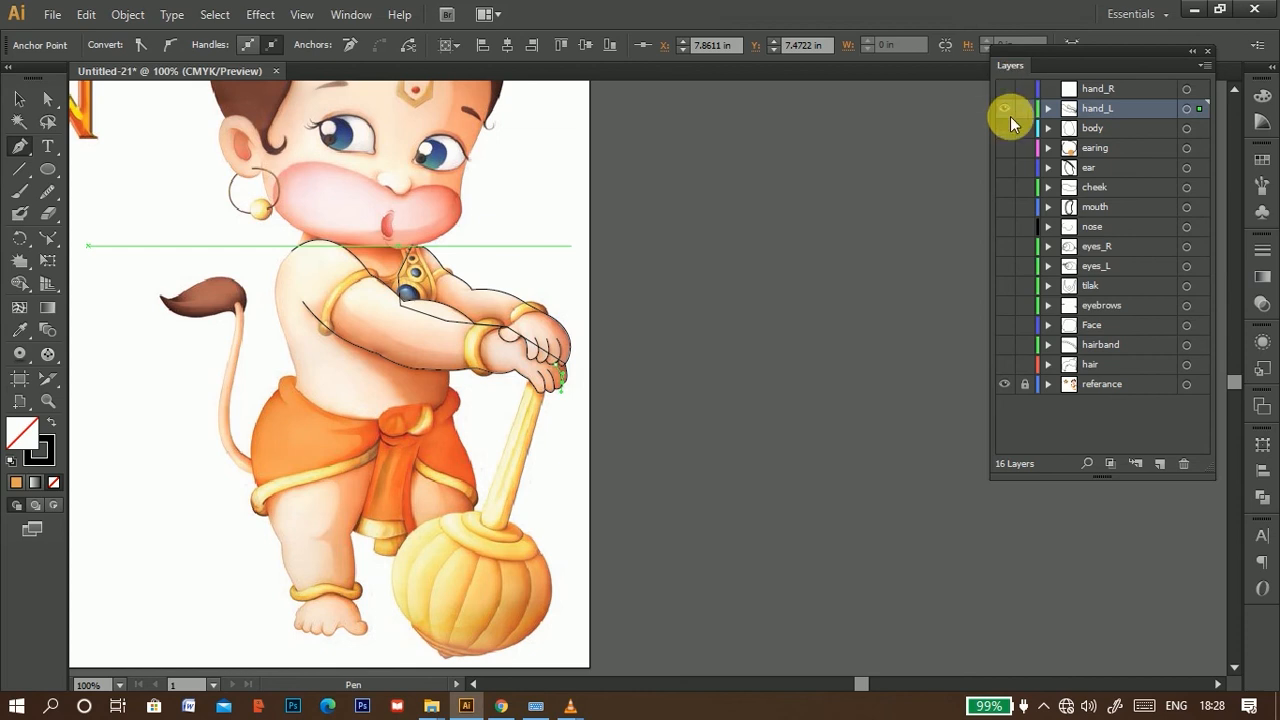
# Step: Hide the hand layers and add a new layer named dhoti above hand_R
pyautogui.click(1005, 109)
pyautogui.keyDown('ctrl'); pyautogui.click(553, 484); pyautogui.keyUp('ctrl')
pyautogui.moveTo(447, 307); pyautogui.dragTo(560, 358)
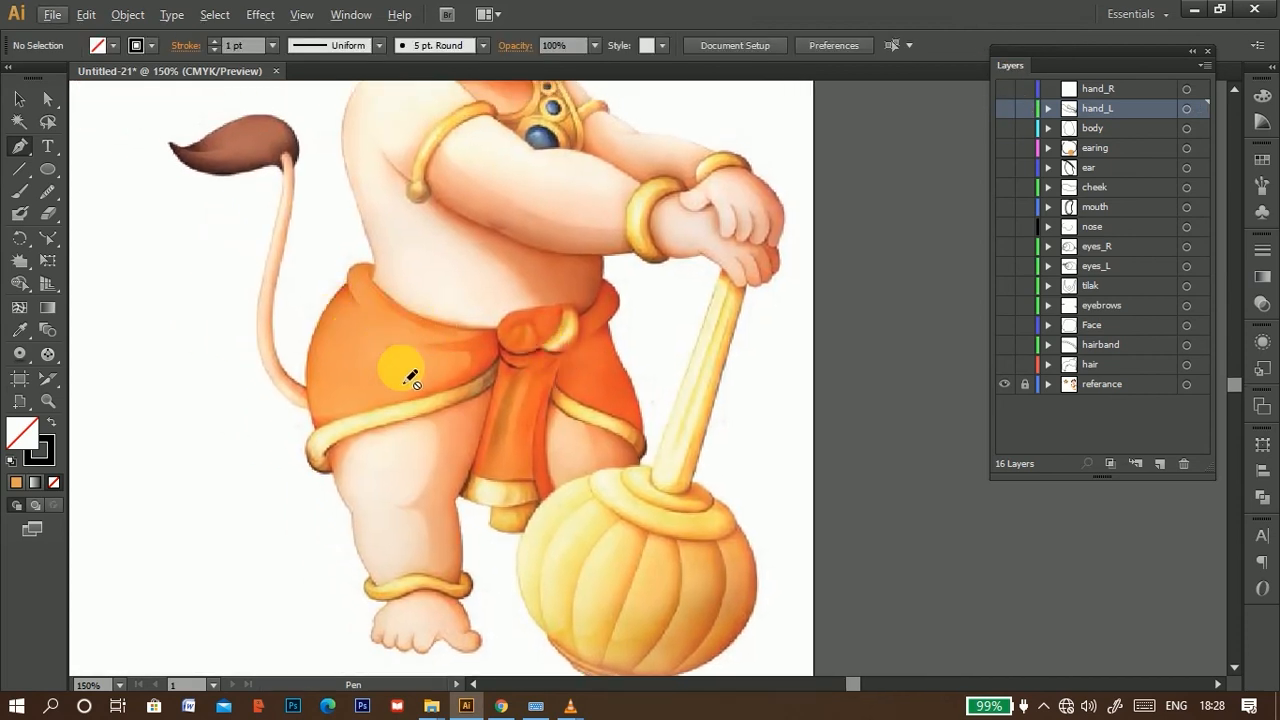
pyautogui.click(1100, 89)
pyautogui.click(1159, 464)
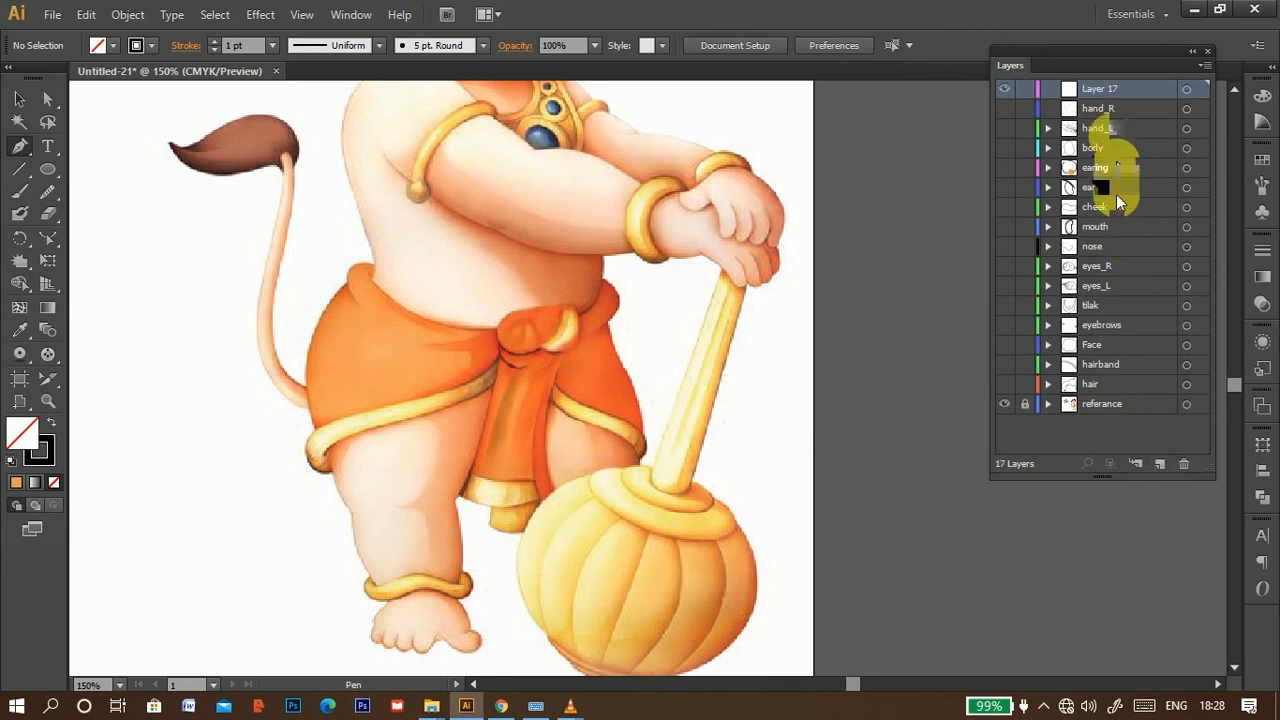
pyautogui.doubleClick(1106, 88)
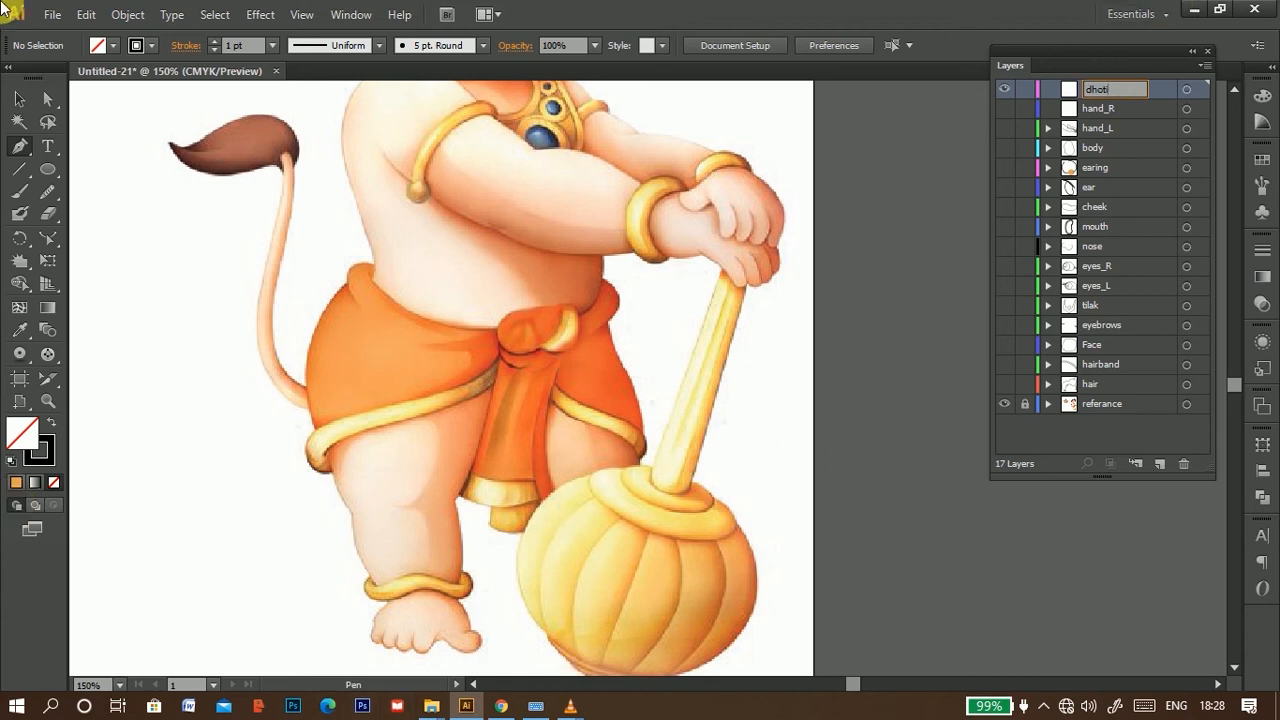
# Step: On the dhoti layer, draw the outer curve of the larger dhoti half from the waist fold down to the hem with the Pen tool
pyautogui.click(19, 146)
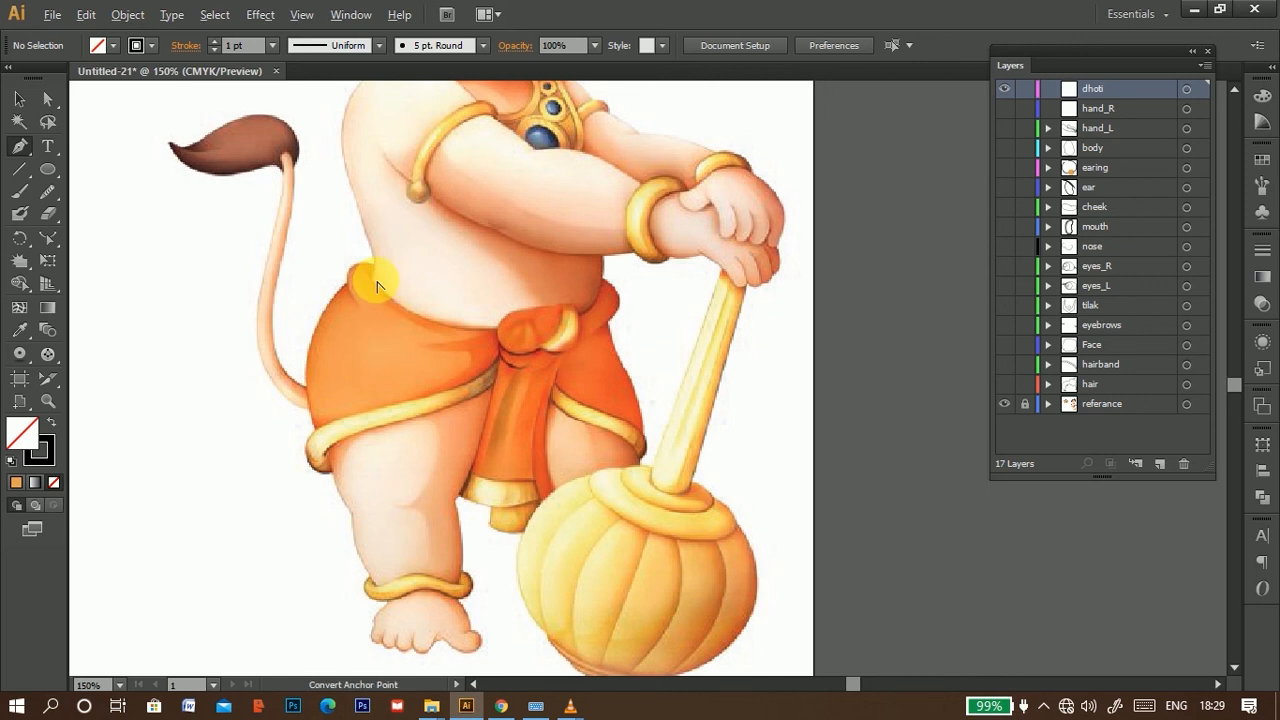
pyautogui.scroll(3, 377, 287)
pyautogui.moveTo(407, 280); pyautogui.dragTo(468, 251)
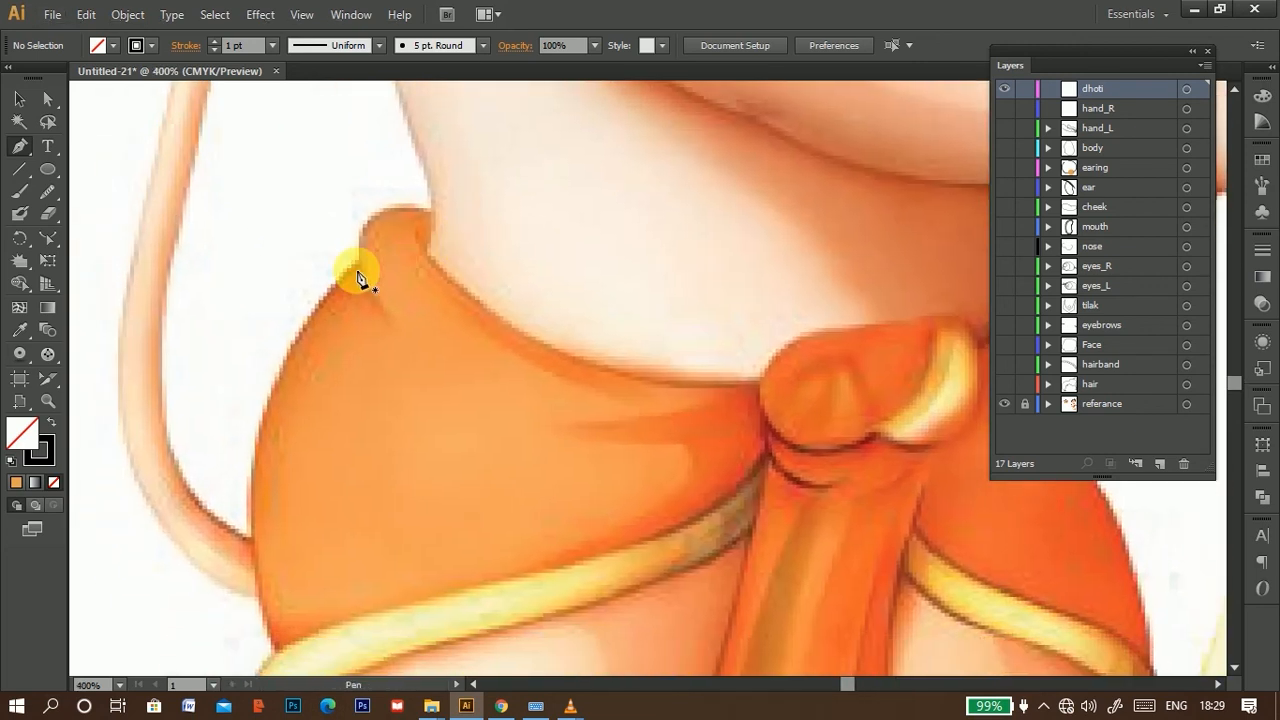
pyautogui.scroll(-1, 393, 392)
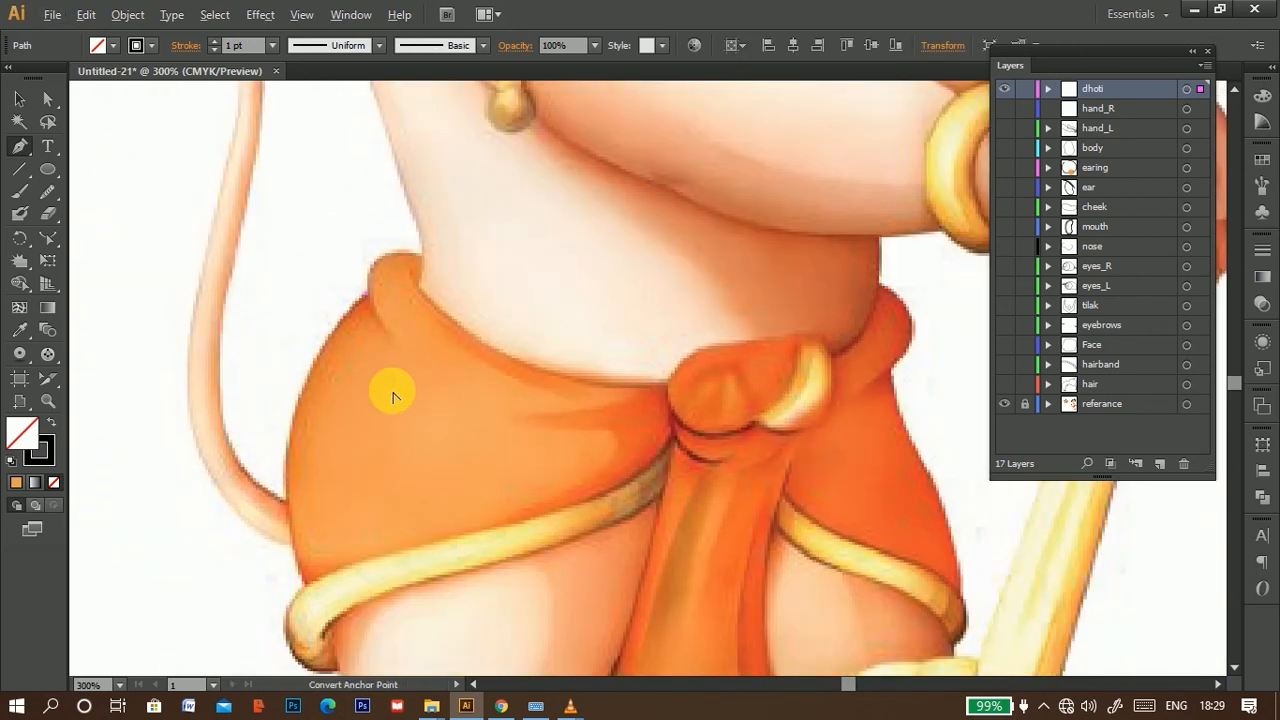
pyautogui.moveTo(393, 392); pyautogui.dragTo(384, 250)
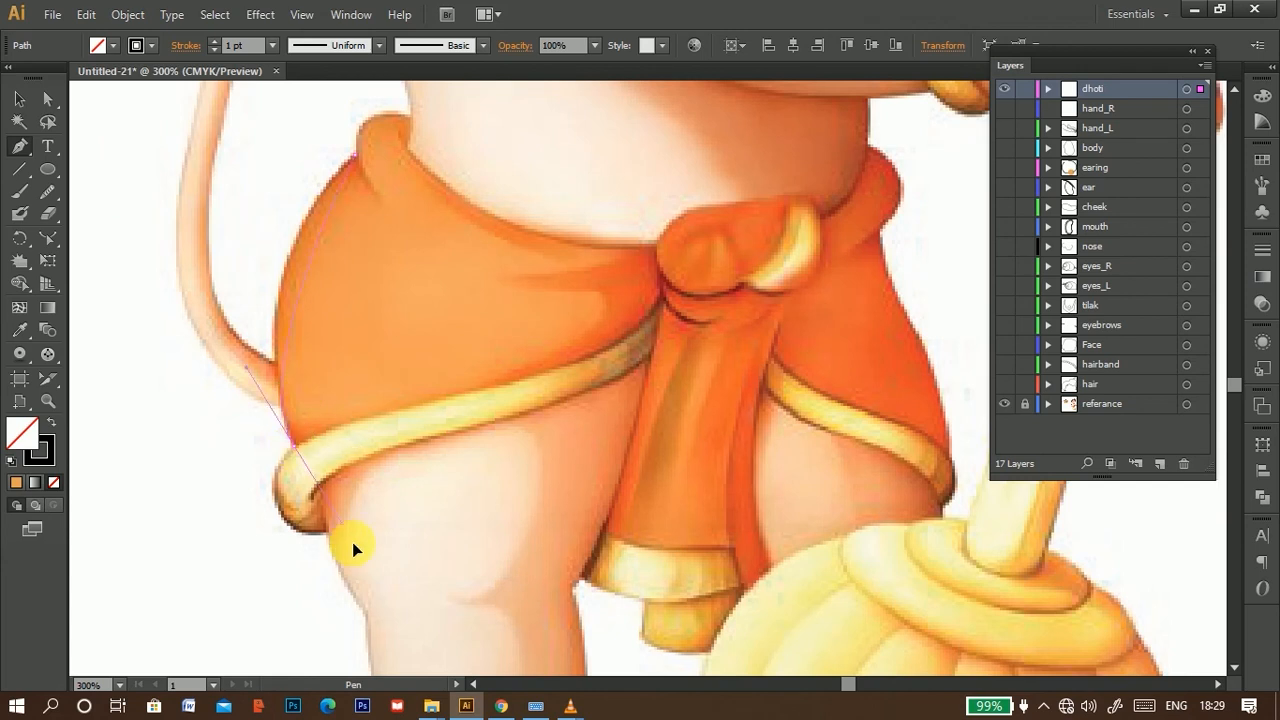
pyautogui.moveTo(363, 627); pyautogui.dragTo(362, 626)
pyautogui.click(294, 447)
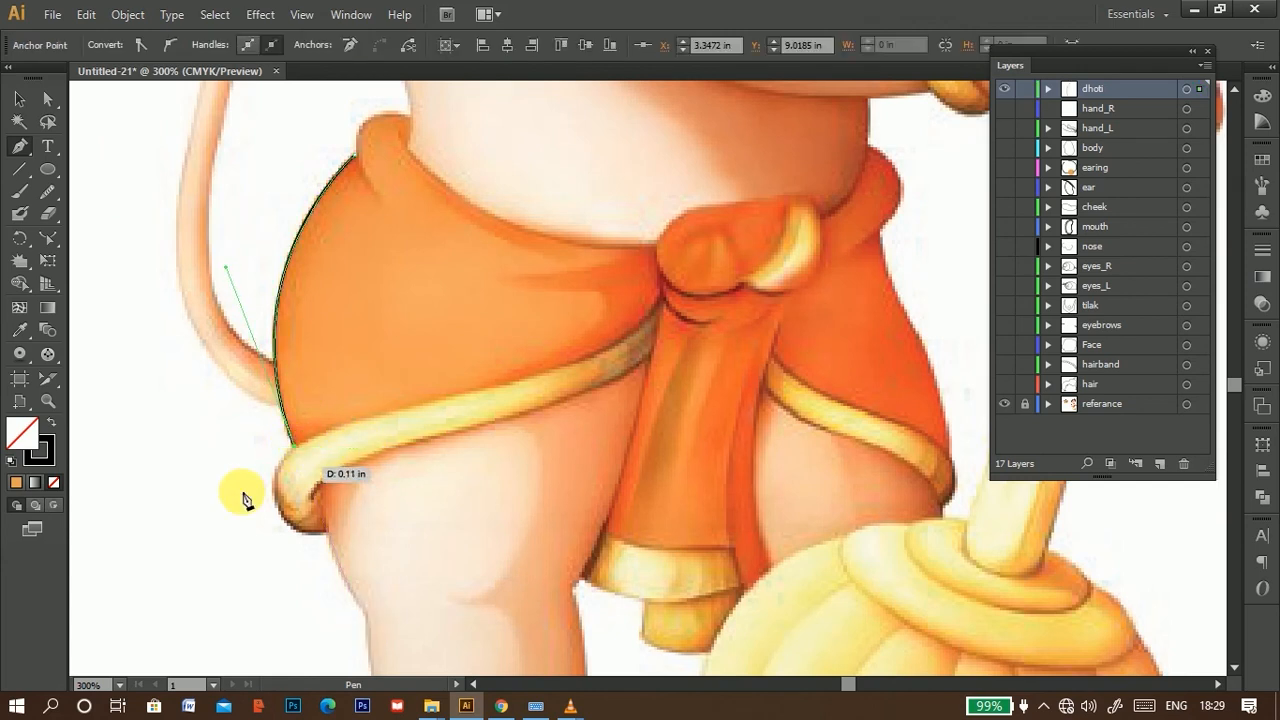
# Step: Continue the larger half's outline along the middle of the gold hem to the knot and up the knot's edge to the waistline
pyautogui.moveTo(307, 481); pyautogui.dragTo(655, 322)
pyautogui.press('ctrl')
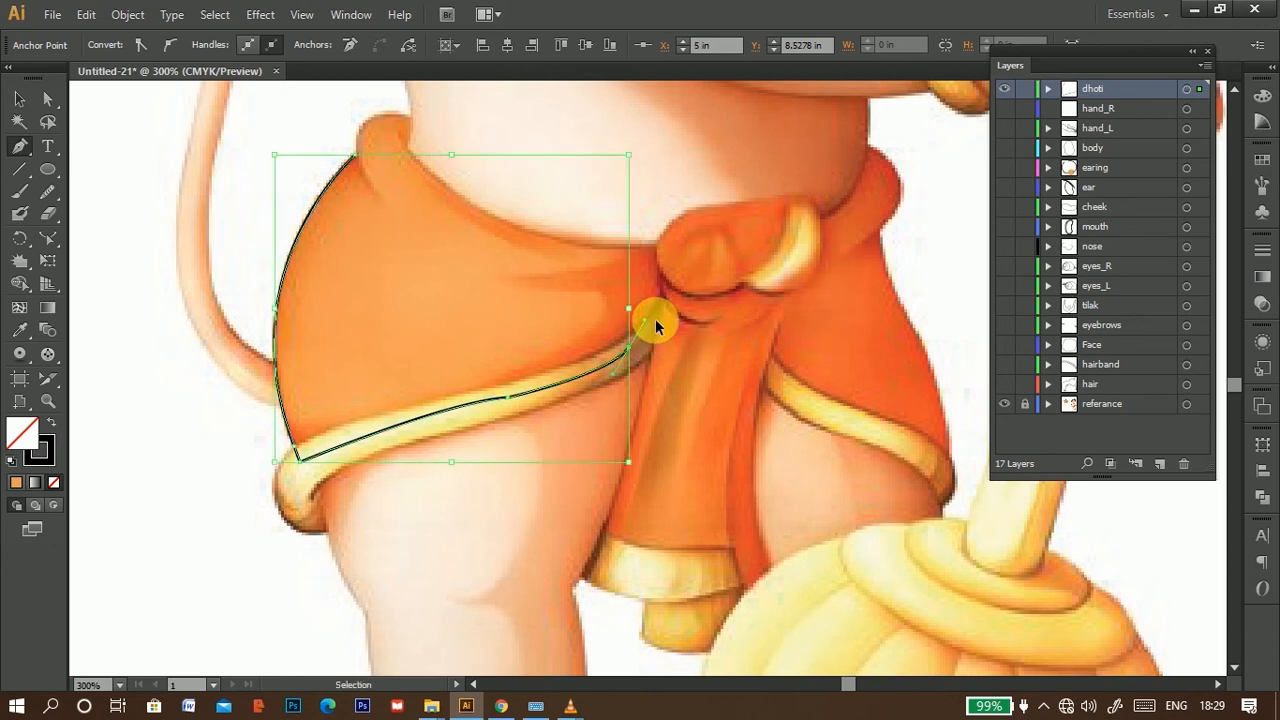
pyautogui.hotkey('ctrl', 'z')
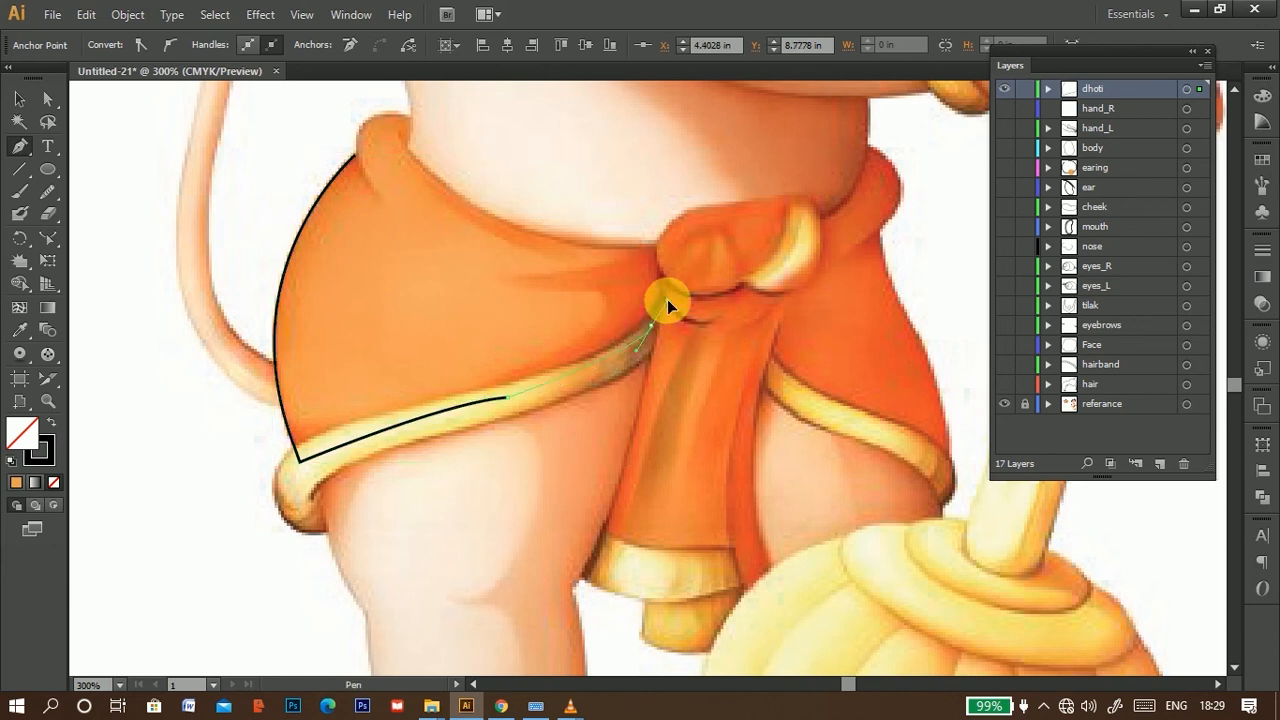
pyautogui.moveTo(682, 274); pyautogui.dragTo(706, 306)
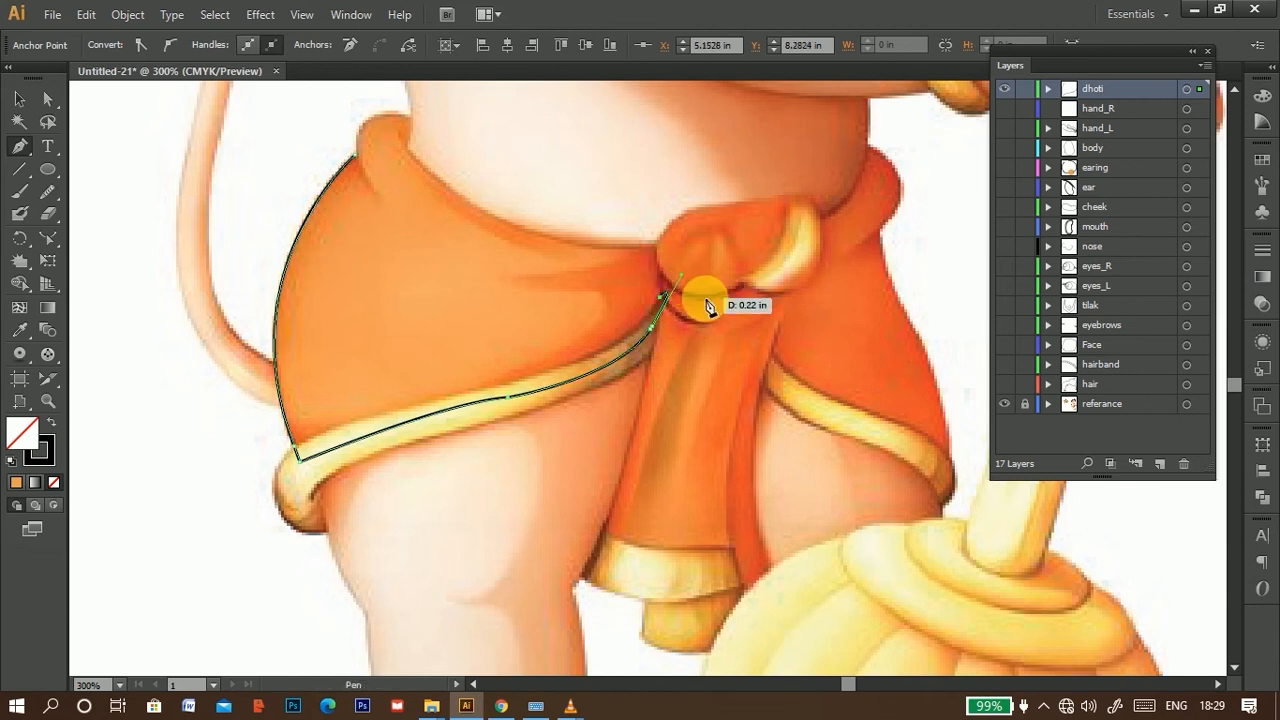
pyautogui.hotkey('ctrl', 'z')
pyautogui.hotkey('ctrl', 'z')
pyautogui.moveTo(634, 348); pyautogui.dragTo(664, 321)
pyautogui.click(634, 348)
pyautogui.click(662, 300)
pyautogui.moveTo(654, 247); pyautogui.dragTo(658, 247)
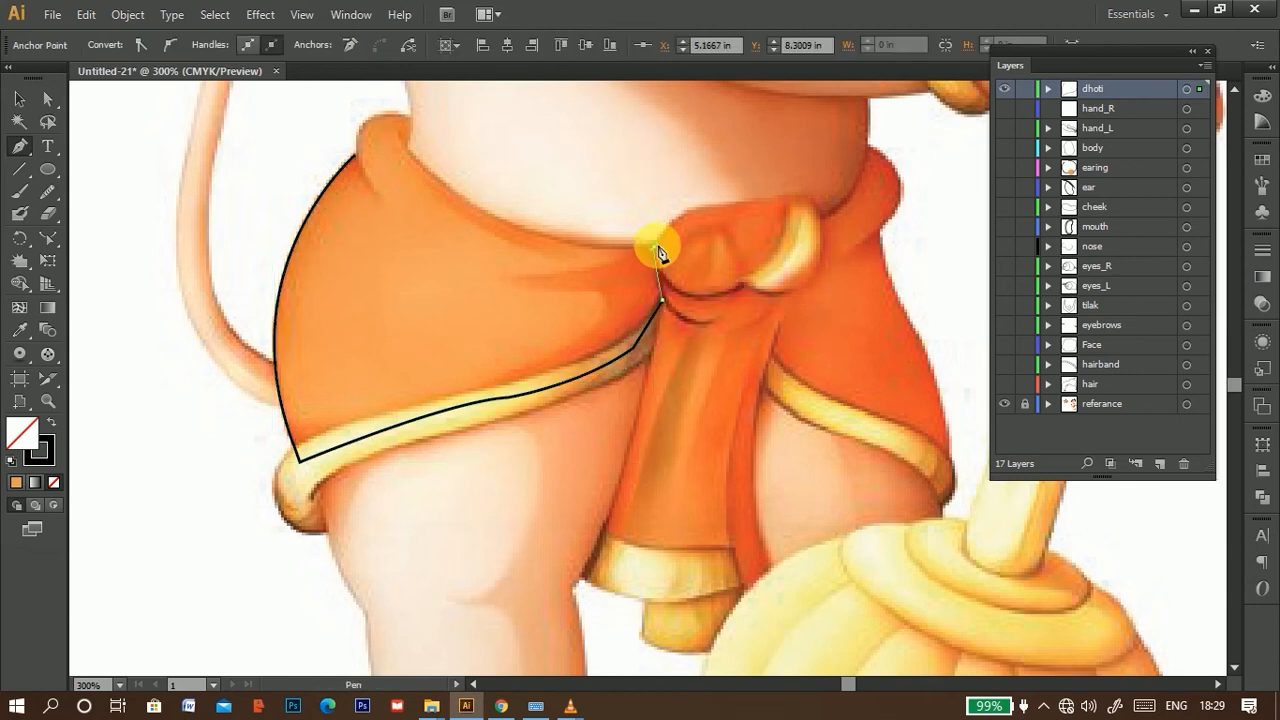
# Step: Close the larger half's outline with a curve along the waistline and around the folded bulge at the hip
pyautogui.moveTo(413, 149); pyautogui.dragTo(342, 204)
pyautogui.scroll(4, 420, 326)
pyautogui.click(367, 240)
pyautogui.scroll(-3, 378, 270)
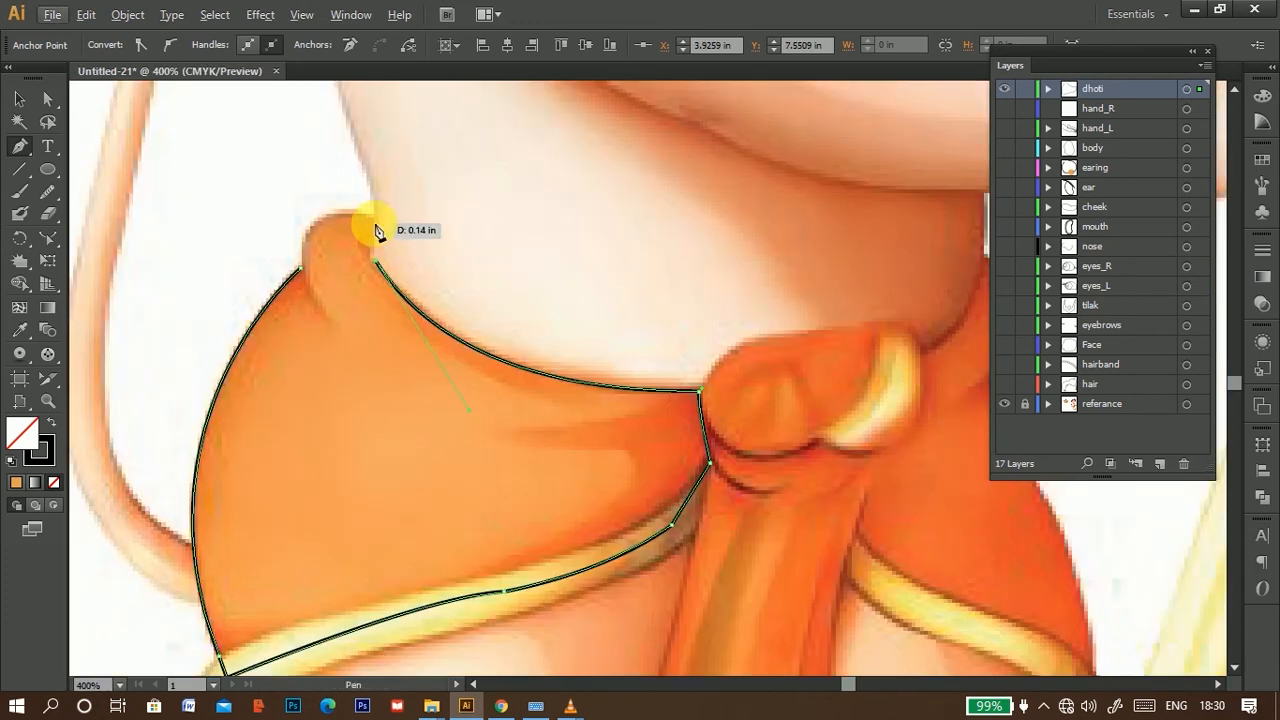
pyautogui.scroll(-2, 421, 374)
pyautogui.scroll(1, 421, 374)
pyautogui.moveTo(381, 256); pyautogui.dragTo(377, 250)
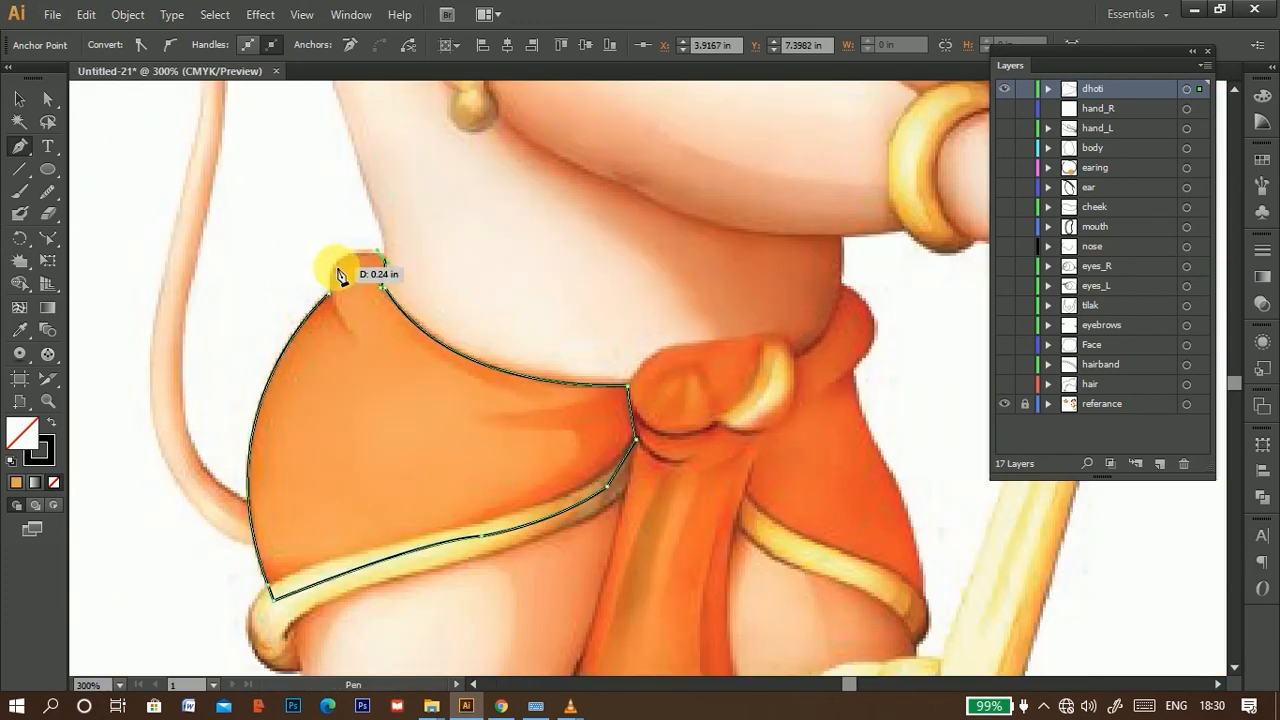
pyautogui.moveTo(329, 292); pyautogui.dragTo(334, 309)
# Step: Draw the closed outline of the smaller dhoti half from the waist bulge around its hem and outer side
pyautogui.moveTo(747, 496); pyautogui.dragTo(496, 524)
pyautogui.click(602, 567)
pyautogui.moveTo(559, 420); pyautogui.dragTo(502, 256)
pyautogui.click(549, 281)
pyautogui.click(521, 258)
pyautogui.moveTo(472, 332); pyautogui.dragTo(438, 407)
pyautogui.moveTo(418, 482); pyautogui.dragTo(424, 466)
pyautogui.moveTo(331, 461); pyautogui.dragTo(549, 323)
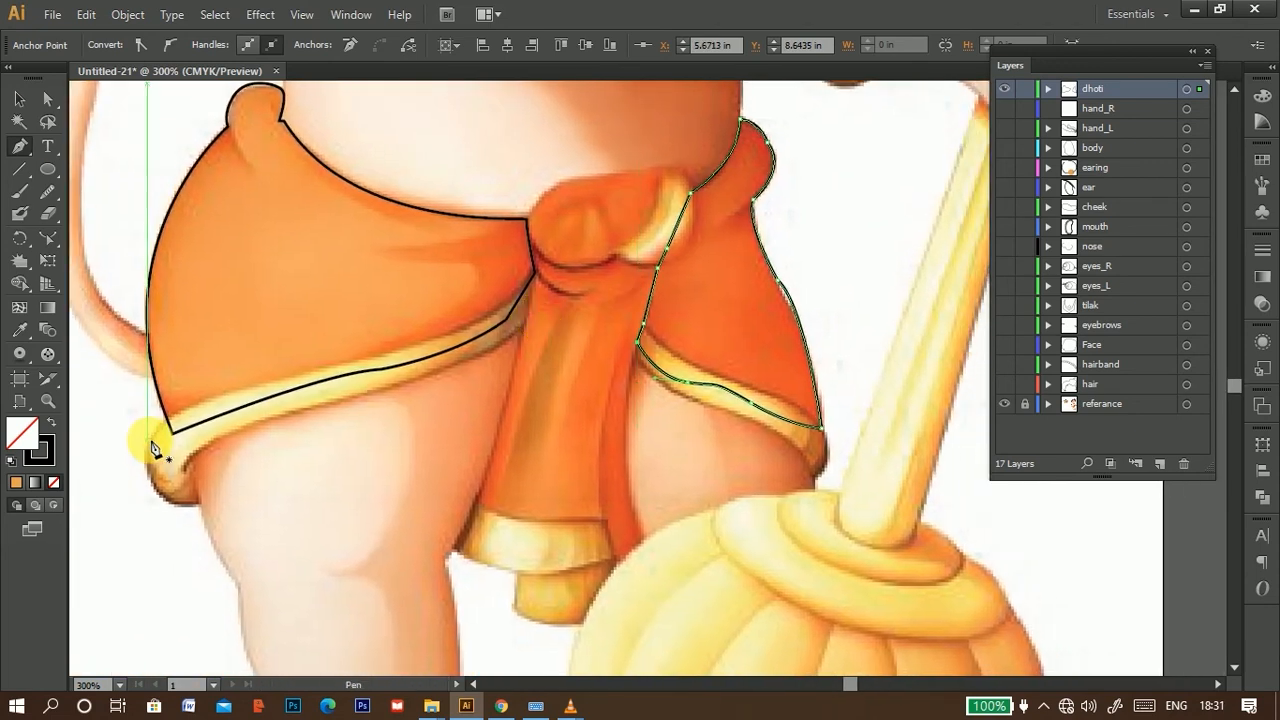
# Step: Trace the gold hem border of the larger dhoti half as a closed shape, from its rolled outer end to the knot and back
pyautogui.moveTo(151, 435)
pyautogui.mouseDown()
pyautogui.moveTo(165, 508)
pyautogui.moveTo(197, 539)
pyautogui.moveTo(186, 502)
pyautogui.moveTo(196, 478)
pyautogui.mouseUp()
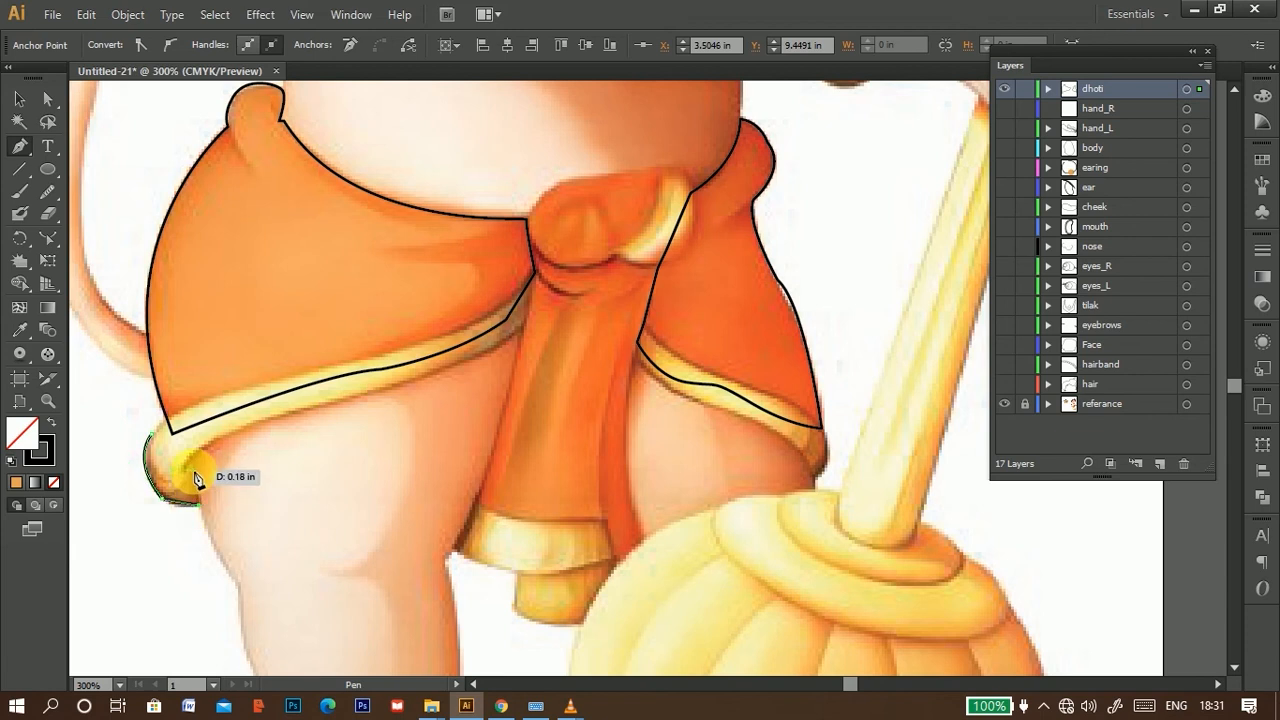
pyautogui.click(415, 378)
pyautogui.moveTo(519, 331); pyautogui.dragTo(462, 322)
pyautogui.click(519, 331)
pyautogui.click(531, 274)
pyautogui.click(487, 313)
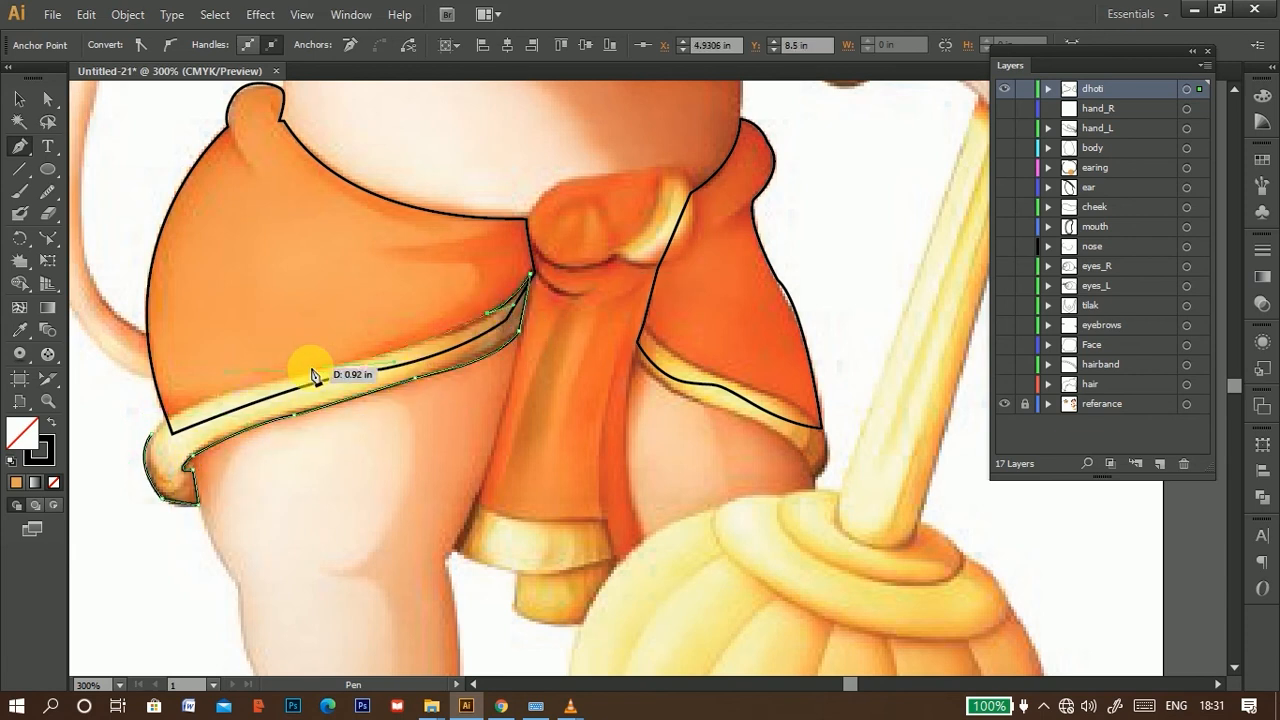
pyautogui.click(312, 370)
pyautogui.moveTo(151, 435); pyautogui.dragTo(133, 475)
# Step: Start the gold border of the smaller dhoti half, drawing its upper edge to the inner tip and turning down beside the sash
pyautogui.press('space')
pyautogui.moveTo(510, 388); pyautogui.dragTo(294, 358)
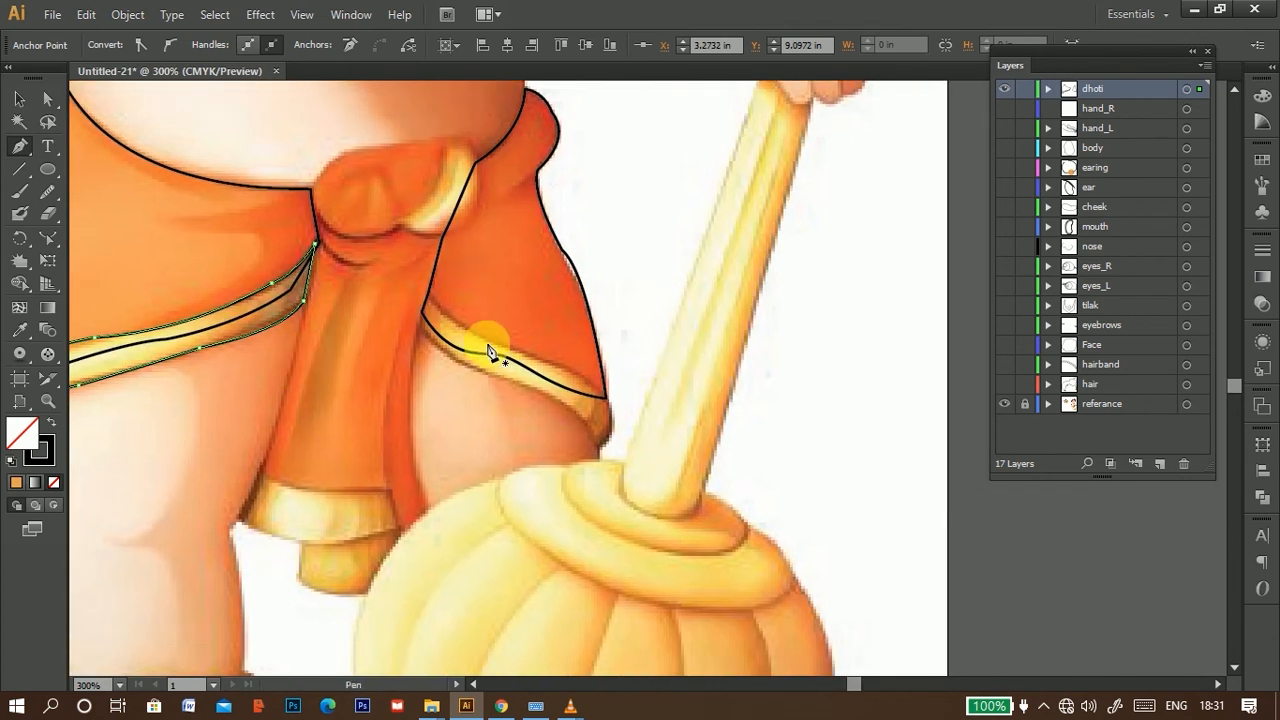
pyautogui.click(480, 336)
pyautogui.click(538, 364)
pyautogui.hotkey('ctrl', 'z')
pyautogui.moveTo(428, 290); pyautogui.dragTo(423, 267)
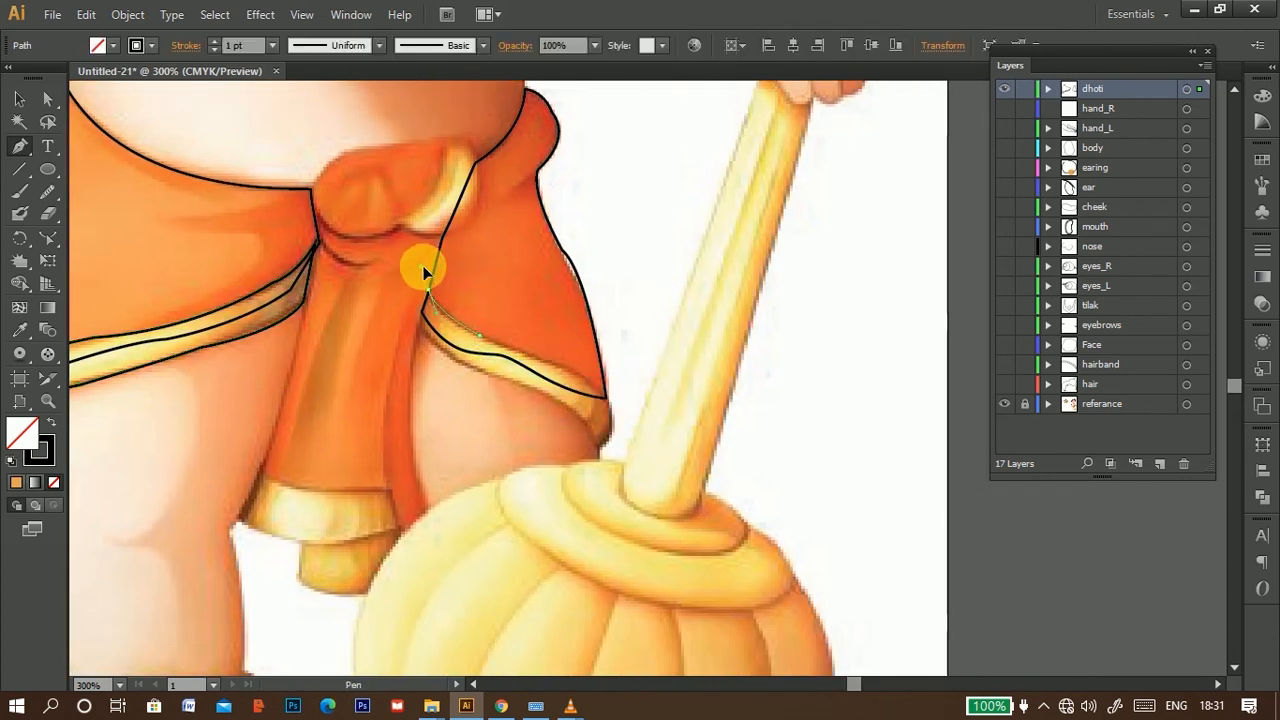
pyautogui.click(428, 290)
pyautogui.click(417, 331)
# Step: Complete the smaller half's gold border along its lower edge, around the outer end, and back to the upper edge
pyautogui.moveTo(493, 378); pyautogui.dragTo(528, 378)
pyautogui.moveTo(600, 440); pyautogui.dragTo(600, 442)
pyautogui.click(585, 423)
pyautogui.click(599, 452)
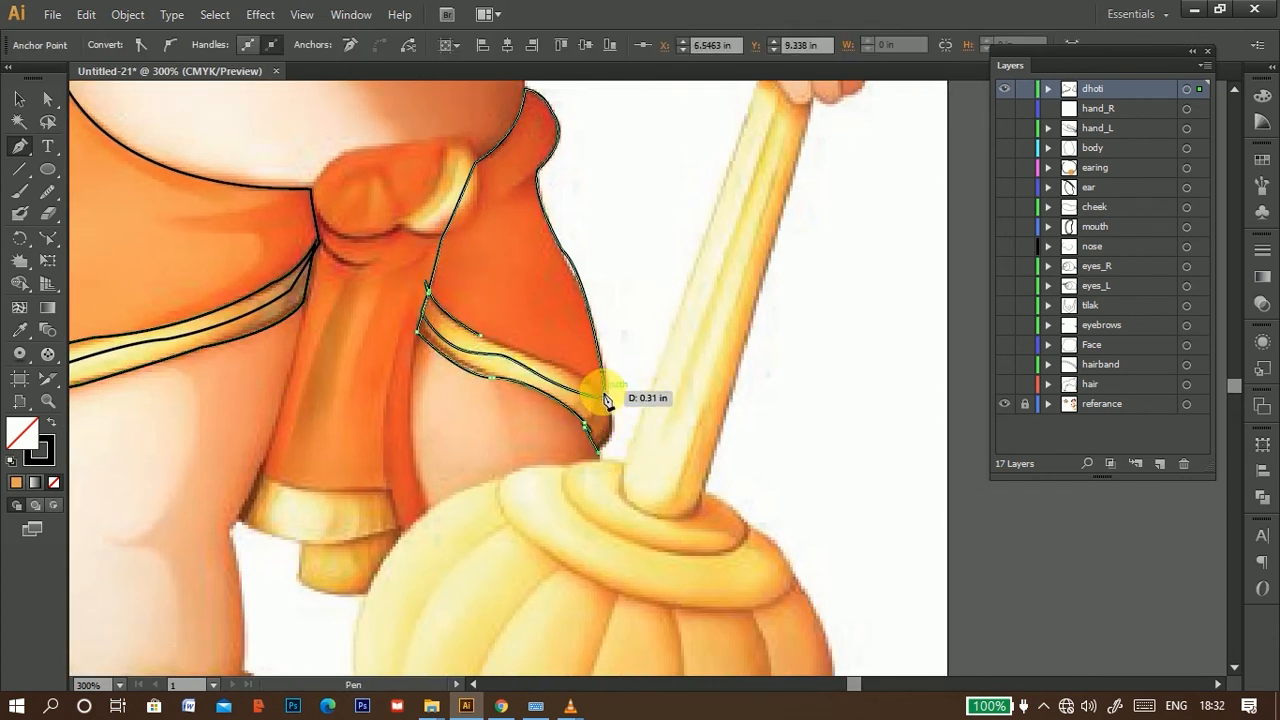
pyautogui.moveTo(604, 390); pyautogui.dragTo(465, 321)
pyautogui.click(604, 390)
pyautogui.click(545, 359)
# Step: Begin the knot and sash outline at the knot's upper edge, following its side and the sash edge down to the lower corner
pyautogui.moveTo(310, 307); pyautogui.dragTo(414, 323)
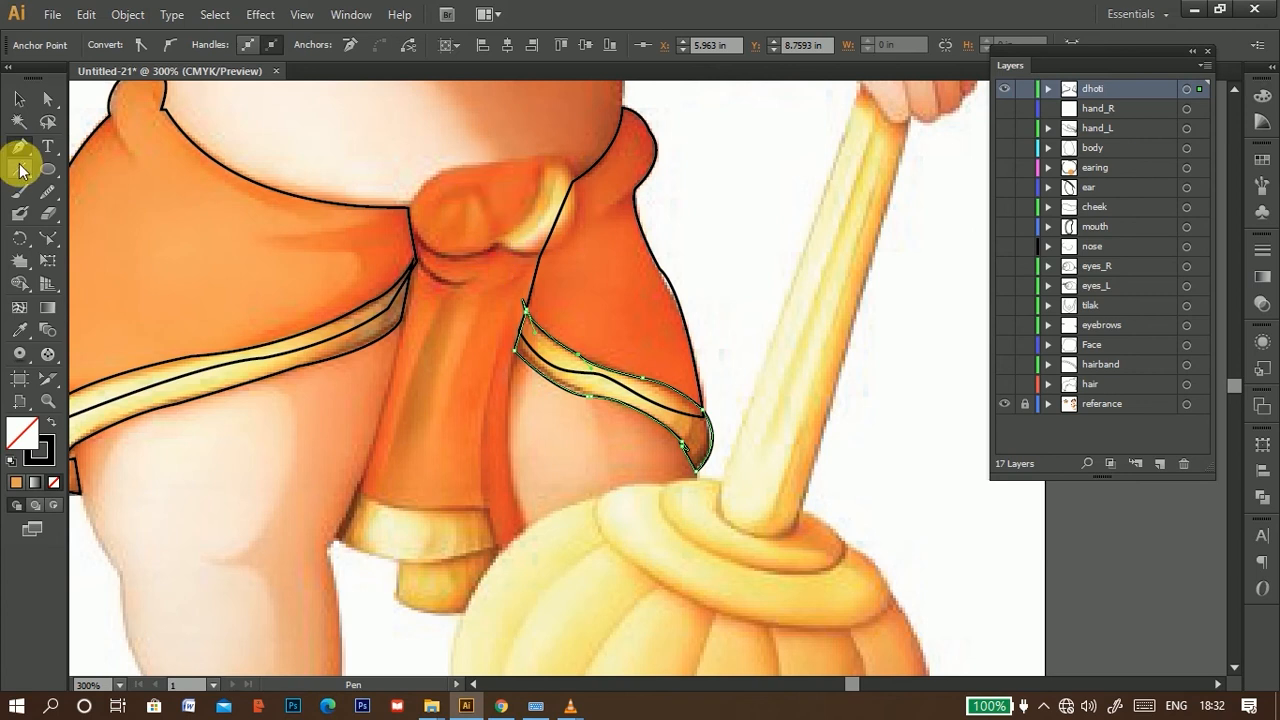
pyautogui.scroll(-2, 390, 370)
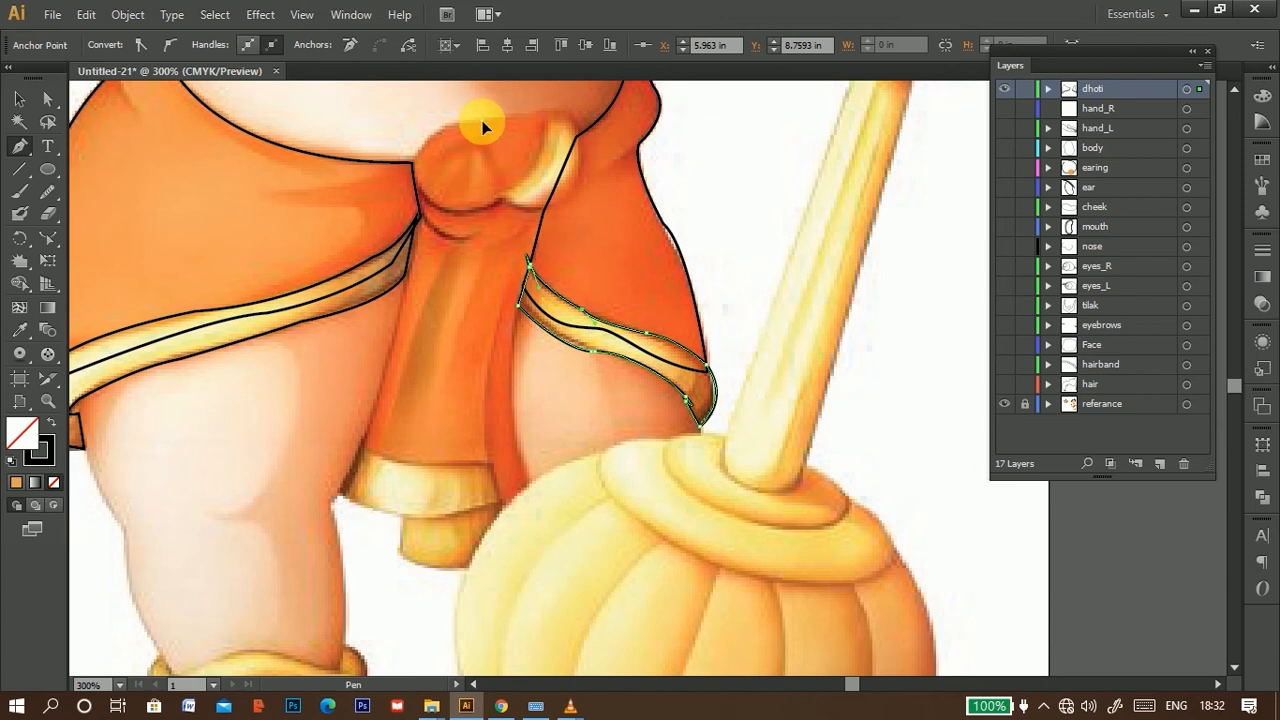
pyautogui.moveTo(482, 120); pyautogui.dragTo(452, 131)
pyautogui.click(412, 159)
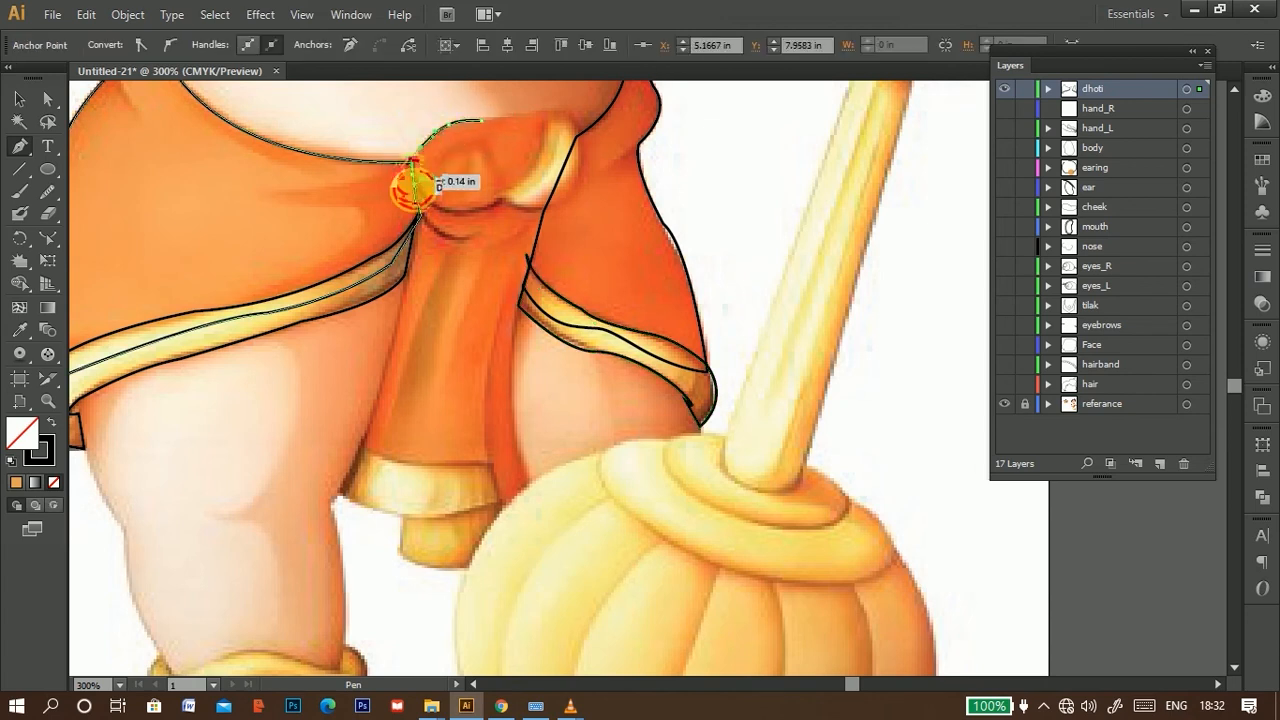
pyautogui.click(420, 214)
pyautogui.moveTo(418, 248); pyautogui.dragTo(410, 245)
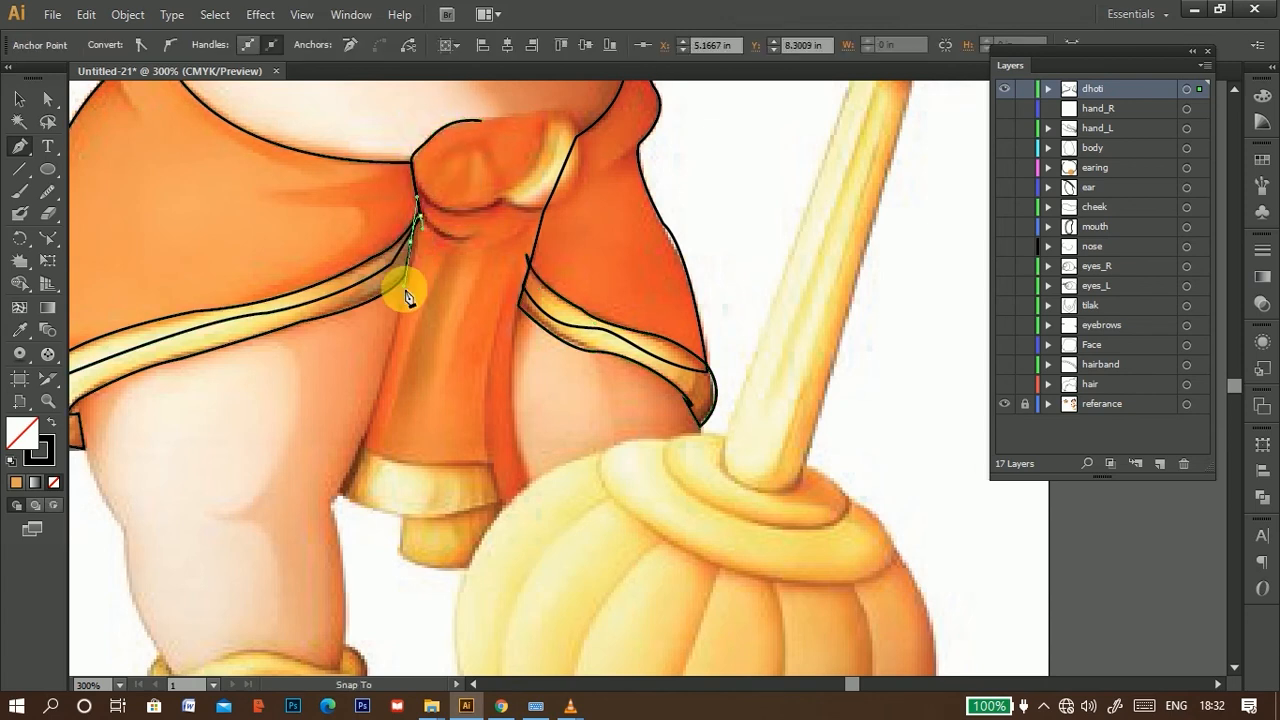
pyautogui.click(387, 357)
pyautogui.click(359, 449)
pyautogui.click(348, 475)
# Step: Continue the outline across the sash's lower end, up its opposite edge, and around the knot to close the shape
pyautogui.moveTo(397, 493); pyautogui.dragTo(491, 491)
pyautogui.click(499, 507)
pyautogui.click(530, 481)
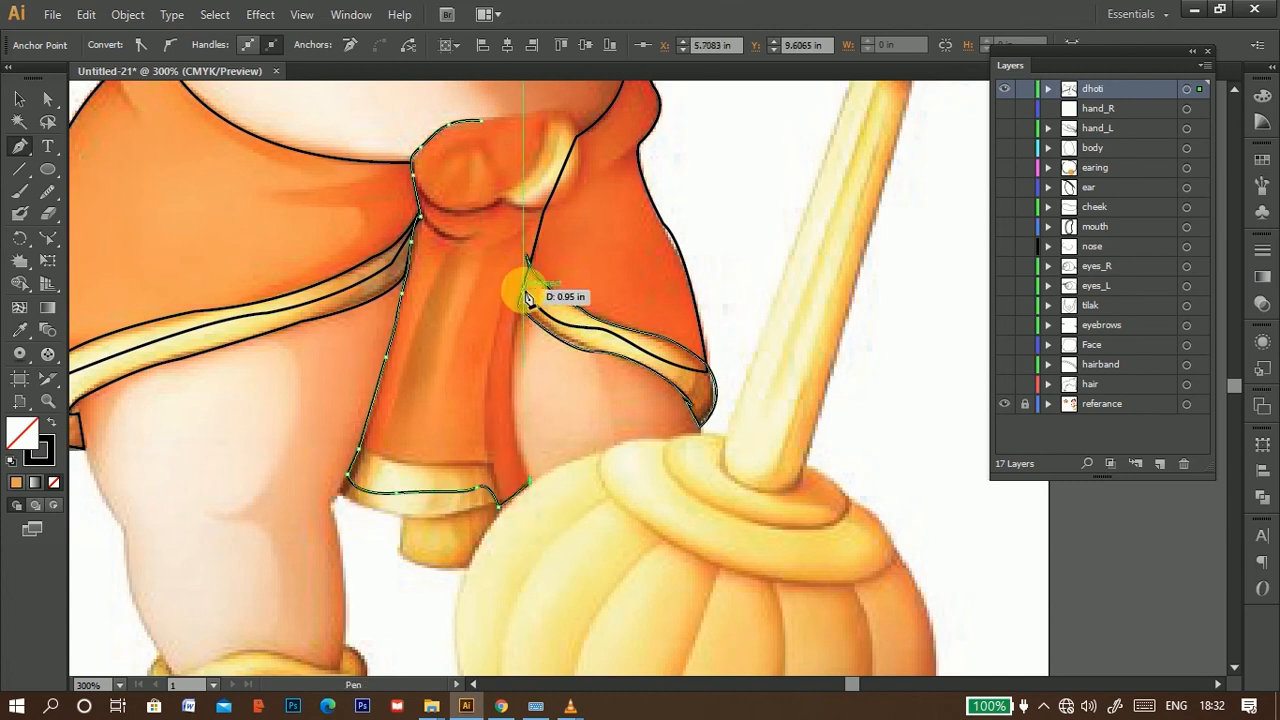
pyautogui.moveTo(526, 262); pyautogui.dragTo(549, 195)
pyautogui.click(527, 262)
pyautogui.click(534, 212)
pyautogui.moveTo(572, 120); pyautogui.dragTo(573, 263)
pyautogui.click(573, 336)
pyautogui.click(523, 329)
pyautogui.moveTo(523, 328); pyautogui.dragTo(462, 350)
pyautogui.moveTo(507, 404); pyautogui.dragTo(470, 243)
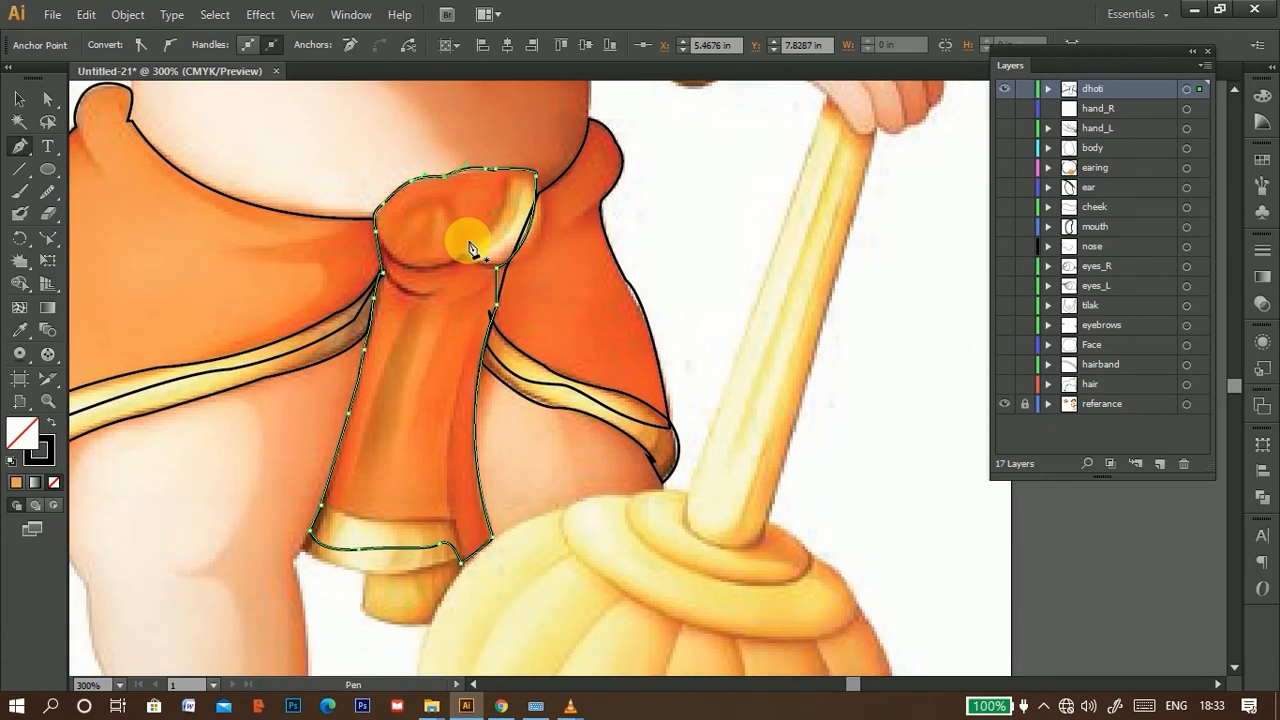
# Step: Outline the gold band at the lower end of the hanging sash as a closed shape
pyautogui.moveTo(429, 443); pyautogui.dragTo(366, 343)
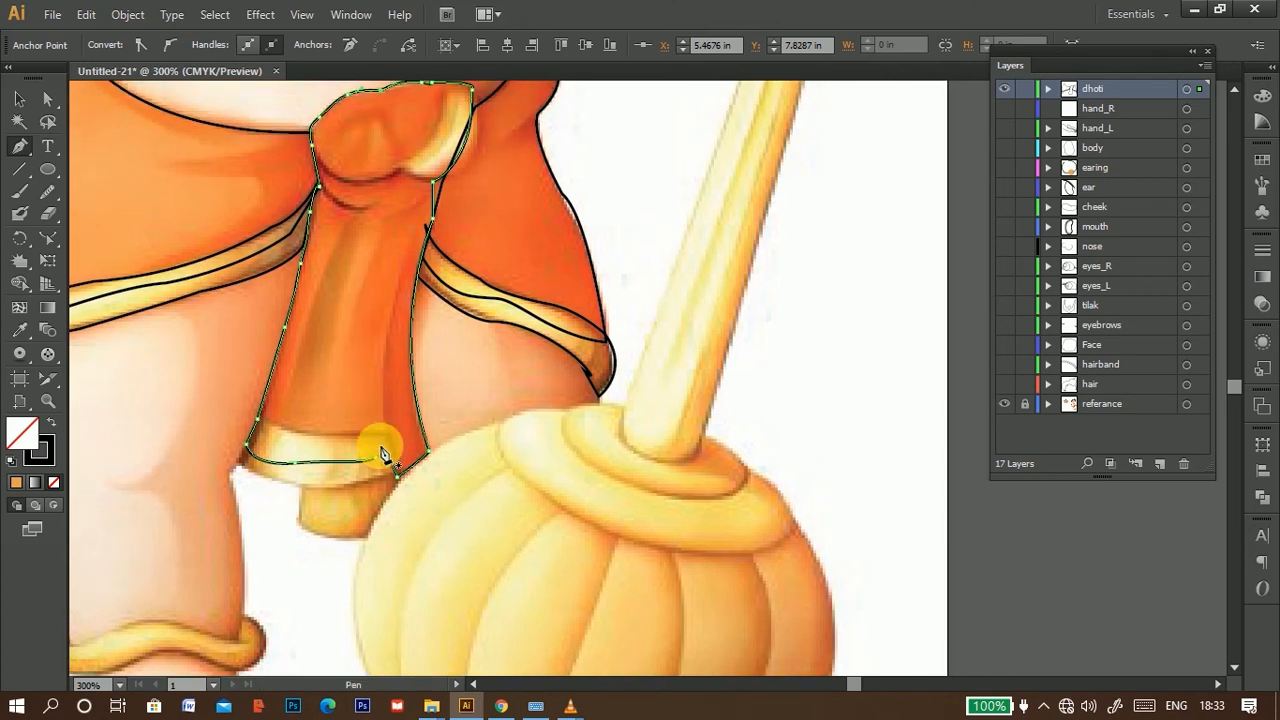
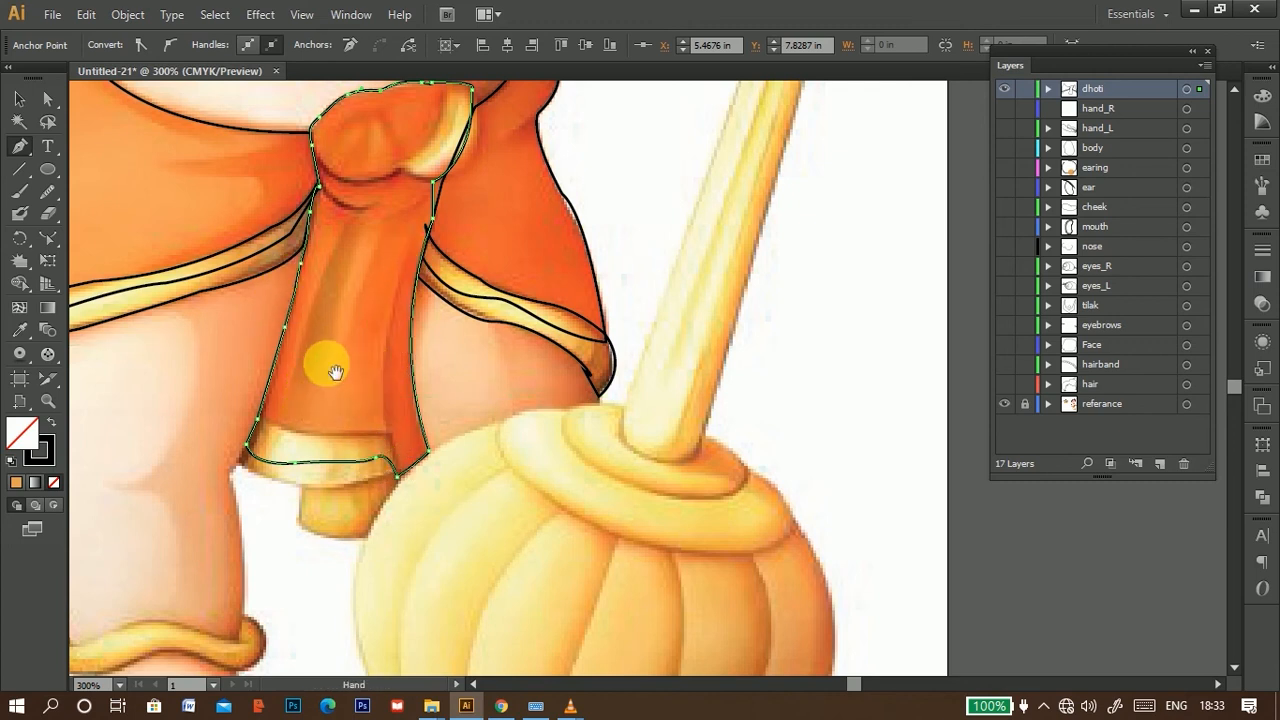
pyautogui.moveTo(329, 366); pyautogui.dragTo(497, 254)
pyautogui.click(475, 262)
pyautogui.click(480, 300)
pyautogui.moveTo(451, 309)
pyautogui.mouseDown()
pyautogui.moveTo(342, 312)
pyautogui.moveTo(325, 209)
pyautogui.mouseUp()
pyautogui.click(320, 290)
pyautogui.click(342, 246)
pyautogui.click(362, 253)
# Step: Draw a closed outline around the small gold cloth end hanging below the sash's band
pyautogui.click(333, 213)
pyautogui.click(329, 262)
pyautogui.moveTo(402, 272); pyautogui.dragTo(443, 264)
pyautogui.click(402, 272)
pyautogui.moveTo(440, 213); pyautogui.dragTo(447, 208)
pyautogui.keyDown('ctrl'); pyautogui.click(474, 180); pyautogui.keyUp('ctrl')
pyautogui.click(425, 187)
pyautogui.moveTo(333, 213); pyautogui.dragTo(309, 211)
# Step: Outline the crescent-shaped gold trim on the side of the waist knot as a closed shape
pyautogui.moveTo(541, 256); pyautogui.dragTo(491, 514)
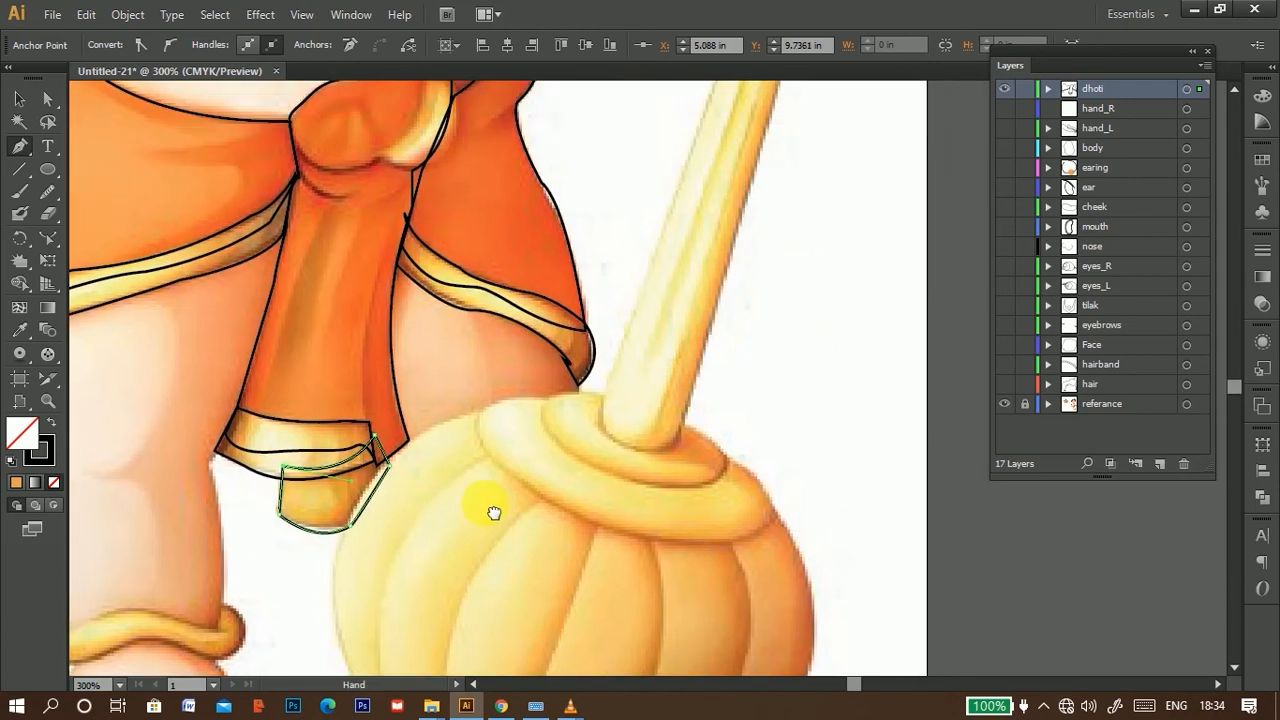
pyautogui.moveTo(471, 469); pyautogui.dragTo(565, 633)
pyautogui.keyDown('ctrl'); pyautogui.click(463, 325); pyautogui.keyUp('ctrl')
pyautogui.moveTo(458, 318)
pyautogui.mouseDown()
pyautogui.moveTo(495, 300)
pyautogui.moveTo(514, 253)
pyautogui.moveTo(537, 288)
pyautogui.moveTo(468, 328)
pyautogui.mouseUp()
pyautogui.click(519, 237)
pyautogui.click(459, 318)
# Step: Draw the curved lower edge of the knot up to its gold trim and a second short crease beneath it
pyautogui.moveTo(399, 492); pyautogui.dragTo(397, 392)
pyautogui.click(20, 148)
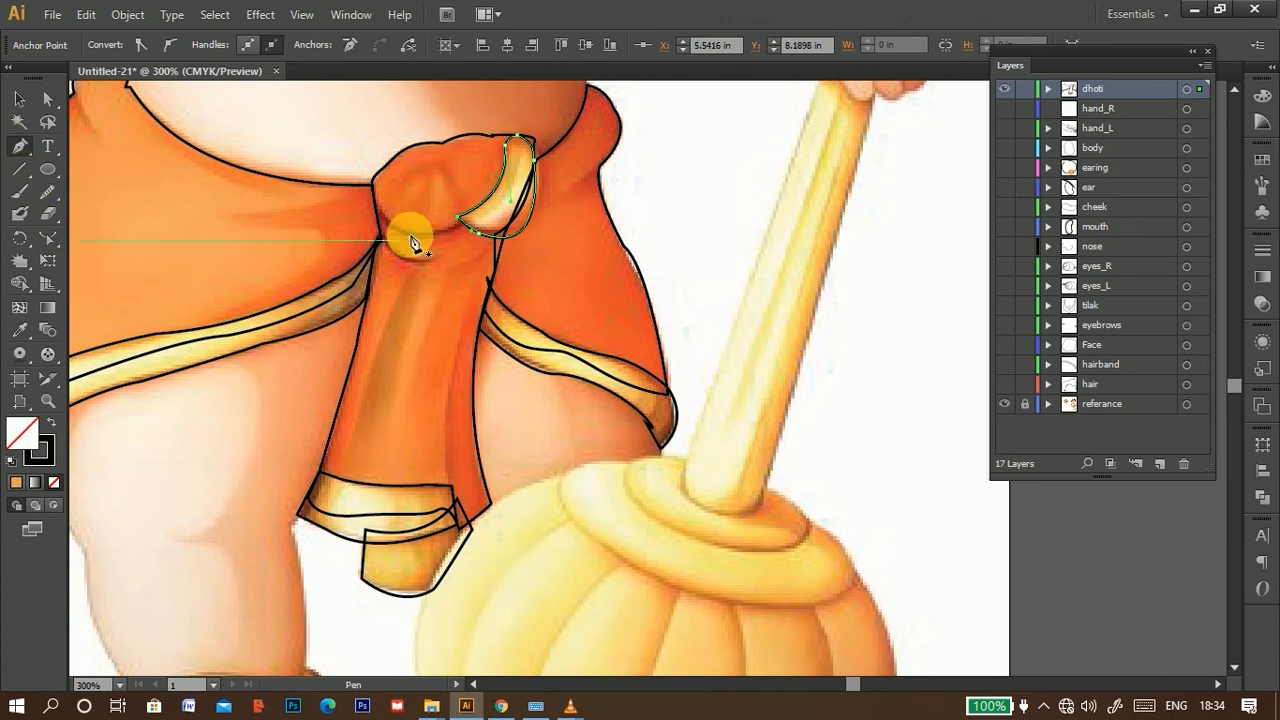
pyautogui.click(376, 209)
pyautogui.moveTo(458, 137); pyautogui.dragTo(530, 191)
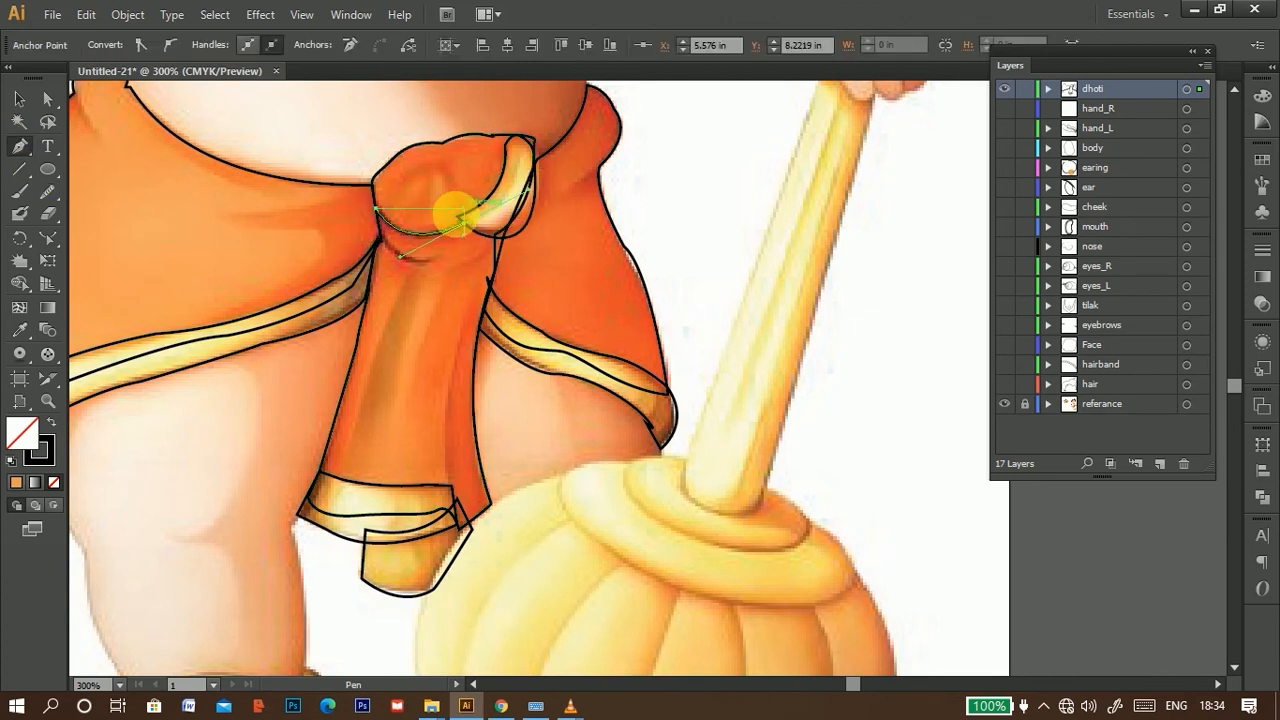
pyautogui.click(381, 237)
pyautogui.moveTo(430, 261); pyautogui.dragTo(470, 256)
# Step: Draw two long curved fold lines down the hanging sash, starting below the knot
pyautogui.click(472, 283)
pyautogui.moveTo(456, 487); pyautogui.dragTo(478, 545)
pyautogui.click(405, 288)
pyautogui.moveTo(346, 470); pyautogui.dragTo(356, 516)
# Step: Draw short curved creases at both waist folds and one more beneath the knot's gold trim
pyautogui.moveTo(499, 457); pyautogui.dragTo(755, 557)
pyautogui.hotkey('ctrl', 'shift', 'a')
pyautogui.click(328, 193)
pyautogui.moveTo(355, 232); pyautogui.dragTo(370, 243)
pyautogui.hotkey('ctrl', 'shift', 'a')
pyautogui.click(818, 291)
pyautogui.moveTo(850, 270); pyautogui.dragTo(860, 251)
pyautogui.moveTo(709, 499); pyautogui.dragTo(629, 414)
pyautogui.hotkey('ctrl', 'shift', 'a')
pyautogui.moveTo(627, 273); pyautogui.dragTo(664, 247)
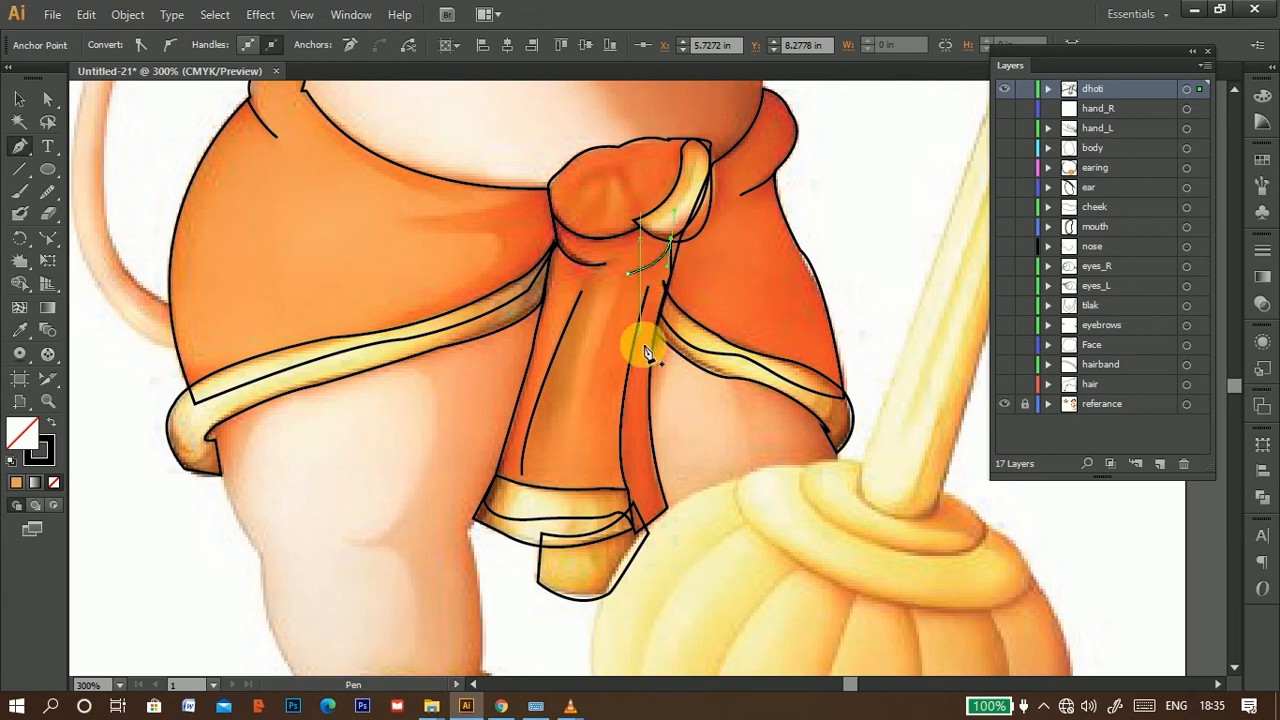
# Step: Examine the dhoti line work on the whole figure with the reference layer temporarily hidden, and show the reference again
pyautogui.press('space')
pyautogui.moveTo(637, 517); pyautogui.dragTo(460, 480)
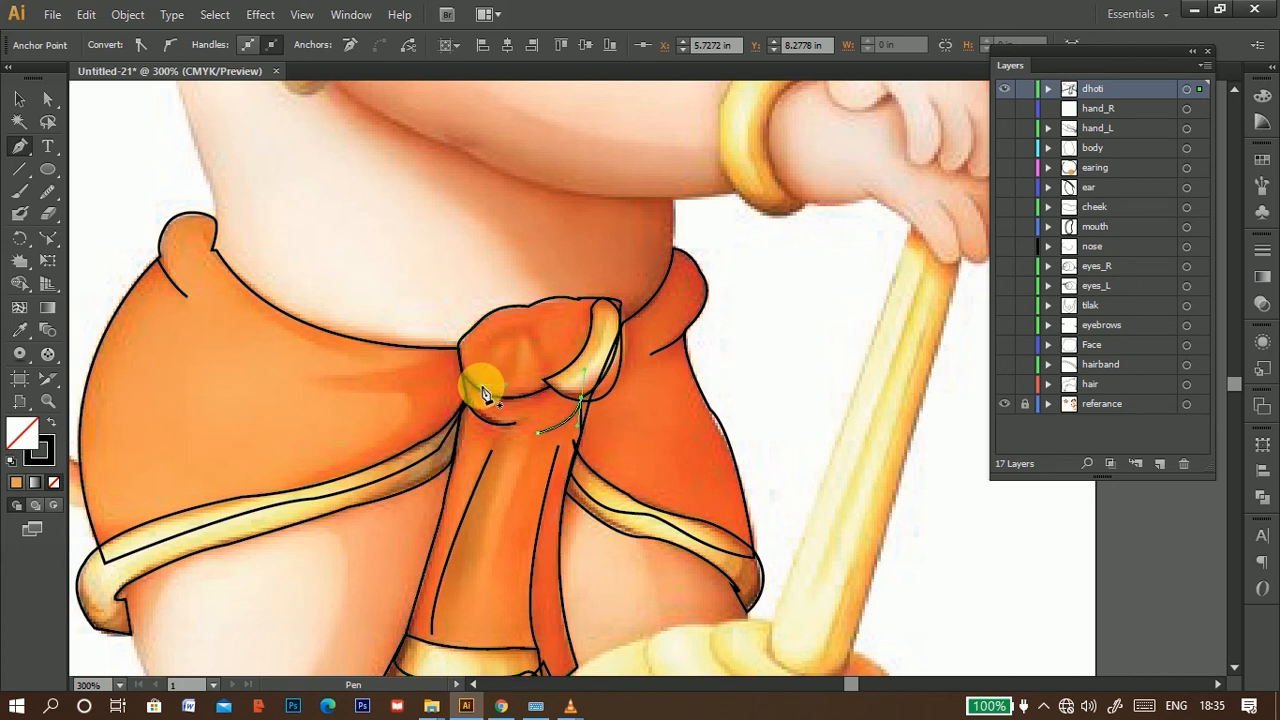
pyautogui.scroll(-3, 450, 408)
pyautogui.moveTo(519, 345); pyautogui.dragTo(680, 450)
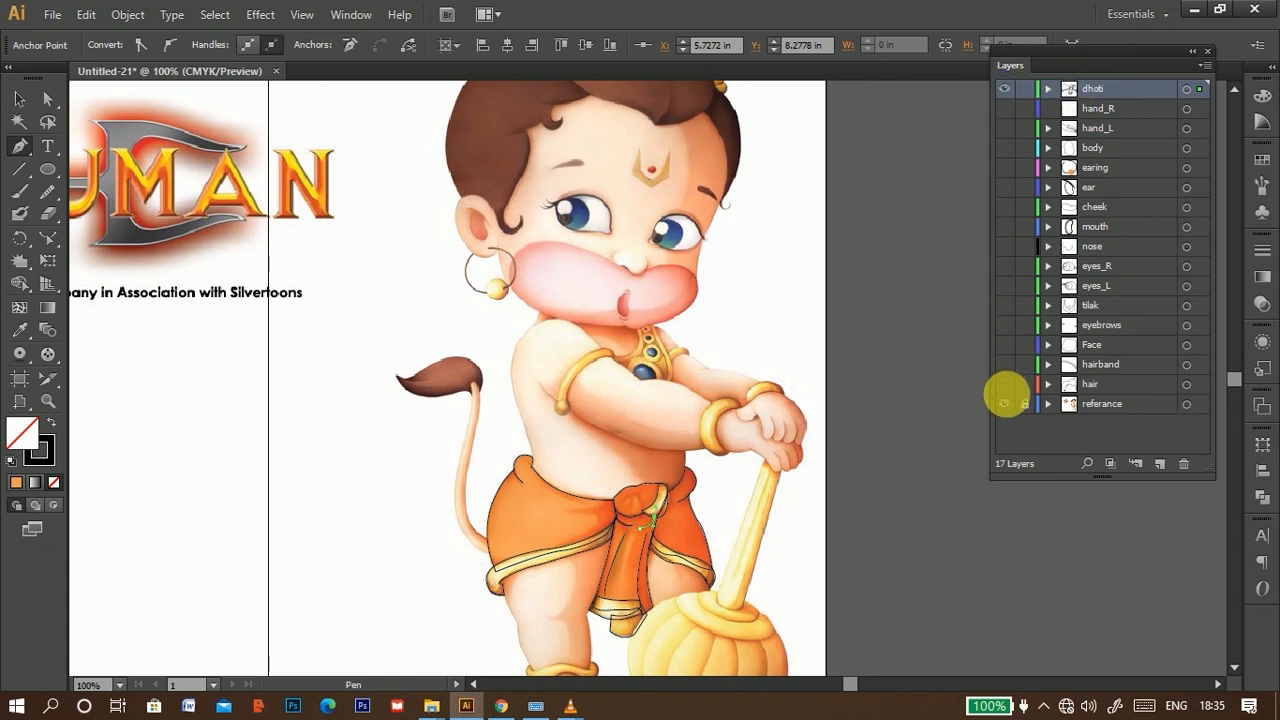
pyautogui.click(1013, 402)
pyautogui.click(1005, 403)
# Step: Hide the dhoti layer and add a new layer named leg_L above it
pyautogui.click(1006, 90)
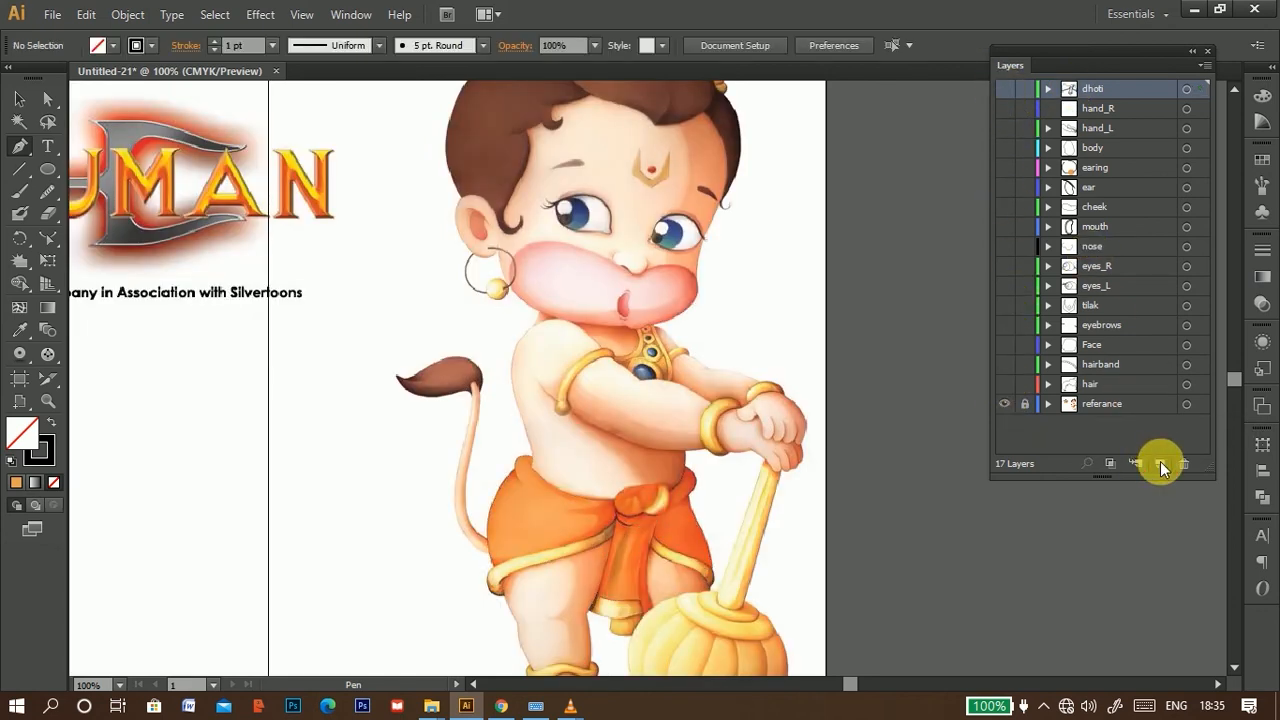
pyautogui.click(1162, 468)
pyautogui.doubleClick(1103, 89)
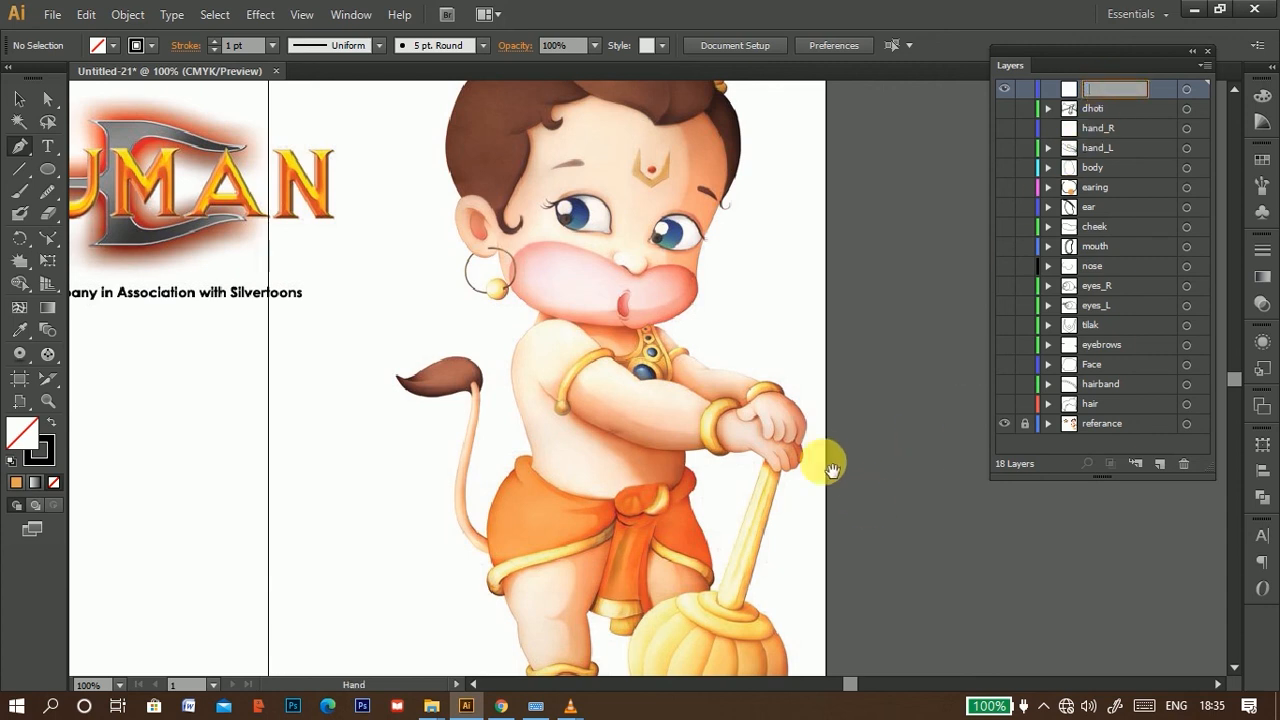
pyautogui.moveTo(832, 469); pyautogui.dragTo(697, 455)
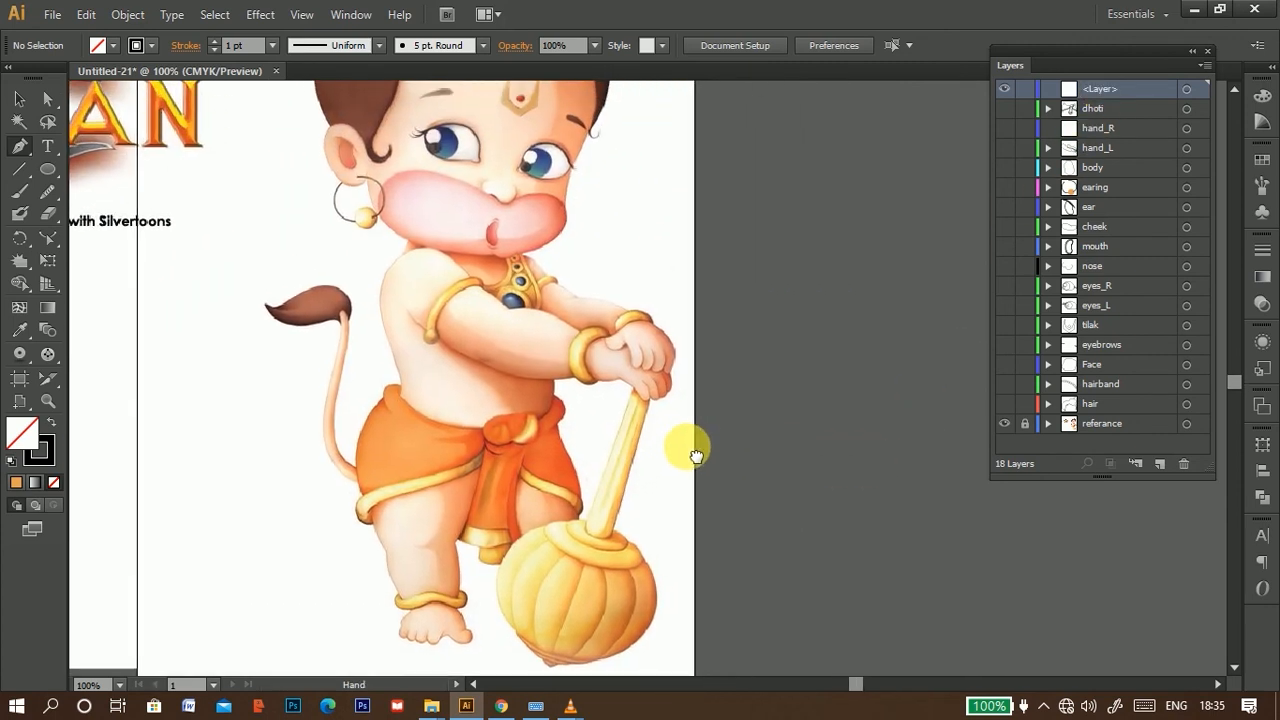
pyautogui.doubleClick(1110, 89)
pyautogui.write('leg_L')
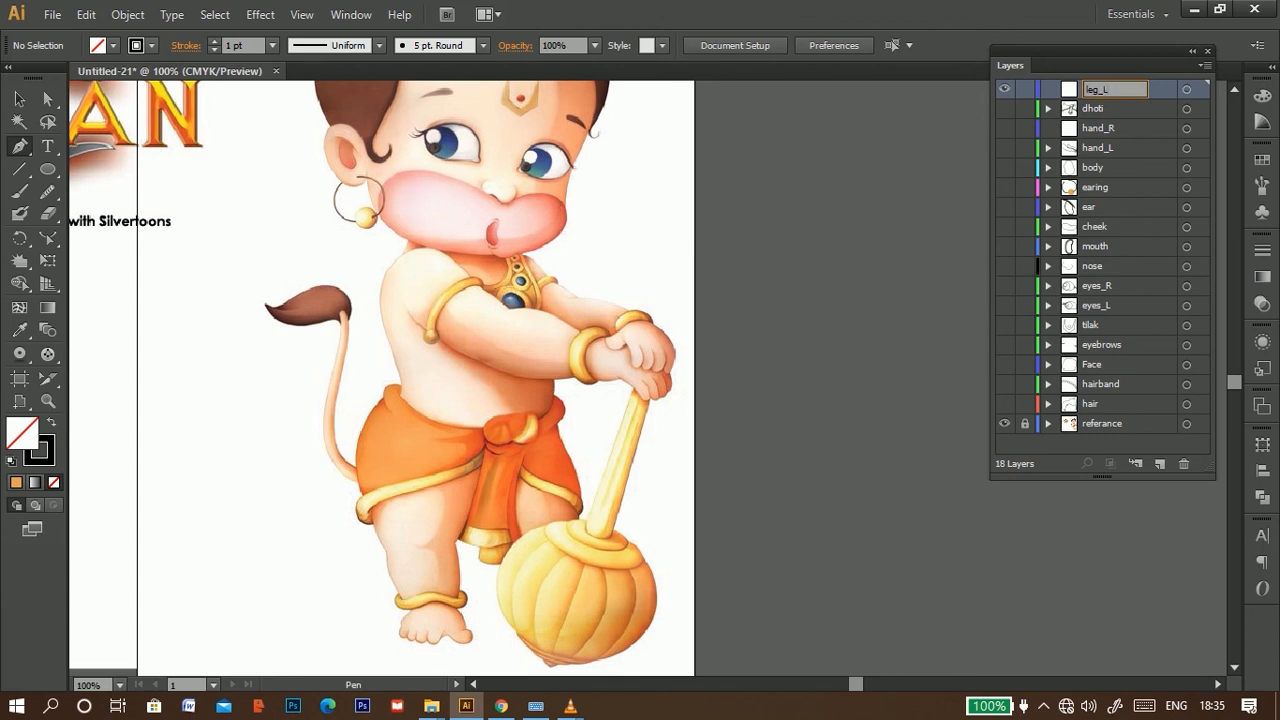
# Step: Trace the outer edge of the standing leg on the leg_L layer, from inside the dhoti past the knee and ankle to the foot
pyautogui.press('Return')
pyautogui.scroll(2, 429, 430)
pyautogui.moveTo(429, 430); pyautogui.dragTo(508, 257)
pyautogui.scroll(-1, 530, 239)
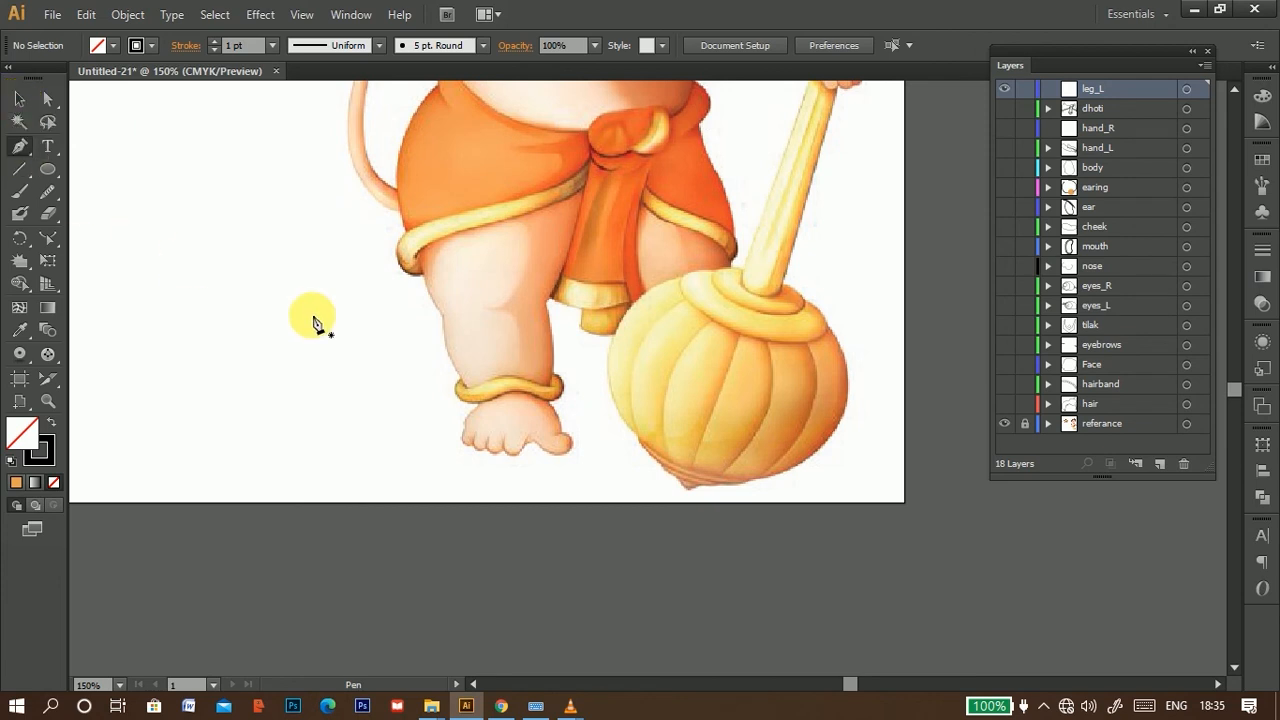
pyautogui.scroll(1, 477, 391)
pyautogui.moveTo(492, 294); pyautogui.dragTo(454, 290)
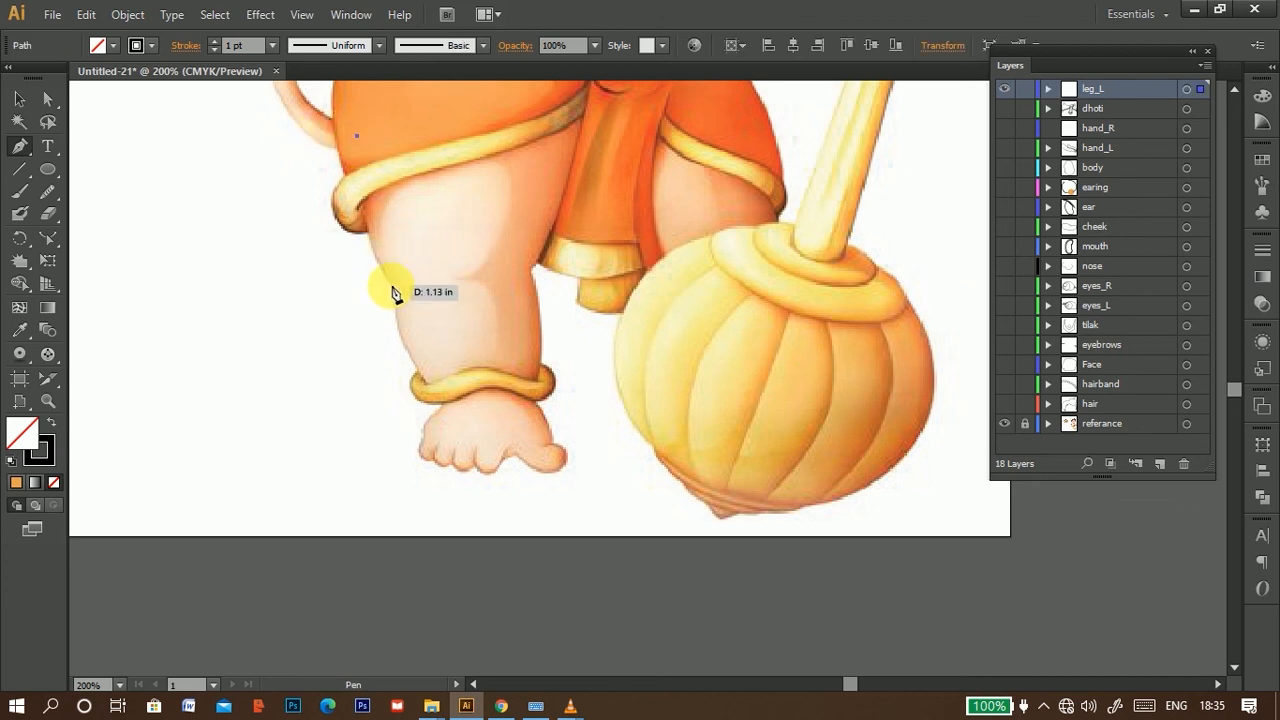
pyautogui.moveTo(424, 337); pyautogui.dragTo(424, 335)
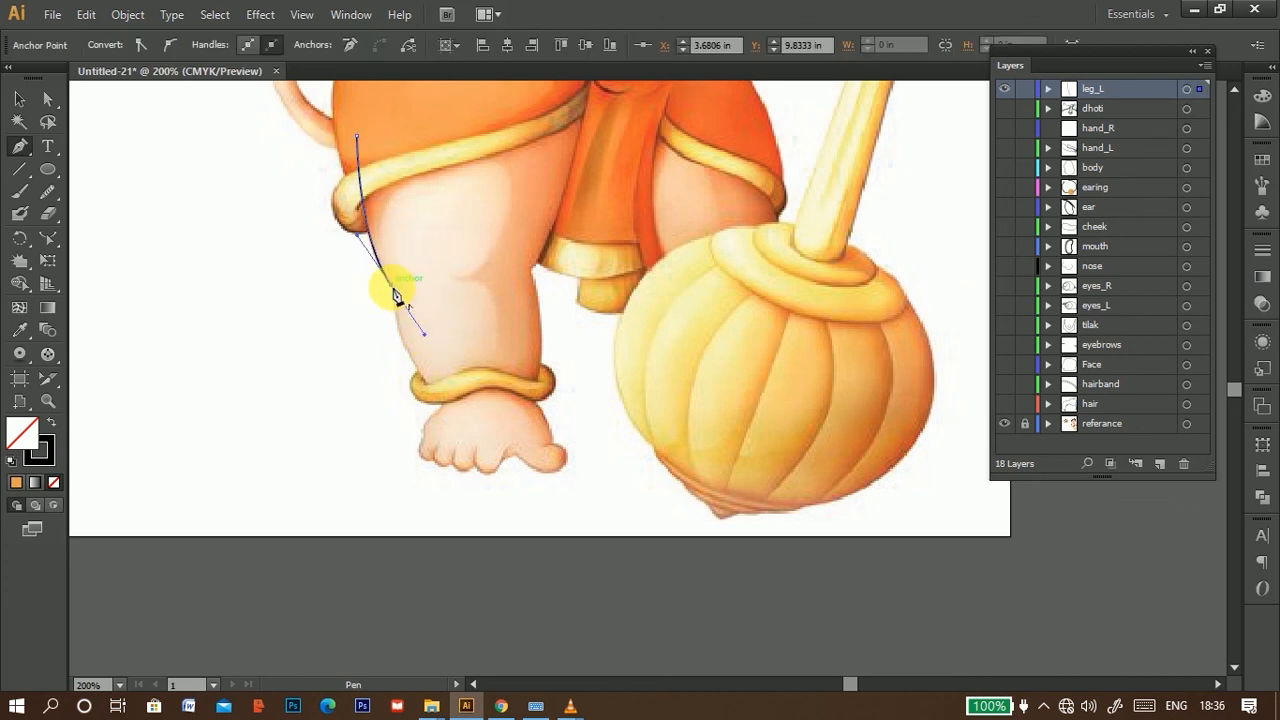
pyautogui.moveTo(453, 402); pyautogui.dragTo(434, 420)
pyautogui.scroll(1, 430, 428)
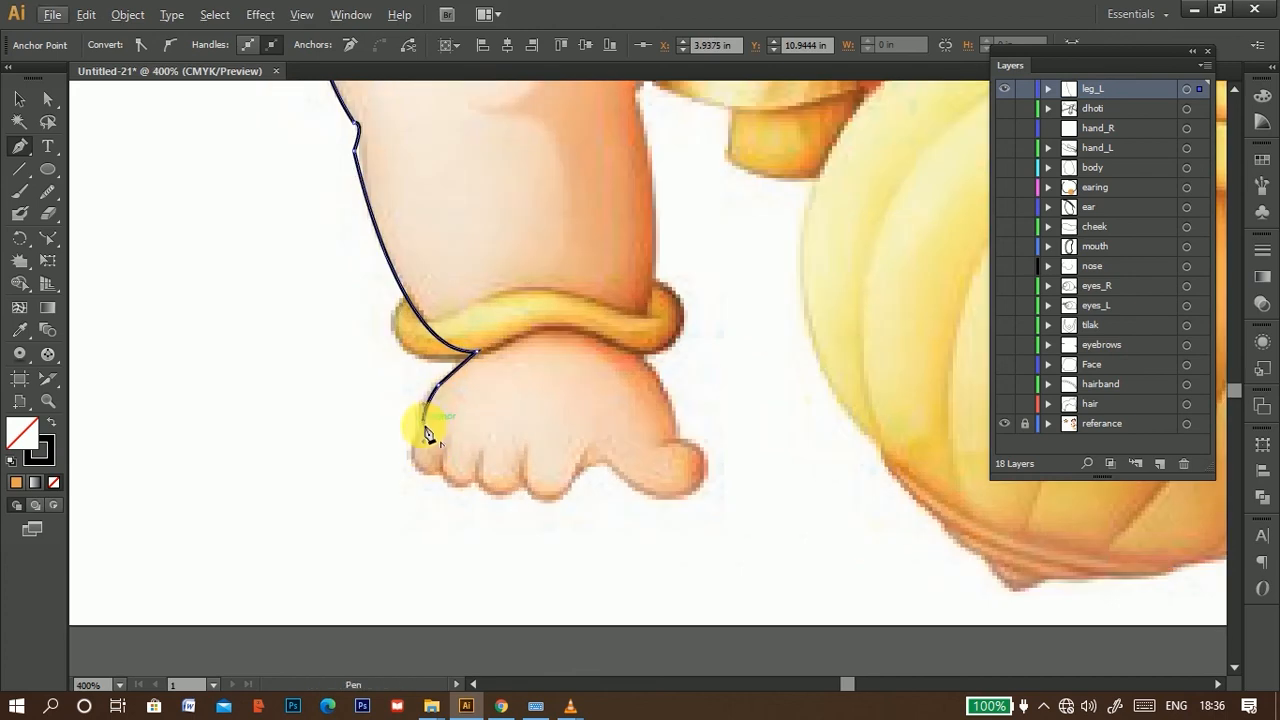
# Step: Trace the rounded lower edges of the small toes as a continuation of the leg outline
pyautogui.click(442, 476)
pyautogui.moveTo(442, 475); pyautogui.dragTo(489, 459)
pyautogui.click(476, 479)
pyautogui.moveTo(522, 486); pyautogui.dragTo(587, 453)
pyautogui.click(522, 486)
pyautogui.click(571, 484)
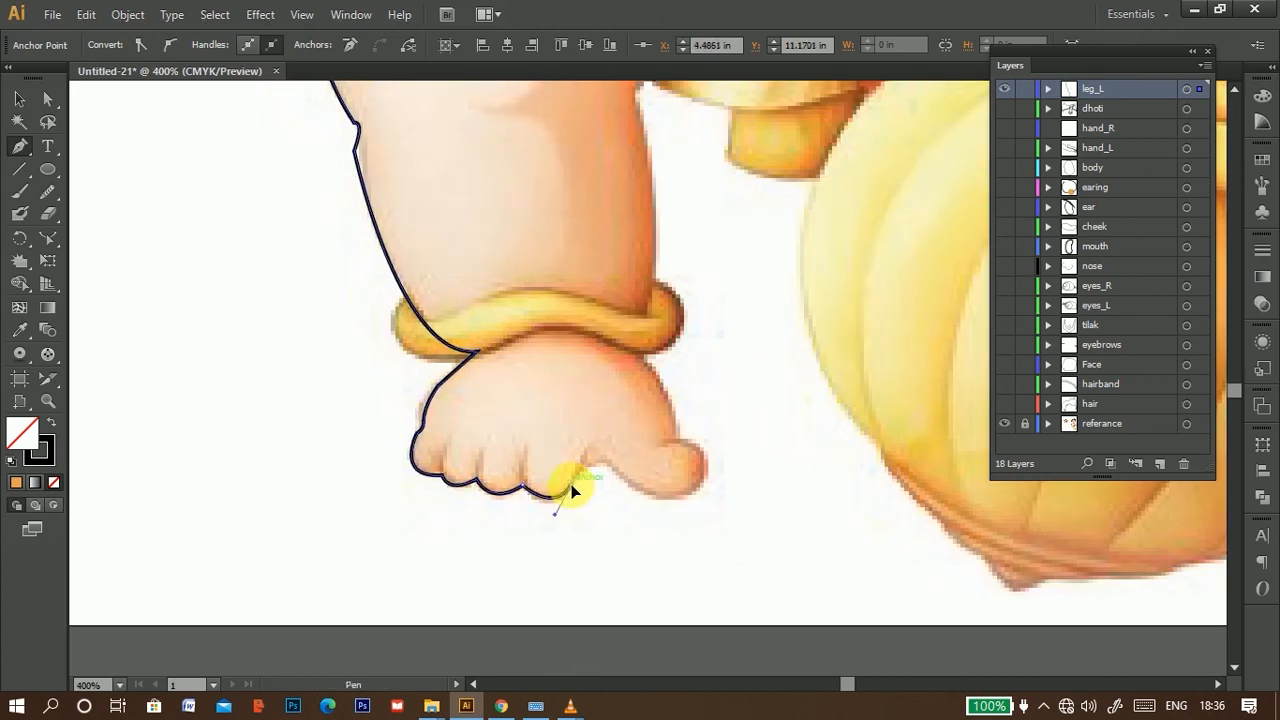
# Step: Trace the inner side of the foot, calf and thigh up into the dhoti and close the leg outline
pyautogui.moveTo(682, 422); pyautogui.dragTo(685, 409)
pyautogui.moveTo(645, 361); pyautogui.dragTo(631, 351)
pyautogui.moveTo(701, 263); pyautogui.dragTo(648, 512)
pyautogui.moveTo(583, 351); pyautogui.dragTo(532, 225)
pyautogui.click(583, 351)
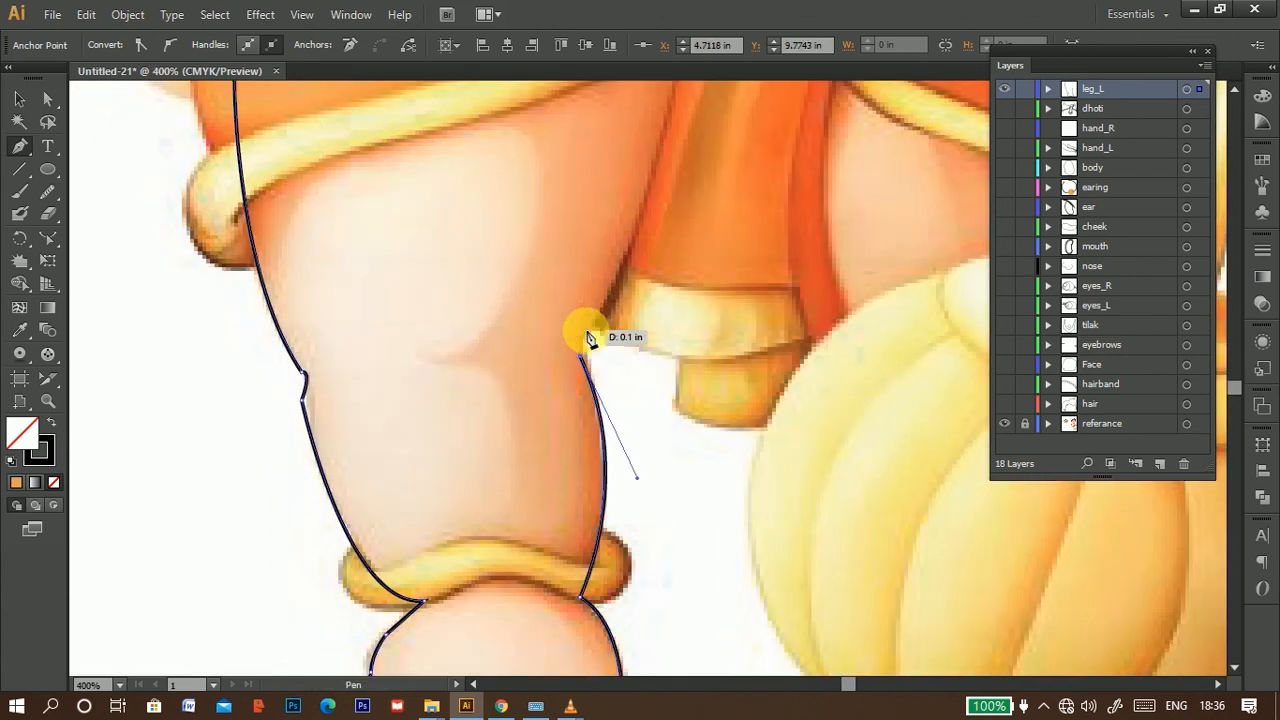
pyautogui.moveTo(589, 329); pyautogui.dragTo(602, 318)
pyautogui.moveTo(640, 289); pyautogui.dragTo(579, 528)
pyautogui.moveTo(597, 415); pyautogui.dragTo(596, 392)
pyautogui.click(177, 323)
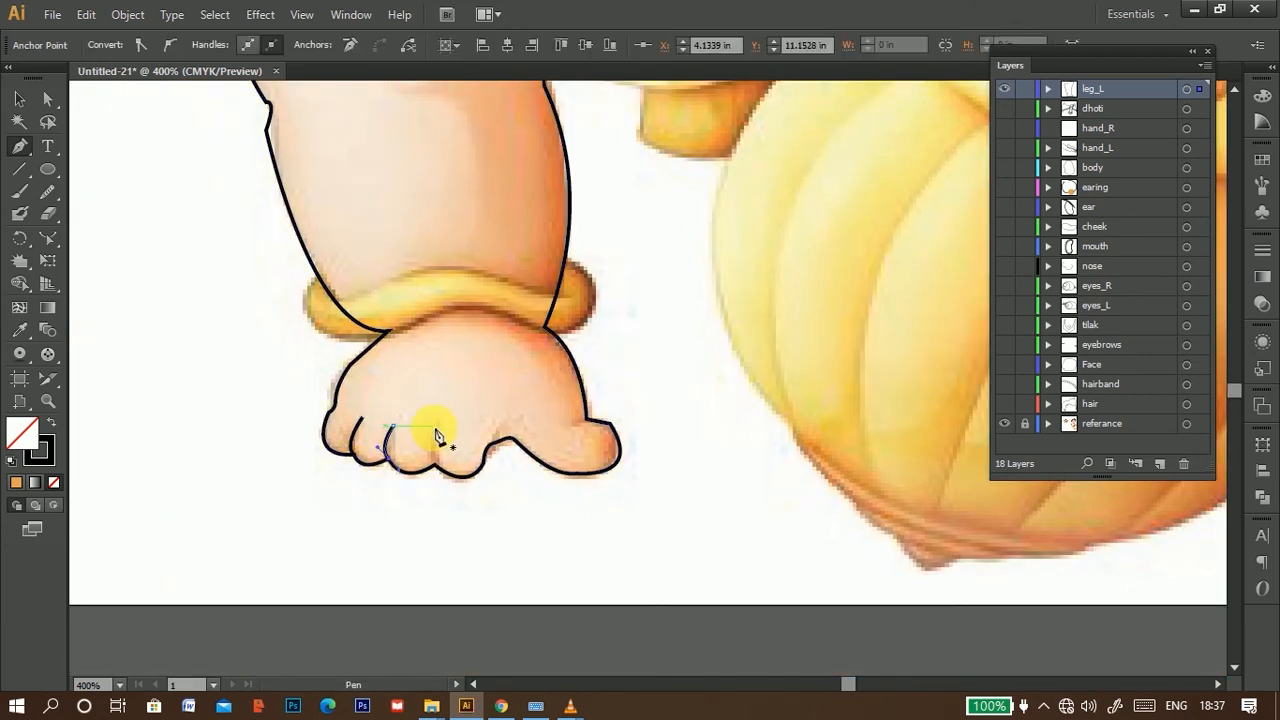
# Step: Draw short crease lines between the toes of the foot
pyautogui.moveTo(492, 425); pyautogui.dragTo(516, 412)
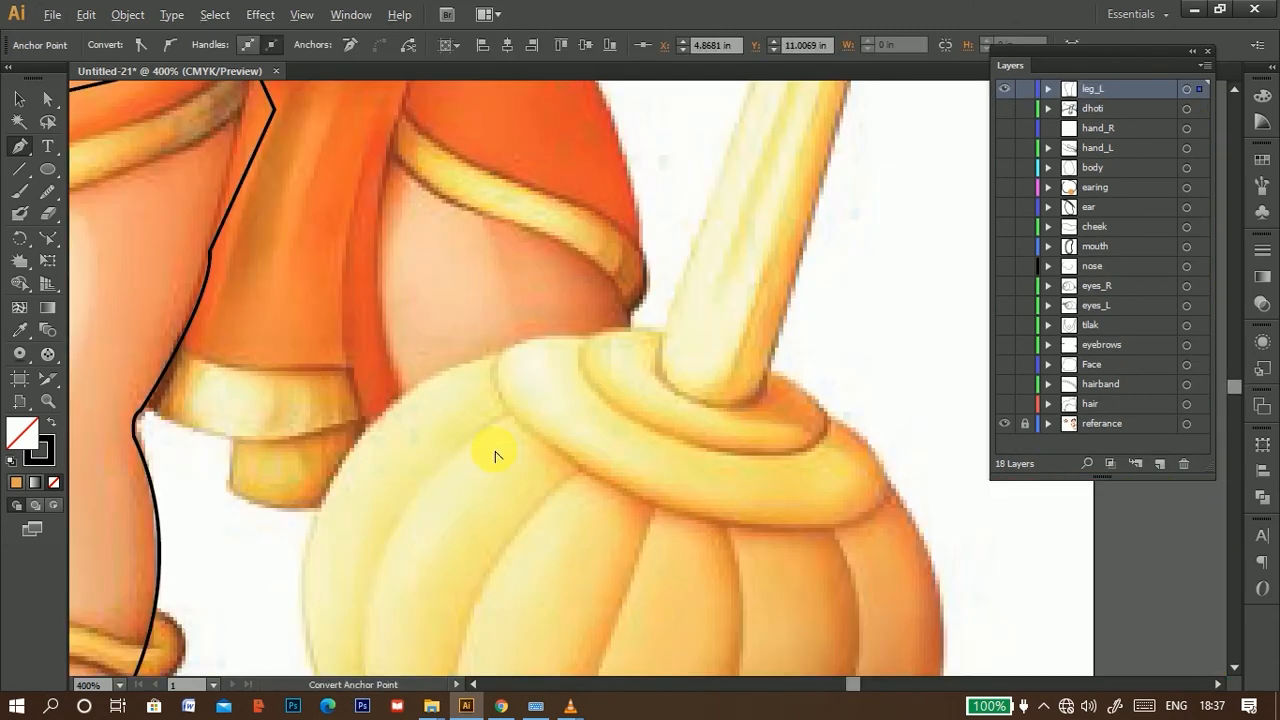
pyautogui.scroll(-3, 494, 456)
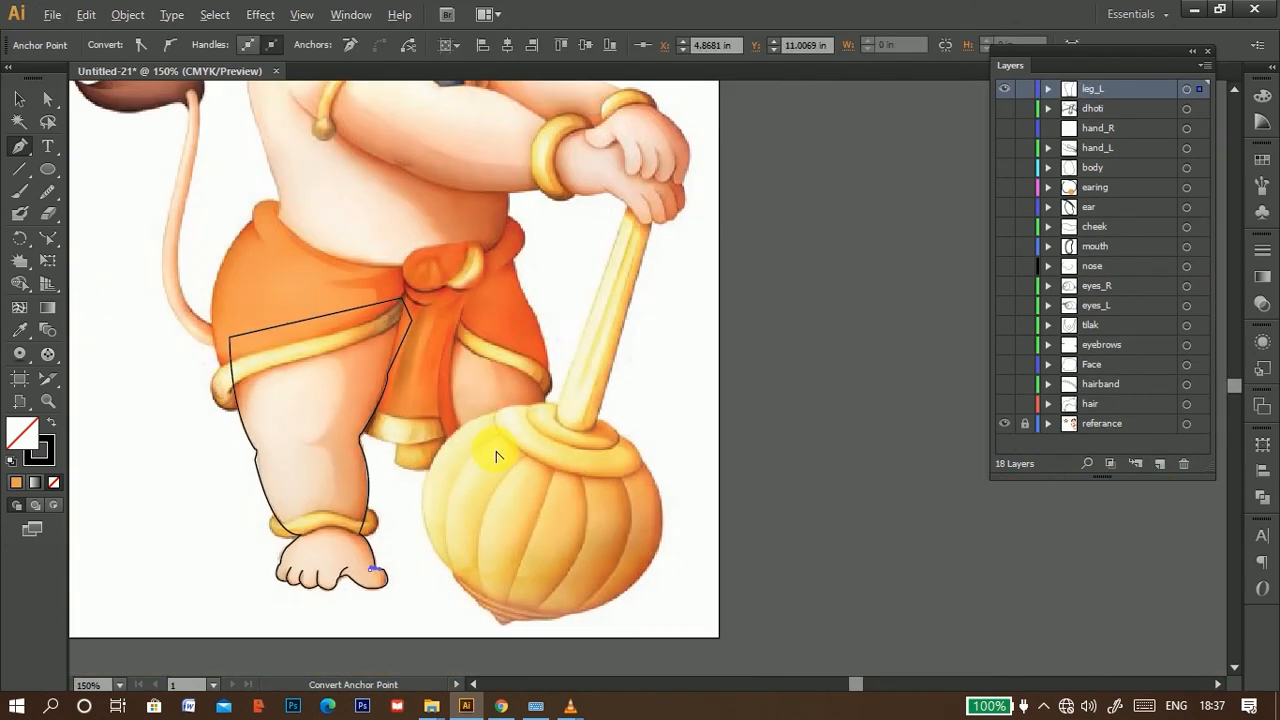
# Step: Add a new layer named leg_R above leg_L
pyautogui.click(1160, 463)
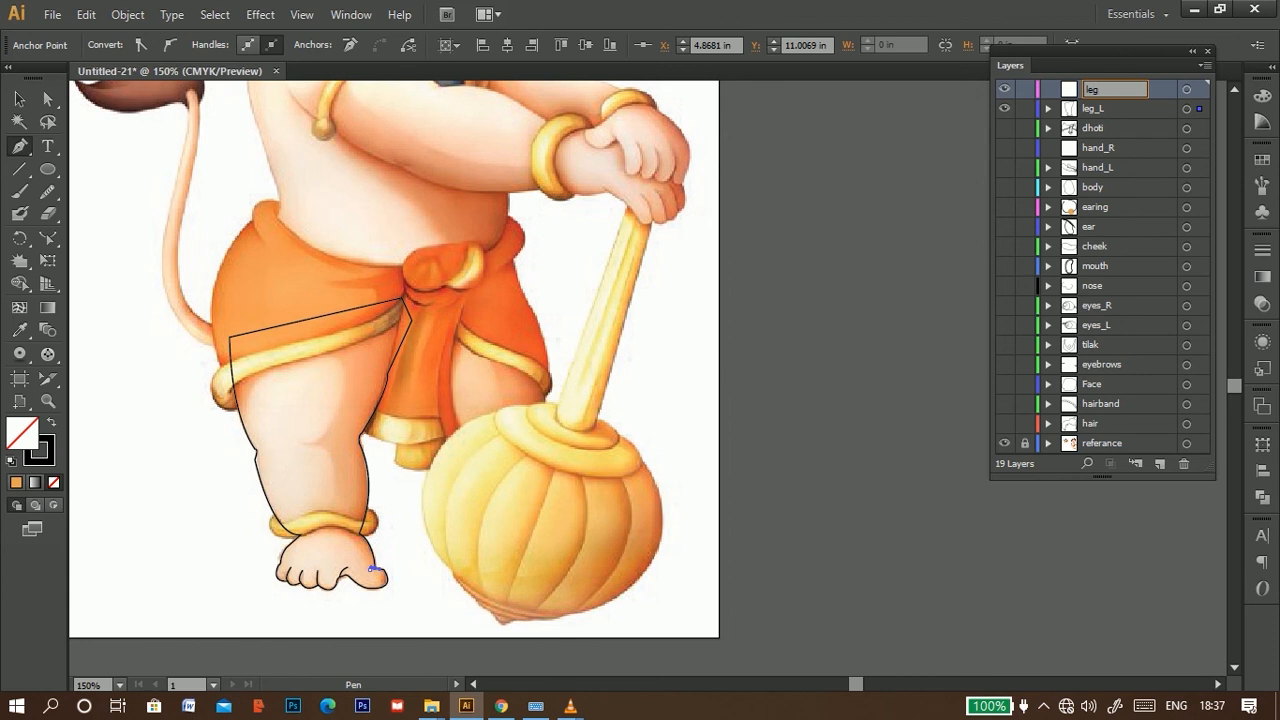
pyautogui.write('leg_R')
pyautogui.scroll(3, 503, 394)
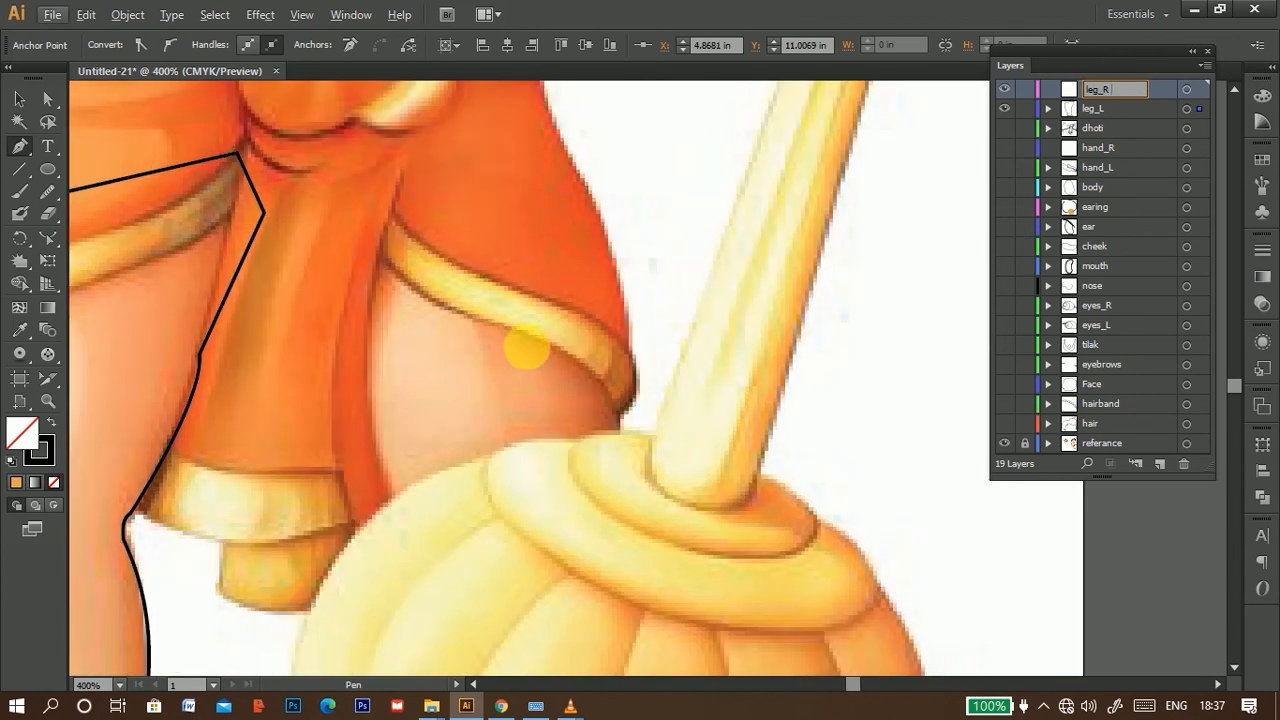
pyautogui.moveTo(527, 349); pyautogui.dragTo(505, 282)
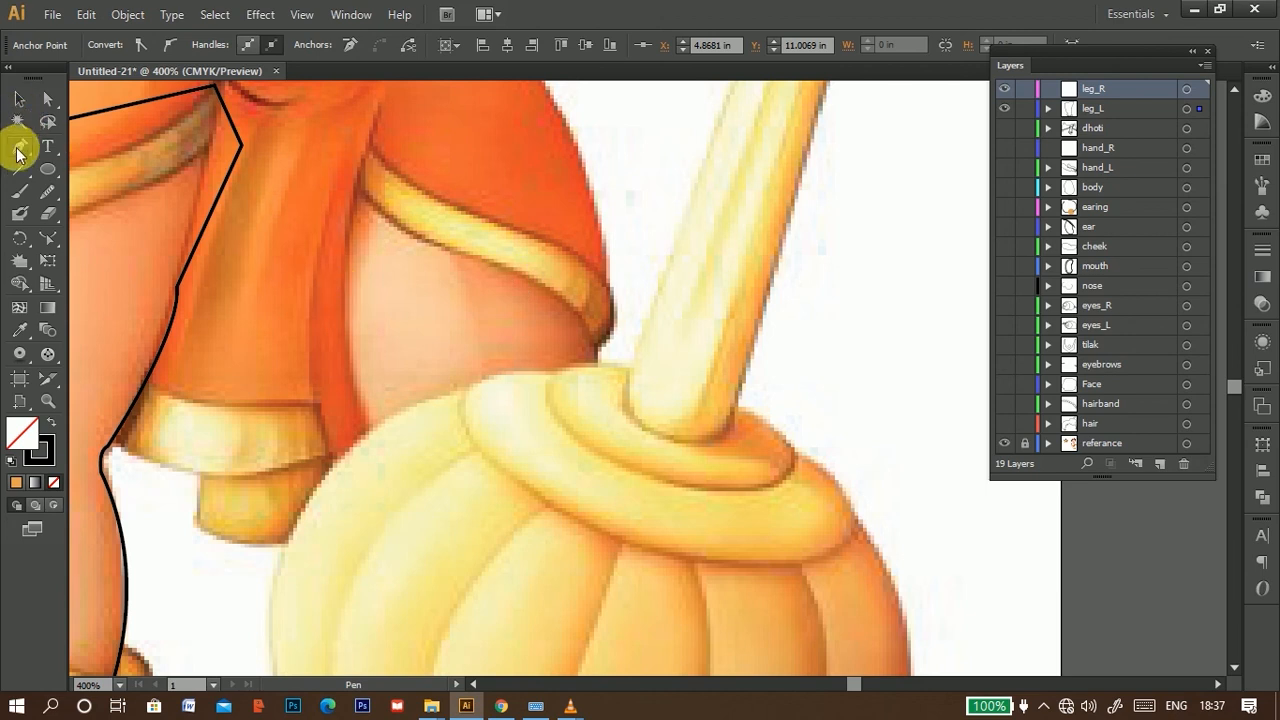
# Step: Outline the partly hidden leg behind the mace as a closed path, overlapping the sash, the dhoti and the mace head
pyautogui.click(18, 152)
pyautogui.click(343, 131)
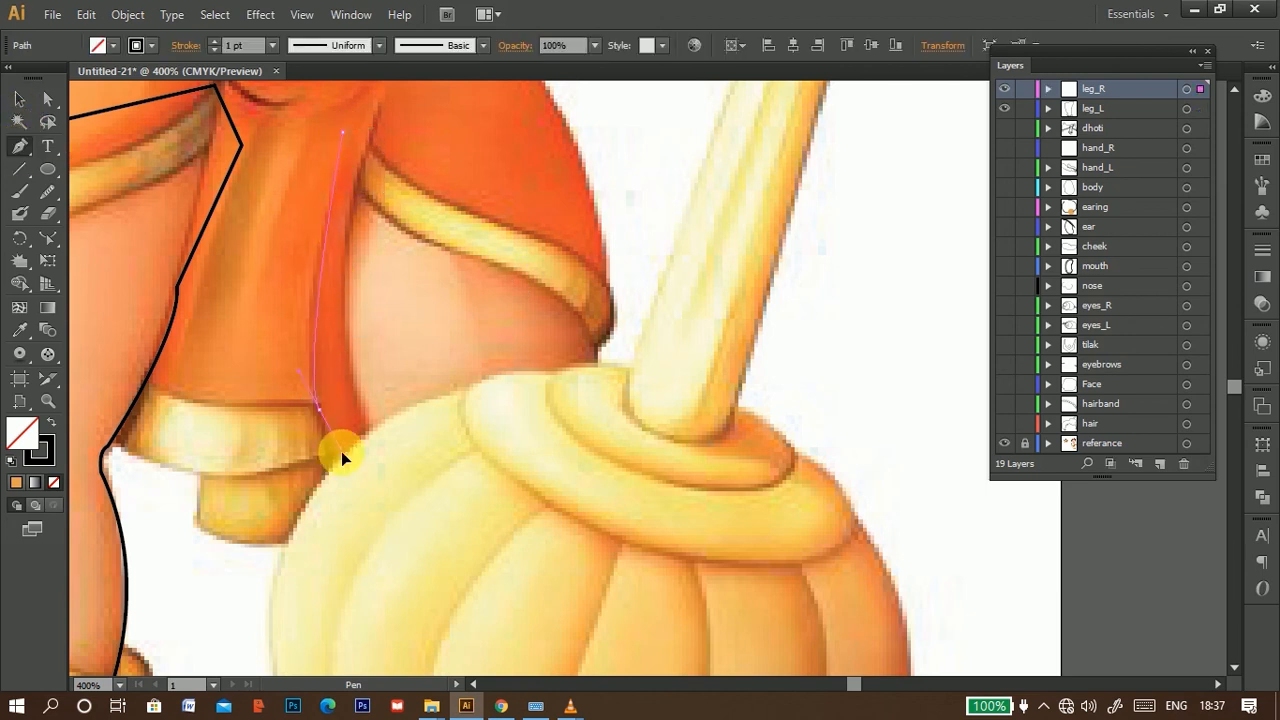
pyautogui.moveTo(348, 478); pyautogui.dragTo(352, 481)
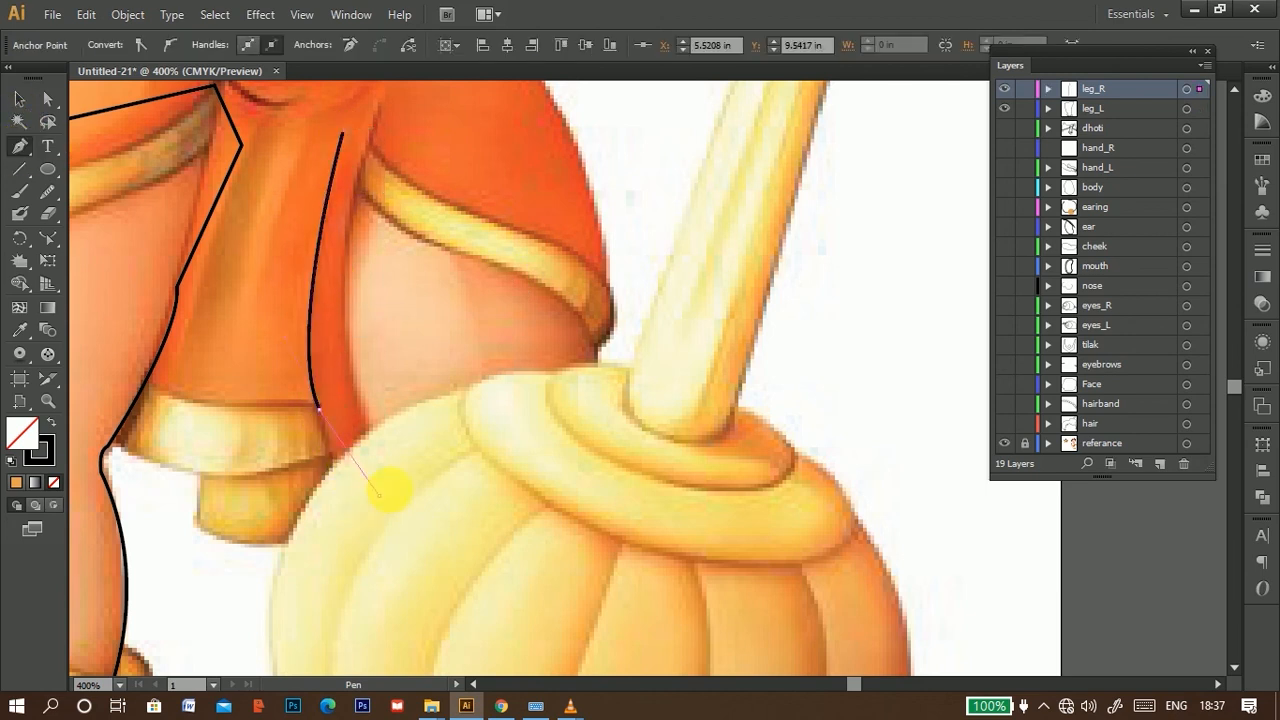
pyautogui.click(379, 494)
pyautogui.click(620, 402)
pyautogui.click(596, 366)
pyautogui.click(594, 334)
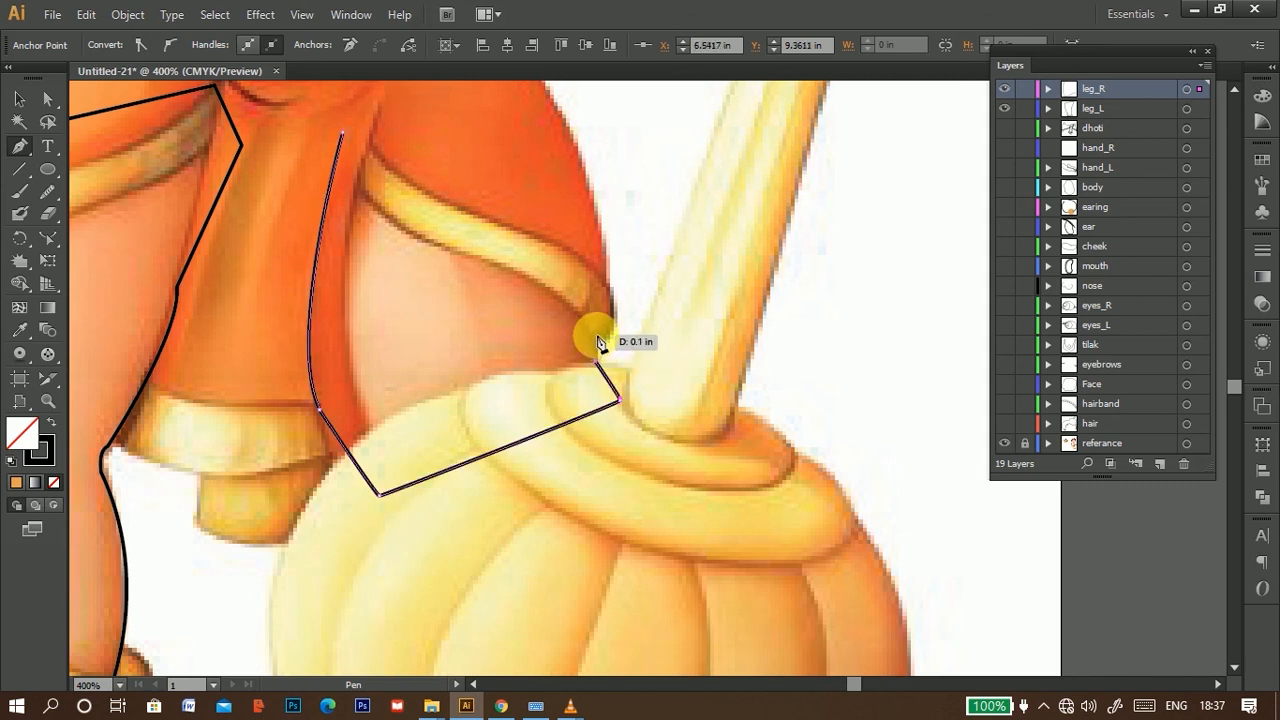
pyautogui.click(539, 155)
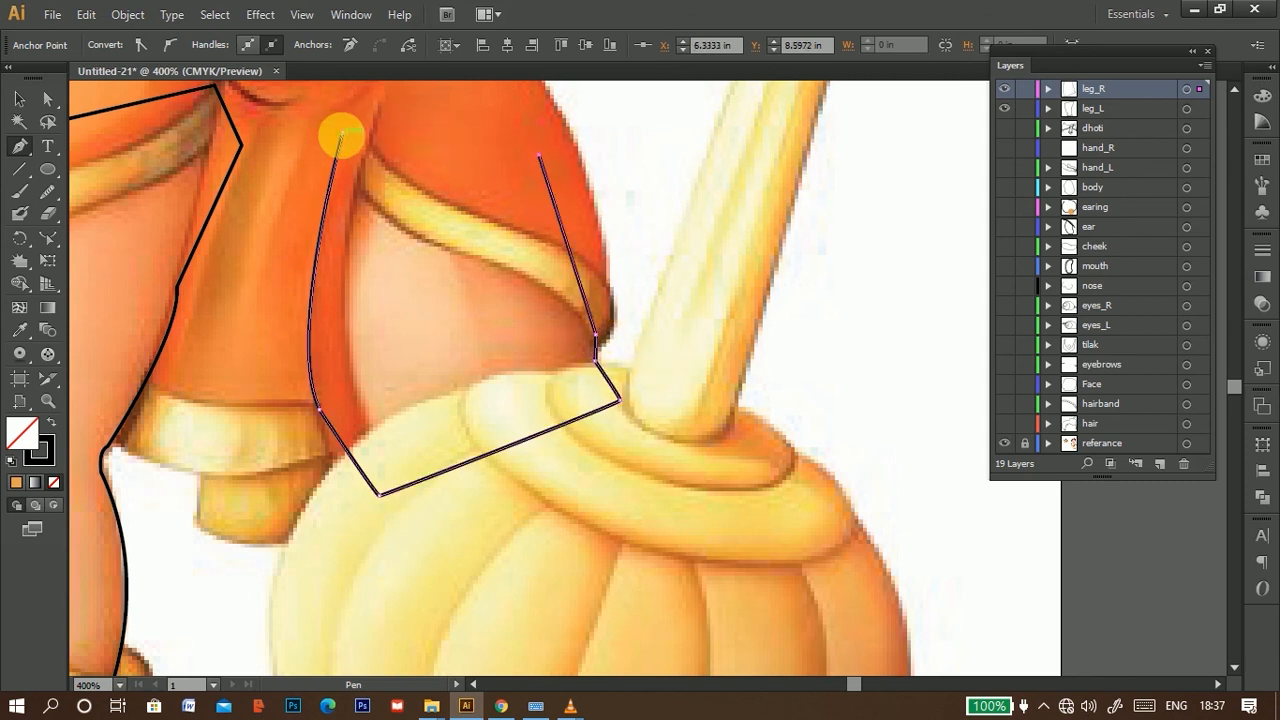
pyautogui.click(342, 134)
pyautogui.scroll(-4, 457, 516)
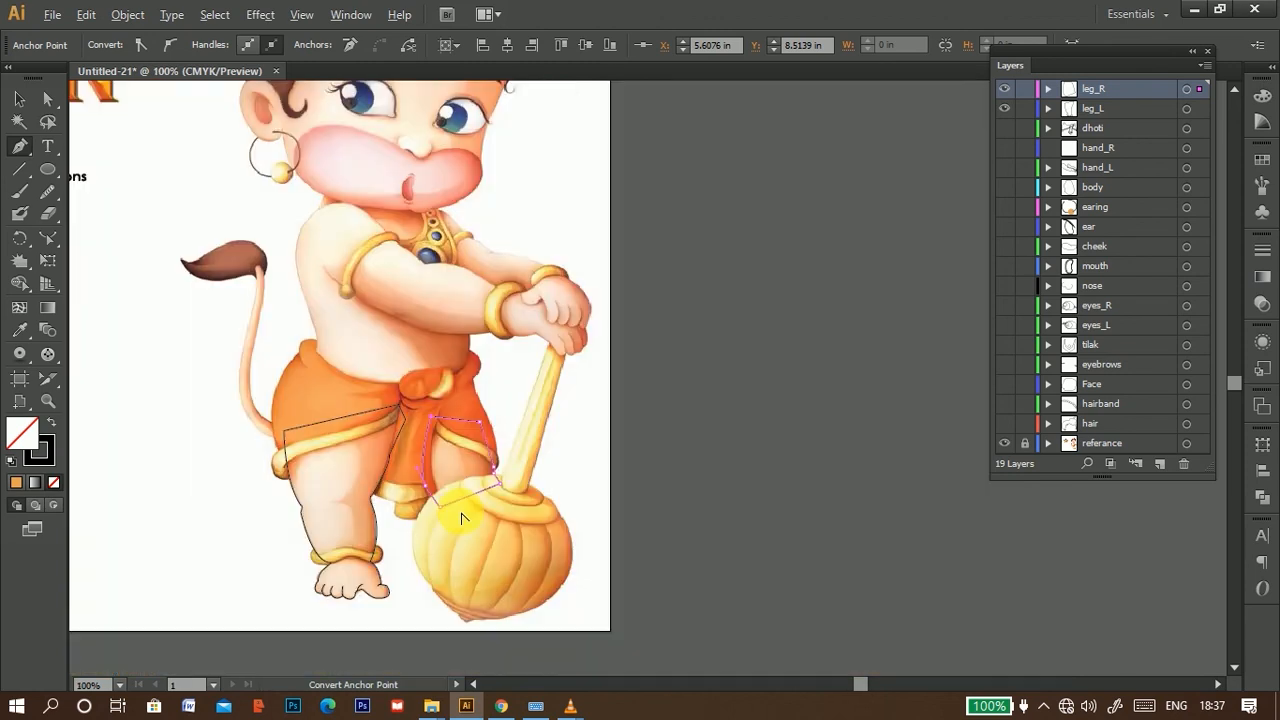
# Step: Hide the leg_R and leg_L layers and add a new layer named tail on top
pyautogui.click(1004, 88)
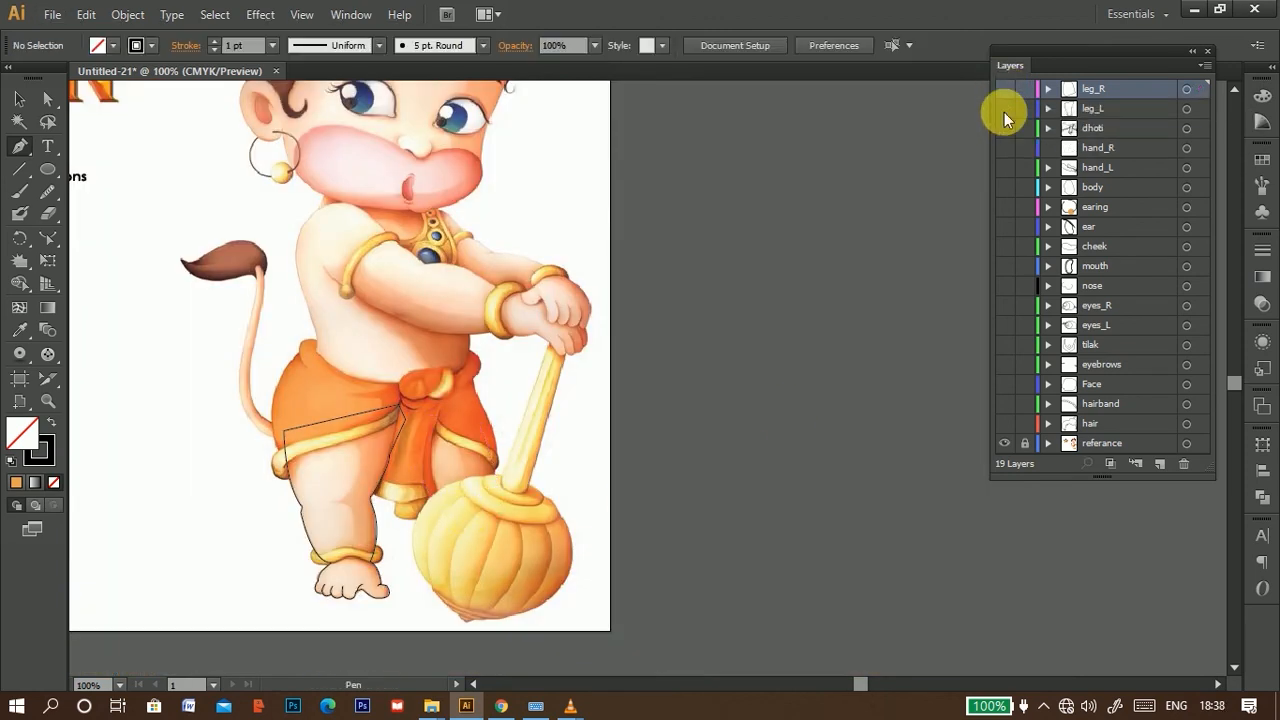
pyautogui.click(1004, 108)
pyautogui.click(1159, 464)
pyautogui.doubleClick(1127, 92)
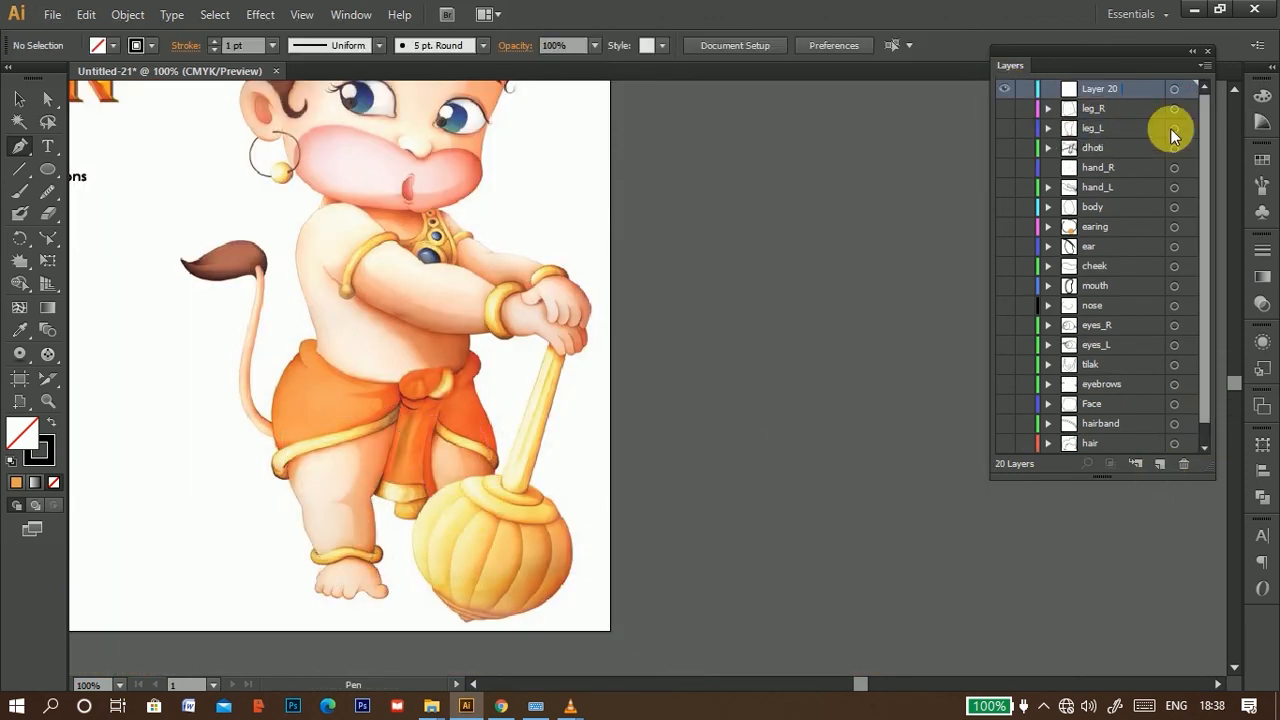
pyautogui.press('Return')
# Step: Trace the brown tail tuft along its lower edge to the pointed tip and back over its upper edge
pyautogui.scroll(2, 270, 391)
pyautogui.moveTo(360, 315); pyautogui.dragTo(599, 402)
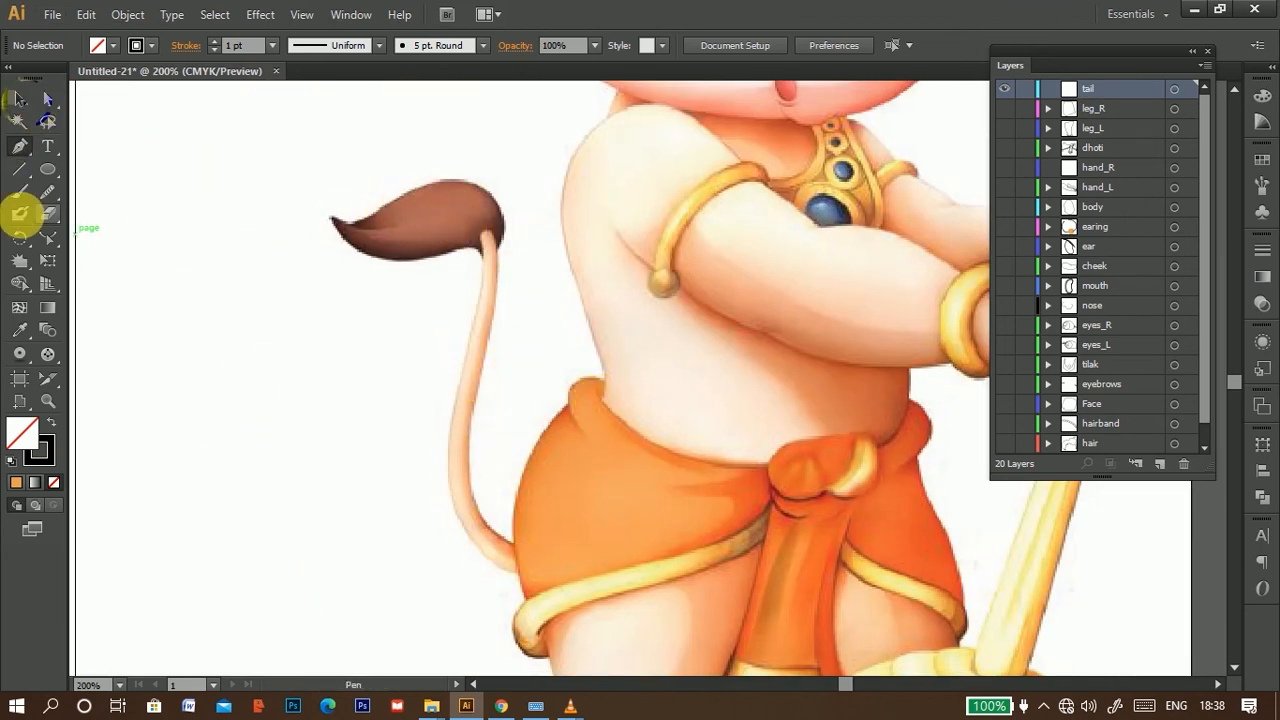
pyautogui.click(462, 246)
pyautogui.moveTo(331, 217); pyautogui.dragTo(284, 115)
pyautogui.click(331, 217)
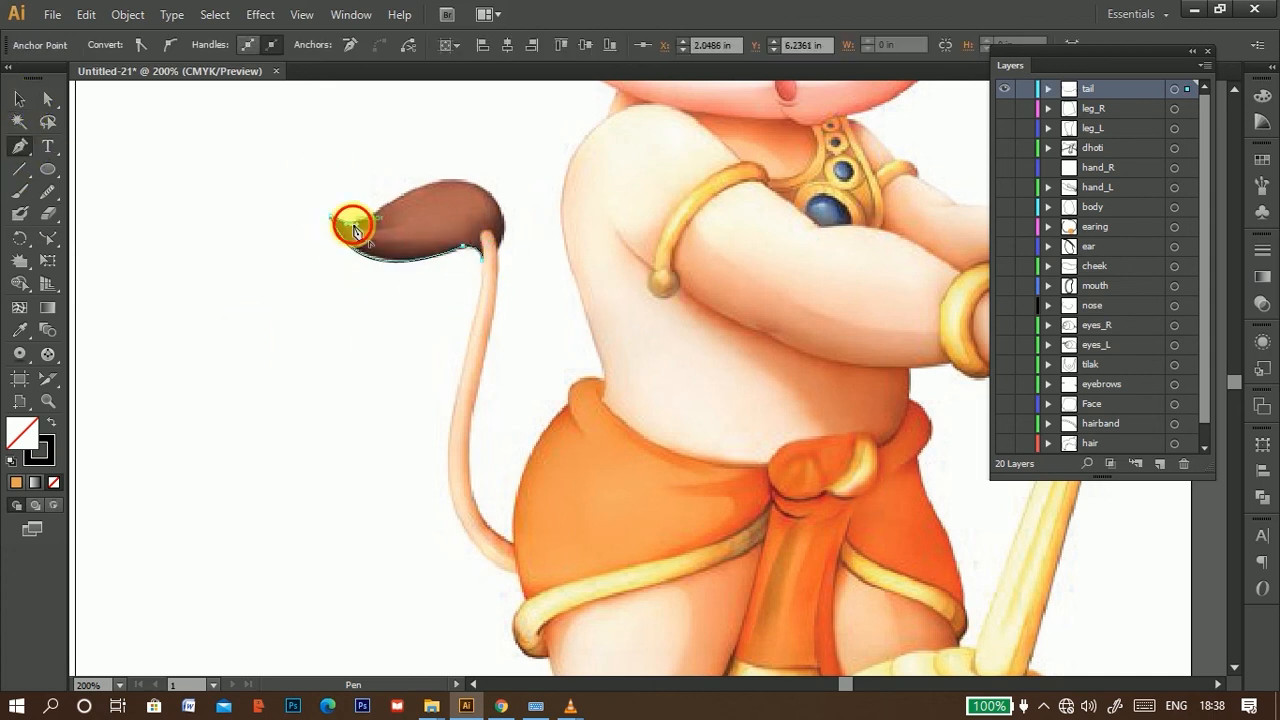
pyautogui.click(351, 223)
pyautogui.click(393, 200)
pyautogui.moveTo(502, 209); pyautogui.dragTo(553, 275)
pyautogui.click(502, 209)
# Step: Trace the notch around the tail's end at the base of the tuft and close the tuft outline
pyautogui.moveTo(487, 252); pyautogui.dragTo(465, 266)
pyautogui.scroll(2, 508, 255)
pyautogui.moveTo(446, 188); pyautogui.dragTo(423, 203)
pyautogui.moveTo(428, 268); pyautogui.dragTo(423, 300)
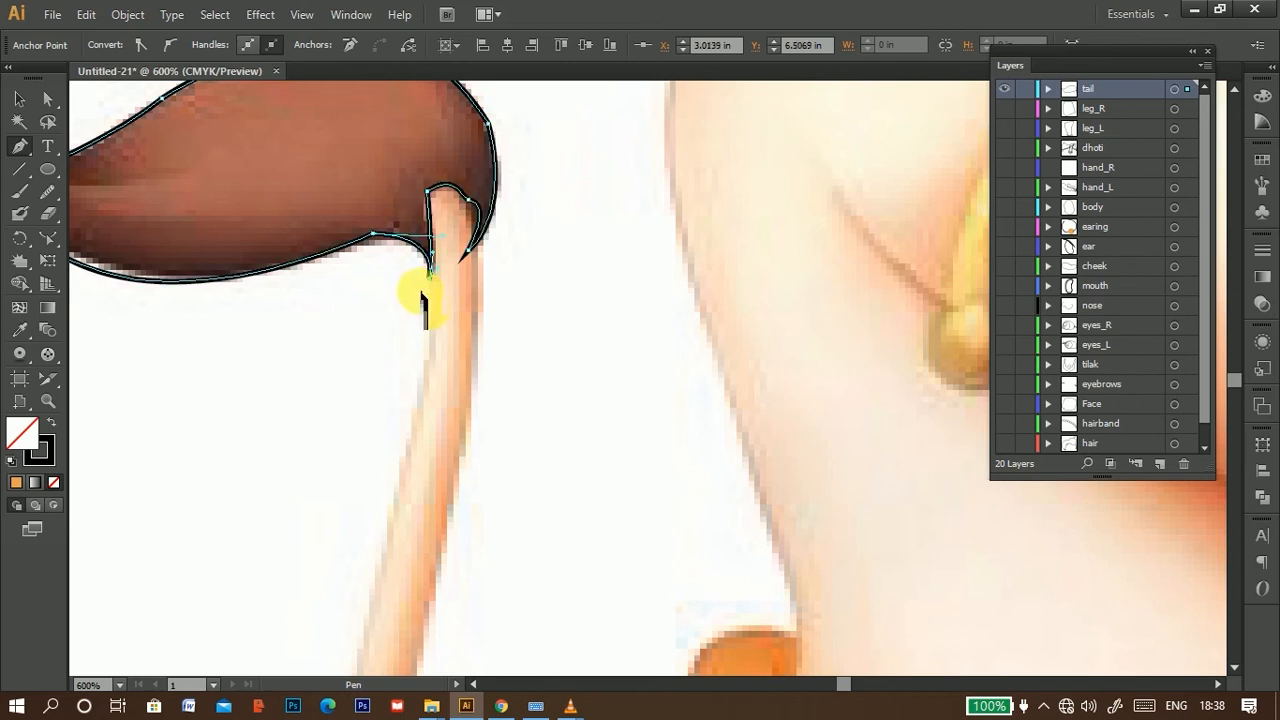
pyautogui.click(428, 268)
pyautogui.click(368, 230)
# Step: Trace the outer edge of the thin tail from the tuft down to the dhoti
pyautogui.scroll(-1, 480, 218)
pyautogui.moveTo(429, 223); pyautogui.dragTo(449, 271)
pyautogui.scroll(-2, 449, 271)
pyautogui.moveTo(532, 238); pyautogui.dragTo(514, 280)
pyautogui.click(532, 238)
pyautogui.moveTo(595, 456); pyautogui.dragTo(733, 486)
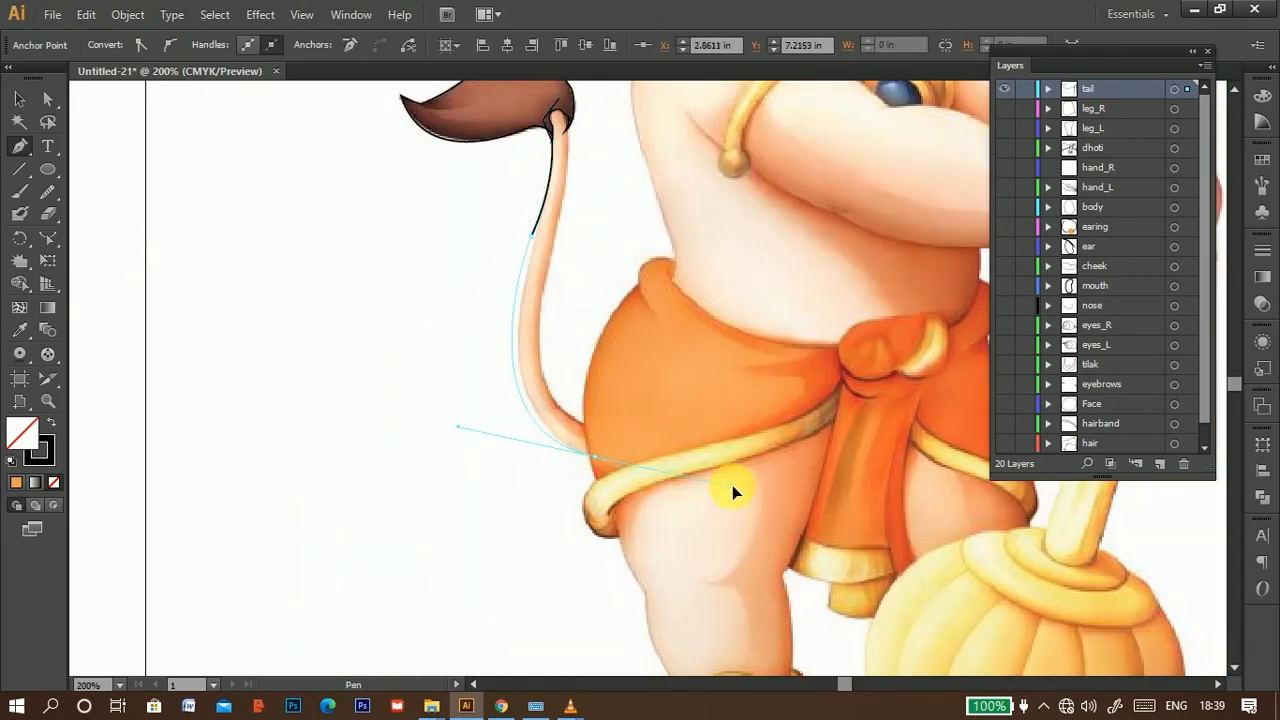
pyautogui.click(595, 456)
# Step: Trace the tail's inner edge from the dhoti back up to the tuft and close the tail outline
pyautogui.click(595, 419)
pyautogui.click(584, 423)
pyautogui.moveTo(547, 276); pyautogui.dragTo(577, 152)
pyautogui.click(547, 276)
pyautogui.scroll(2, 570, 285)
pyautogui.moveTo(558, 215); pyautogui.dragTo(541, 147)
pyautogui.click(558, 215)
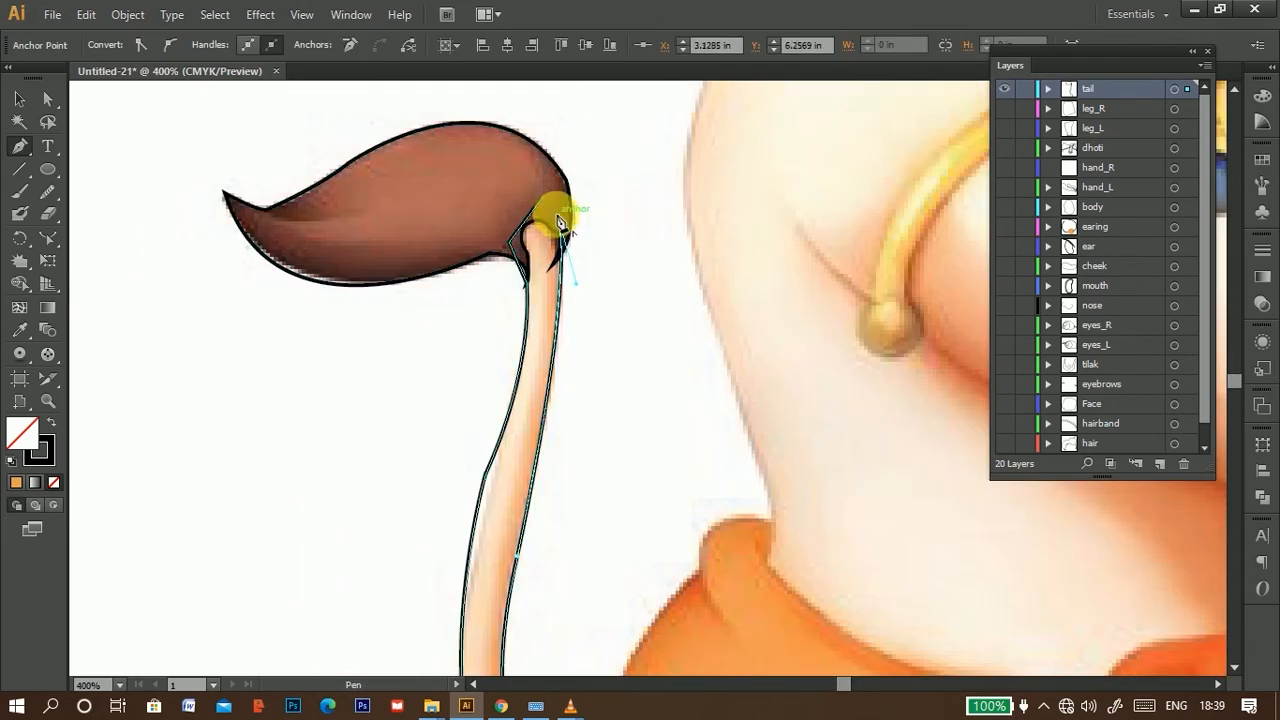
pyautogui.click(541, 198)
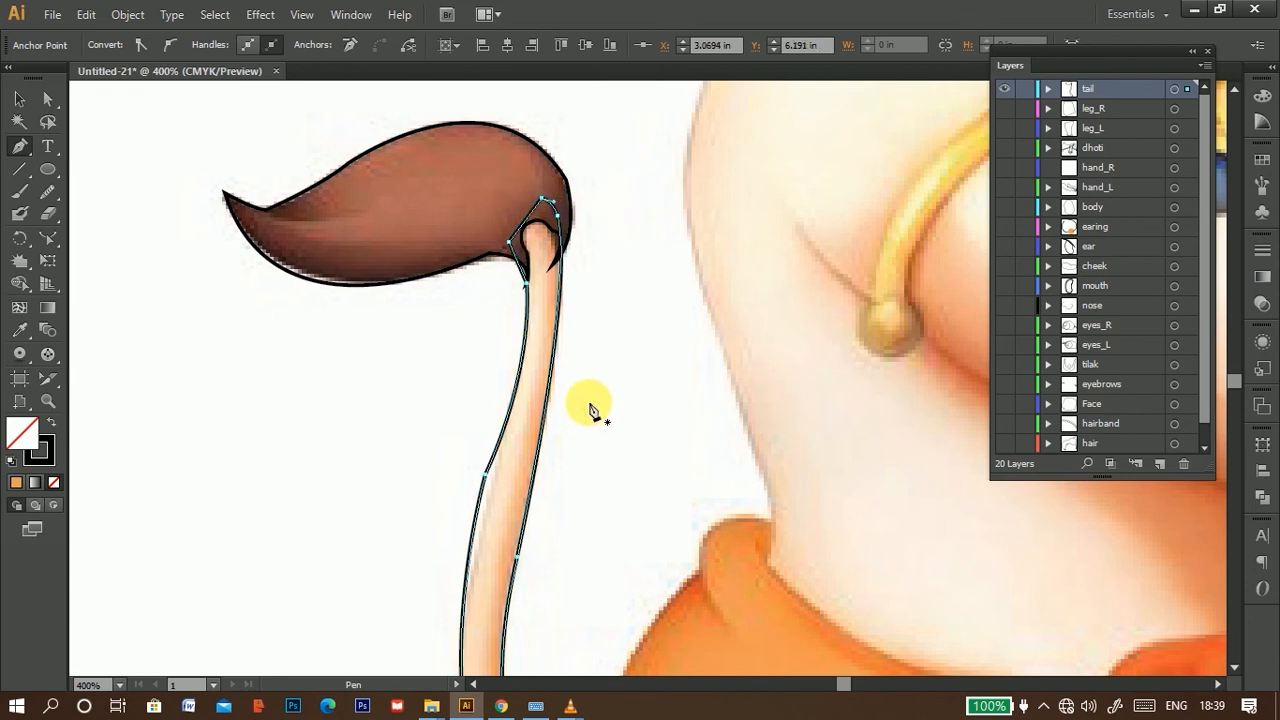
# Step: Smooth the thin tail's outline along its outer curve and at its upper end with the Smooth tool
pyautogui.scroll(-3, 563, 209)
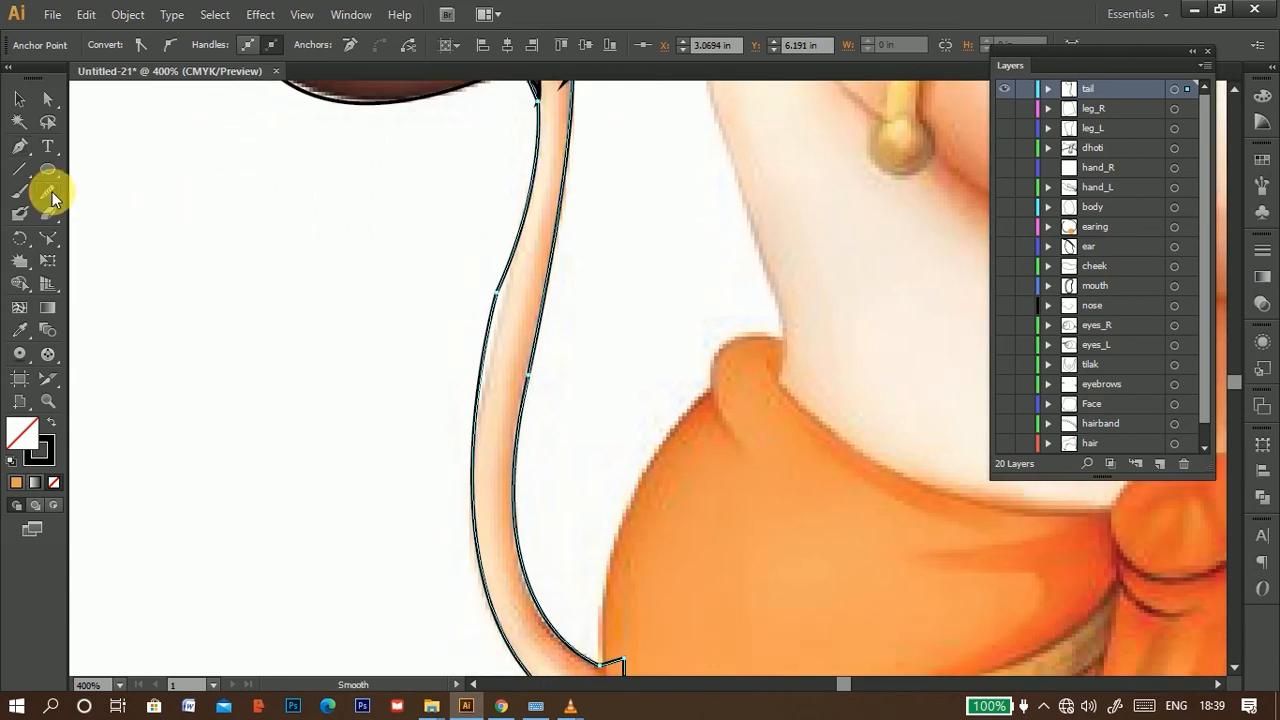
pyautogui.moveTo(49, 191); pyautogui.dragTo(127, 214)
pyautogui.click(127, 214)
pyautogui.moveTo(504, 250); pyautogui.dragTo(479, 438)
pyautogui.moveTo(494, 366); pyautogui.dragTo(476, 480)
pyautogui.scroll(5, 570, 425)
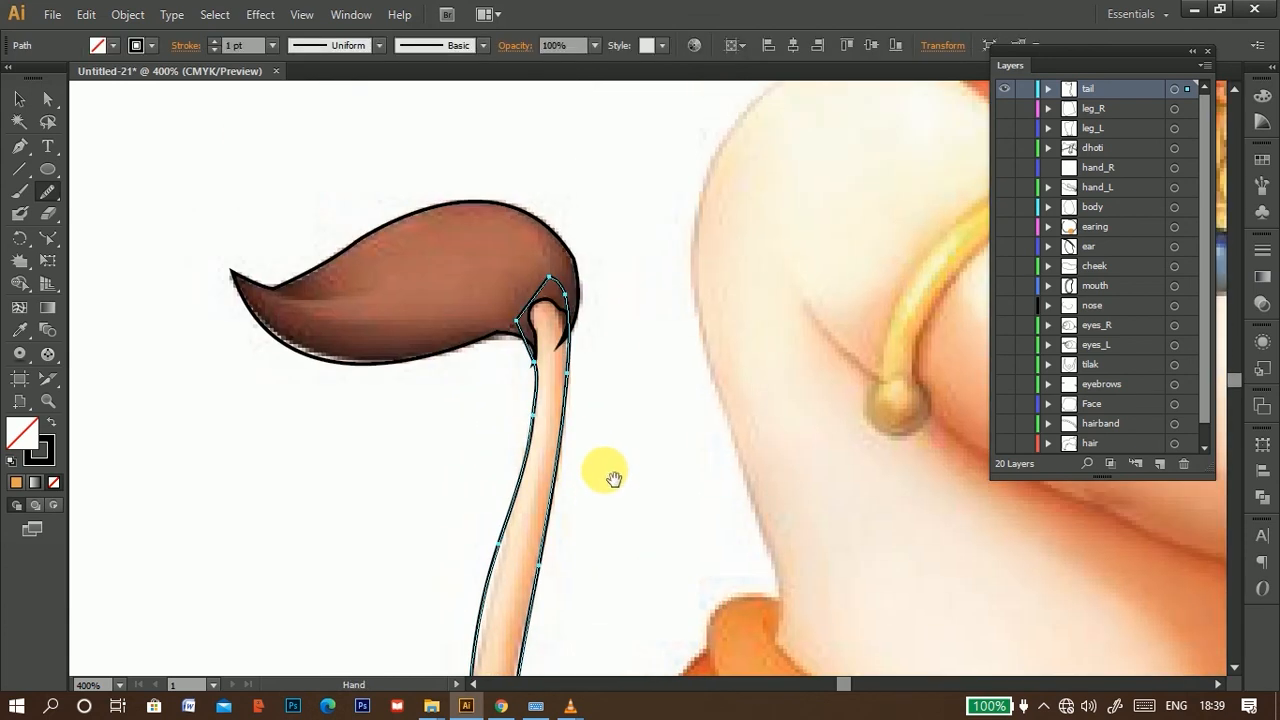
pyautogui.moveTo(523, 302); pyautogui.dragTo(553, 284)
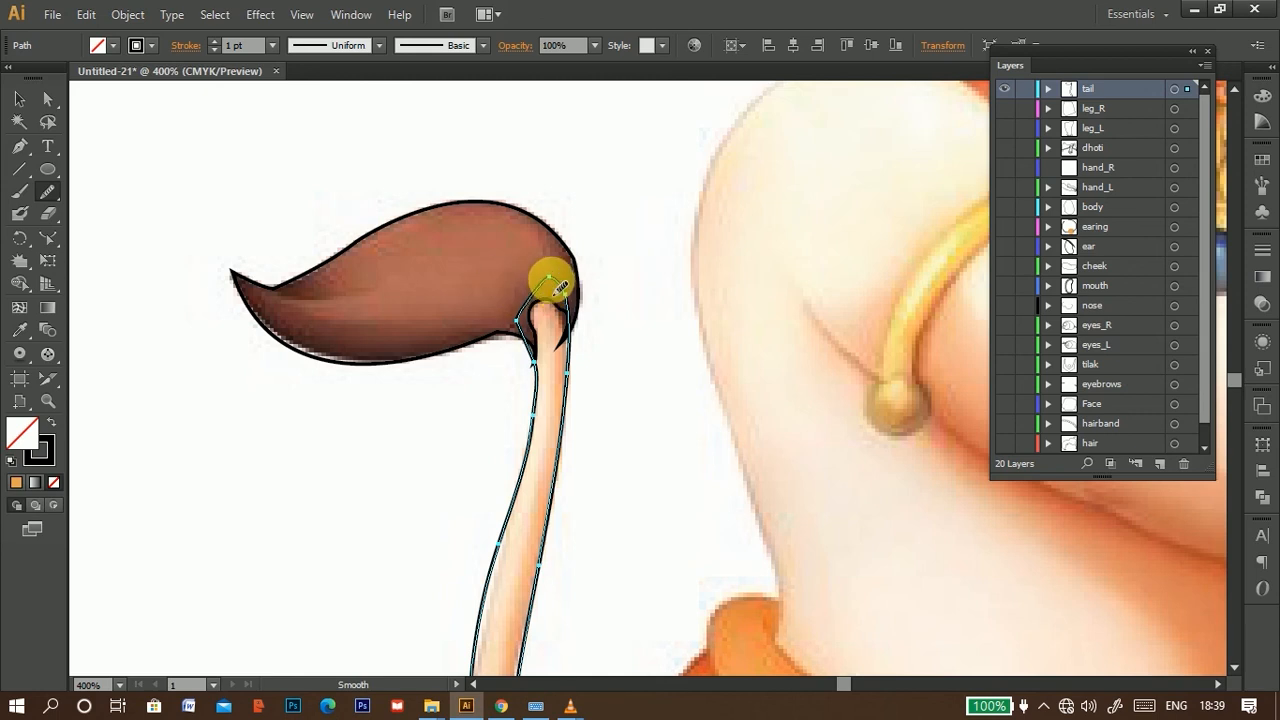
pyautogui.scroll(-8, 600, 480)
pyautogui.scroll(-2, 472, 409)
pyautogui.click(19, 98)
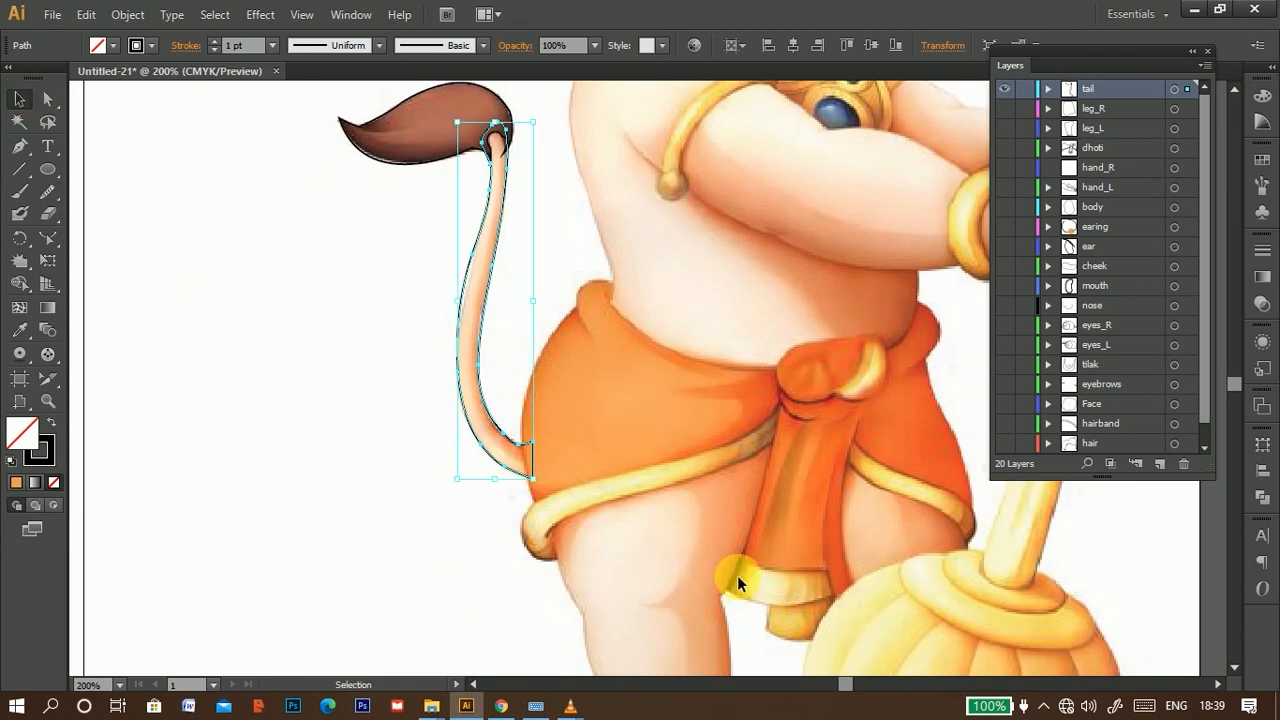
pyautogui.scroll(-1, 640, 535)
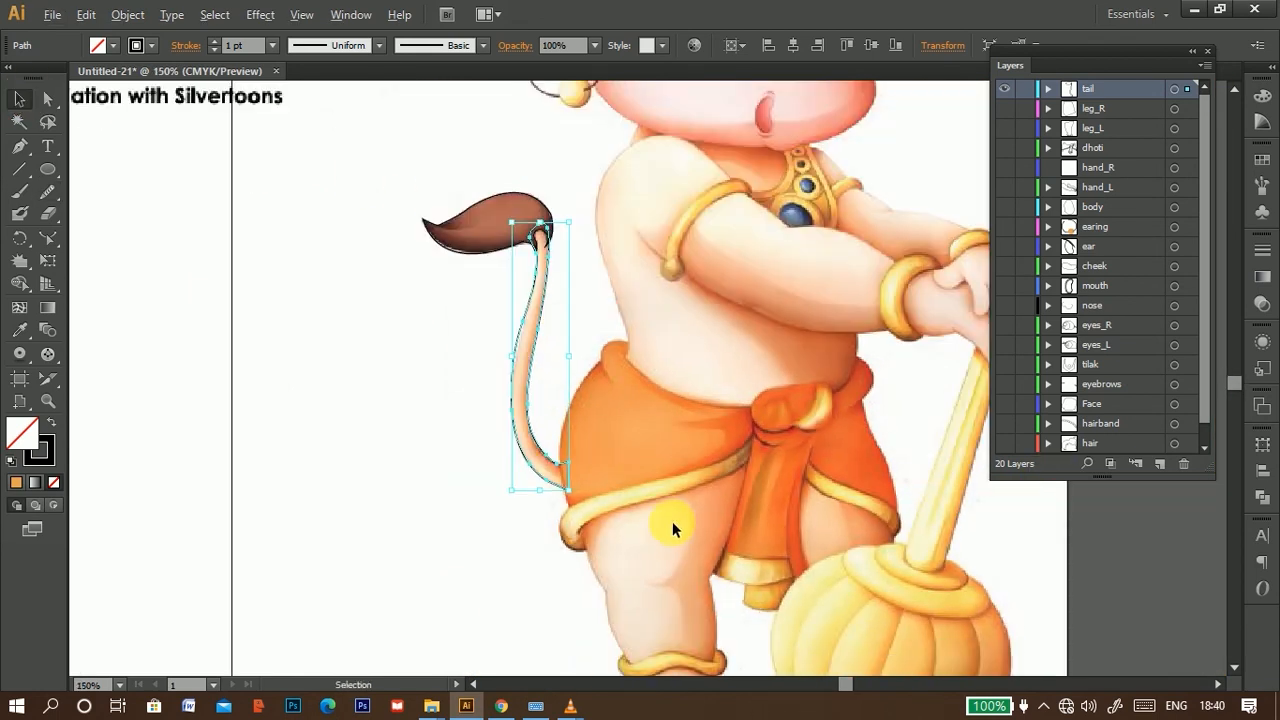
pyautogui.moveTo(700, 514); pyautogui.dragTo(539, 575)
# Step: Hide the tail layer and add a new layer named gadda above it
pyautogui.click(1005, 91)
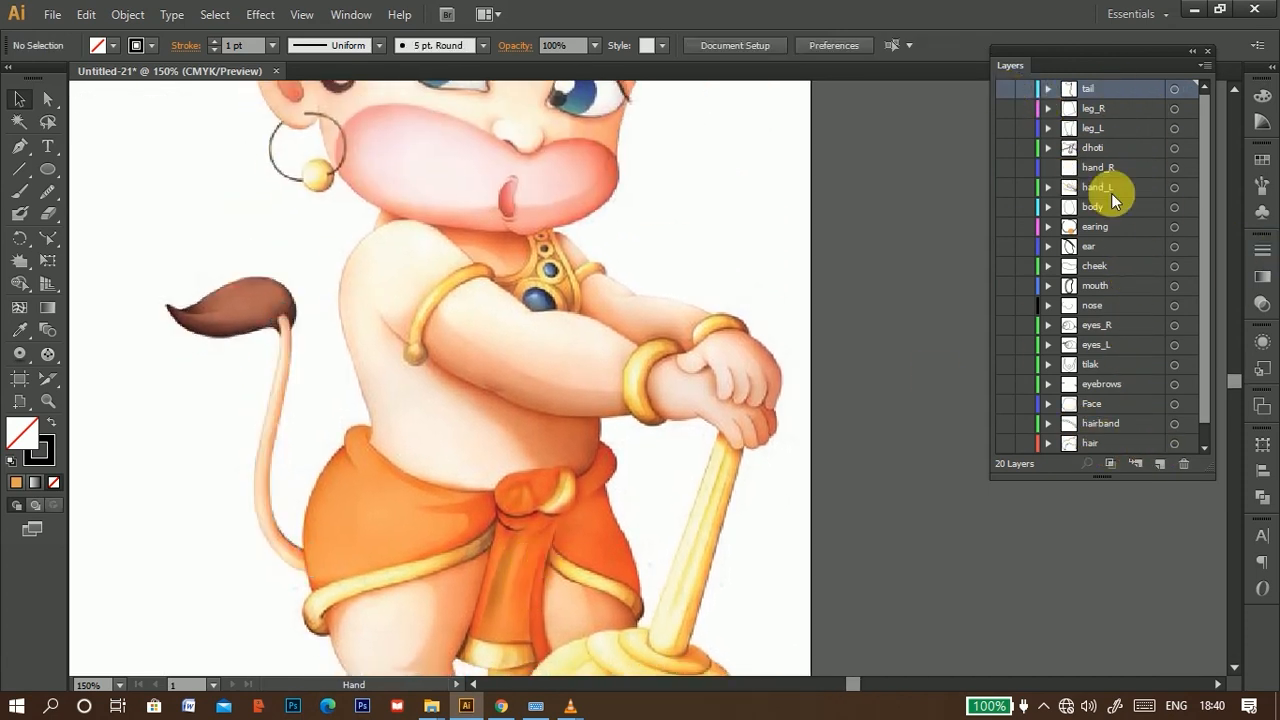
pyautogui.click(1160, 465)
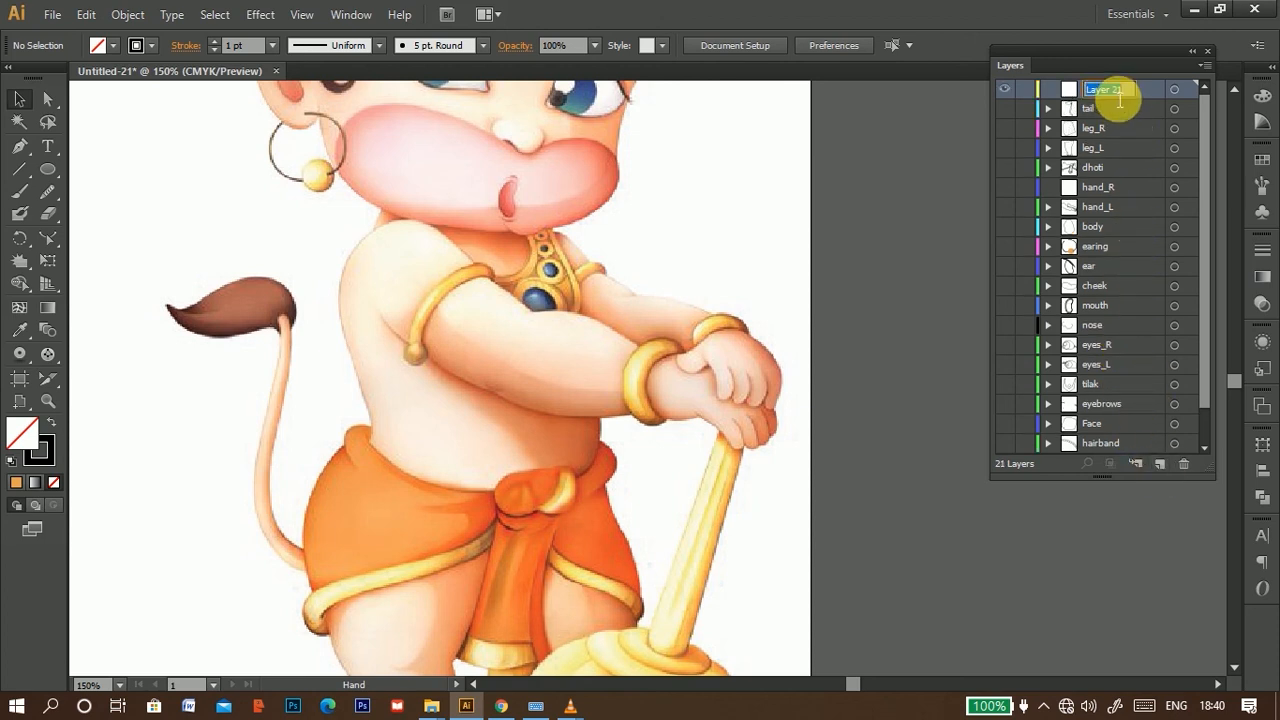
pyautogui.scroll(-5, 742, 429)
pyautogui.press('Return')
# Step: Trace the mace handle's left edge with the Pen tool from the hand down and around its rounded base
pyautogui.press('p')
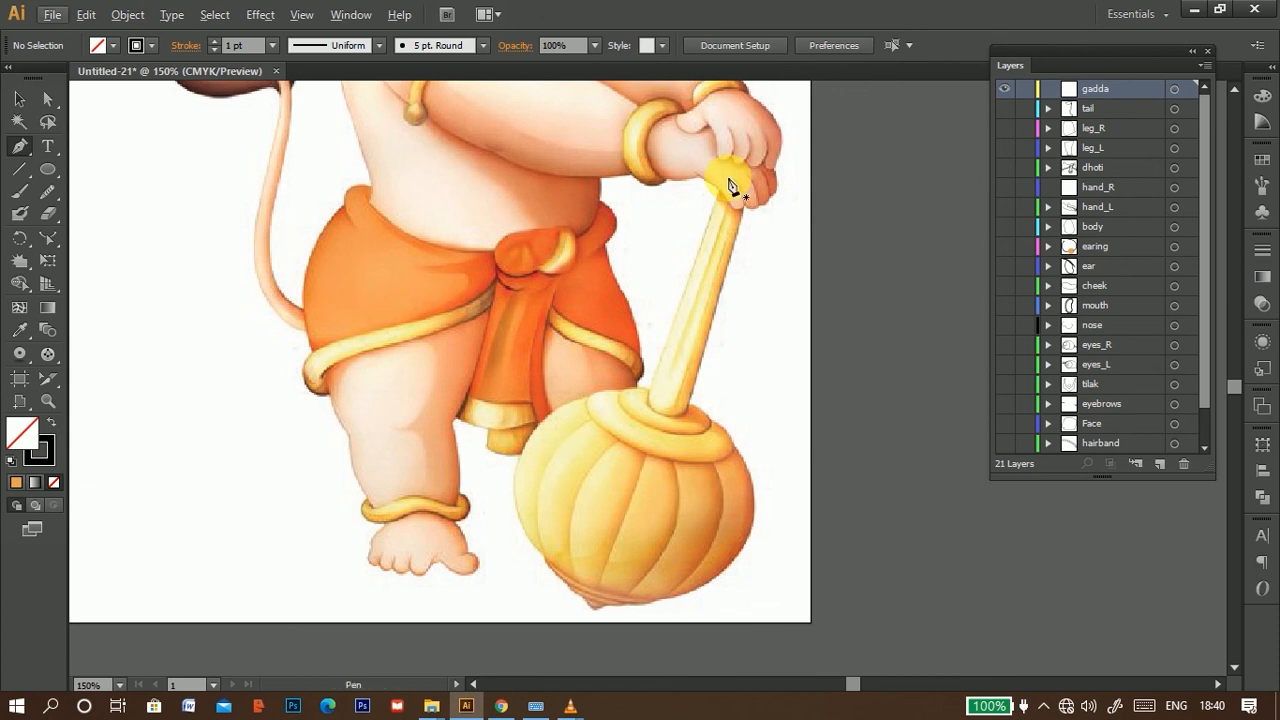
pyautogui.click(724, 183)
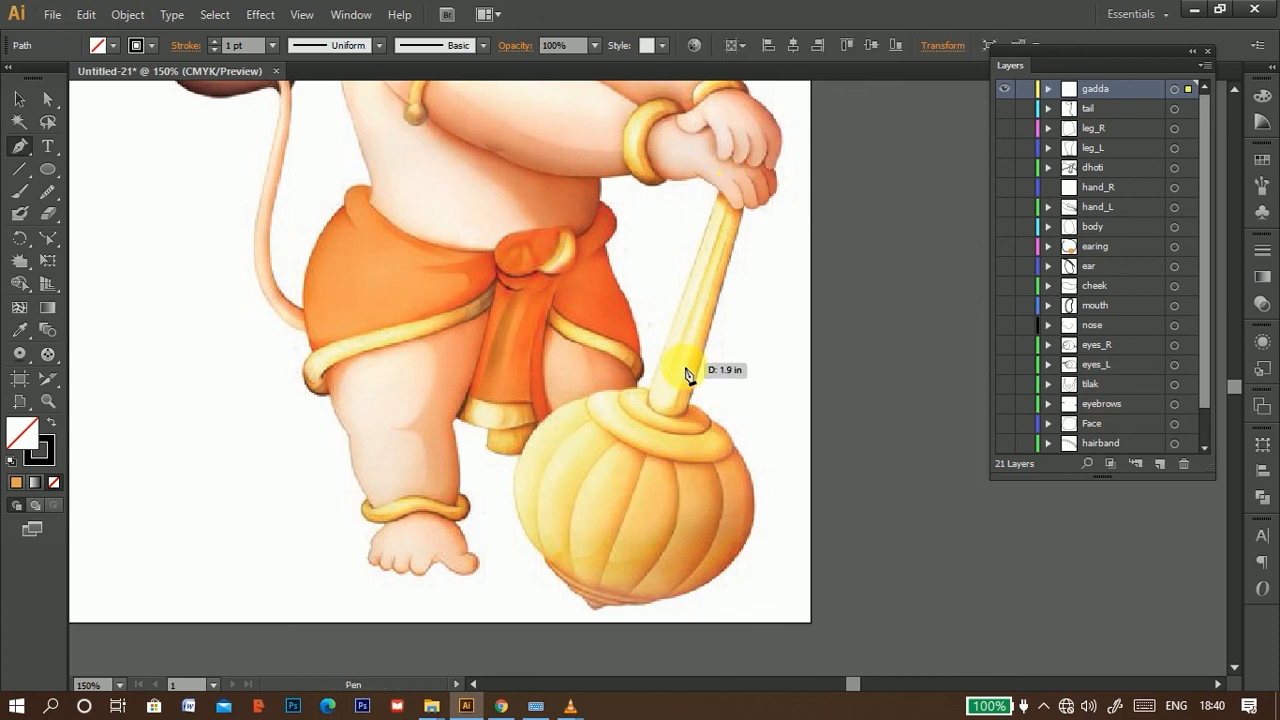
pyautogui.scroll(4, 650, 404)
pyautogui.click(635, 391)
pyautogui.moveTo(744, 458); pyautogui.dragTo(863, 458)
pyautogui.moveTo(744, 458); pyautogui.dragTo(763, 456)
pyautogui.moveTo(803, 404); pyautogui.dragTo(803, 362)
pyautogui.click(803, 404)
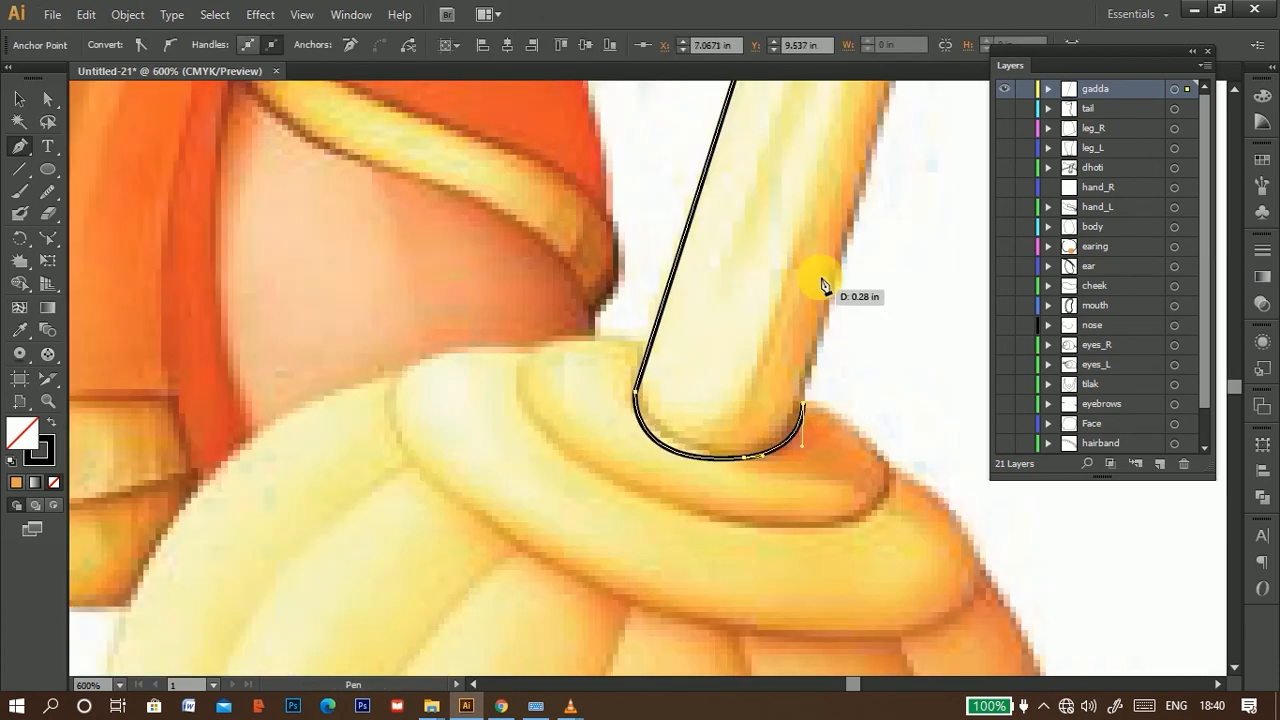
# Step: Trace the mace handle's right edge from the base back up to the hand and close the outline
pyautogui.click(861, 184)
pyautogui.scroll(-2, 861, 184)
pyautogui.scroll(6, 837, 187)
pyautogui.click(834, 397)
pyautogui.click(786, 363)
pyautogui.scroll(-7, 772, 372)
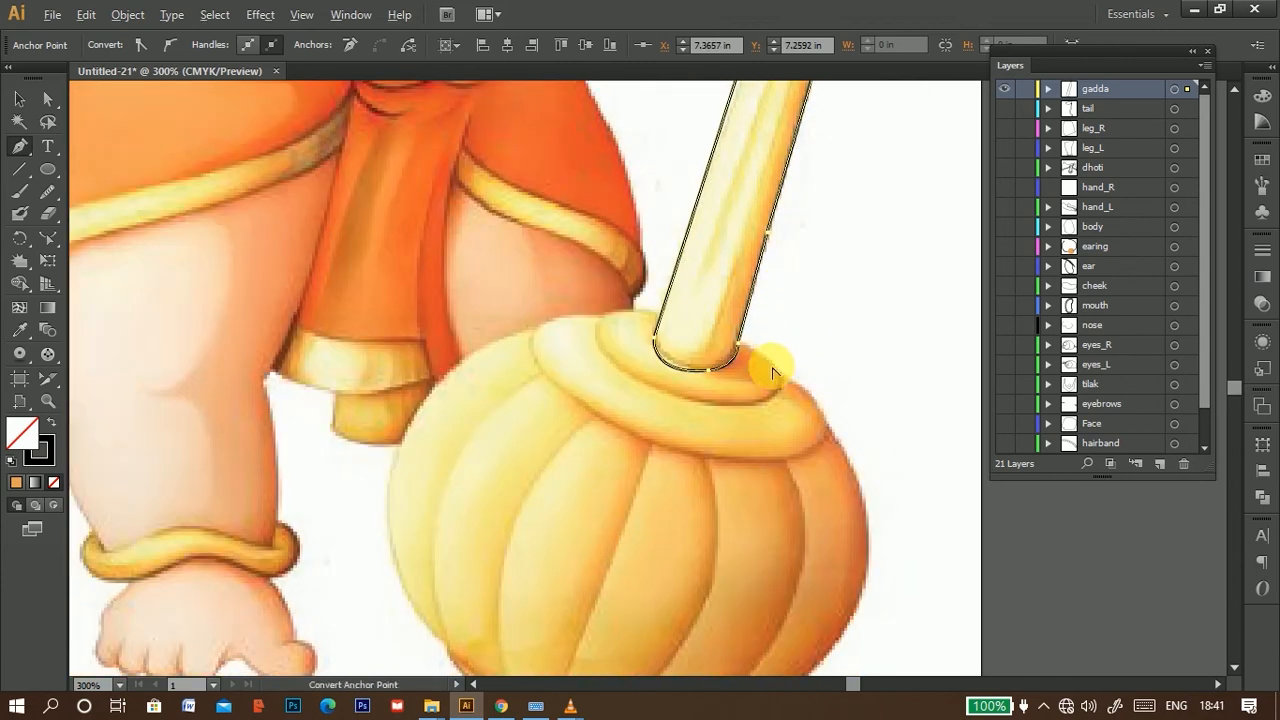
pyautogui.scroll(2, 772, 372)
pyautogui.click(19, 98)
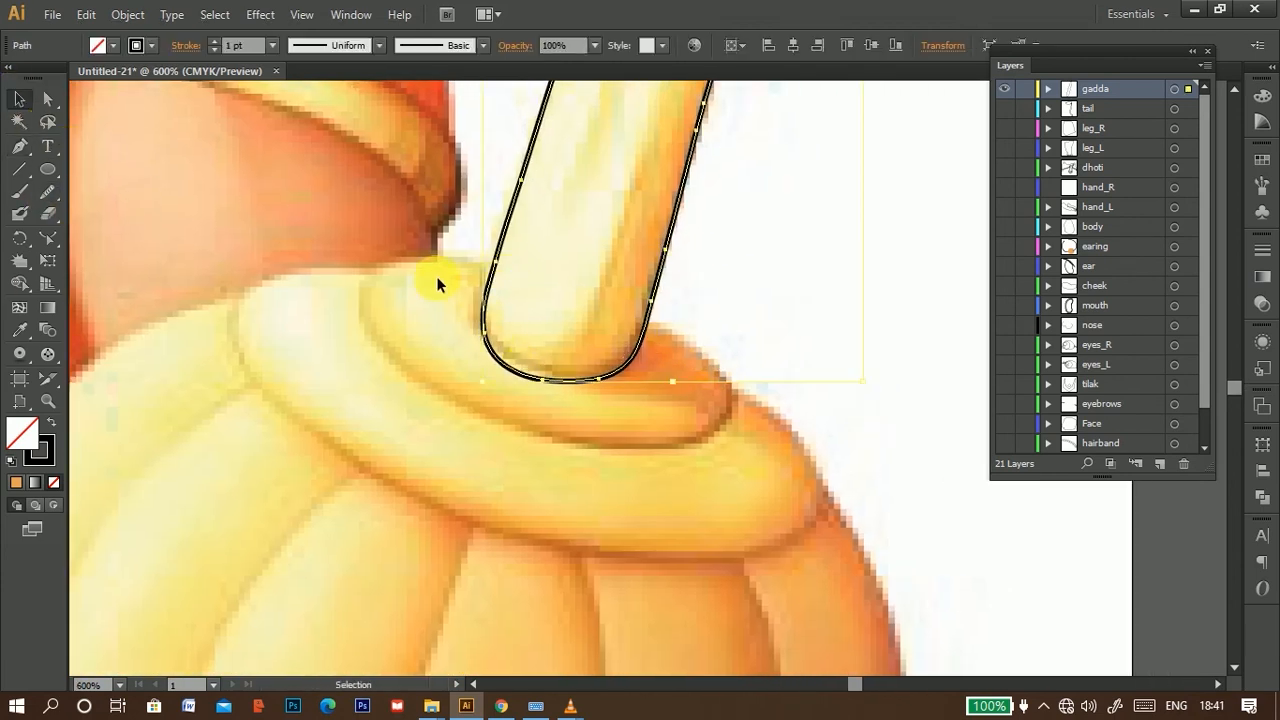
# Step: Draw an ellipse over the mace's inner collar at the handle base and set the gadda layer's colour to Green
pyautogui.click(47, 169)
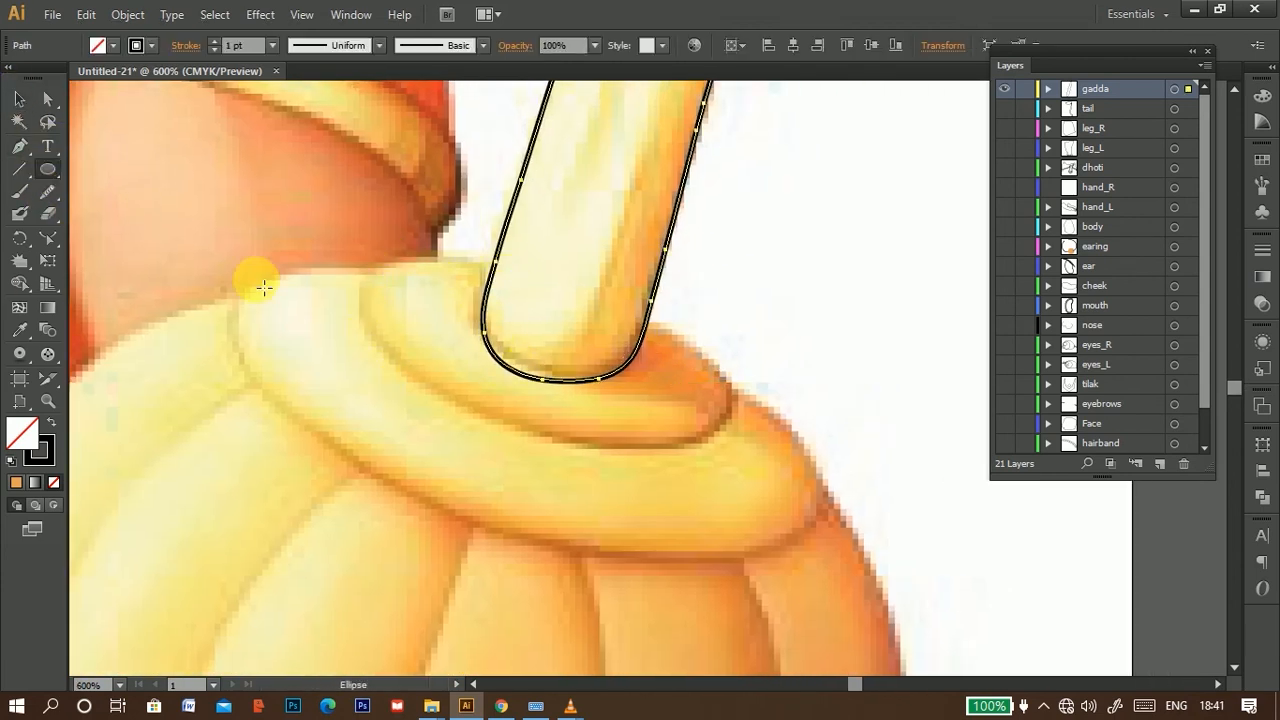
pyautogui.moveTo(372, 259); pyautogui.dragTo(743, 444)
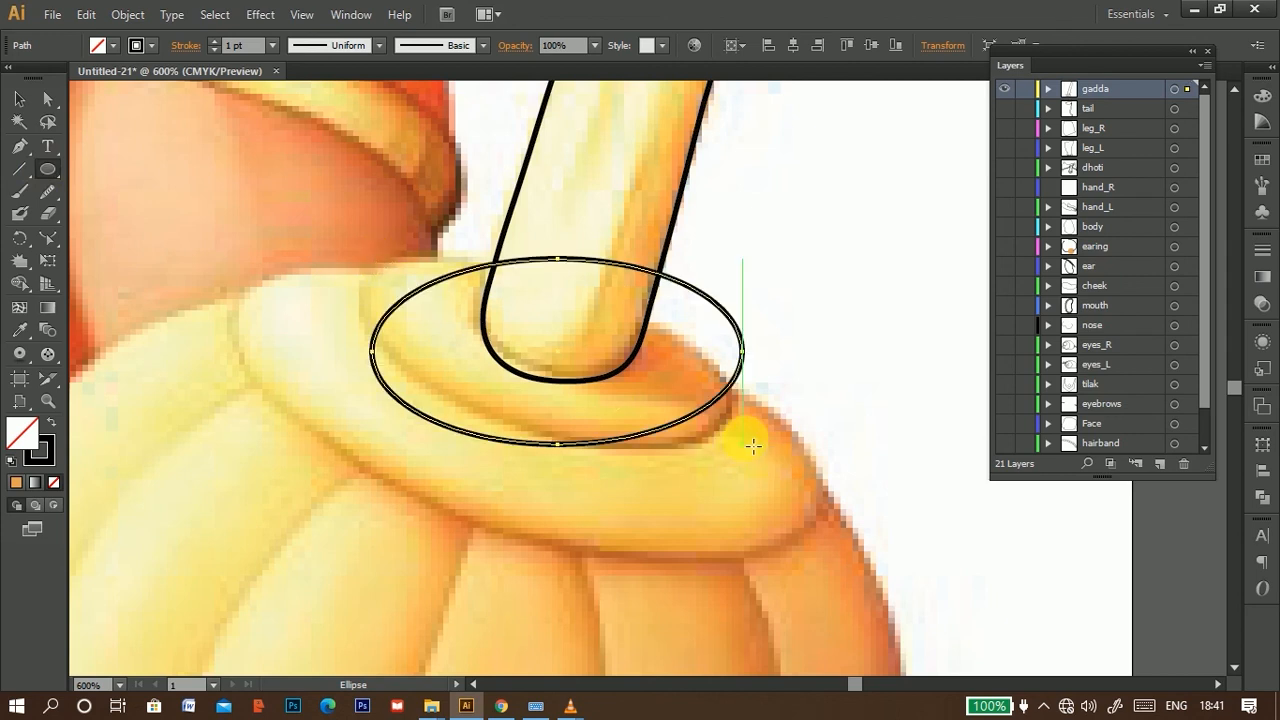
pyautogui.doubleClick(1066, 93)
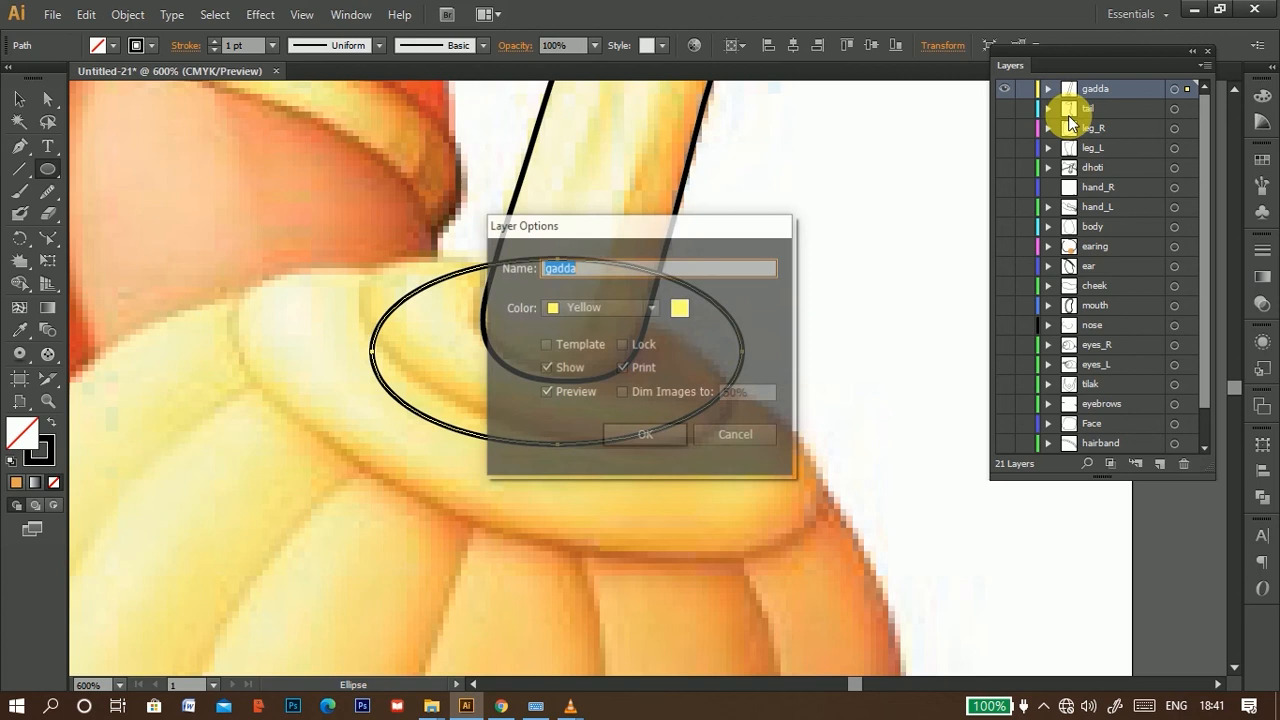
pyautogui.click(653, 309)
pyautogui.scroll(3, 614, 346)
pyautogui.click(586, 392)
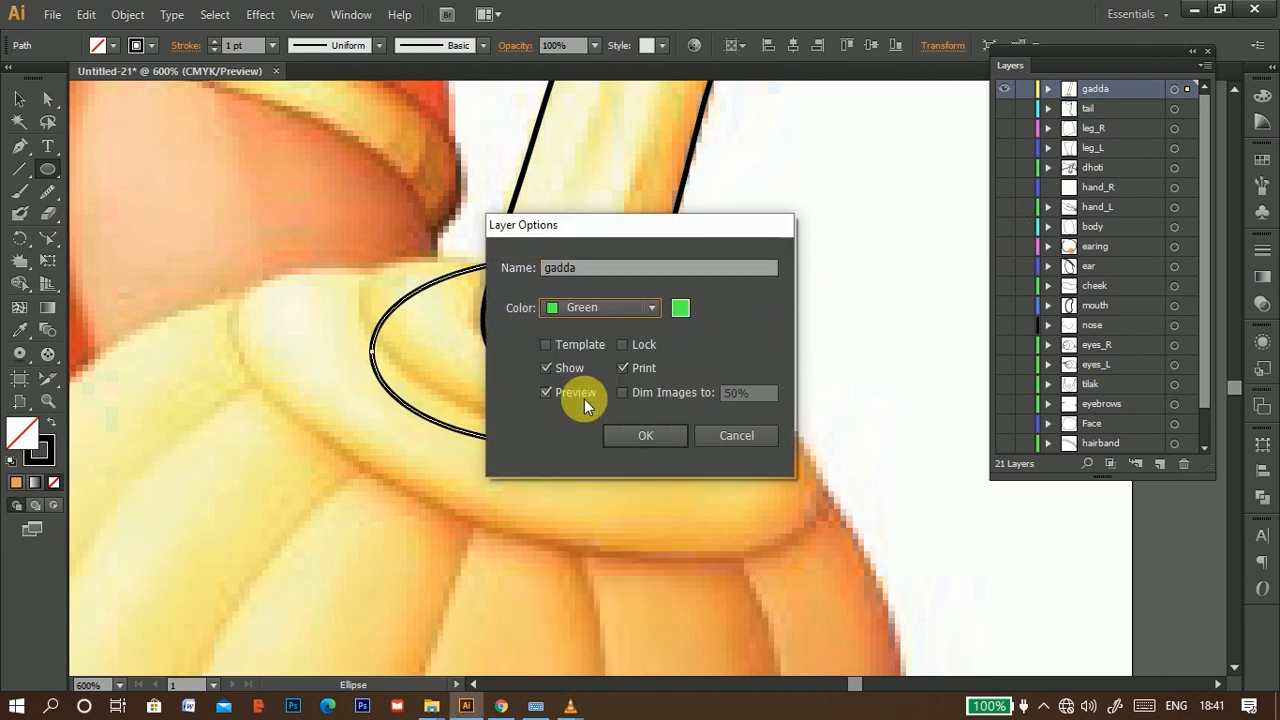
pyautogui.click(638, 435)
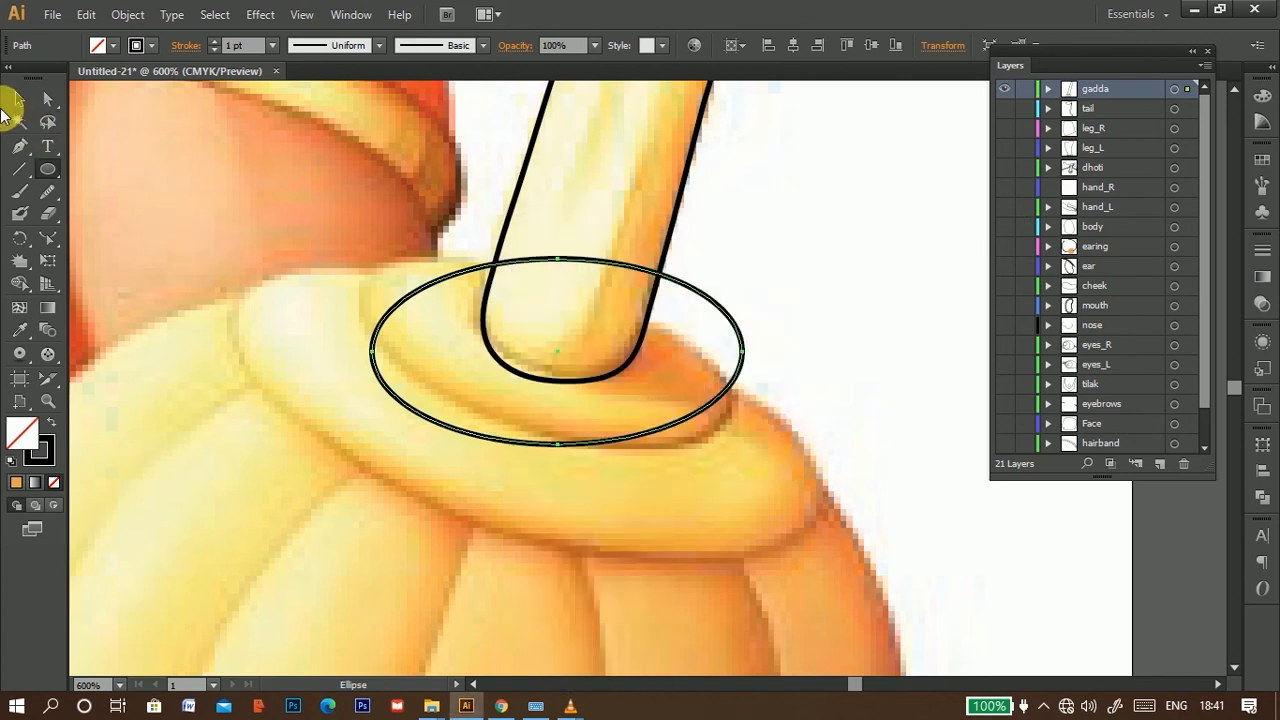
# Step: Rotate the ellipse clockwise and resize it to about 0.94 in wide to match the inner collar's slanted edge
pyautogui.click(15, 100)
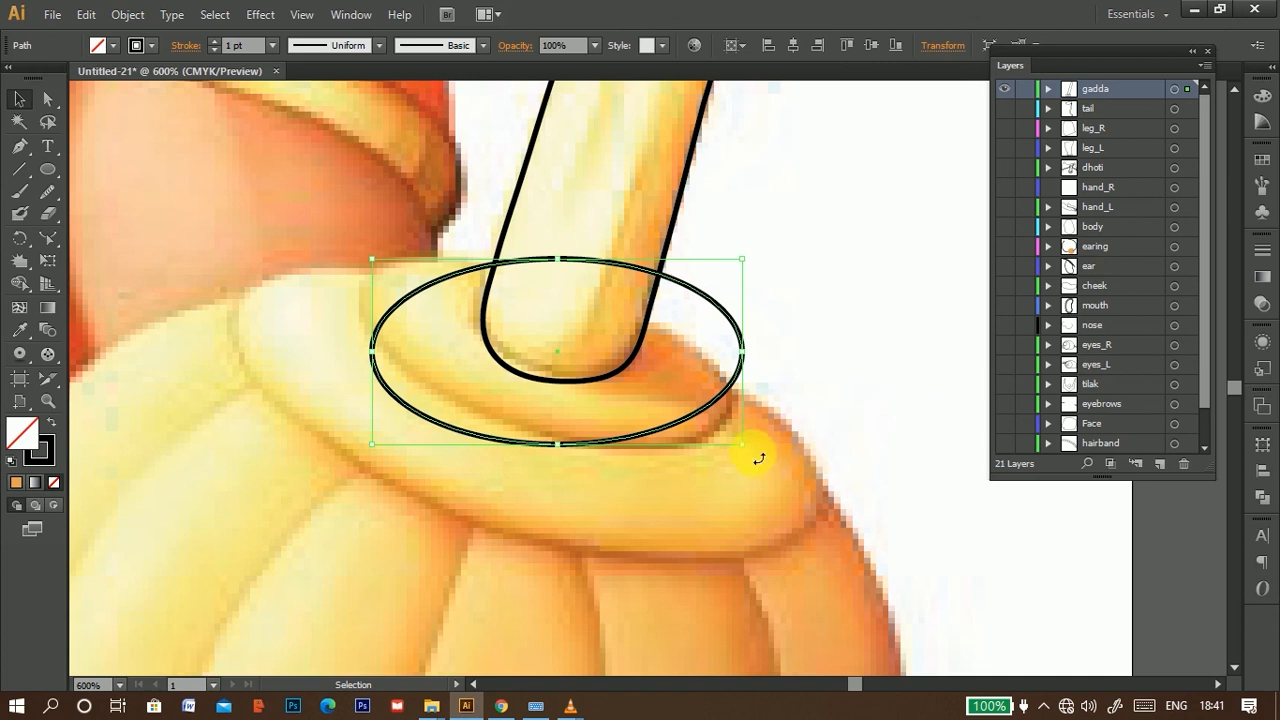
pyautogui.moveTo(749, 451); pyautogui.dragTo(729, 514)
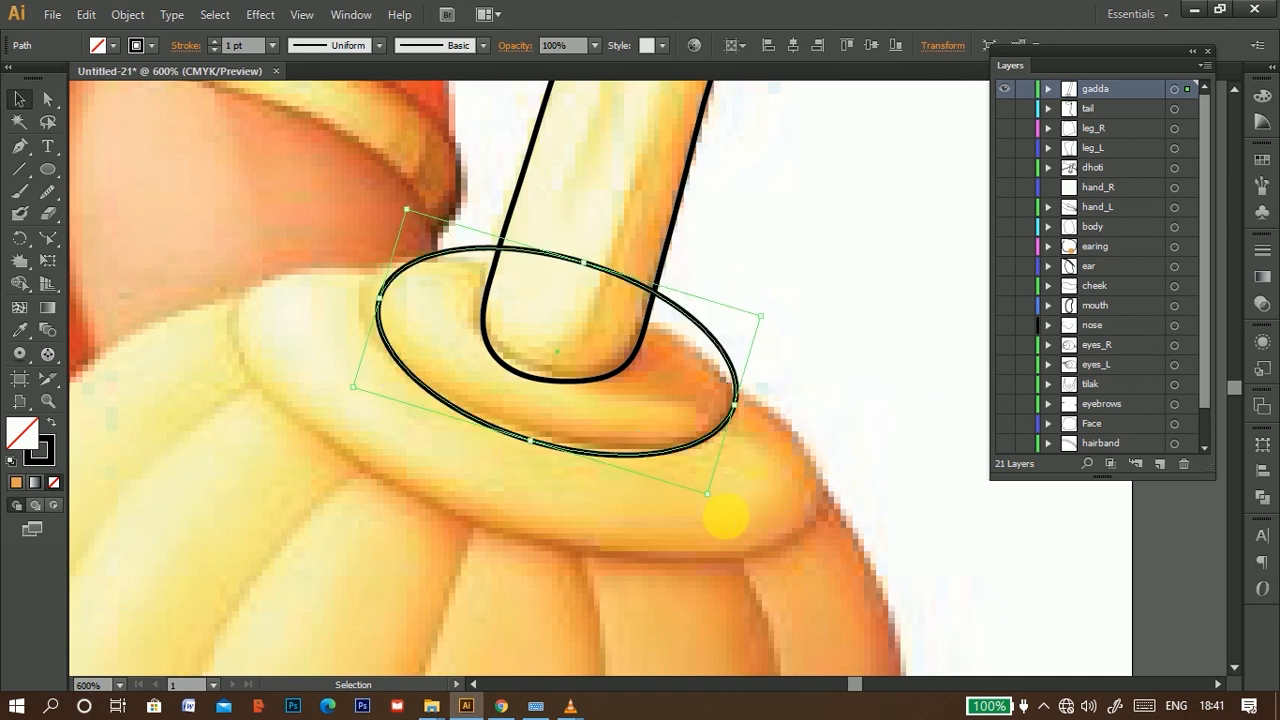
pyautogui.moveTo(597, 454); pyautogui.dragTo(577, 445)
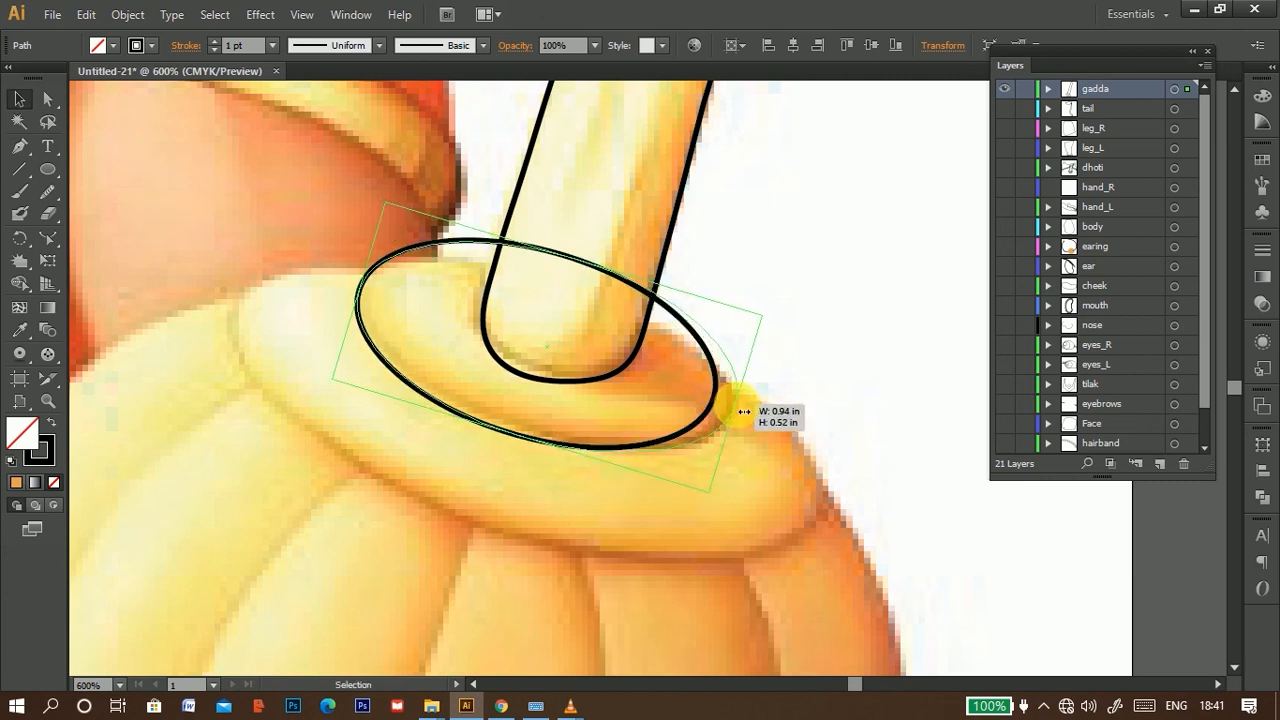
pyautogui.moveTo(722, 404); pyautogui.dragTo(737, 405)
pyautogui.moveTo(573, 259); pyautogui.dragTo(581, 281)
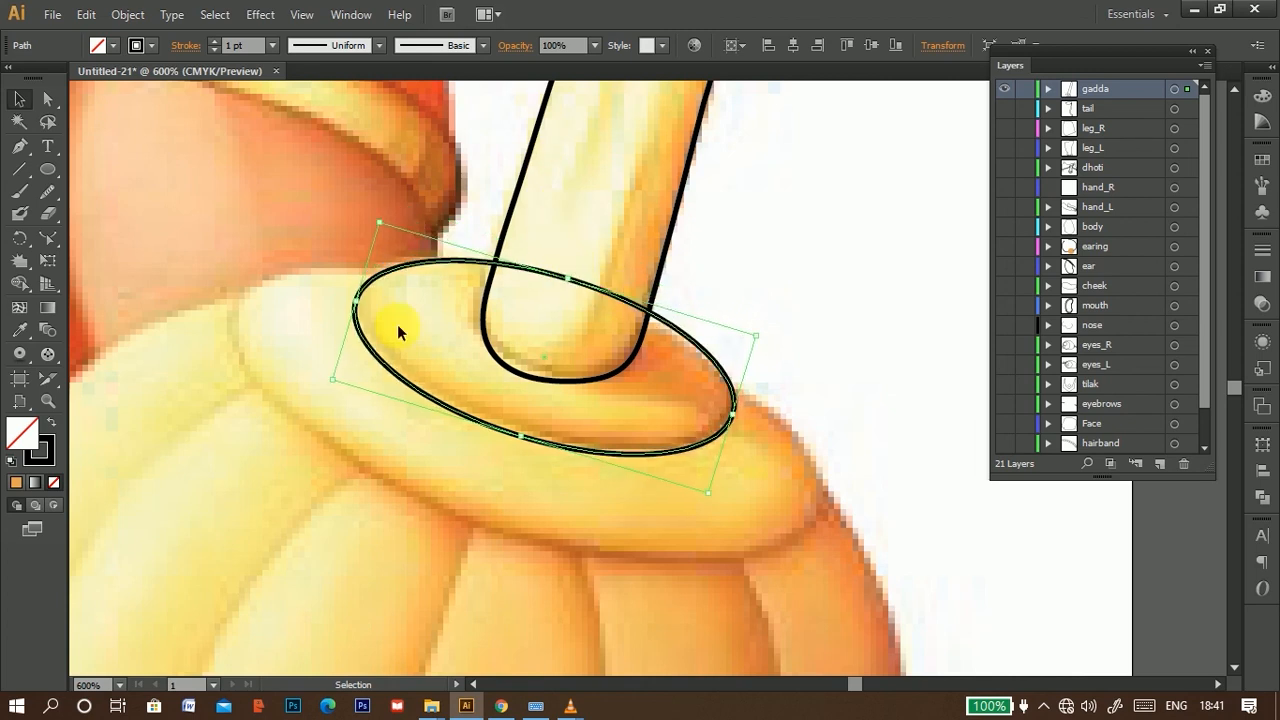
# Step: Duplicate the tilted inner collar ellipse downward and enlarge the copy to fit the mace's outer collar
pyautogui.moveTo(679, 454); pyautogui.dragTo(680, 494)
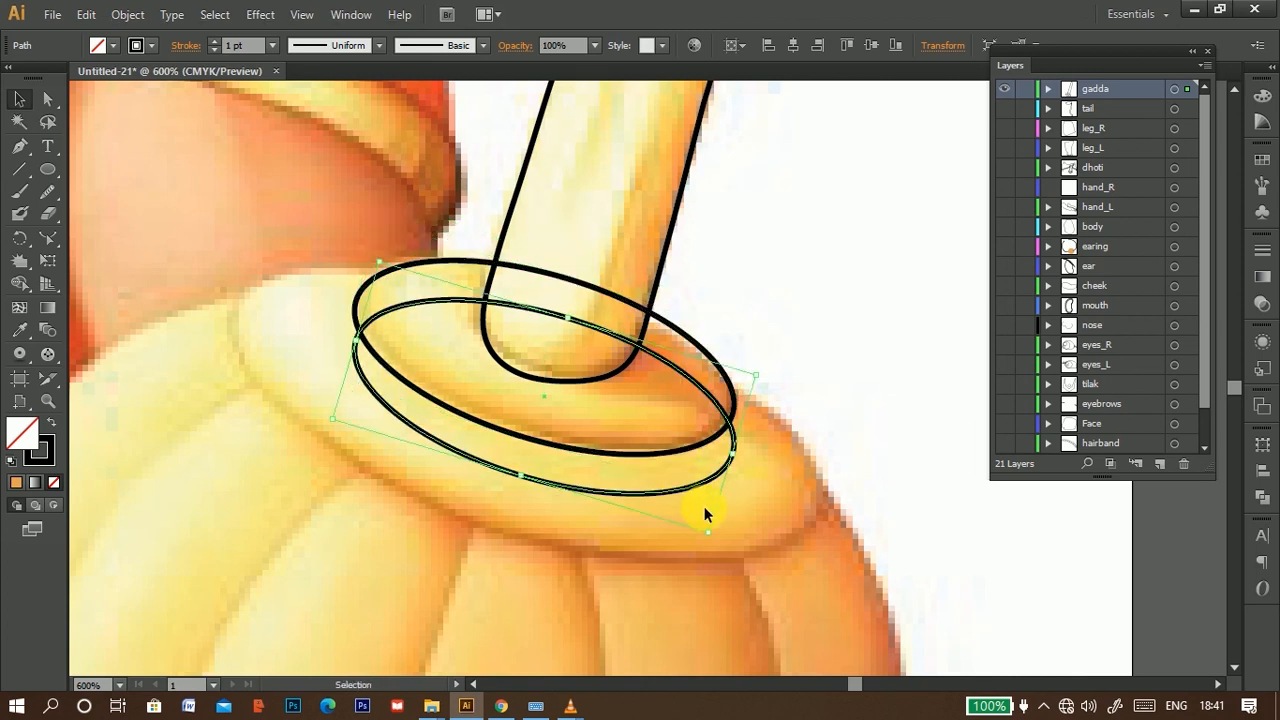
pyautogui.moveTo(712, 539)
pyautogui.mouseDown()
pyautogui.moveTo(895, 632)
pyautogui.moveTo(729, 534)
pyautogui.moveTo(697, 531)
pyautogui.mouseUp()
pyautogui.moveTo(773, 487); pyautogui.dragTo(829, 509)
pyautogui.moveTo(495, 519); pyautogui.dragTo(492, 527)
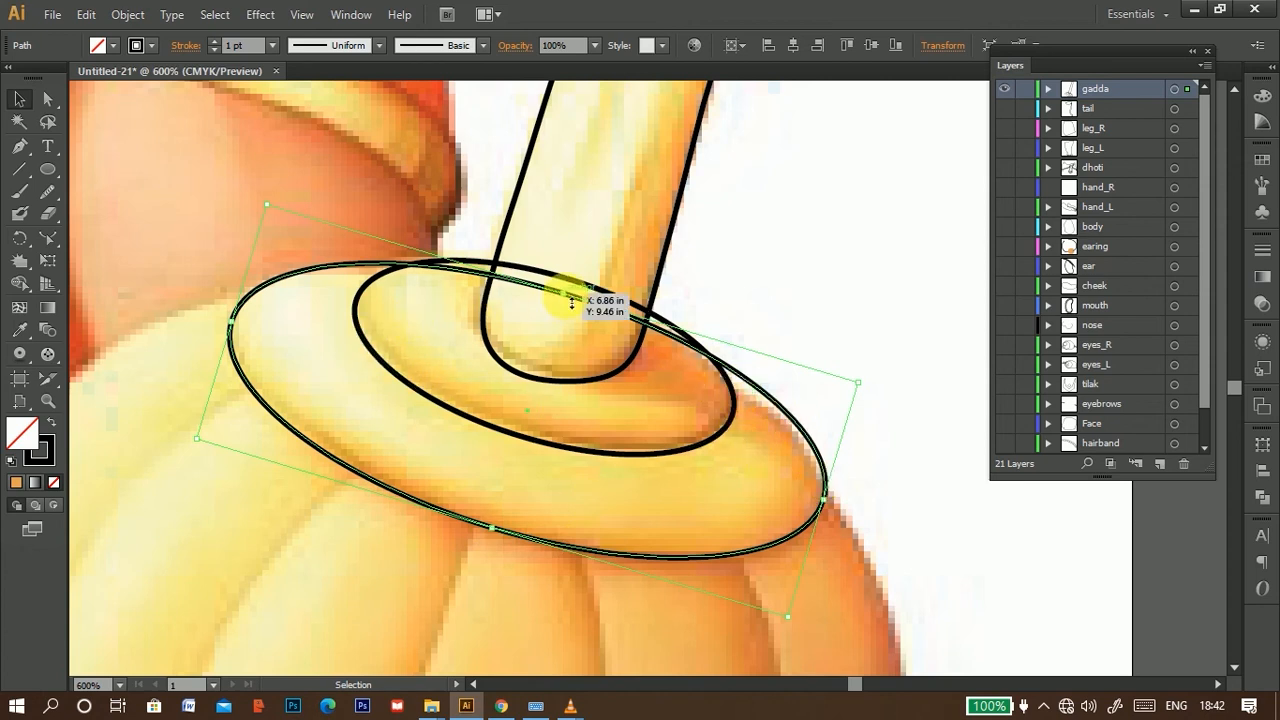
pyautogui.moveTo(571, 302); pyautogui.dragTo(565, 301)
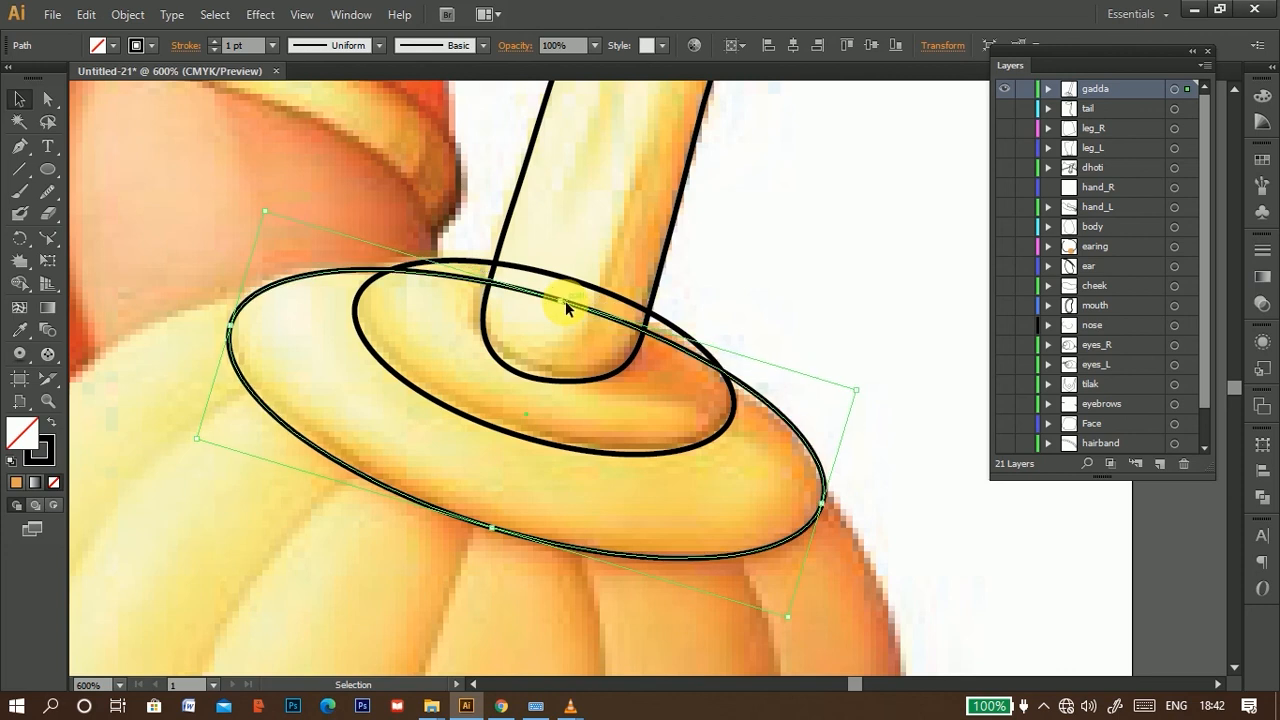
pyautogui.click(846, 320)
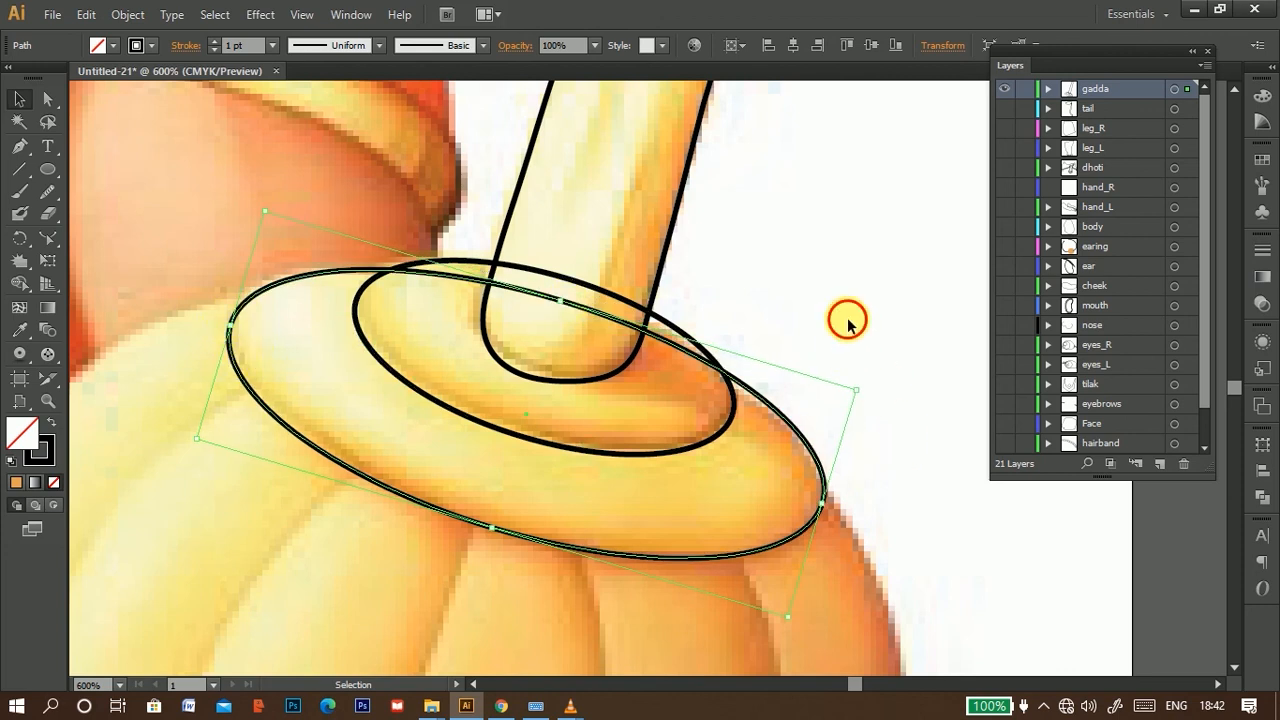
# Step: Draw an ellipse over the mace's round head and stretch it to about 2.37 in by 2.08 in to cover the head
pyautogui.moveTo(689, 597); pyautogui.dragTo(758, 430)
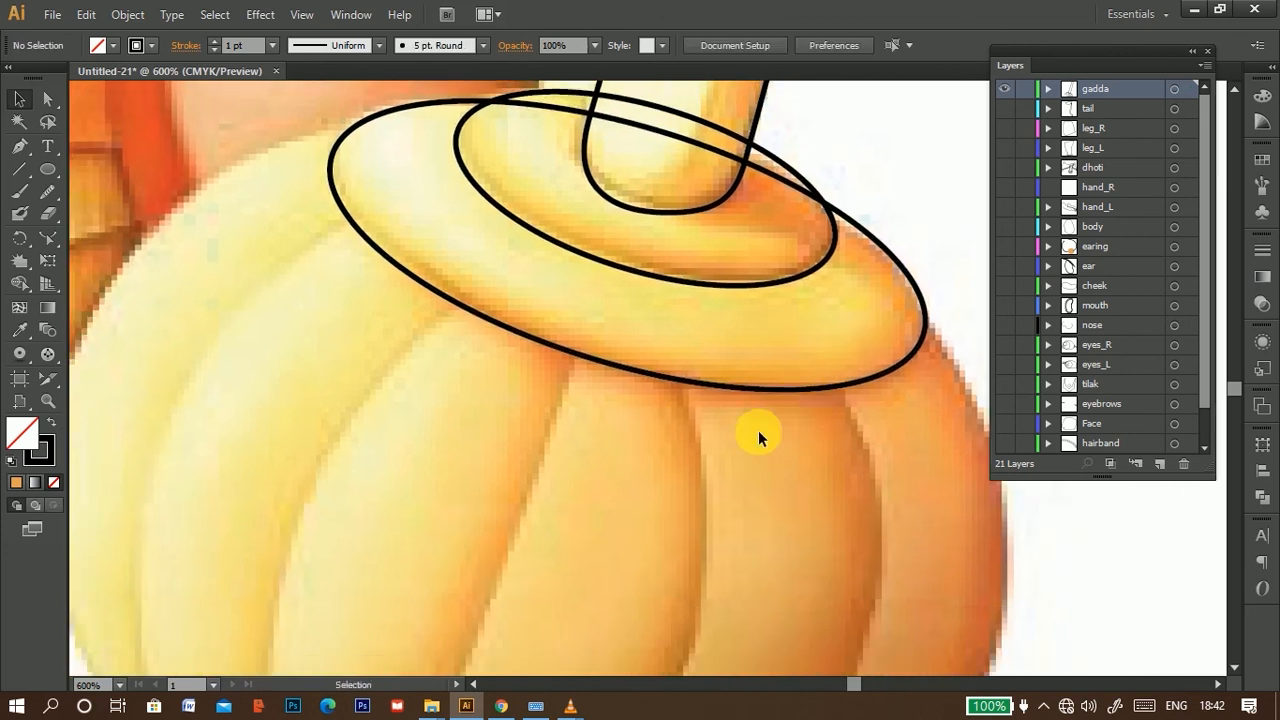
pyautogui.scroll(-2, 752, 433)
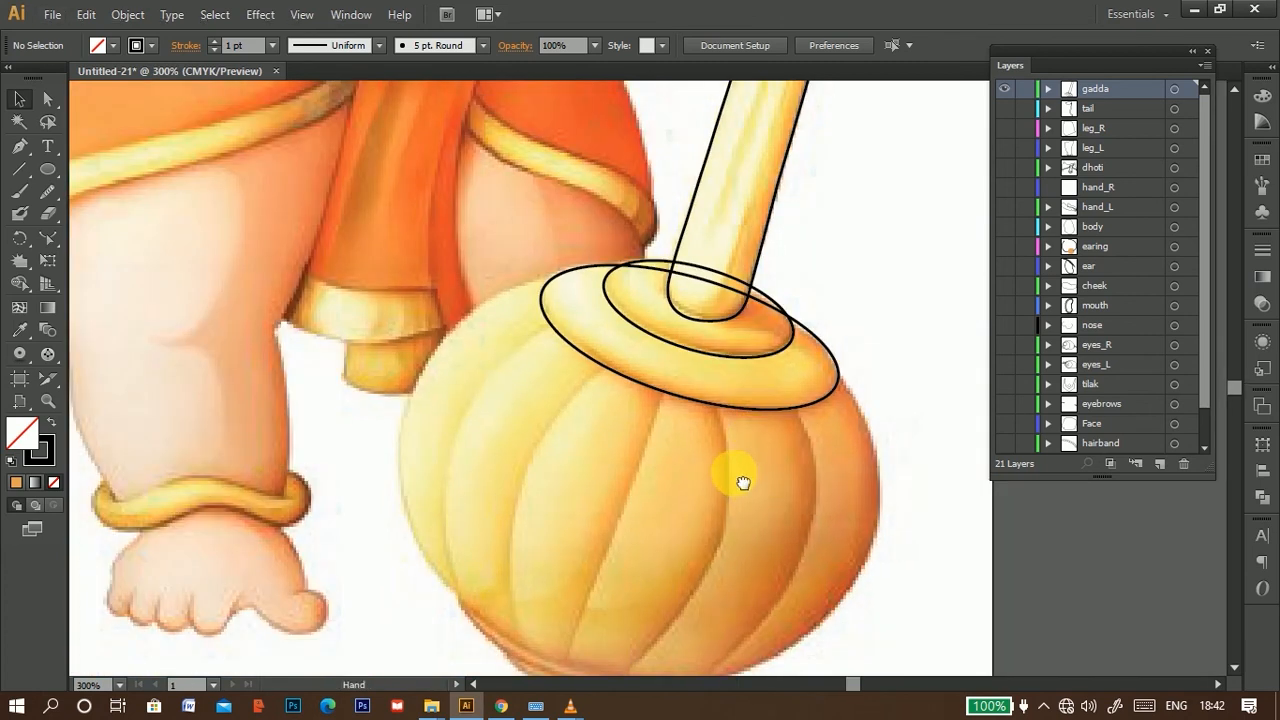
pyautogui.moveTo(743, 483); pyautogui.dragTo(711, 397)
pyautogui.press('l')
pyautogui.moveTo(444, 194); pyautogui.dragTo(849, 590)
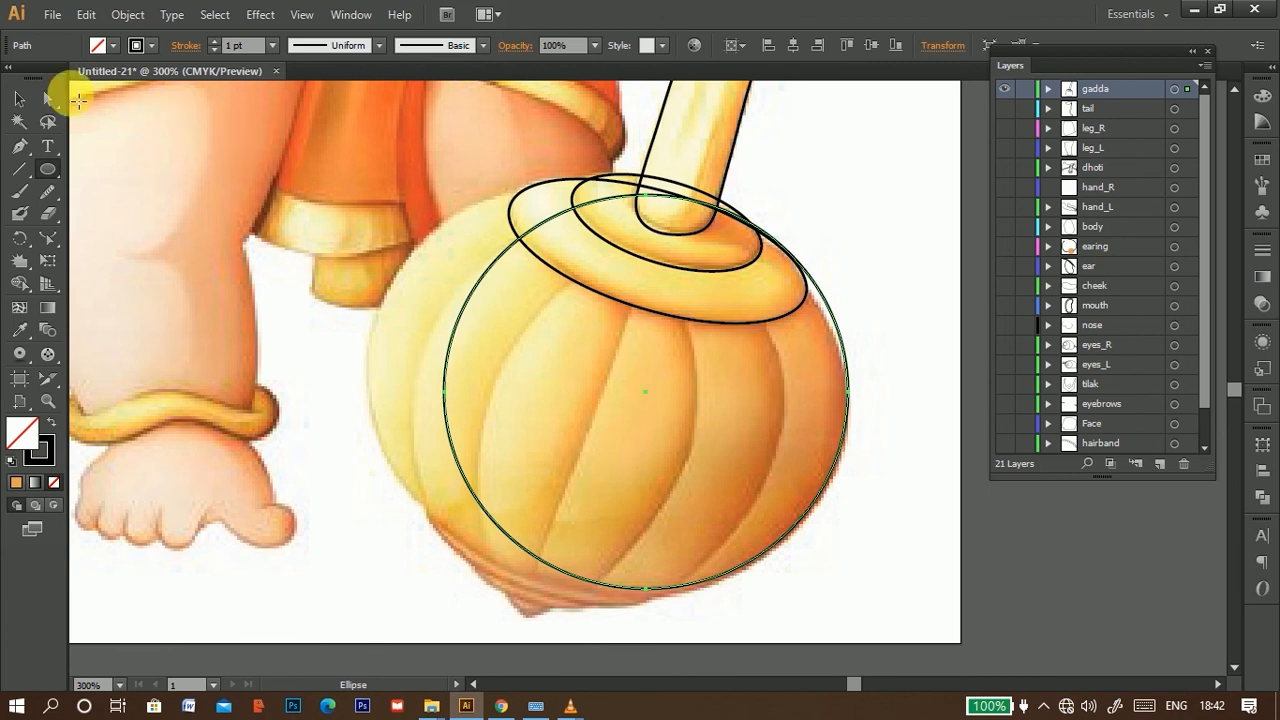
pyautogui.click(19, 98)
pyautogui.moveTo(445, 393); pyautogui.dragTo(370, 394)
pyautogui.moveTo(608, 197); pyautogui.dragTo(608, 174)
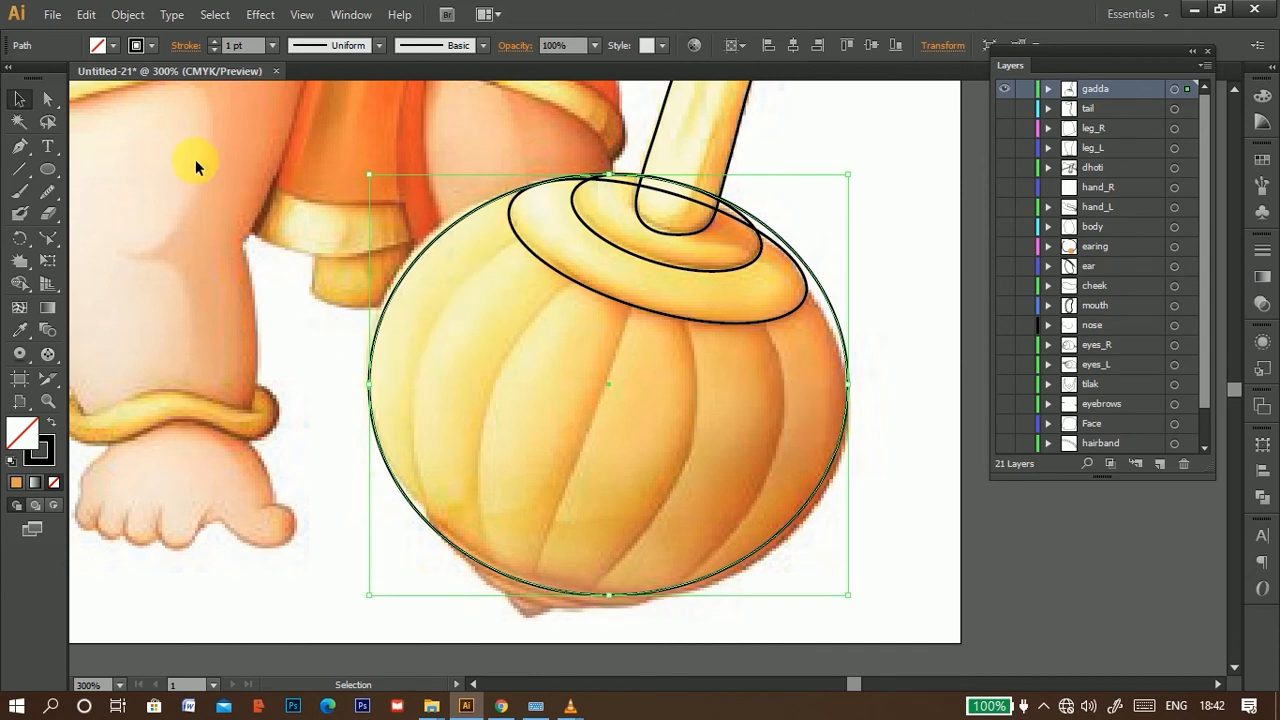
# Step: Adjust the upper curve handle of the head ellipse's left anchor with the Convert Anchor Point tool to follow the mace's edge
pyautogui.click(47, 98)
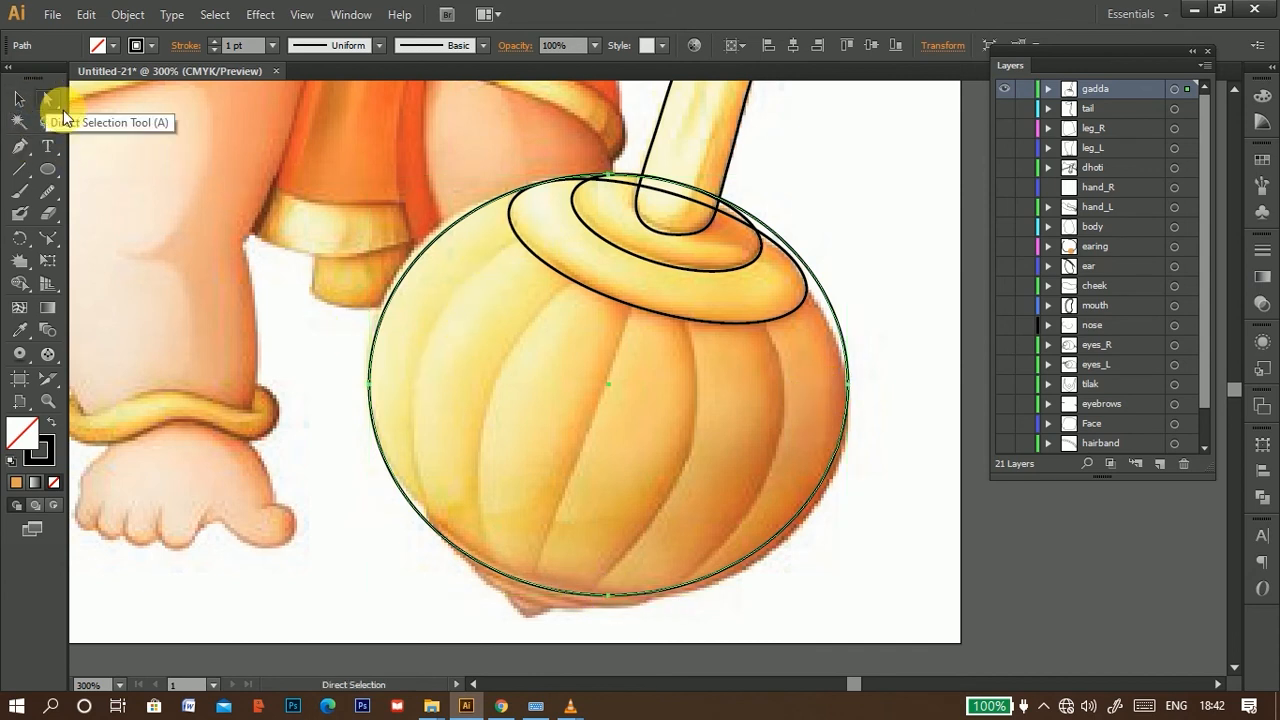
pyautogui.click(370, 384)
pyautogui.moveTo(19, 146); pyautogui.dragTo(155, 213)
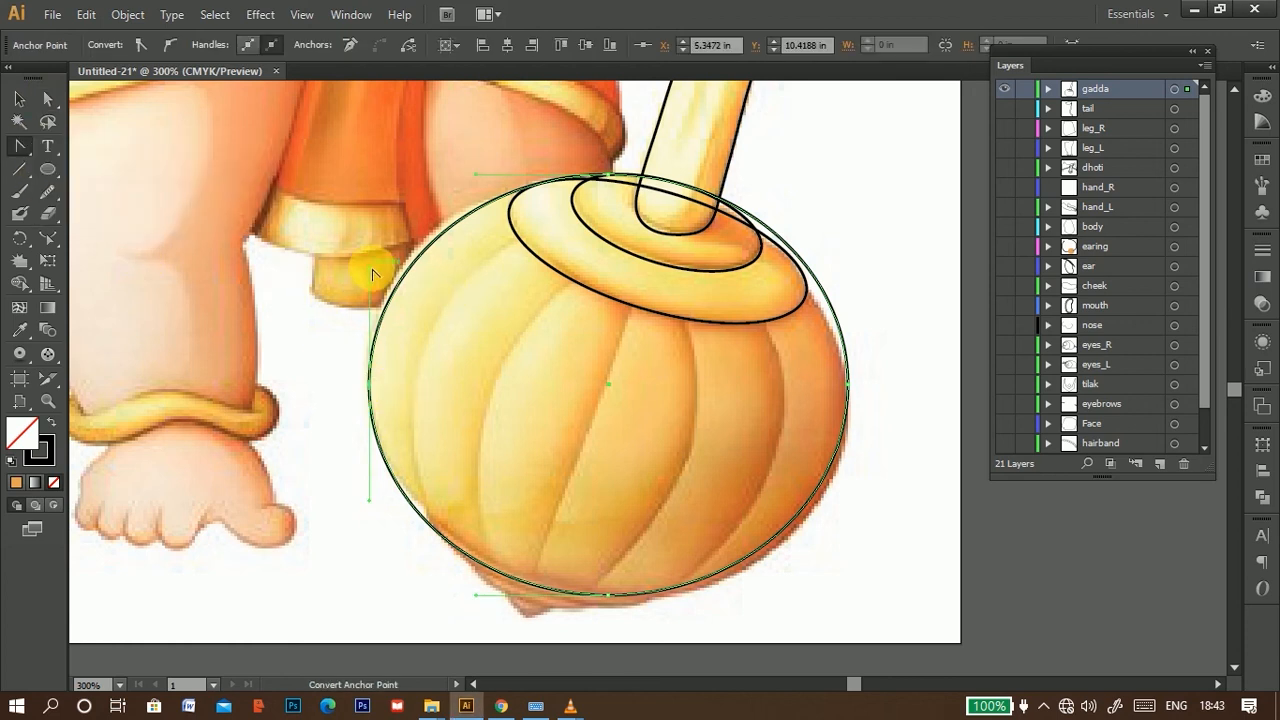
pyautogui.moveTo(370, 268); pyautogui.dragTo(367, 248)
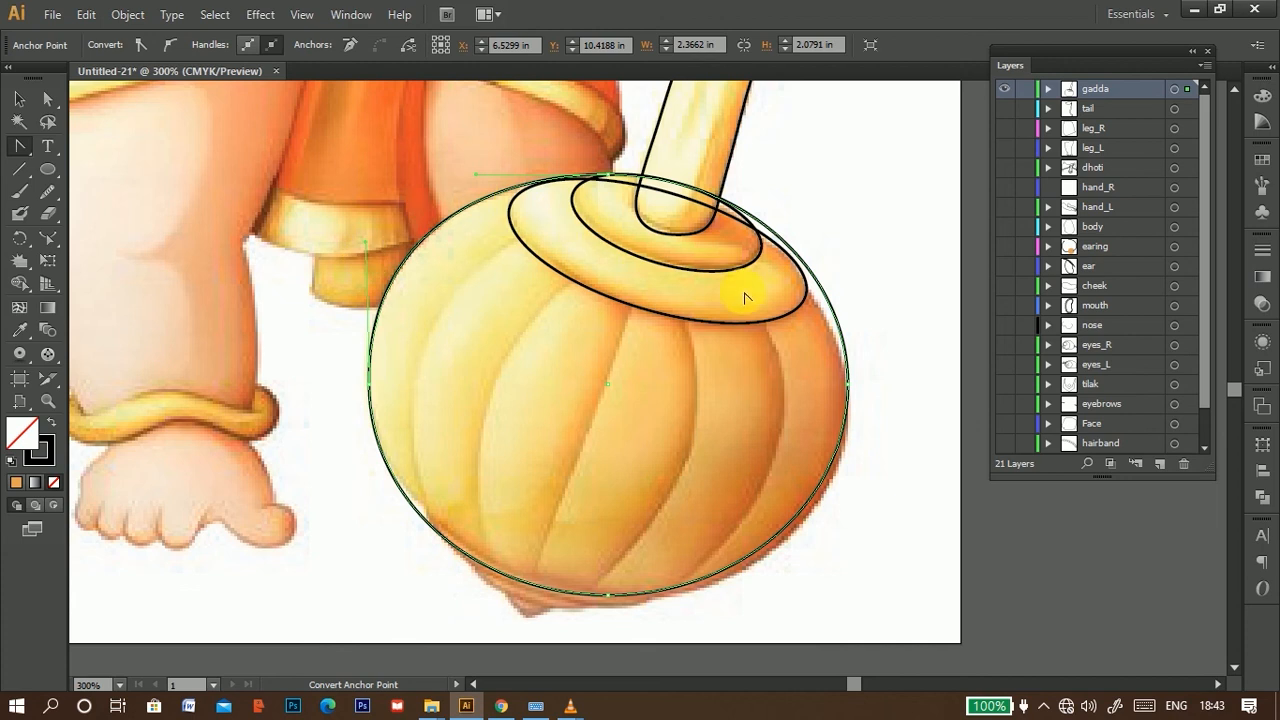
# Step: Extend the lower curve handle of the head outline's right anchor and move the bottom anchor down to Y 11.5 in
pyautogui.click(45, 99)
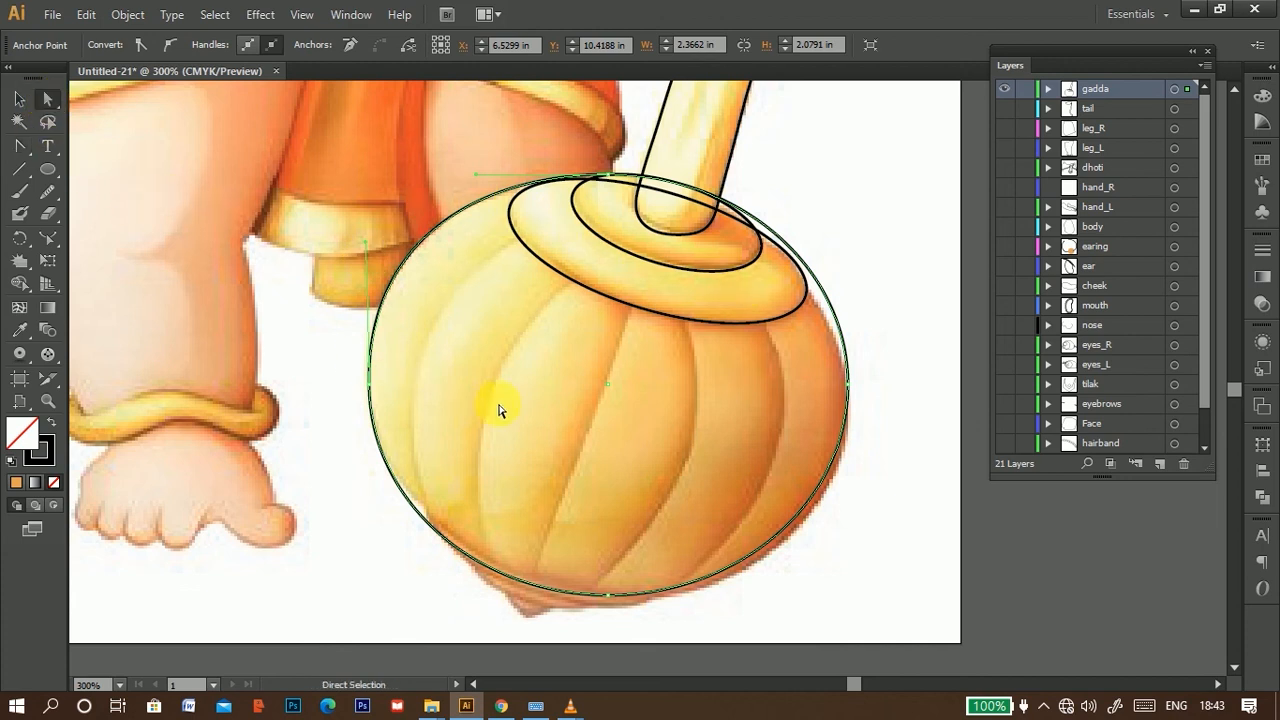
pyautogui.click(847, 389)
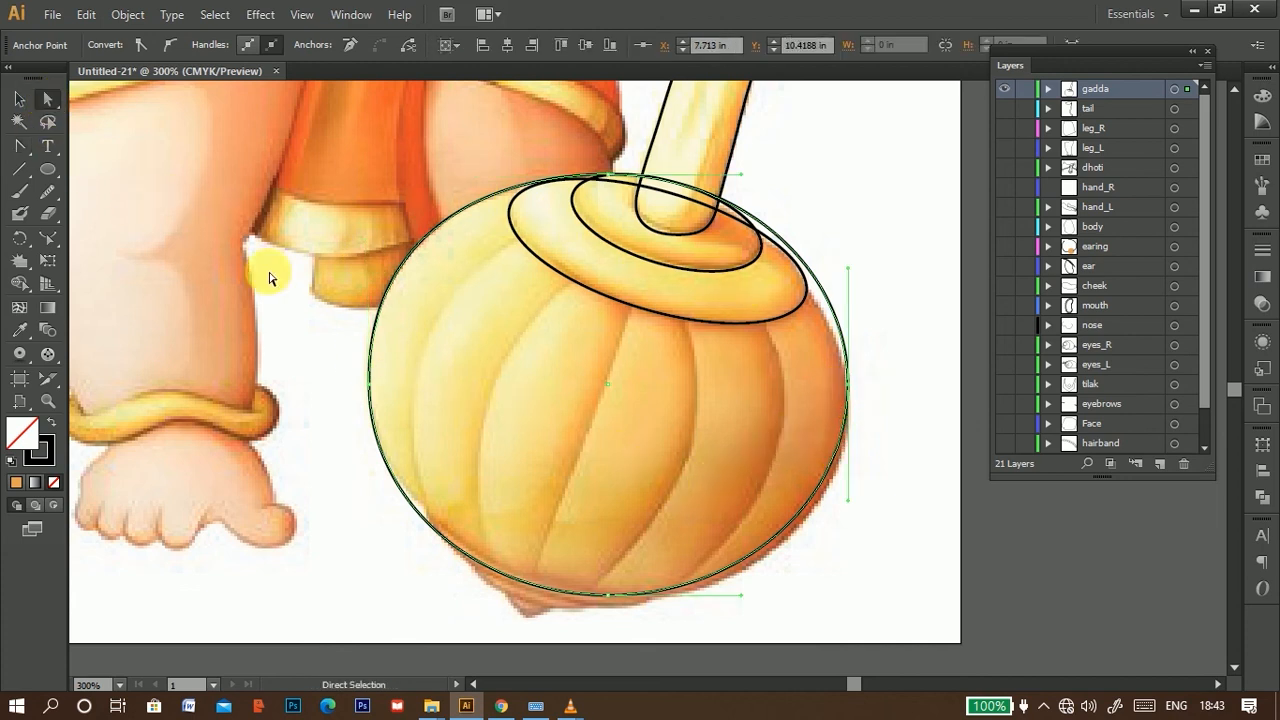
pyautogui.click(19, 146)
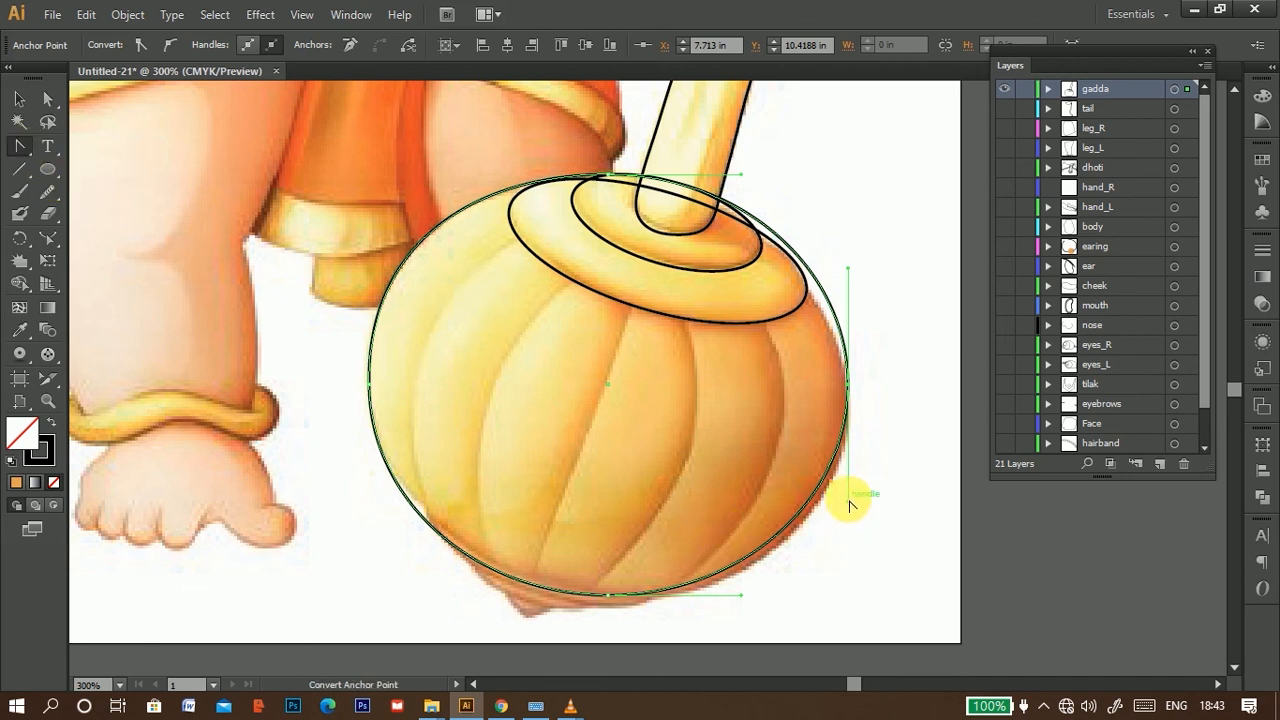
pyautogui.moveTo(849, 505); pyautogui.dragTo(852, 521)
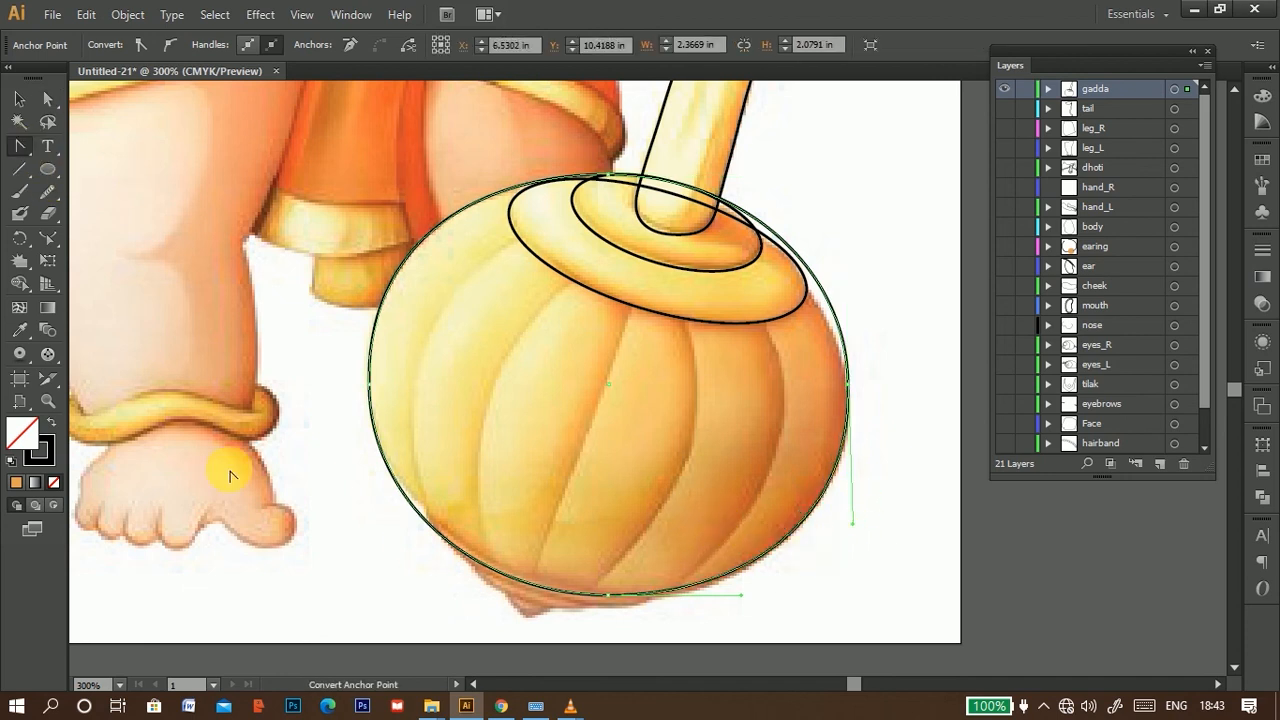
pyautogui.click(49, 103)
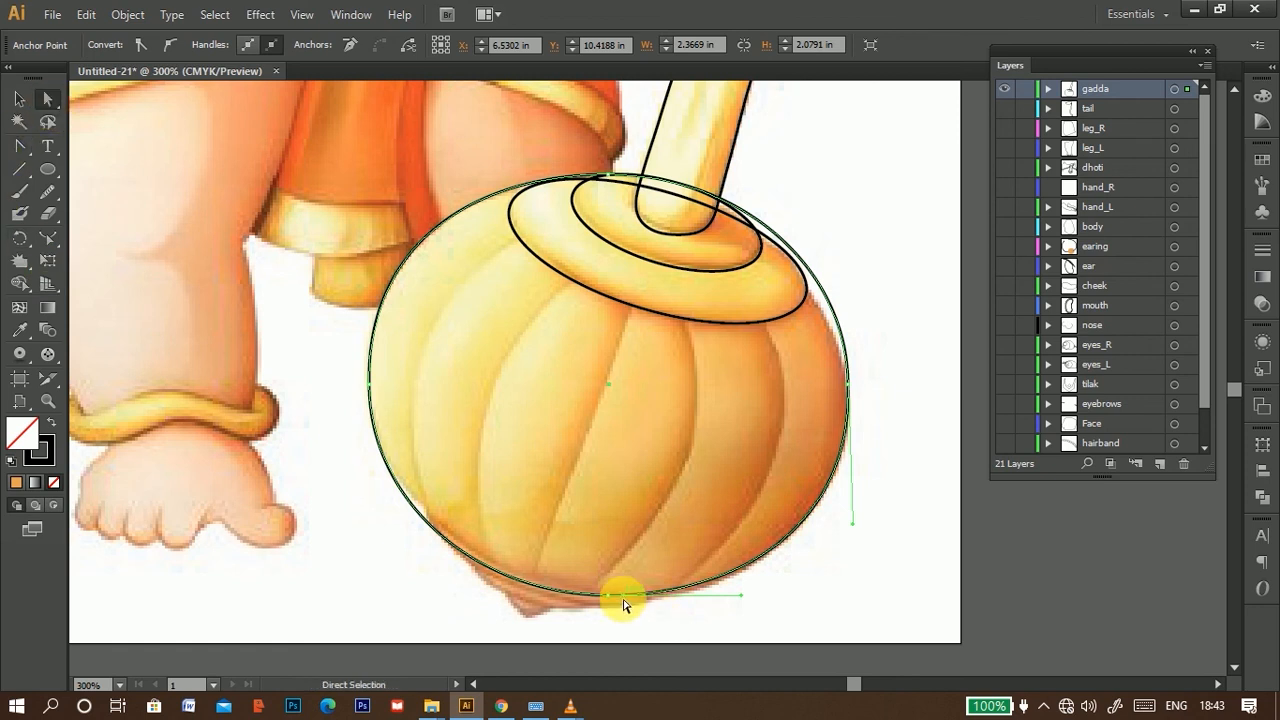
pyautogui.moveTo(608, 601); pyautogui.dragTo(608, 604)
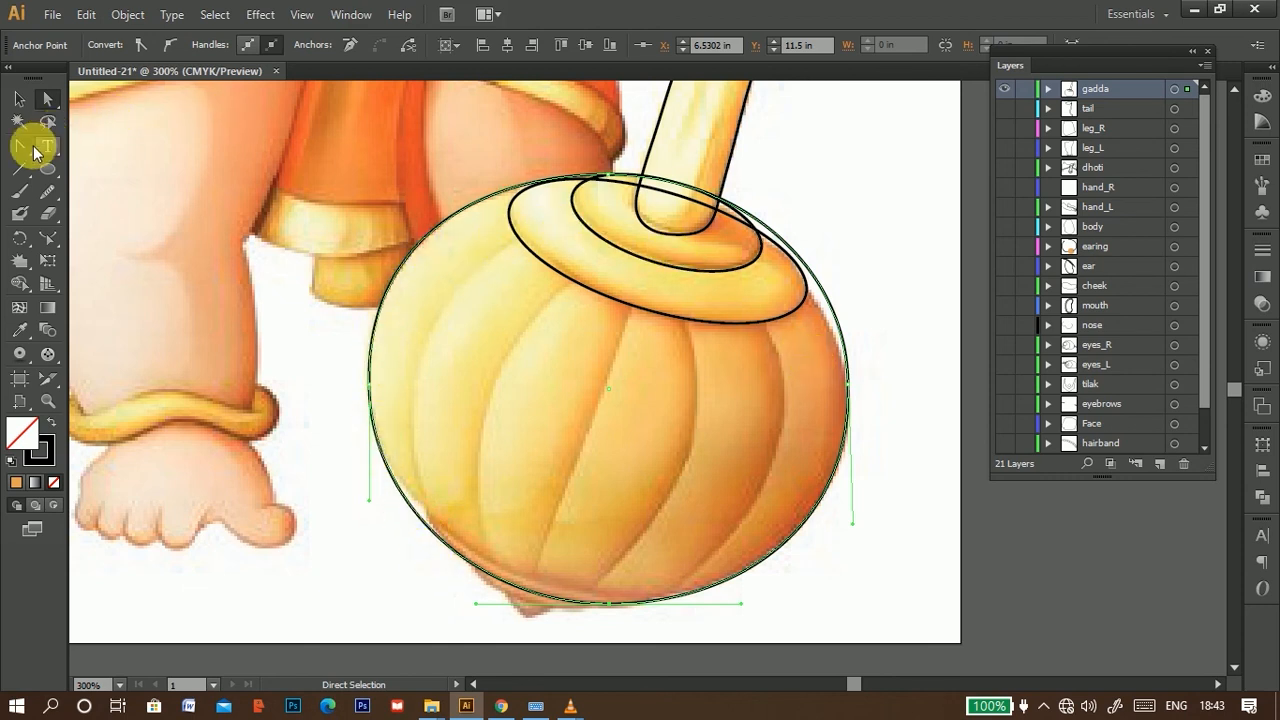
# Step: Pull in the curve handles between the head outline's top and right anchors to fit the mace's upper-right edge
pyautogui.click(848, 390)
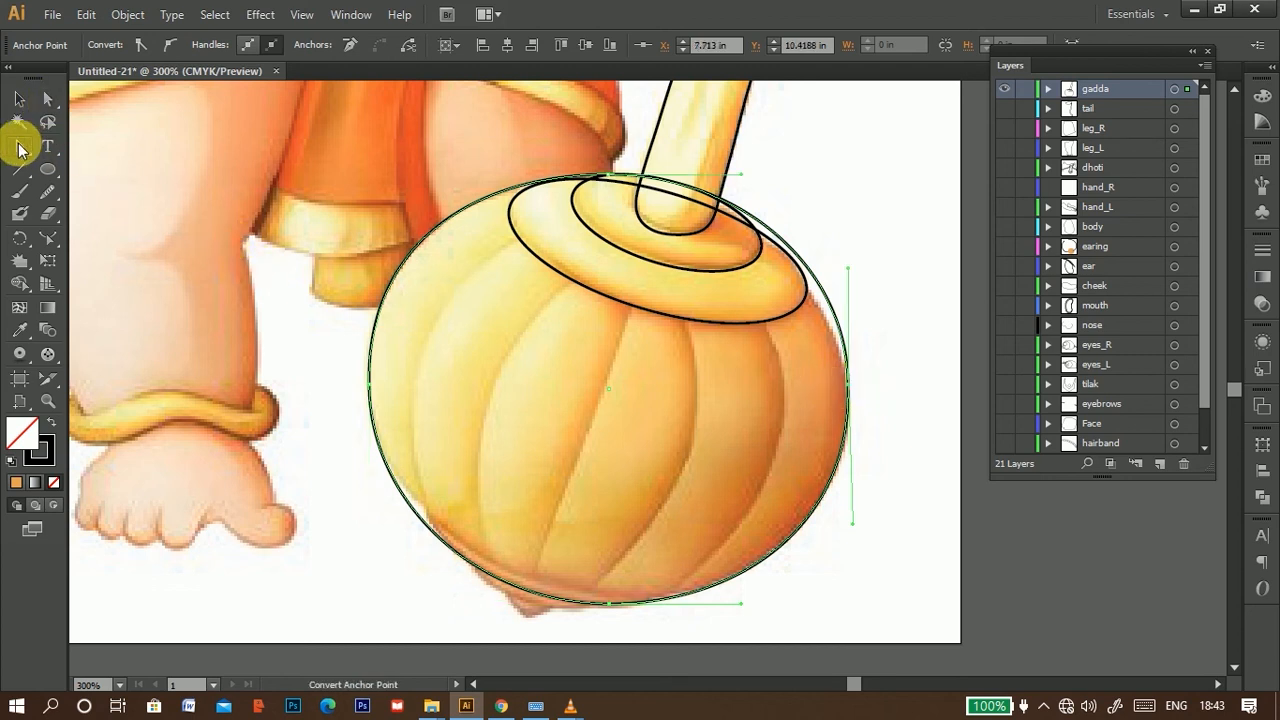
pyautogui.moveTo(850, 272); pyautogui.dragTo(827, 271)
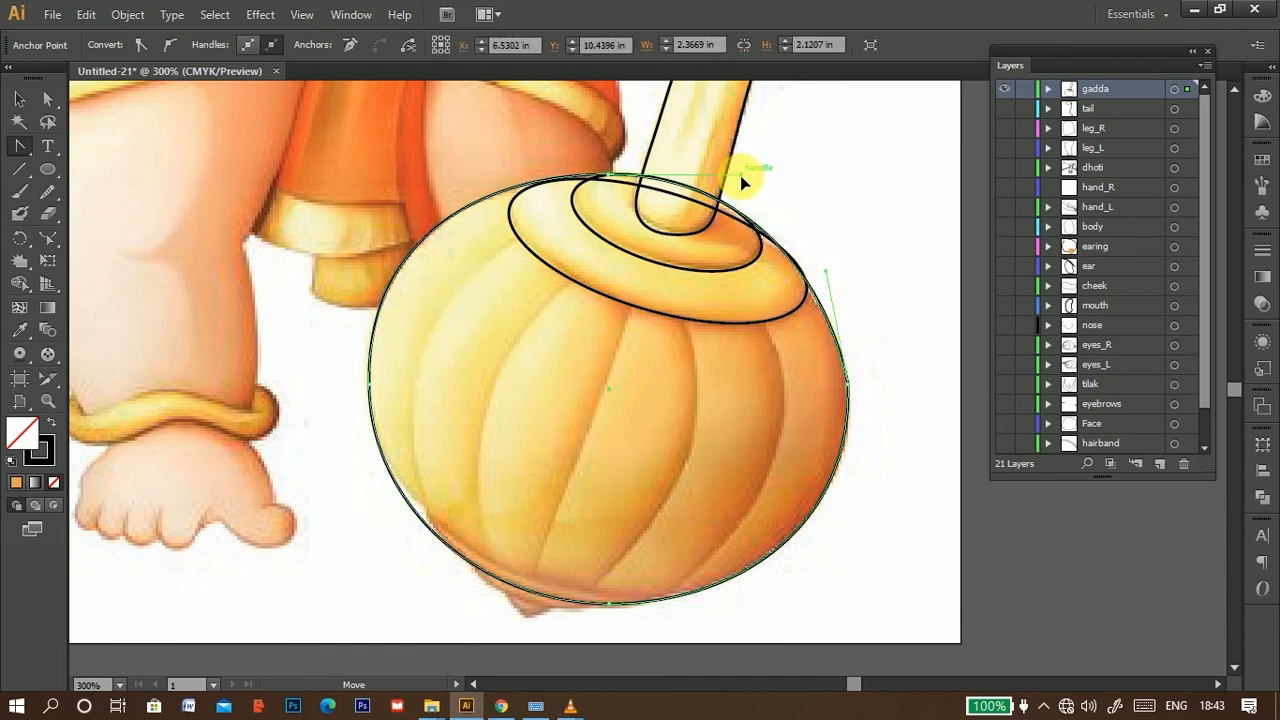
pyautogui.moveTo(740, 175); pyautogui.dragTo(747, 200)
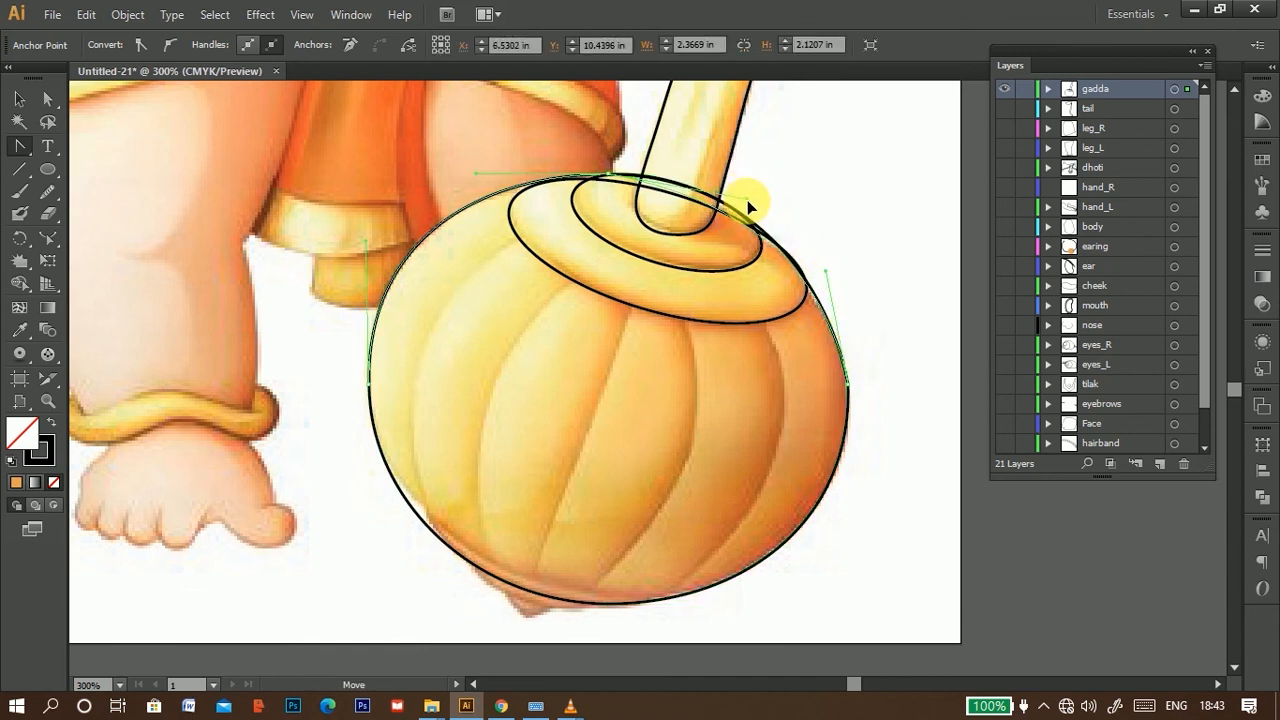
pyautogui.click(19, 99)
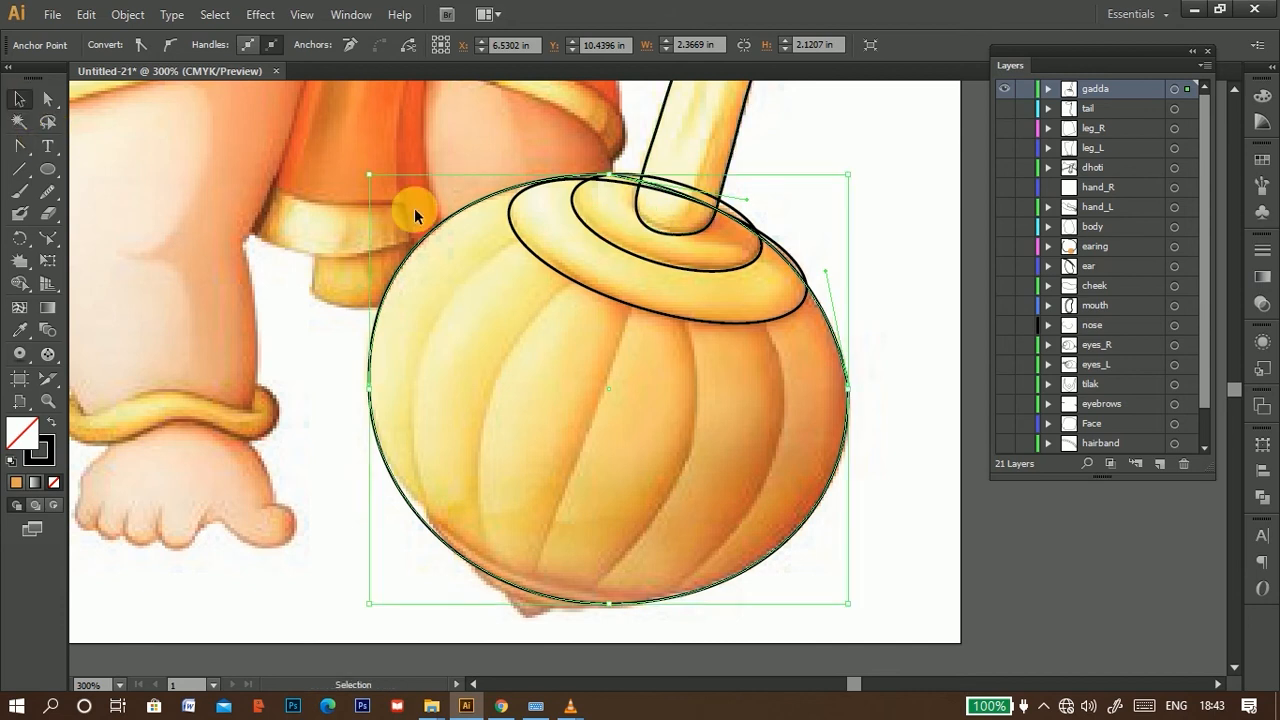
# Step: Trace the scalloped lower edge of the mace's bottom tip with the Pen tool, from the head's lower-left edge to its underside
pyautogui.click(897, 165)
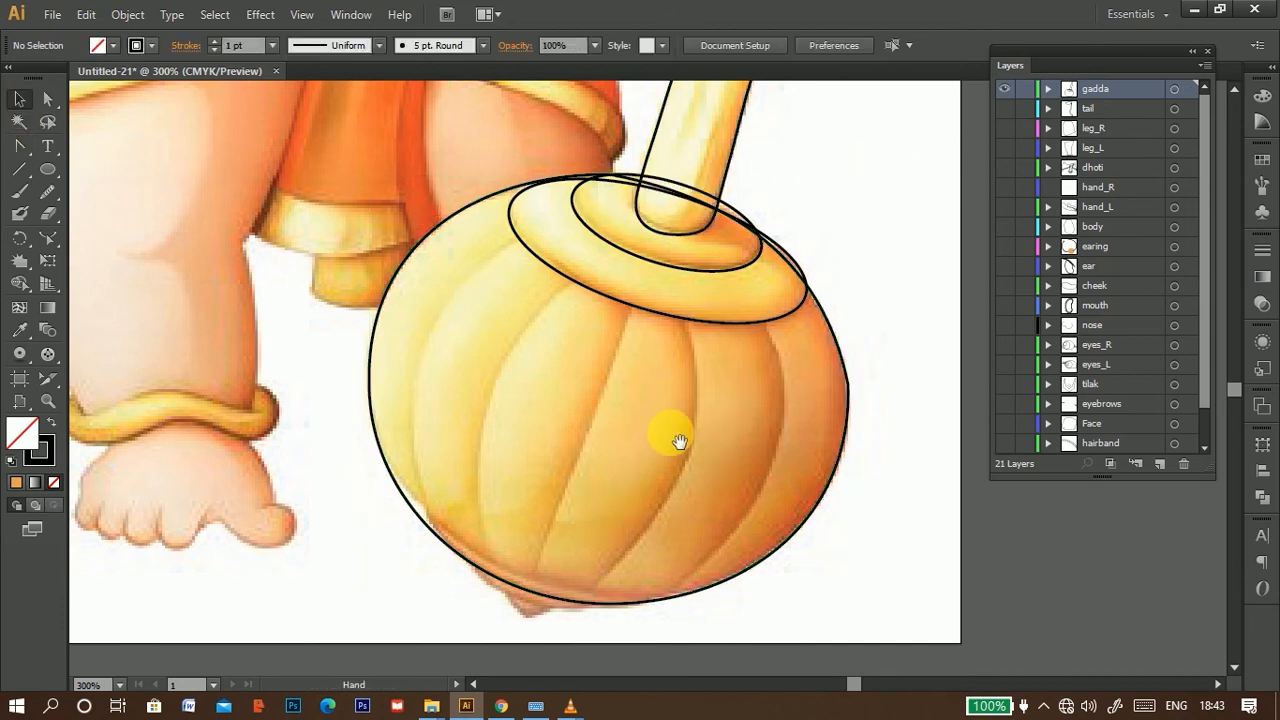
pyautogui.moveTo(657, 426); pyautogui.dragTo(651, 281)
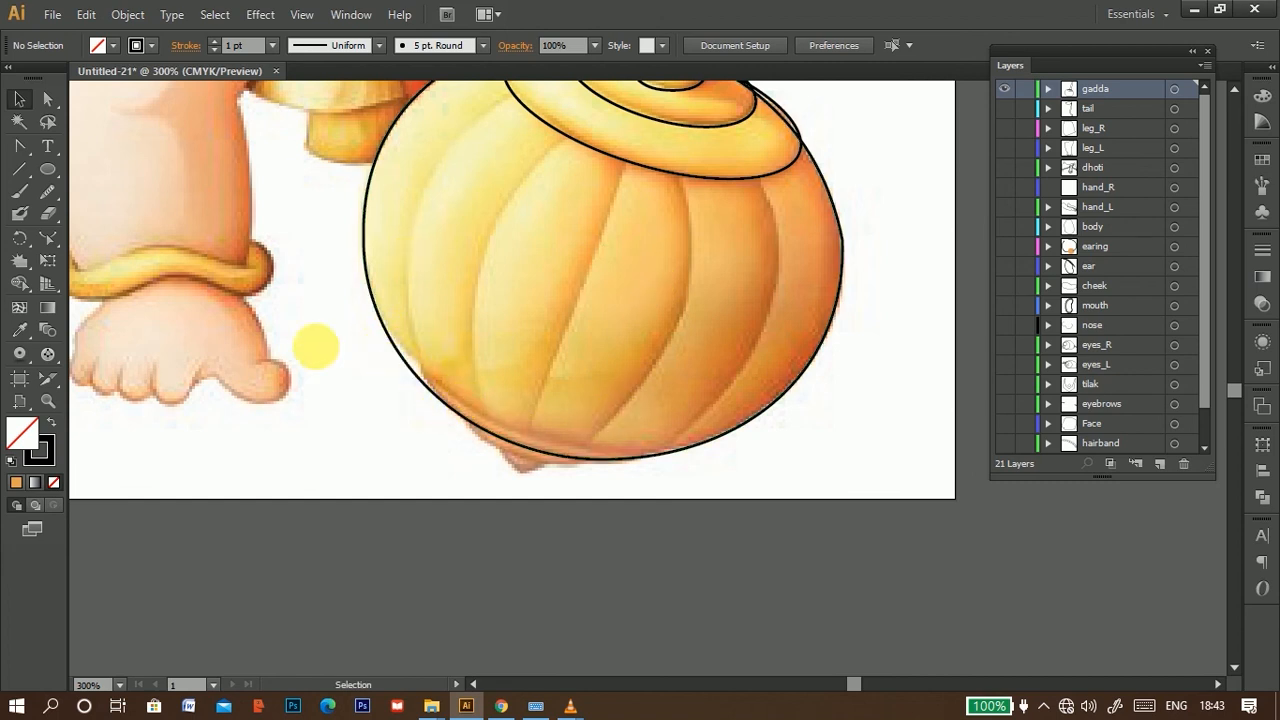
pyautogui.click(46, 169)
pyautogui.scroll(2, 528, 393)
pyautogui.scroll(-3, 529, 399)
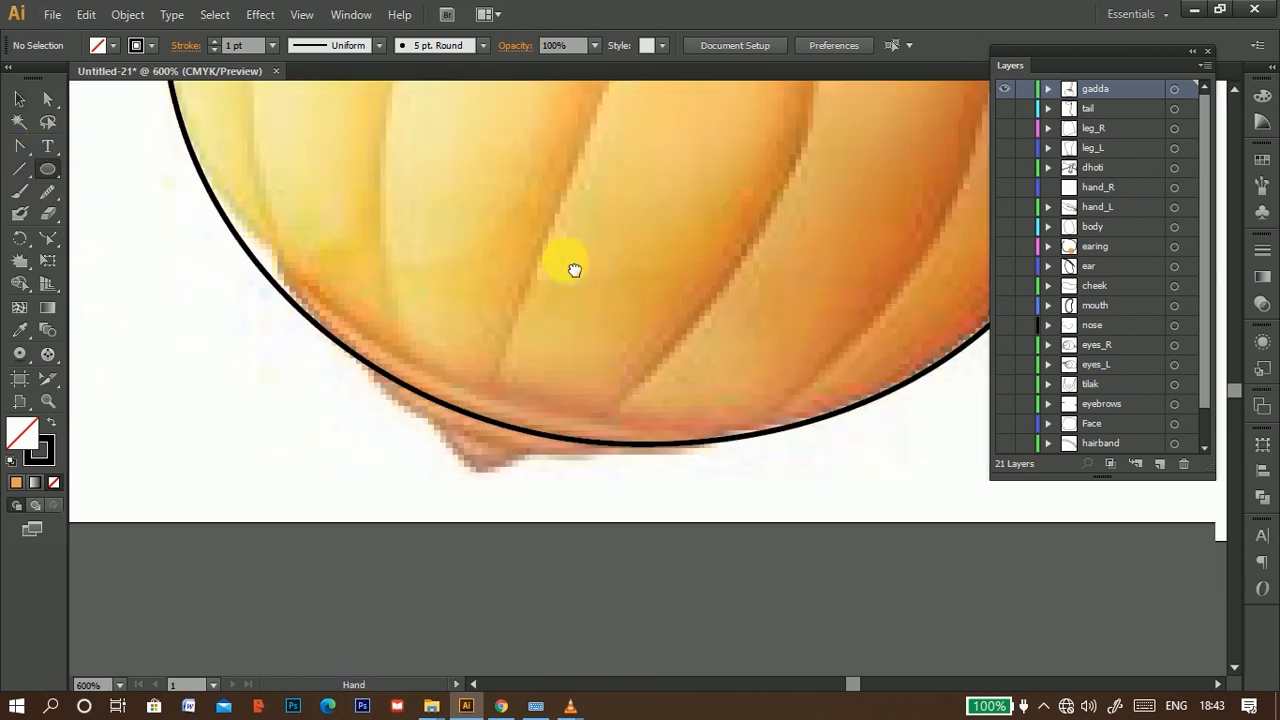
pyautogui.moveTo(25, 158); pyautogui.dragTo(91, 149)
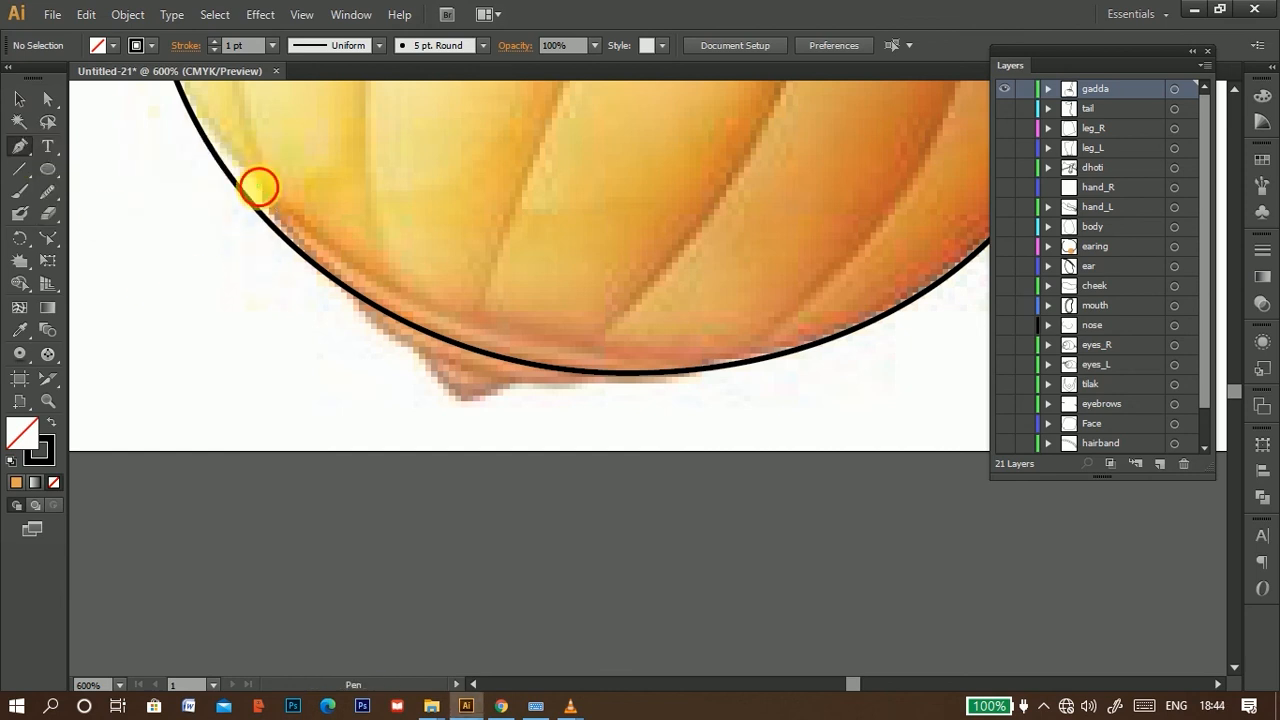
pyautogui.moveTo(258, 186)
pyautogui.mouseDown()
pyautogui.moveTo(323, 306)
pyautogui.moveTo(420, 314)
pyautogui.moveTo(460, 352)
pyautogui.mouseUp()
pyautogui.moveTo(350, 302); pyautogui.dragTo(450, 362)
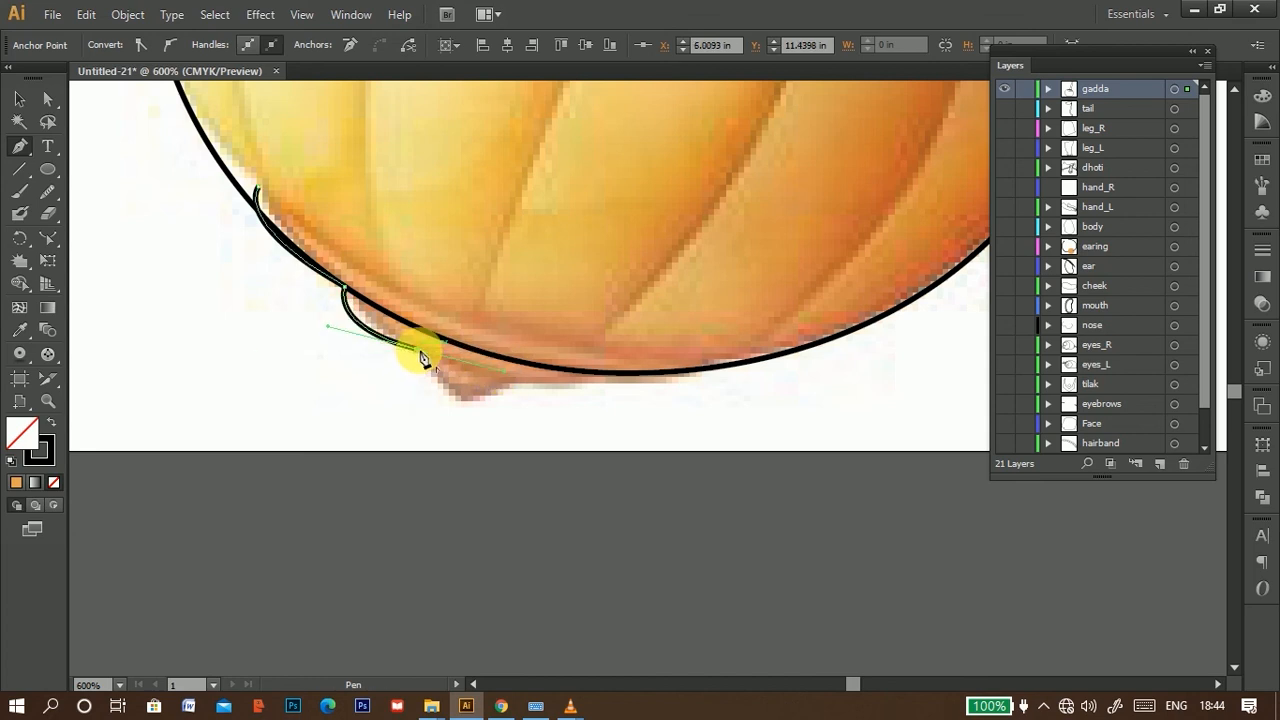
pyautogui.click(415, 350)
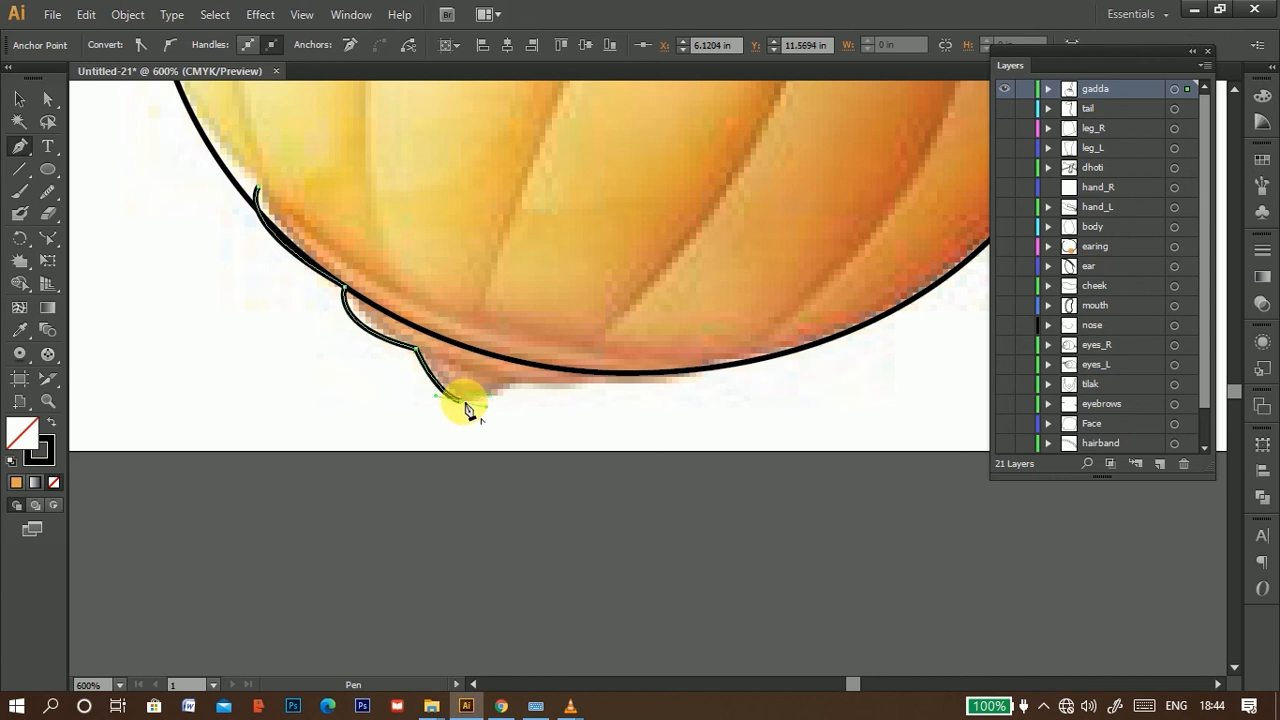
pyautogui.moveTo(463, 402); pyautogui.dragTo(469, 300)
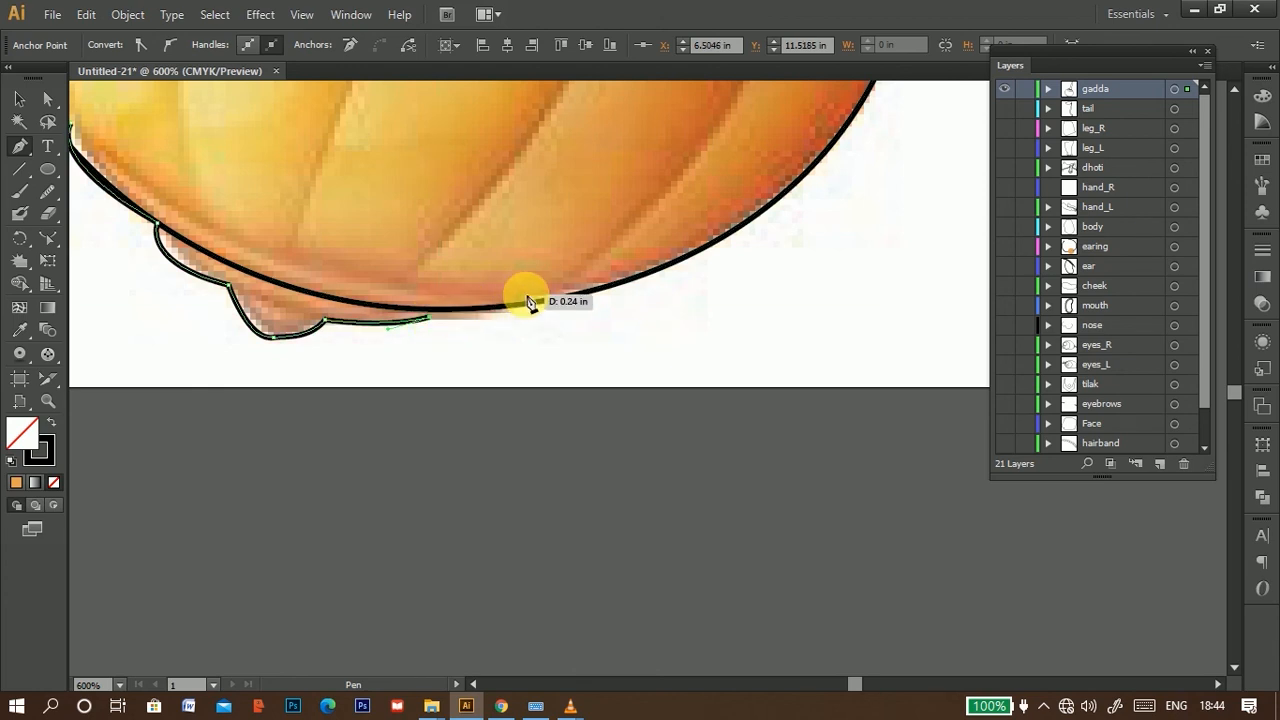
pyautogui.moveTo(525, 298); pyautogui.dragTo(557, 262)
pyautogui.moveTo(420, 371); pyautogui.dragTo(594, 420)
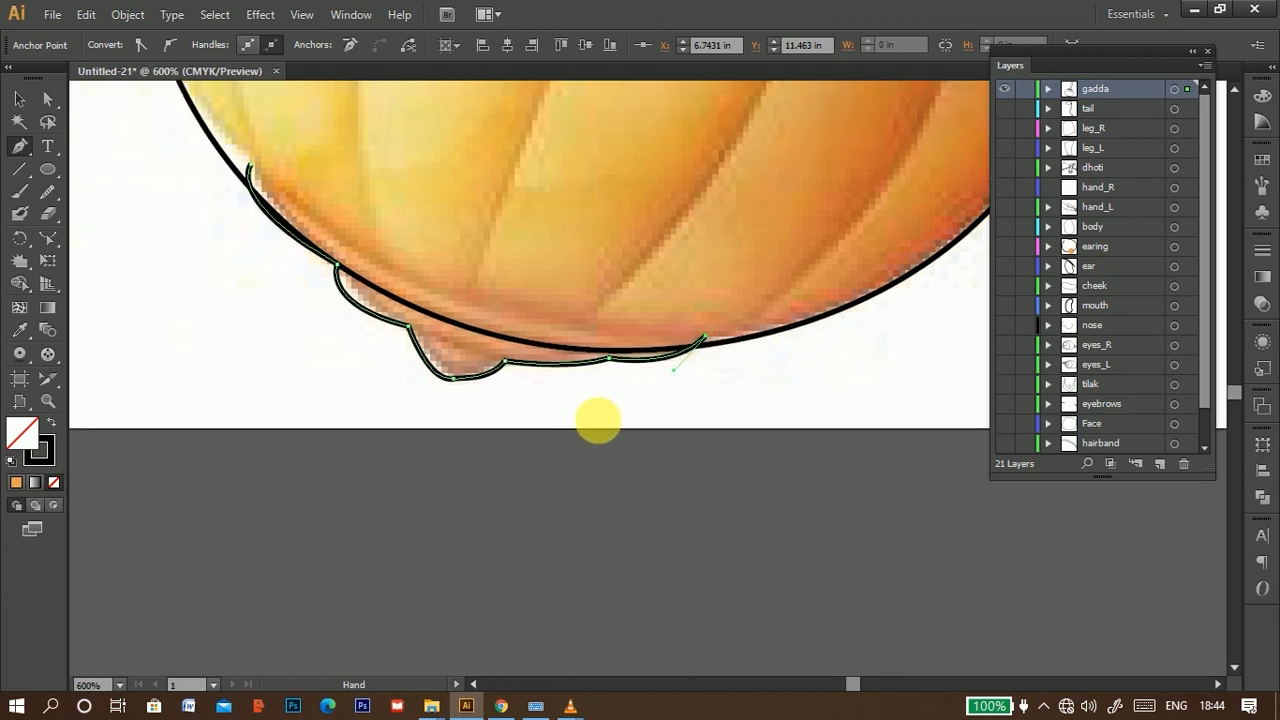
# Step: Close the bottom tip outline with a curve that follows the lower rim of the mace's ribbed head
pyautogui.moveTo(255, 170); pyautogui.dragTo(178, 250)
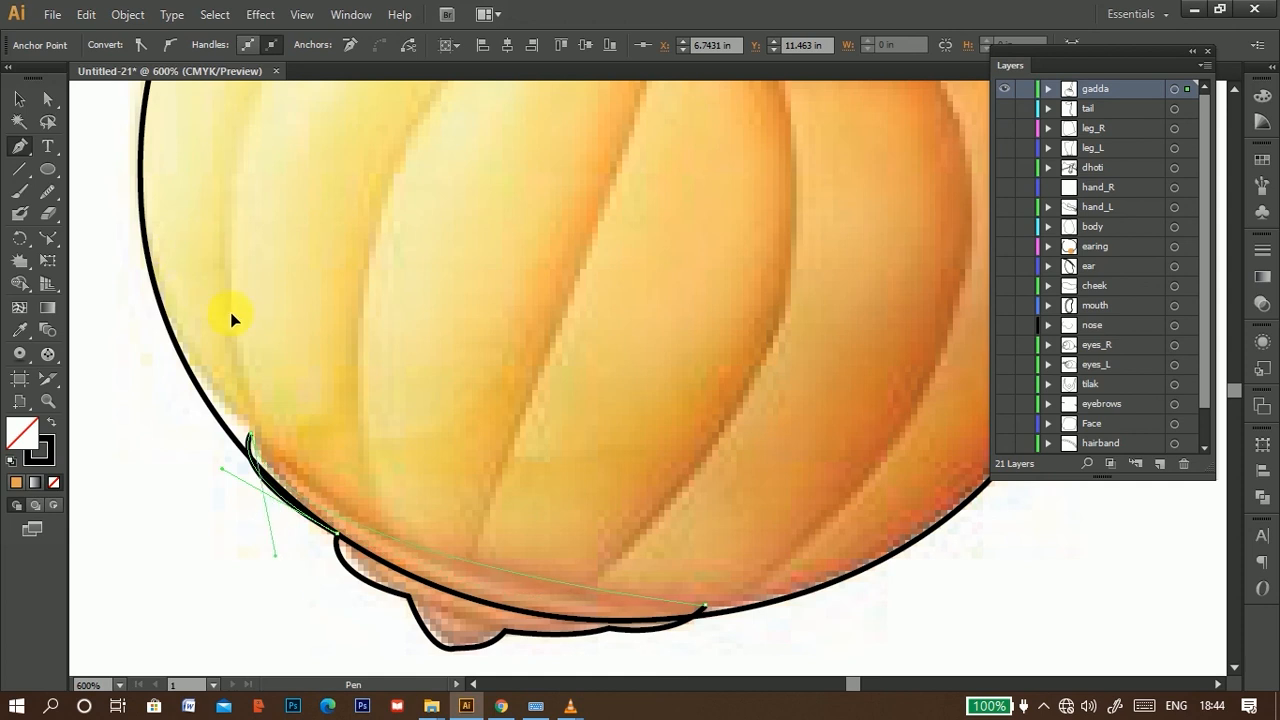
pyautogui.moveTo(329, 320); pyautogui.dragTo(402, 379)
pyautogui.moveTo(267, 286); pyautogui.dragTo(128, 270)
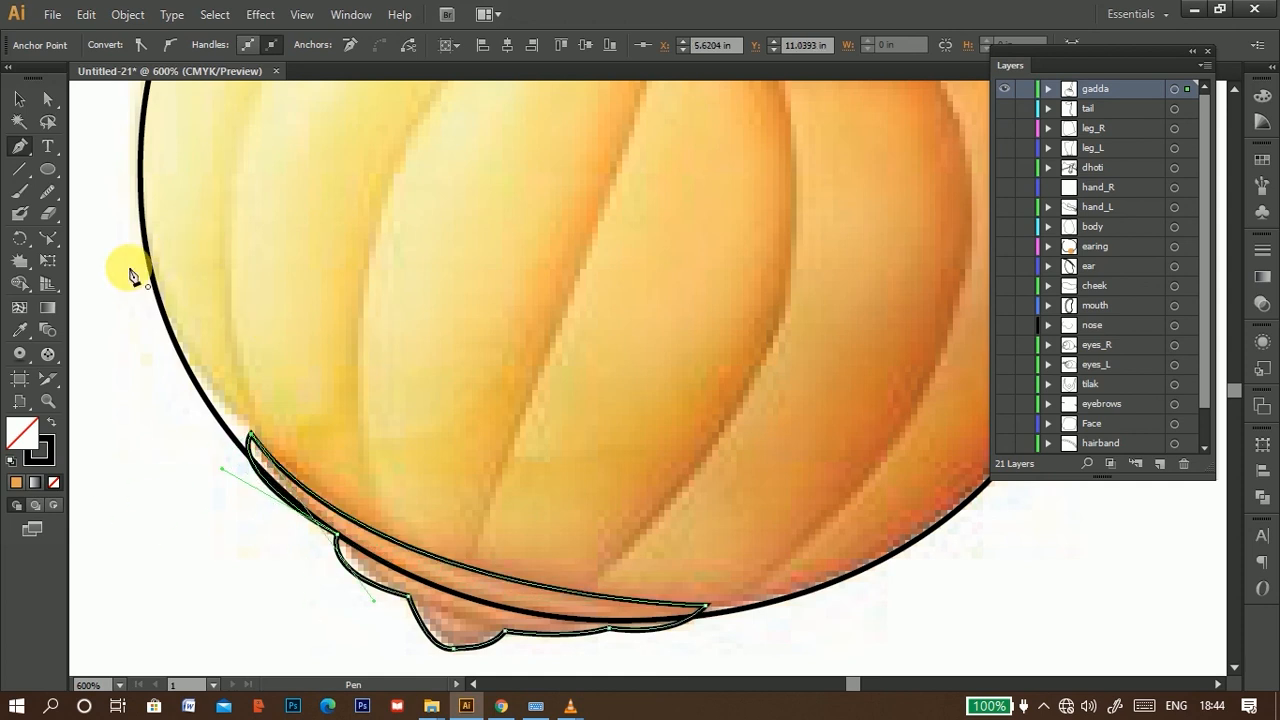
pyautogui.scroll(-2, 622, 495)
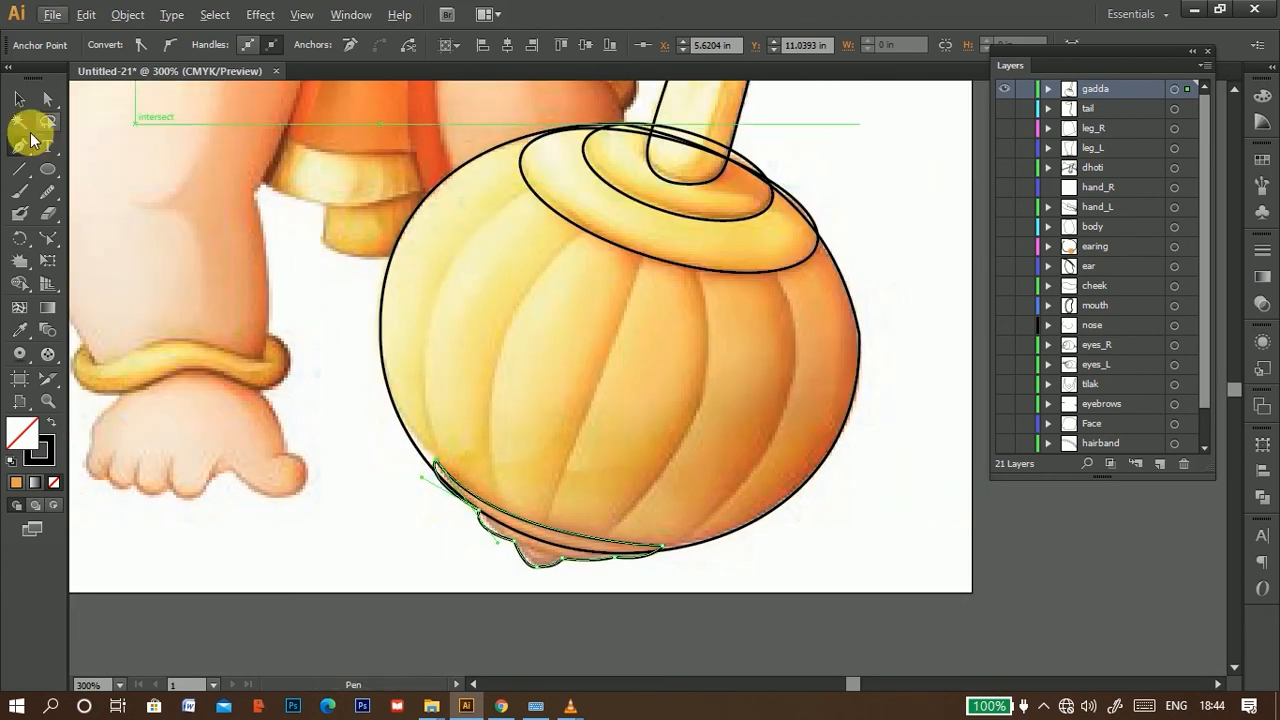
# Step: Draw two curved rib lines and one straight rib line on the left half of the mace head, from collar to bottom tip
pyautogui.click(525, 186)
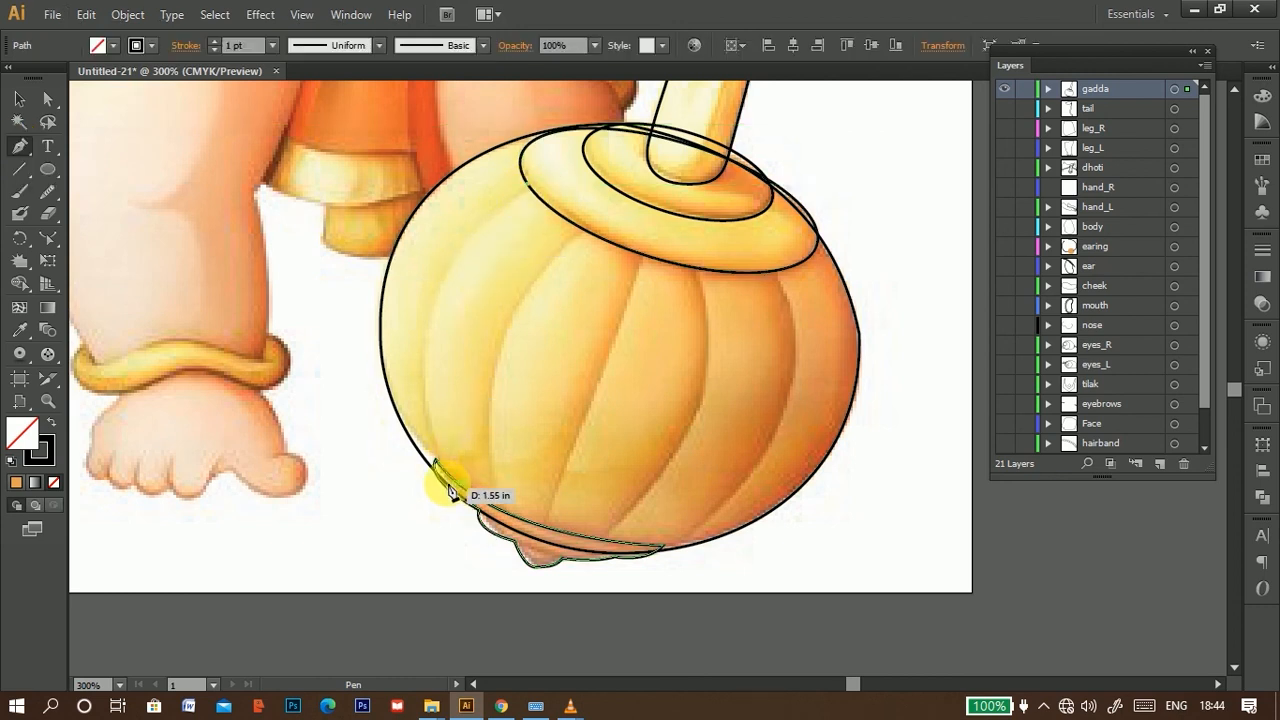
pyautogui.moveTo(441, 466); pyautogui.dragTo(503, 527)
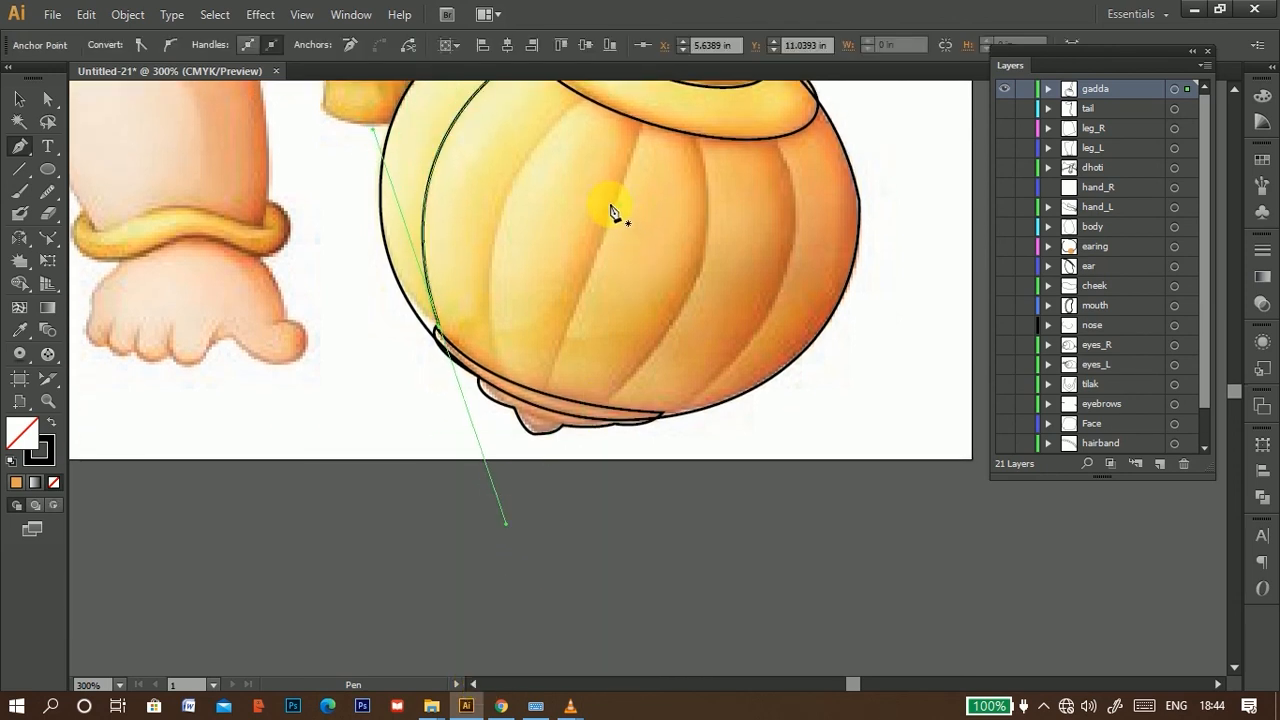
pyautogui.scroll(1, 587, 105)
pyautogui.click(583, 110)
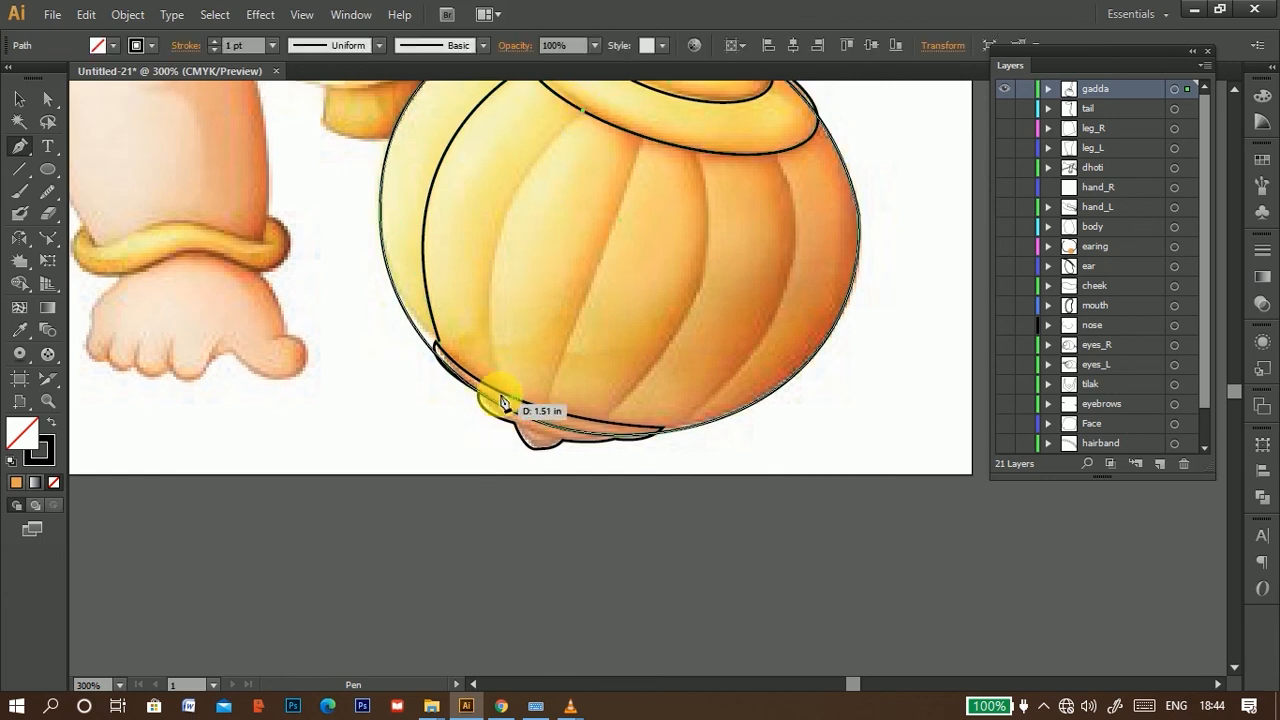
pyautogui.moveTo(503, 396); pyautogui.dragTo(560, 567)
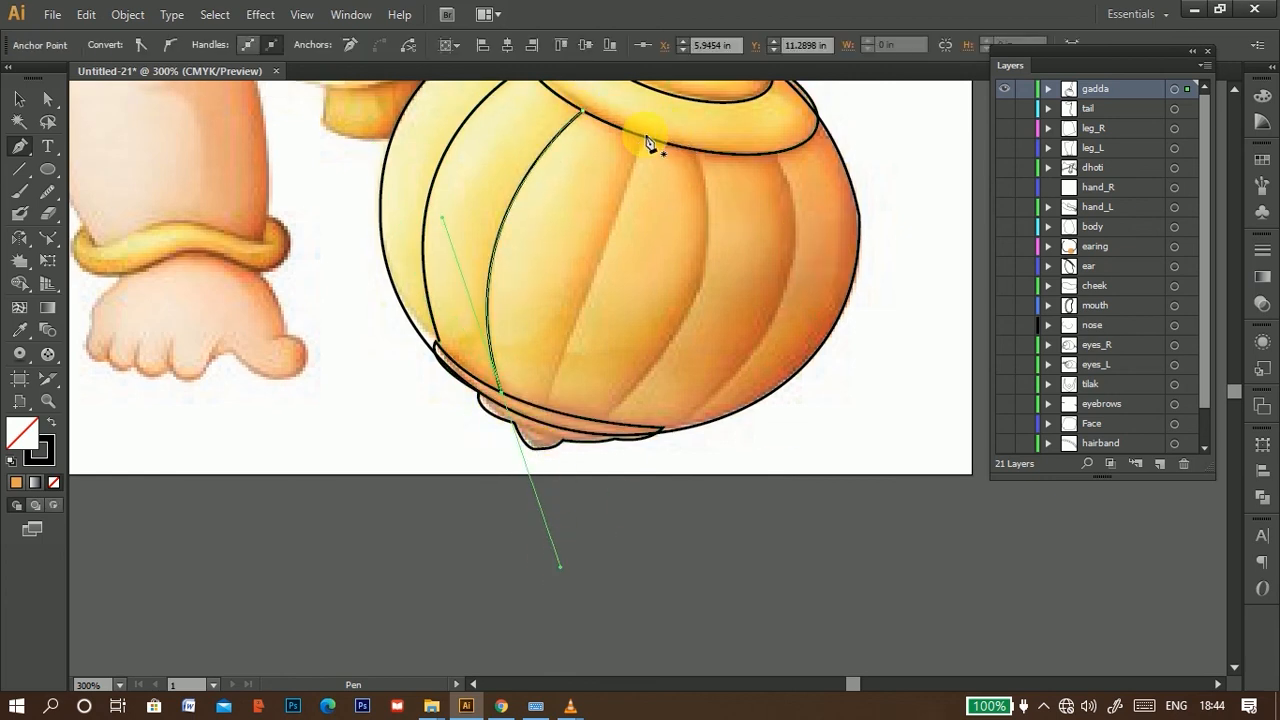
pyautogui.moveTo(640, 140); pyautogui.dragTo(547, 415)
pyautogui.click(545, 409)
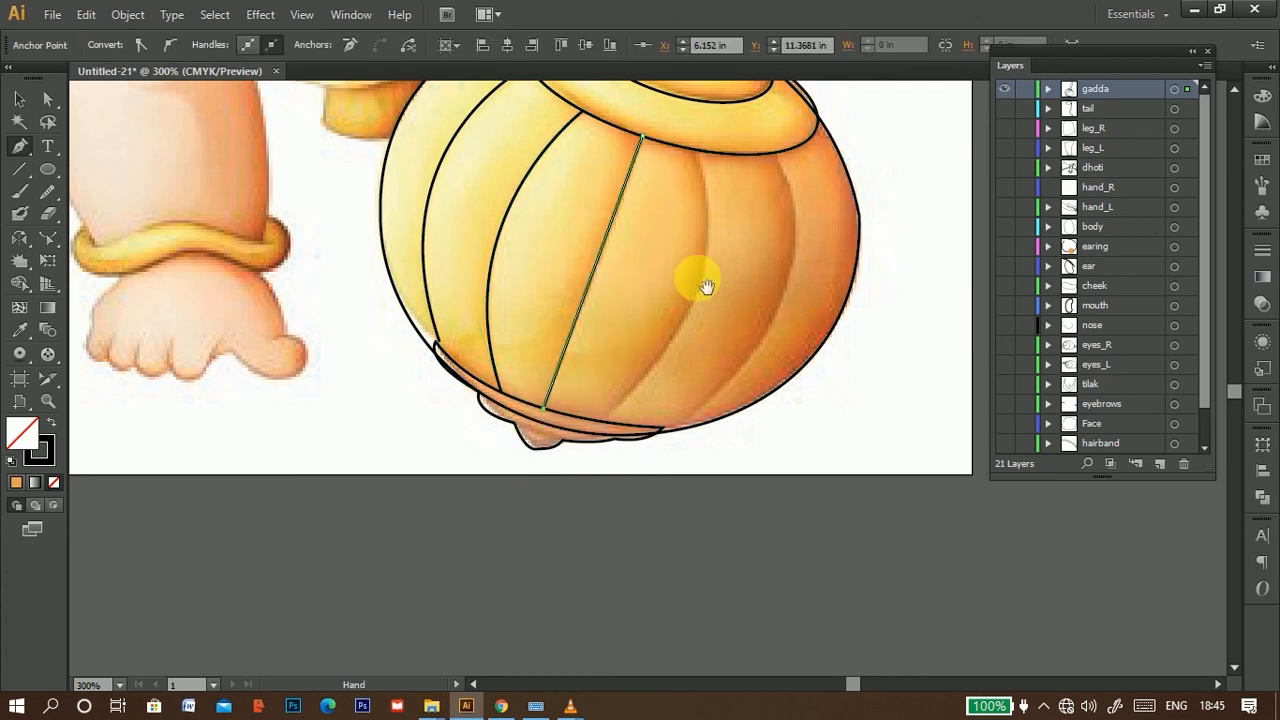
# Step: Draw two separate curved rib lines on the right half of the mace head, from the collar down to the bottom tip
pyautogui.moveTo(698, 278); pyautogui.dragTo(557, 277)
pyautogui.click(551, 152)
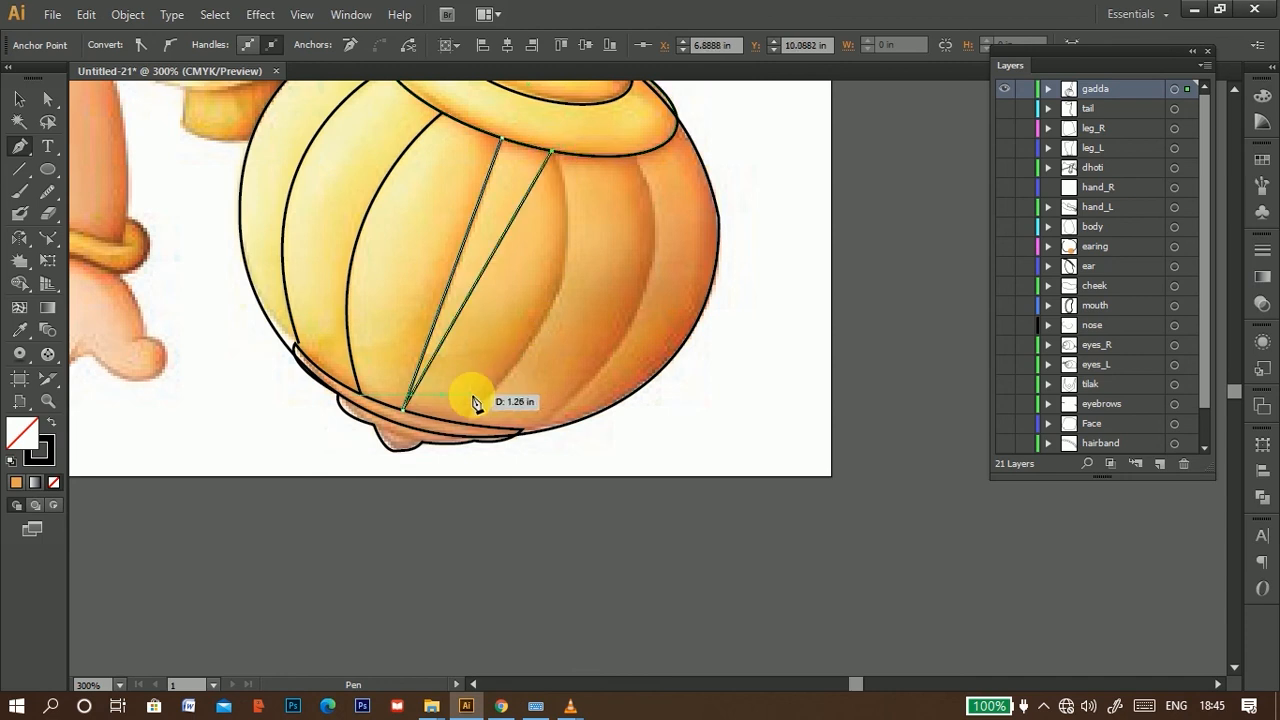
pyautogui.press('p')
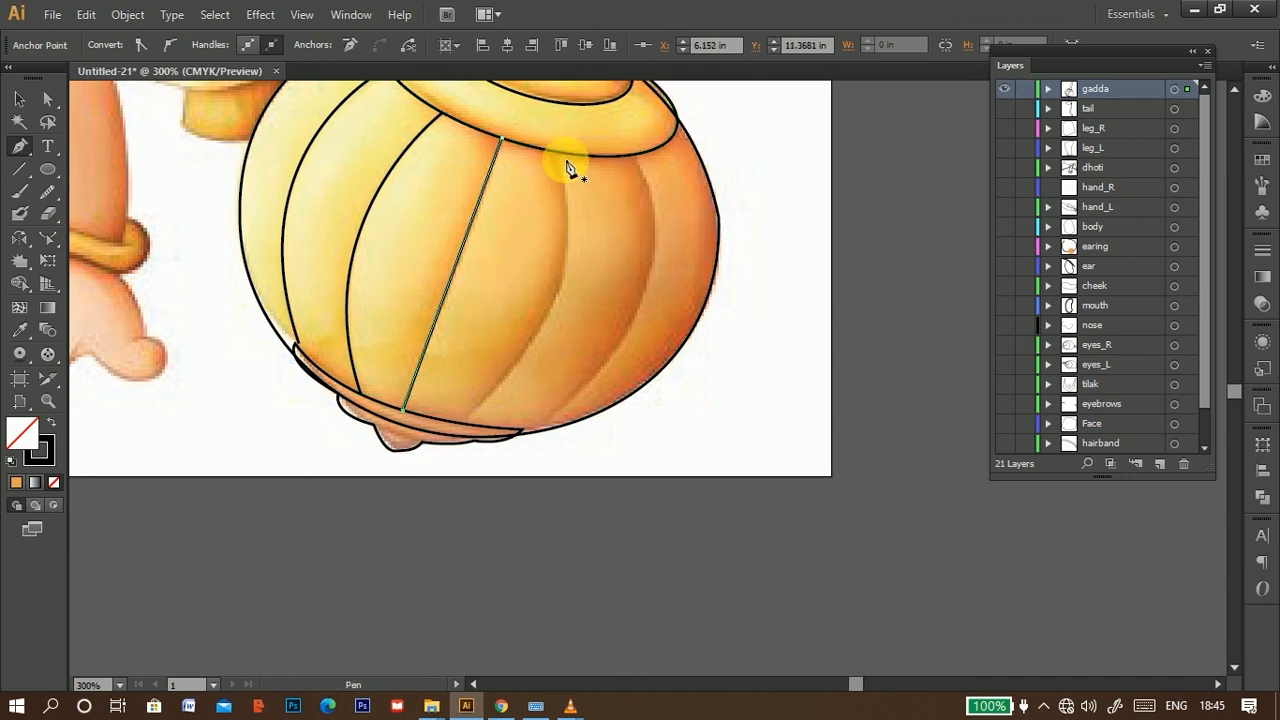
pyautogui.click(555, 150)
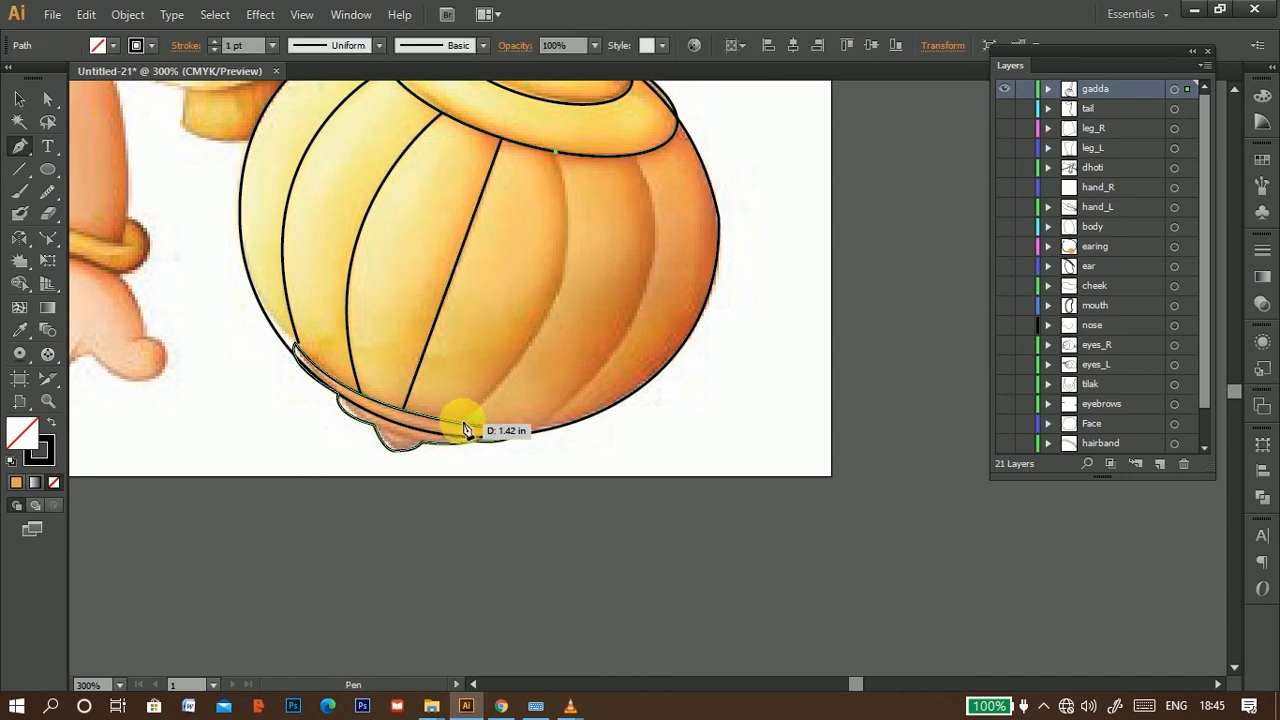
pyautogui.click(460, 424)
pyautogui.moveTo(334, 514); pyautogui.dragTo(299, 577)
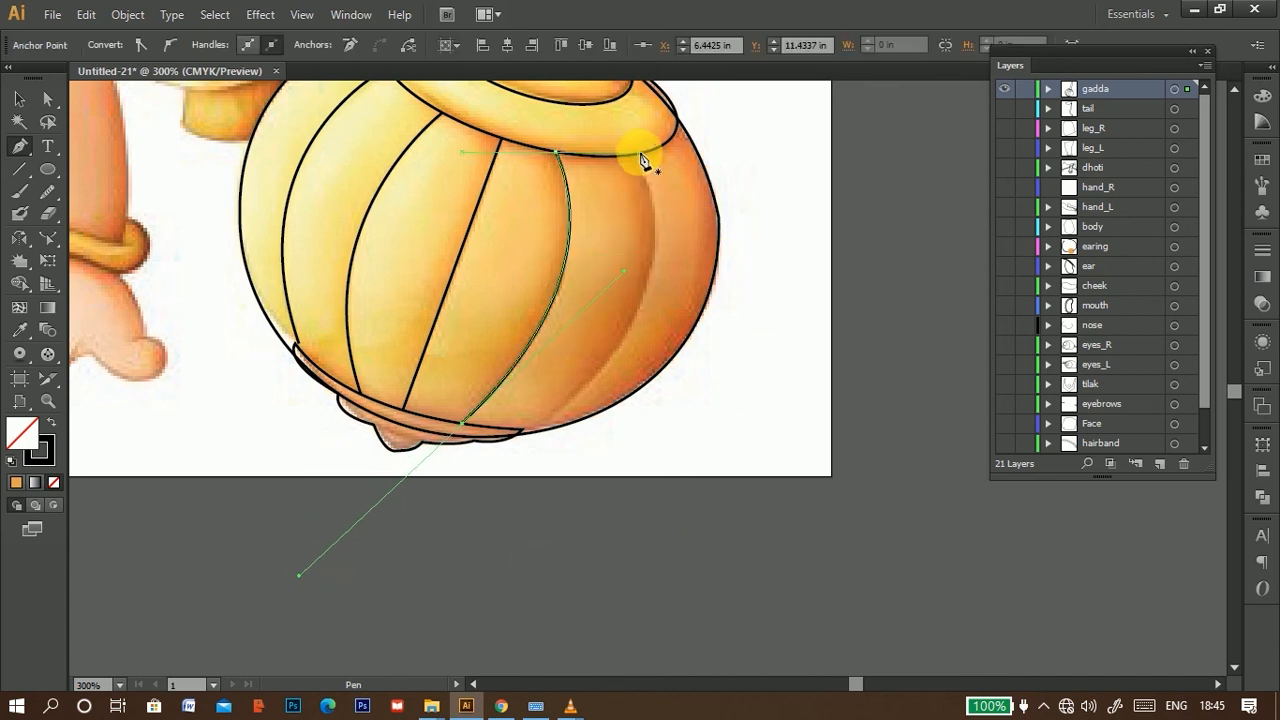
pyautogui.moveTo(634, 160); pyautogui.dragTo(322, 547)
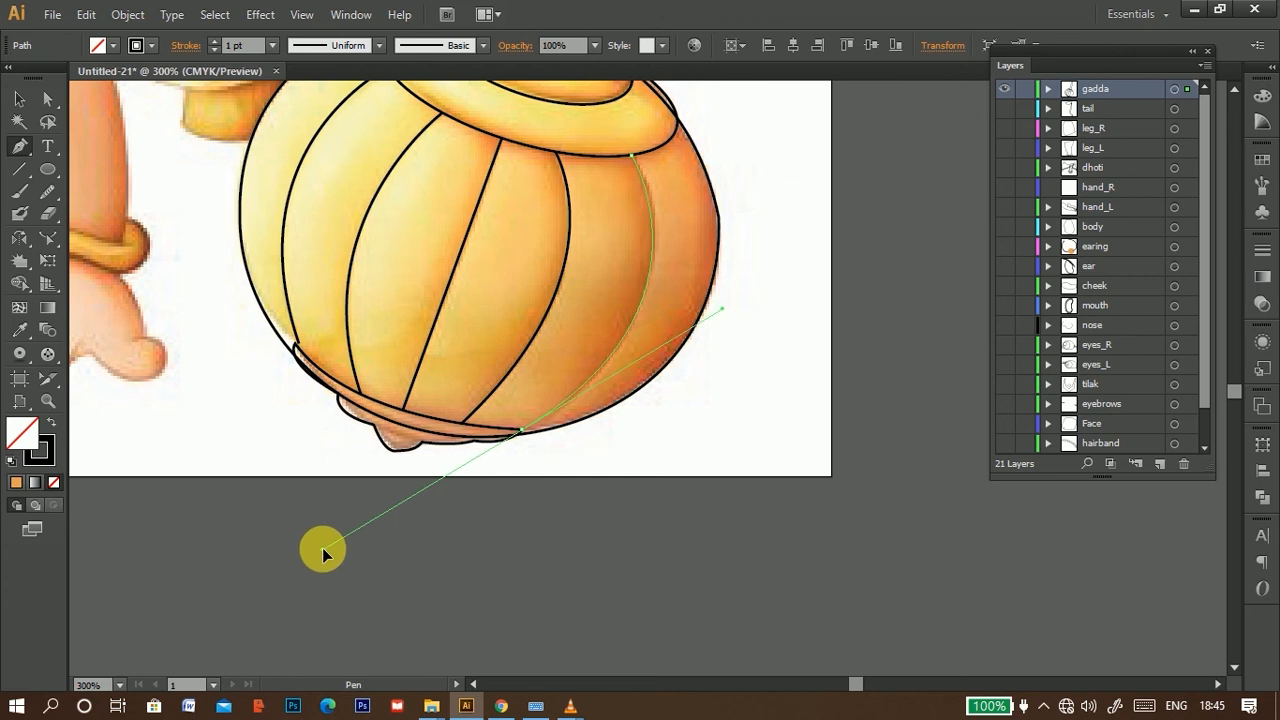
# Step: Hide the gadda layer and add a new layer named leg_or above it
pyautogui.hotkey('ctrl', '-')
pyautogui.hotkey('ctrl', '-')
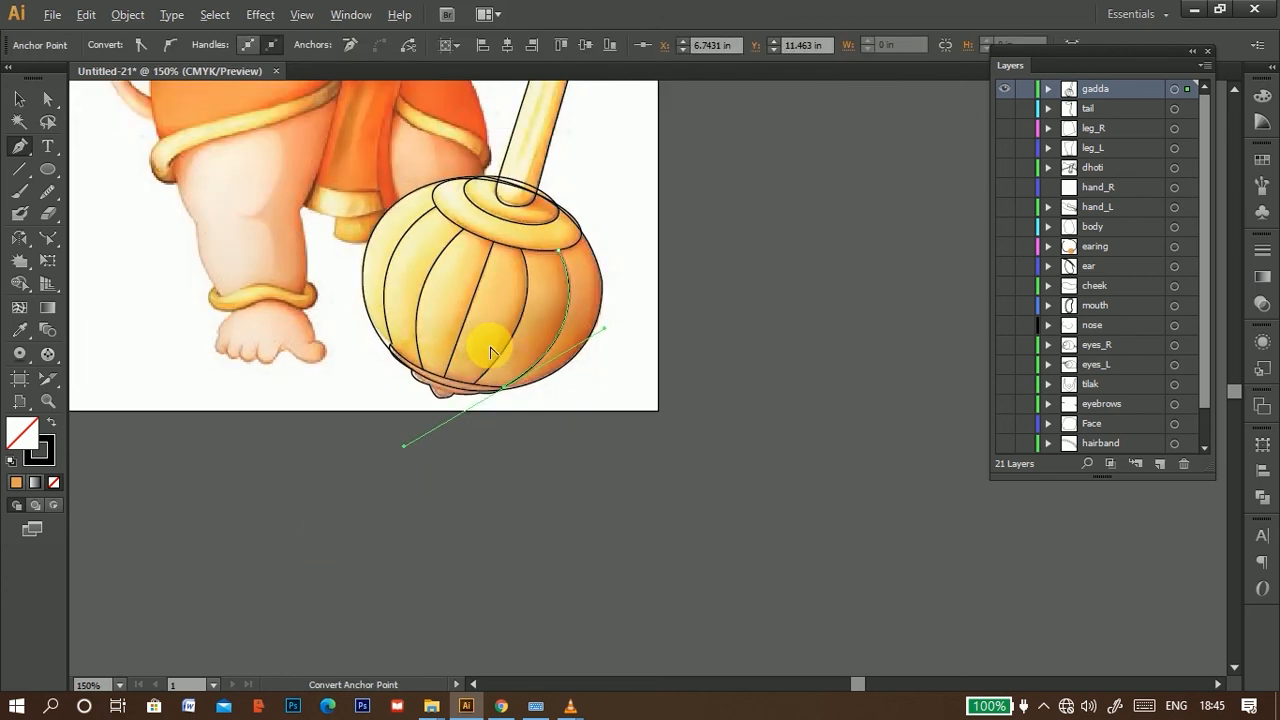
pyautogui.moveTo(549, 229); pyautogui.dragTo(598, 432)
pyautogui.scroll(-1, 646, 509)
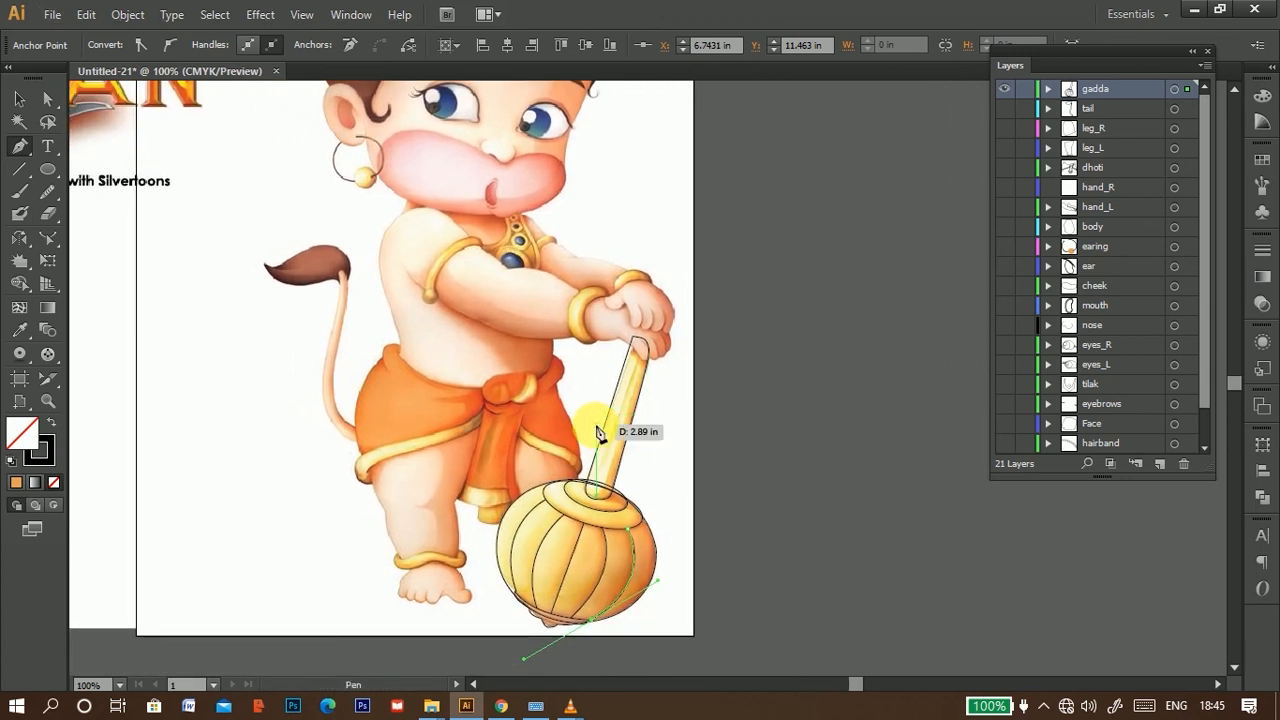
pyautogui.click(1013, 94)
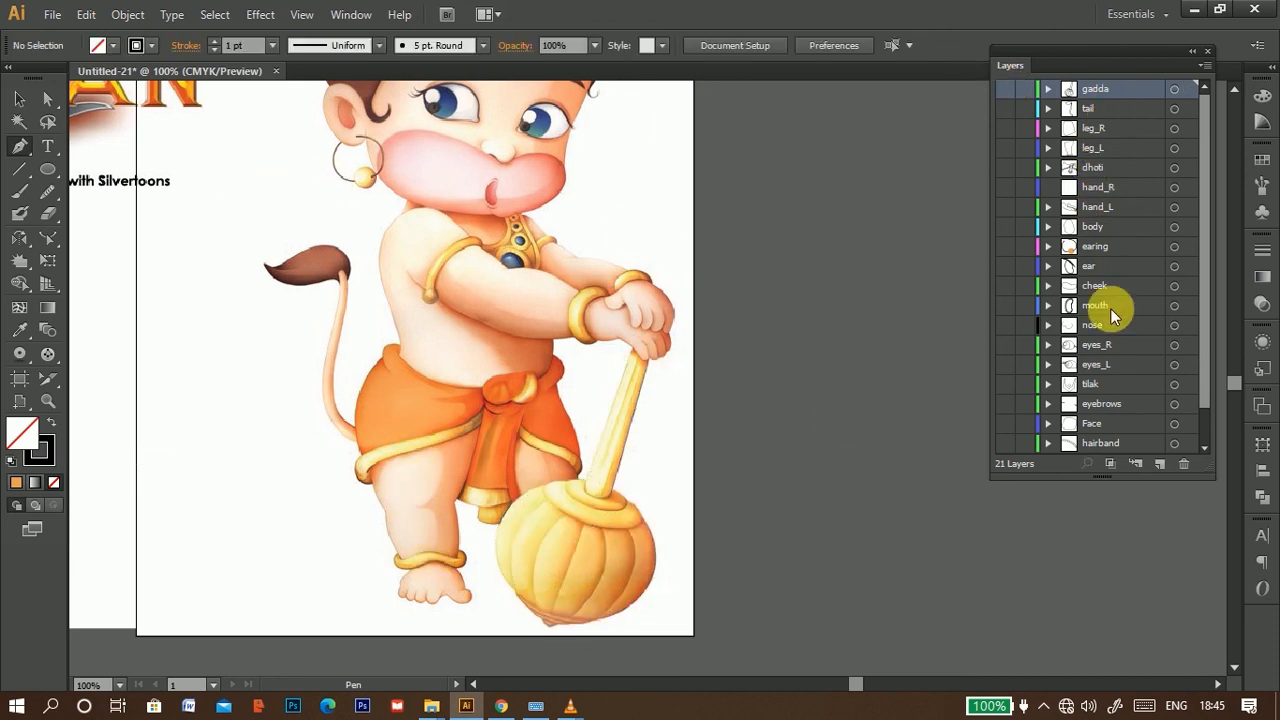
pyautogui.click(1160, 464)
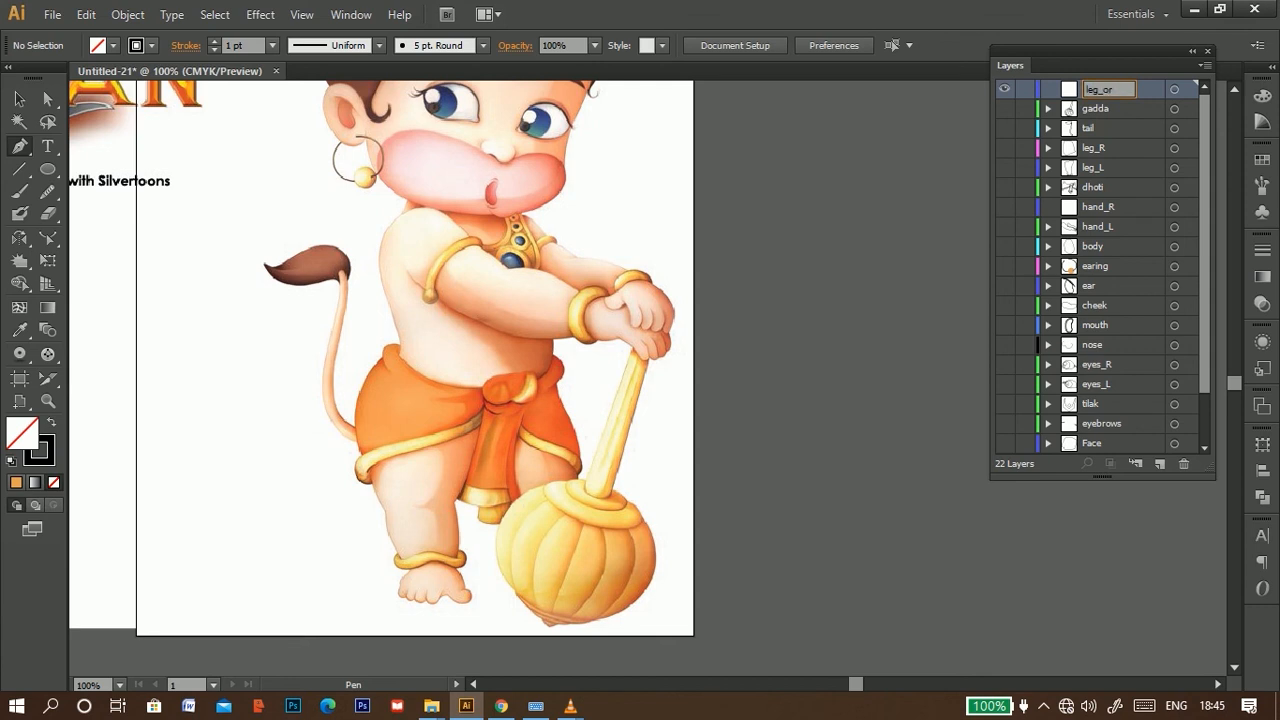
# Step: Trace the anklet's wavy lower edge and rounded right end with the Pen tool, starting at its upper-left end
pyautogui.scroll(4, 436, 583)
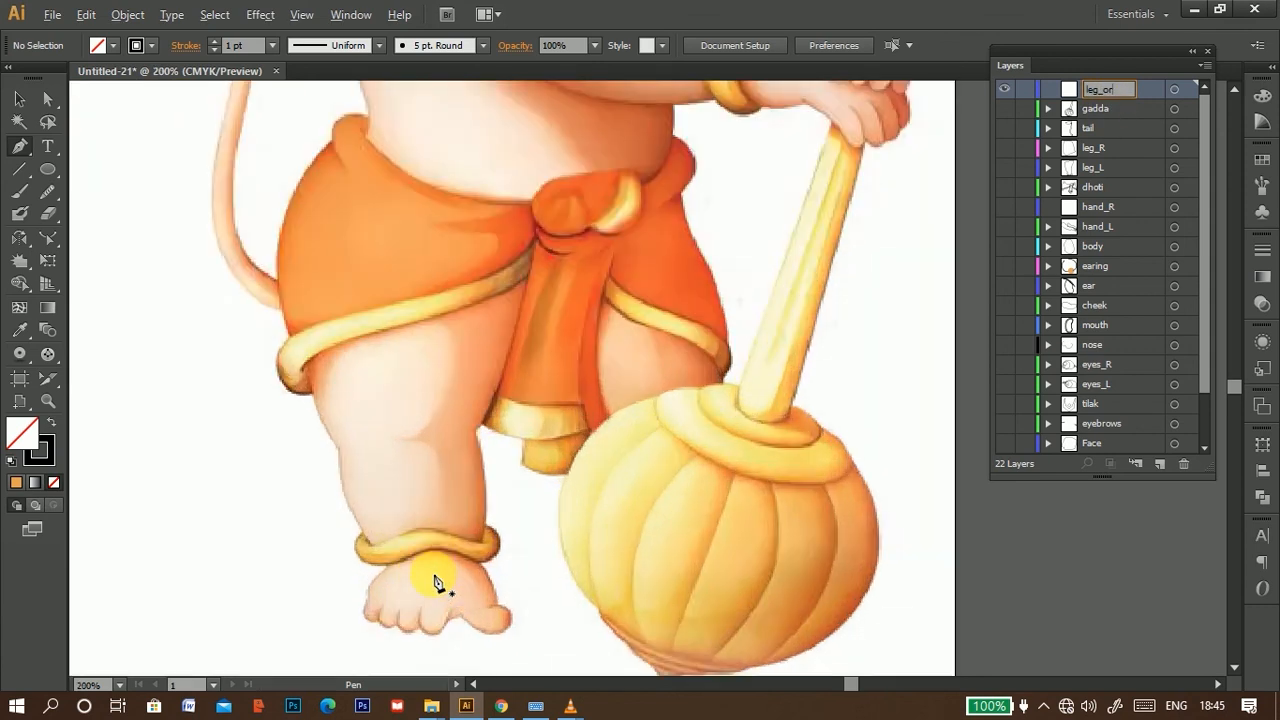
pyautogui.moveTo(443, 577); pyautogui.dragTo(606, 334)
pyautogui.click(371, 312)
pyautogui.moveTo(377, 373); pyautogui.dragTo(425, 396)
pyautogui.moveTo(465, 362)
pyautogui.mouseDown()
pyautogui.moveTo(496, 346)
pyautogui.moveTo(593, 377)
pyautogui.moveTo(663, 337)
pyautogui.mouseUp()
pyautogui.click(558, 353)
pyautogui.click(633, 362)
pyautogui.moveTo(622, 295); pyautogui.dragTo(573, 259)
pyautogui.click(622, 295)
# Step: Trace the anklet's upper edge back across the ankle and close the outline at the starting point
pyautogui.moveTo(611, 328); pyautogui.dragTo(617, 343)
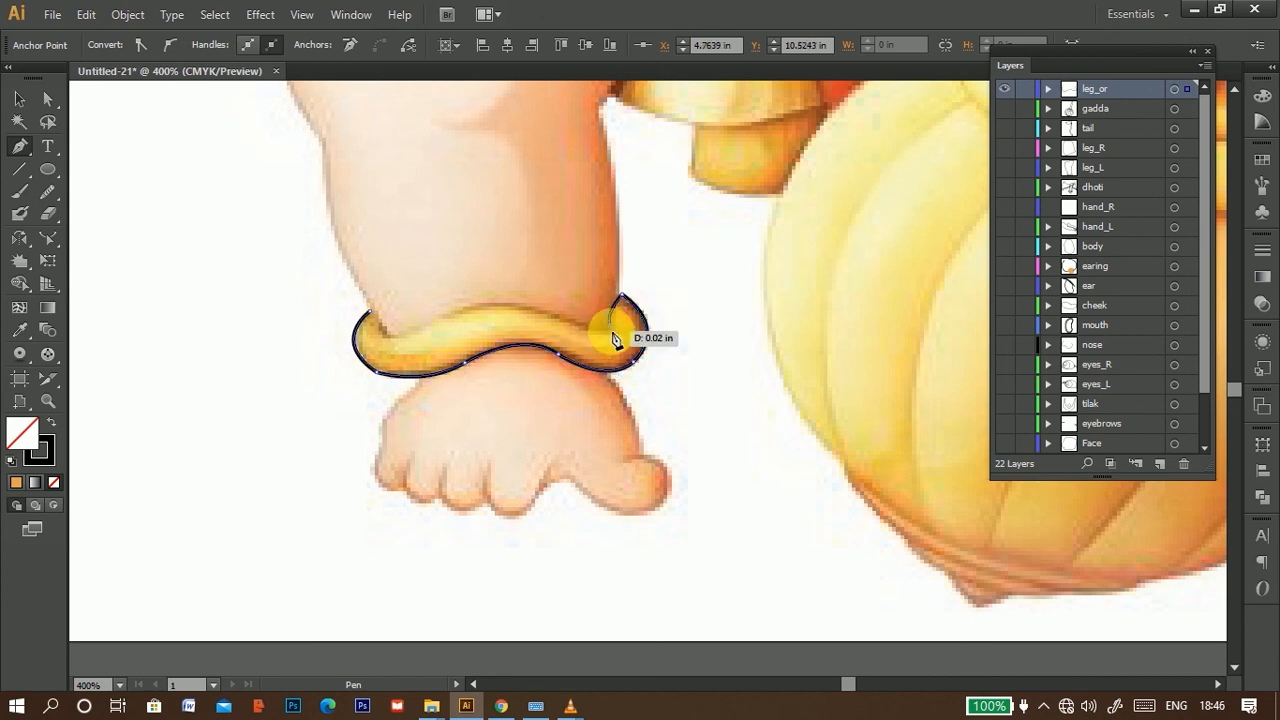
pyautogui.click(611, 328)
pyautogui.moveTo(553, 314); pyautogui.dragTo(520, 300)
pyautogui.click(553, 314)
pyautogui.moveTo(402, 336); pyautogui.dragTo(358, 309)
pyautogui.click(402, 336)
pyautogui.click(379, 326)
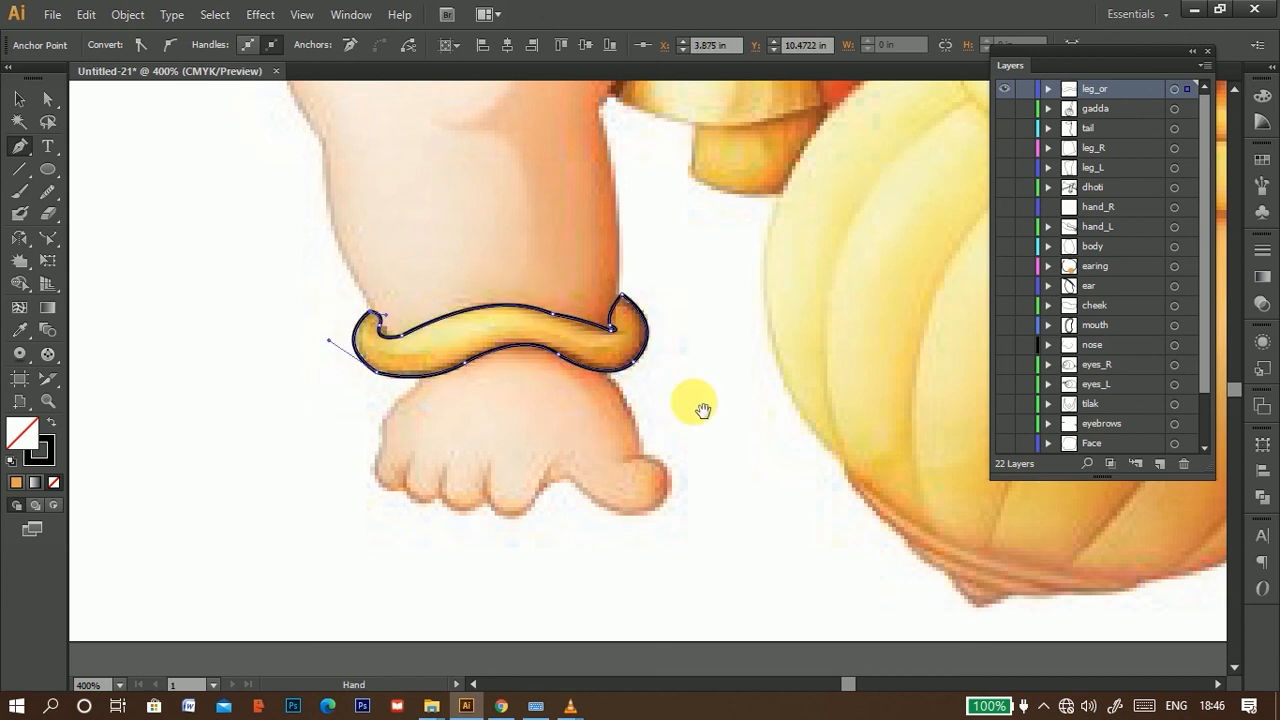
# Step: Add a new layer named hand_or_L above leg_or
pyautogui.moveTo(703, 409); pyautogui.dragTo(467, 476)
pyautogui.hotkey('ctrl', '-')
pyautogui.hotkey('ctrl', '-')
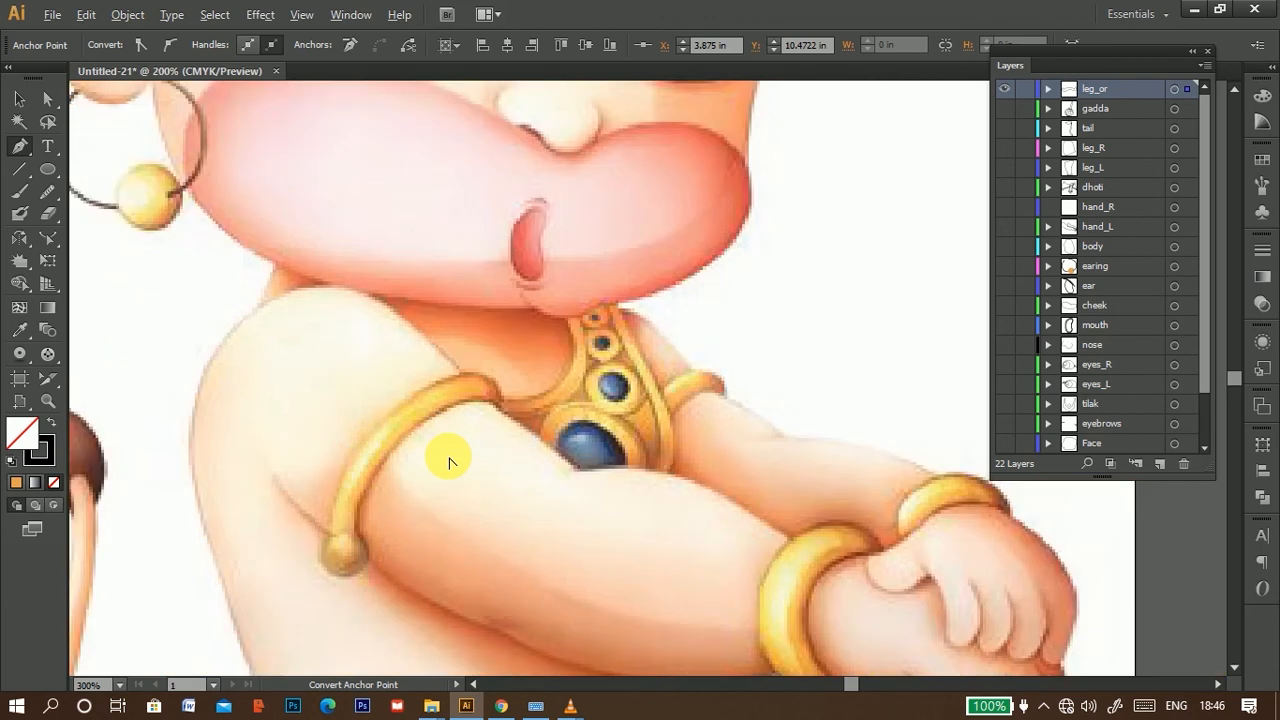
pyautogui.hotkey('ctrl', 'l')
pyautogui.doubleClick(1115, 92)
pyautogui.write('hand_or_L')
# Step: Trace the front arm's armband along its inner edge and around the ball at its lower end with the Pen tool
pyautogui.scroll(2, 590, 461)
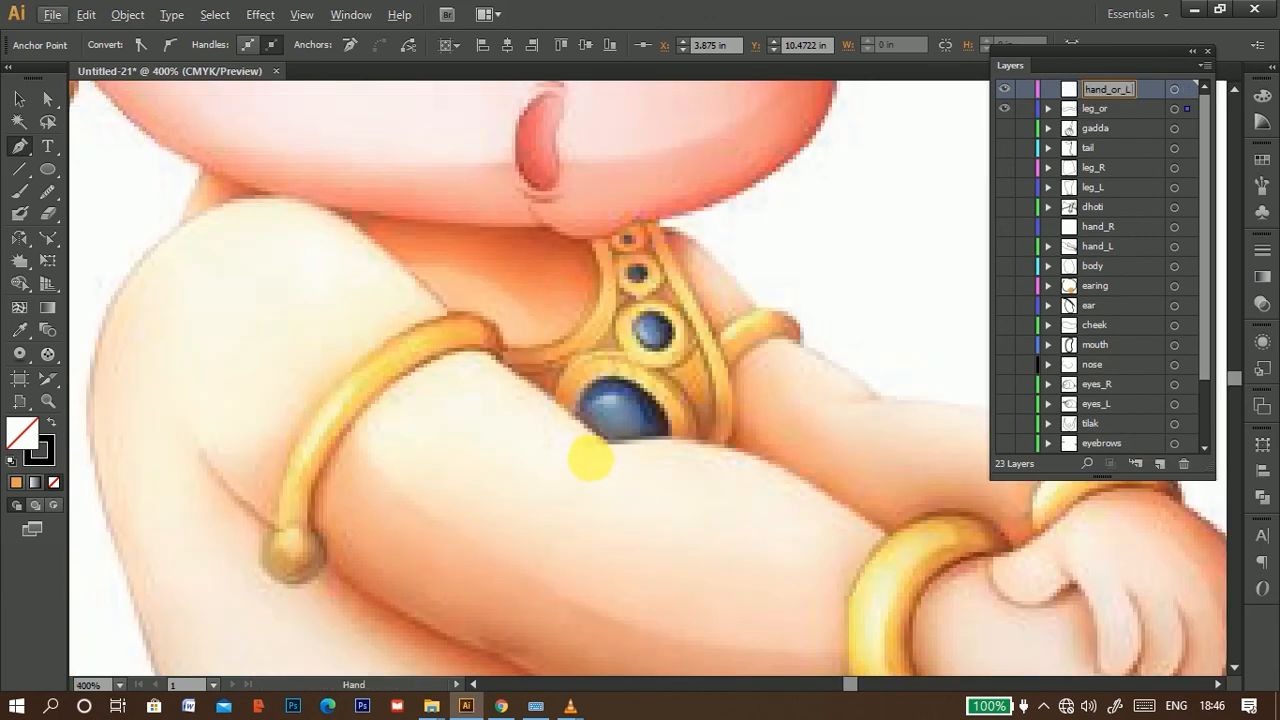
pyautogui.moveTo(590, 463); pyautogui.dragTo(597, 349)
pyautogui.click(474, 228)
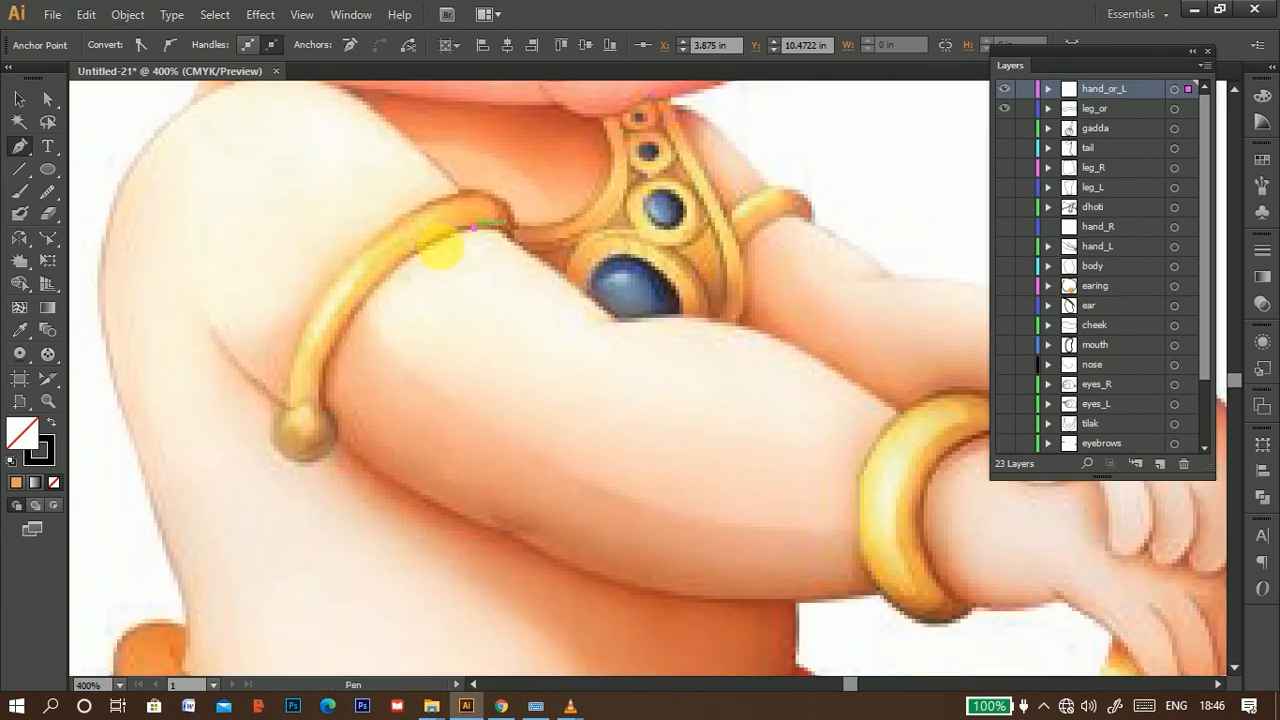
pyautogui.moveTo(324, 403); pyautogui.dragTo(297, 563)
pyautogui.click(324, 403)
pyautogui.moveTo(311, 463); pyautogui.dragTo(268, 463)
pyautogui.moveTo(282, 408)
pyautogui.mouseDown()
pyautogui.moveTo(317, 359)
pyautogui.moveTo(266, 502)
pyautogui.mouseUp()
pyautogui.click(284, 408)
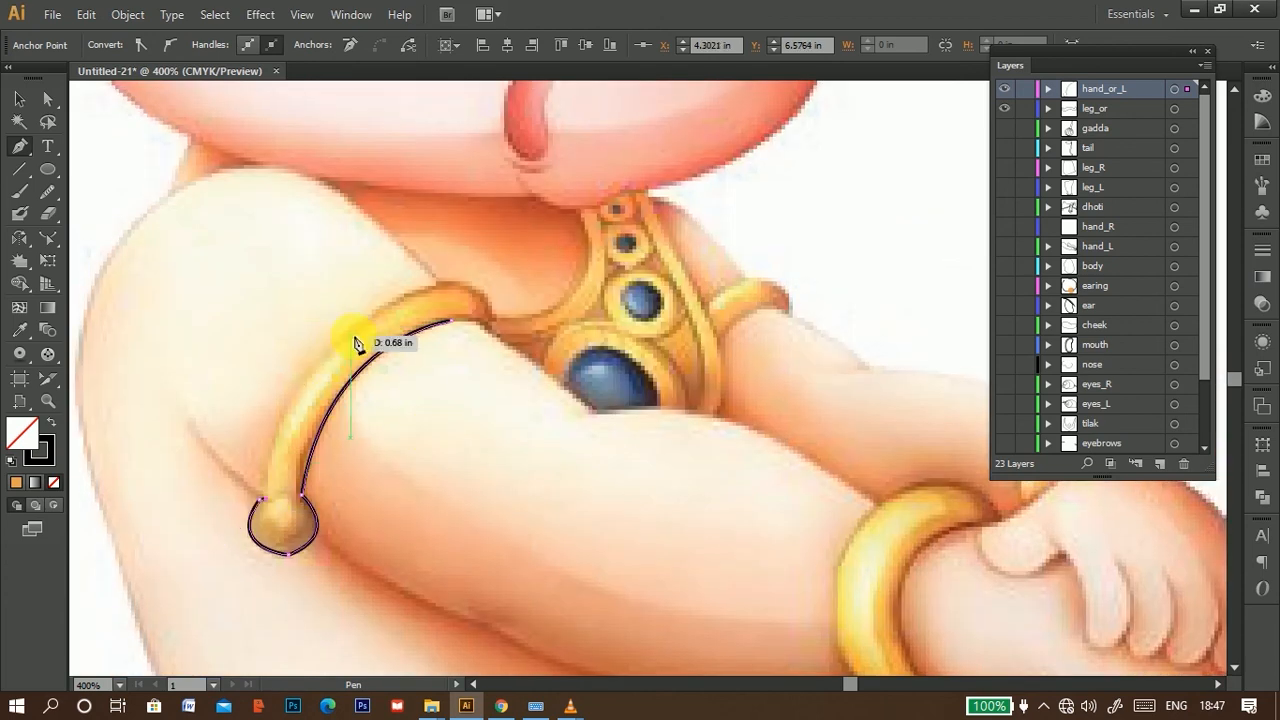
# Step: Trace the armband's outer edge up and around its upper end, closing the outline at the starting point
pyautogui.moveTo(350, 332)
pyautogui.mouseDown()
pyautogui.moveTo(437, 267)
pyautogui.moveTo(537, 285)
pyautogui.mouseUp()
pyautogui.click(468, 284)
pyautogui.moveTo(490, 330); pyautogui.dragTo(474, 369)
pyautogui.click(490, 330)
pyautogui.moveTo(452, 320); pyautogui.dragTo(428, 320)
# Step: Outline the front wrist's bracelet as a closed Pen path and smooth its upper-left edge with the Smooth tool
pyautogui.moveTo(675, 455); pyautogui.dragTo(314, 281)
pyautogui.click(492, 357)
pyautogui.moveTo(492, 495)
pyautogui.mouseDown()
pyautogui.moveTo(516, 526)
pyautogui.moveTo(626, 528)
pyautogui.mouseUp()
pyautogui.click(578, 540)
pyautogui.click(590, 525)
pyautogui.moveTo(552, 388)
pyautogui.mouseDown()
pyautogui.moveTo(590, 334)
pyautogui.moveTo(636, 350)
pyautogui.moveTo(580, 303)
pyautogui.mouseUp()
pyautogui.click(638, 346)
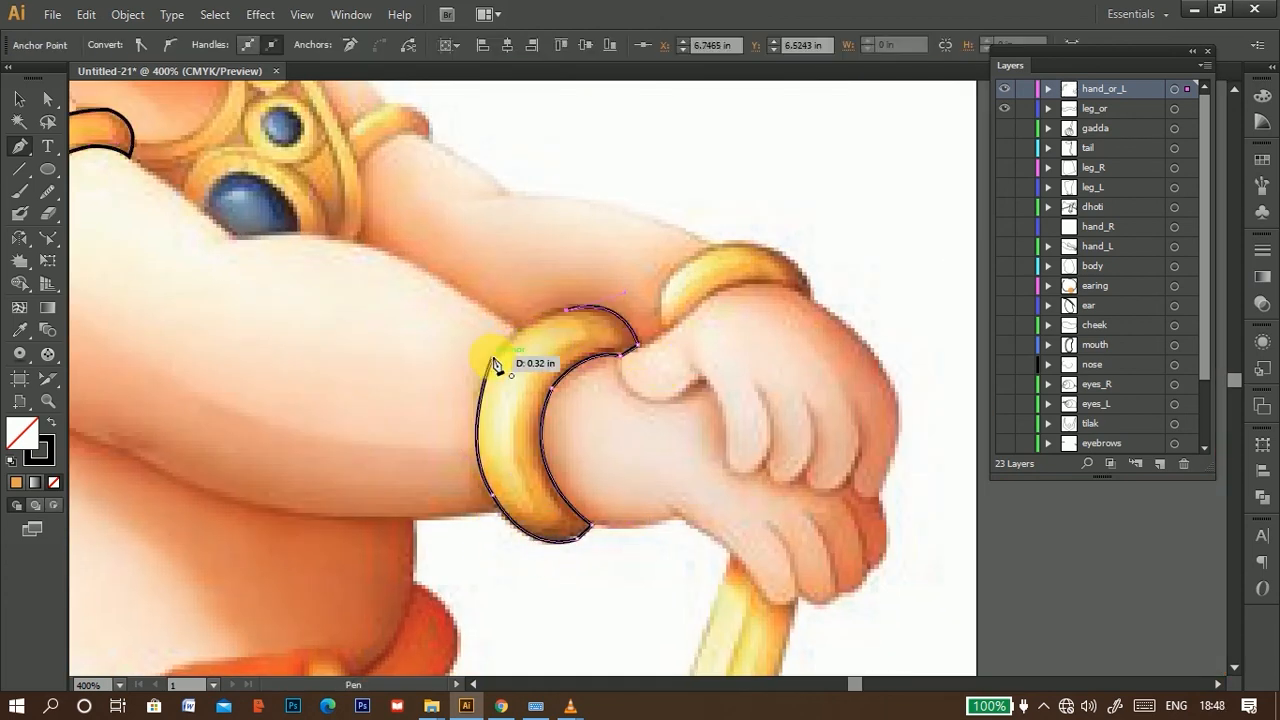
pyautogui.click(493, 358)
pyautogui.click(47, 192)
pyautogui.moveTo(512, 333); pyautogui.dragTo(477, 430)
# Step: Add a new layer named hand_or_R above hand_or_L and activate the Pen tool
pyautogui.moveTo(603, 434); pyautogui.dragTo(390, 546)
pyautogui.click(1160, 464)
pyautogui.doubleClick(1111, 90)
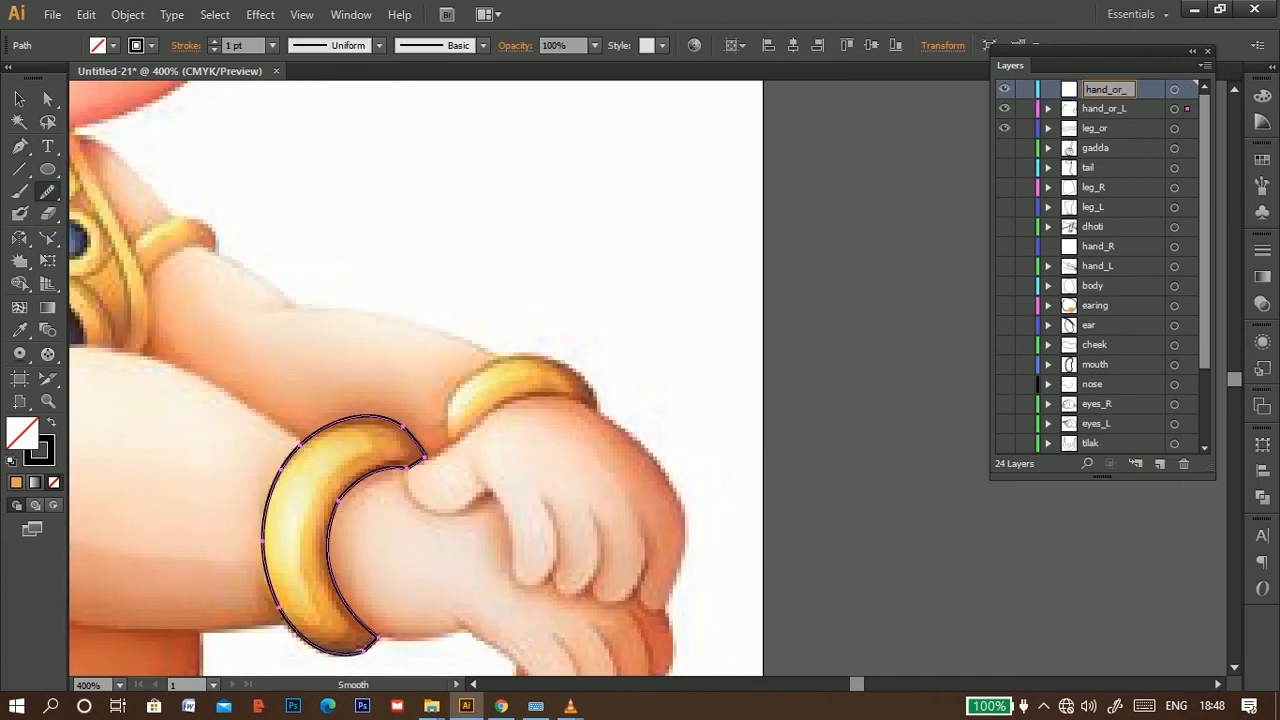
pyautogui.write('hand_or_R')
pyautogui.click(19, 146)
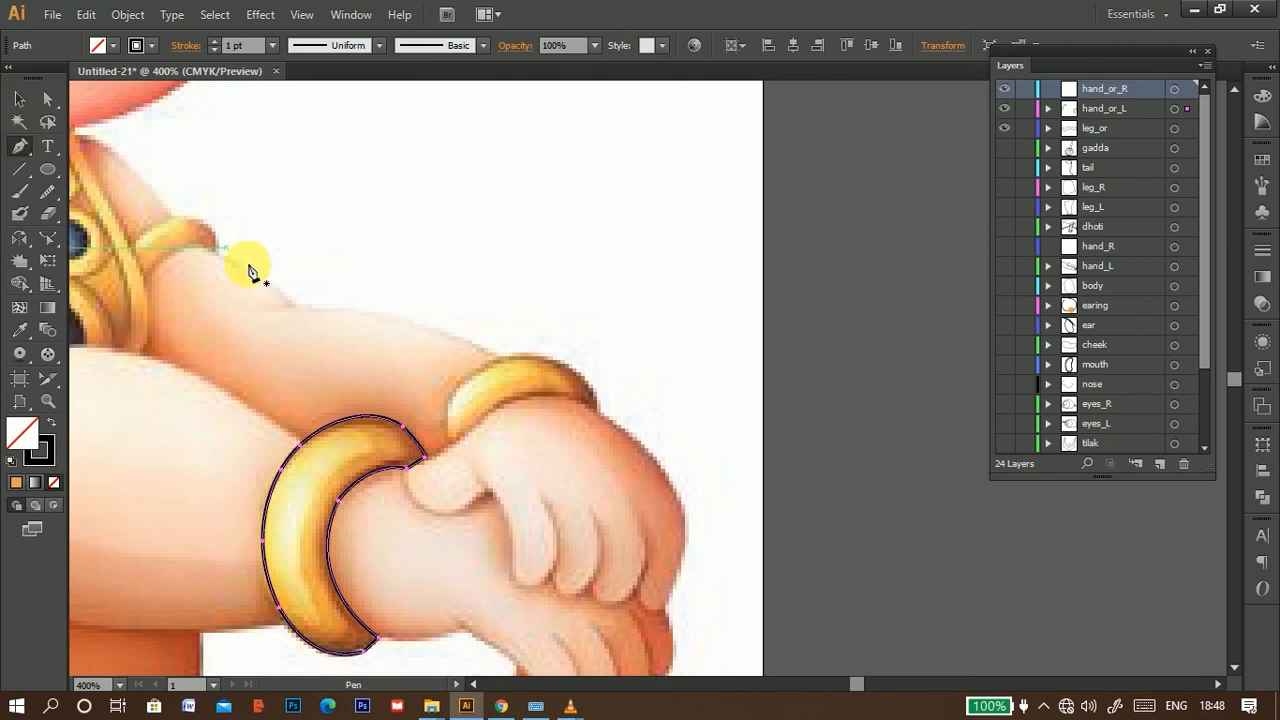
# Step: Outline the rear wrist's bracelet as a closed Pen path and smooth its upper-left edge with the Smooth tool
pyautogui.click(475, 426)
pyautogui.moveTo(519, 392); pyautogui.dragTo(545, 390)
pyautogui.moveTo(588, 402); pyautogui.dragTo(600, 405)
pyautogui.click(597, 393)
pyautogui.moveTo(493, 362); pyautogui.dragTo(473, 370)
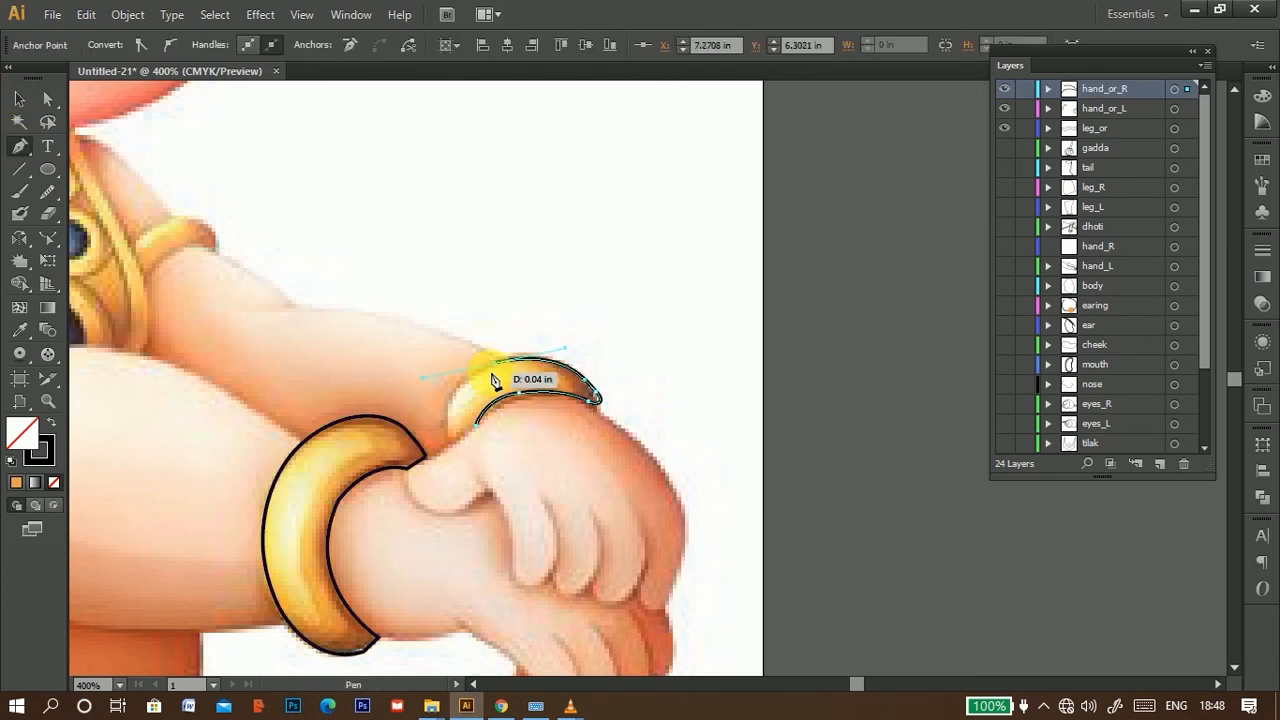
pyautogui.click(449, 406)
pyautogui.click(449, 445)
pyautogui.click(475, 426)
pyautogui.click(48, 192)
pyautogui.moveTo(449, 428); pyautogui.dragTo(497, 362)
# Step: Outline the rear arm's armband as a closed Pen path and smooth its edge with the Smooth tool
pyautogui.moveTo(164, 285)
pyautogui.mouseDown()
pyautogui.moveTo(429, 443)
pyautogui.moveTo(462, 405)
pyautogui.moveTo(489, 430)
pyautogui.mouseUp()
pyautogui.click(19, 146)
pyautogui.click(409, 448)
pyautogui.click(480, 414)
pyautogui.moveTo(436, 377); pyautogui.dragTo(381, 377)
pyautogui.moveTo(395, 426)
pyautogui.mouseDown()
pyautogui.moveTo(403, 457)
pyautogui.moveTo(580, 455)
pyautogui.mouseUp()
pyautogui.click(409, 448)
pyautogui.click(48, 192)
pyautogui.moveTo(608, 385); pyautogui.dragTo(532, 395)
# Step: Hide the leg_or, hand_or_L and hand_or_R layers and add a new layer above them
pyautogui.moveTo(358, 452); pyautogui.dragTo(528, 430)
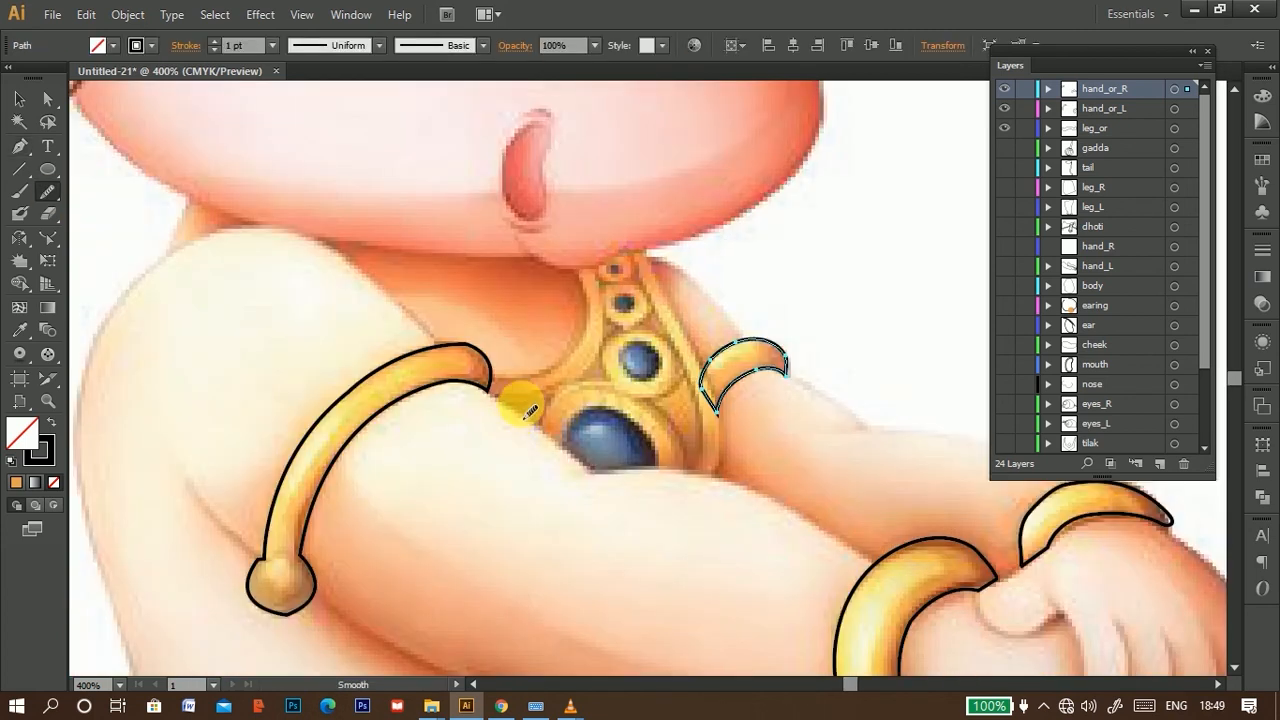
pyautogui.click(1007, 129)
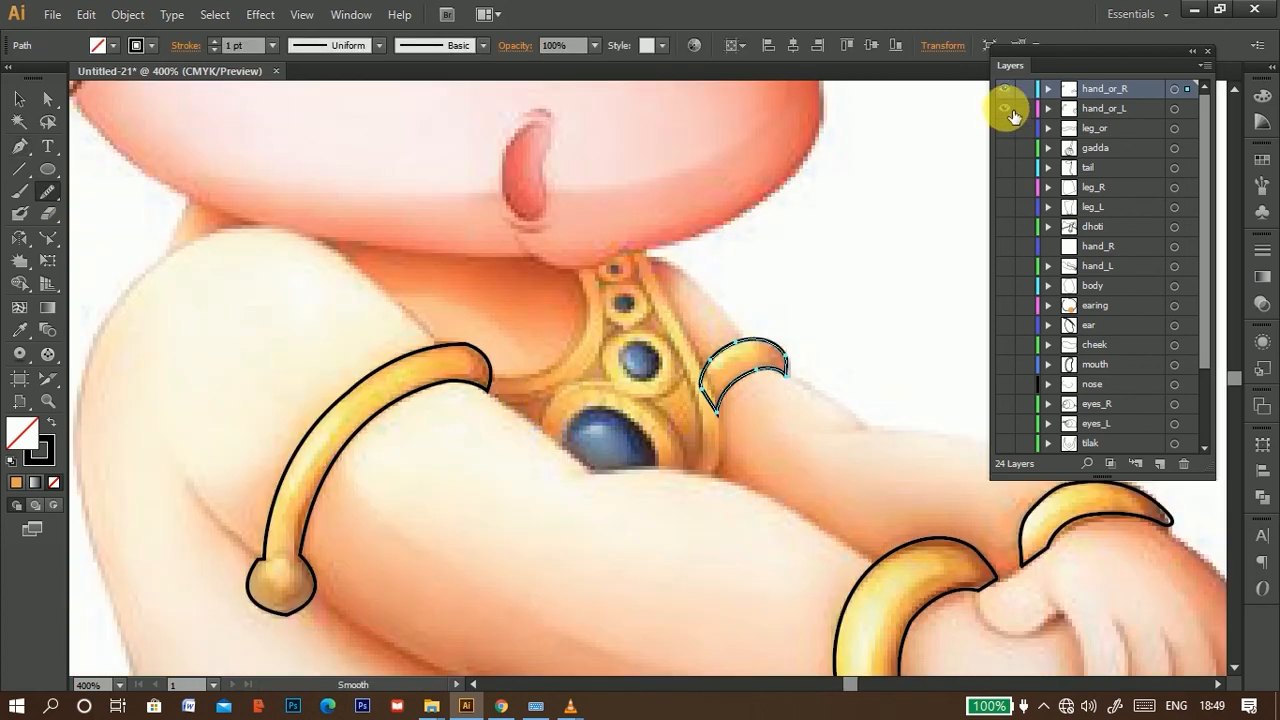
pyautogui.click(1005, 108)
pyautogui.click(1005, 89)
pyautogui.click(1159, 464)
# Step: Trace the necklace pendant's overall shape as one closed Pen path on the new layer, extending it over the front arm
pyautogui.moveTo(853, 378); pyautogui.dragTo(584, 457)
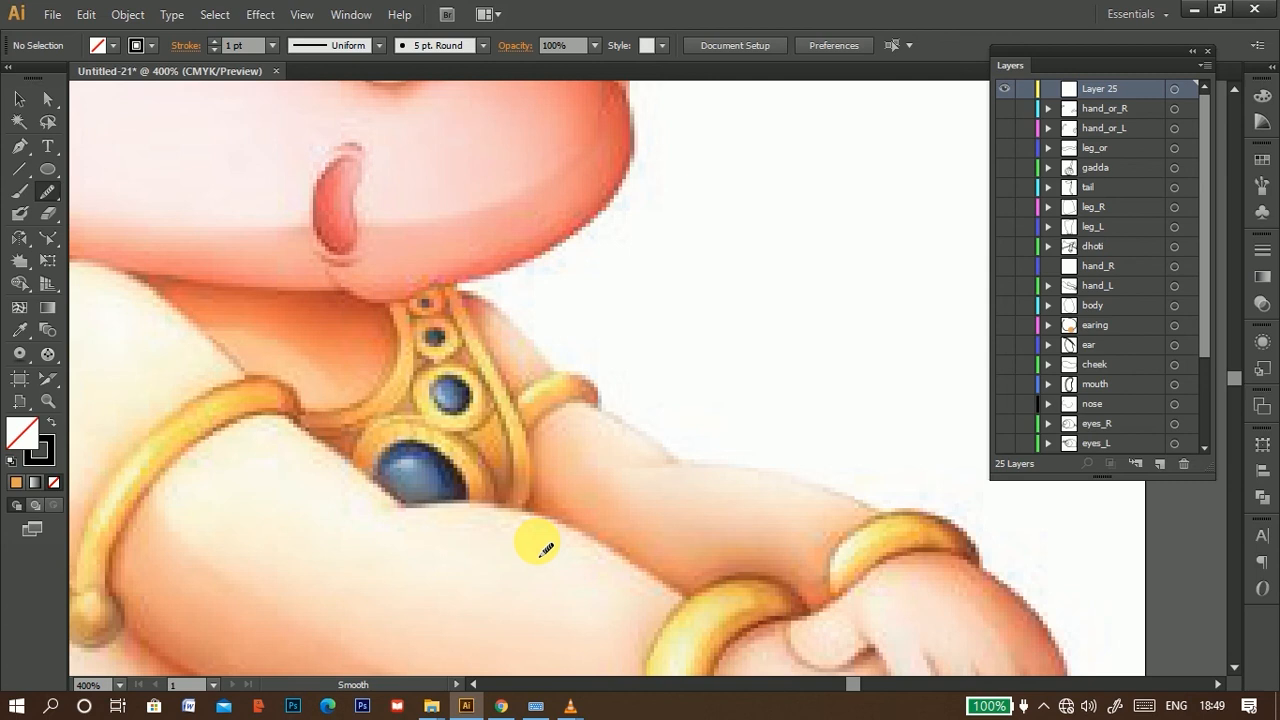
pyautogui.click(20, 146)
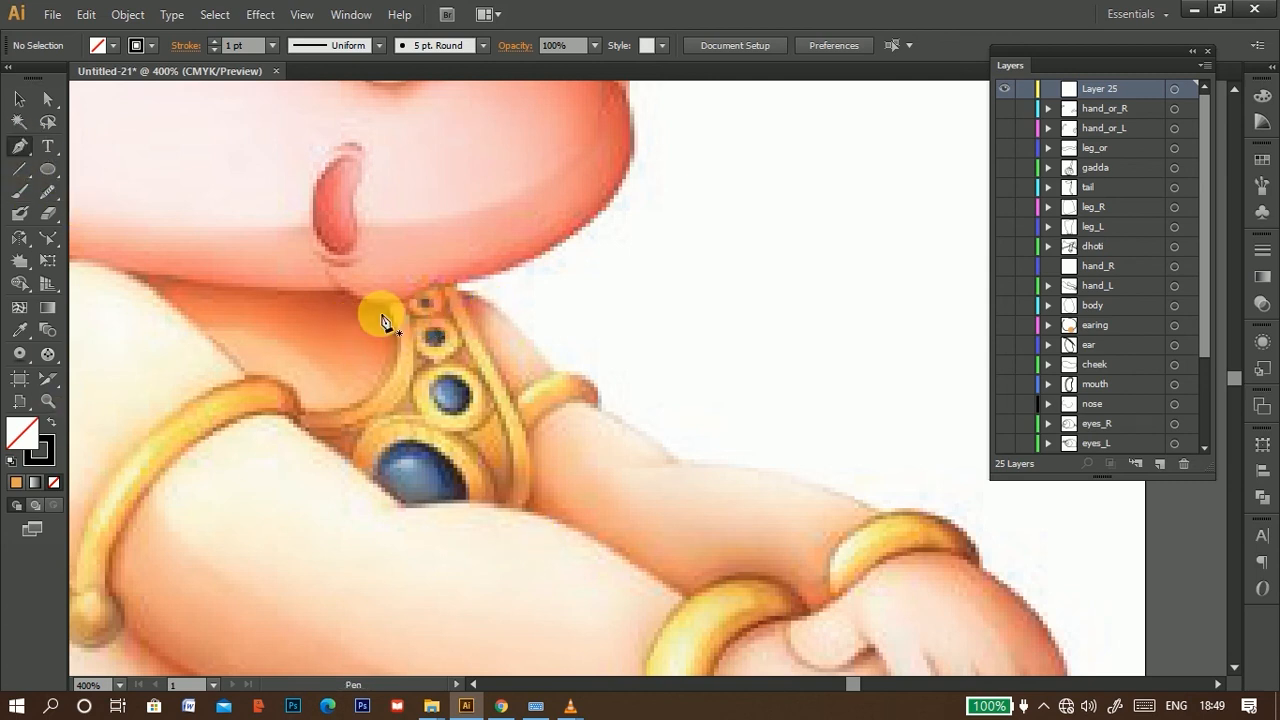
pyautogui.click(393, 290)
pyautogui.moveTo(402, 365)
pyautogui.mouseDown()
pyautogui.moveTo(403, 389)
pyautogui.moveTo(364, 411)
pyautogui.mouseUp()
pyautogui.moveTo(323, 416); pyautogui.dragTo(304, 413)
pyautogui.click(268, 403)
pyautogui.moveTo(267, 442); pyautogui.dragTo(278, 460)
pyautogui.moveTo(304, 496); pyautogui.dragTo(318, 512)
pyautogui.moveTo(361, 533); pyautogui.dragTo(384, 540)
pyautogui.click(393, 290)
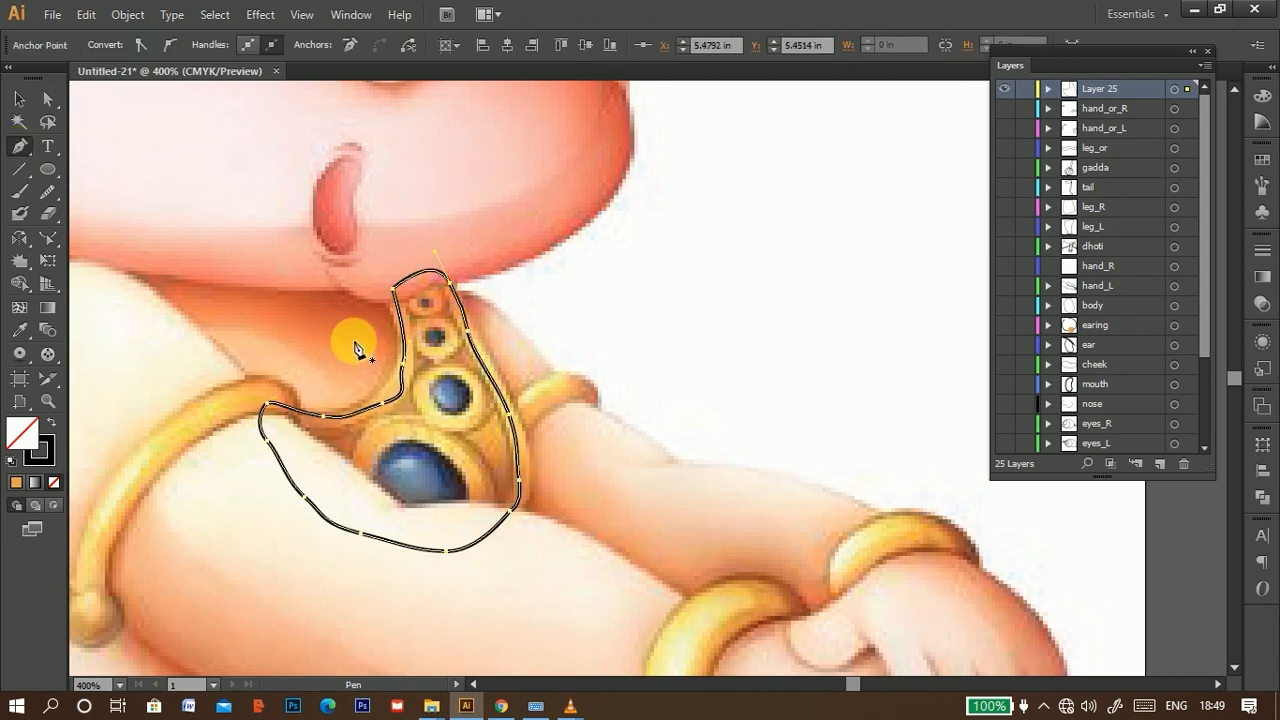
# Step: Start tracing the inner edge of the pendant's left curved band and hide the overall pendant outline path
pyautogui.scroll(2, 419, 365)
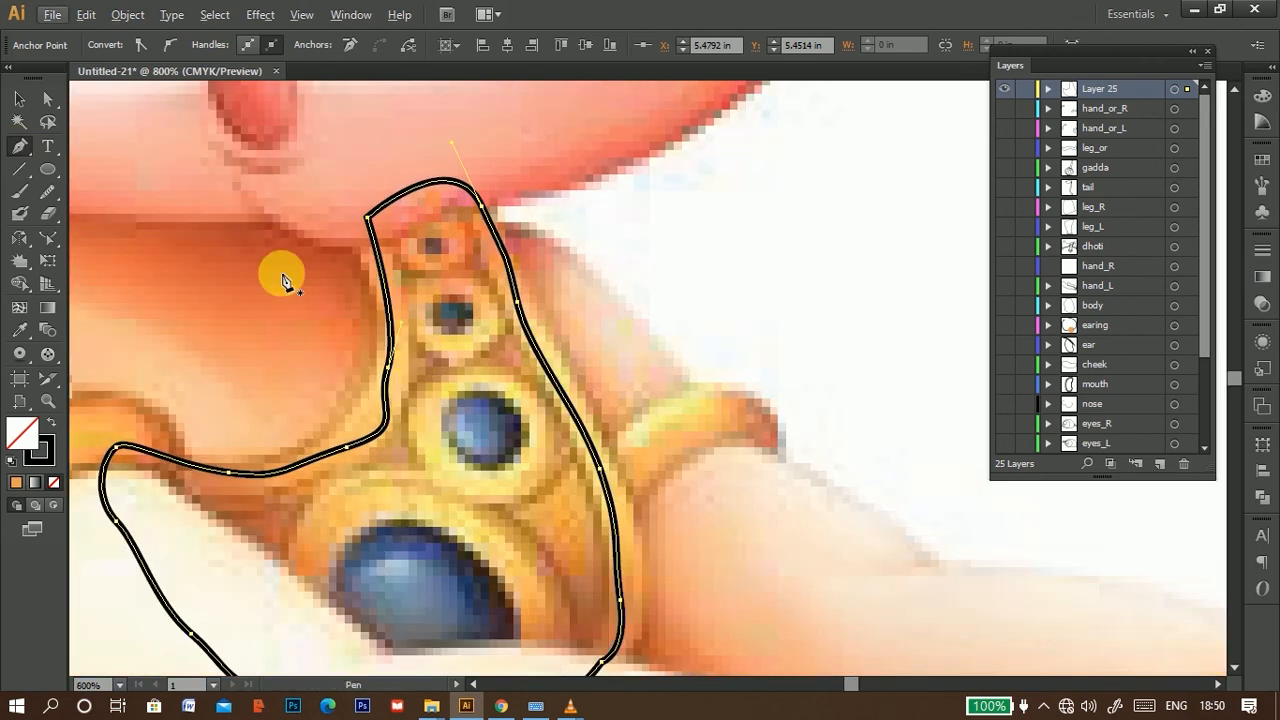
pyautogui.moveTo(355, 247); pyautogui.dragTo(198, 447)
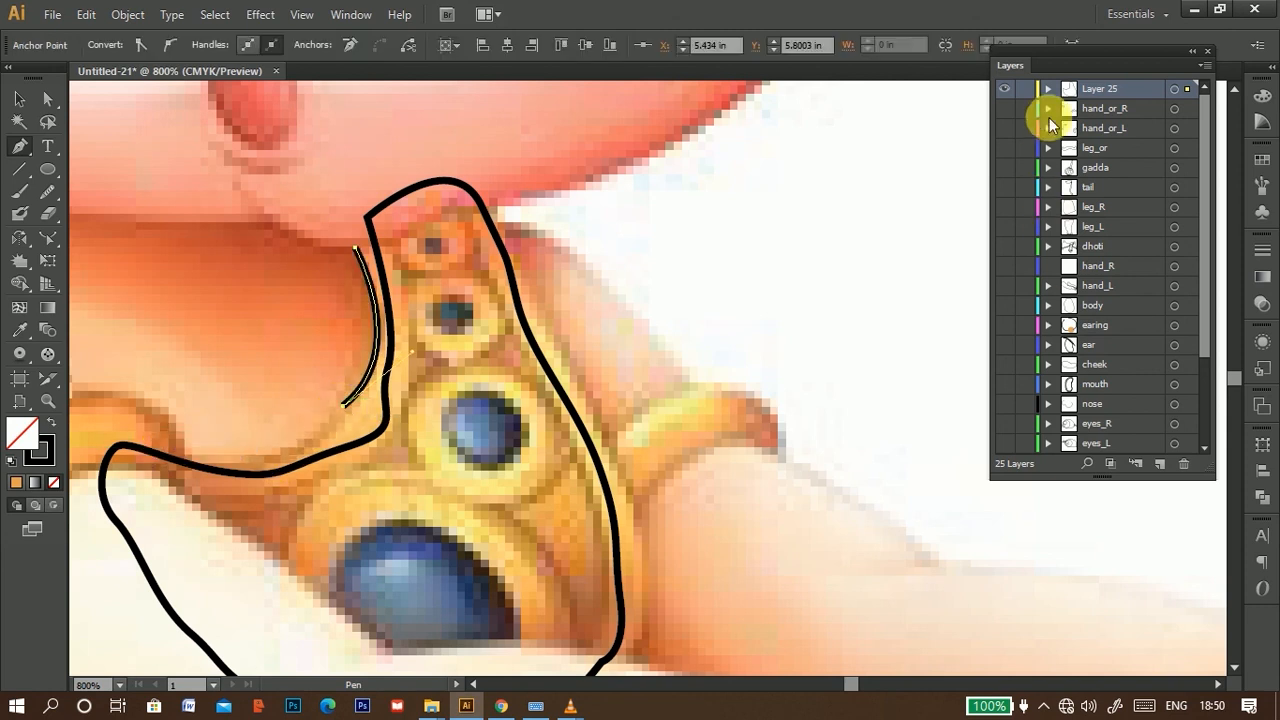
pyautogui.click(1048, 88)
pyautogui.click(1005, 128)
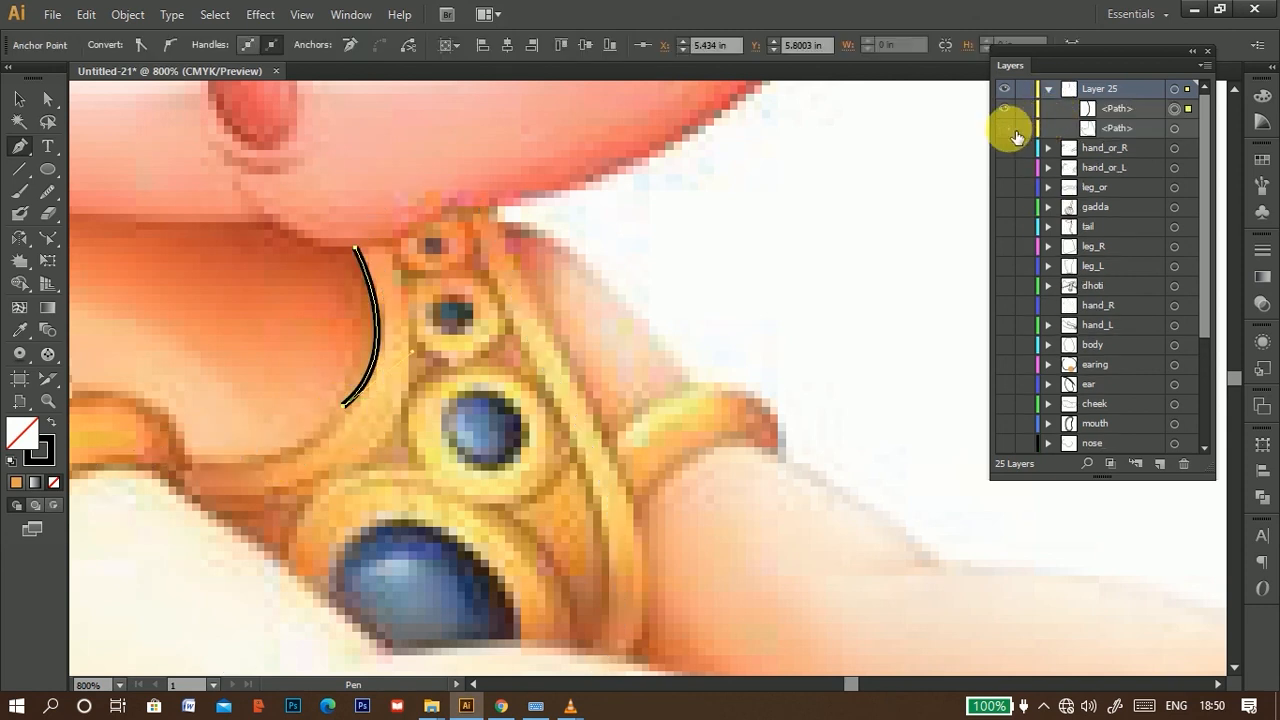
# Step: Continue the left band's path to the armband, along its lower edge and back up to the chin, closing the outline
pyautogui.hscroll(-5, 250, 433)
pyautogui.moveTo(248, 429); pyautogui.dragTo(389, 431)
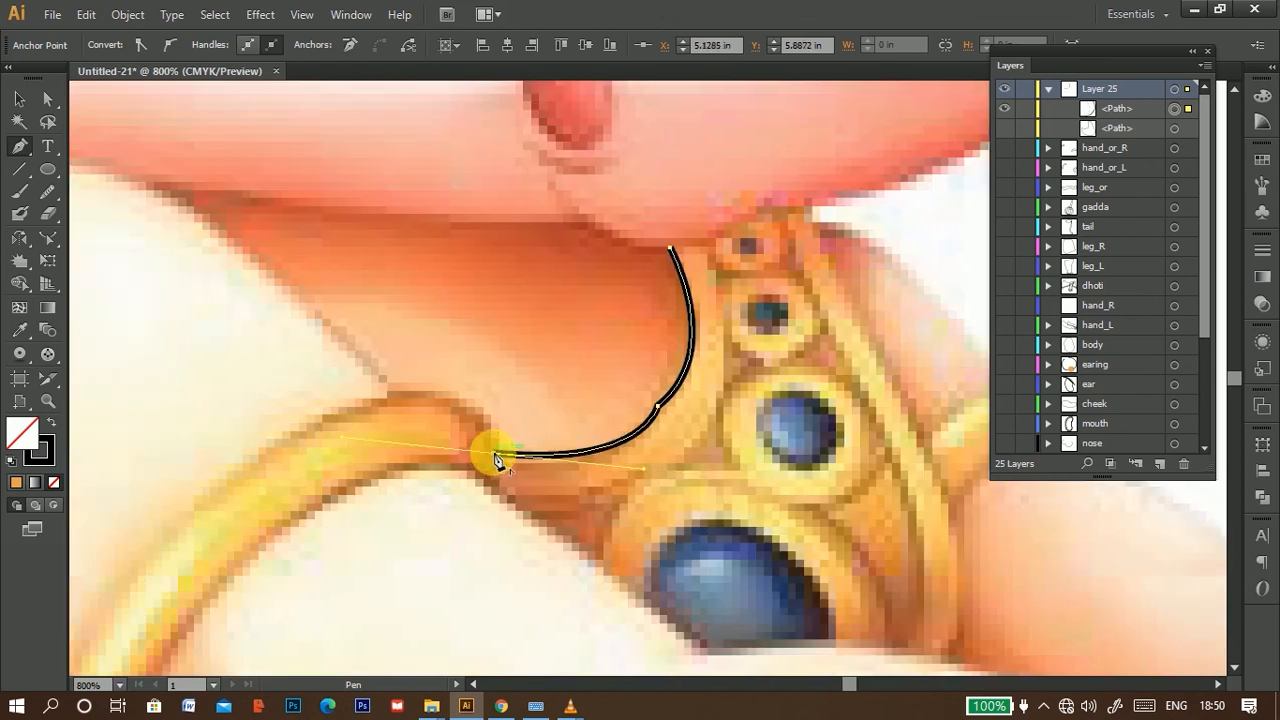
pyautogui.click(493, 453)
pyautogui.click(475, 474)
pyautogui.click(533, 515)
pyautogui.moveTo(697, 438); pyautogui.dragTo(736, 372)
pyautogui.click(697, 438)
pyautogui.moveTo(697, 231); pyautogui.dragTo(674, 189)
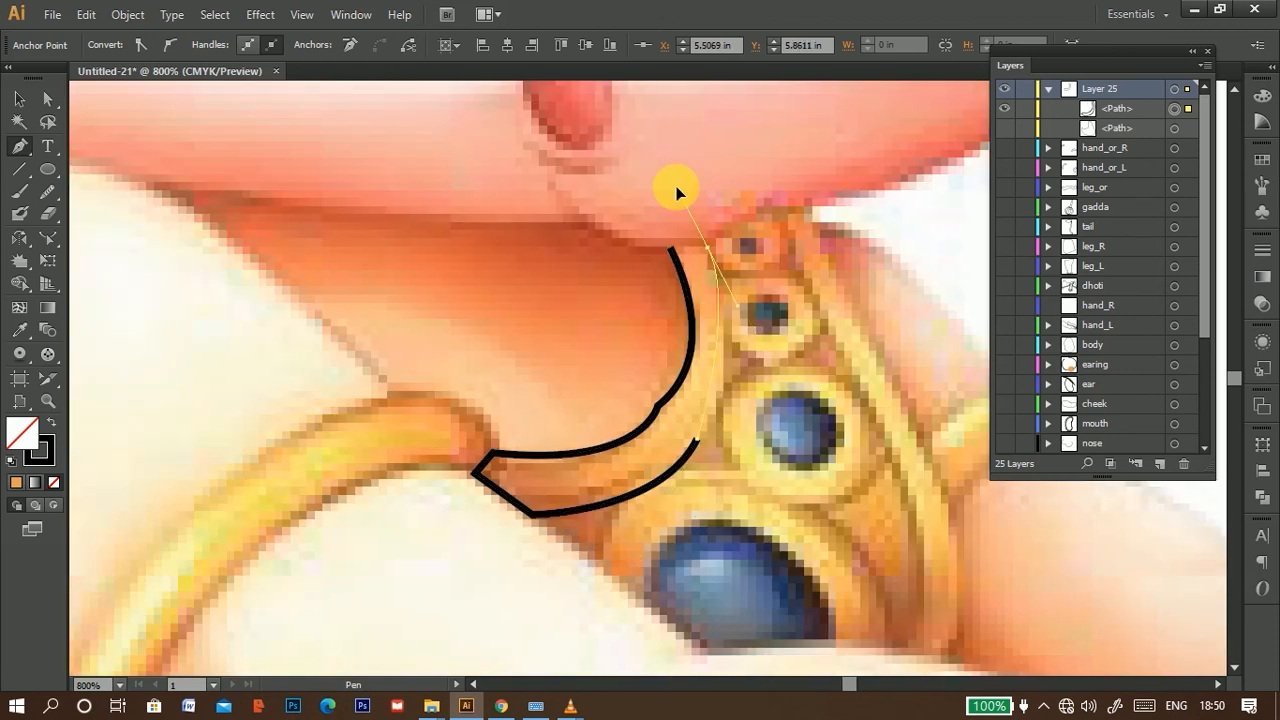
pyautogui.click(671, 249)
# Step: Trace the inner edge of the pendant's right band from the chin down and across its lower end
pyautogui.hscroll(5, 549, 397)
pyautogui.moveTo(527, 346); pyautogui.dragTo(542, 370)
pyautogui.click(527, 346)
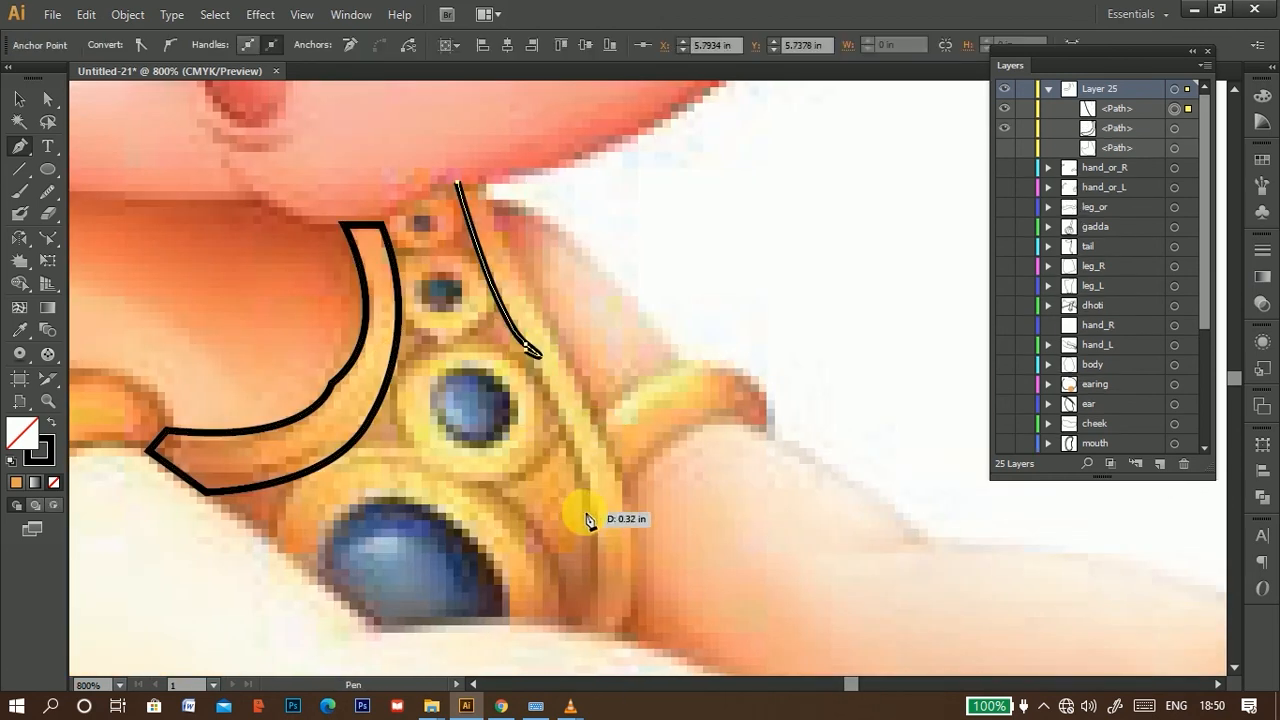
pyautogui.click(582, 486)
pyautogui.moveTo(582, 486); pyautogui.dragTo(592, 388)
pyautogui.moveTo(567, 511); pyautogui.dragTo(536, 529)
pyautogui.click(566, 511)
pyautogui.click(621, 523)
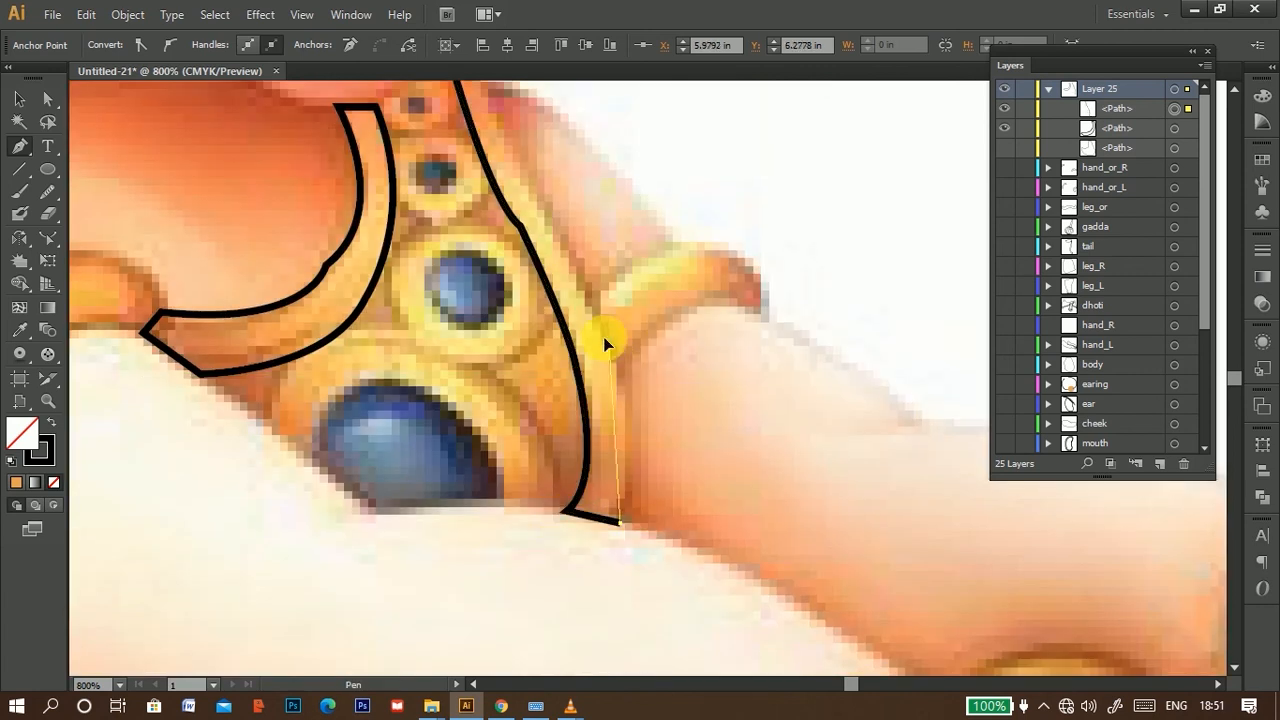
# Step: Trace the right band's outer edge back up to the chin and close the outline
pyautogui.moveTo(608, 344); pyautogui.dragTo(568, 262)
pyautogui.moveTo(600, 300); pyautogui.dragTo(633, 597)
pyautogui.click(566, 489)
pyautogui.click(511, 360)
pyautogui.click(484, 361)
# Step: Select the left band's outline and smooth the kink in its inner edge with the Smooth tool
pyautogui.moveTo(492, 440); pyautogui.dragTo(578, 211)
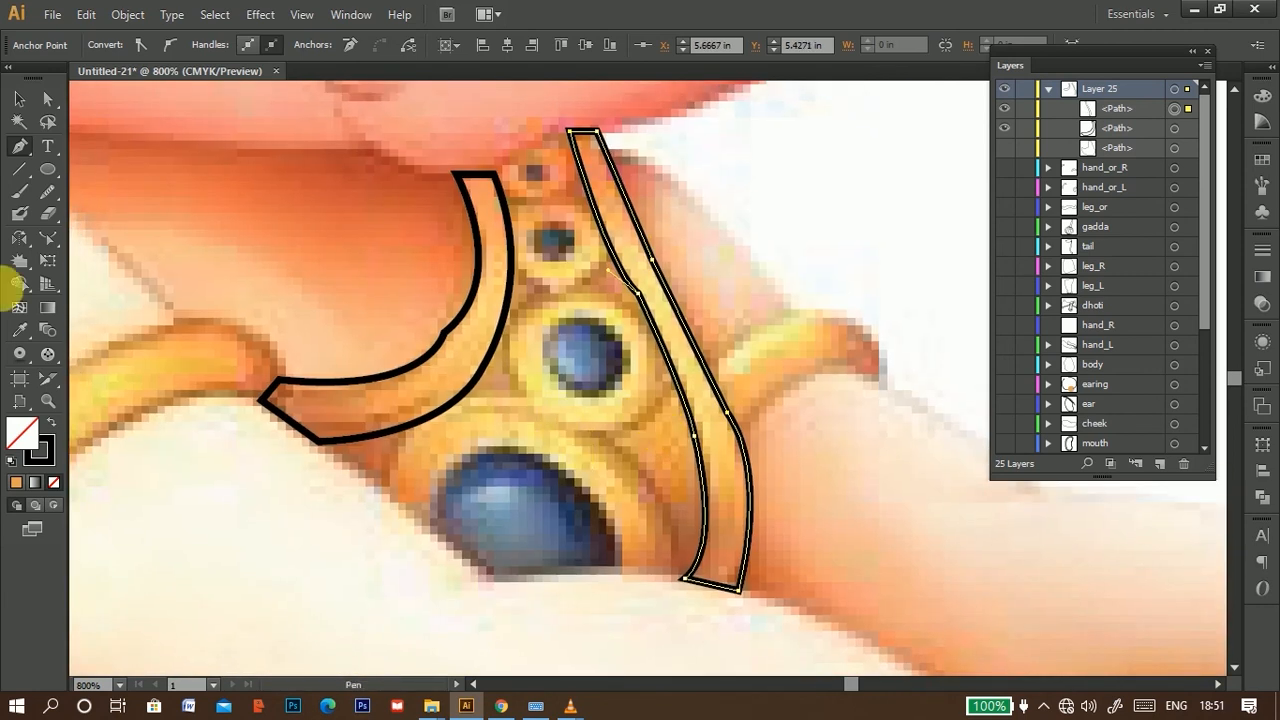
pyautogui.click(19, 98)
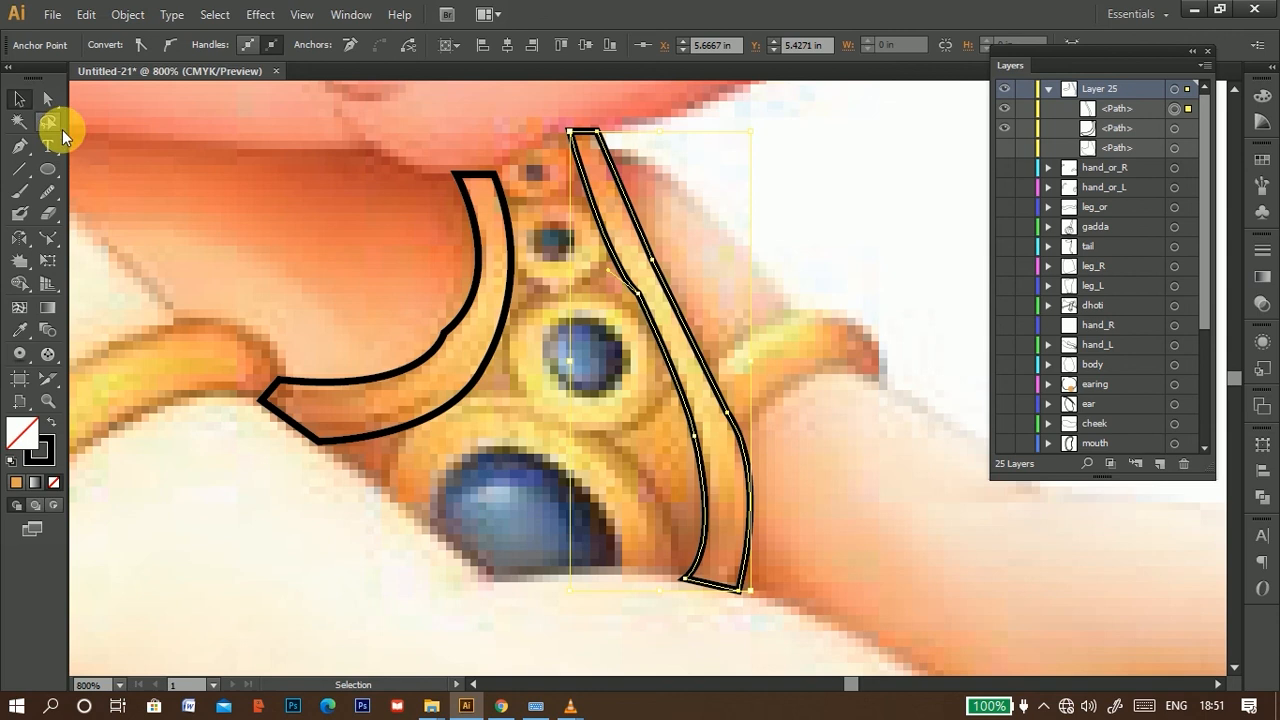
pyautogui.click(452, 340)
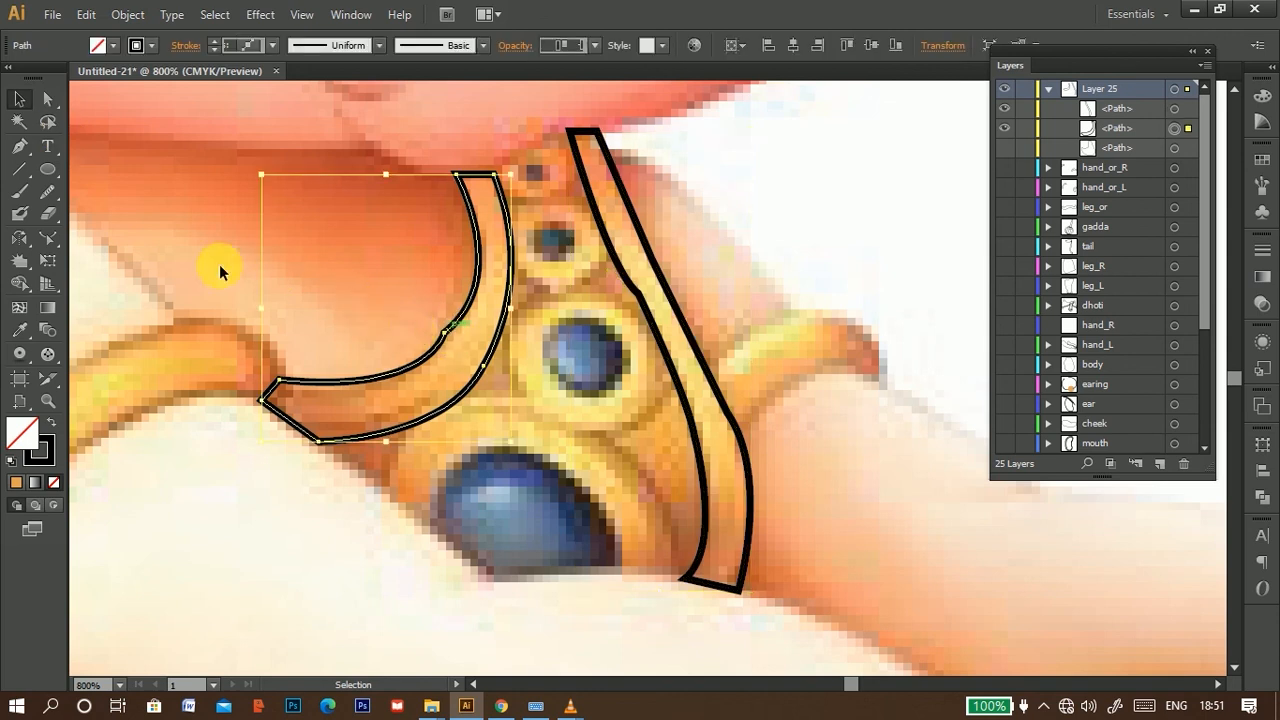
pyautogui.click(50, 196)
pyautogui.moveTo(429, 337)
pyautogui.mouseDown()
pyautogui.moveTo(452, 375)
pyautogui.moveTo(464, 338)
pyautogui.moveTo(400, 402)
pyautogui.moveTo(465, 325)
pyautogui.mouseUp()
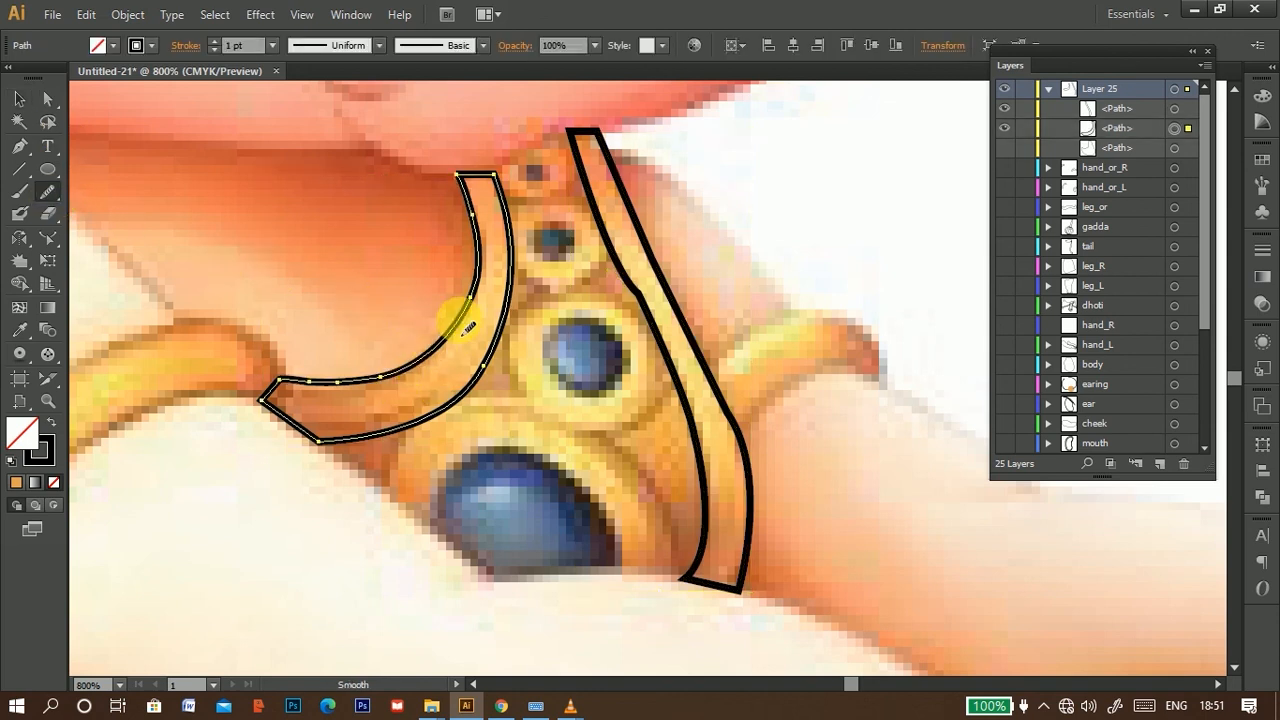
# Step: Draw an ellipse around the large blue gem, then rotate, stretch and position it to fit the gem's gold setting
pyautogui.click(19, 98)
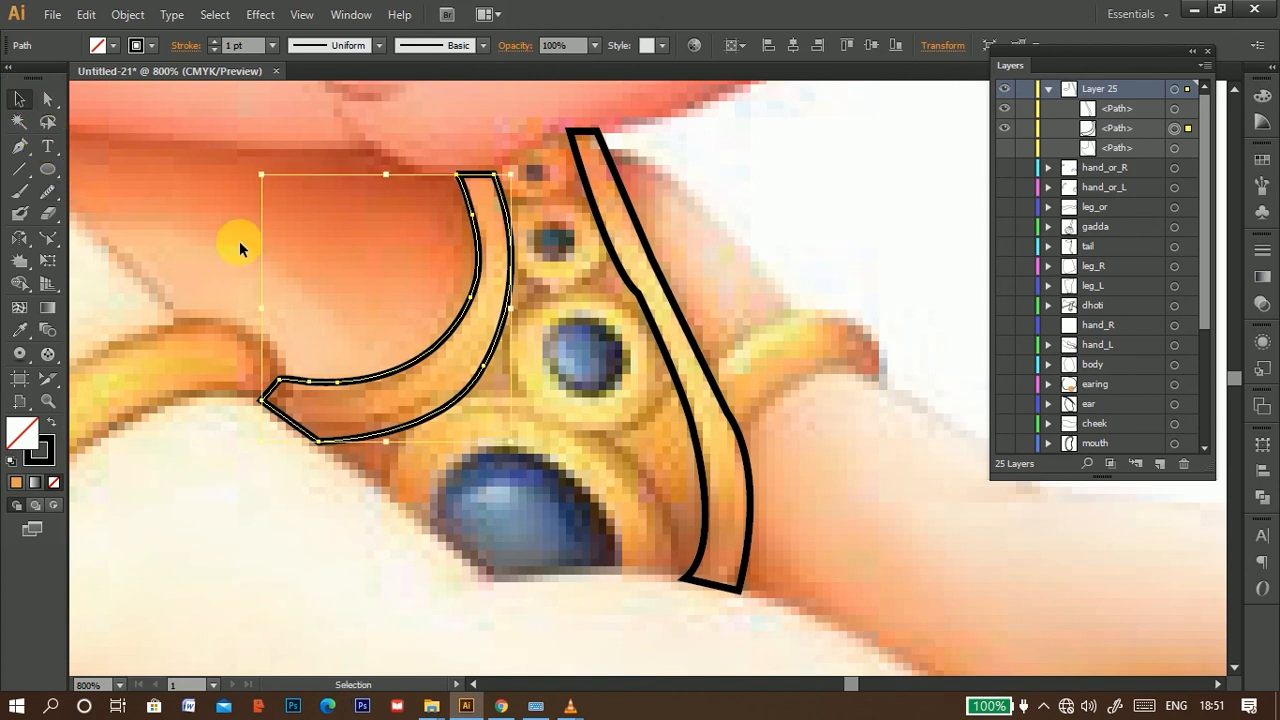
pyautogui.click(47, 169)
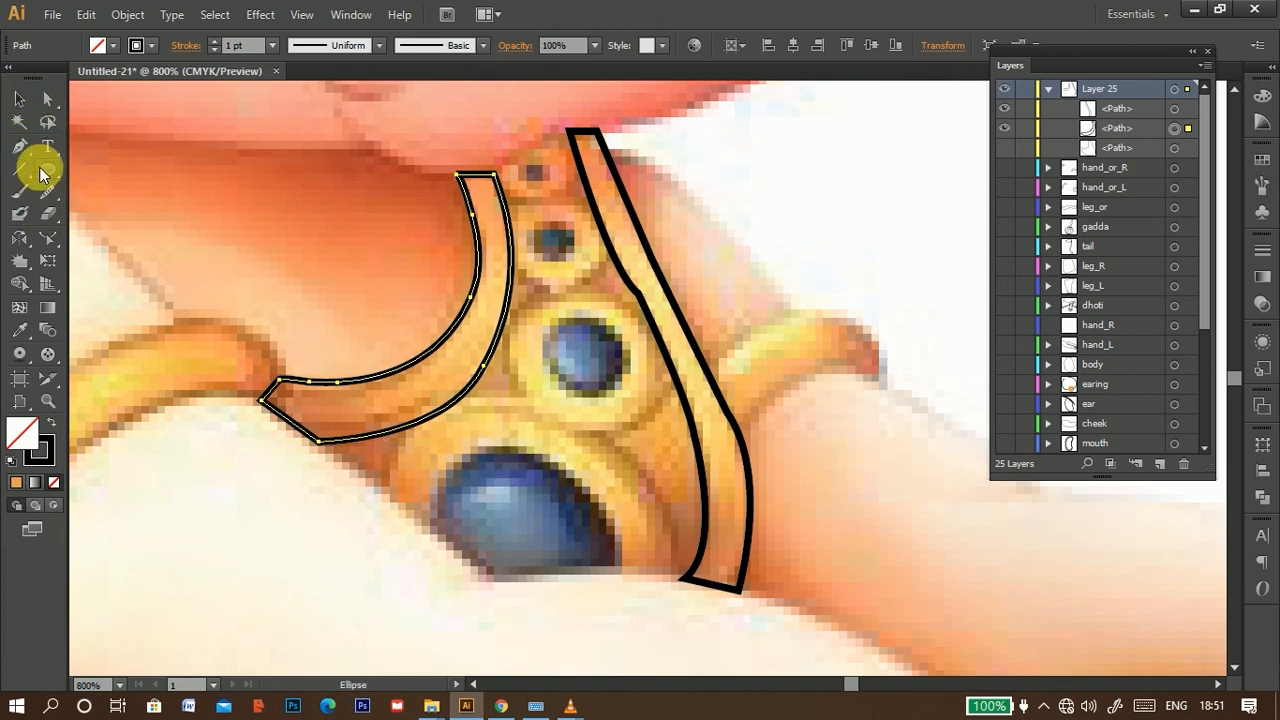
pyautogui.moveTo(614, 437); pyautogui.dragTo(566, 294)
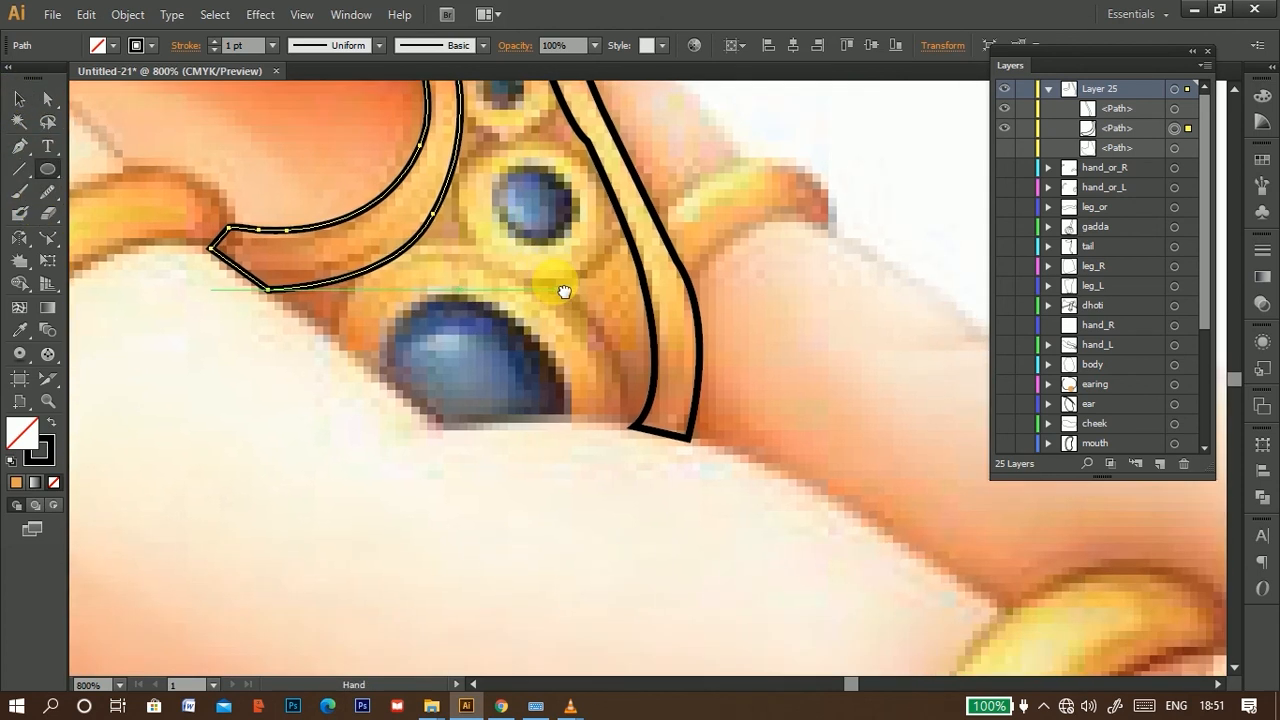
pyautogui.moveTo(364, 252)
pyautogui.mouseDown()
pyautogui.moveTo(456, 318)
pyautogui.moveTo(609, 467)
pyautogui.mouseUp()
pyautogui.click(19, 98)
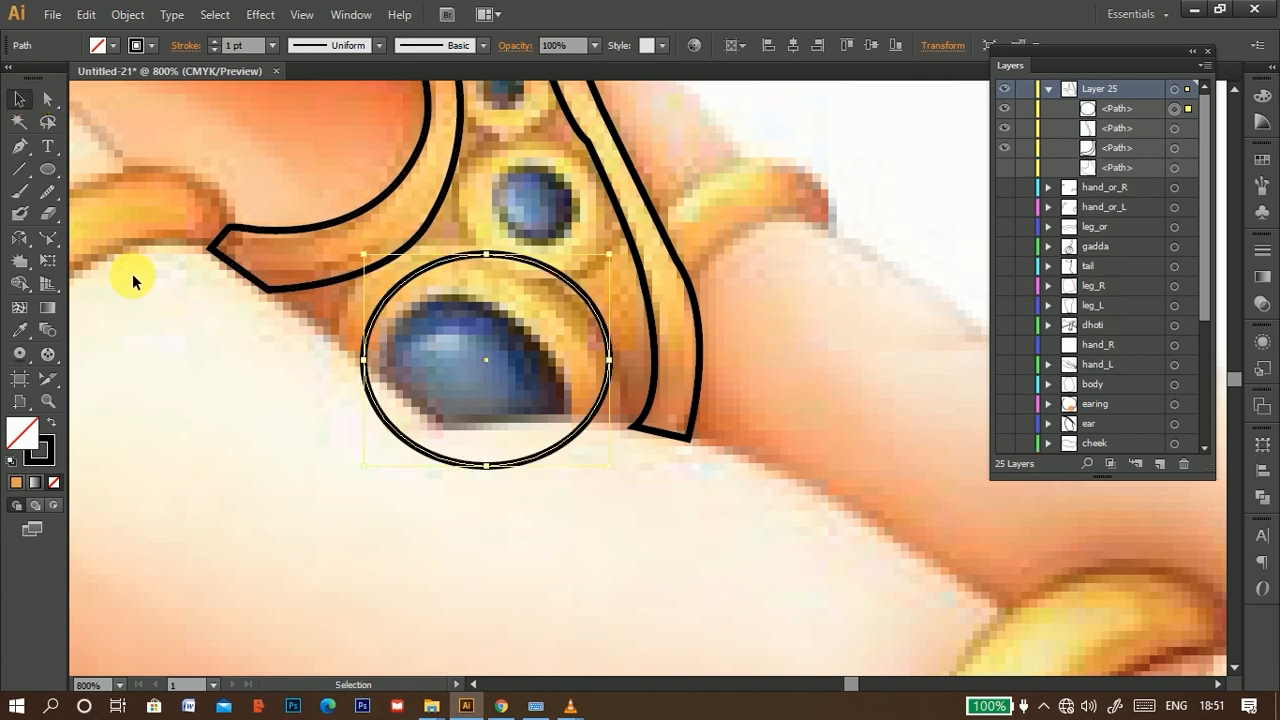
pyautogui.moveTo(420, 450); pyautogui.dragTo(387, 436)
pyautogui.moveTo(577, 366); pyautogui.dragTo(666, 377)
pyautogui.moveTo(659, 462); pyautogui.dragTo(614, 502)
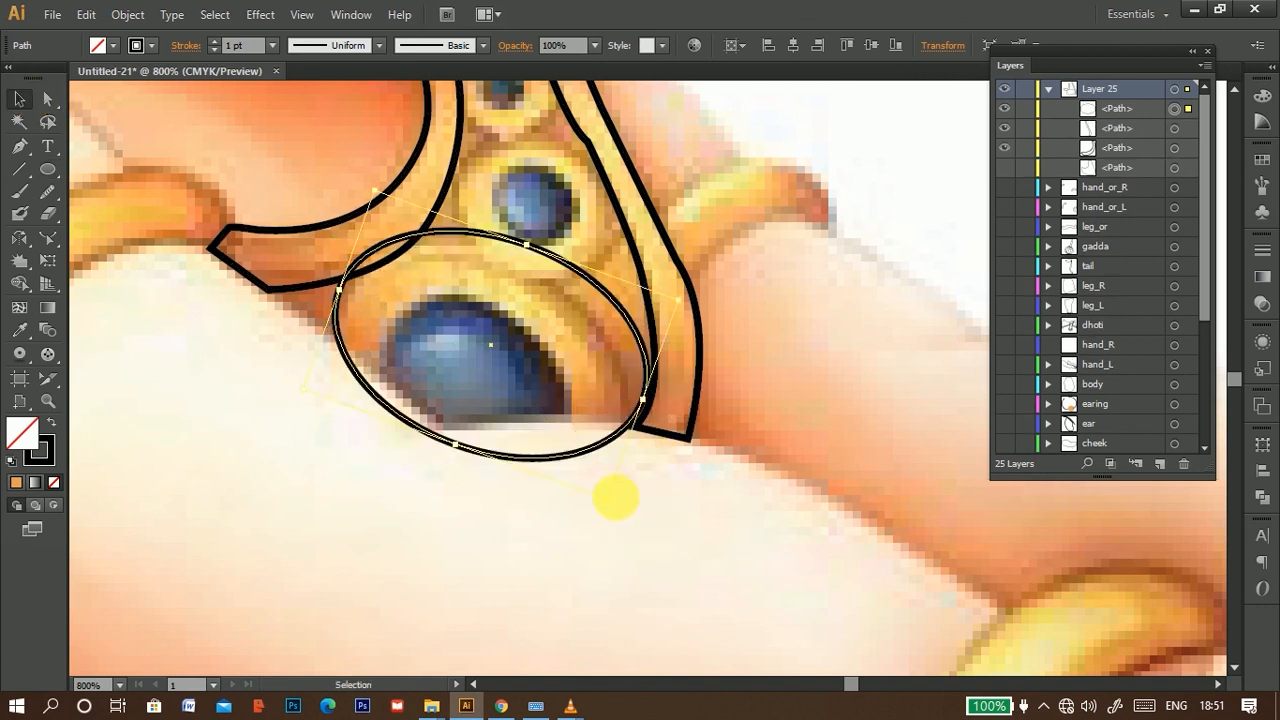
pyautogui.moveTo(606, 297); pyautogui.dragTo(593, 313)
pyautogui.moveTo(327, 306); pyautogui.dragTo(336, 309)
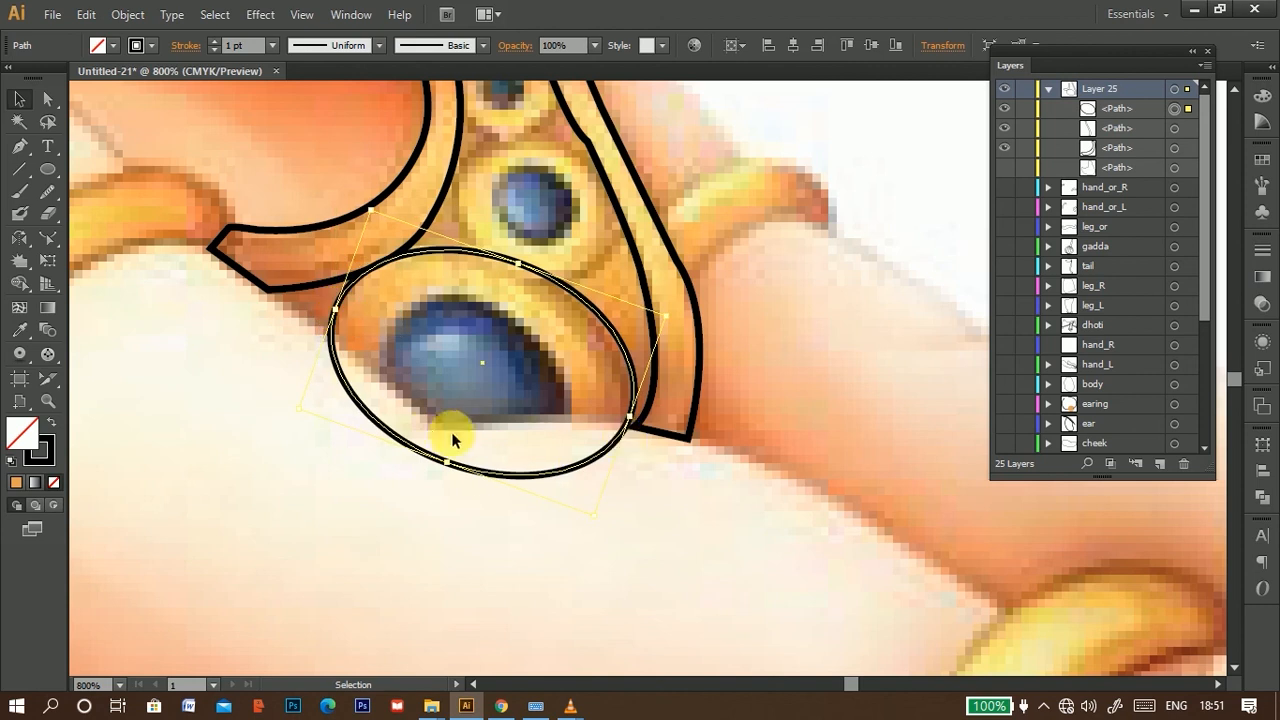
# Step: Duplicate the large gem's ellipse twice, scaling each copy down and fitting the copies around the blue stone
pyautogui.moveTo(487, 474); pyautogui.dragTo(480, 447)
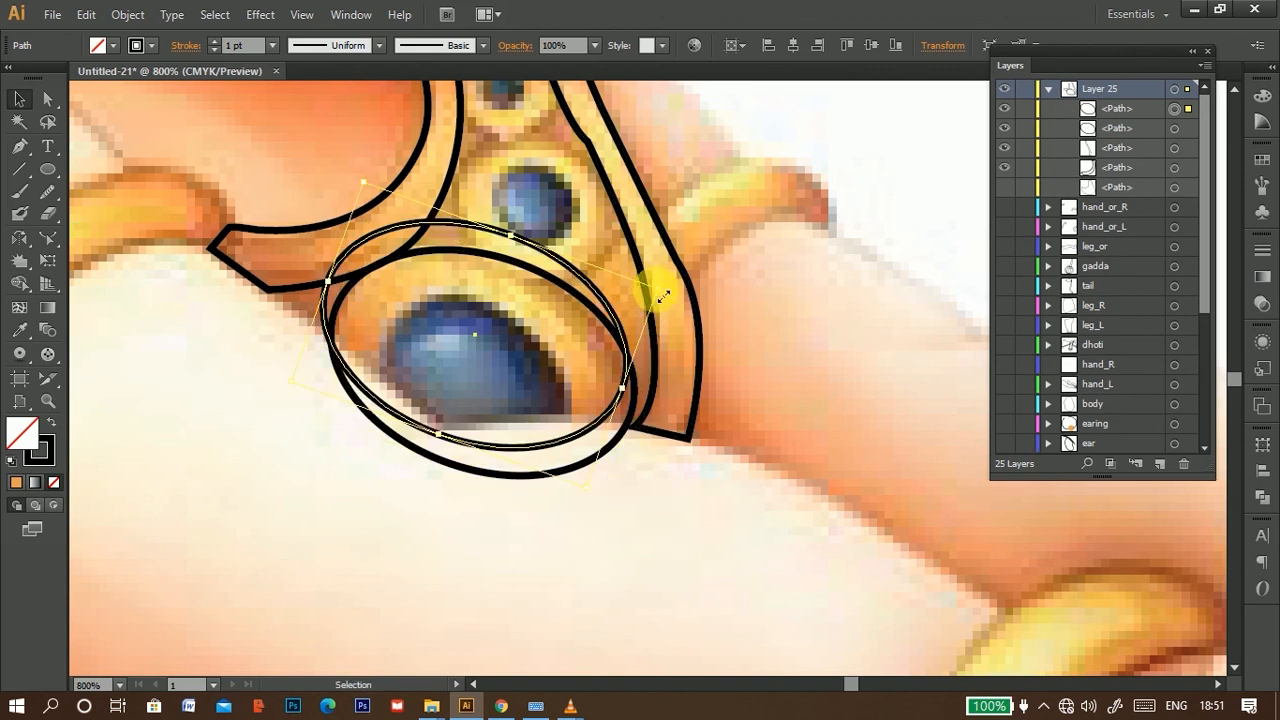
pyautogui.moveTo(663, 297); pyautogui.dragTo(573, 355)
pyautogui.moveTo(582, 414); pyautogui.dragTo(570, 412)
pyautogui.moveTo(368, 344); pyautogui.dragTo(375, 344)
pyautogui.moveTo(500, 458); pyautogui.dragTo(500, 417)
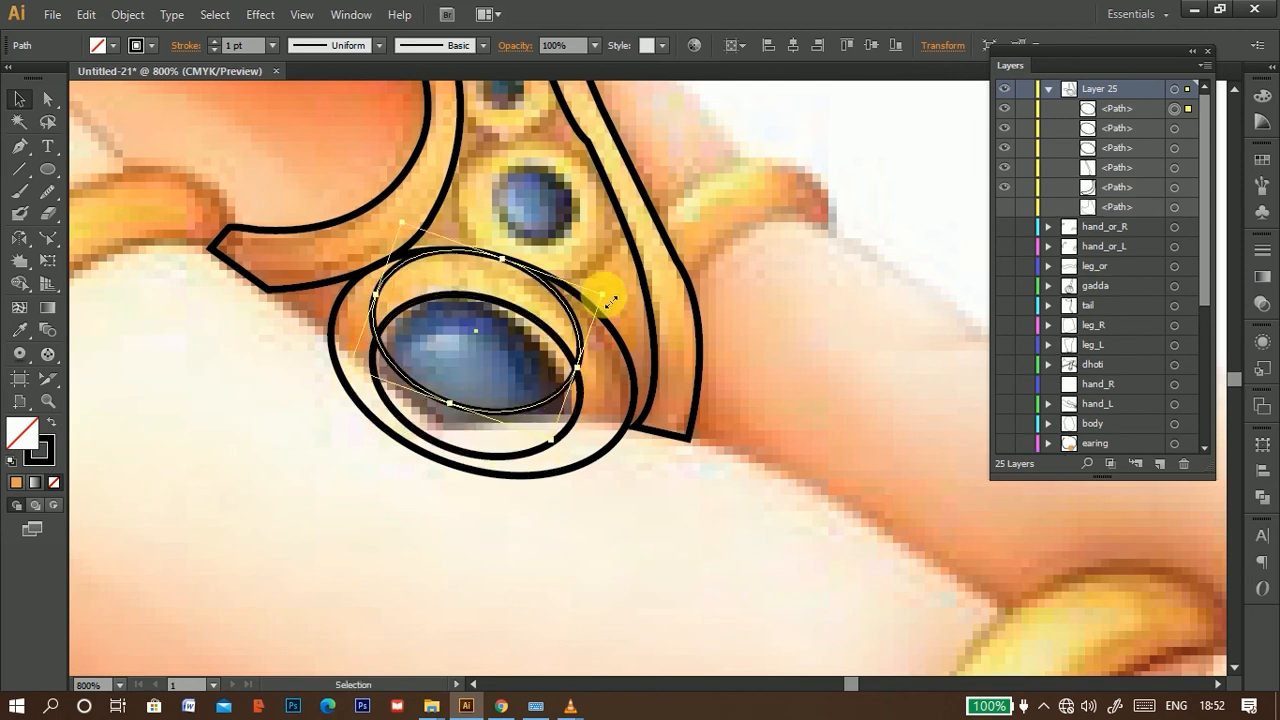
pyautogui.moveTo(604, 297); pyautogui.dragTo(577, 305)
pyautogui.moveTo(439, 387); pyautogui.dragTo(447, 430)
# Step: Draw an ellipse of about 0.3 by 0.26 in around the middle gem's setting and nudge it into place
pyautogui.moveTo(428, 205); pyautogui.dragTo(360, 340)
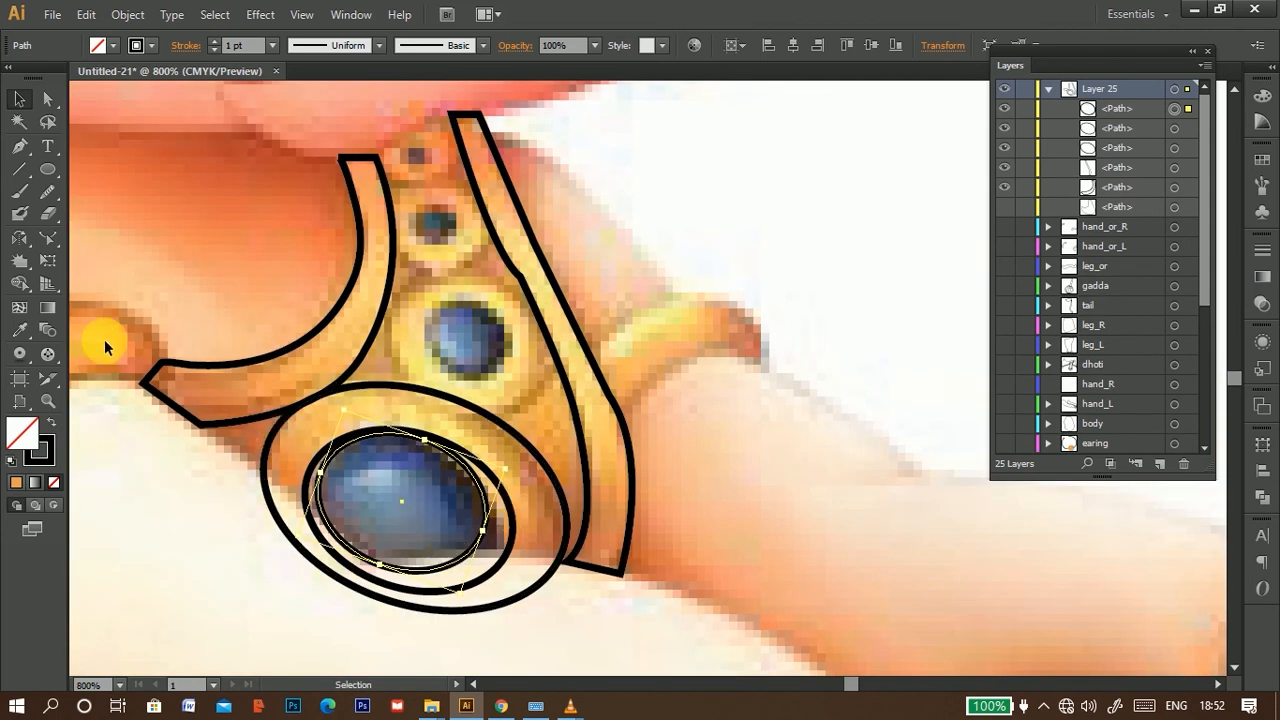
pyautogui.click(48, 170)
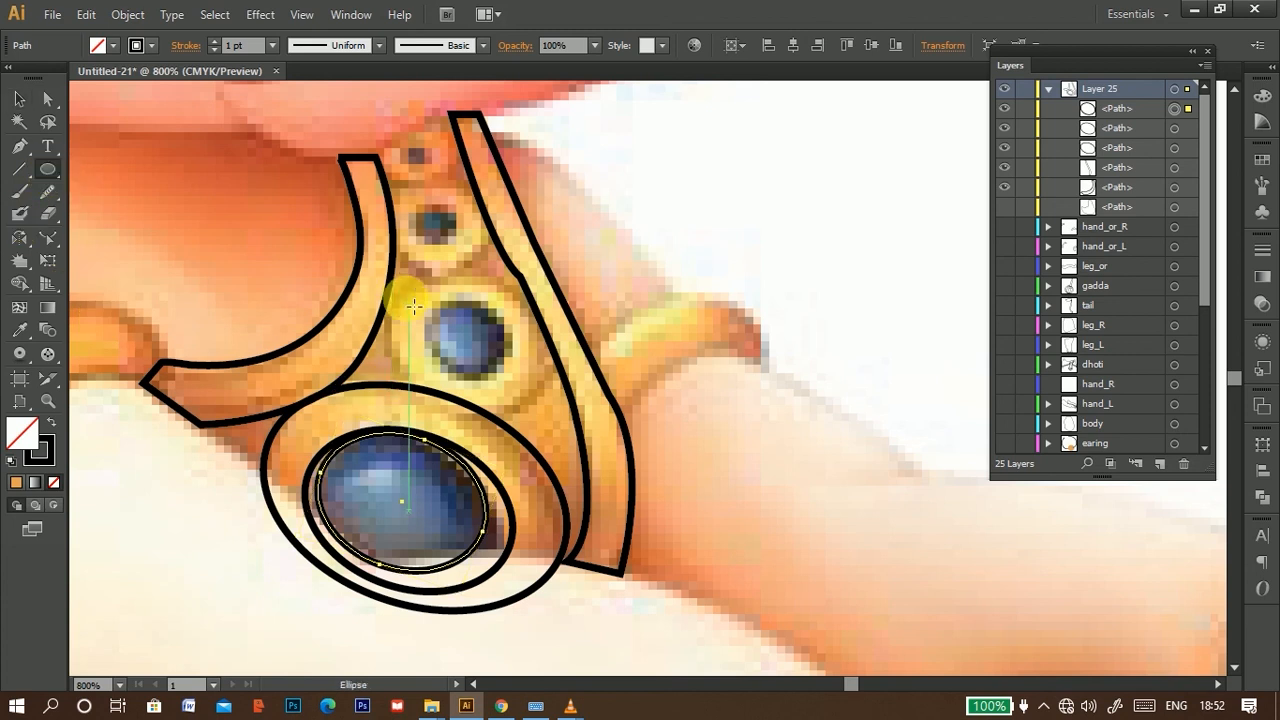
pyautogui.moveTo(405, 286); pyautogui.dragTo(563, 427)
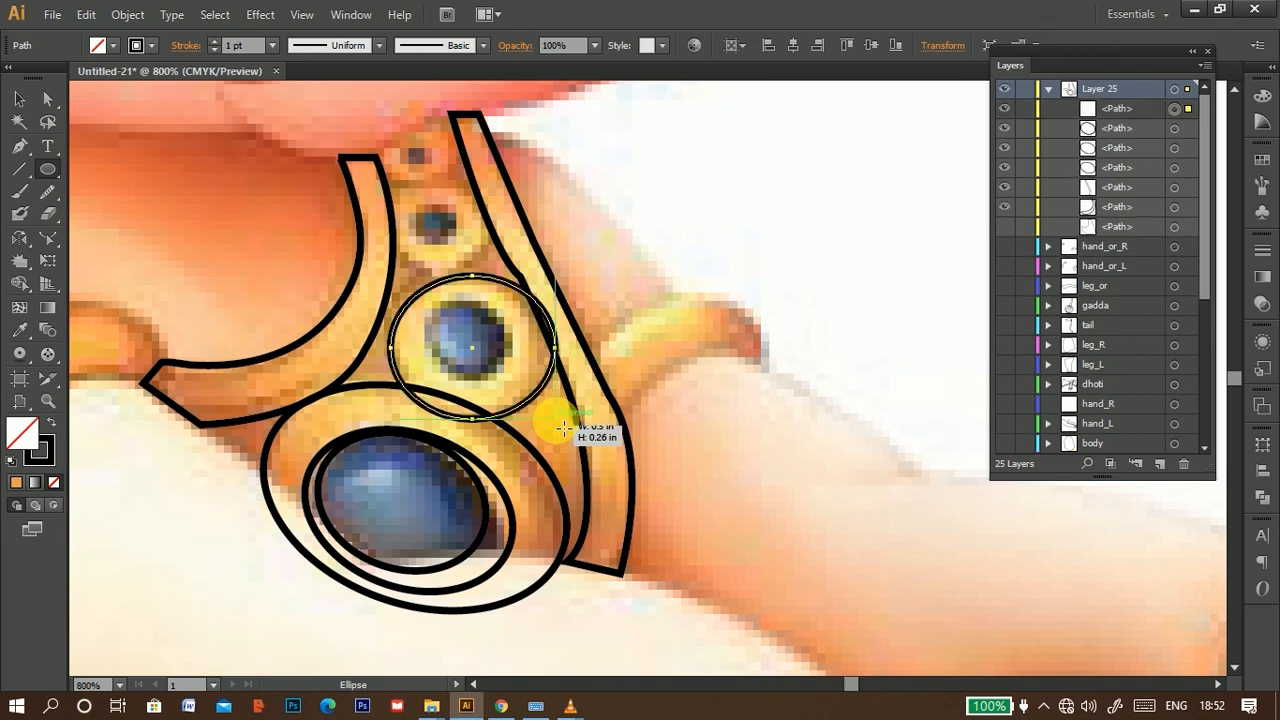
pyautogui.press('Left')
pyautogui.press('Up')
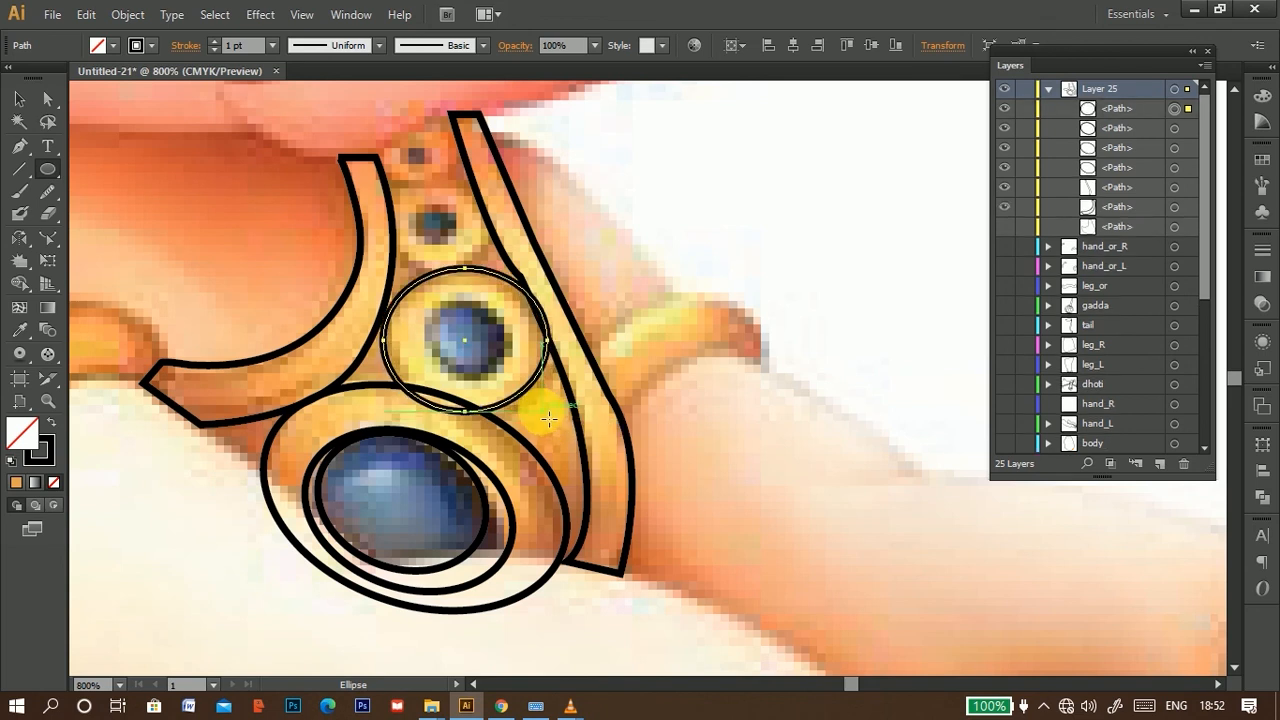
# Step: Add two smaller copies of the middle gem's ellipse, scaled and nudged to fit around its blue stone
pyautogui.click(17, 99)
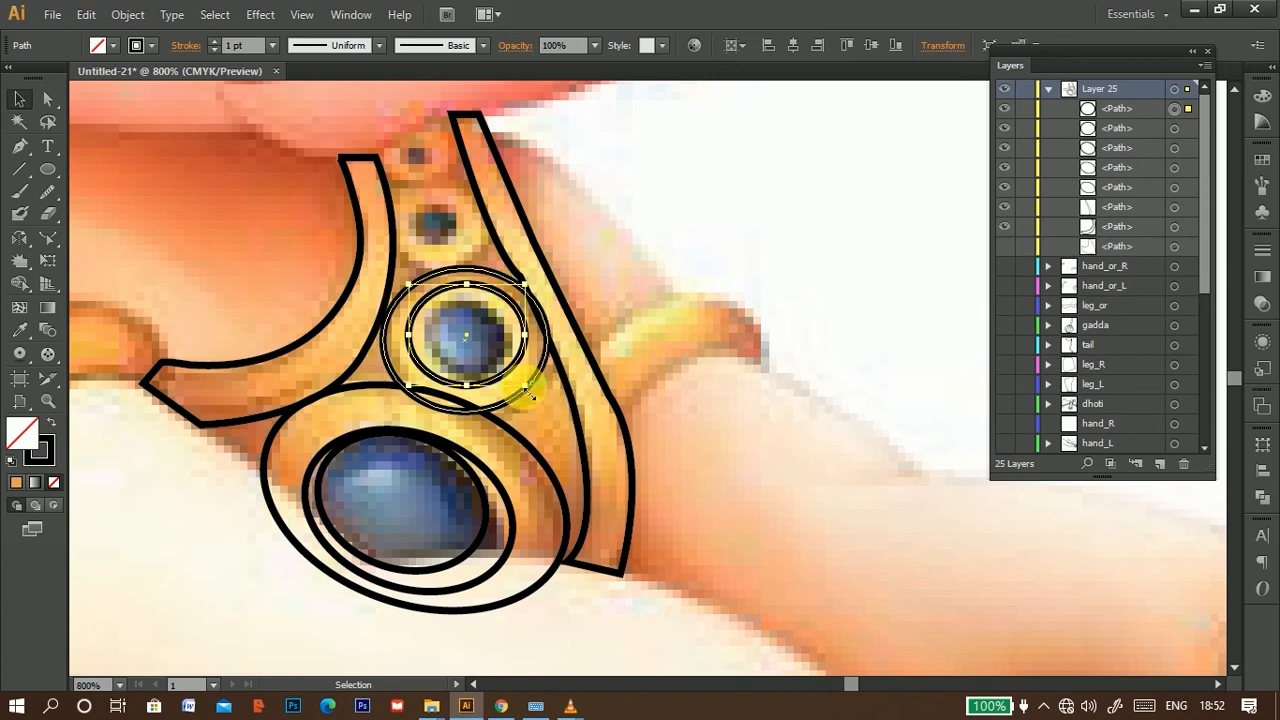
pyautogui.moveTo(525, 386)
pyautogui.mouseDown()
pyautogui.moveTo(492, 374)
pyautogui.moveTo(514, 408)
pyautogui.moveTo(500, 388)
pyautogui.mouseUp()
pyautogui.scroll(4, 509, 369)
pyautogui.press('Right')
pyautogui.press('Left')
pyautogui.scroll(-3, 491, 396)
# Step: Copy the middle gem's three rings onto each of the two small upper gems and scale them to fit
pyautogui.moveTo(579, 288); pyautogui.dragTo(612, 445)
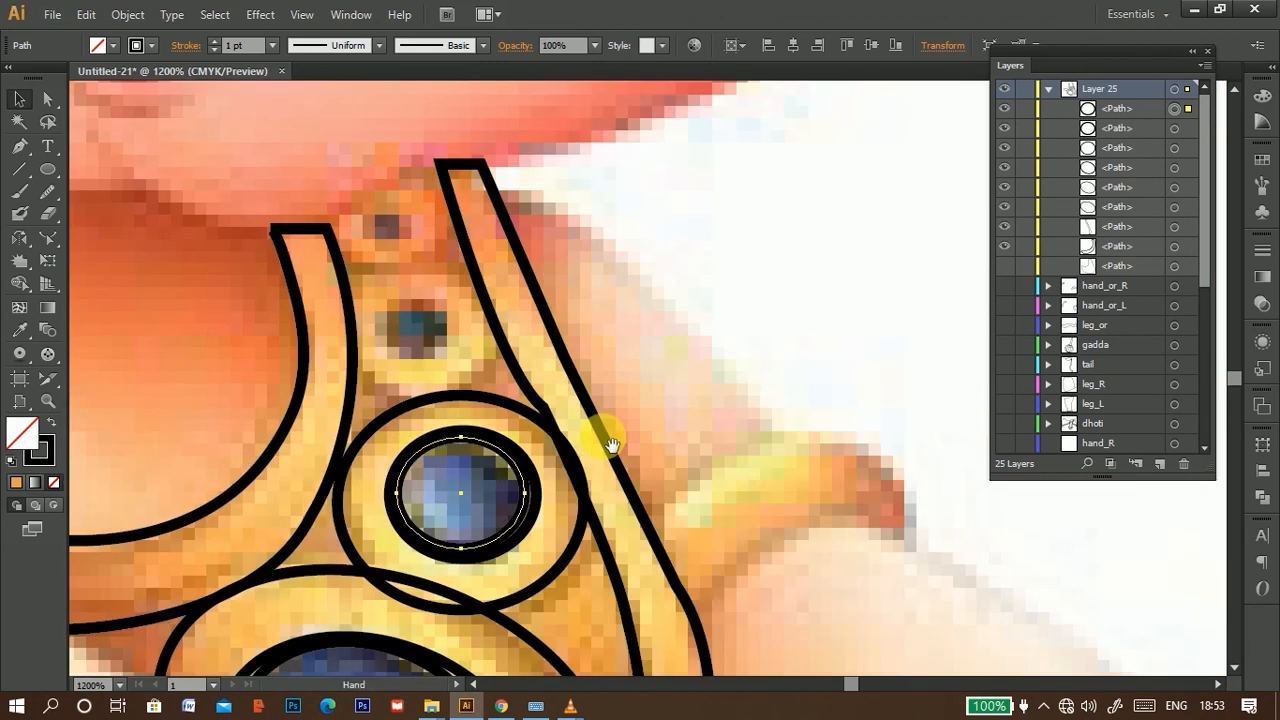
pyautogui.moveTo(423, 361); pyautogui.dragTo(470, 540)
pyautogui.moveTo(500, 448); pyautogui.dragTo(464, 298)
pyautogui.moveTo(528, 434); pyautogui.dragTo(449, 277)
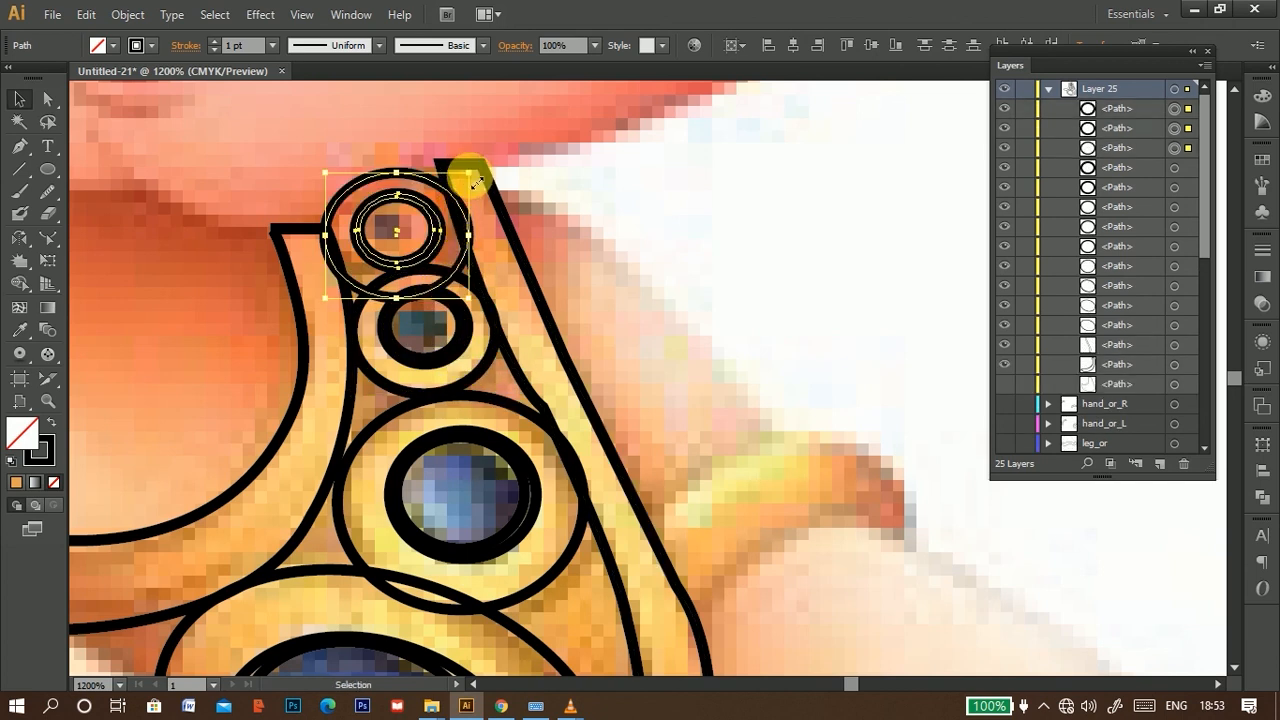
pyautogui.moveTo(476, 183); pyautogui.dragTo(430, 192)
pyautogui.click(652, 385)
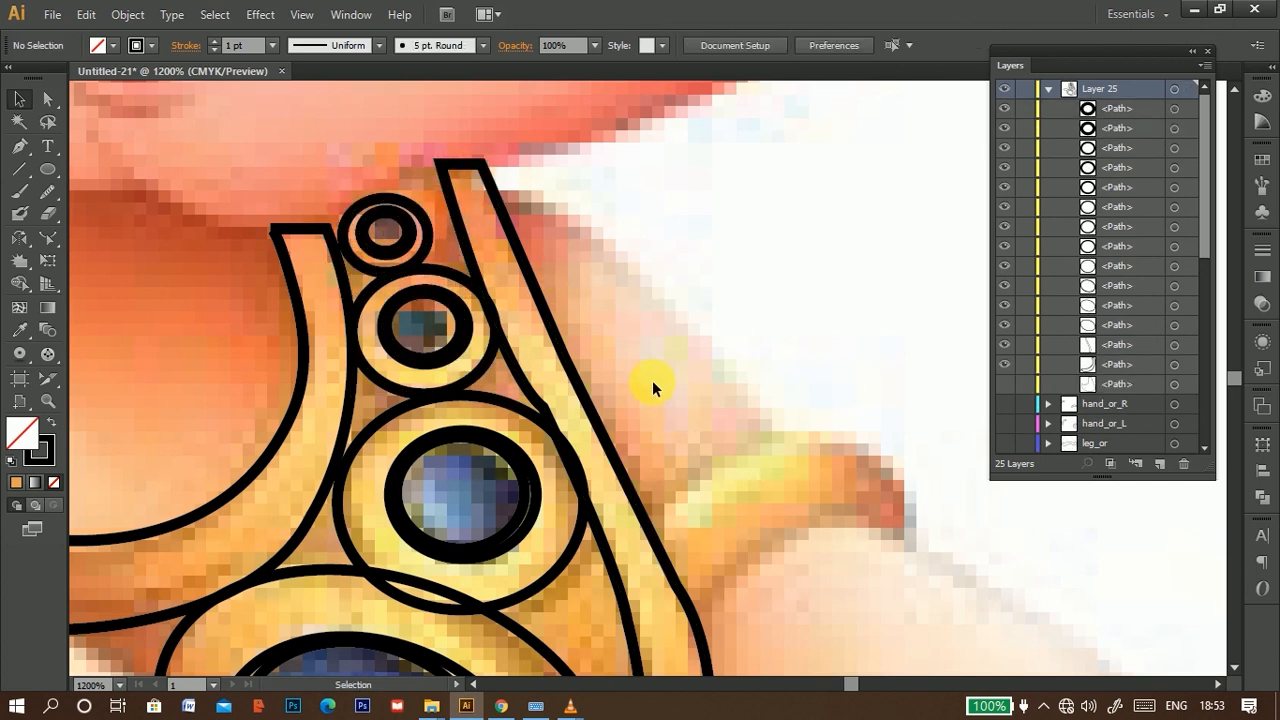
# Step: Collapse the pendant layer, lengthen the layer list, hide the referance layer and show the outline layers from hair upward
pyautogui.scroll(-6, 508, 490)
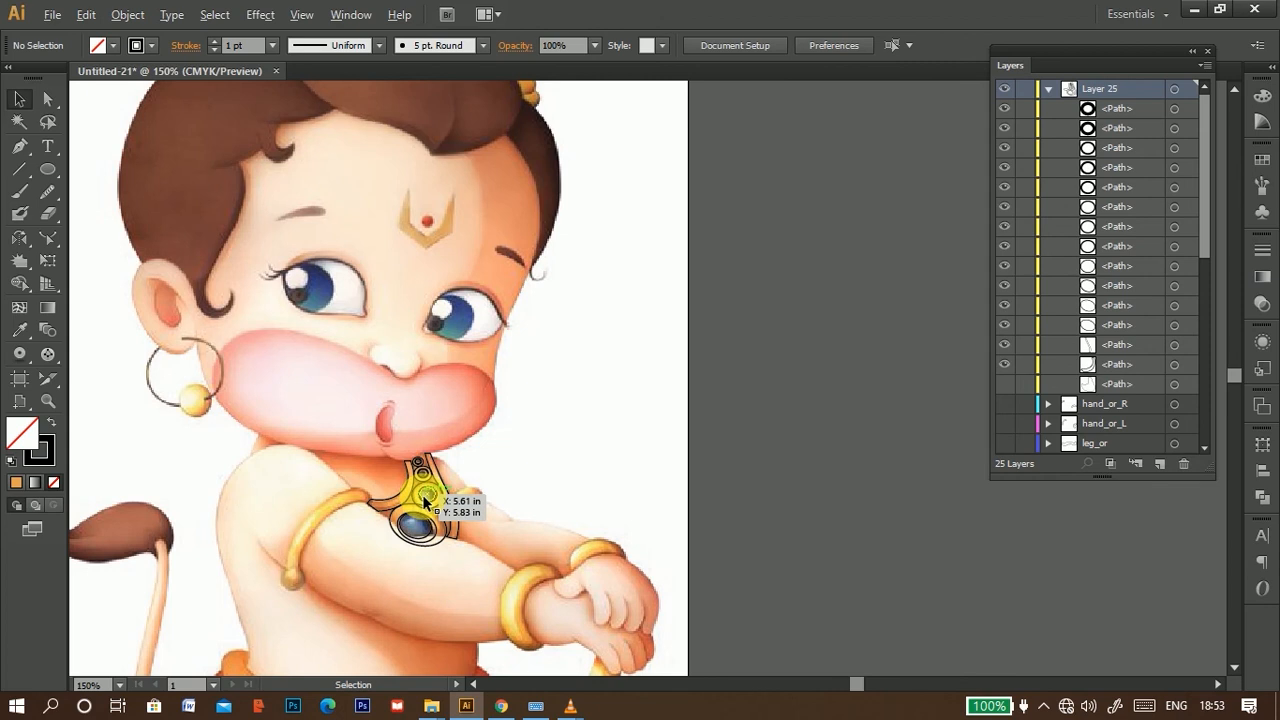
pyautogui.scroll(-2, 543, 534)
pyautogui.click(1048, 89)
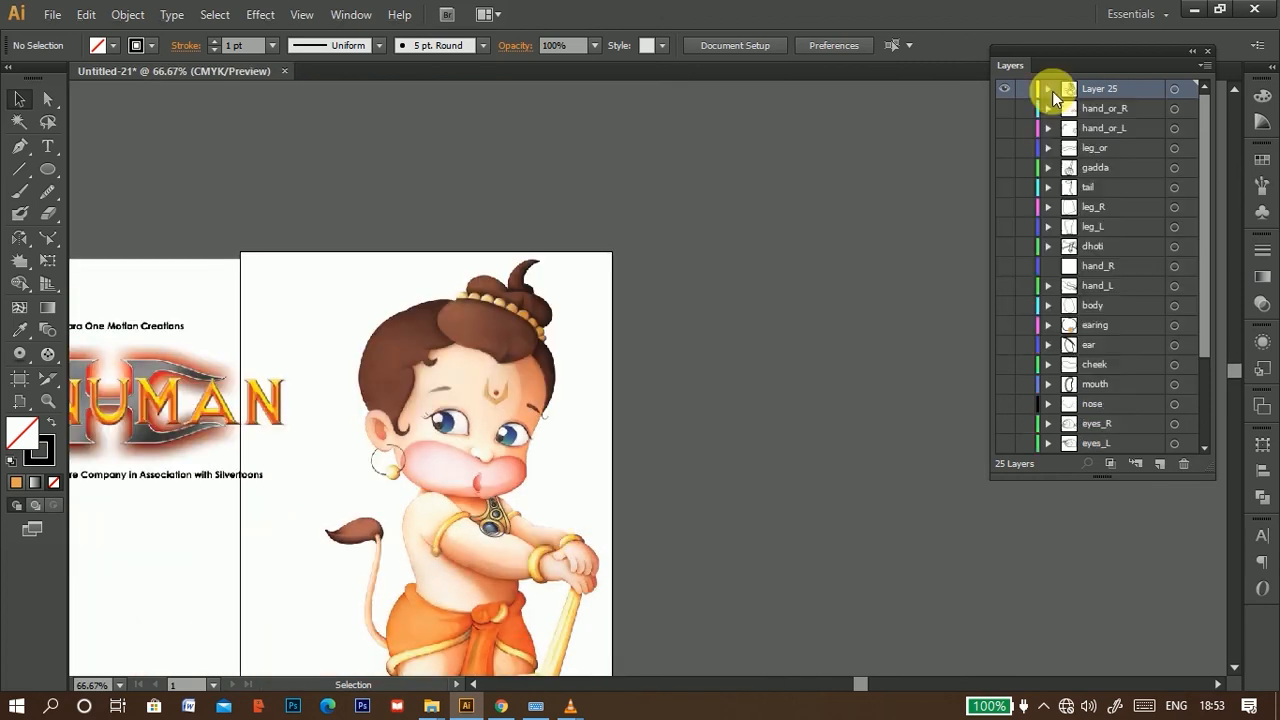
pyautogui.moveTo(661, 470); pyautogui.dragTo(655, 343)
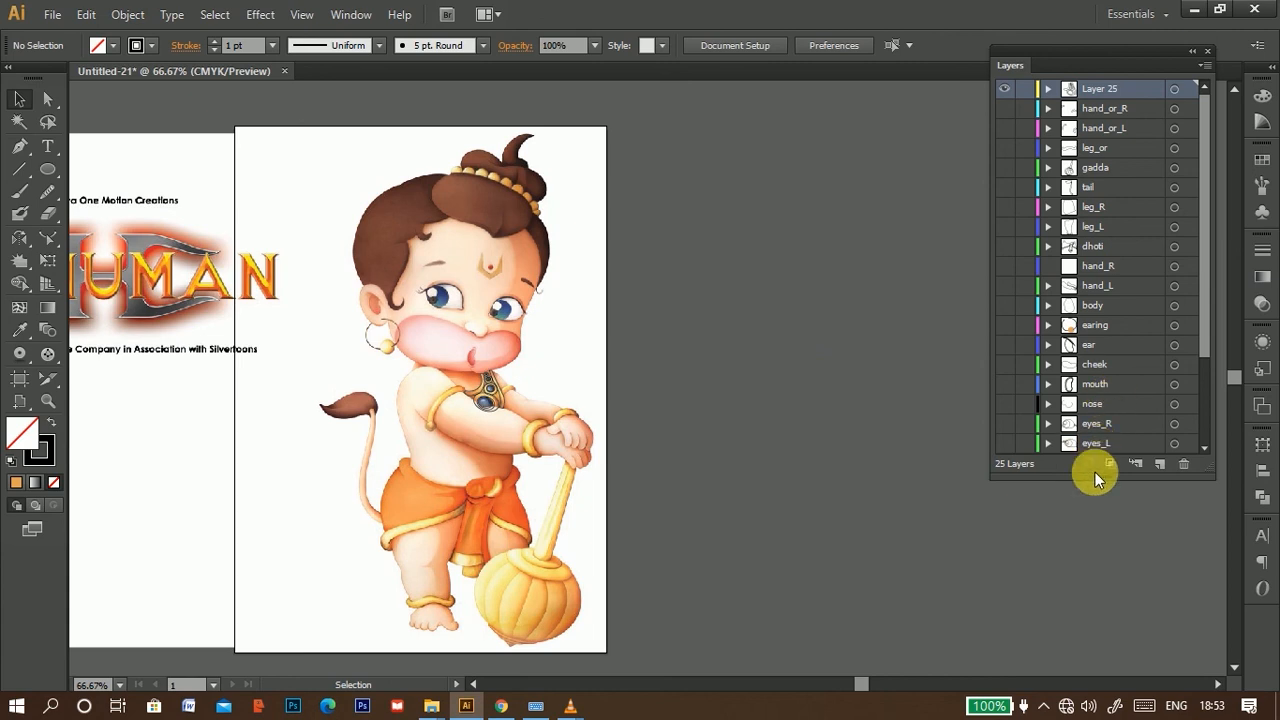
pyautogui.moveTo(1098, 485); pyautogui.dragTo(1098, 667)
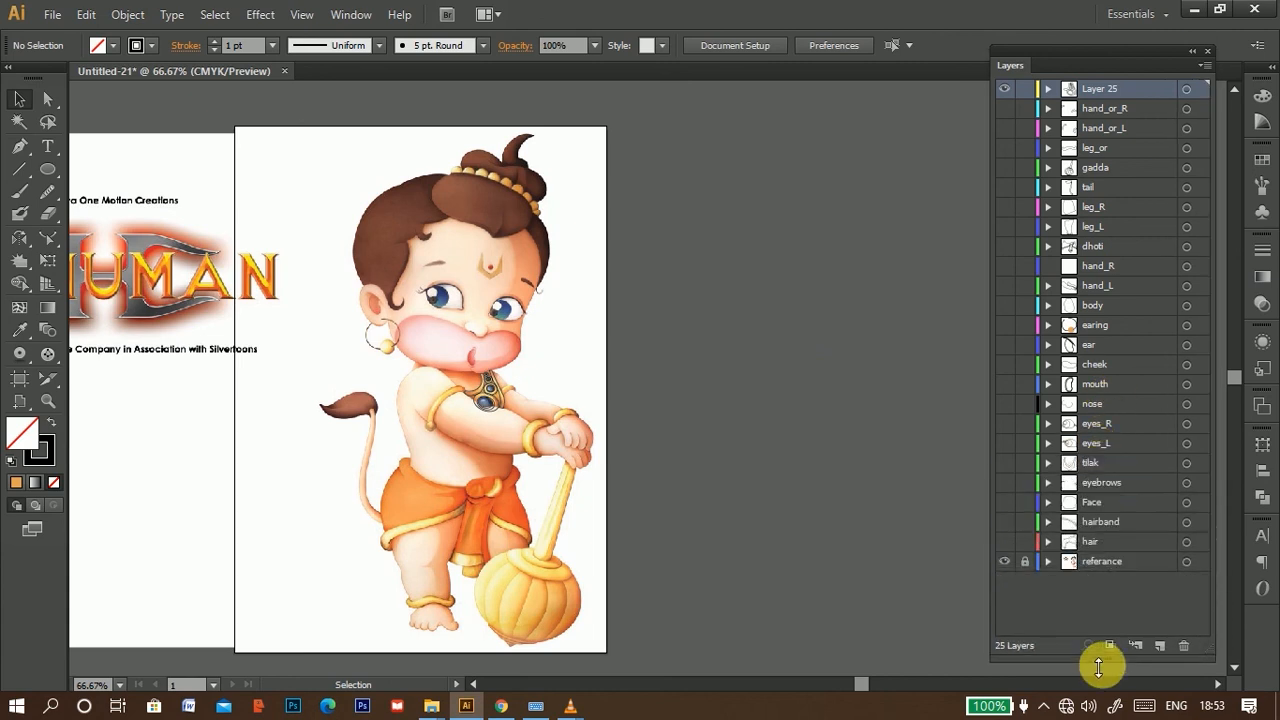
pyautogui.click(1007, 561)
pyautogui.moveTo(1007, 542); pyautogui.dragTo(1007, 438)
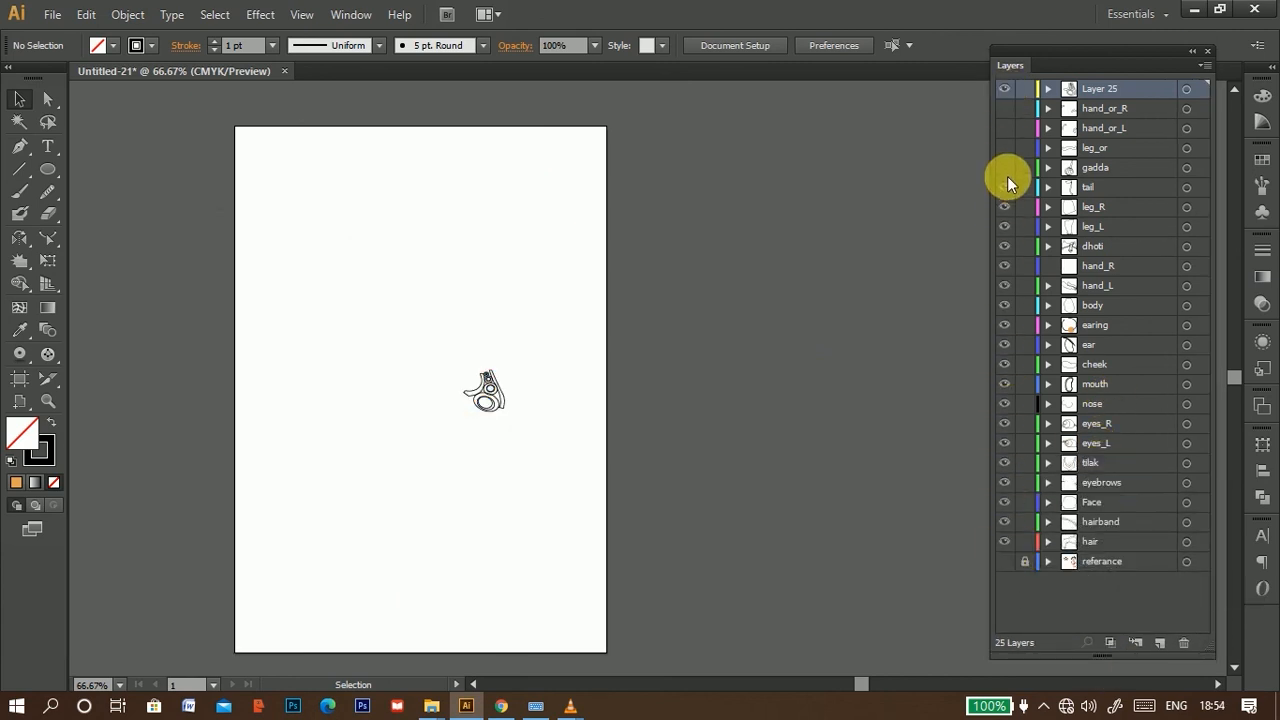